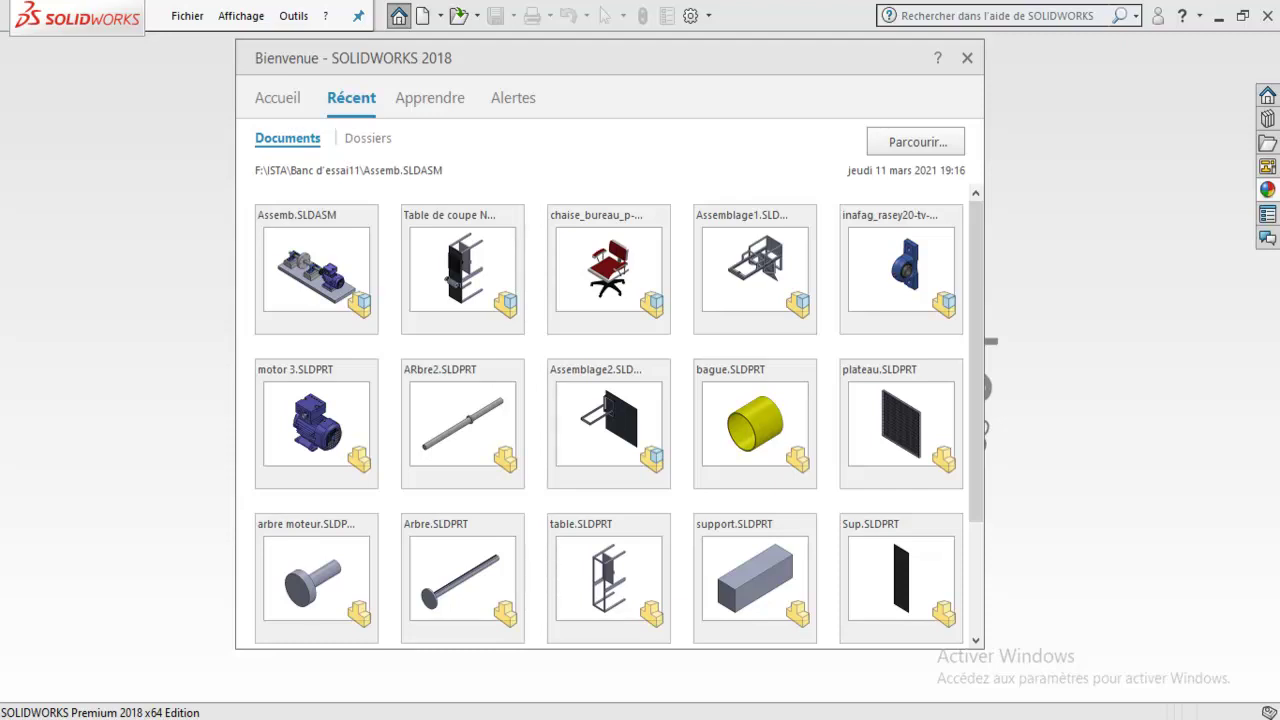
# Dismiss the Welcome window and create a new Pièce (part) document.
pyautogui.press('Escape')
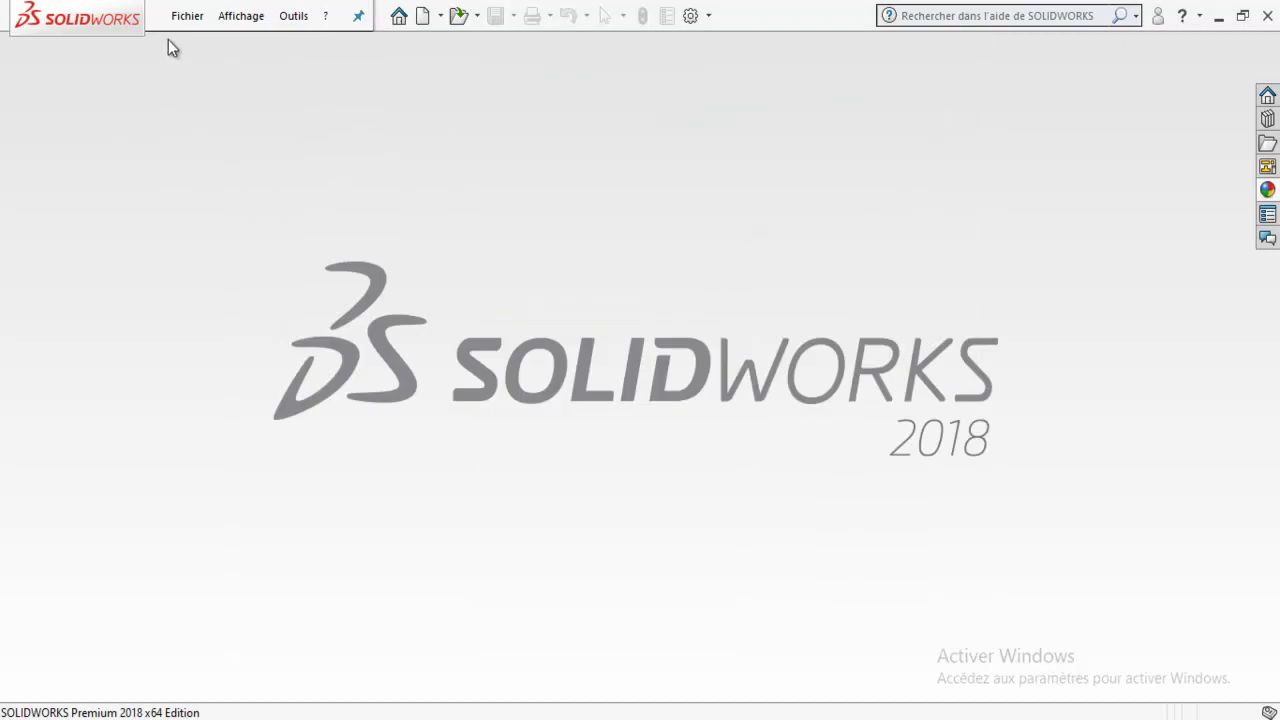
pyautogui.click(423, 17)
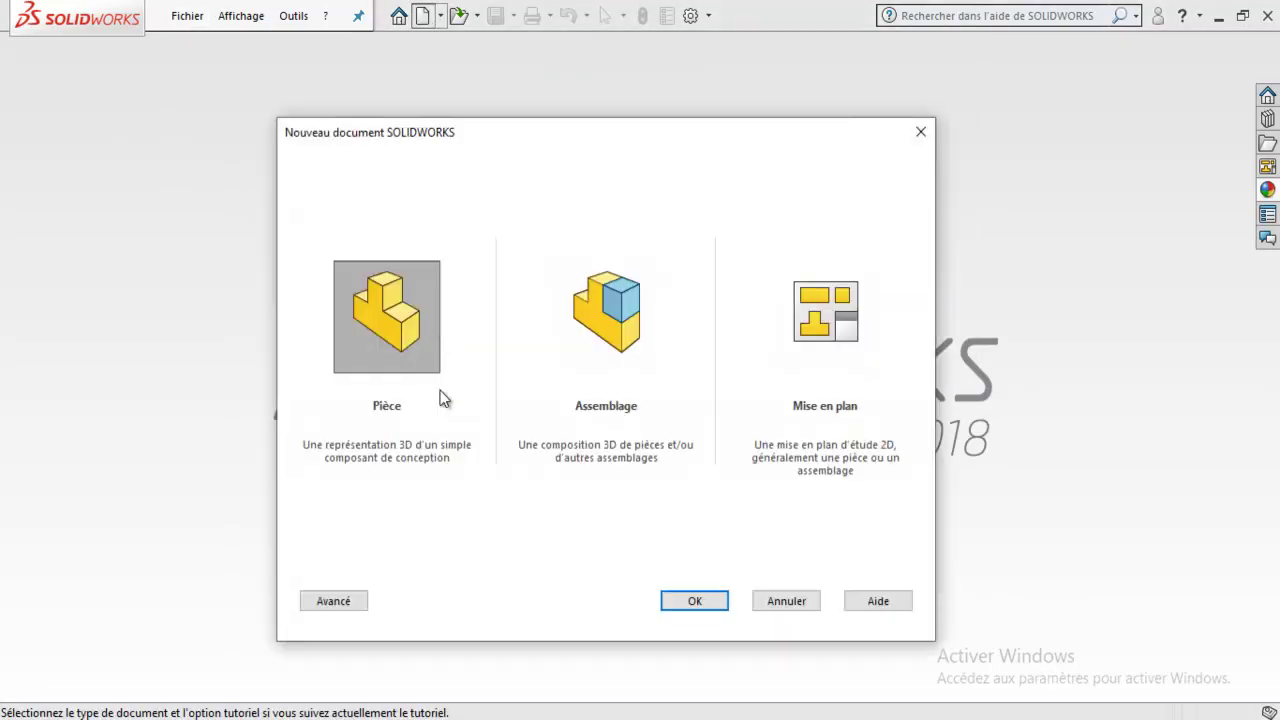
pyautogui.click(421, 321)
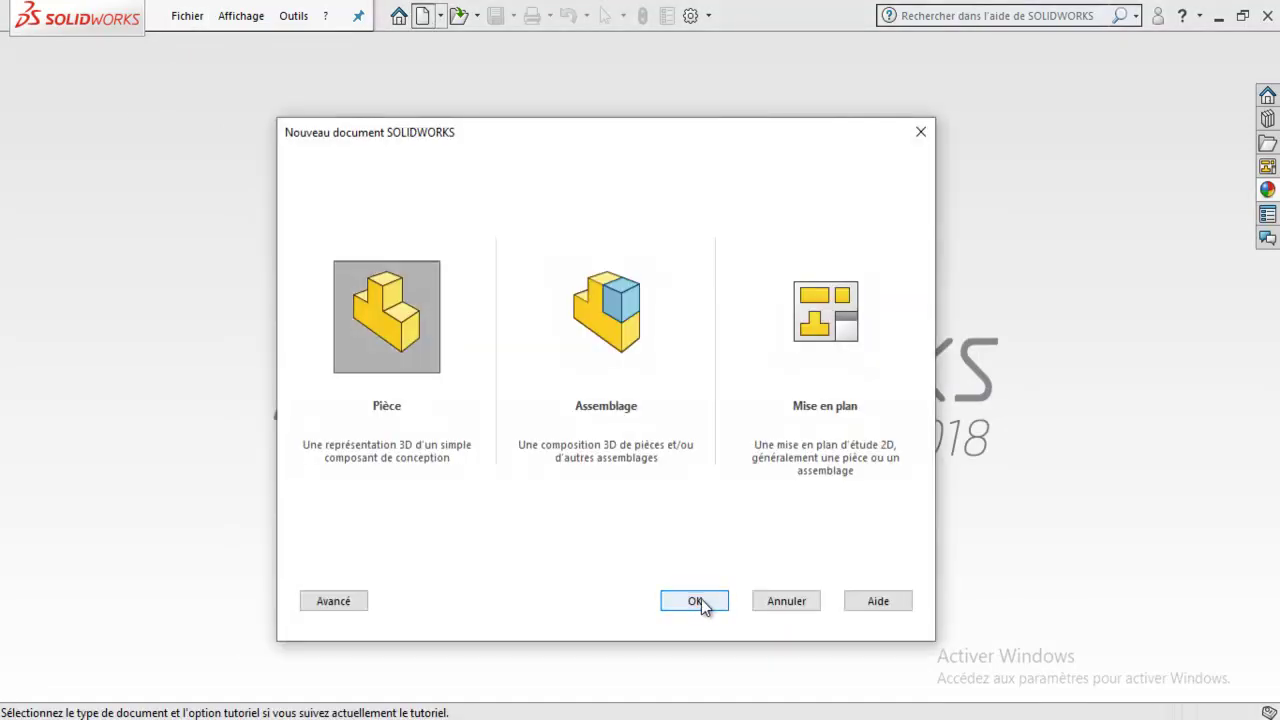
pyautogui.click(697, 601)
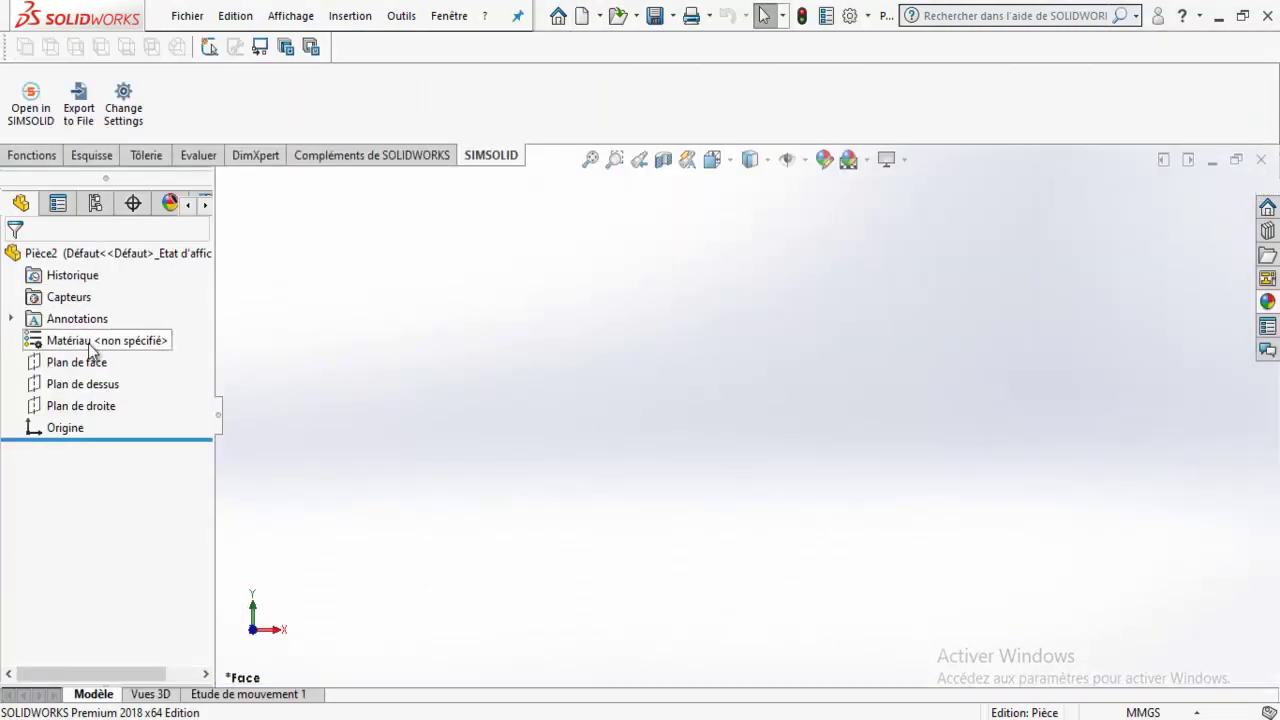
pyautogui.click(80, 362)
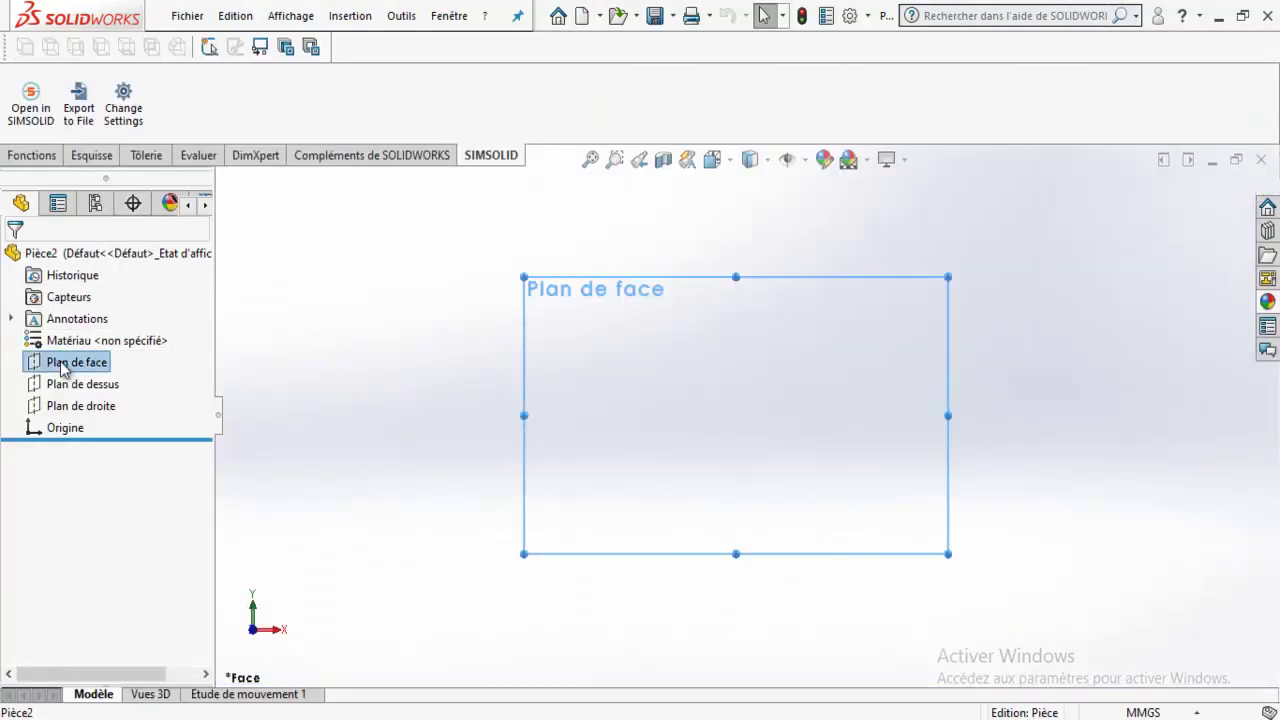
pyautogui.click(84, 386)
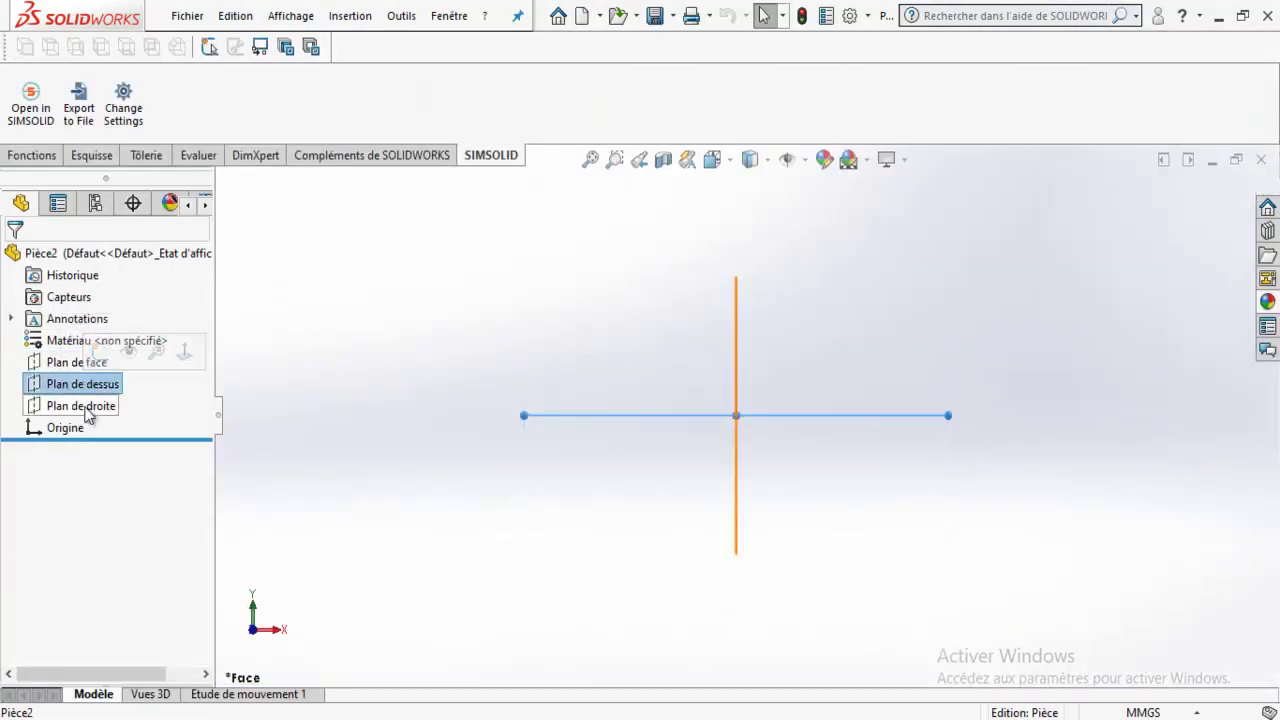
pyautogui.click(84, 406)
pyautogui.click(77, 364)
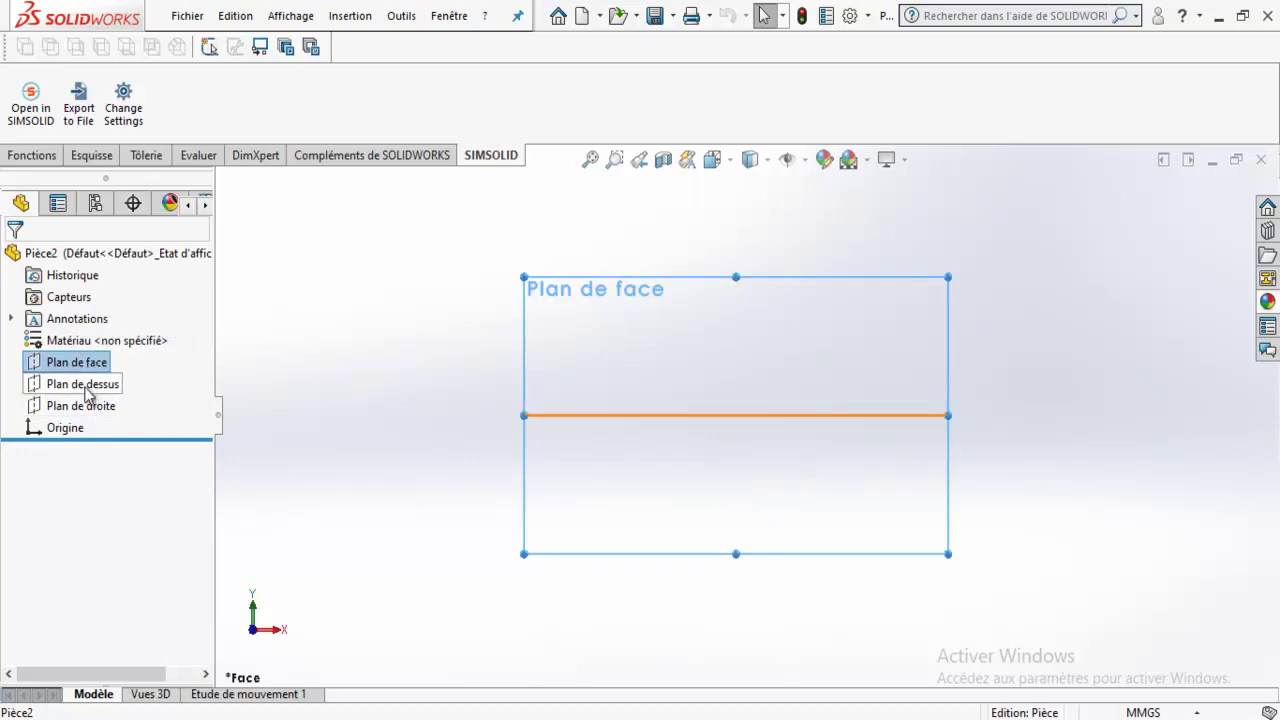
pyautogui.click(86, 387)
pyautogui.click(95, 407)
pyautogui.click(88, 366)
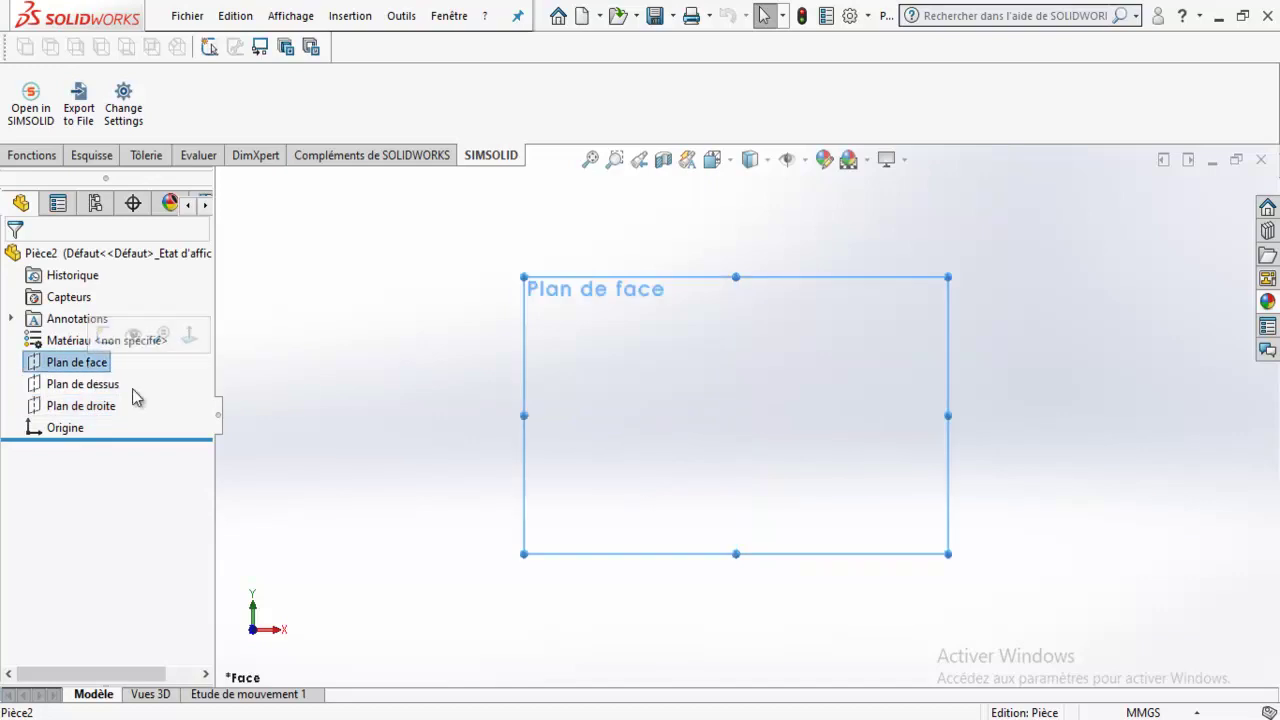
# Start a new sketch on Plan de face and preview the pattern options.
pyautogui.click(103, 334)
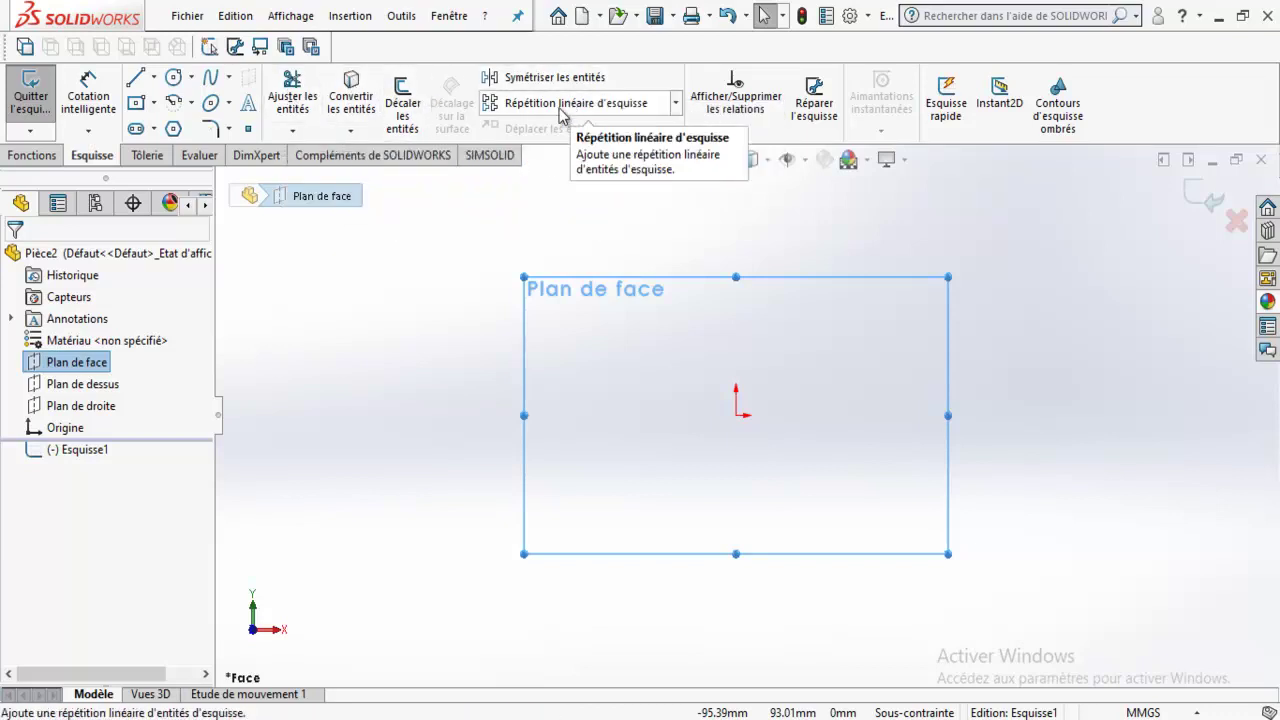
pyautogui.click(676, 103)
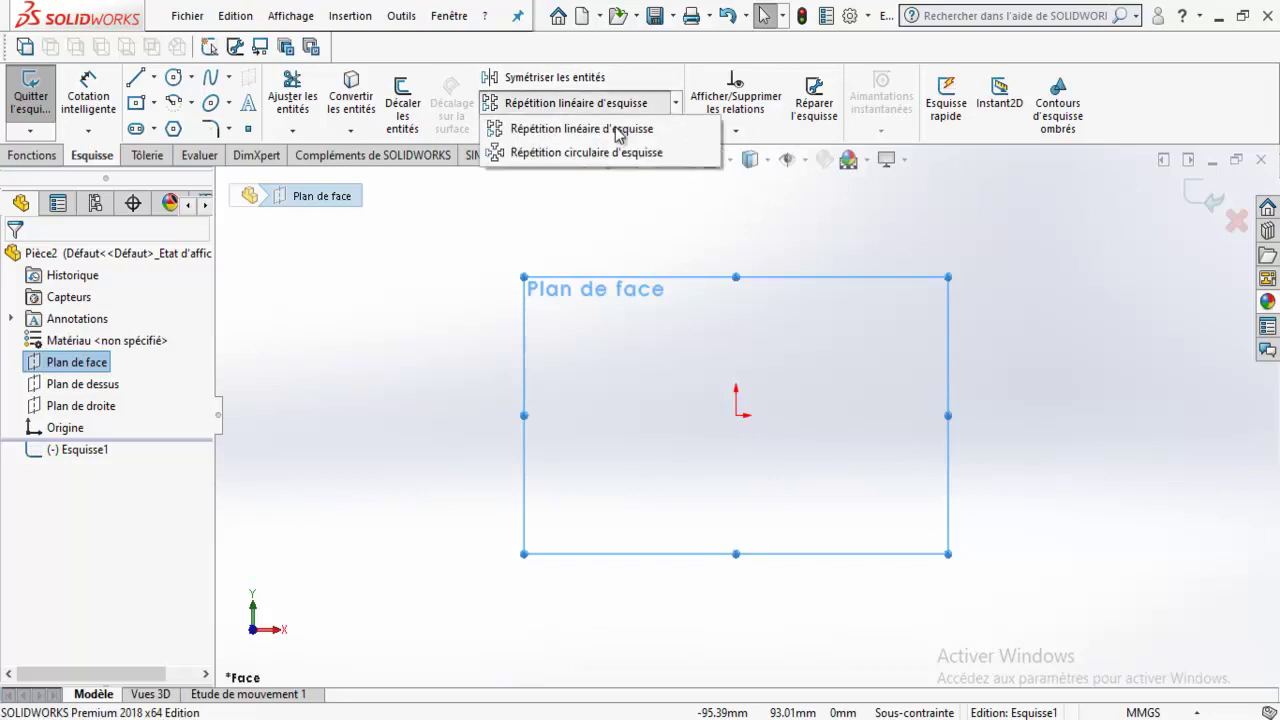
pyautogui.press('Escape')
pyautogui.press('Escape')
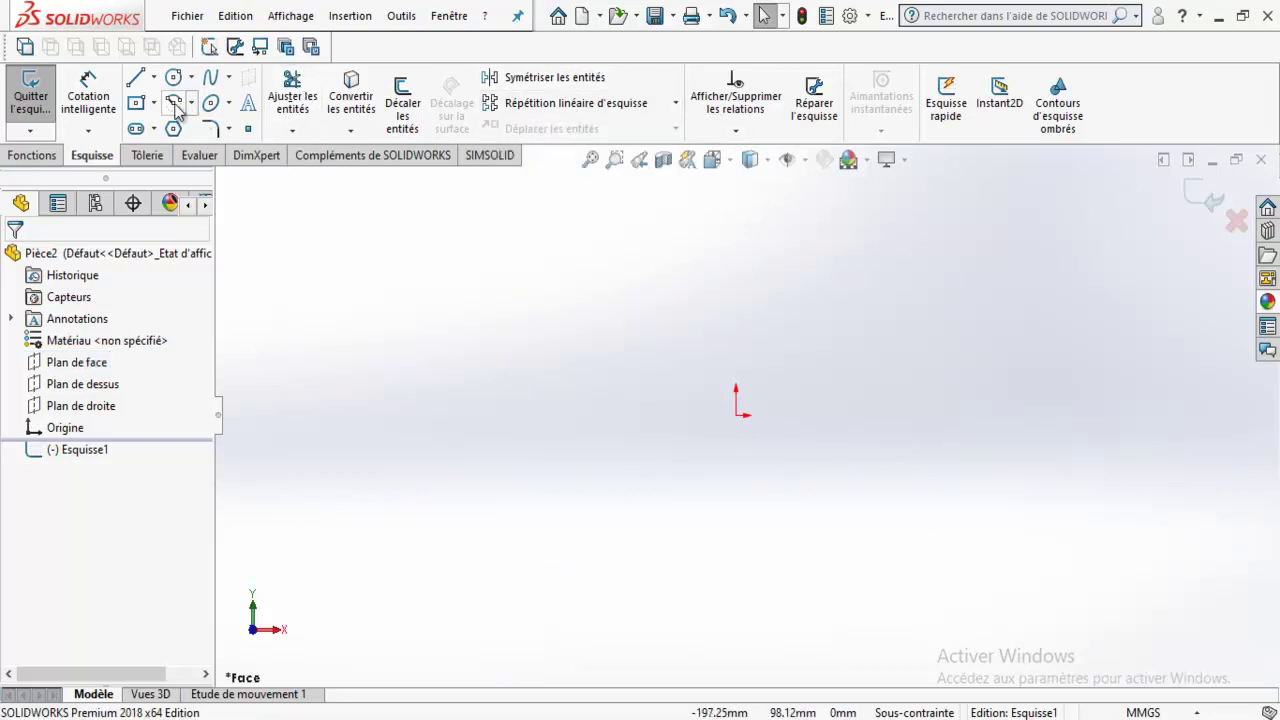
# Look through the Ajuster options and pick the plain Ligne tool.
pyautogui.click(294, 132)
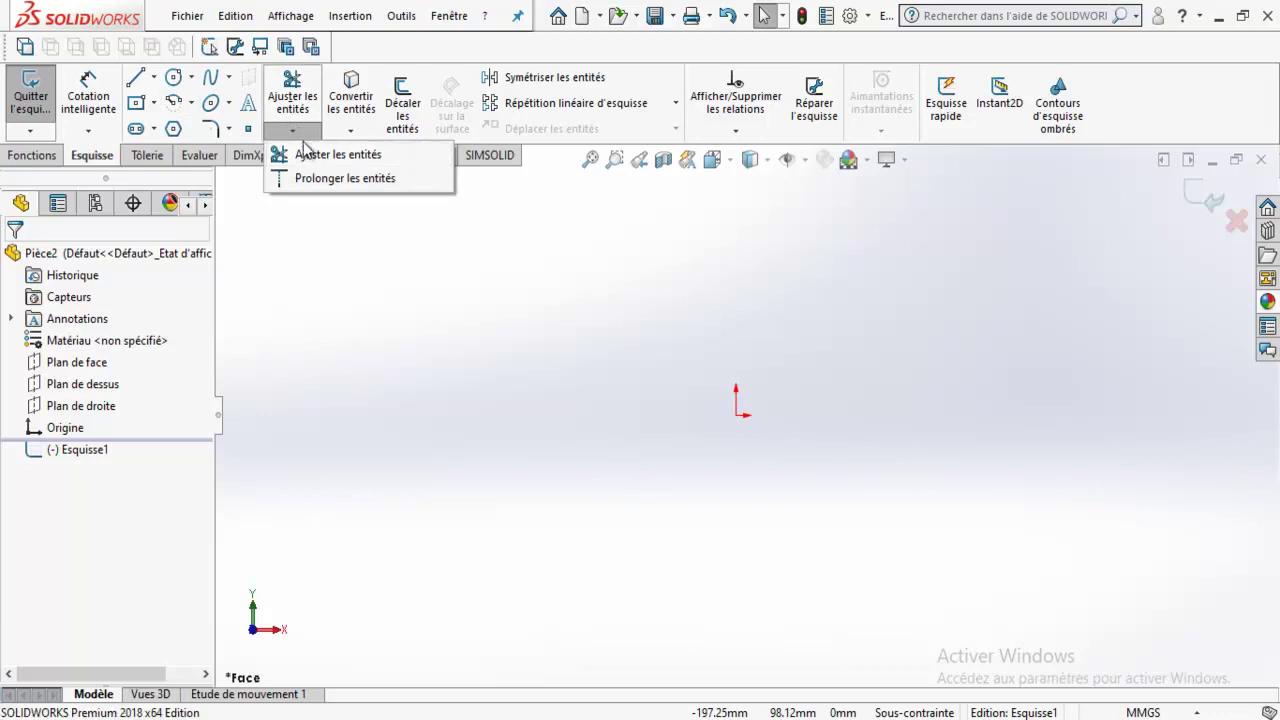
pyautogui.click(148, 79)
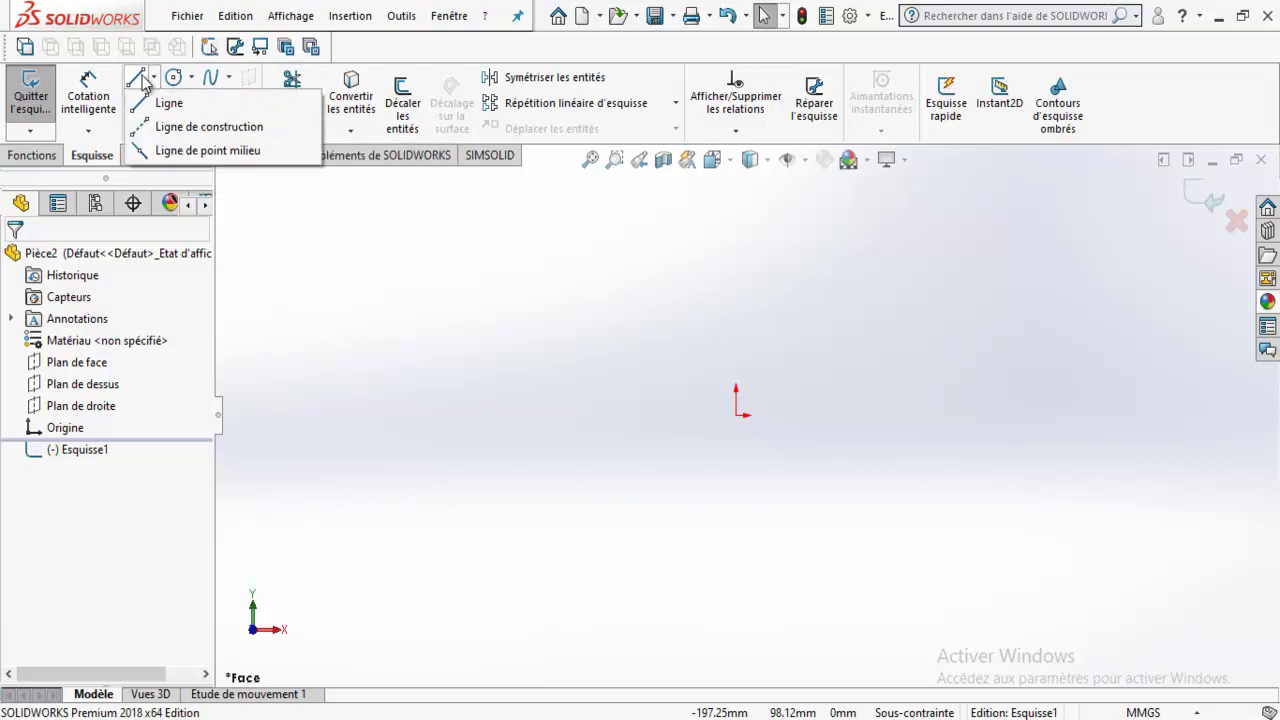
pyautogui.click(168, 103)
# Draw a zigzag polyline starting with a horizontal segment.
pyautogui.click(416, 259)
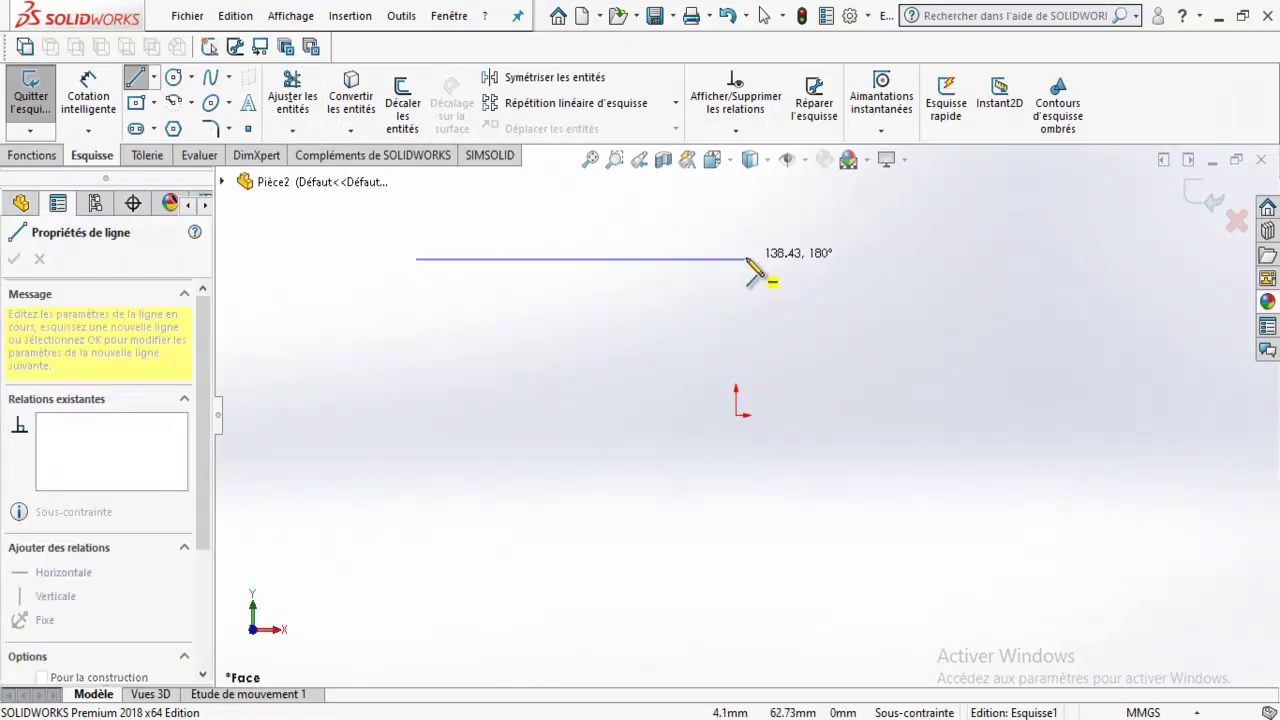
pyautogui.click(746, 259)
pyautogui.click(637, 454)
pyautogui.click(494, 374)
# Draw a small circle near the origin and a larger overlapping circle.
pyautogui.click(173, 77)
pyautogui.click(794, 386)
pyautogui.click(794, 322)
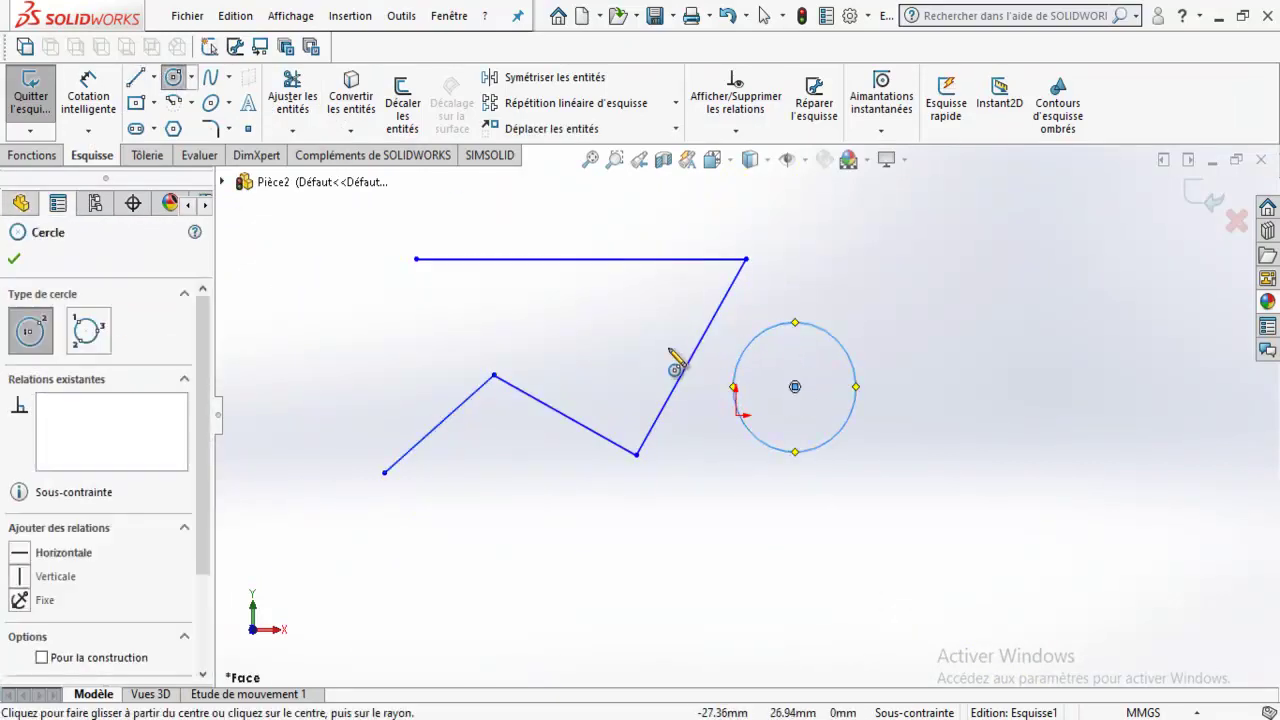
pyautogui.click(637, 334)
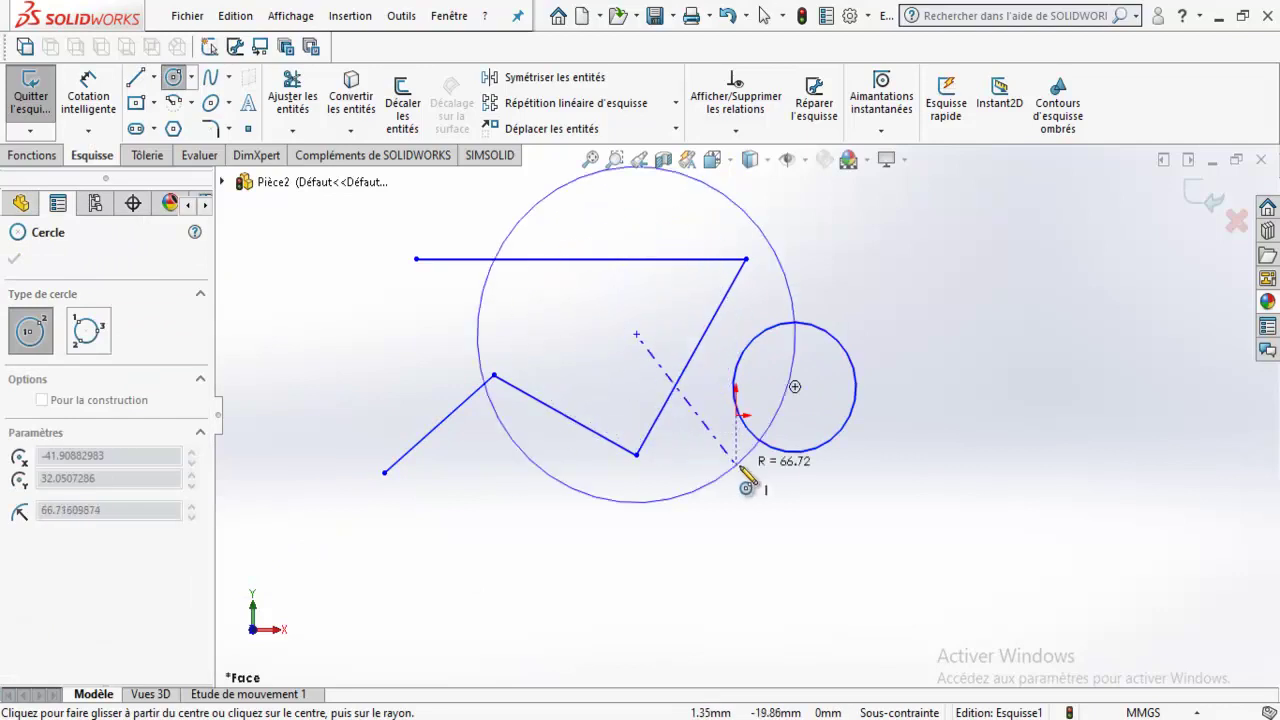
pyautogui.click(741, 470)
# Draw a long spline curving from the left side along the bottom to the lower right.
pyautogui.click(210, 77)
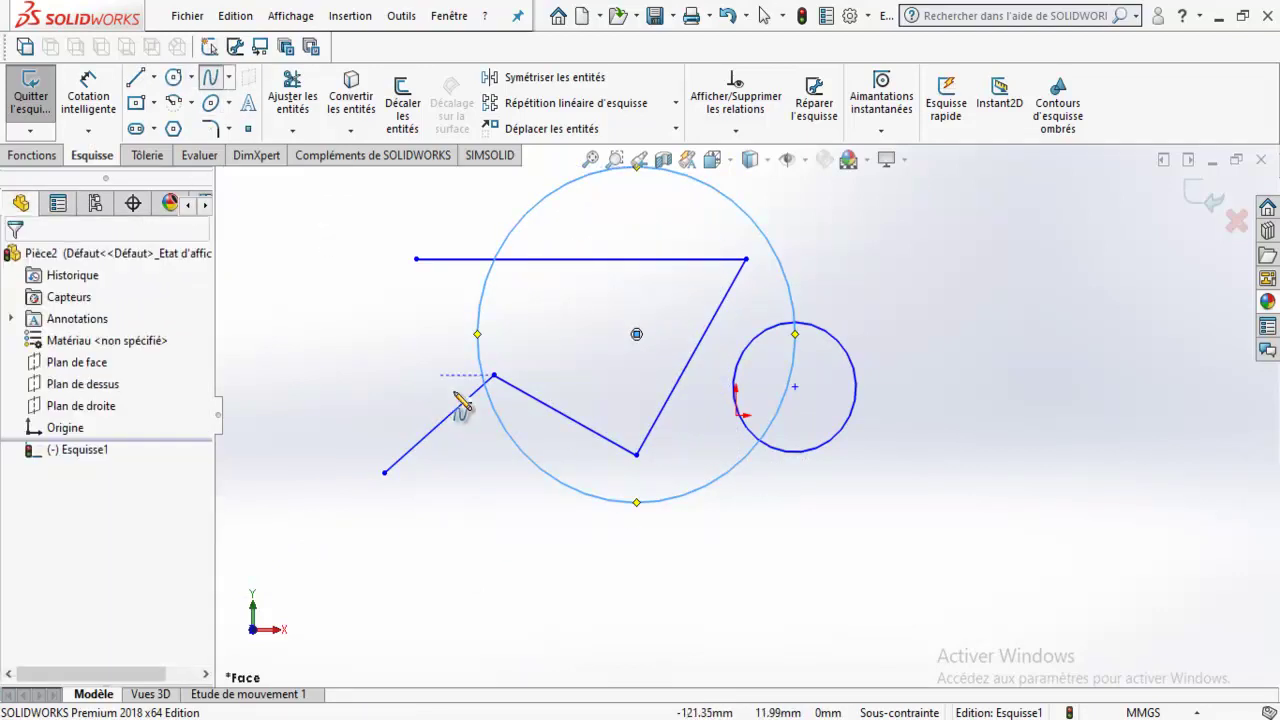
pyautogui.press('z')
pyautogui.click(383, 329)
pyautogui.click(313, 367)
pyautogui.click(322, 513)
pyautogui.click(444, 577)
pyautogui.click(594, 551)
pyautogui.click(754, 563)
pyautogui.click(872, 597)
# Draw two centred rectangles, one right of the circles and one above.
pyautogui.click(174, 102)
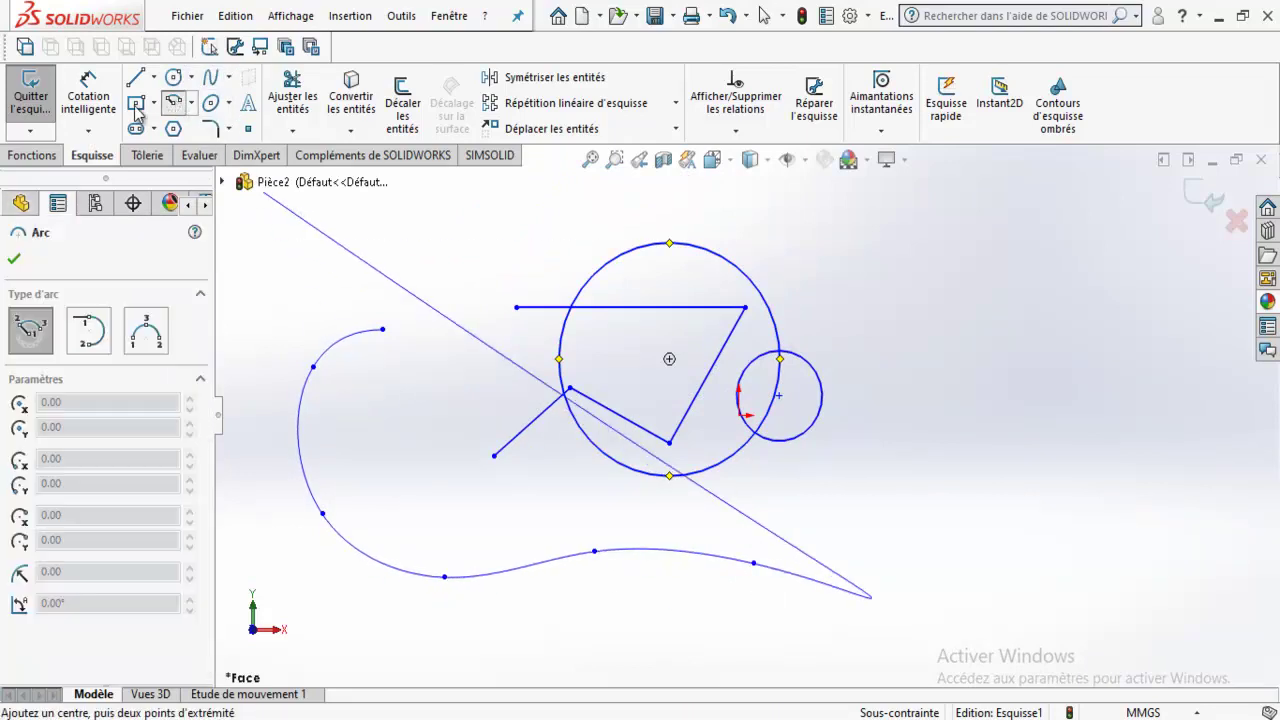
pyautogui.click(136, 102)
pyautogui.click(915, 329)
pyautogui.click(993, 405)
pyautogui.click(773, 218)
pyautogui.click(880, 289)
pyautogui.click(136, 102)
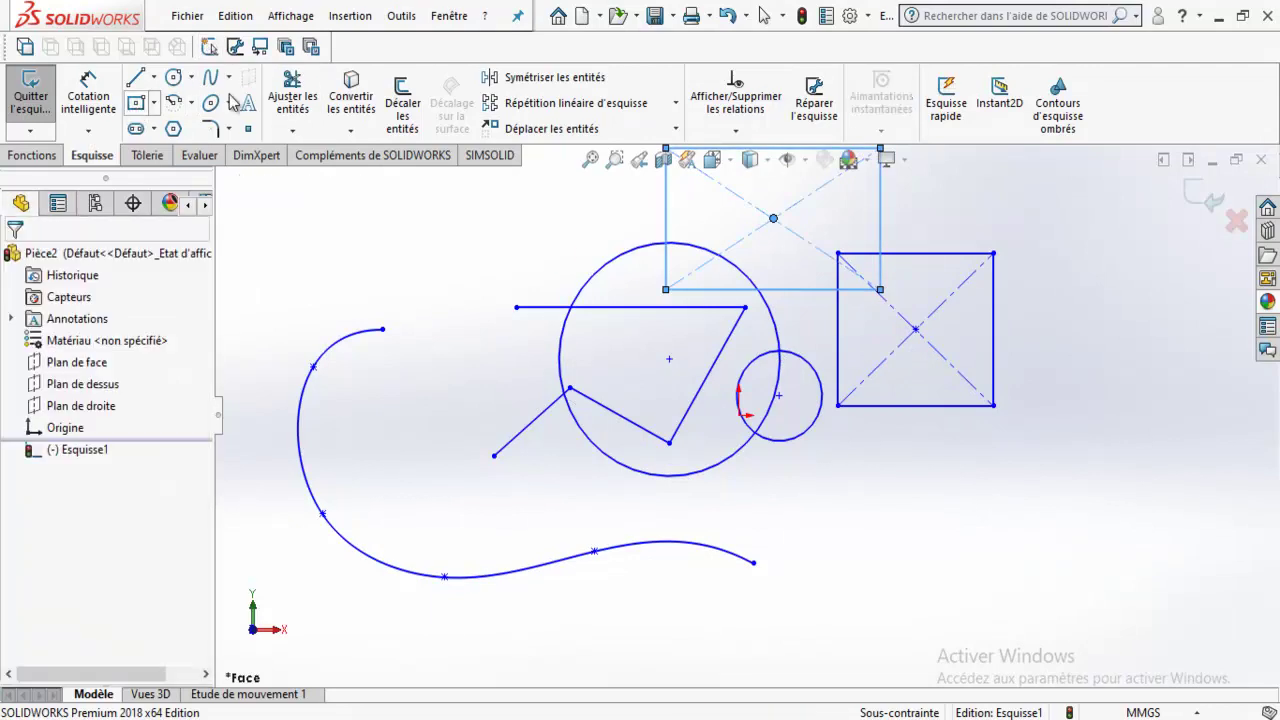
pyautogui.click(300, 135)
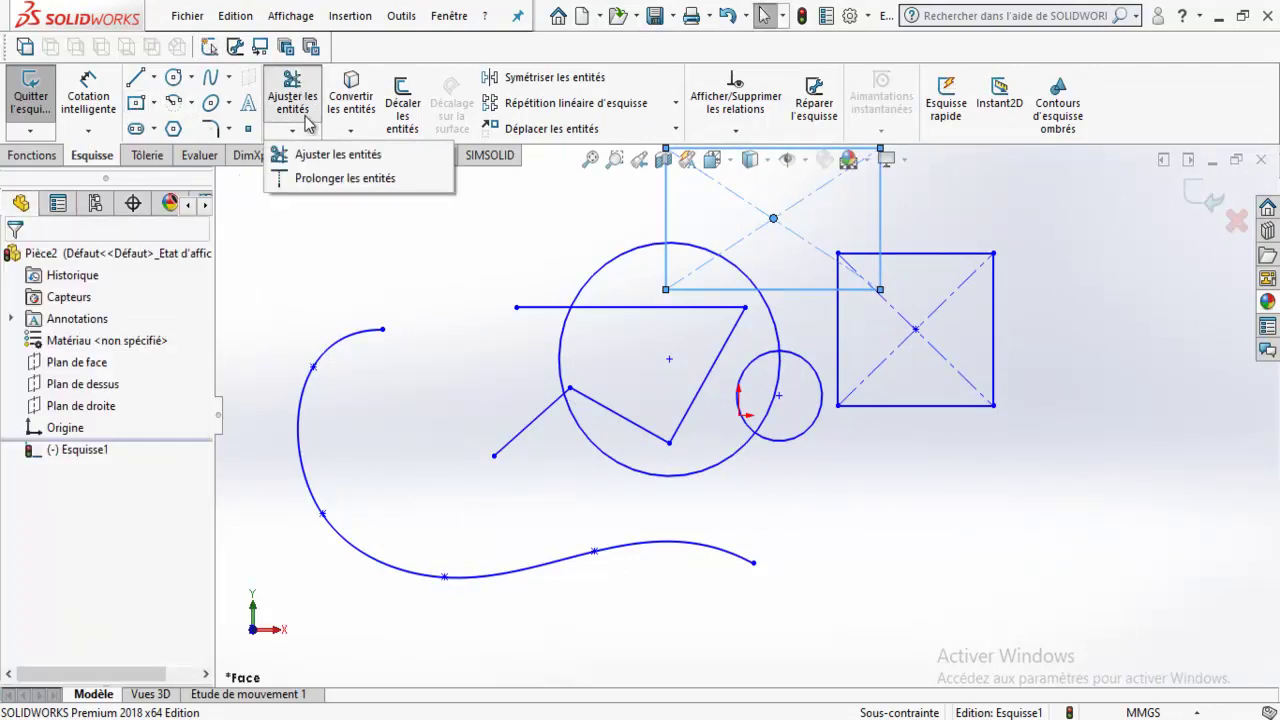
# Power-trim away the rectangles, circles, polyline and spline using Ajustement intelligent.
pyautogui.click(295, 92)
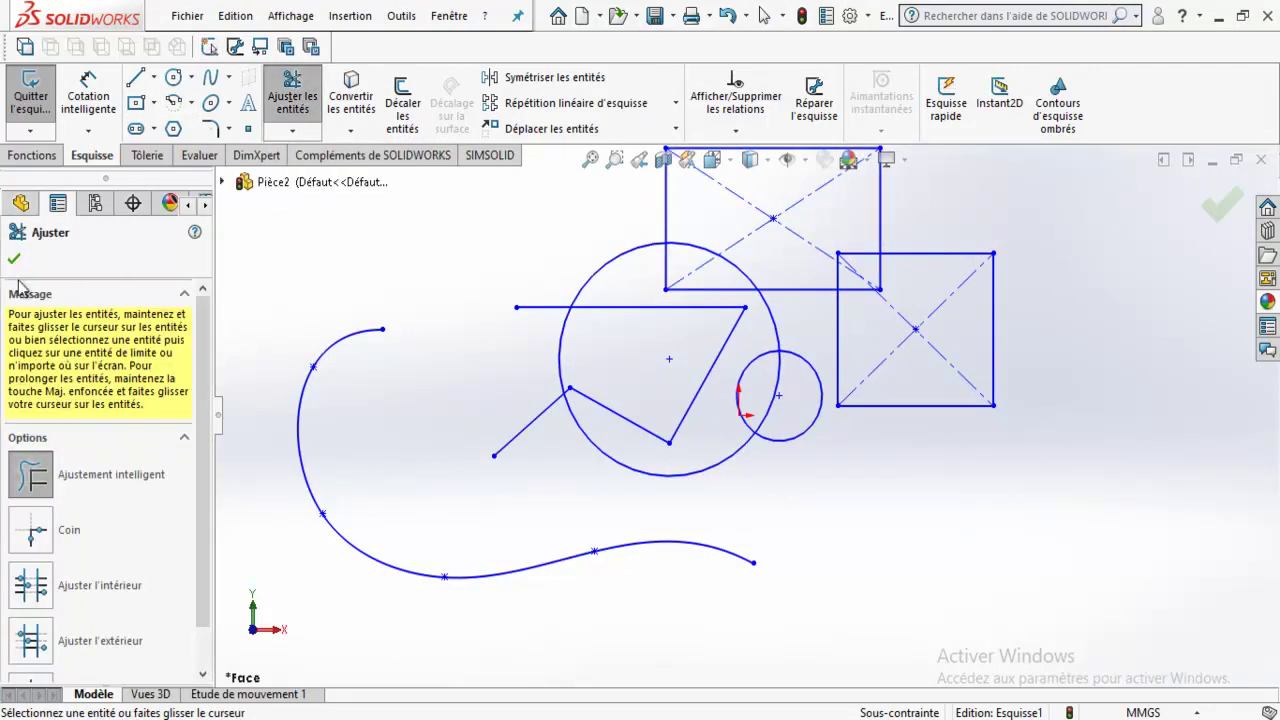
pyautogui.scroll(-1, 205, 391)
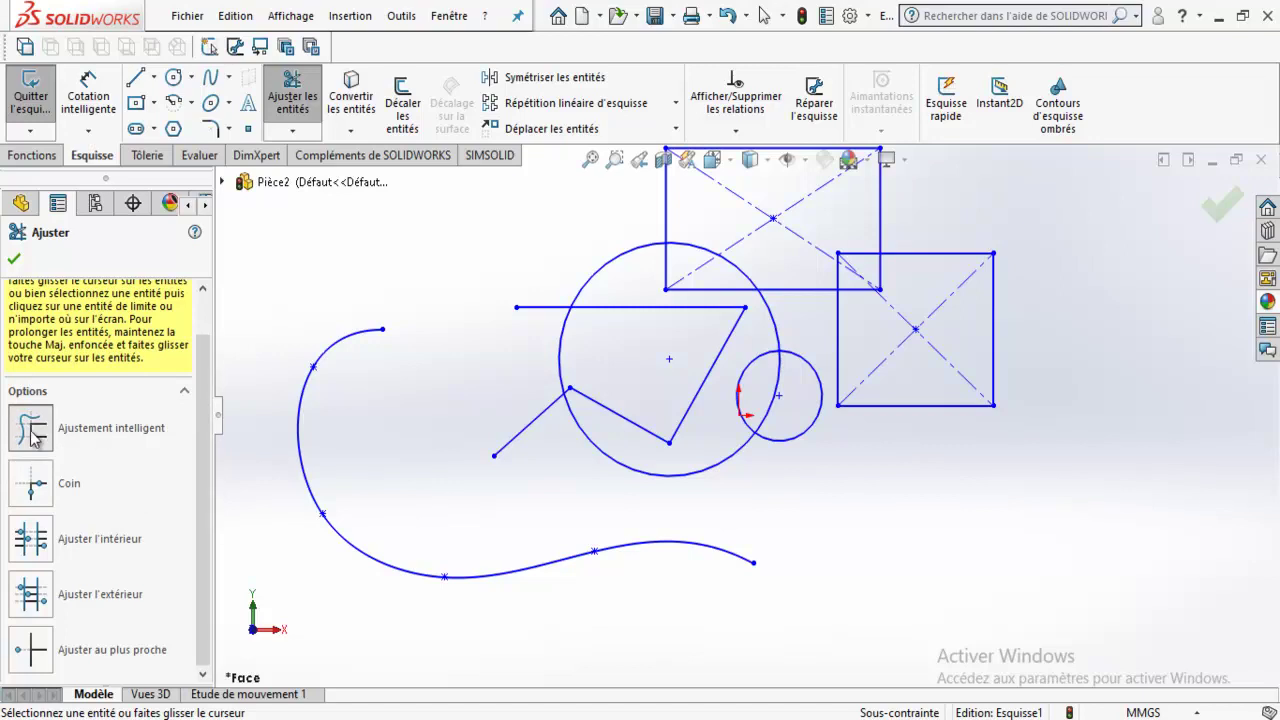
pyautogui.scroll(1, 820, 328)
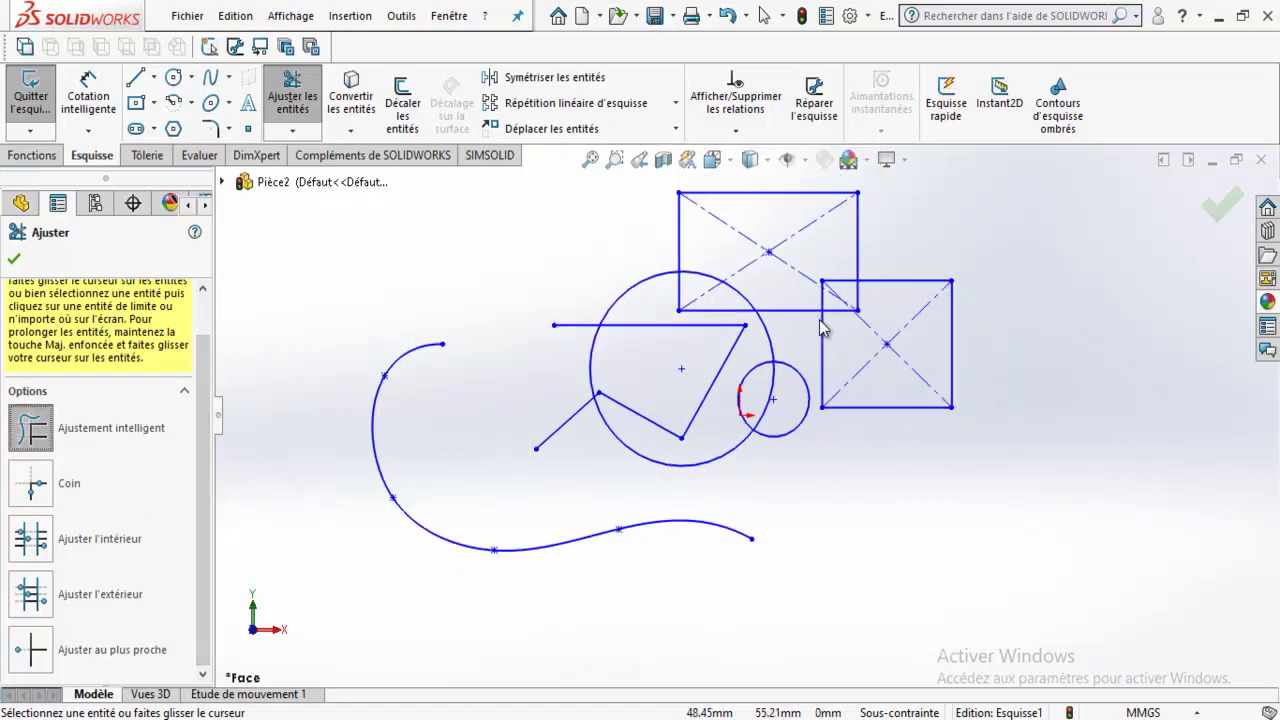
pyautogui.scroll(1, 825, 329)
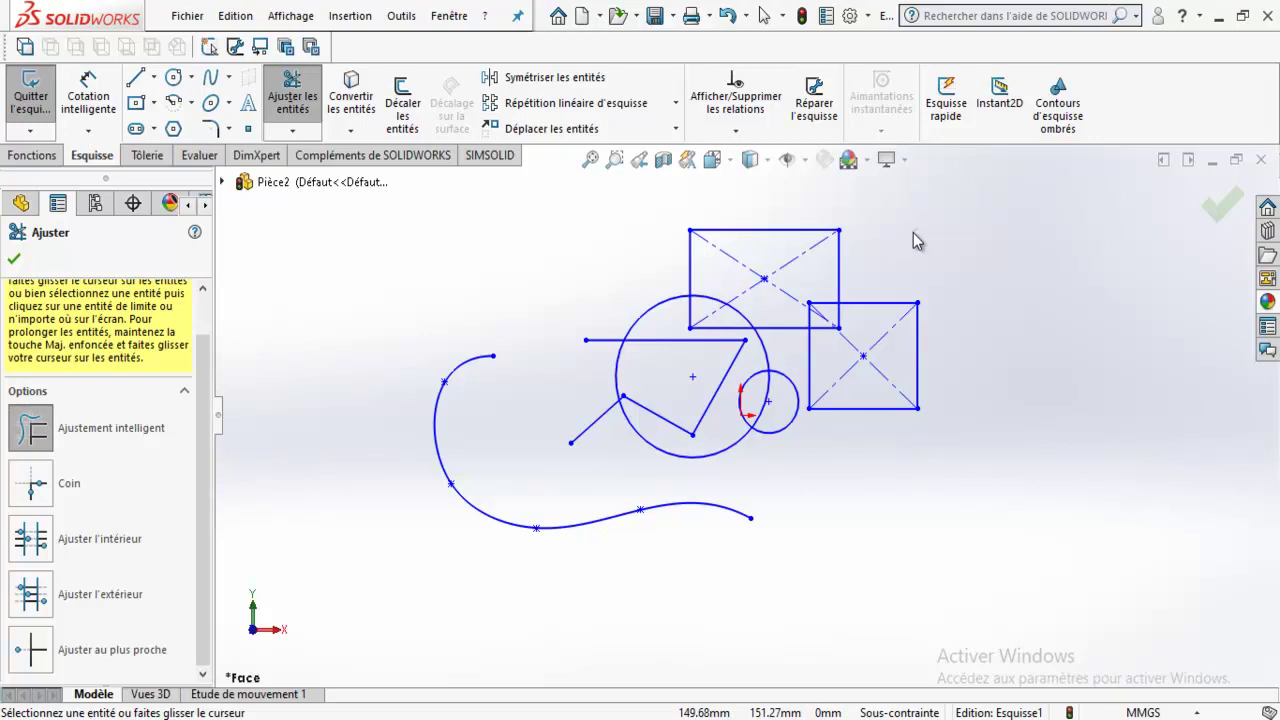
pyautogui.moveTo(913, 232)
pyautogui.mouseDown()
pyautogui.moveTo(988, 316)
pyautogui.moveTo(980, 390)
pyautogui.moveTo(1001, 411)
pyautogui.moveTo(1046, 368)
pyautogui.moveTo(1031, 293)
pyautogui.moveTo(1010, 264)
pyautogui.mouseUp()
pyautogui.moveTo(890, 266); pyautogui.dragTo(810, 288)
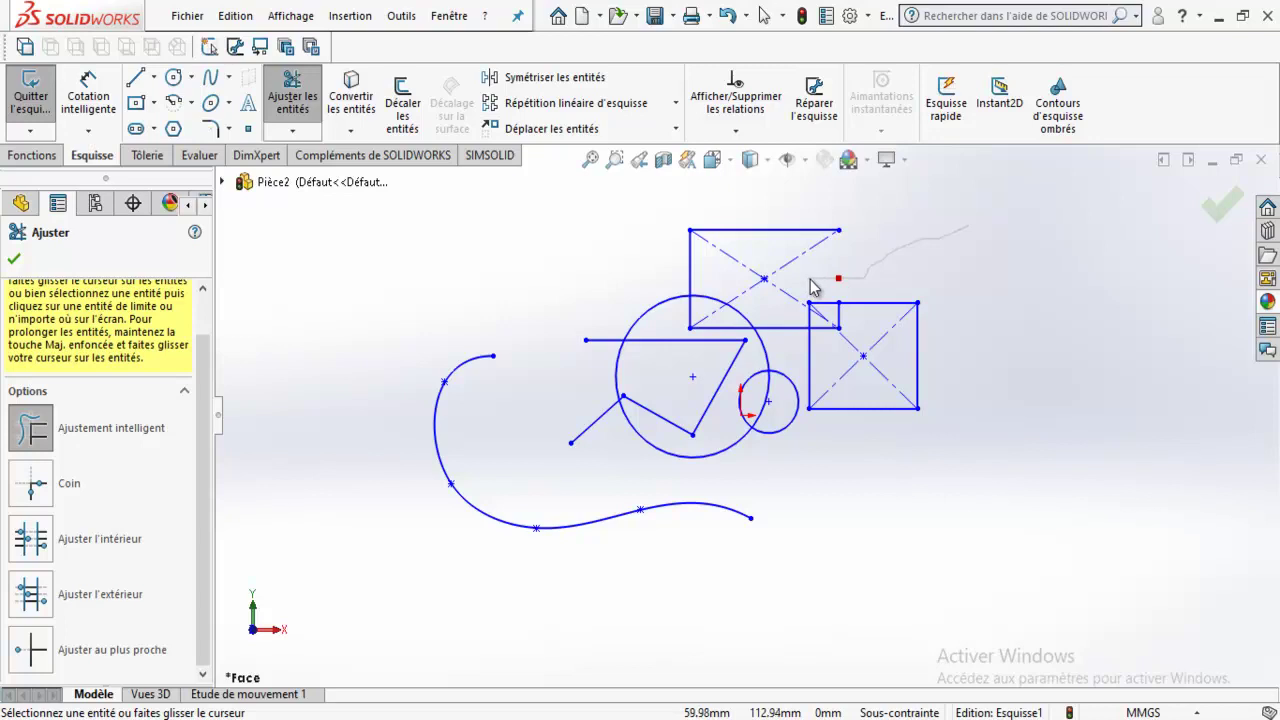
pyautogui.moveTo(812, 287)
pyautogui.mouseDown()
pyautogui.moveTo(752, 262)
pyautogui.moveTo(697, 312)
pyautogui.moveTo(789, 289)
pyautogui.moveTo(826, 340)
pyautogui.moveTo(874, 306)
pyautogui.moveTo(886, 329)
pyautogui.moveTo(846, 394)
pyautogui.moveTo(803, 350)
pyautogui.moveTo(750, 395)
pyautogui.moveTo(637, 309)
pyautogui.moveTo(603, 349)
pyautogui.moveTo(606, 433)
pyautogui.moveTo(705, 440)
pyautogui.moveTo(860, 368)
pyautogui.moveTo(843, 296)
pyautogui.moveTo(849, 328)
pyautogui.mouseUp()
pyautogui.scroll(-1, 766, 318)
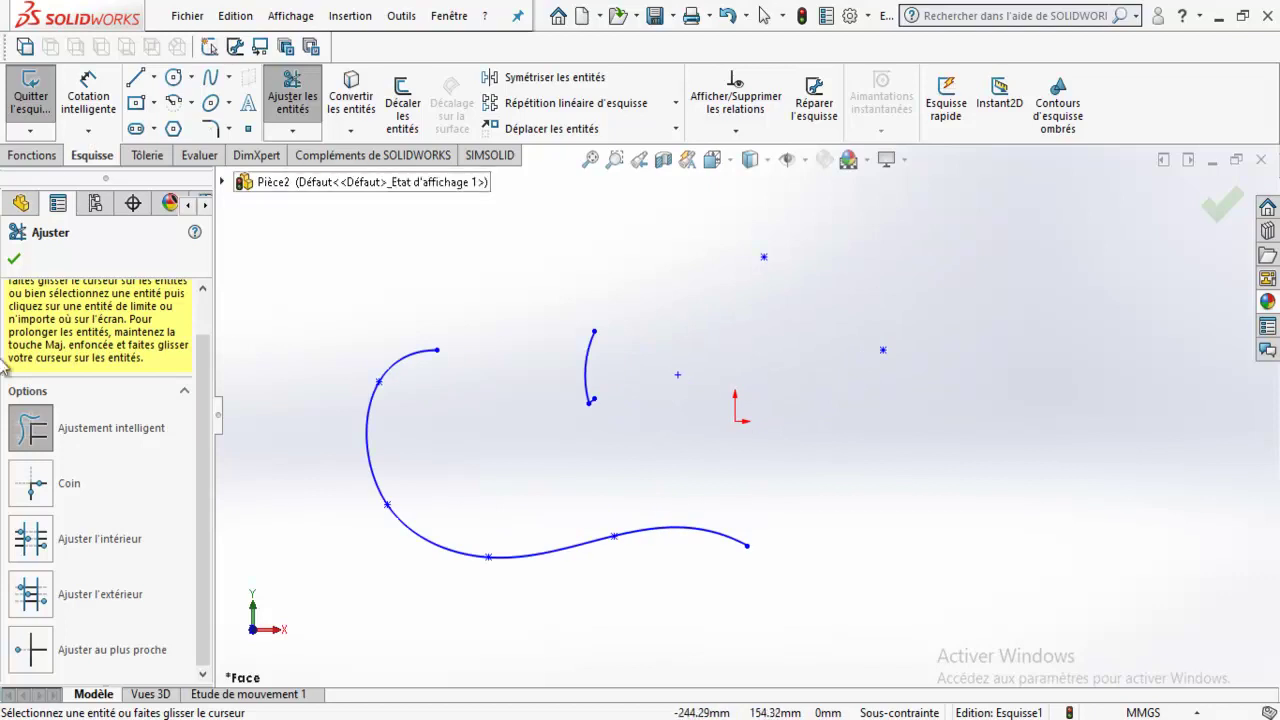
pyautogui.moveTo(487, 437)
pyautogui.mouseDown()
pyautogui.moveTo(349, 463)
pyautogui.moveTo(668, 377)
pyautogui.mouseUp()
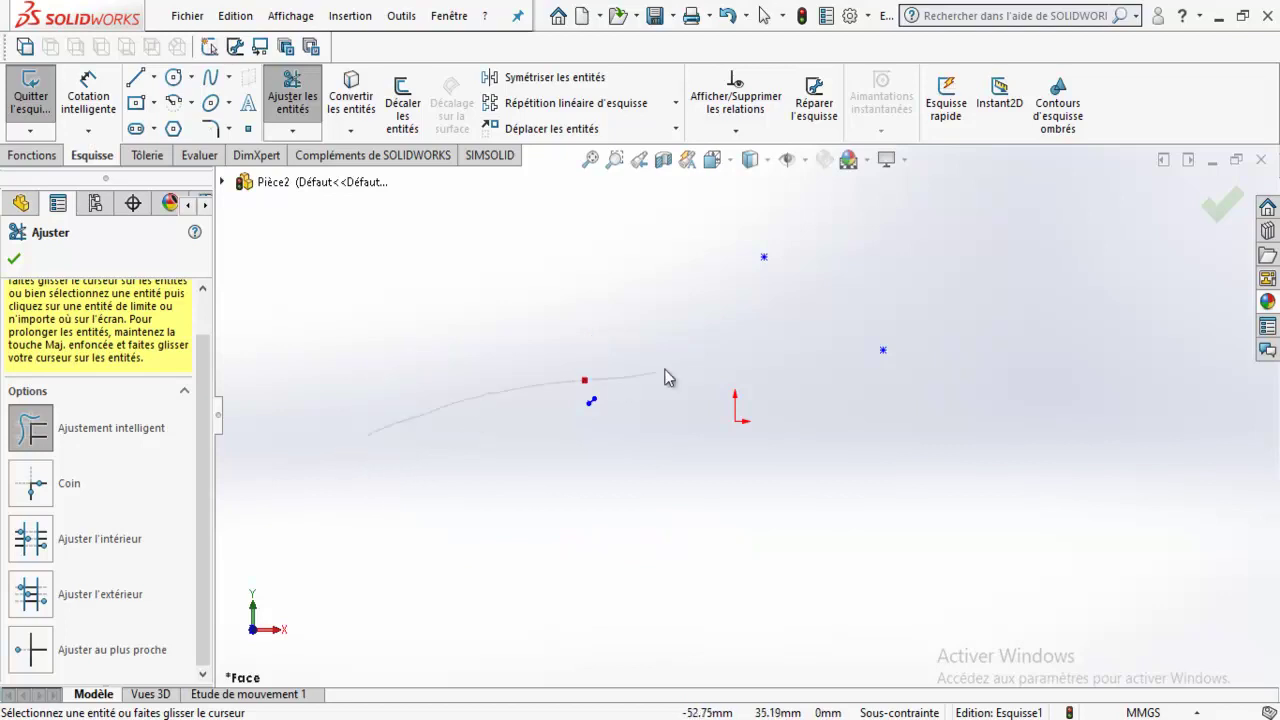
# Trim away the leftover short line fragment.
pyautogui.click(14, 258)
pyautogui.press('f')
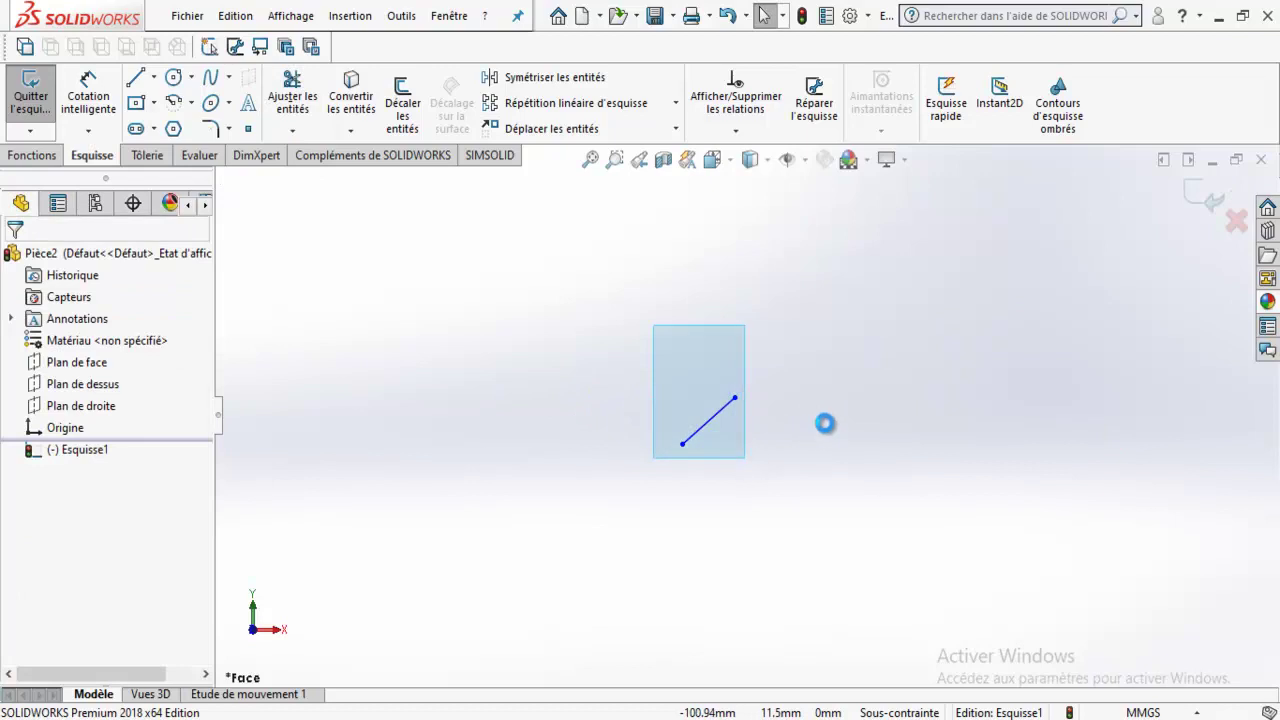
pyautogui.click(801, 402)
pyautogui.click(292, 95)
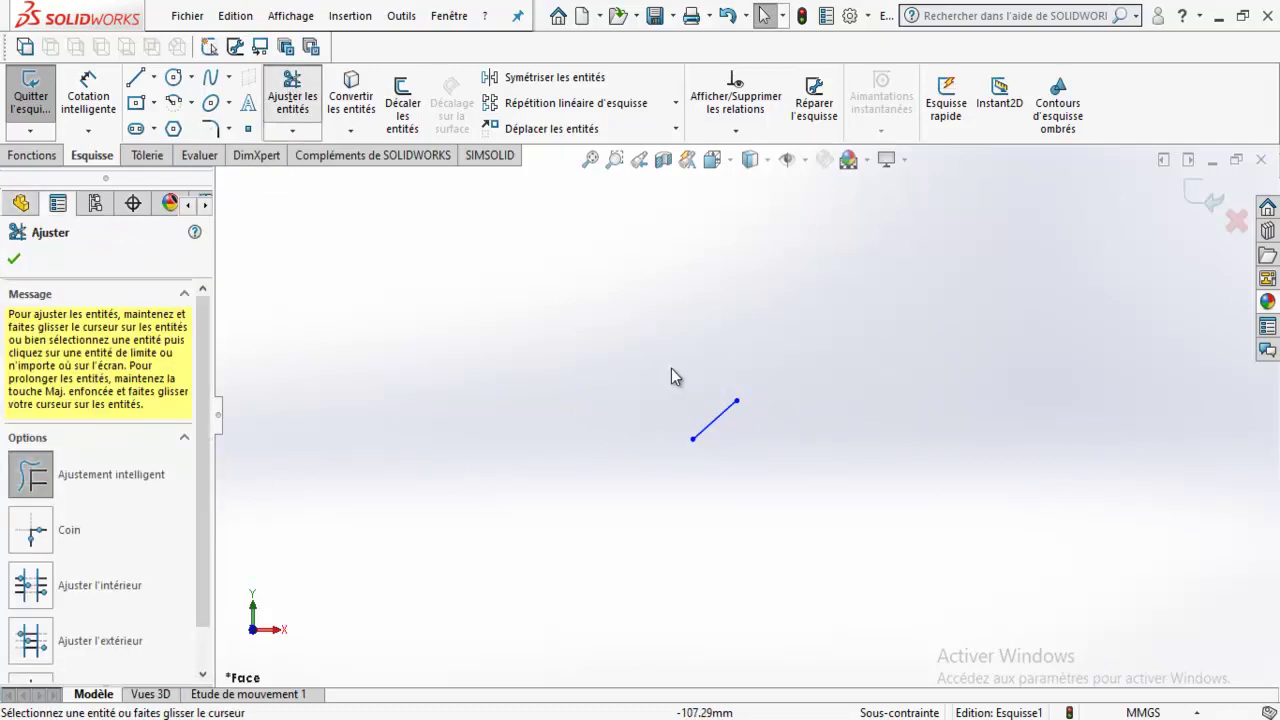
pyautogui.moveTo(675, 376); pyautogui.dragTo(743, 466)
pyautogui.press('f')
pyautogui.scroll(1, 975, 393)
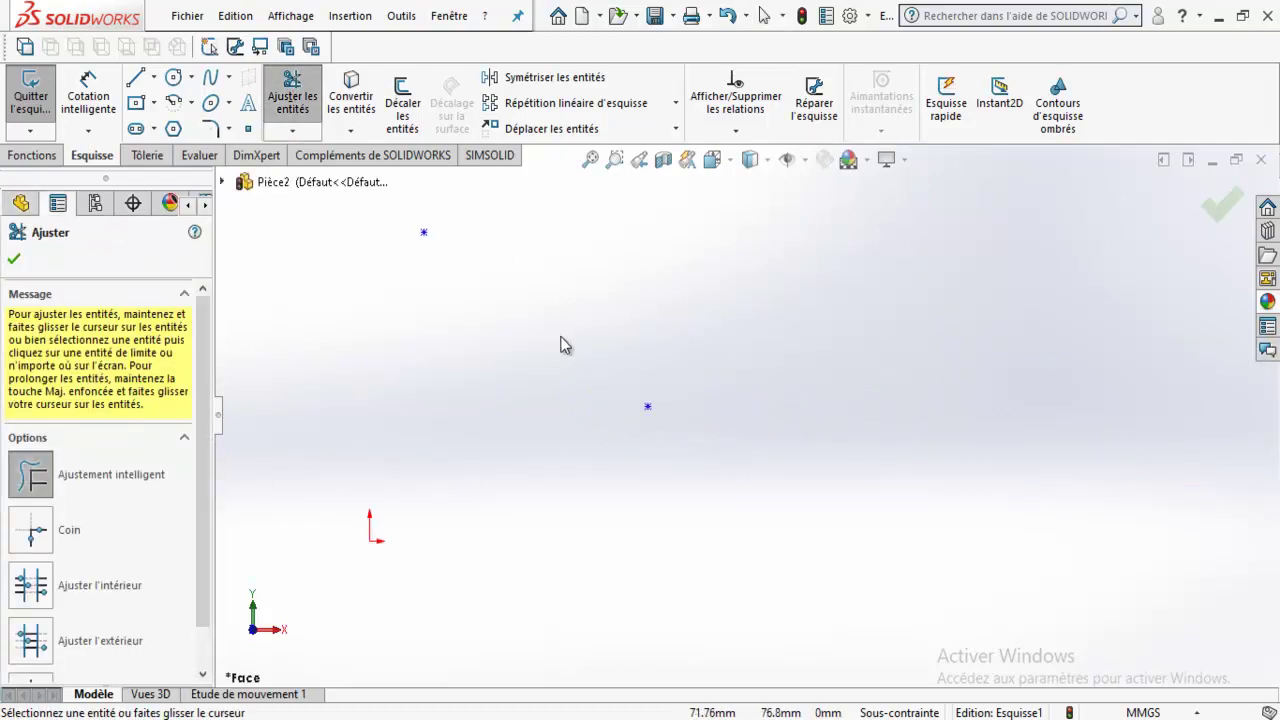
pyautogui.click(15, 261)
# Delete the two remaining sketch points.
pyautogui.click(538, 288)
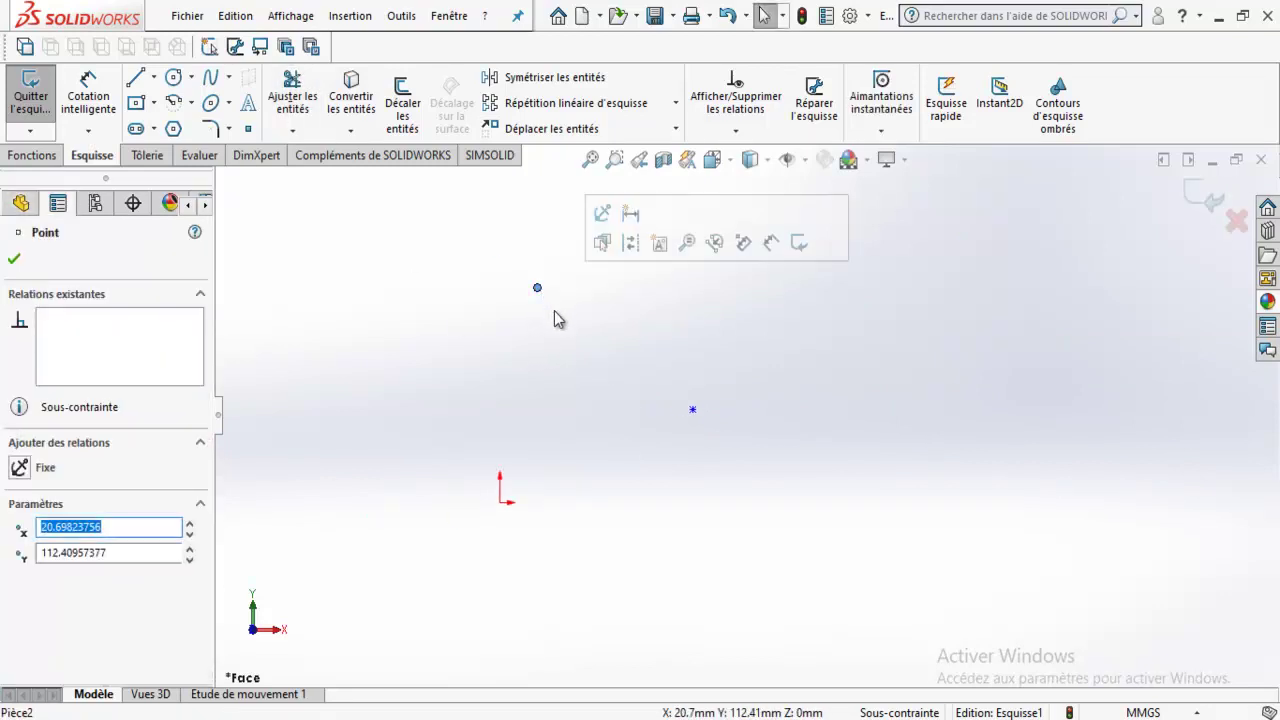
pyautogui.press('Delete')
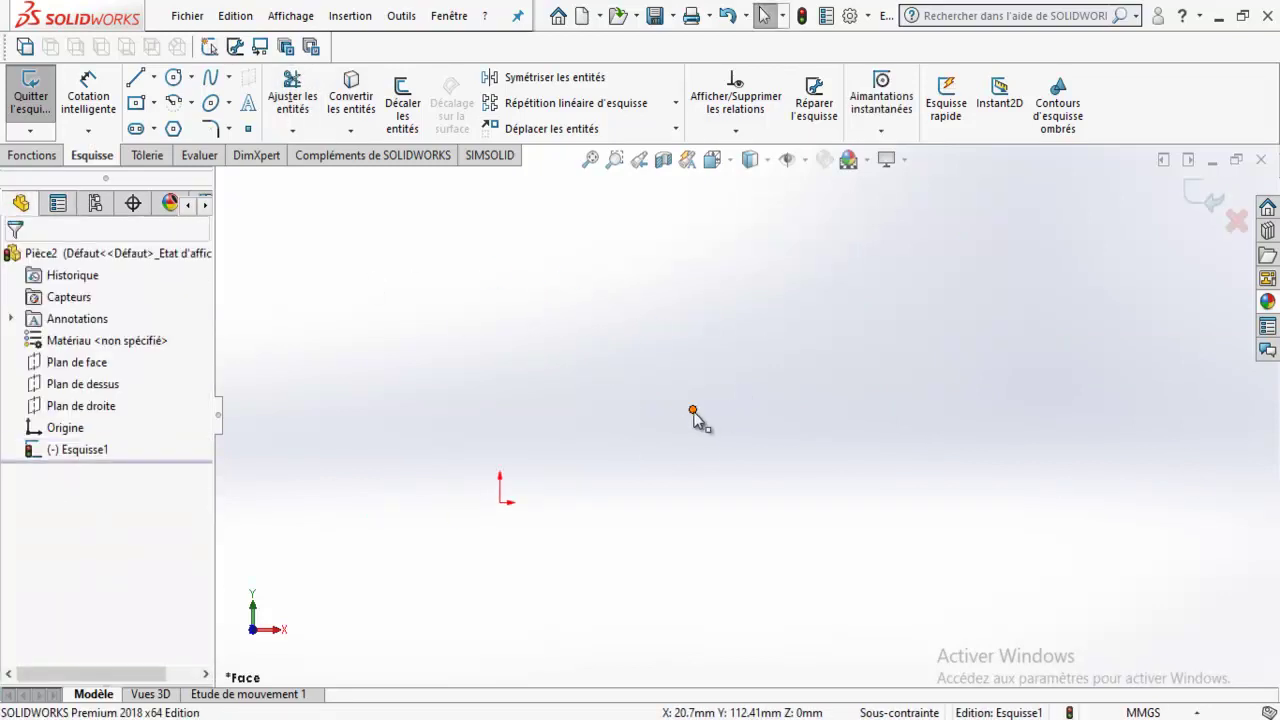
pyautogui.rightClick(694, 412)
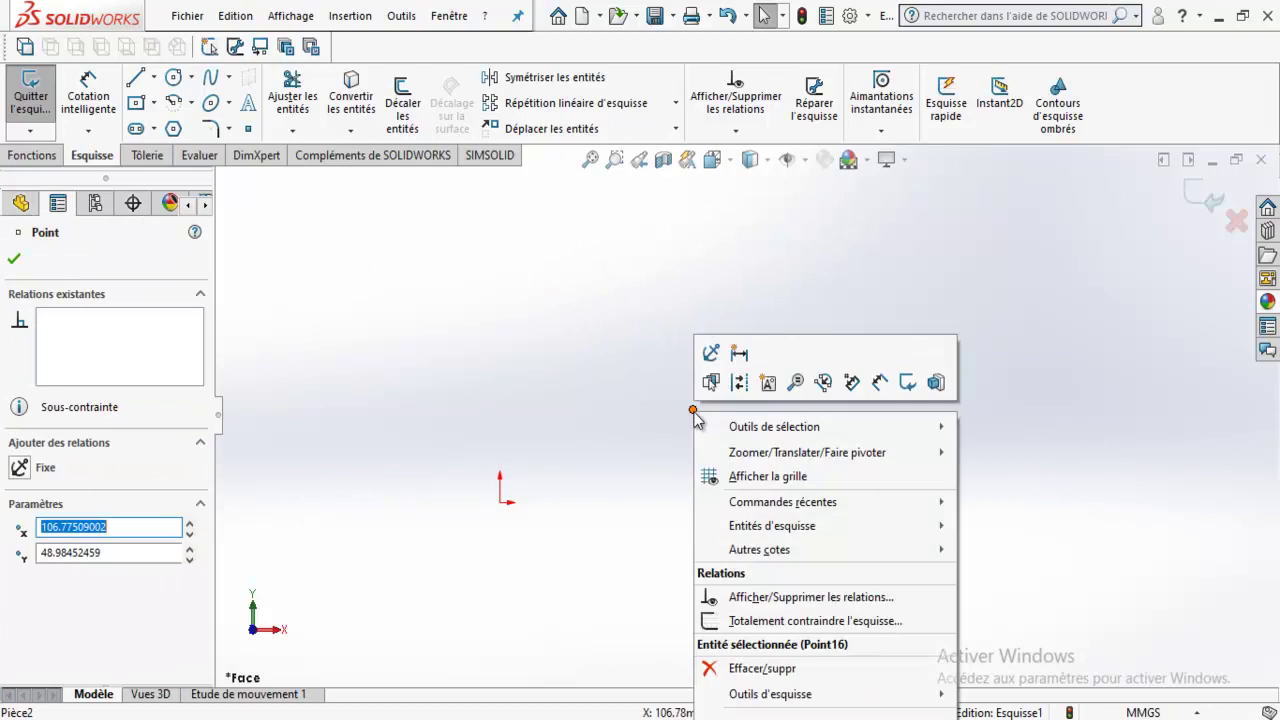
pyautogui.click(740, 676)
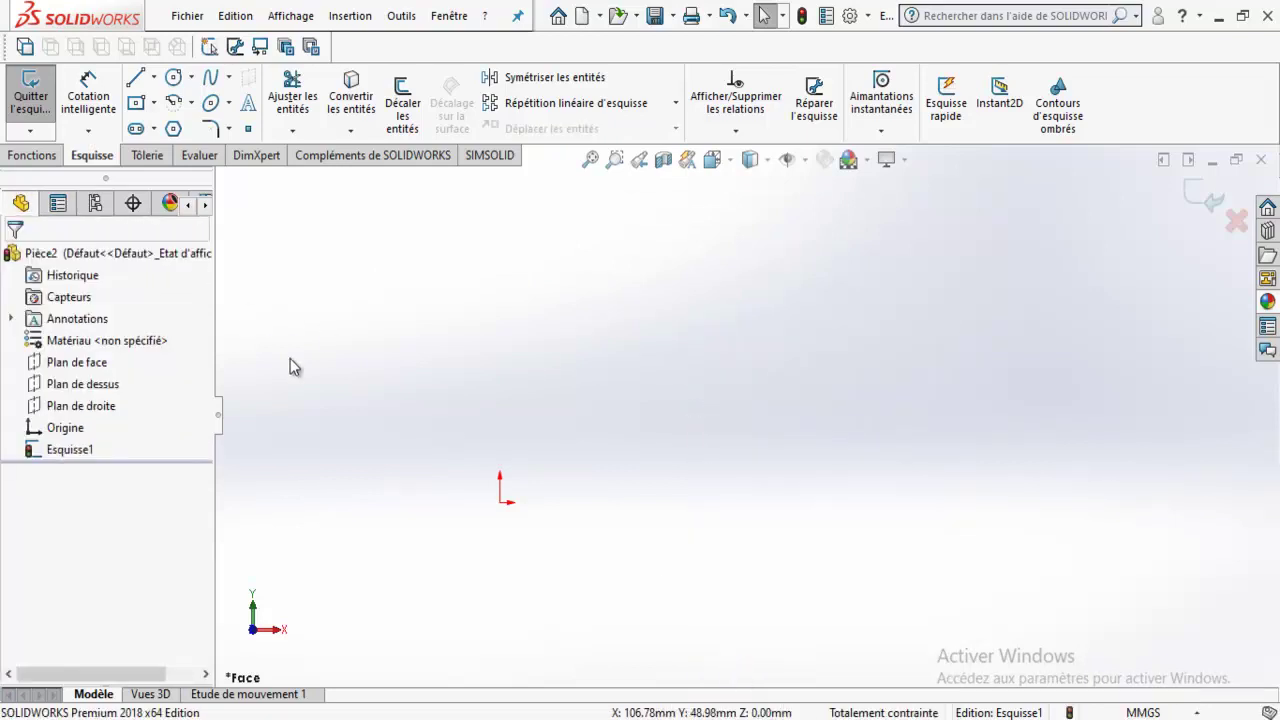
# Draw a two-segment polyline with a second segment slanting down right.
pyautogui.click(135, 77)
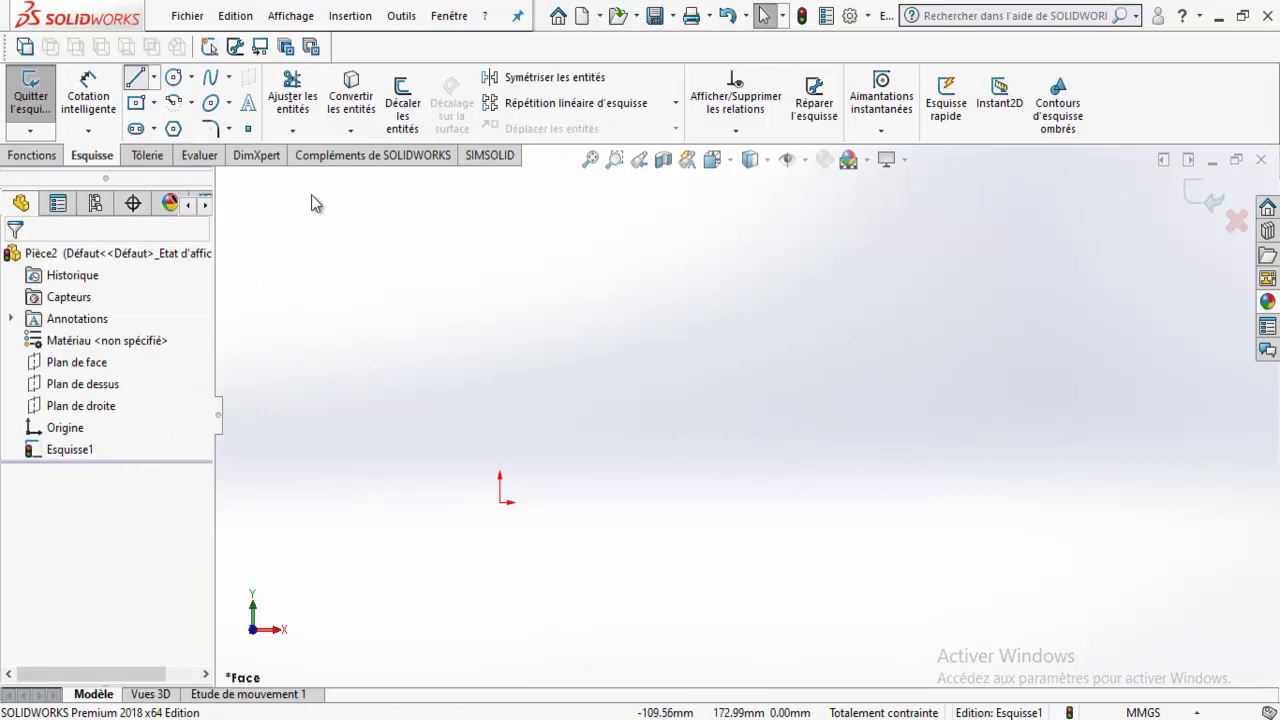
pyautogui.click(422, 300)
pyautogui.click(759, 283)
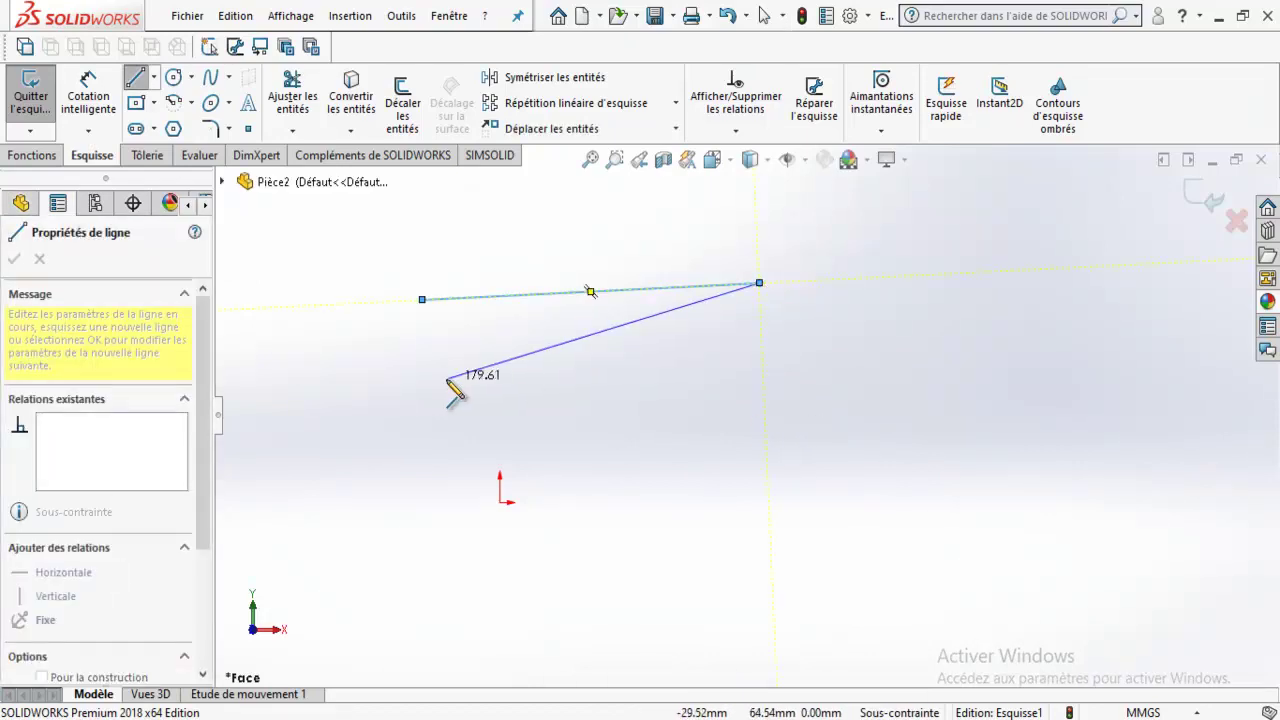
pyautogui.click(859, 394)
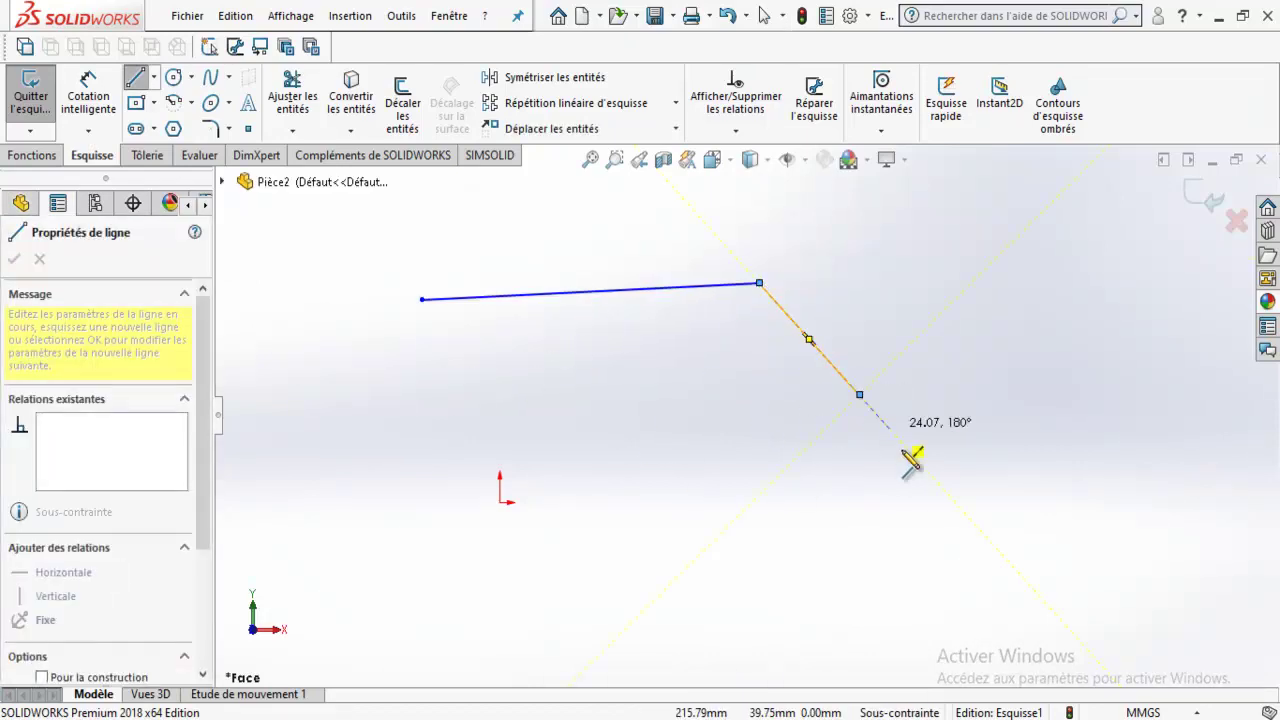
pyautogui.click(135, 77)
pyautogui.press('Return')
# Draw two separate horizontal lines in the middle and lower part of the sketch.
pyautogui.click(404, 394)
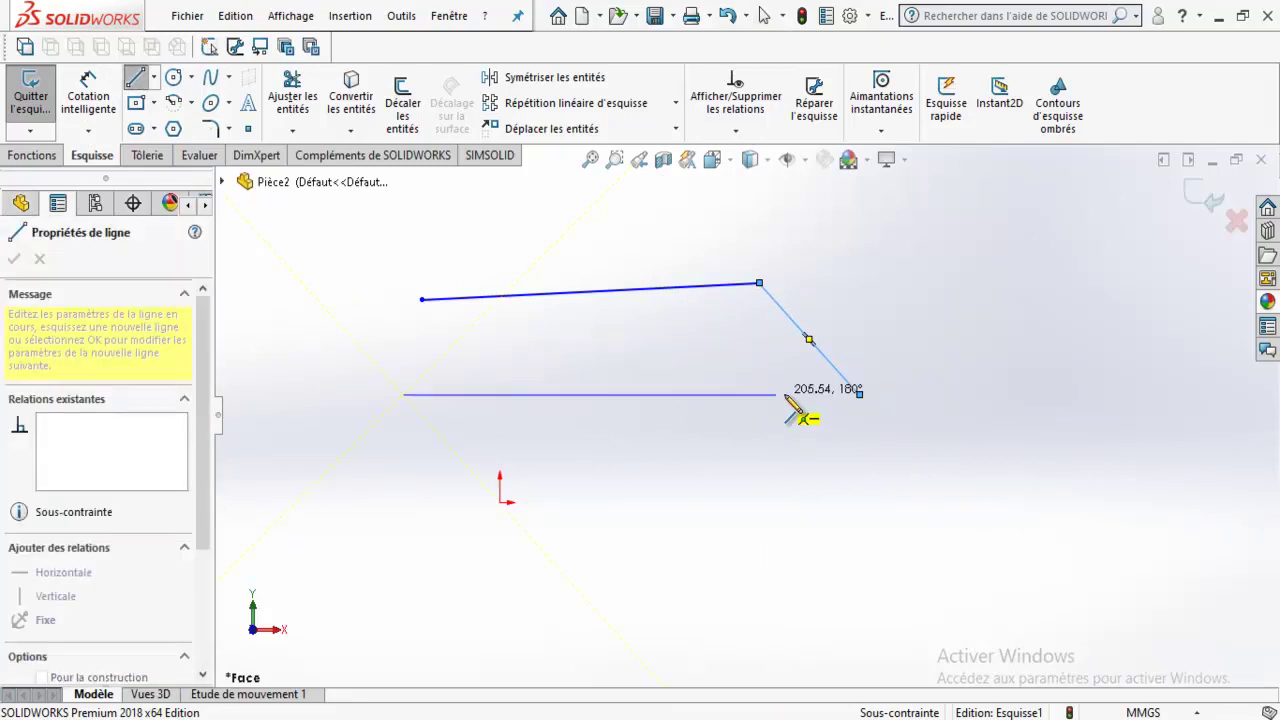
pyautogui.doubleClick(777, 394)
pyautogui.scroll(-2, 510, 520)
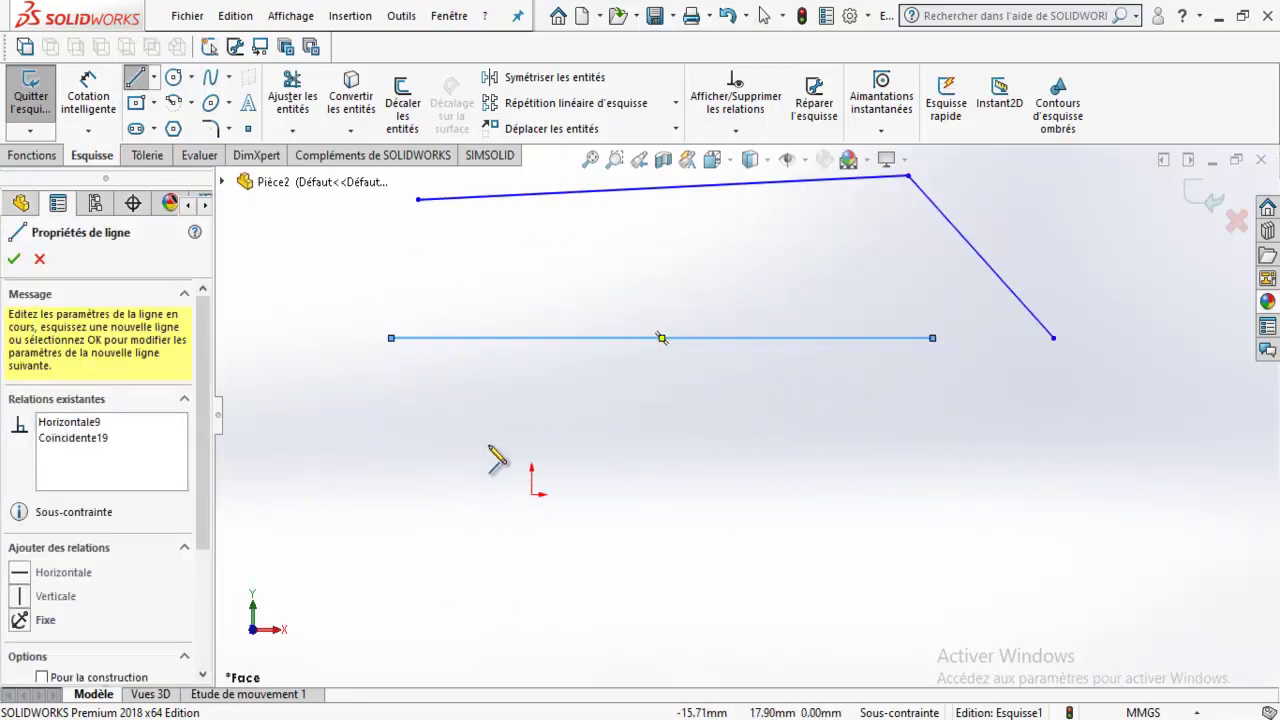
pyautogui.click(409, 494)
pyautogui.click(989, 494)
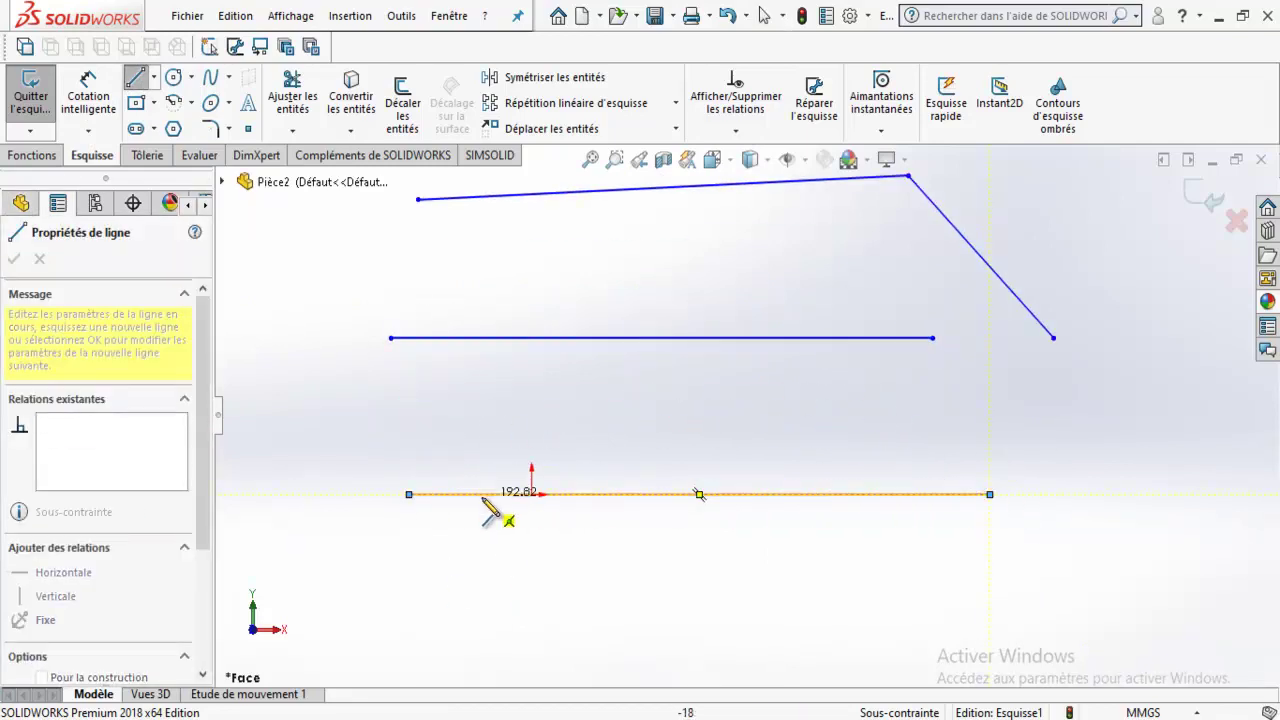
pyautogui.click(135, 77)
# Add two more horizontal lines, one near the bottom and one near the top.
pyautogui.click(135, 77)
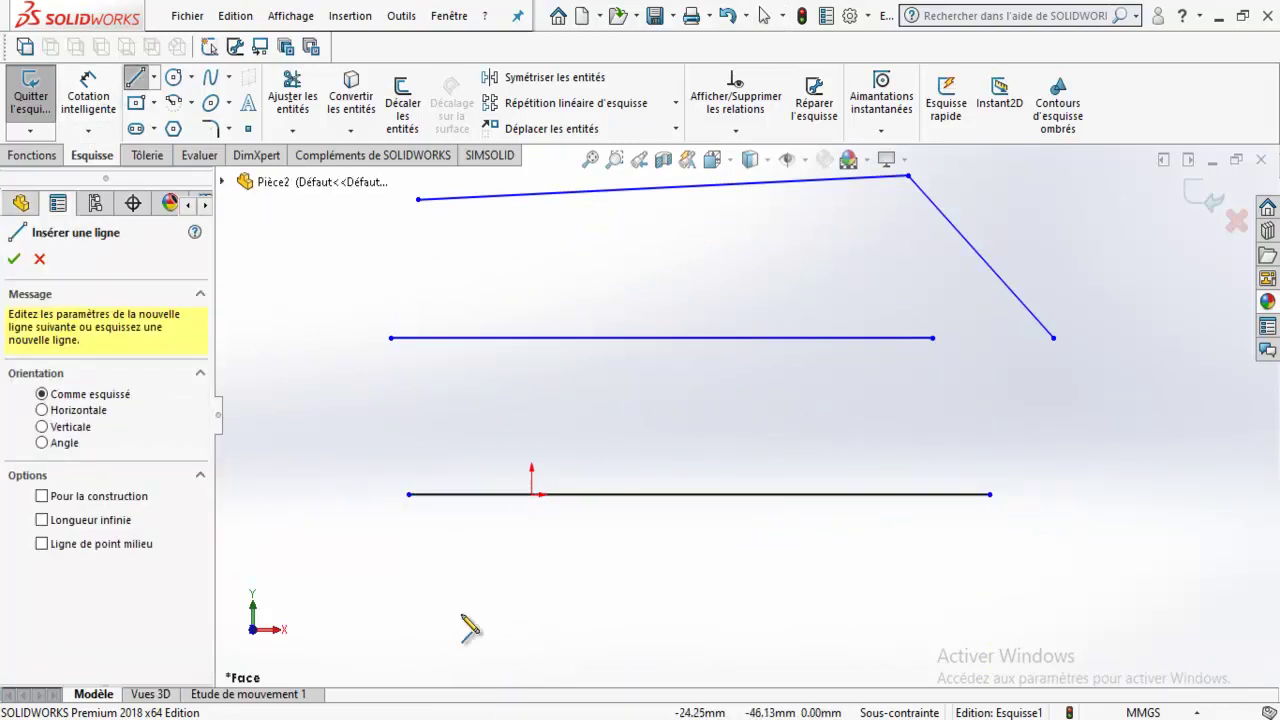
pyautogui.scroll(2, 490, 590)
pyautogui.click(531, 530)
pyautogui.click(1023, 530)
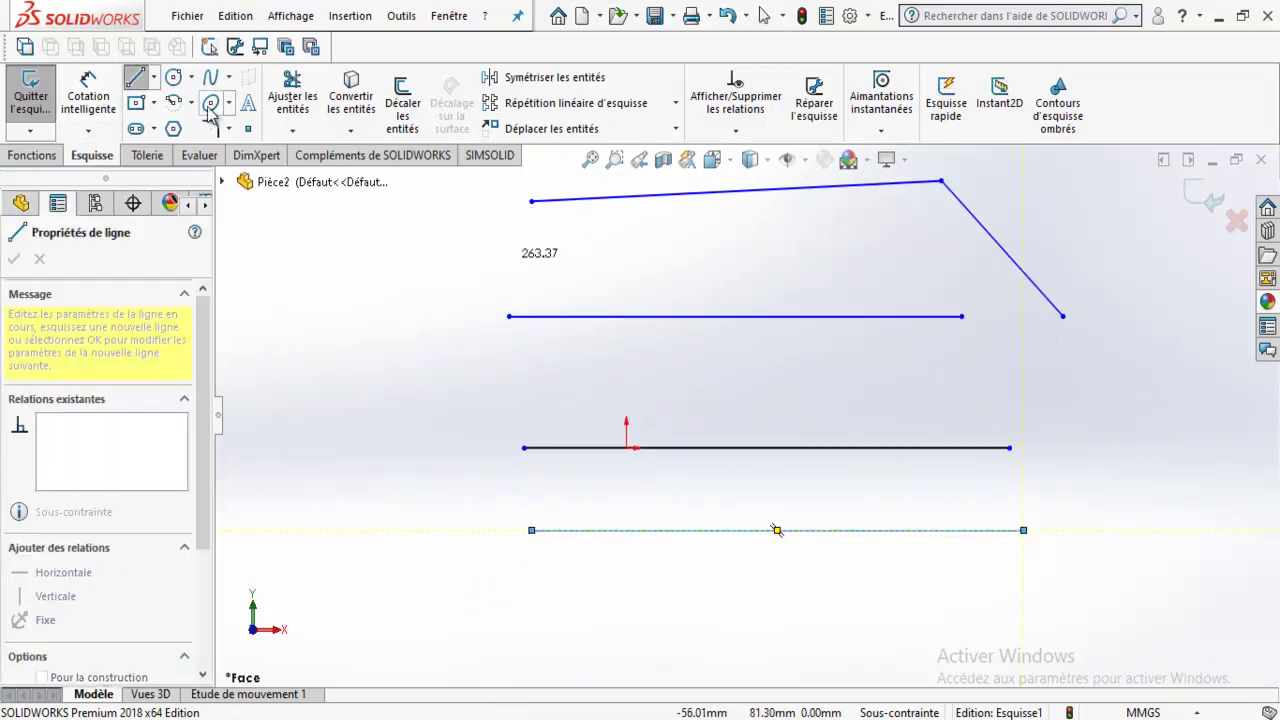
pyautogui.click(135, 77)
pyautogui.click(135, 77)
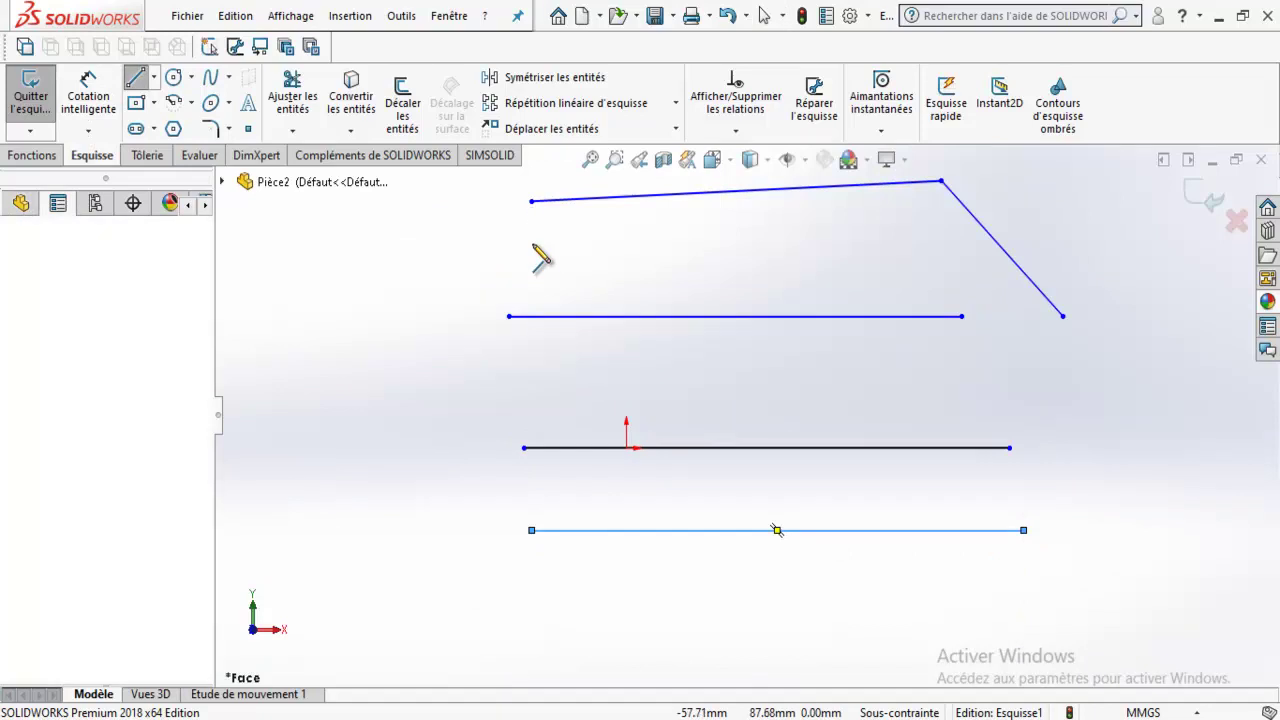
pyautogui.click(500, 244)
pyautogui.click(934, 244)
pyautogui.click(135, 77)
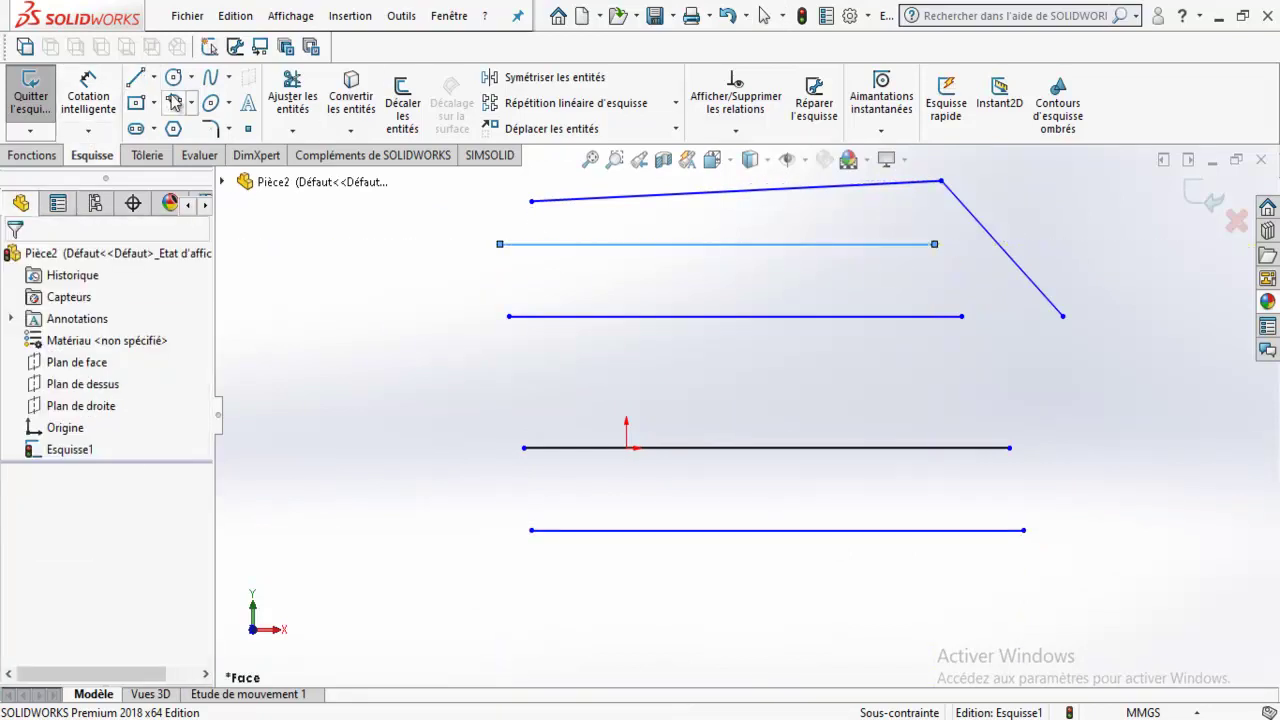
# Draw three overlapping tall corner rectangles across the horizontal lines.
pyautogui.click(153, 103)
pyautogui.click(200, 125)
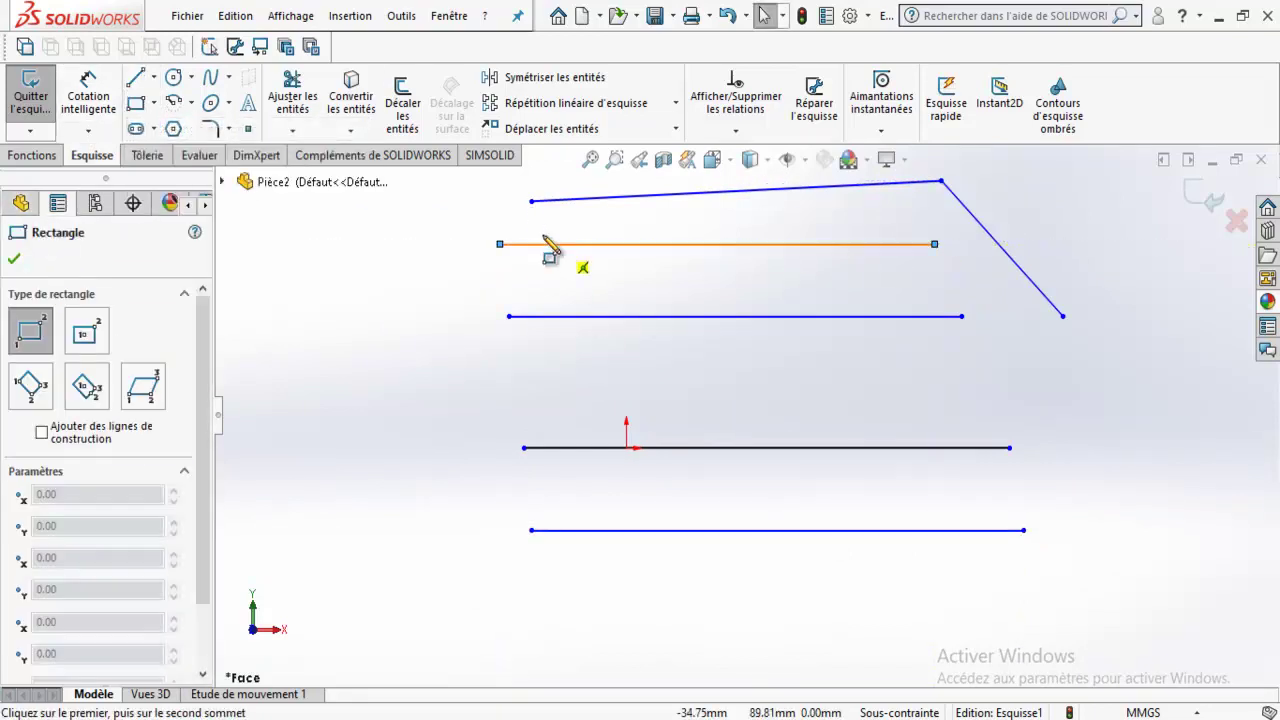
pyautogui.click(531, 222)
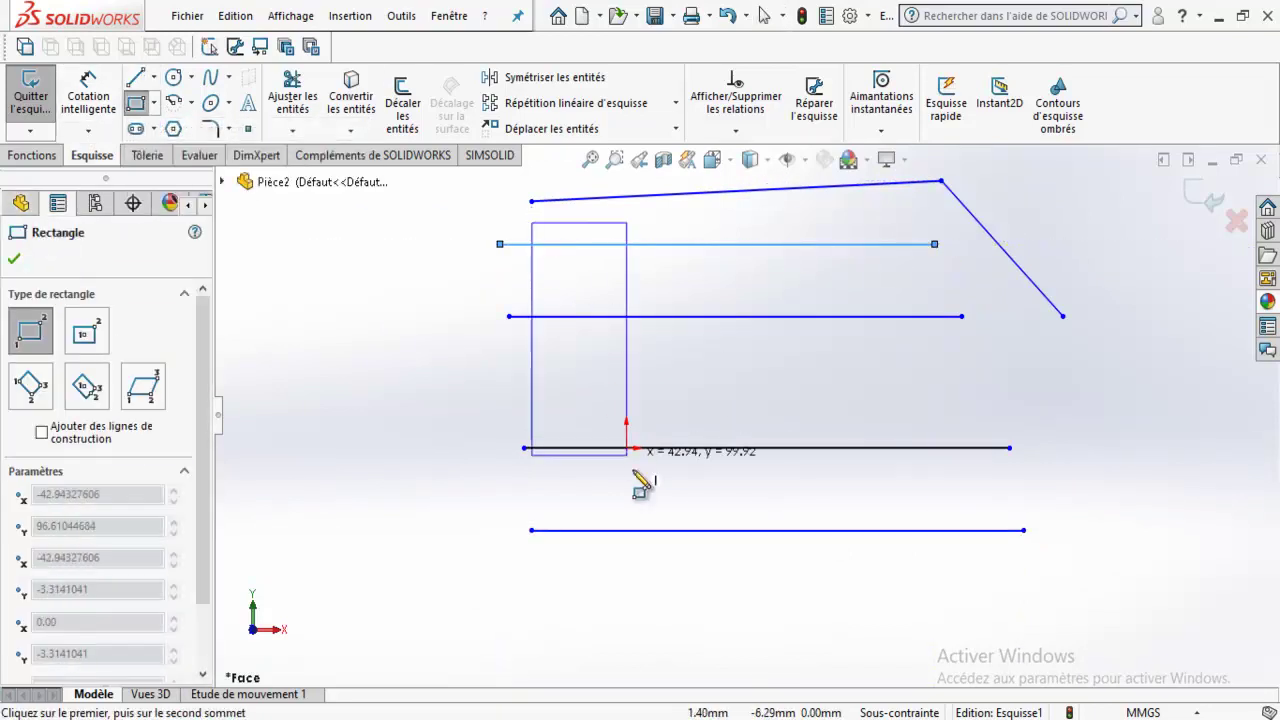
pyautogui.click(716, 578)
pyautogui.click(624, 209)
pyautogui.click(827, 607)
pyautogui.click(789, 222)
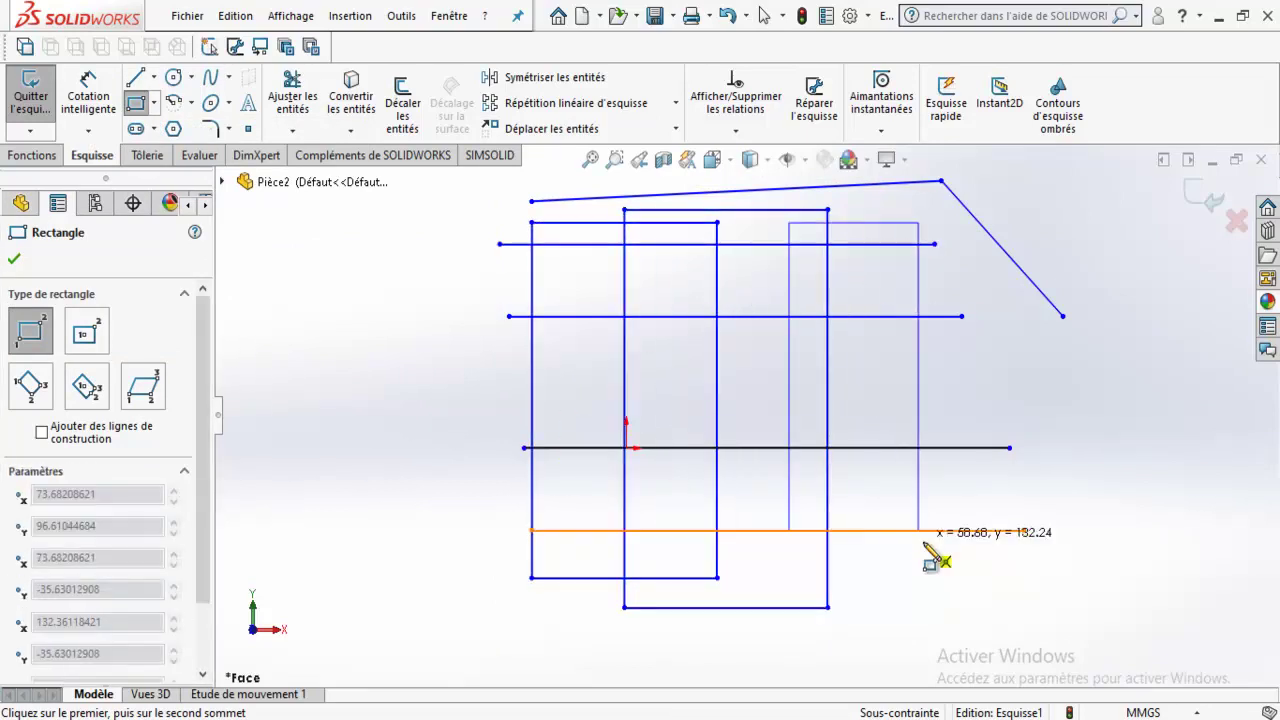
pyautogui.click(927, 607)
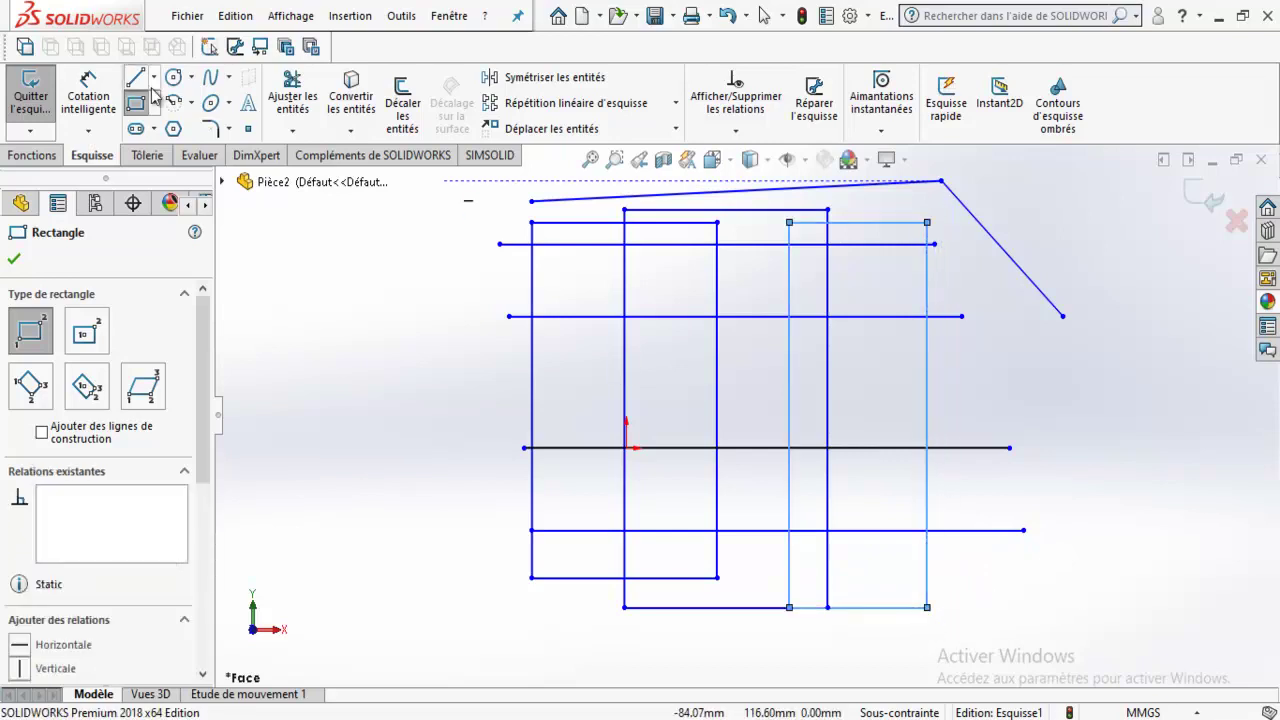
# Power-trim away the slanted top polyline.
pyautogui.press('Escape')
pyautogui.press('z')
pyautogui.moveTo(980, 457); pyautogui.dragTo(780, 409, button='middle')
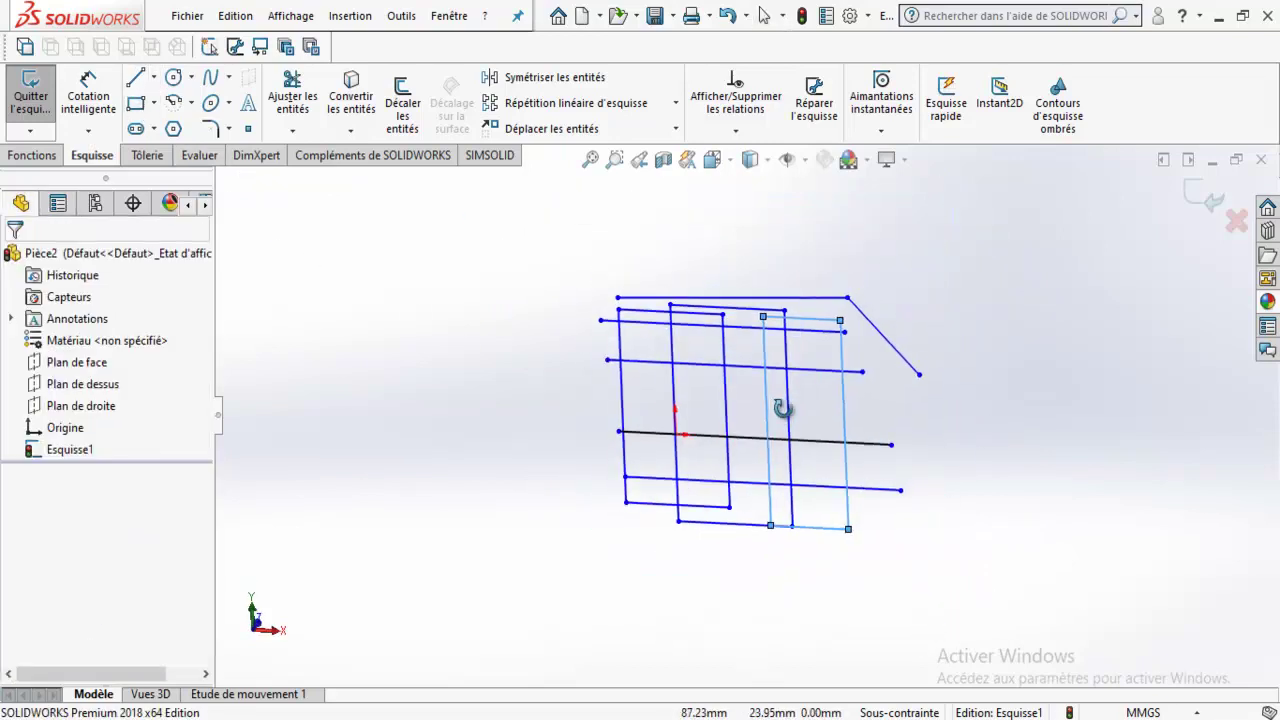
pyautogui.click(292, 96)
pyautogui.scroll(-3, 916, 273)
pyautogui.moveTo(916, 273); pyautogui.dragTo(734, 237)
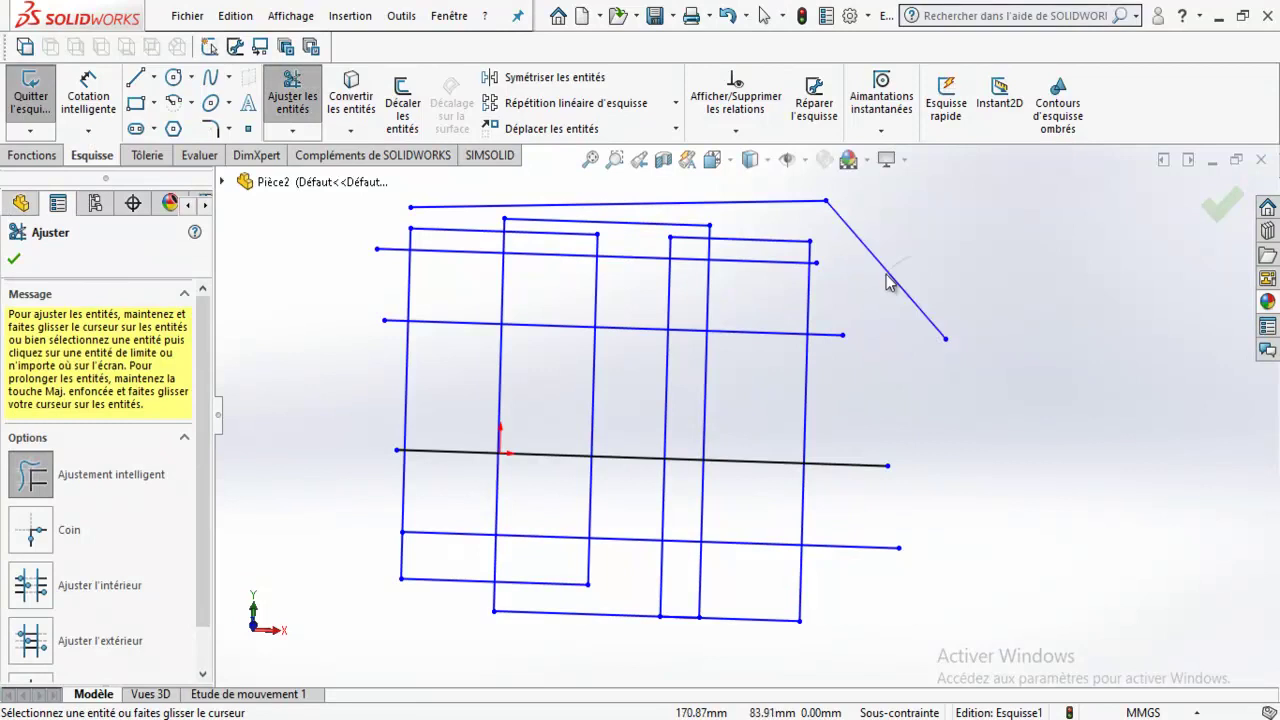
# Trim off the rectangles' top and bottom edges.
pyautogui.scroll(-2, 857, 270)
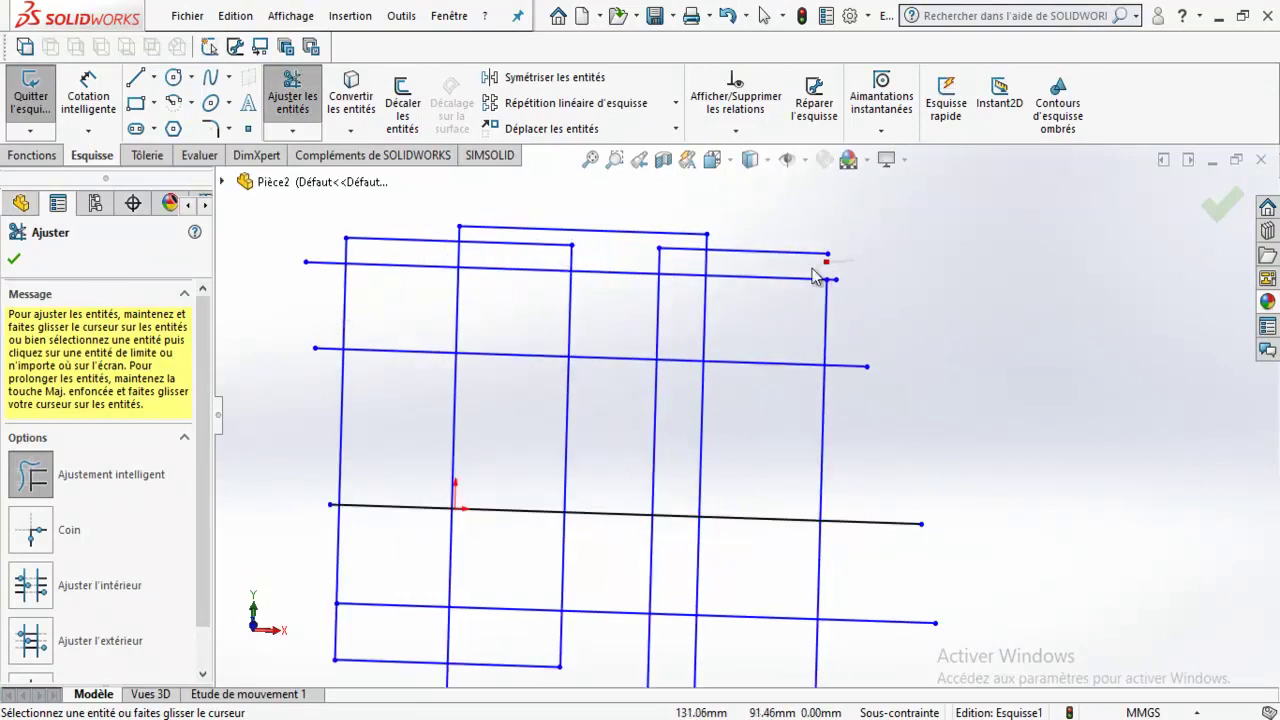
pyautogui.moveTo(704, 266)
pyautogui.mouseDown()
pyautogui.moveTo(433, 208)
pyautogui.moveTo(409, 251)
pyautogui.mouseUp()
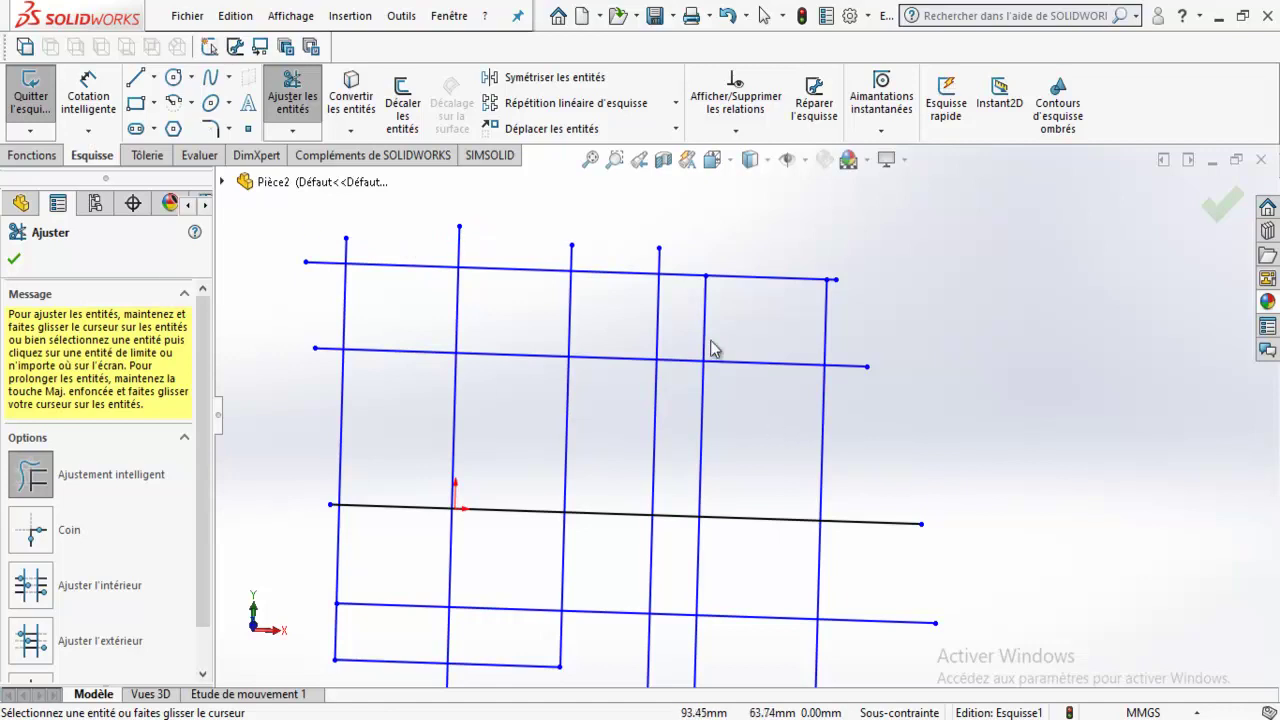
pyautogui.scroll(2, 750, 420)
pyautogui.moveTo(452, 594); pyautogui.dragTo(555, 620)
pyautogui.moveTo(642, 656); pyautogui.dragTo(800, 660)
pyautogui.moveTo(790, 660)
pyautogui.mouseDown(button='middle')
pyautogui.moveTo(655, 433)
pyautogui.moveTo(646, 514)
pyautogui.mouseUp(button='middle')
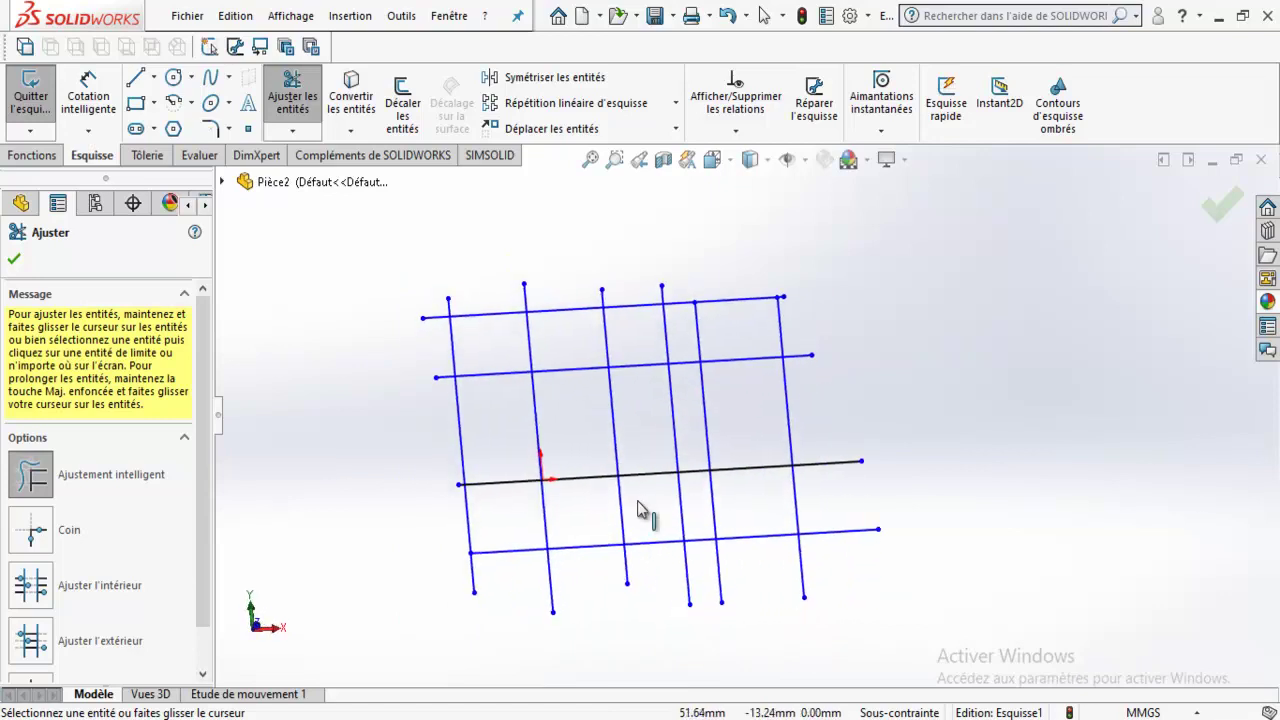
# Use the Coin trim option to join the left vertical line and top line.
pyautogui.click(33, 538)
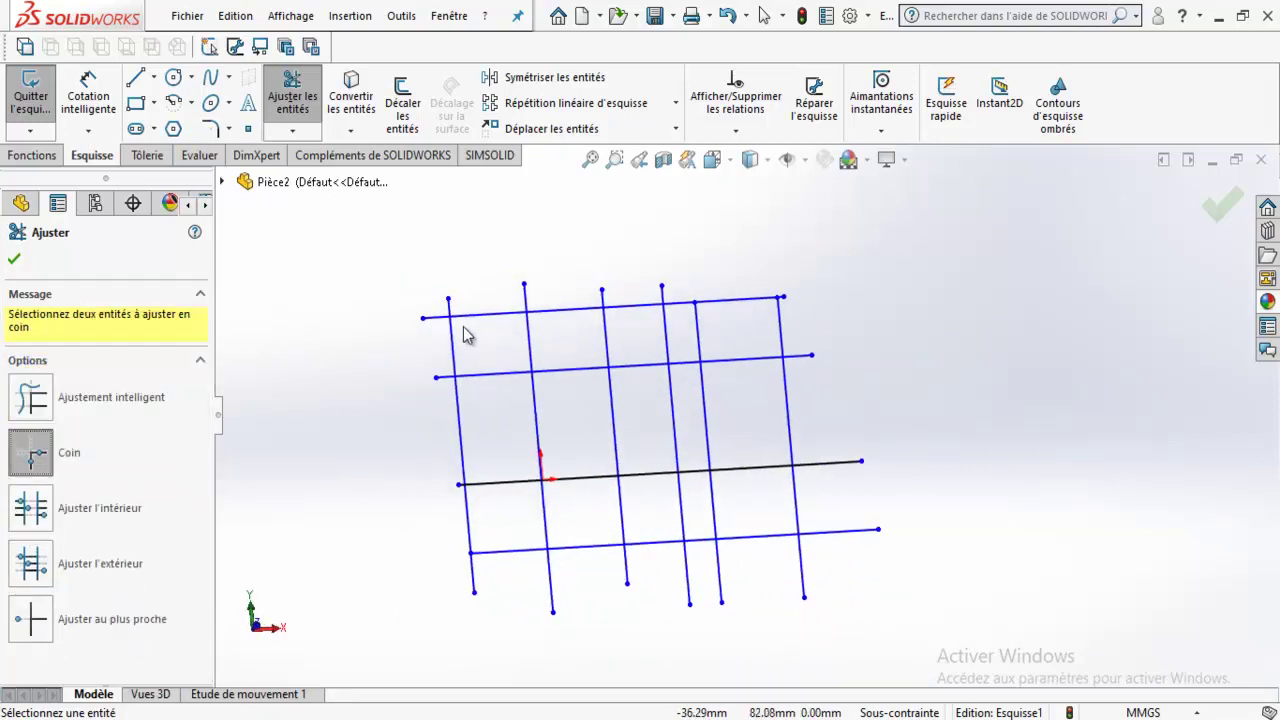
pyautogui.scroll(-3, 470, 338)
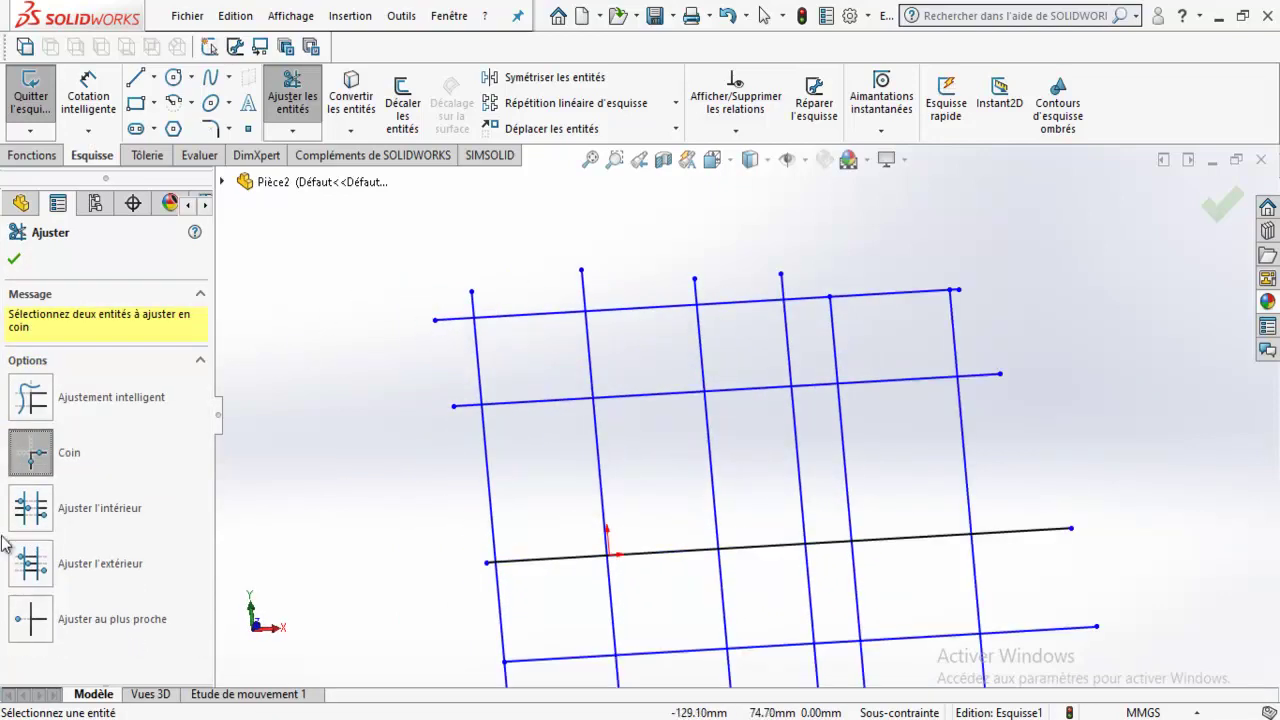
pyautogui.click(476, 322)
pyautogui.click(491, 318)
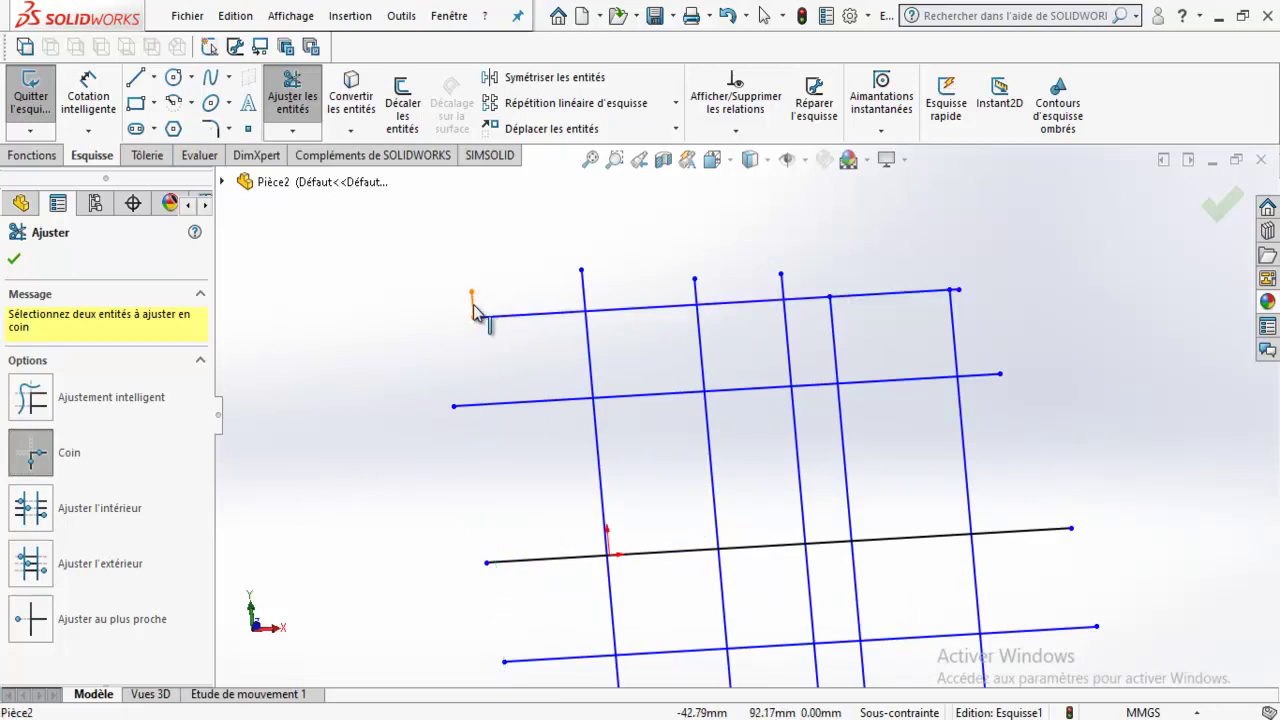
pyautogui.click(505, 319)
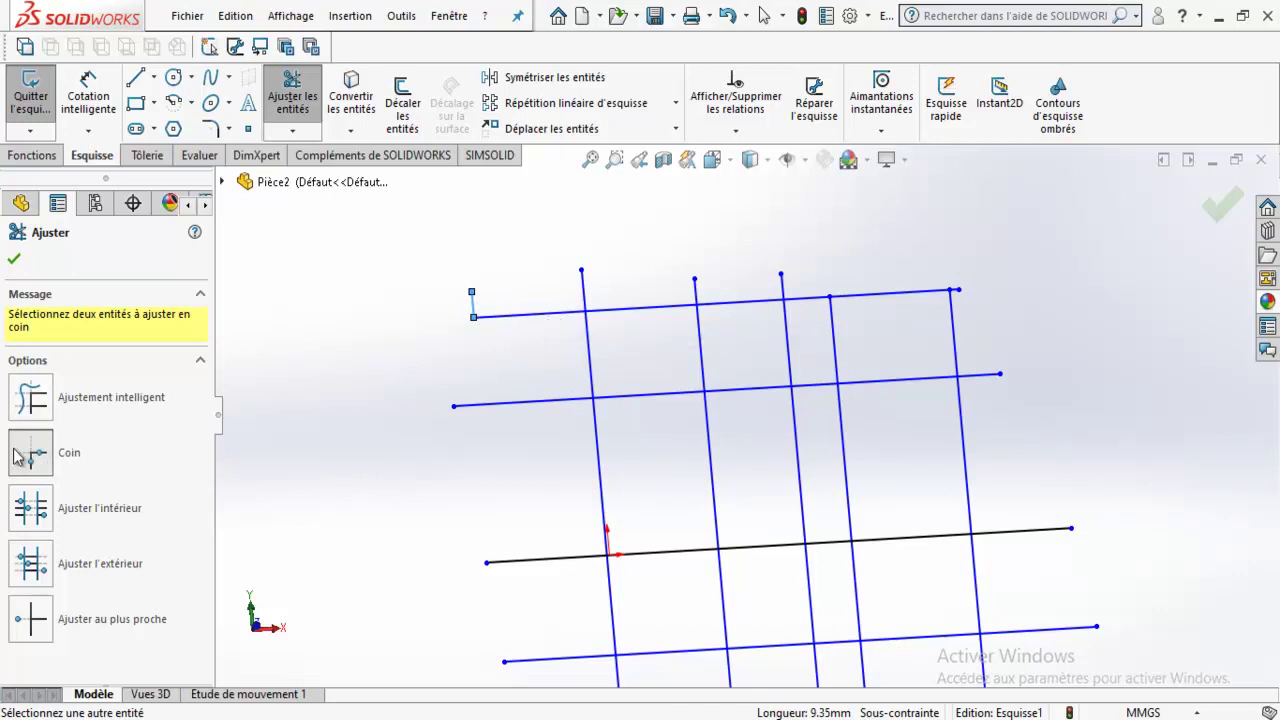
pyautogui.click(477, 312)
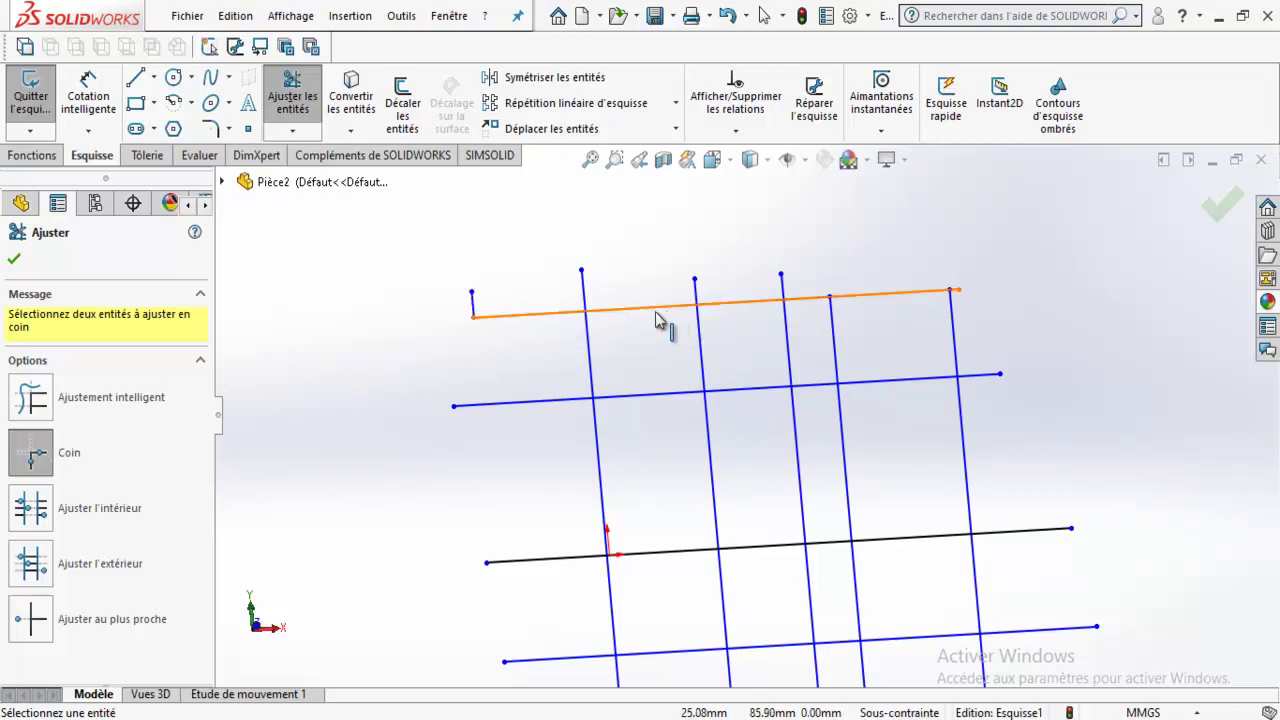
# Corner the top line with the right vertical line, then undo that trim.
pyautogui.scroll(-2, 923, 340)
pyautogui.scroll(-3, 927, 428)
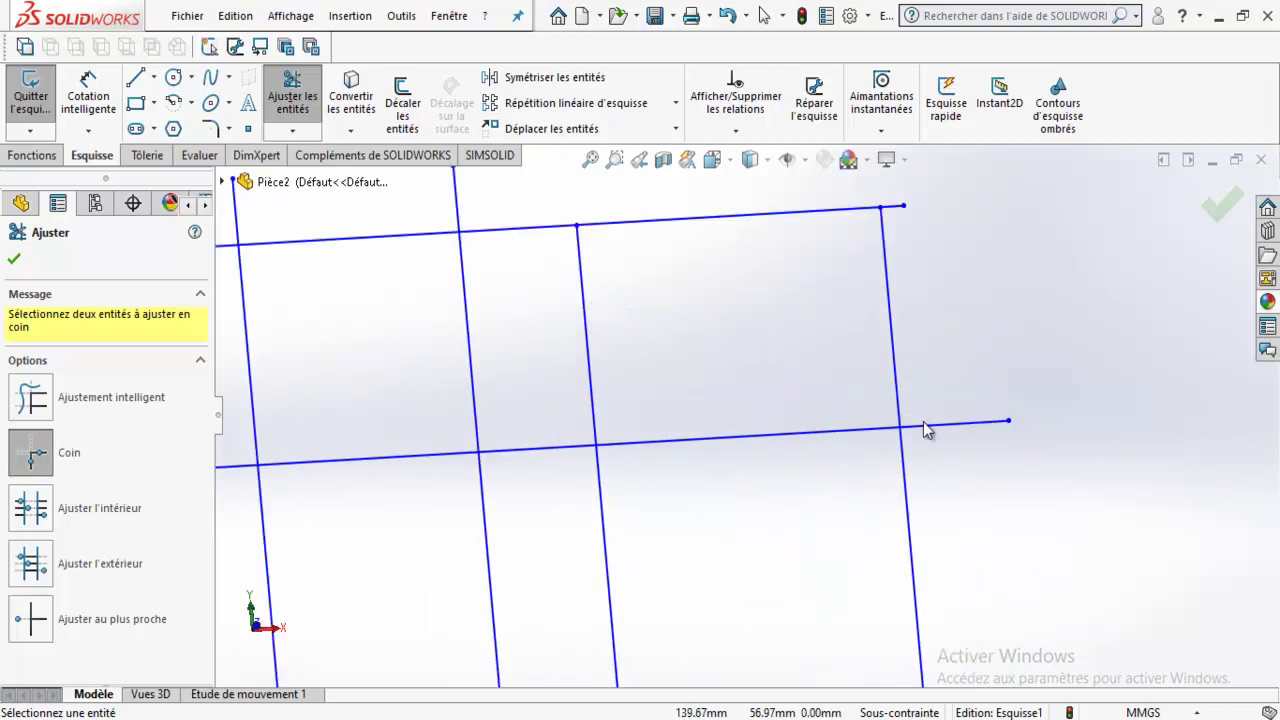
pyautogui.scroll(-2, 898, 198)
pyautogui.click(872, 214)
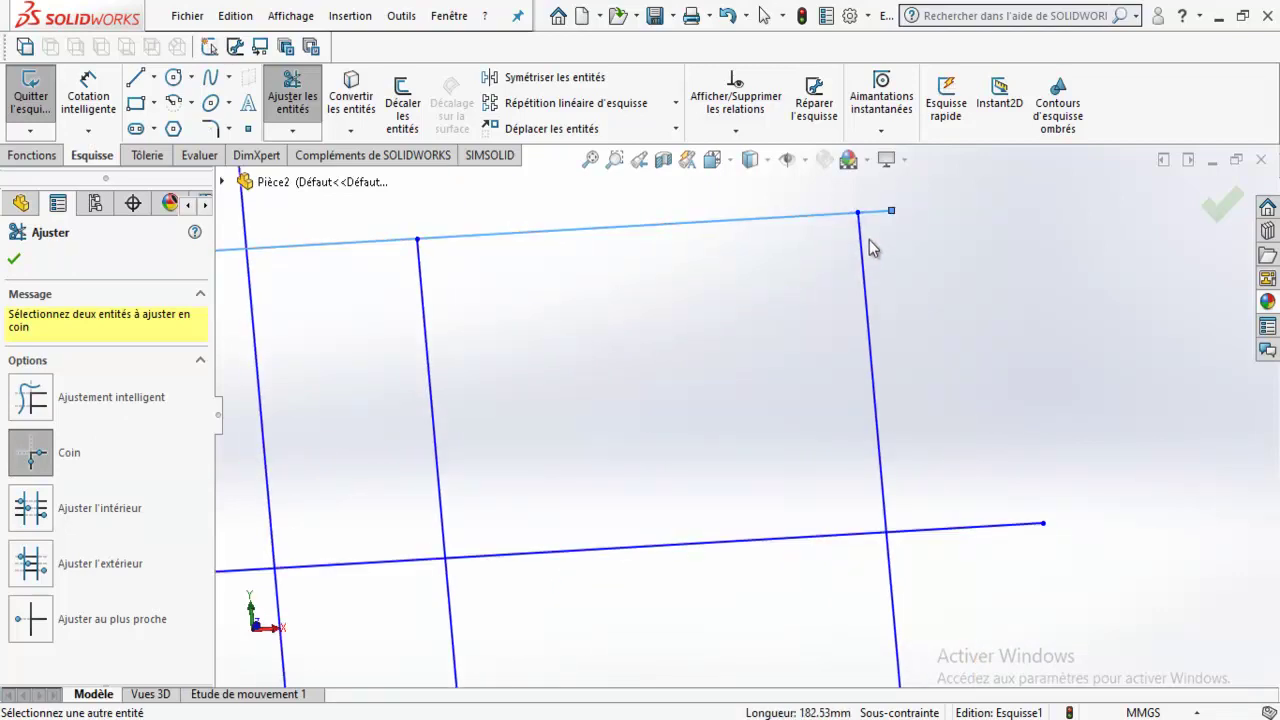
pyautogui.click(866, 258)
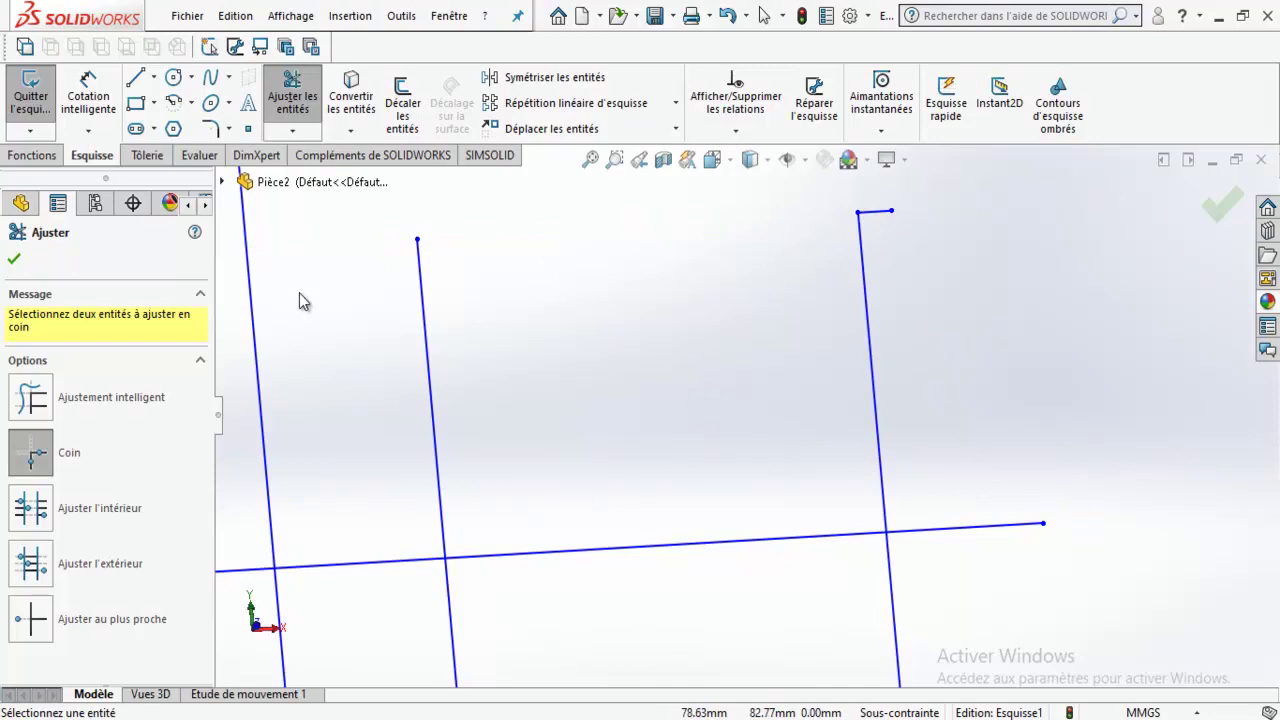
pyautogui.click(730, 22)
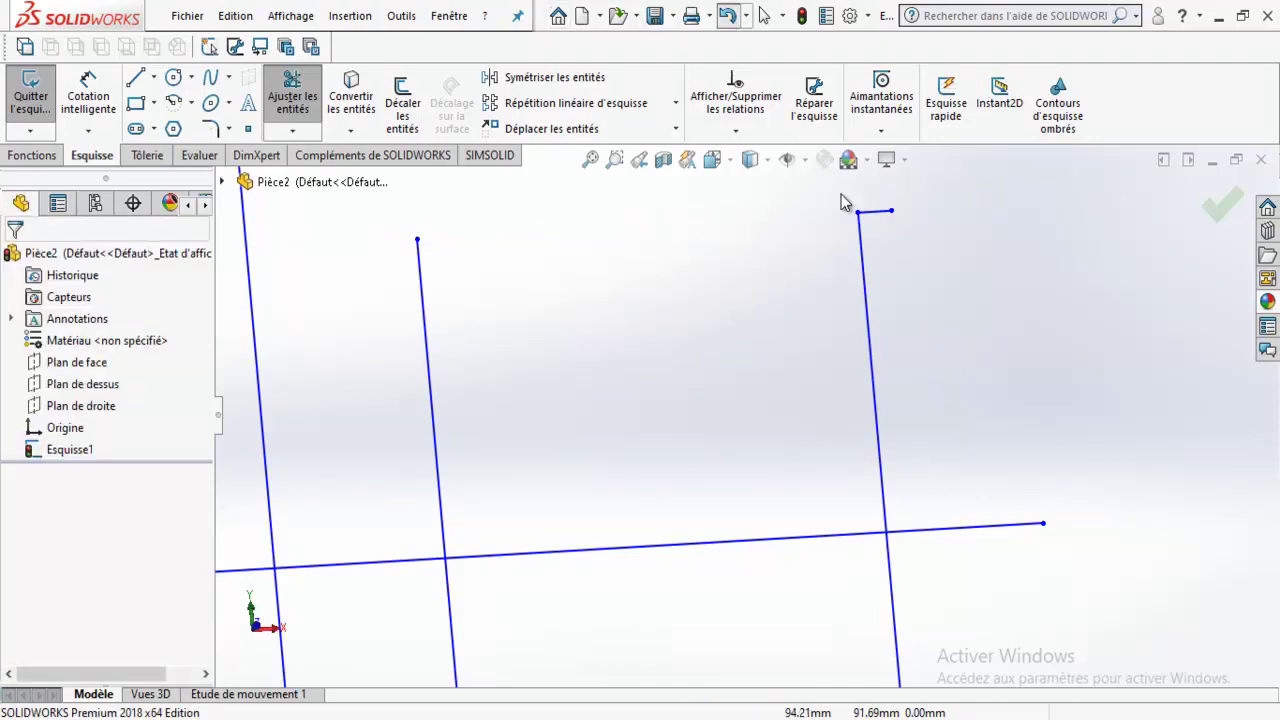
pyautogui.click(835, 213)
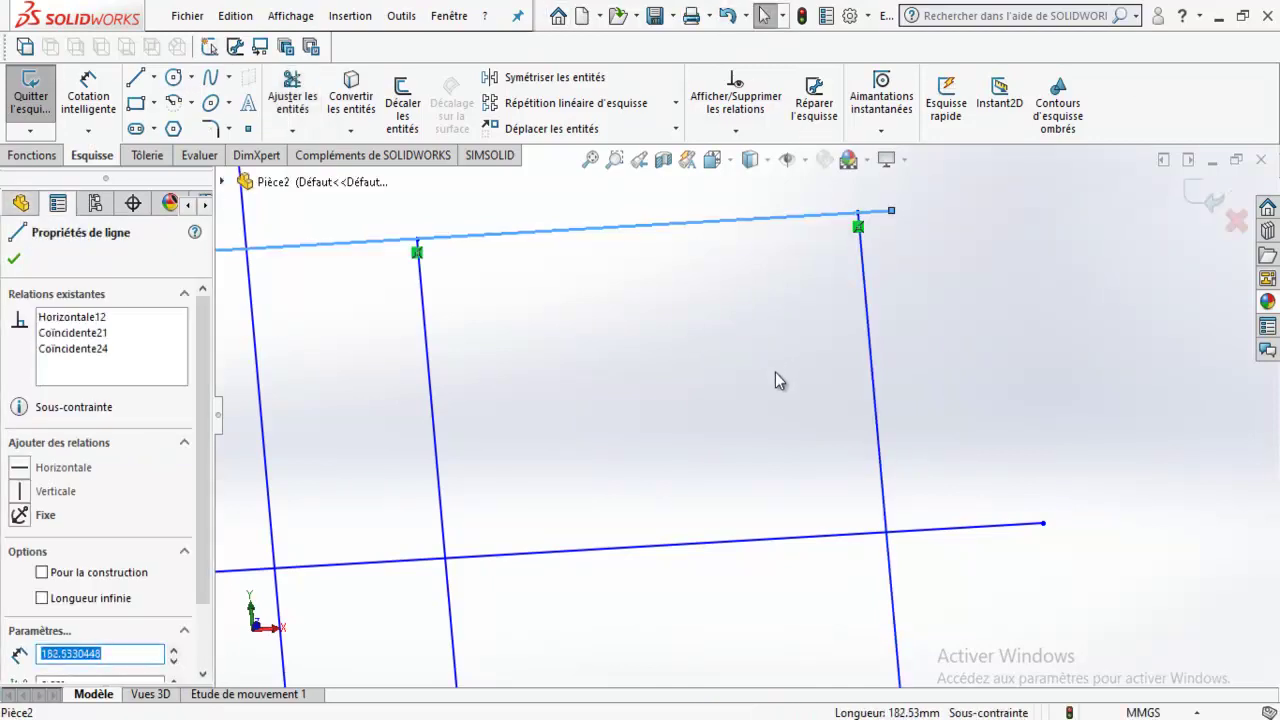
pyautogui.press('Escape')
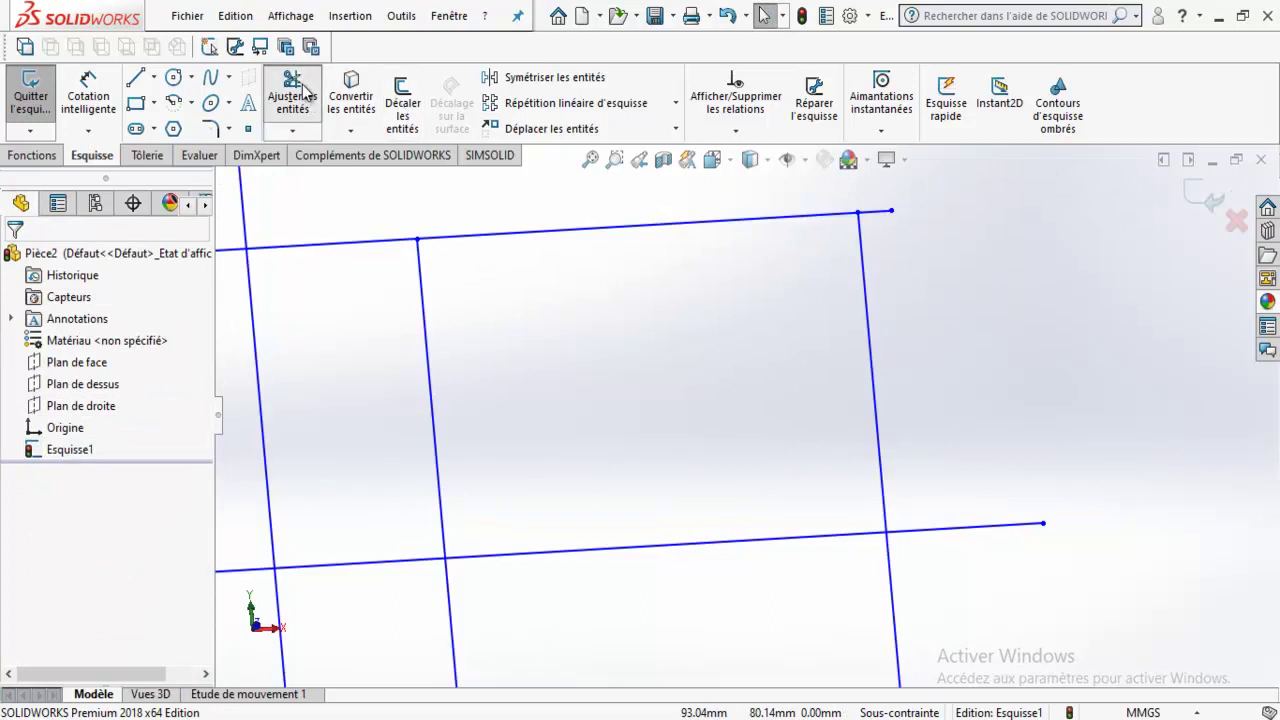
# Corner-trim the lower horizontal line and the vertical line to meet cleanly.
pyautogui.click(290, 95)
pyautogui.scroll(3, 740, 400)
pyautogui.scroll(-4, 823, 509)
pyautogui.click(780, 419)
pyautogui.click(735, 462)
pyautogui.scroll(3, 790, 480)
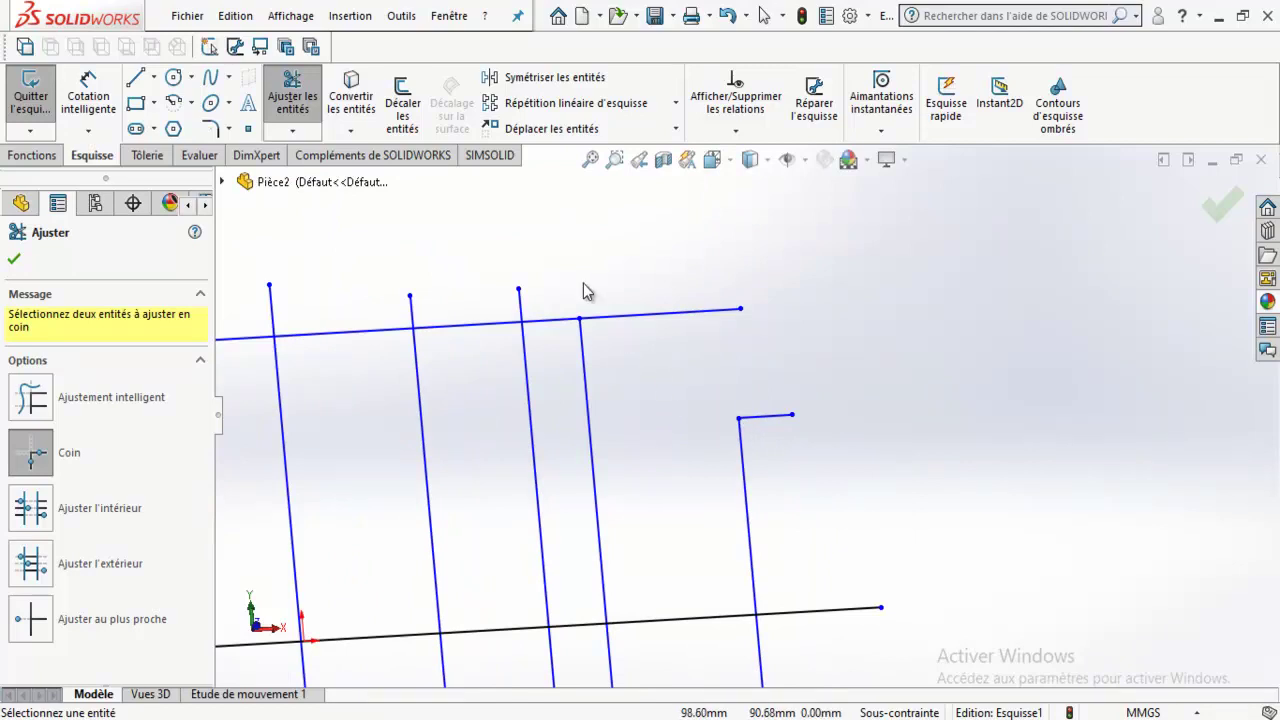
pyautogui.scroll(2, 737, 537)
pyautogui.scroll(-4, 740, 523)
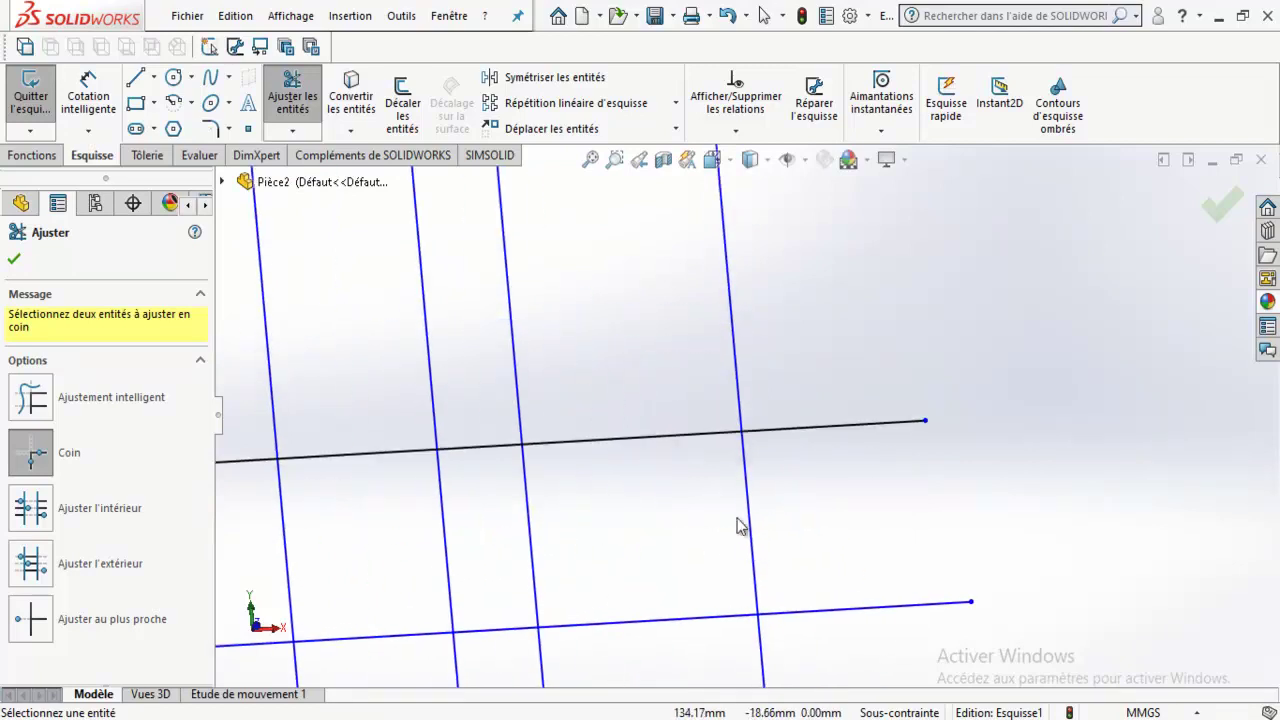
pyautogui.click(760, 428)
pyautogui.click(743, 420)
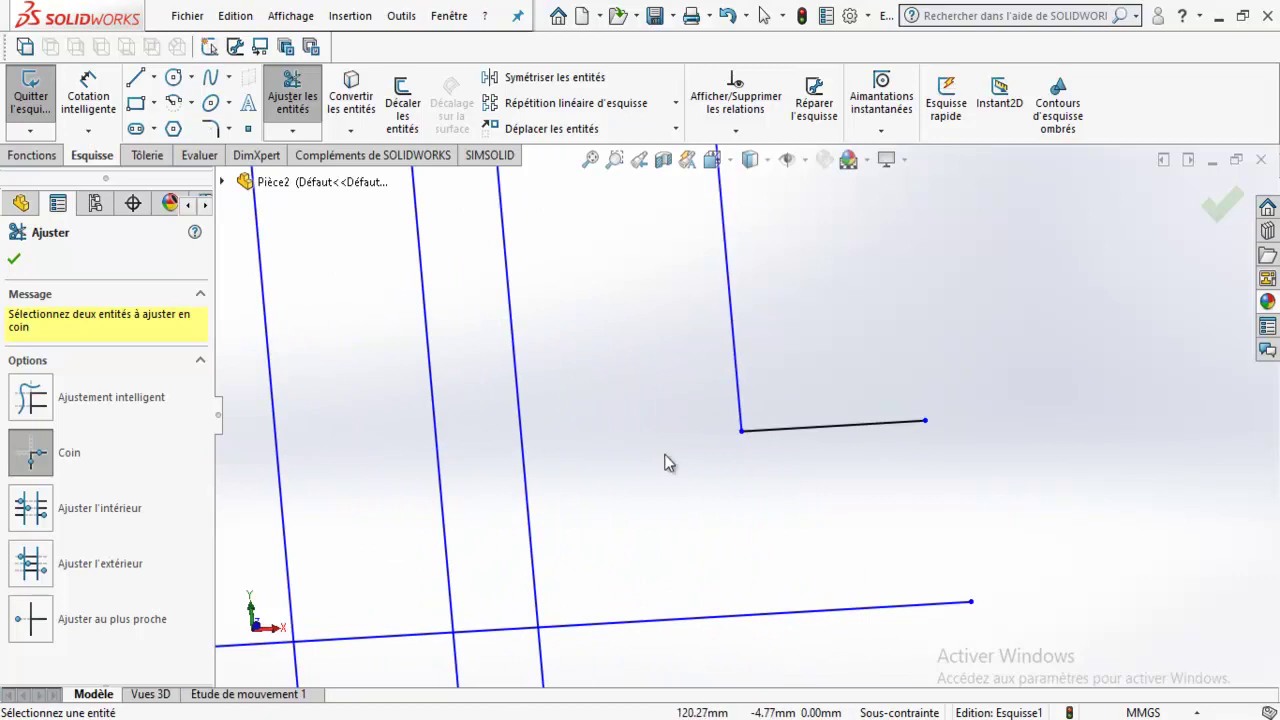
pyautogui.scroll(2, 715, 440)
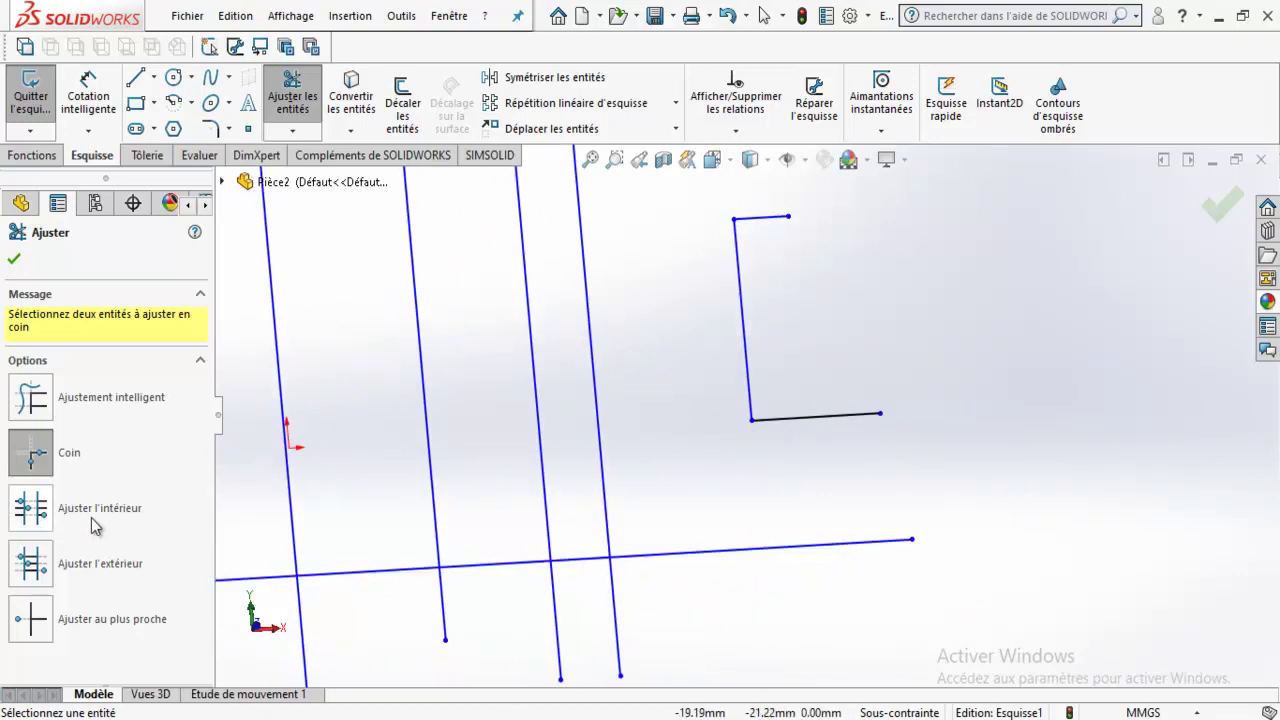
# Draw two new horizontal lines across the grid.
pyautogui.click(30, 508)
pyautogui.scroll(3, 640, 414)
pyautogui.scroll(-3, 707, 421)
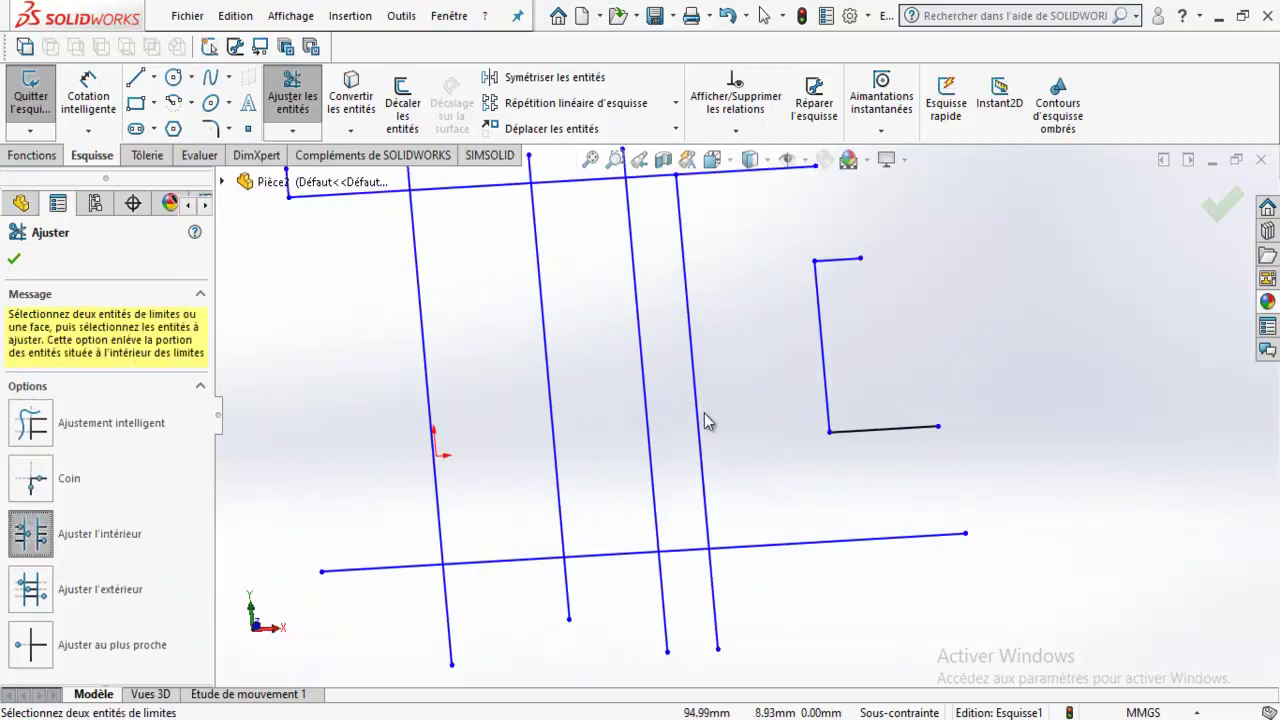
pyautogui.scroll(2, 705, 421)
pyautogui.click(135, 77)
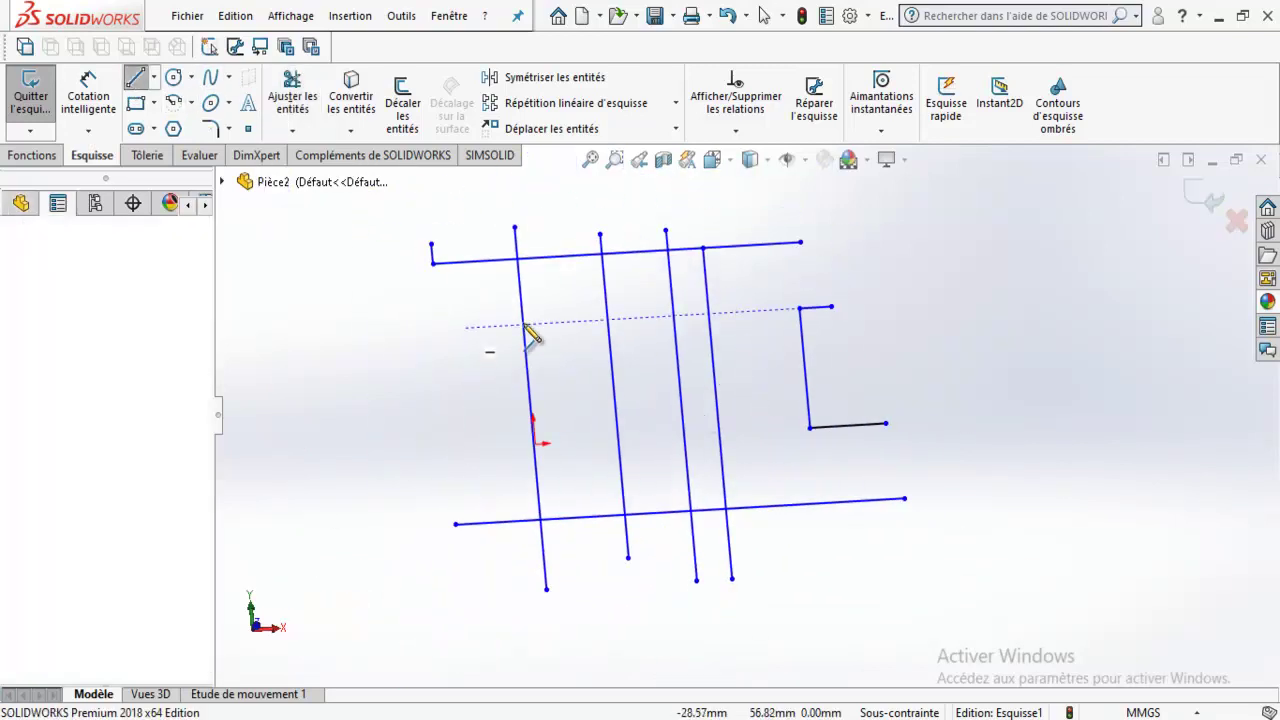
pyautogui.moveTo(463, 328); pyautogui.dragTo(755, 312)
pyautogui.click(453, 447)
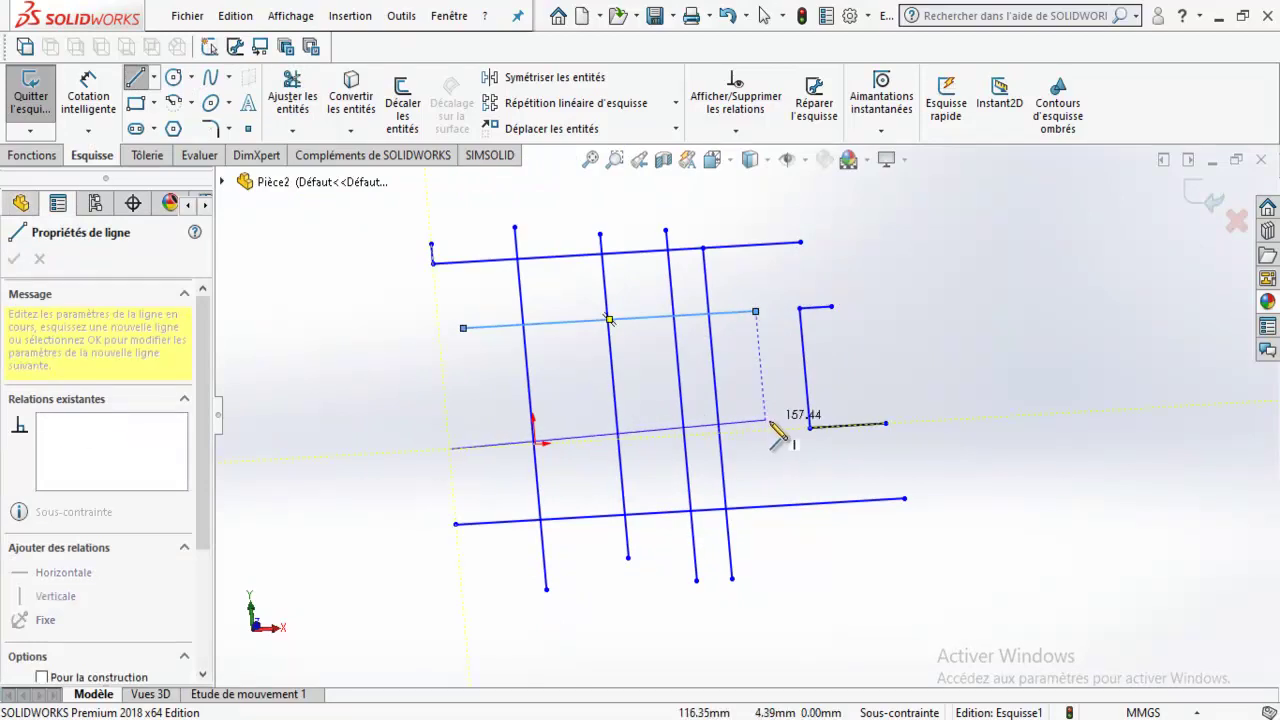
pyautogui.moveTo(773, 428); pyautogui.dragTo(765, 430)
pyautogui.moveTo(453, 500); pyautogui.dragTo(779, 490)
pyautogui.click(14, 259)
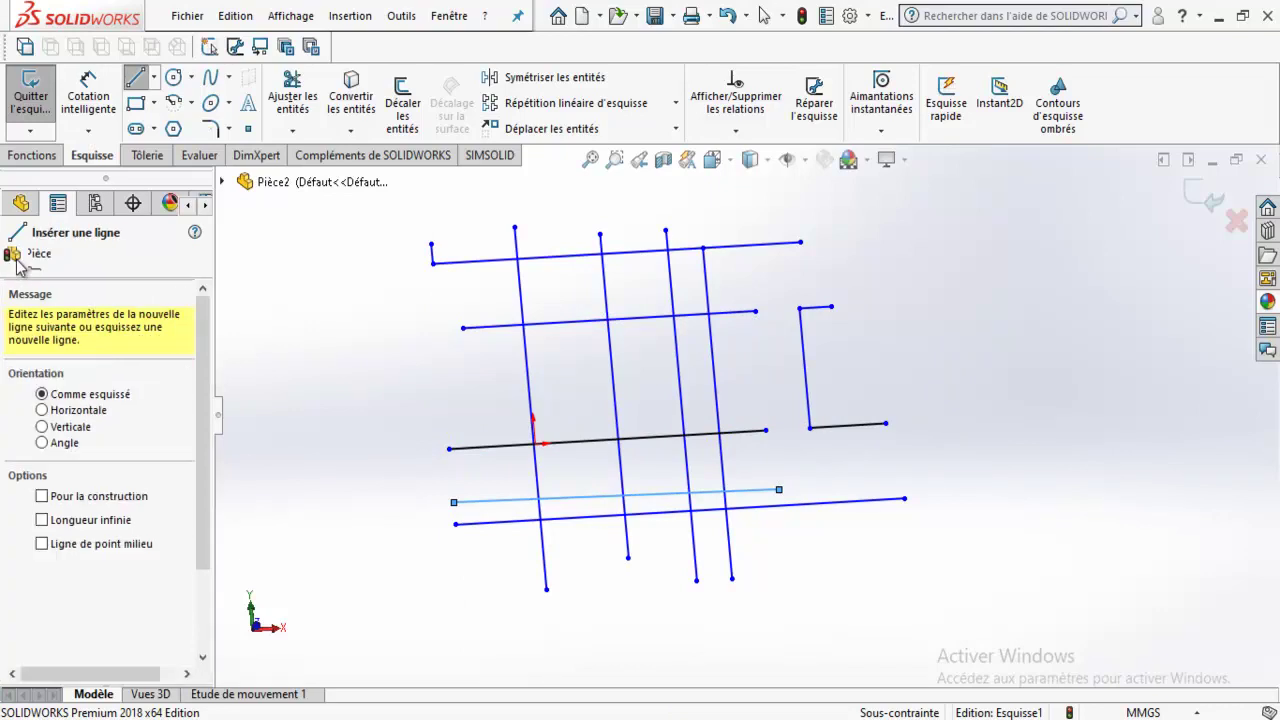
# Use Ajuster l'intérieur to cut the horizontal segments between the two leftmost vertical lines.
pyautogui.click(292, 95)
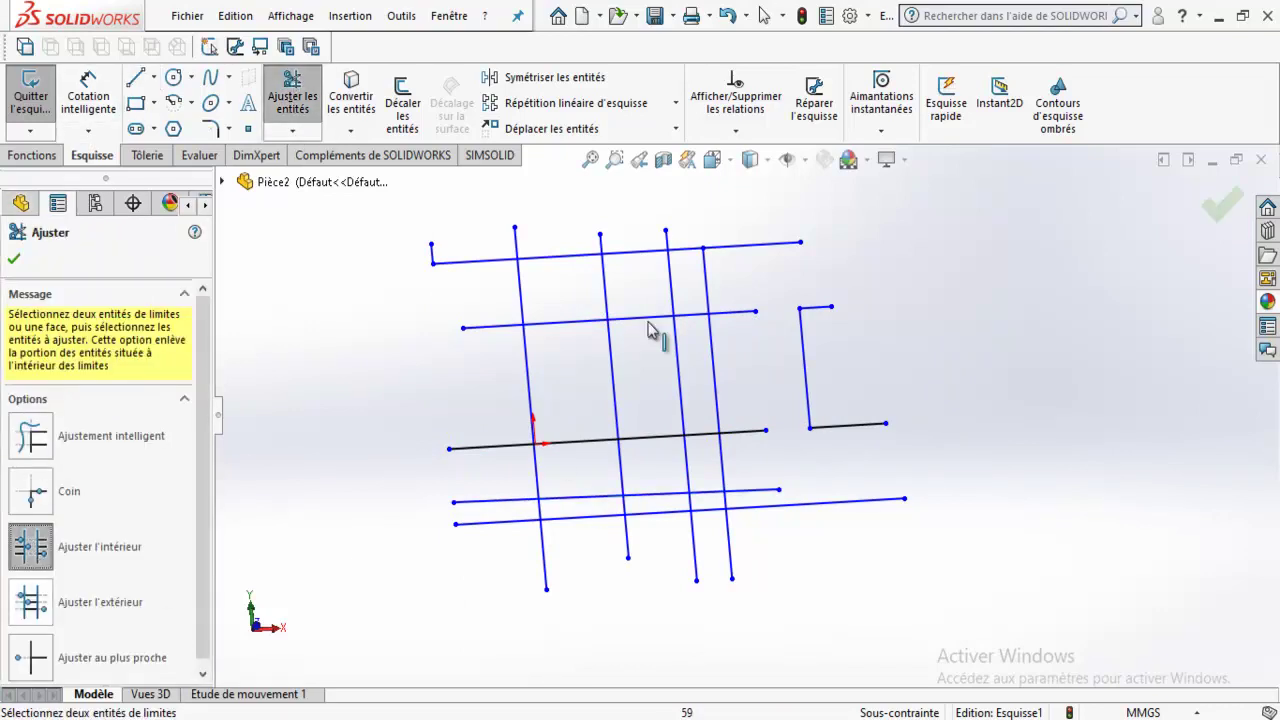
pyautogui.scroll(-2, 585, 285)
pyautogui.click(513, 314)
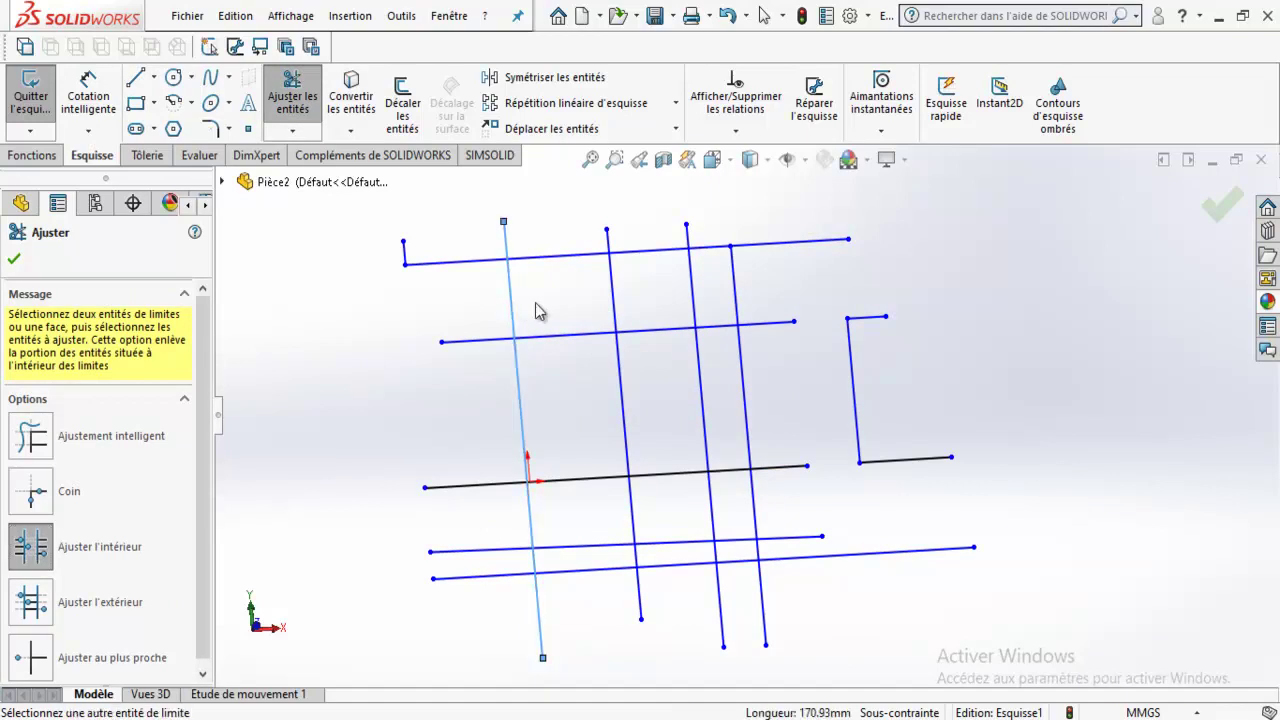
pyautogui.click(620, 366)
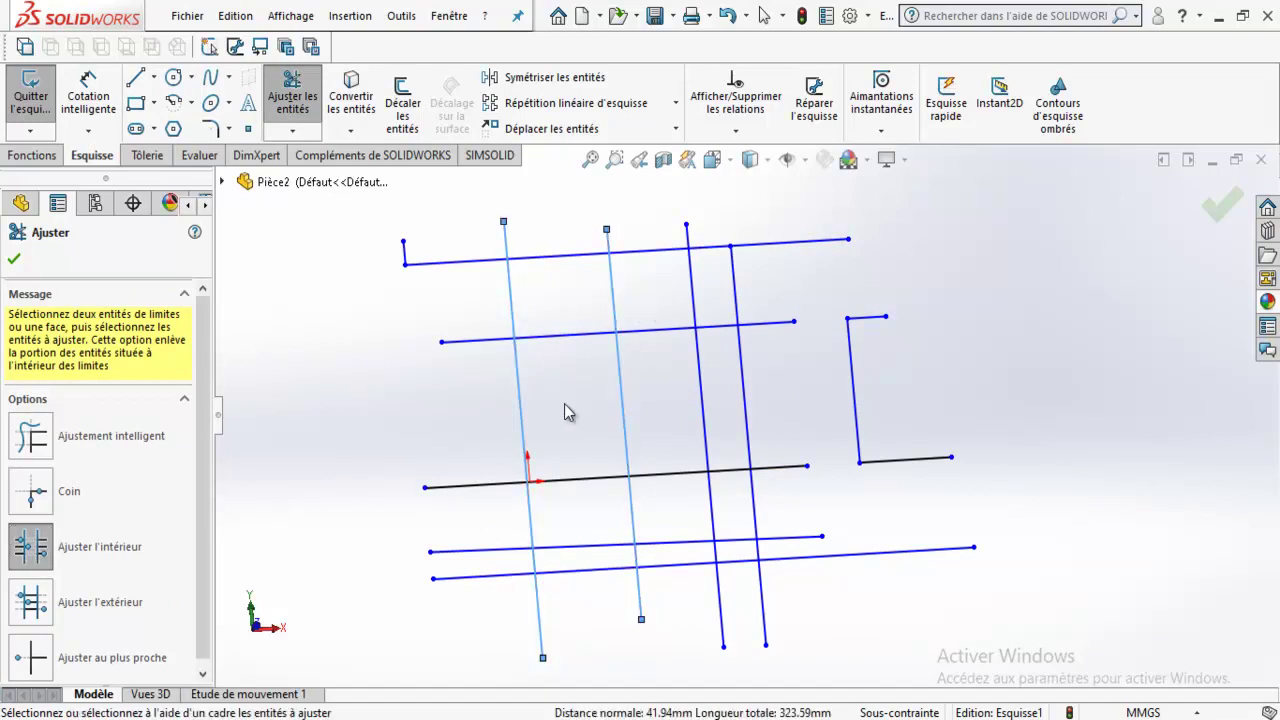
pyautogui.scroll(1, 560, 430)
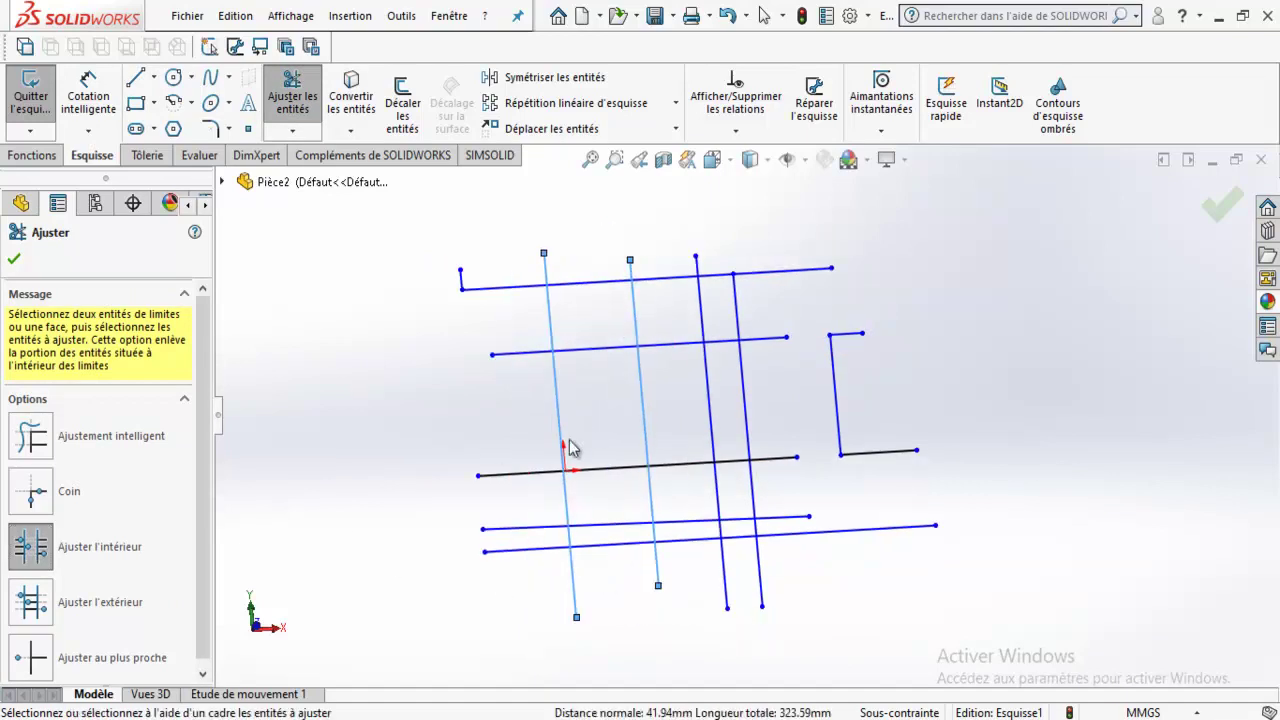
pyautogui.click(597, 286)
pyautogui.click(610, 353)
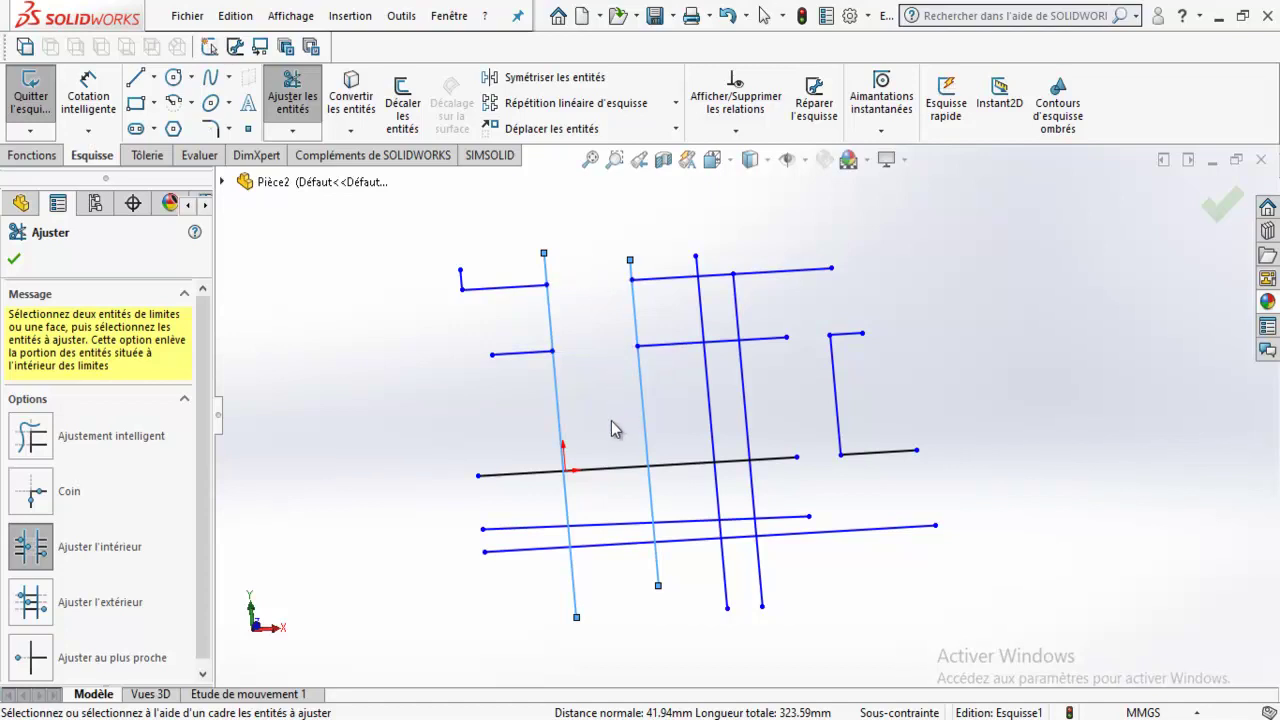
pyautogui.scroll(-2, 612, 420)
pyautogui.scroll(4, 611, 415)
pyautogui.click(703, 493)
pyautogui.scroll(-1, 680, 440)
pyautogui.scroll(-1, 660, 425)
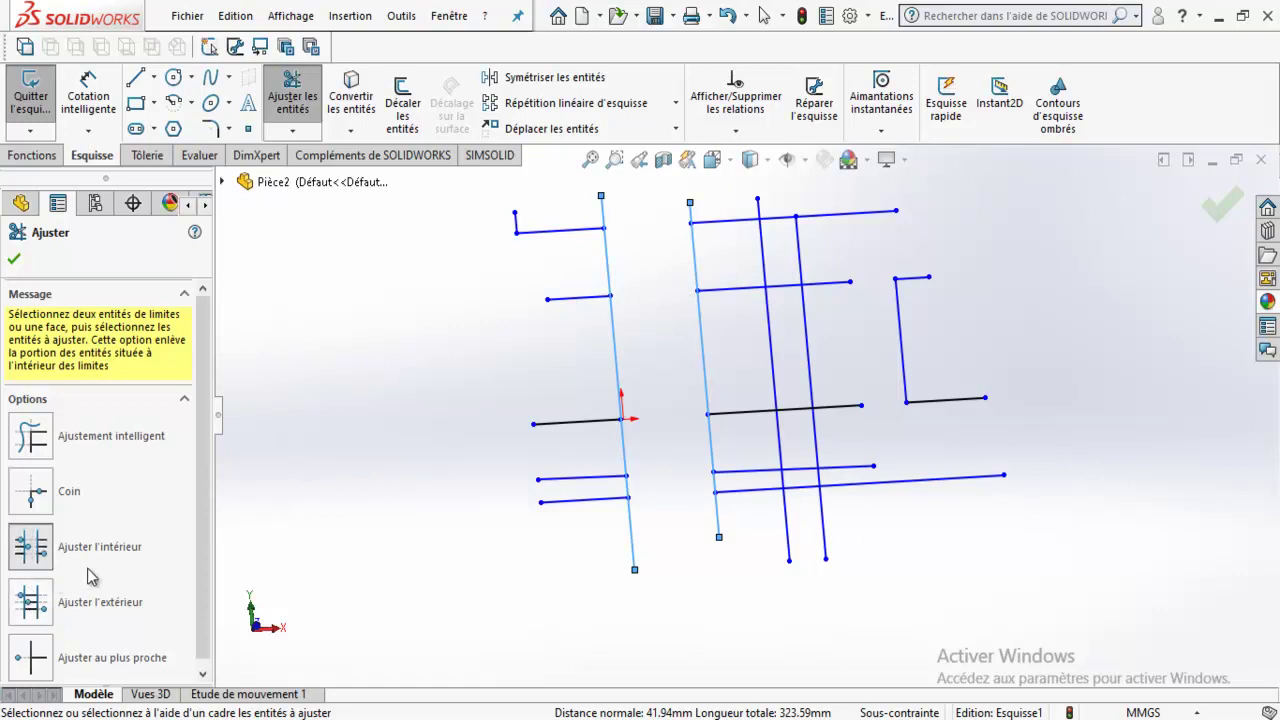
# Try an outside trim on a vertical line, undo it, and finish trimming.
pyautogui.click(28, 610)
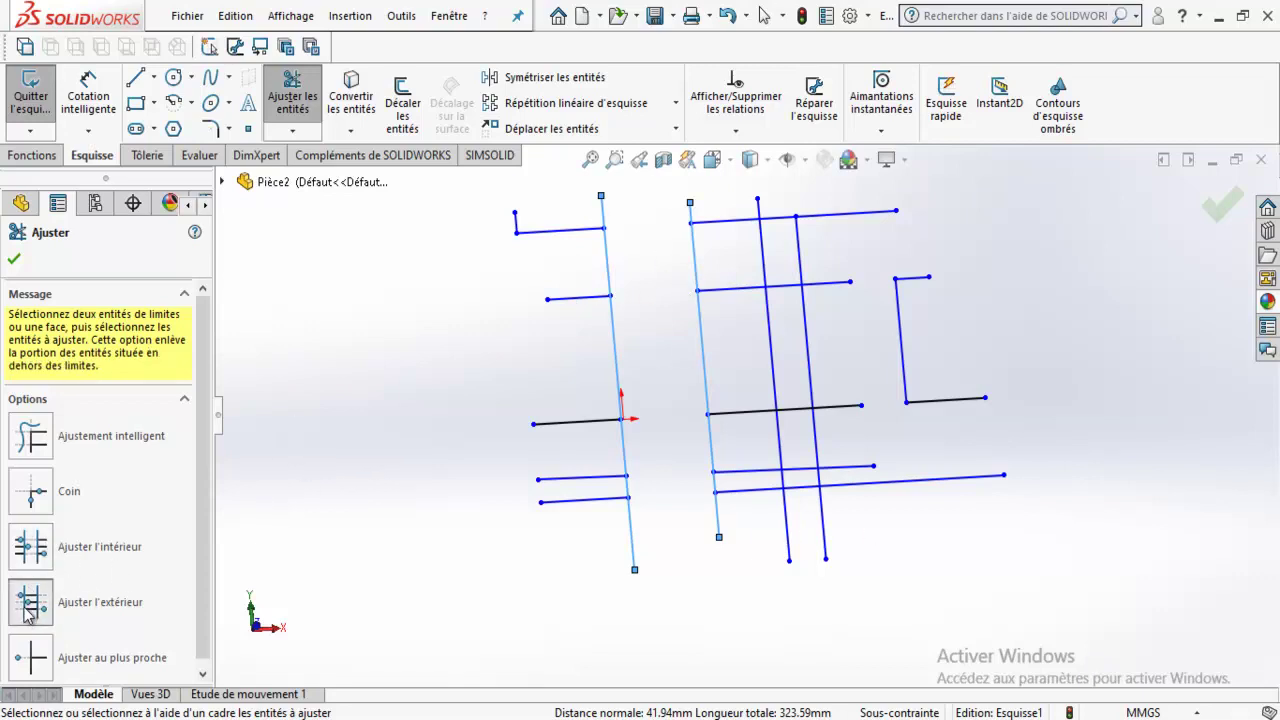
pyautogui.click(773, 358)
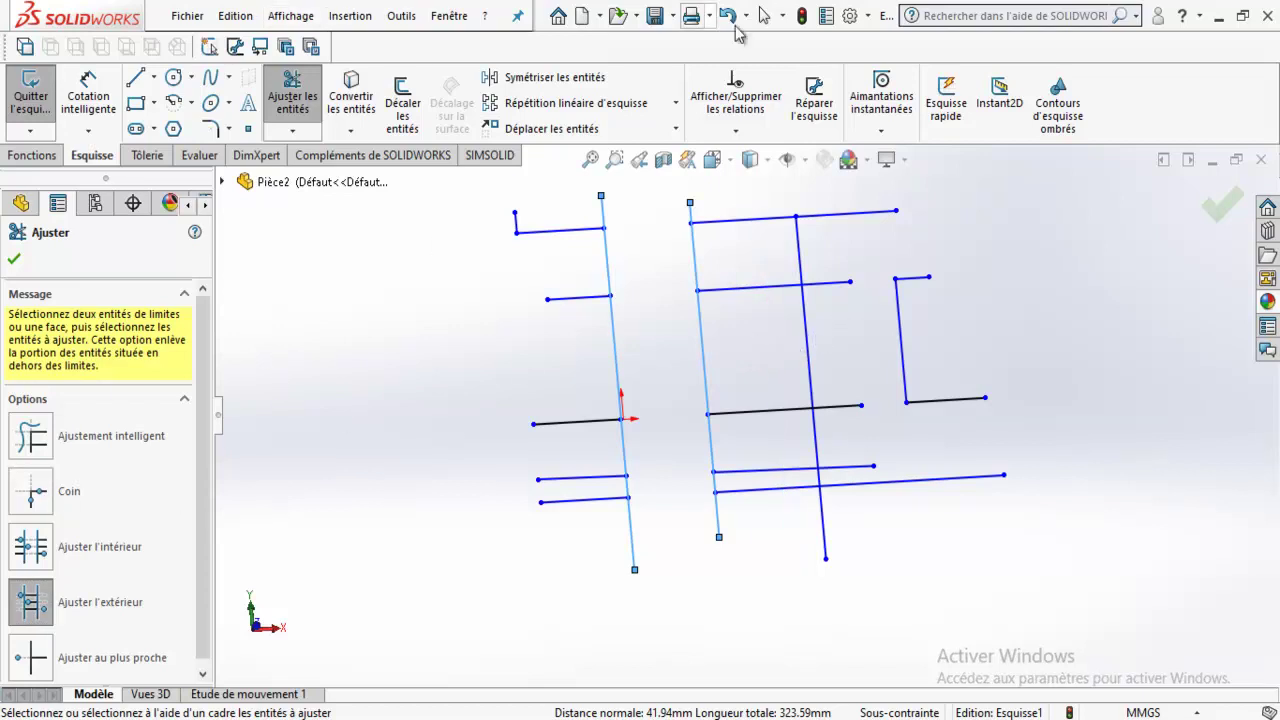
pyautogui.click(727, 15)
pyautogui.click(560, 365)
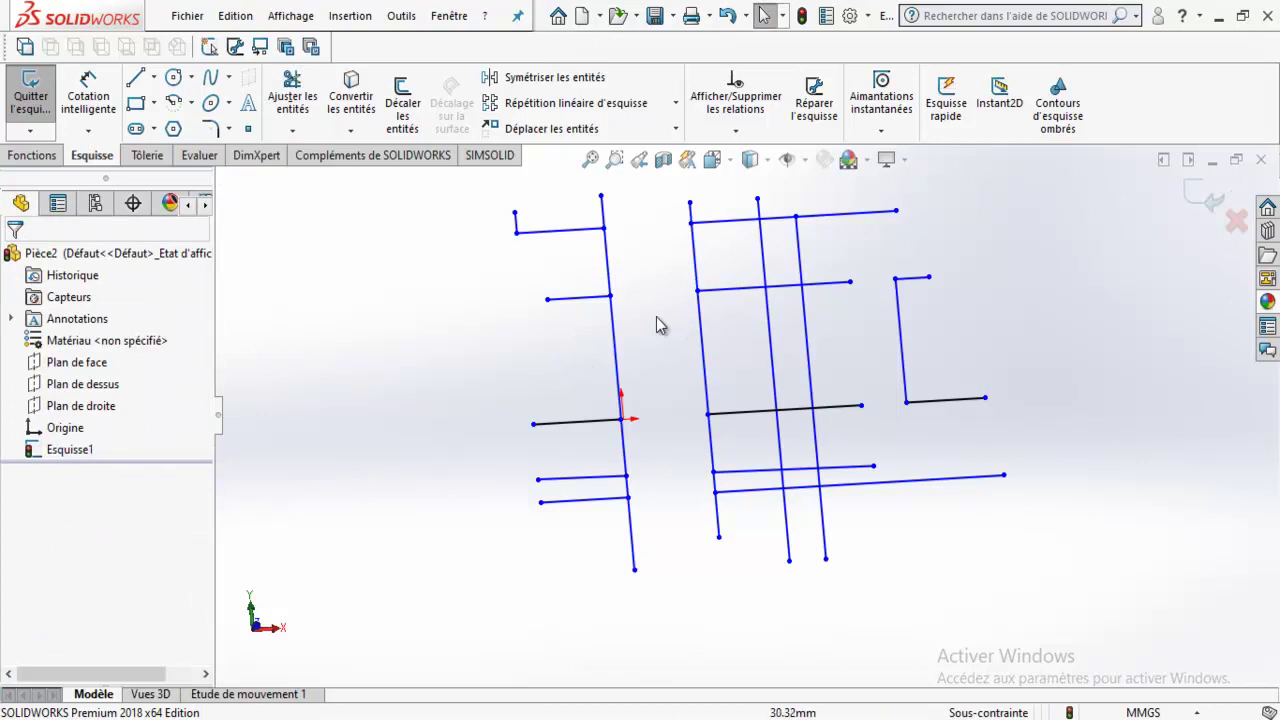
# Undo the trims to restore the grid, removing one added horizontal line.
pyautogui.click(727, 15)
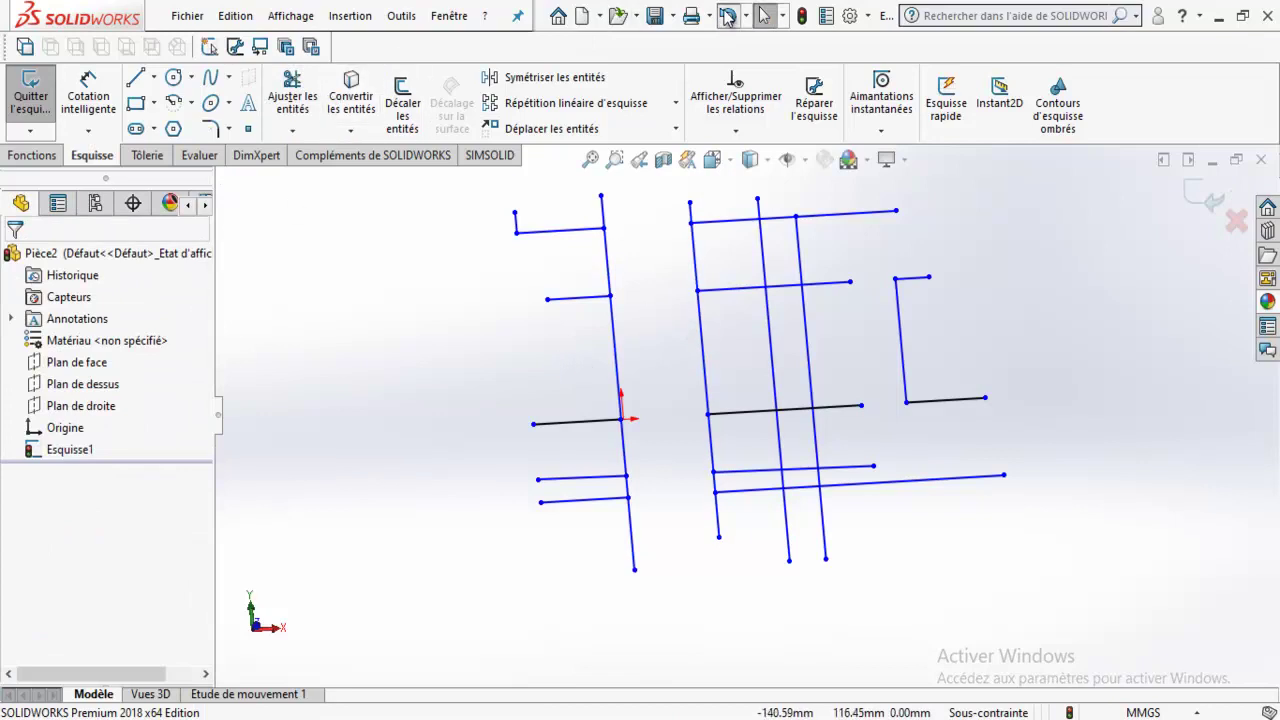
pyautogui.click(727, 15)
pyautogui.click(727, 15)
pyautogui.click(420, 370)
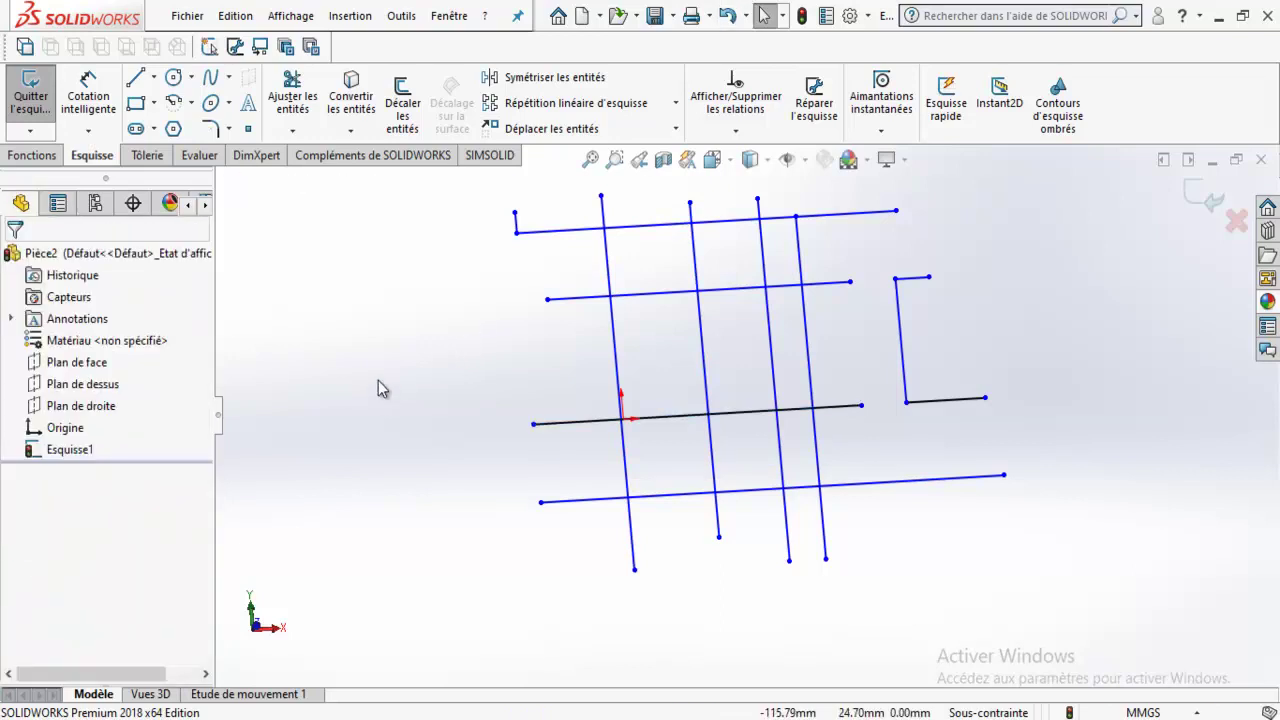
# Use Ajuster l'intérieur to cut the horizontal segments between the two leftmost vertical lines.
pyautogui.click(300, 90)
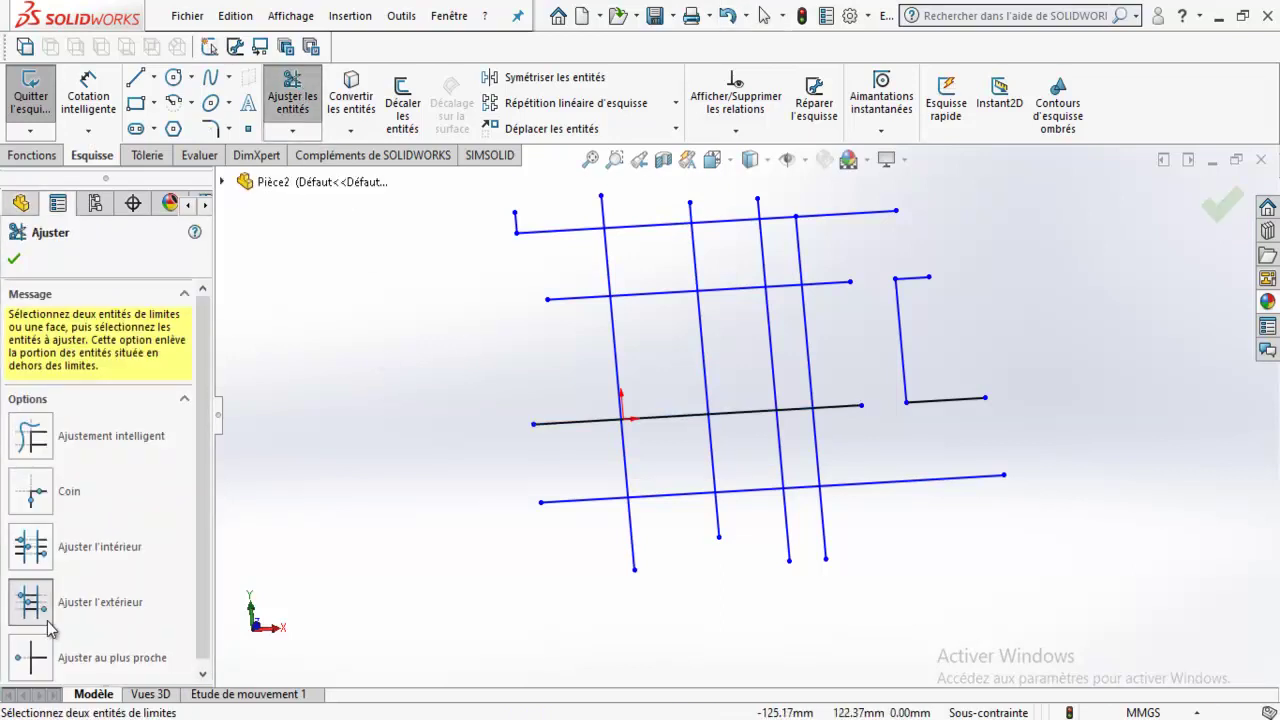
pyautogui.click(30, 546)
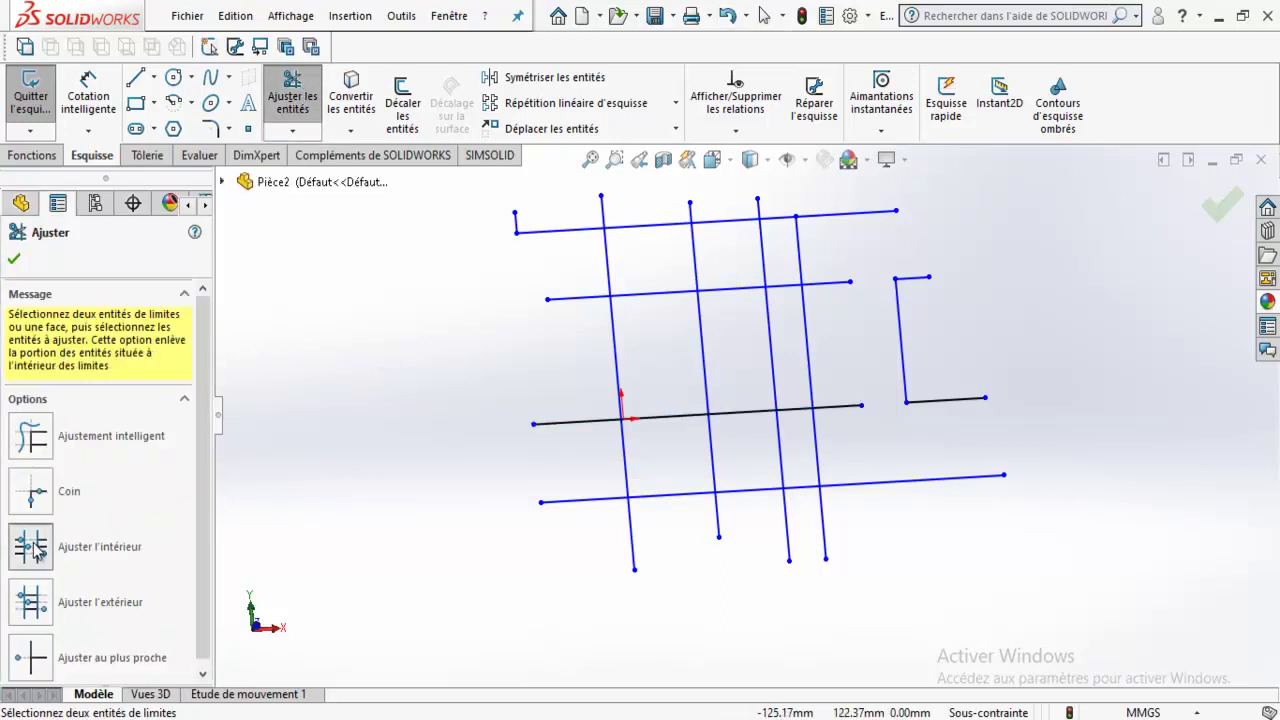
pyautogui.click(614, 355)
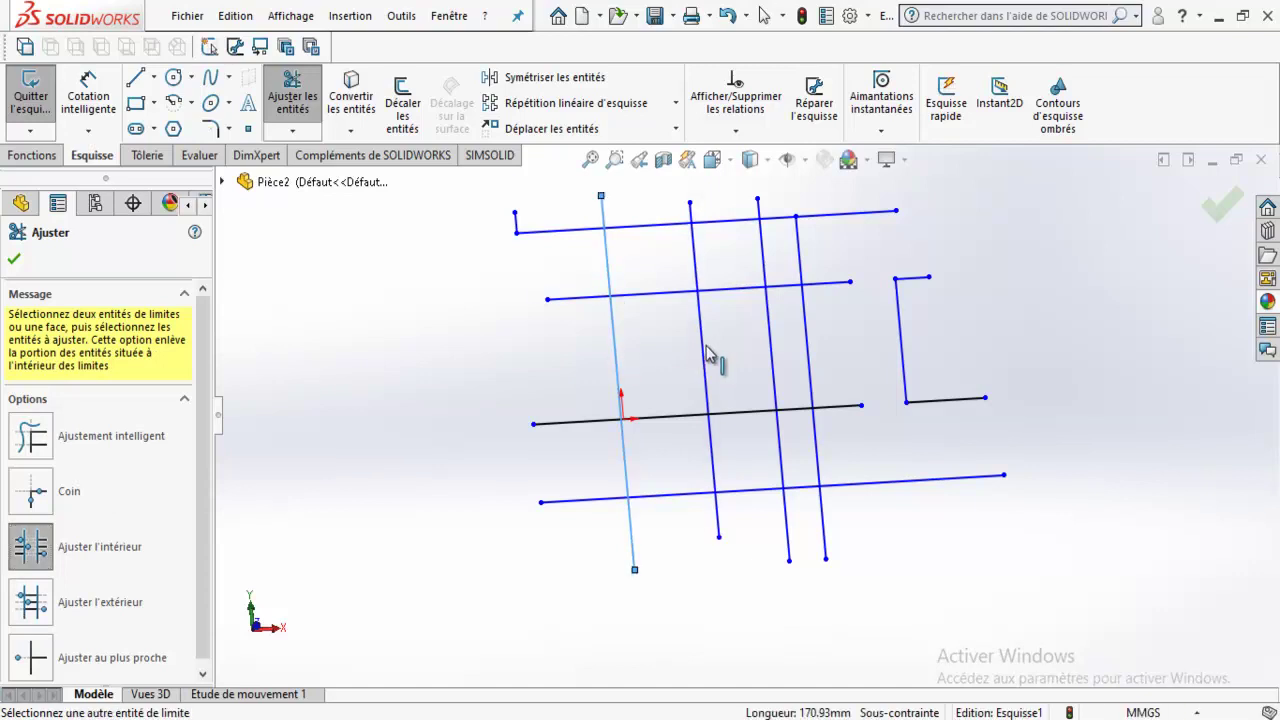
pyautogui.click(704, 350)
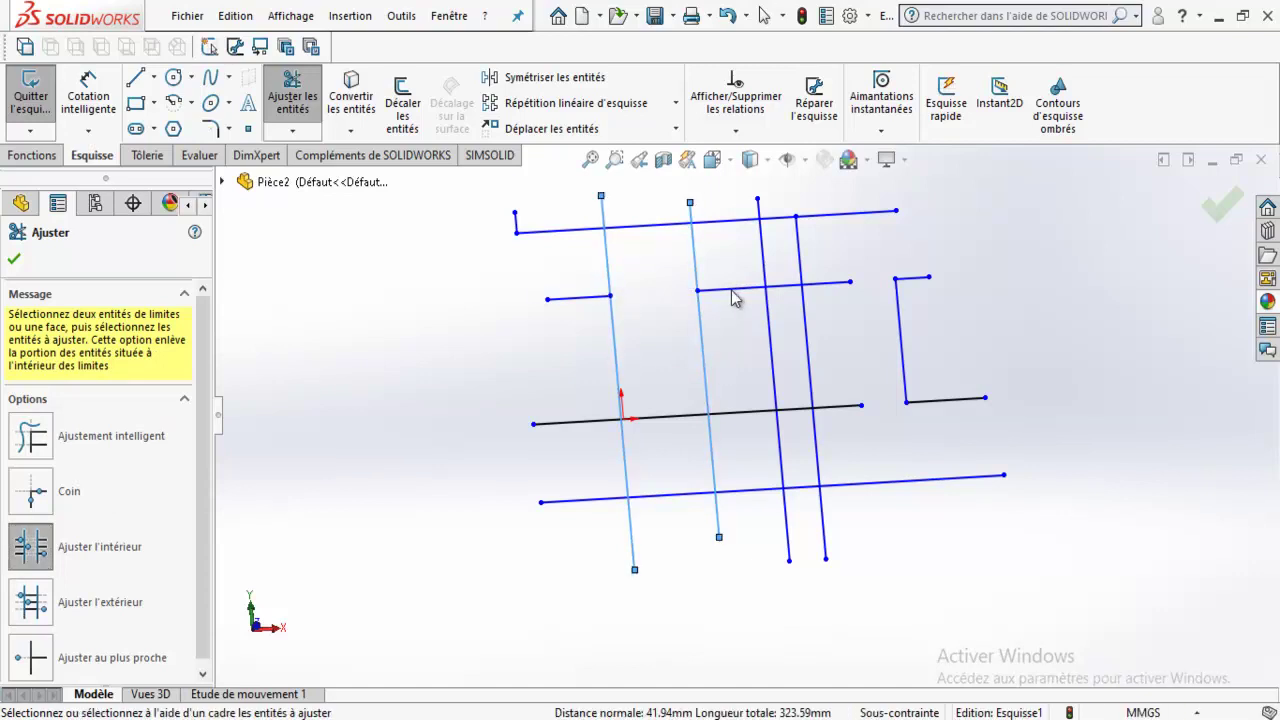
pyautogui.click(731, 414)
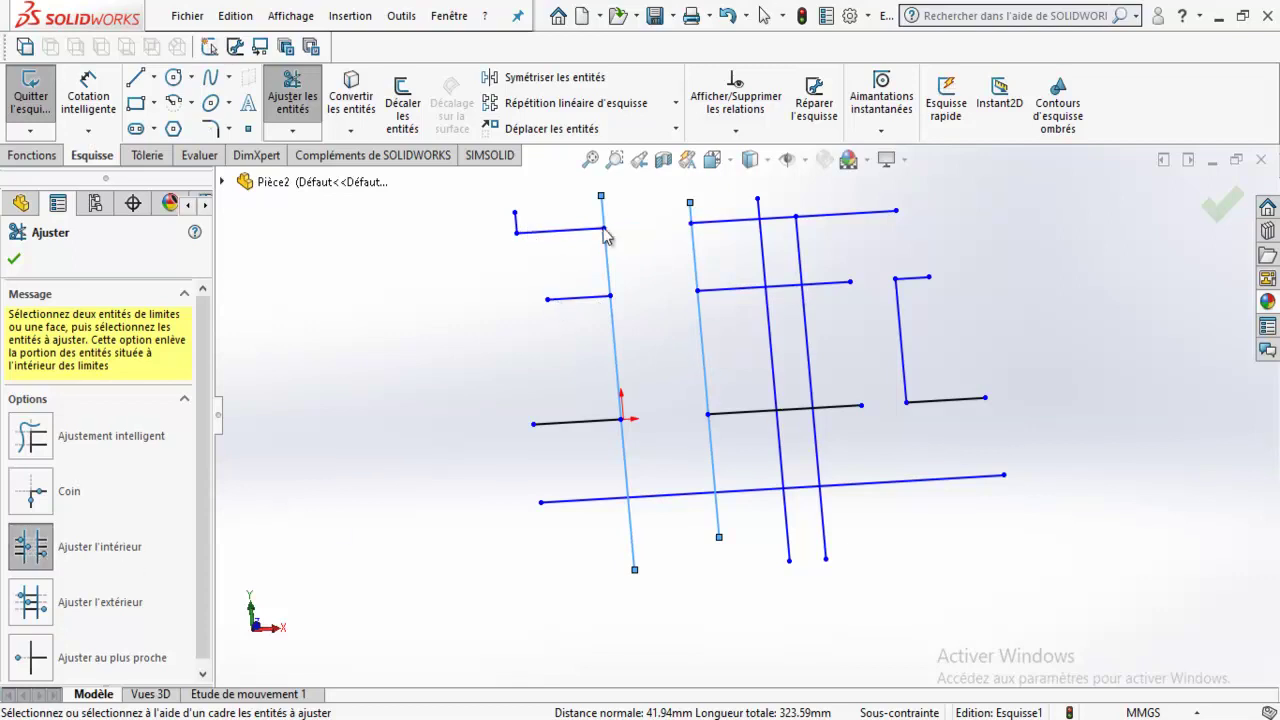
pyautogui.click(795, 490)
pyautogui.click(614, 280)
pyautogui.click(698, 272)
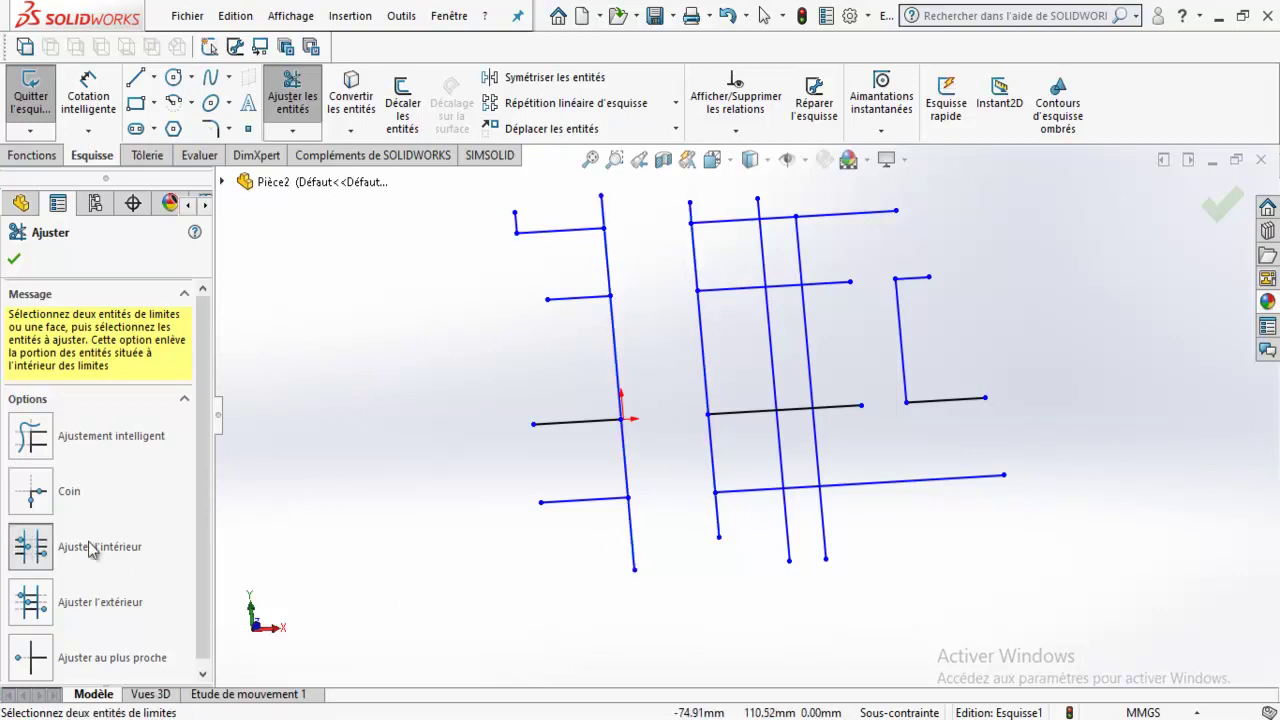
# Undo the trims, then cut top and lower horizontal segments between two vertical boundaries.
pyautogui.click(727, 18)
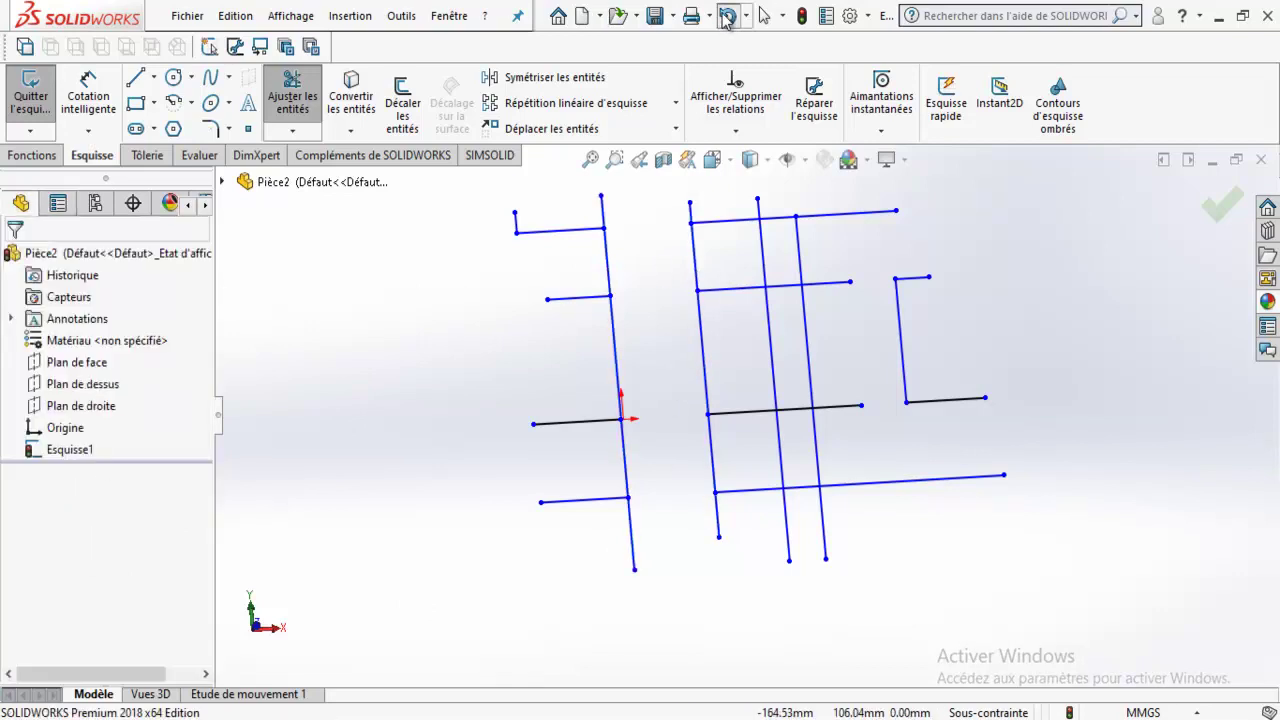
pyautogui.click(727, 18)
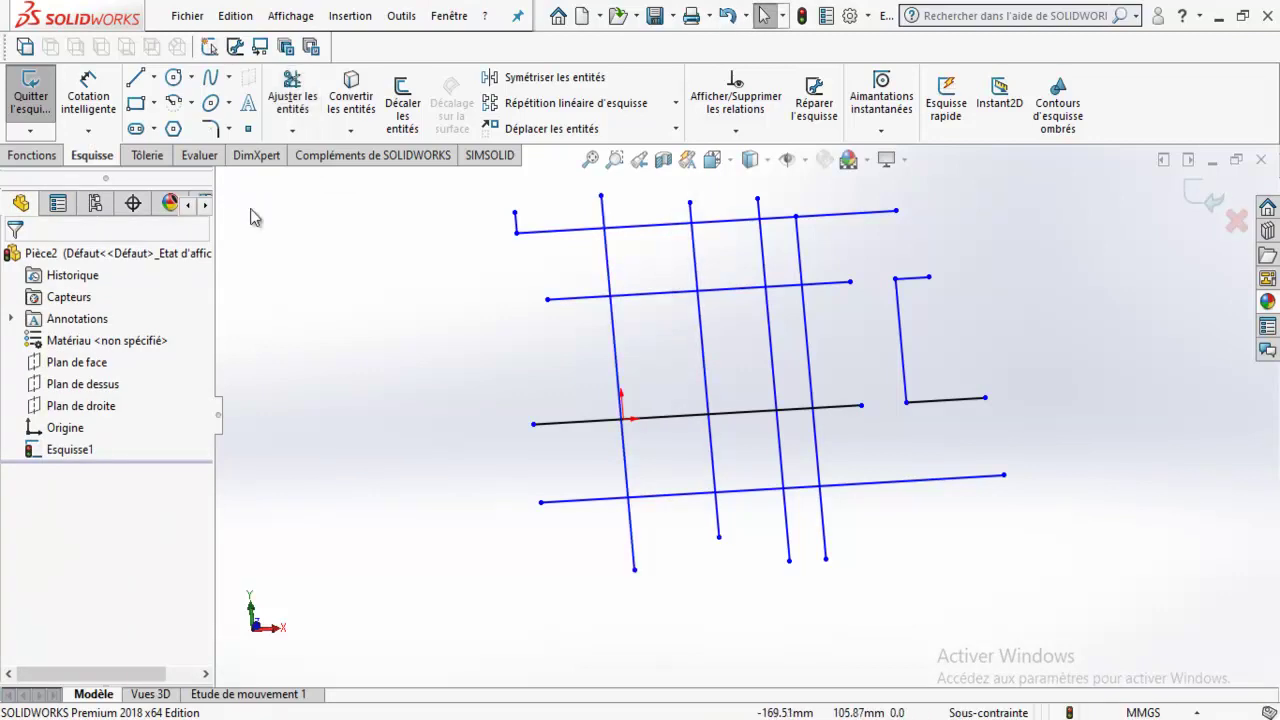
pyautogui.click(293, 85)
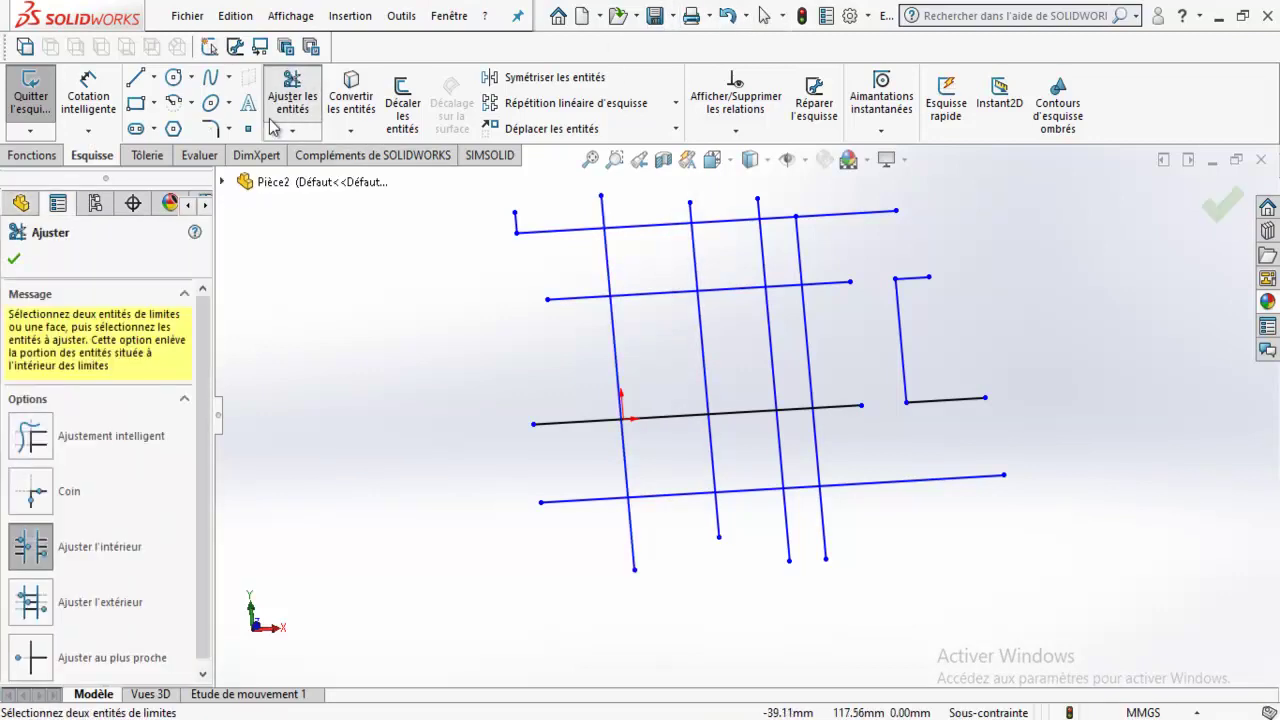
pyautogui.click(764, 276)
pyautogui.click(703, 330)
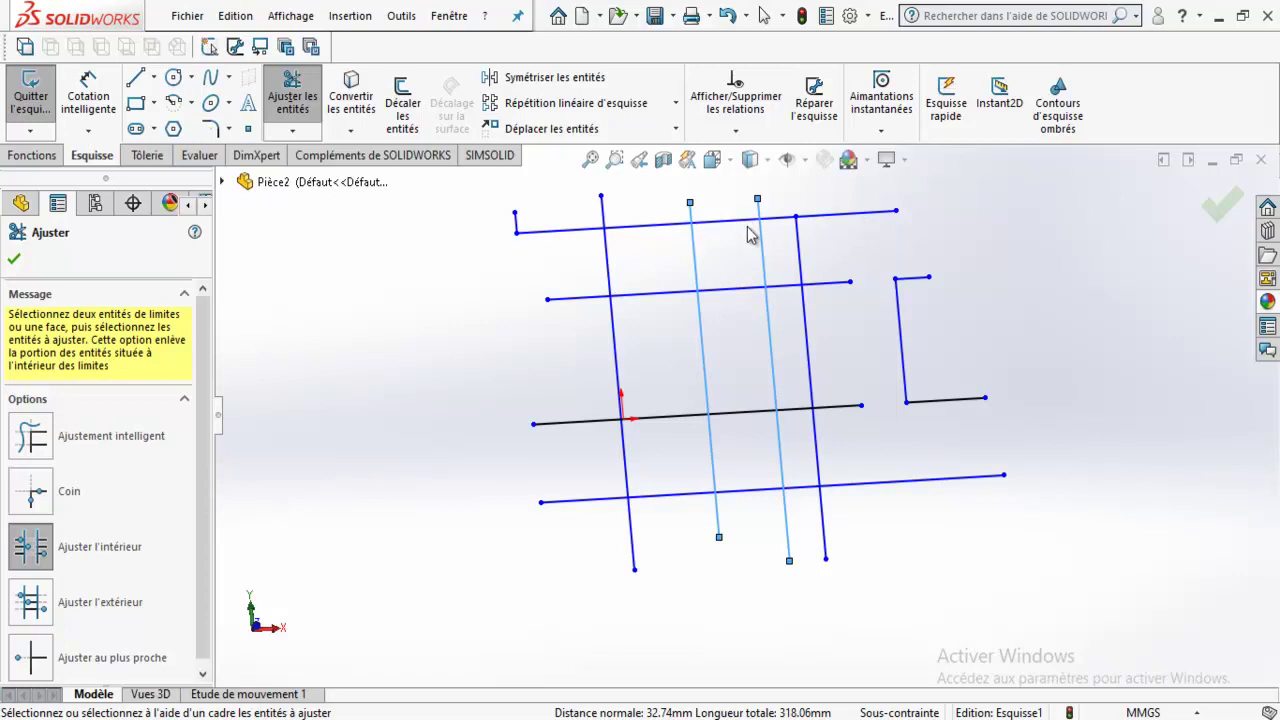
pyautogui.click(874, 215)
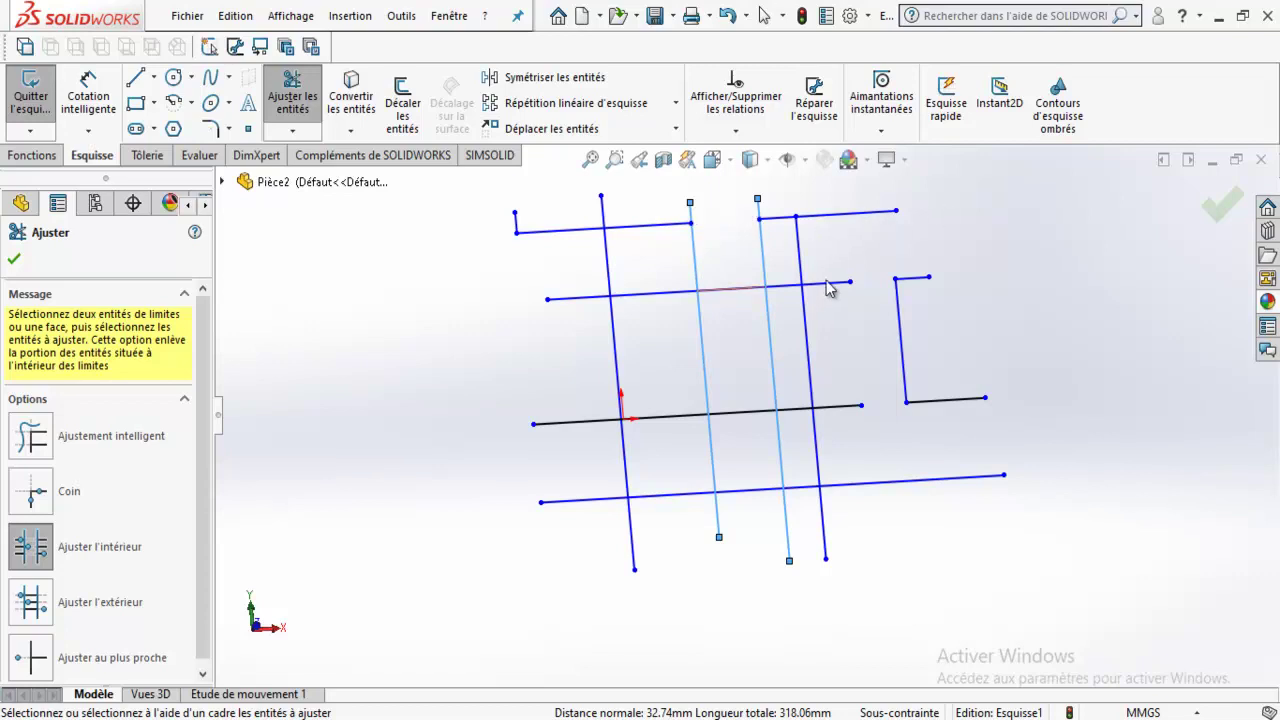
pyautogui.click(660, 503)
# Undo the remaining trims so the crossing grid lines are whole again.
pyautogui.click(728, 17)
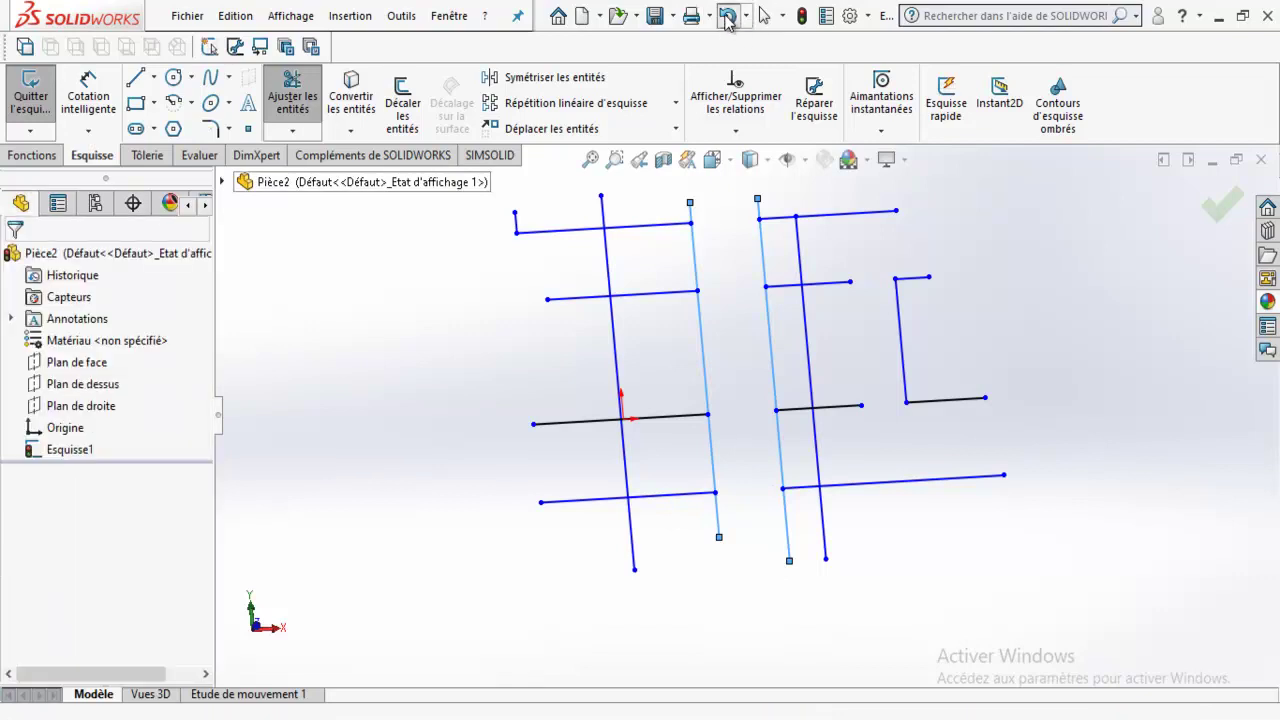
pyautogui.click(728, 17)
pyautogui.click(728, 17)
pyautogui.click(730, 18)
pyautogui.click(600, 296)
# Draw two more separate horizontal lines across the grid.
pyautogui.click(133, 78)
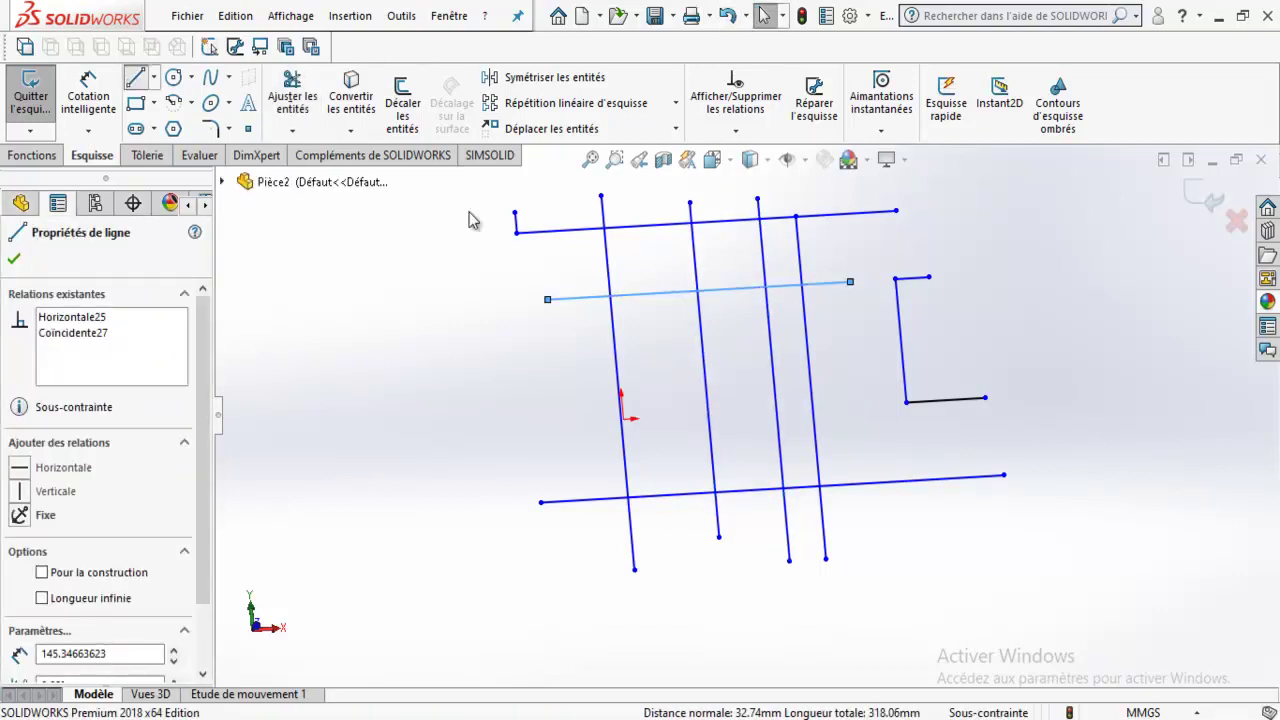
pyautogui.moveTo(566, 365); pyautogui.dragTo(836, 350)
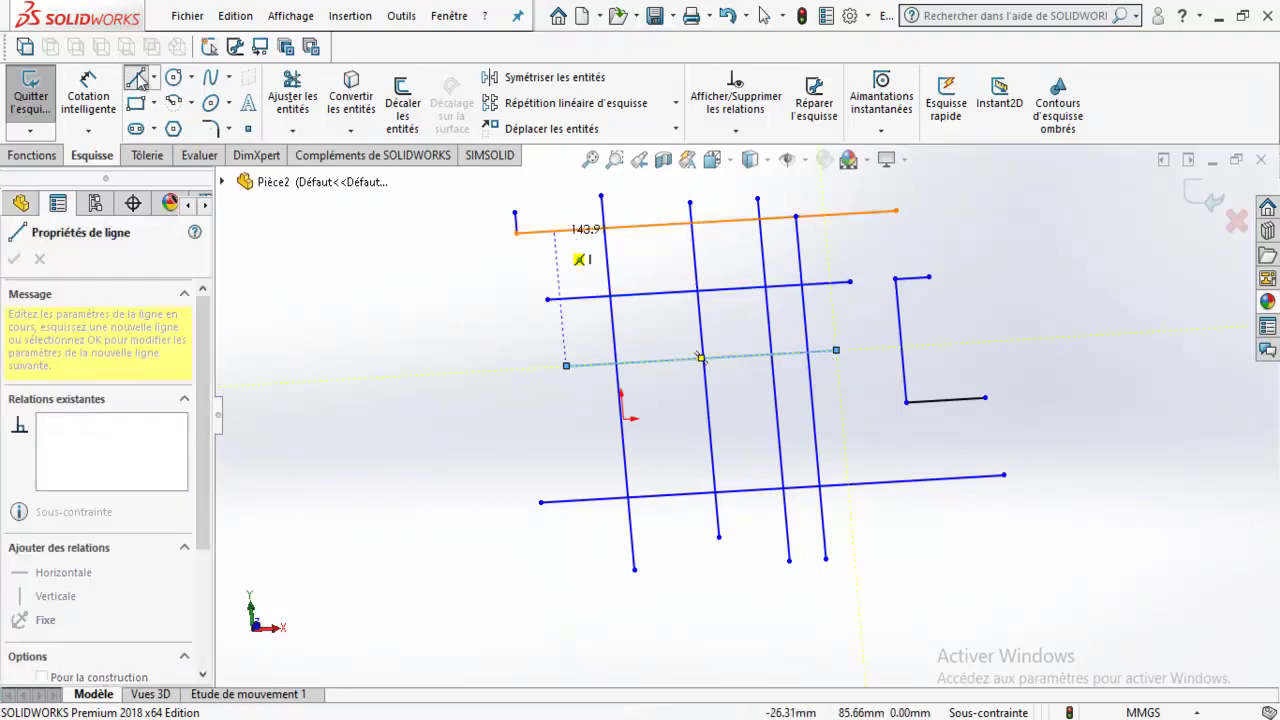
pyautogui.press('Escape')
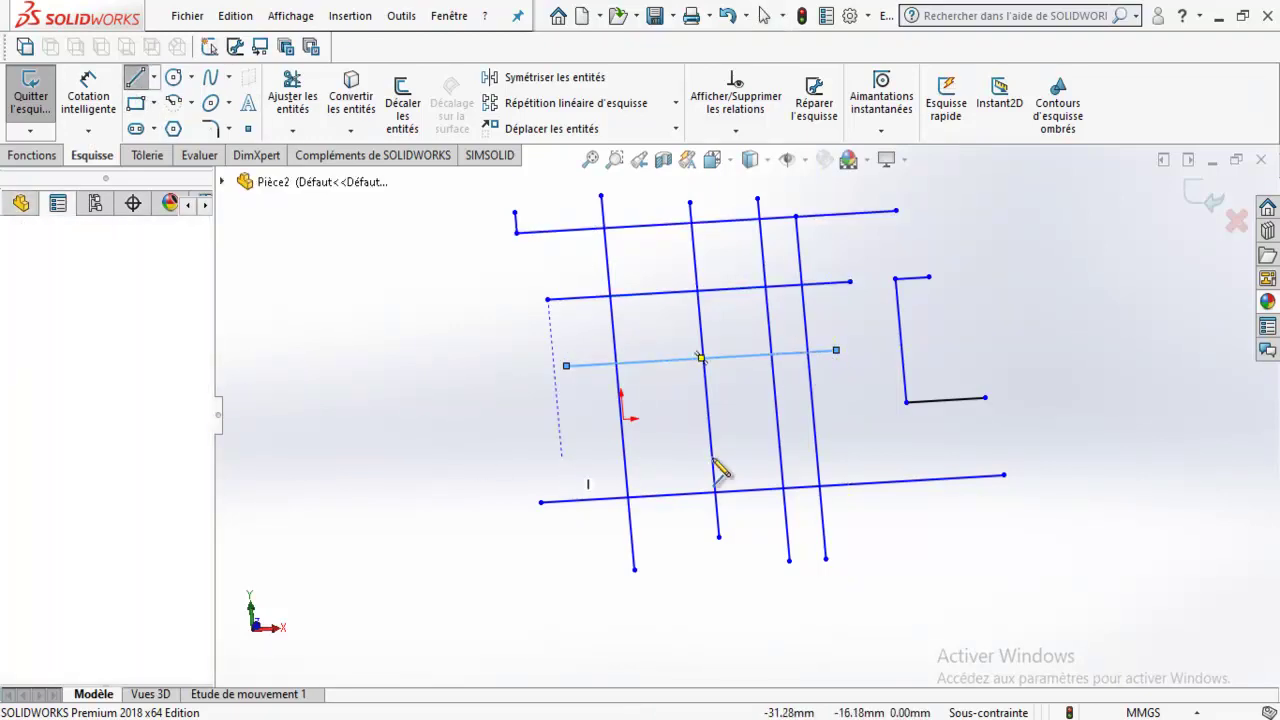
pyautogui.moveTo(561, 459); pyautogui.dragTo(864, 441)
pyautogui.press('Escape')
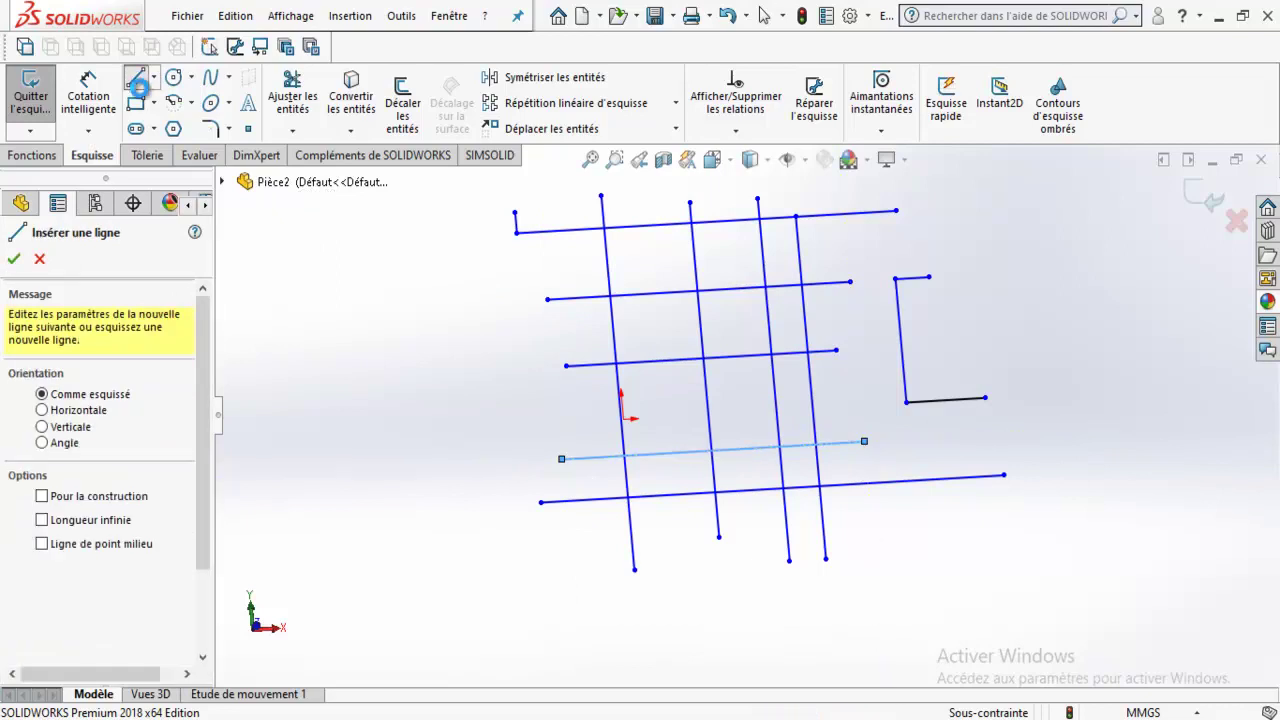
pyautogui.press('Escape')
# Outside-trim the five horizontal lines to the two middle vertical lines, forming ladder rungs.
pyautogui.click(292, 98)
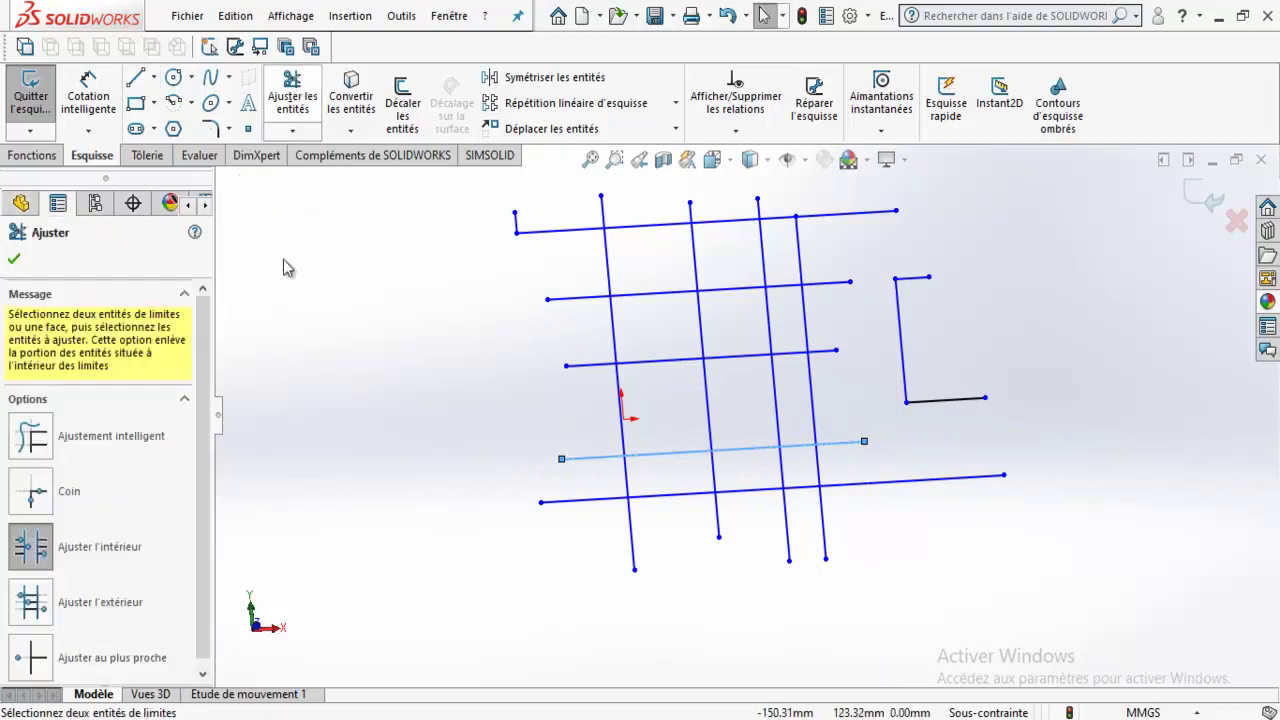
pyautogui.click(35, 601)
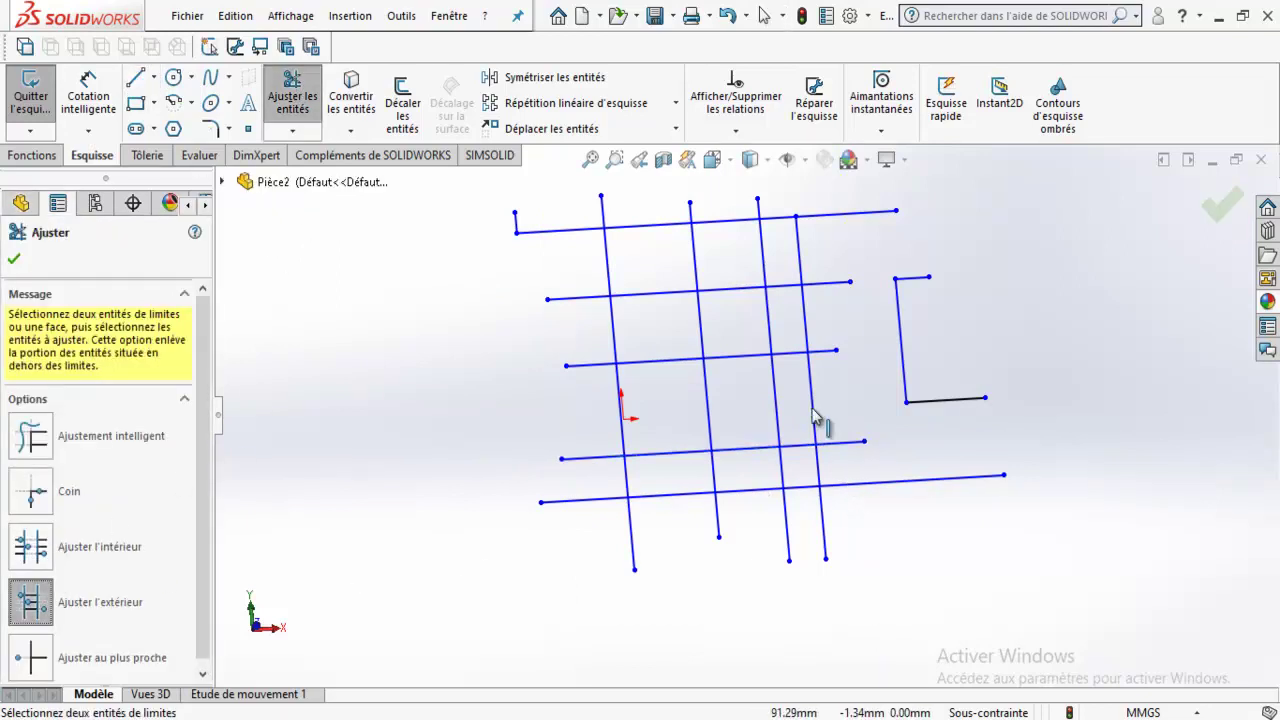
pyautogui.click(698, 285)
pyautogui.click(767, 281)
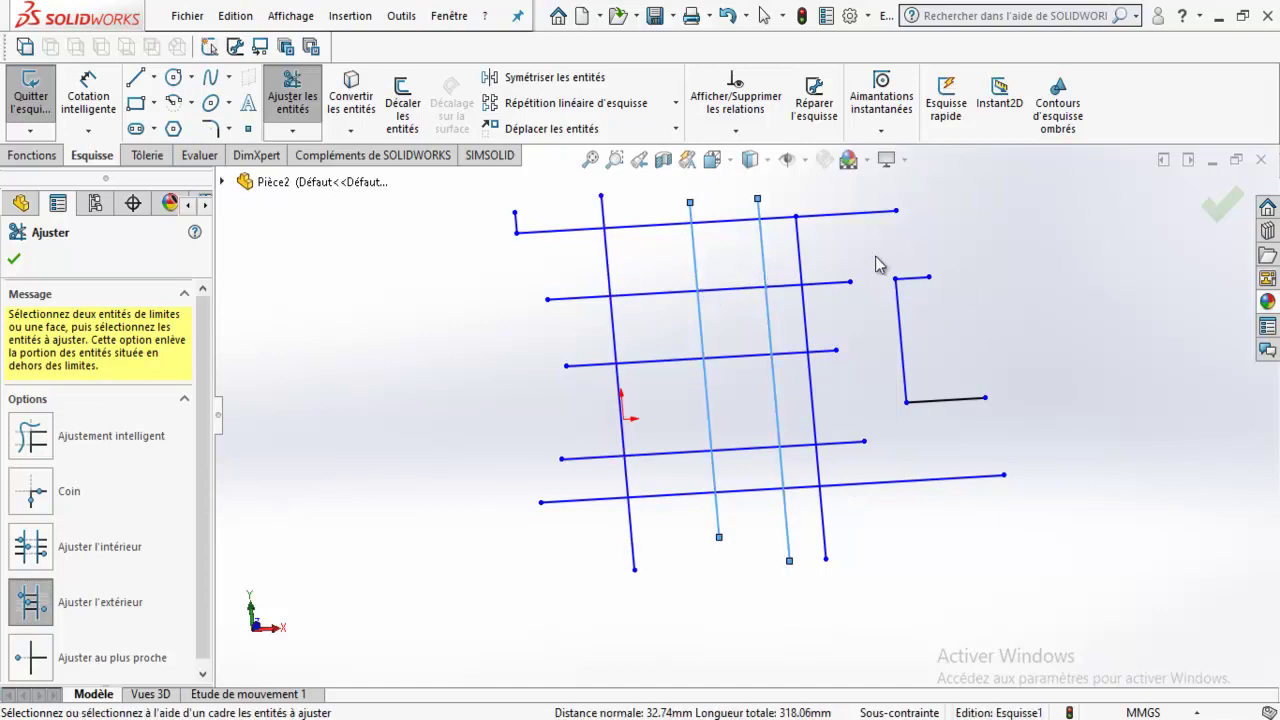
pyautogui.click(657, 297)
pyautogui.click(668, 226)
pyautogui.click(660, 366)
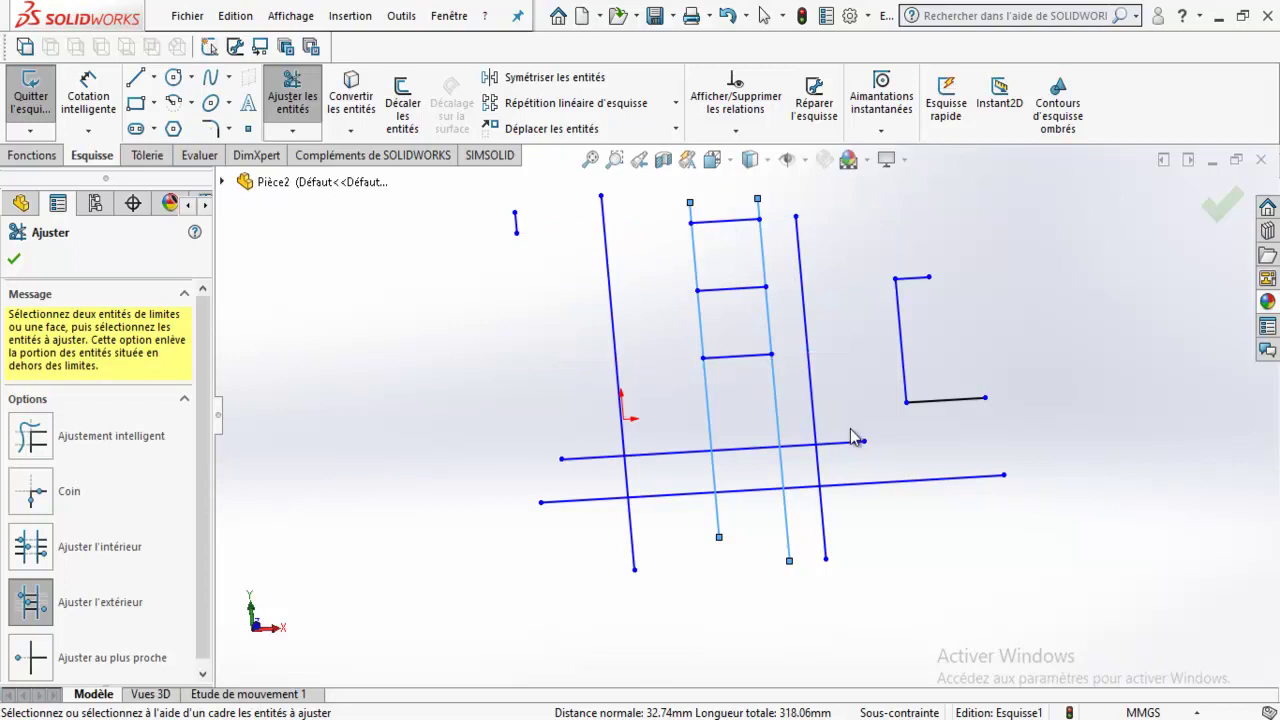
pyautogui.click(850, 444)
pyautogui.click(877, 485)
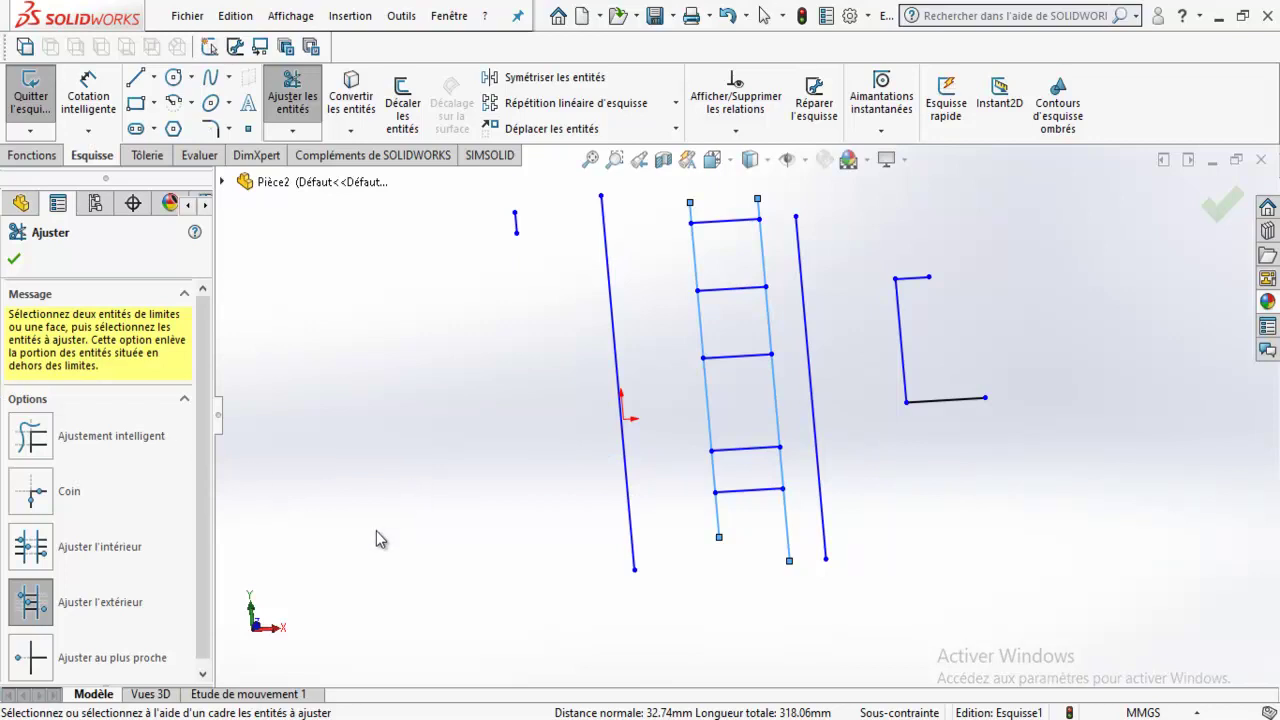
# Box-select all the sketch lines and delete them.
pyautogui.click(13, 262)
pyautogui.moveTo(466, 351)
pyautogui.mouseDown(button='middle')
pyautogui.moveTo(709, 251)
pyautogui.moveTo(476, 207)
pyautogui.mouseUp(button='middle')
pyautogui.scroll(2, 554, 237)
pyautogui.moveTo(492, 226); pyautogui.dragTo(1260, 686)
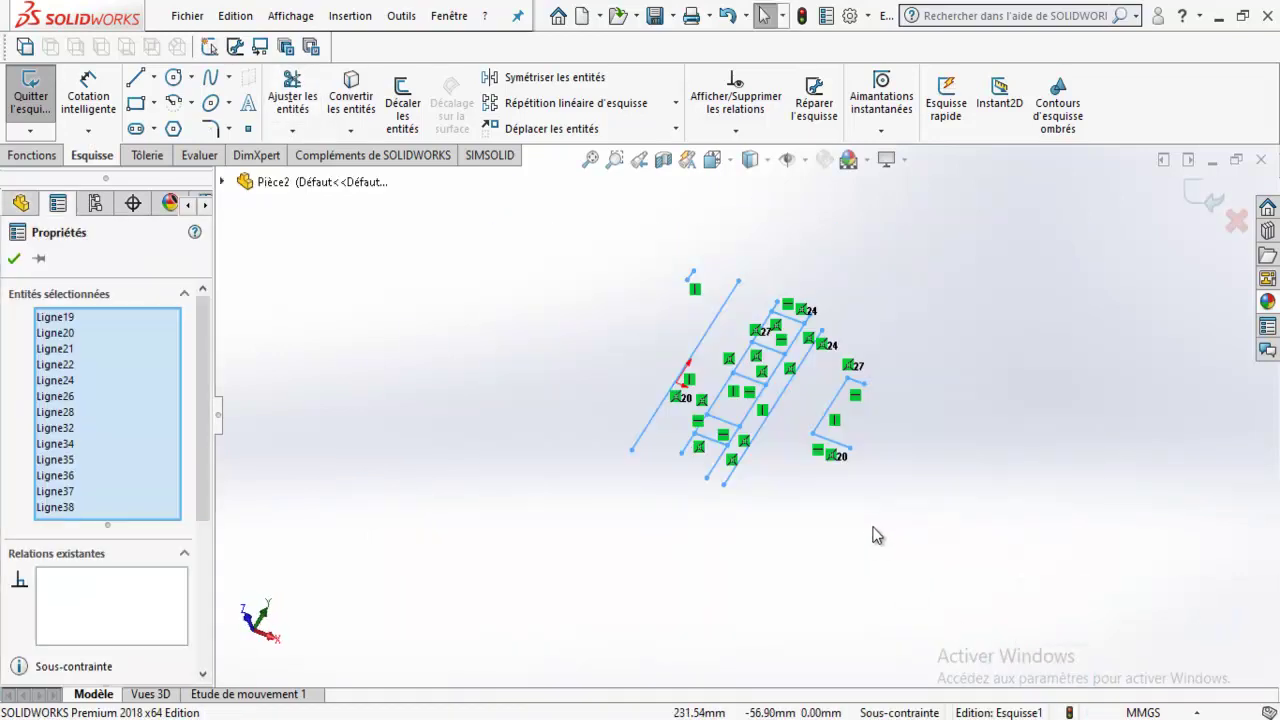
pyautogui.press('Delete')
# Face the sketch, cancel Convertir les entités, and exit the empty Esquisse1.
pyautogui.click(80, 450)
pyautogui.click(120, 422)
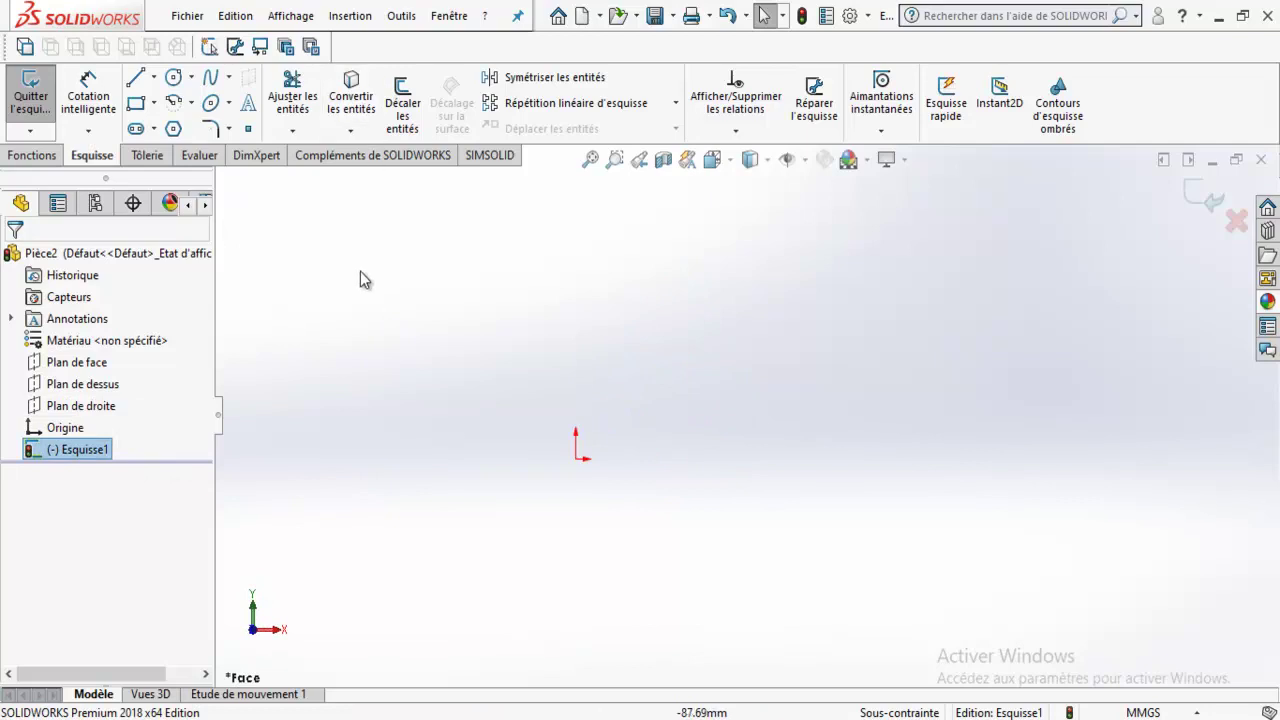
pyautogui.click(443, 354)
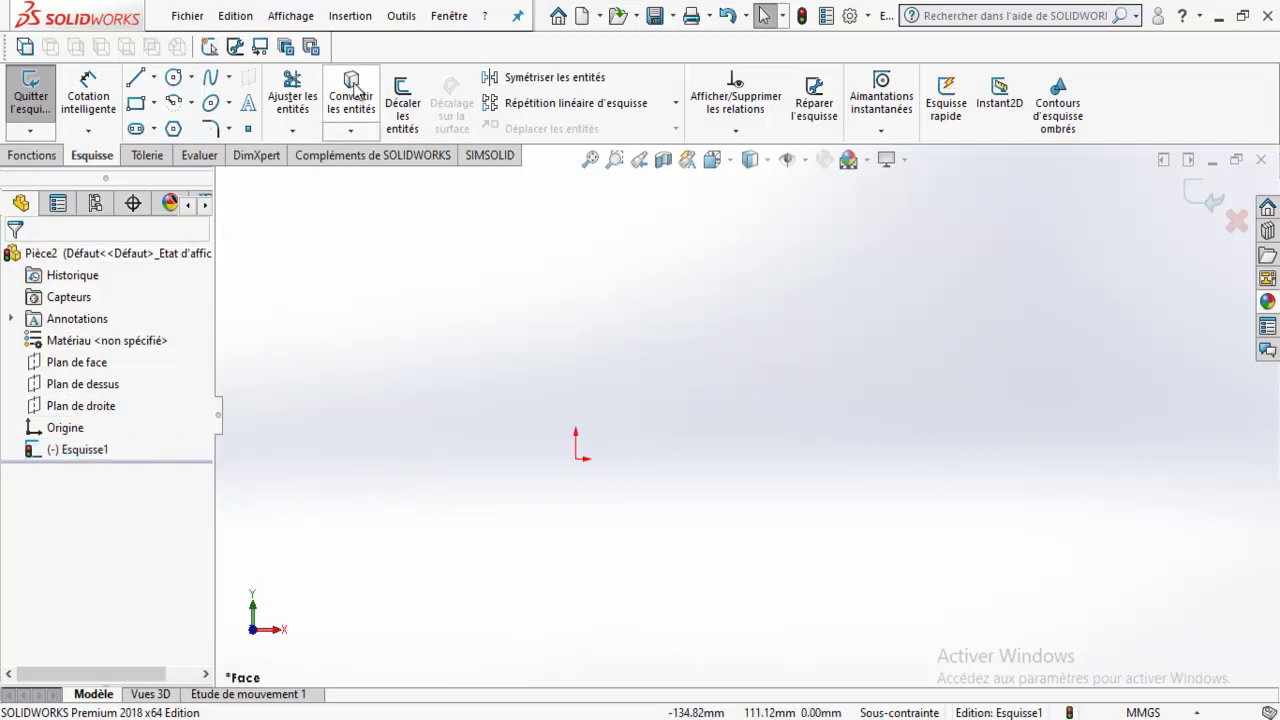
pyautogui.click(360, 90)
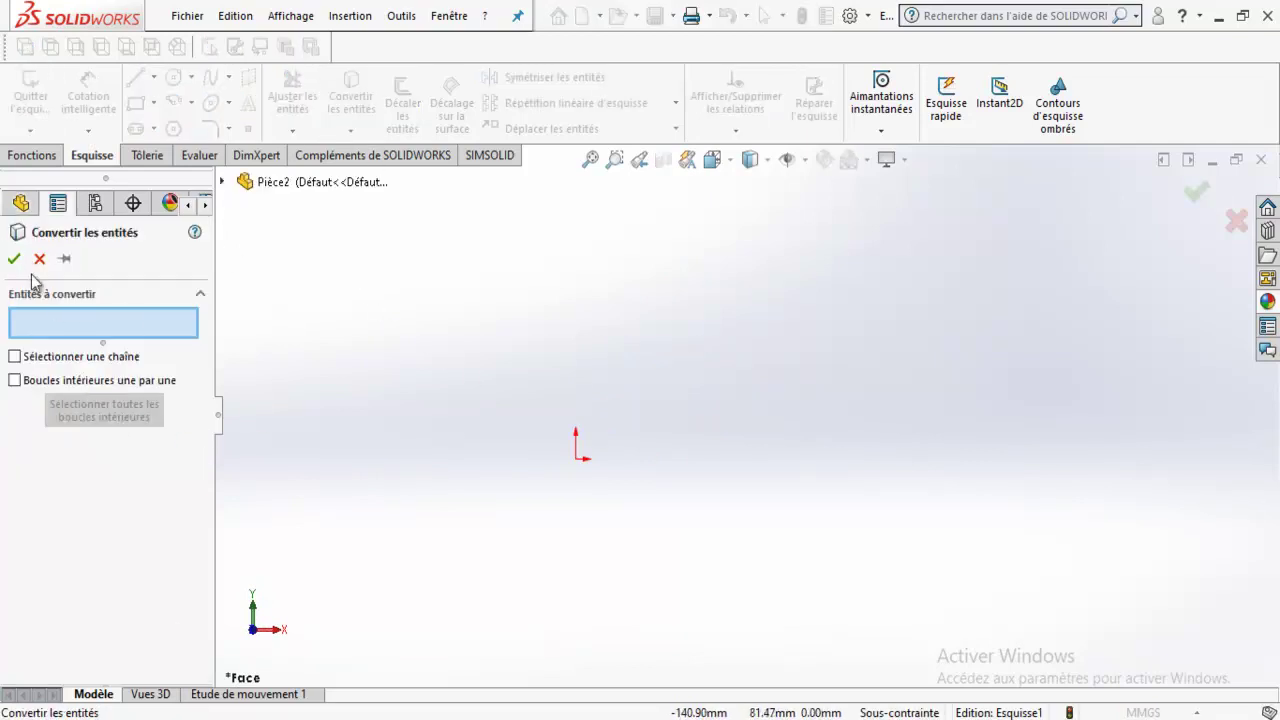
pyautogui.click(39, 258)
pyautogui.click(72, 362)
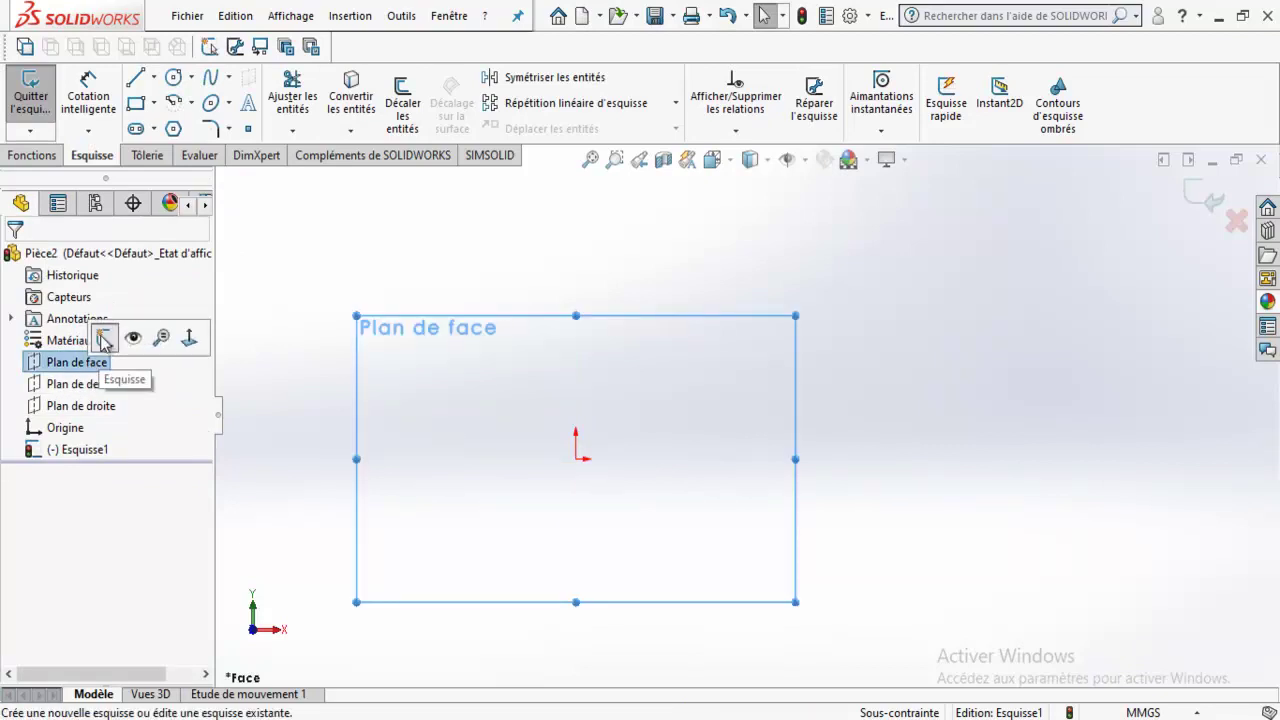
pyautogui.click(104, 338)
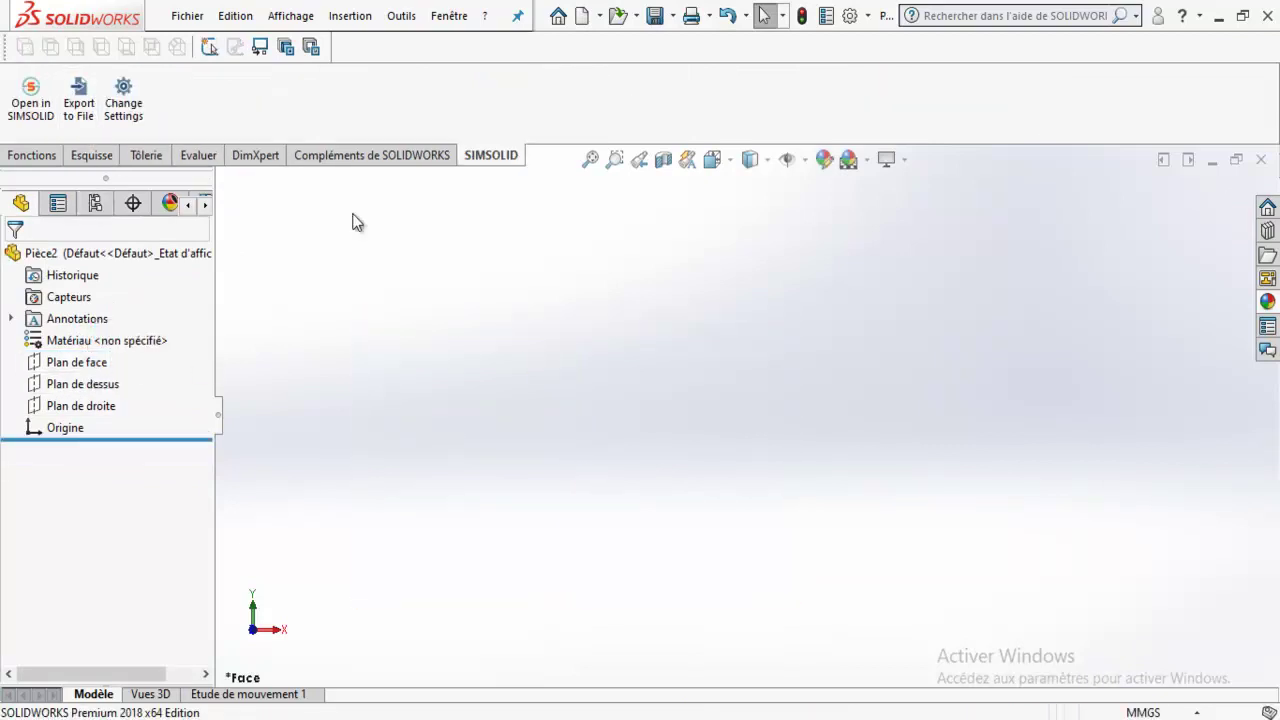
# Start a sketch on Plan de face with a circle of radius about 46.6.
pyautogui.click(100, 156)
pyautogui.click(173, 77)
pyautogui.click(486, 334)
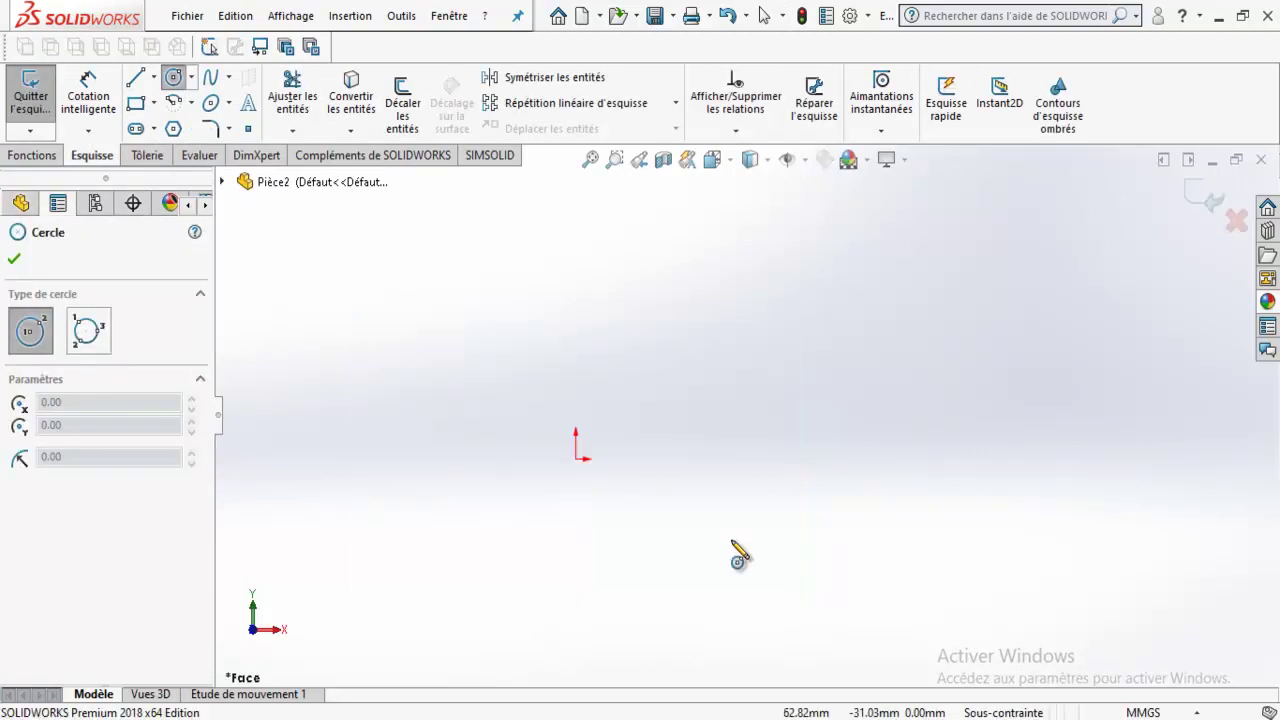
pyautogui.click(566, 339)
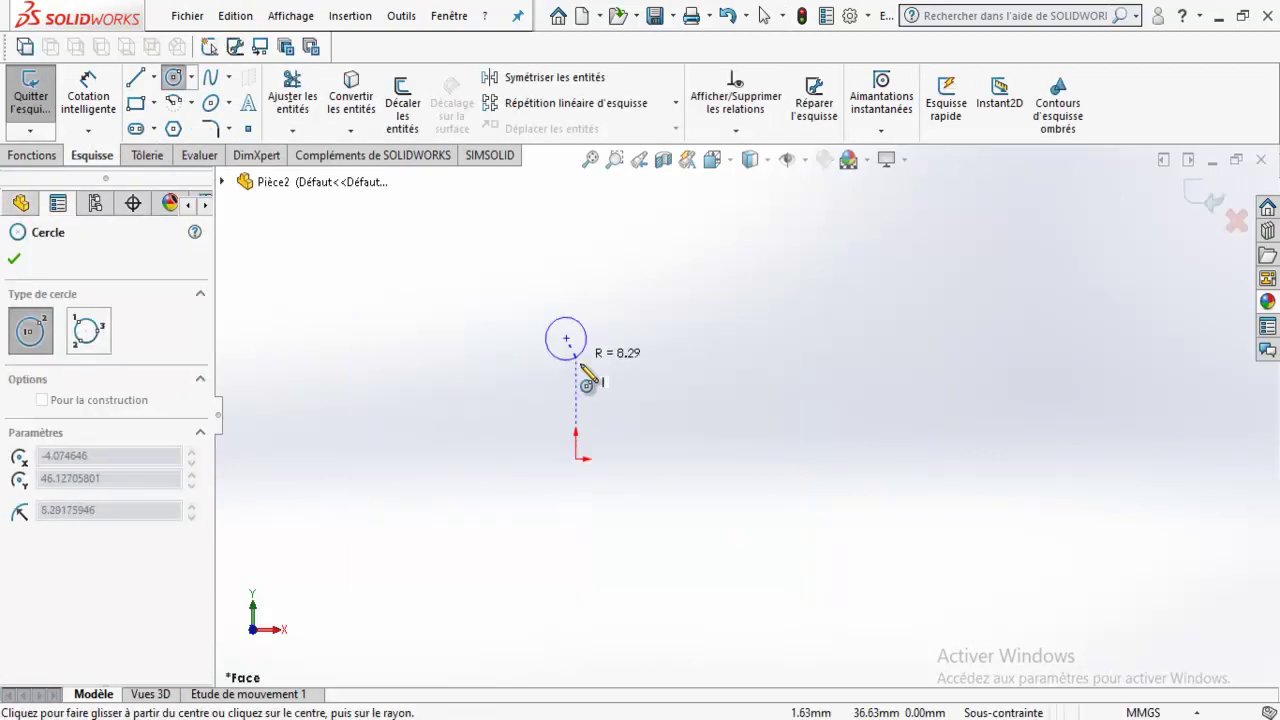
pyautogui.click(633, 458)
pyautogui.scroll(2, 610, 505)
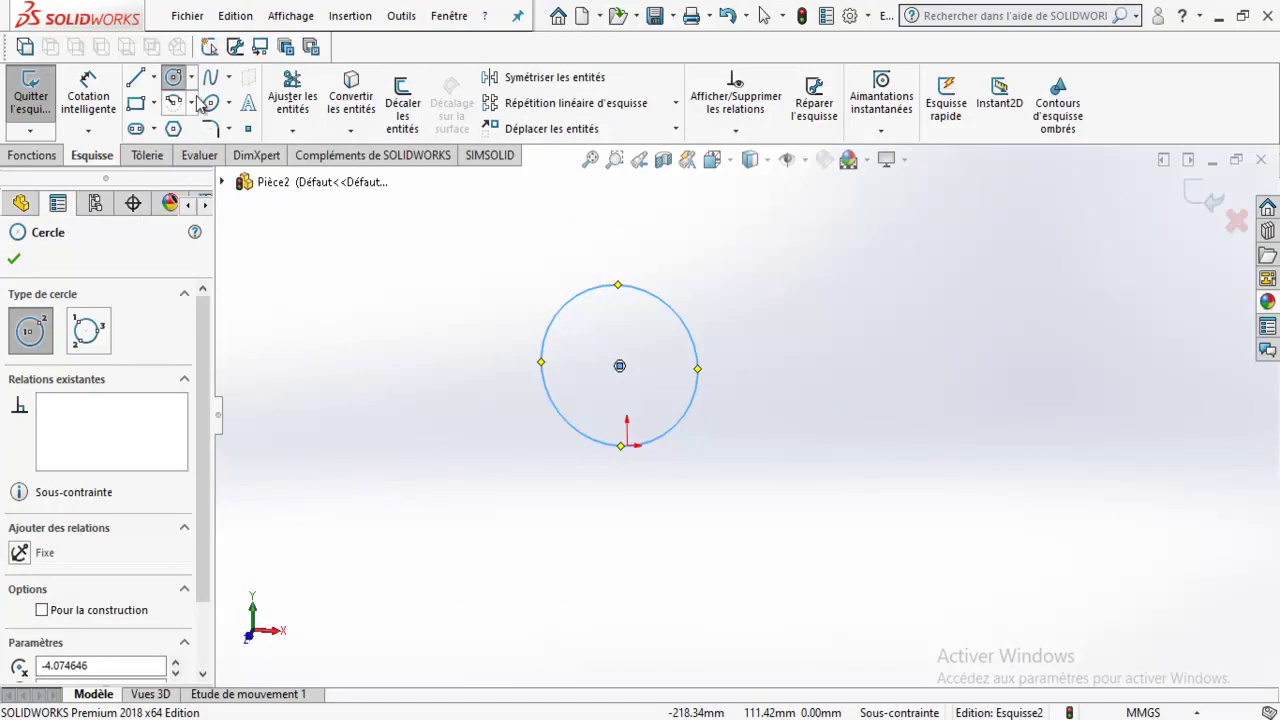
# Add a corner rectangle overlapping the circle and an ellipse below it.
pyautogui.click(136, 103)
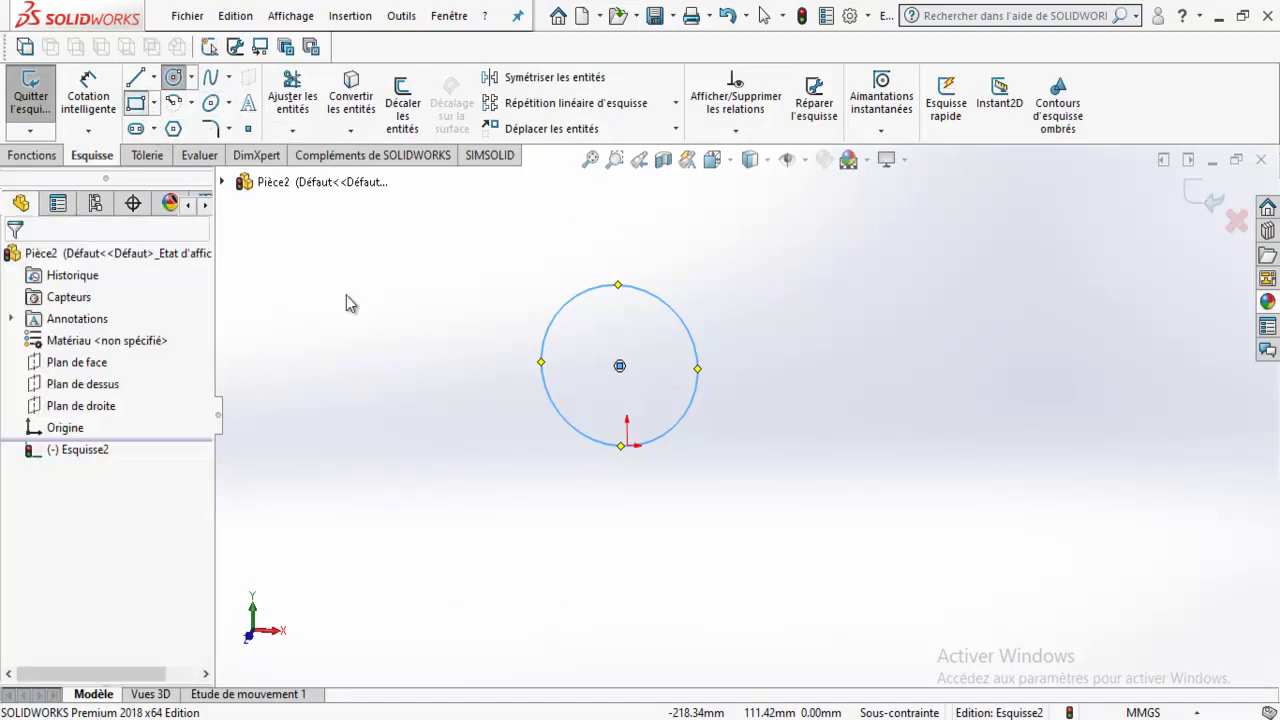
pyautogui.click(421, 284)
pyautogui.click(564, 382)
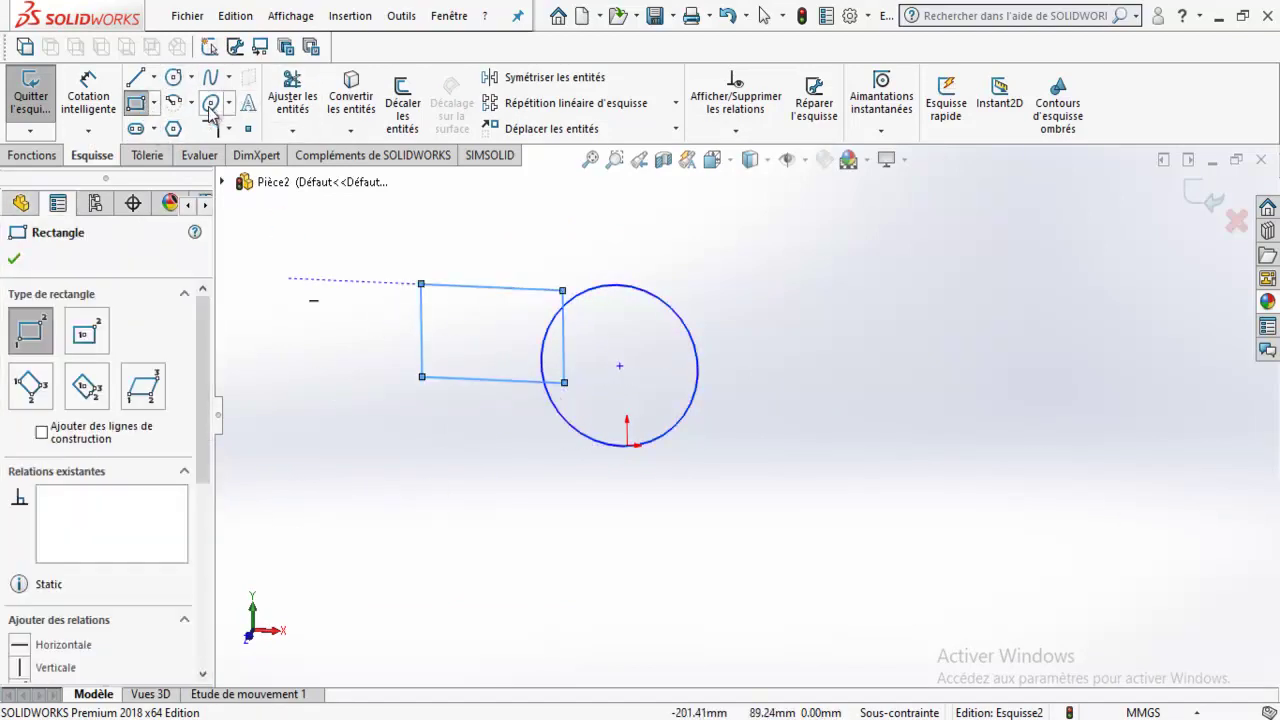
pyautogui.click(210, 104)
pyautogui.click(566, 506)
pyautogui.click(686, 491)
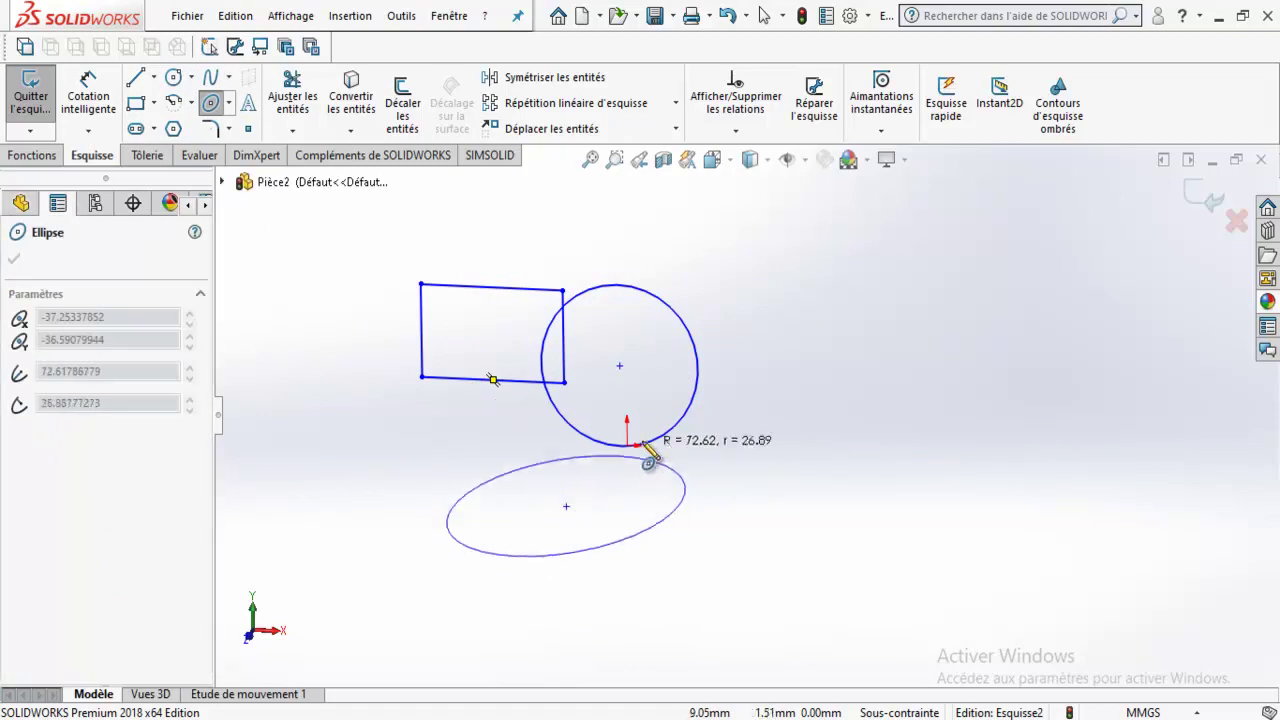
pyautogui.click(630, 430)
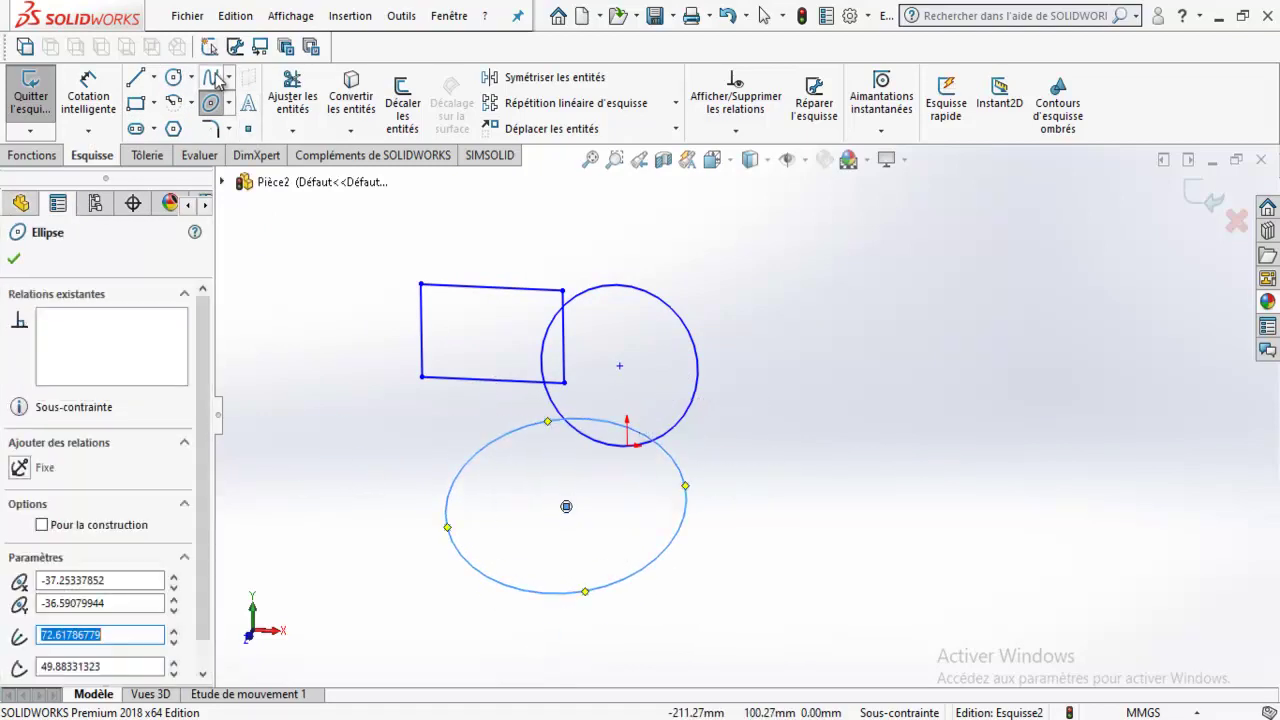
# Draw a closed five-point spline loop beside the circle.
pyautogui.click(214, 78)
pyautogui.click(743, 273)
pyautogui.click(636, 255)
pyautogui.click(618, 330)
pyautogui.click(735, 404)
pyautogui.click(804, 340)
pyautogui.click(743, 274)
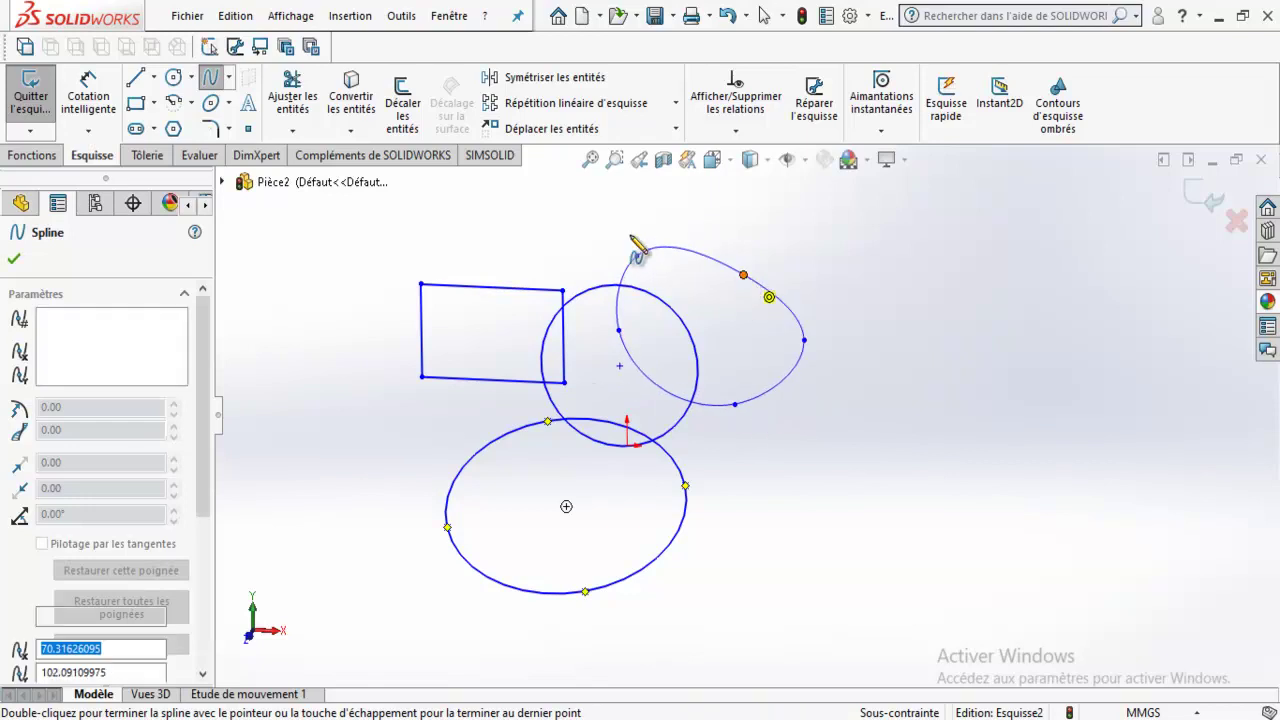
pyautogui.click(293, 85)
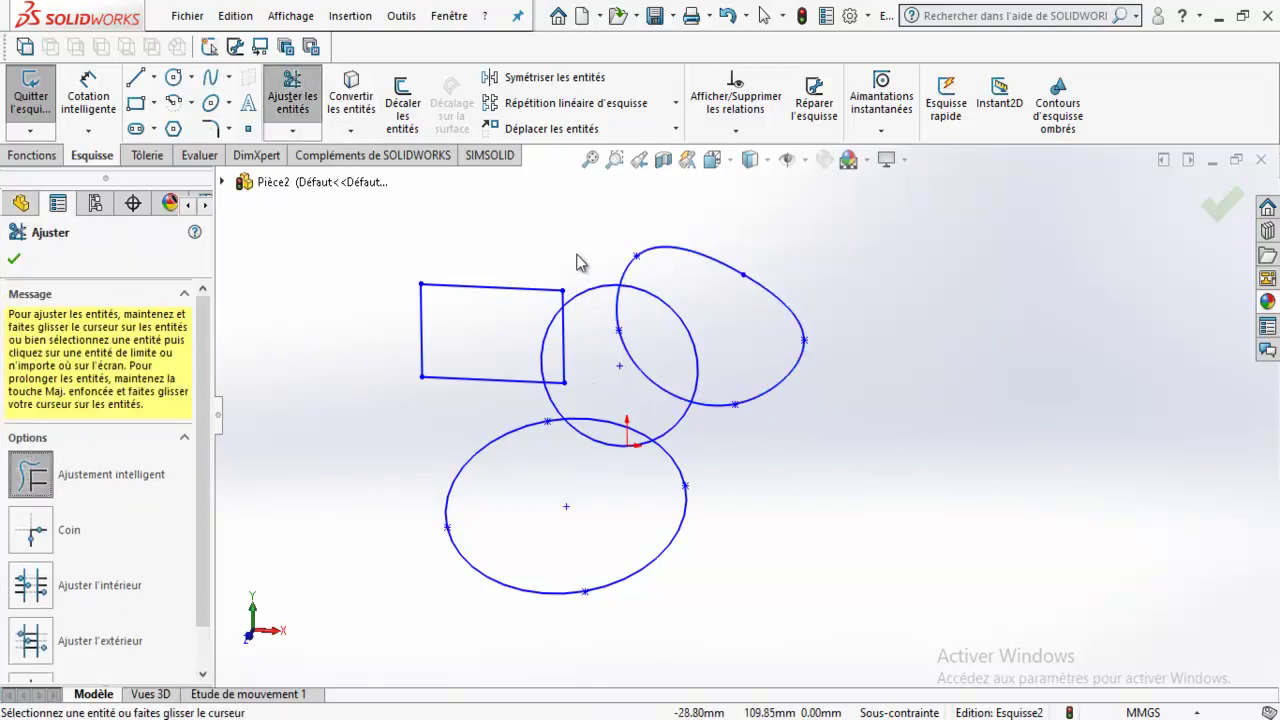
# Trim the circle's upper-left arc, then undo that trim.
pyautogui.moveTo(588, 308); pyautogui.dragTo(570, 312)
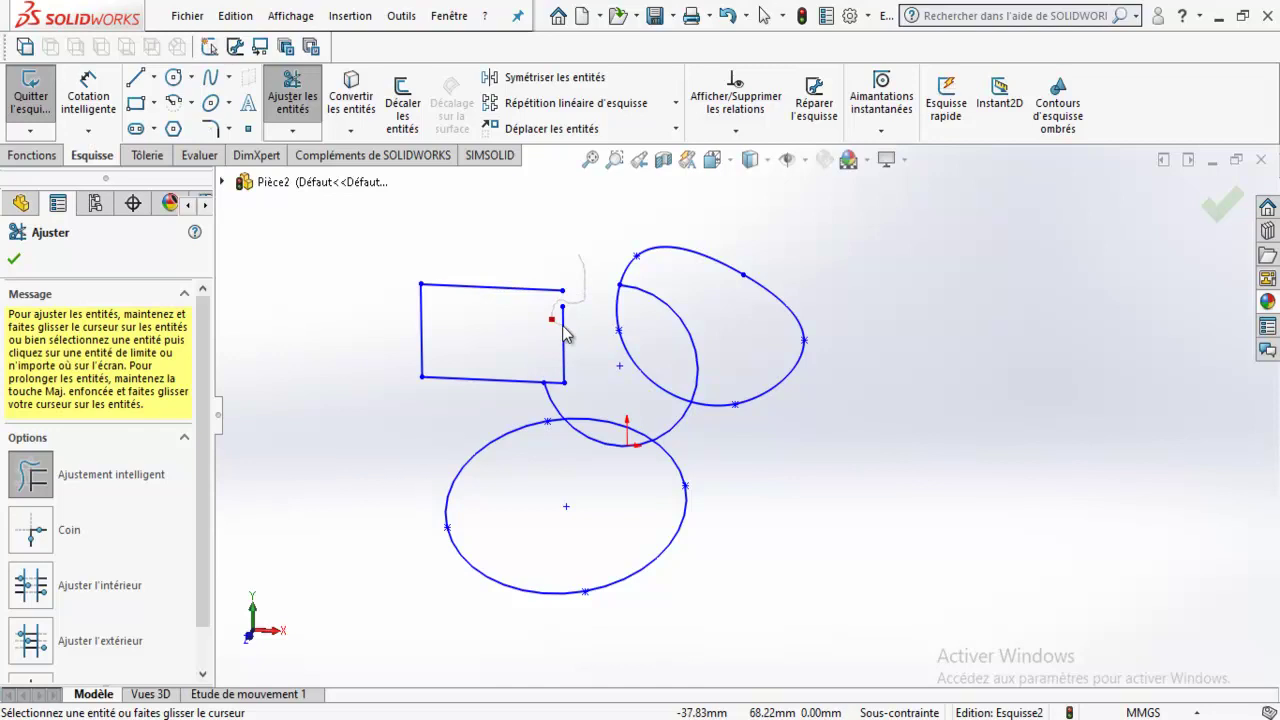
pyautogui.click(730, 16)
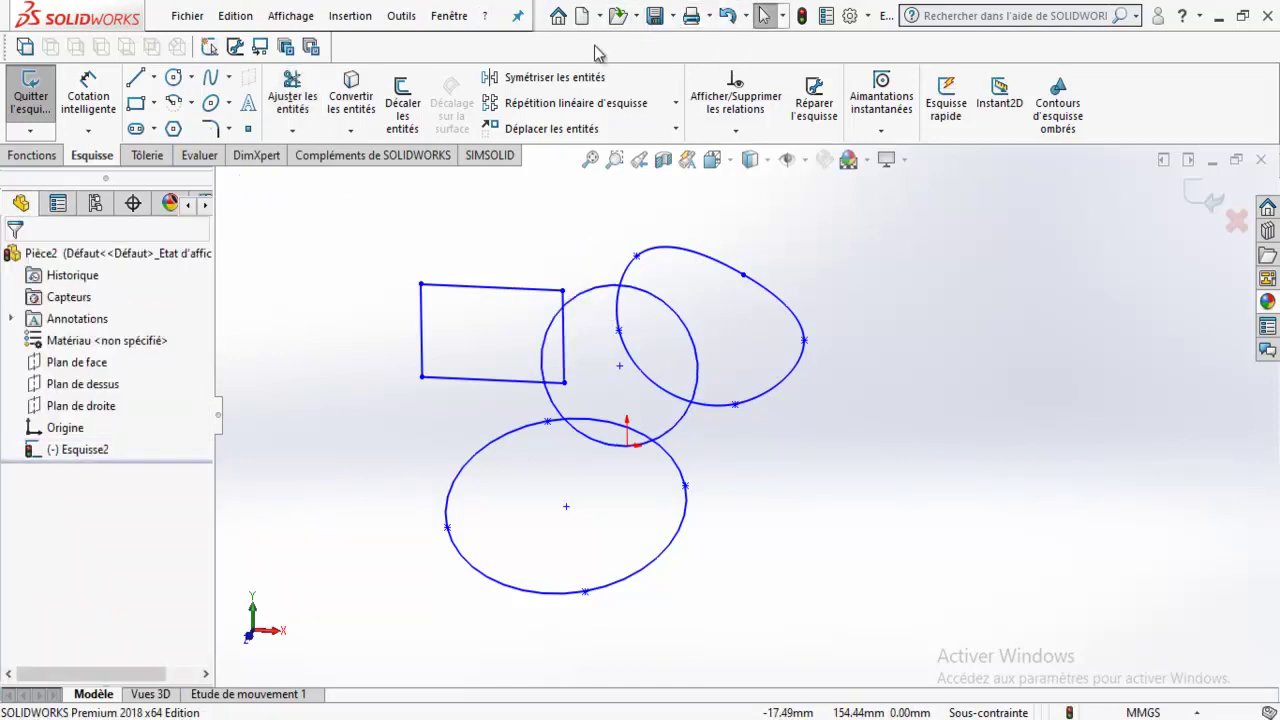
pyautogui.click(292, 100)
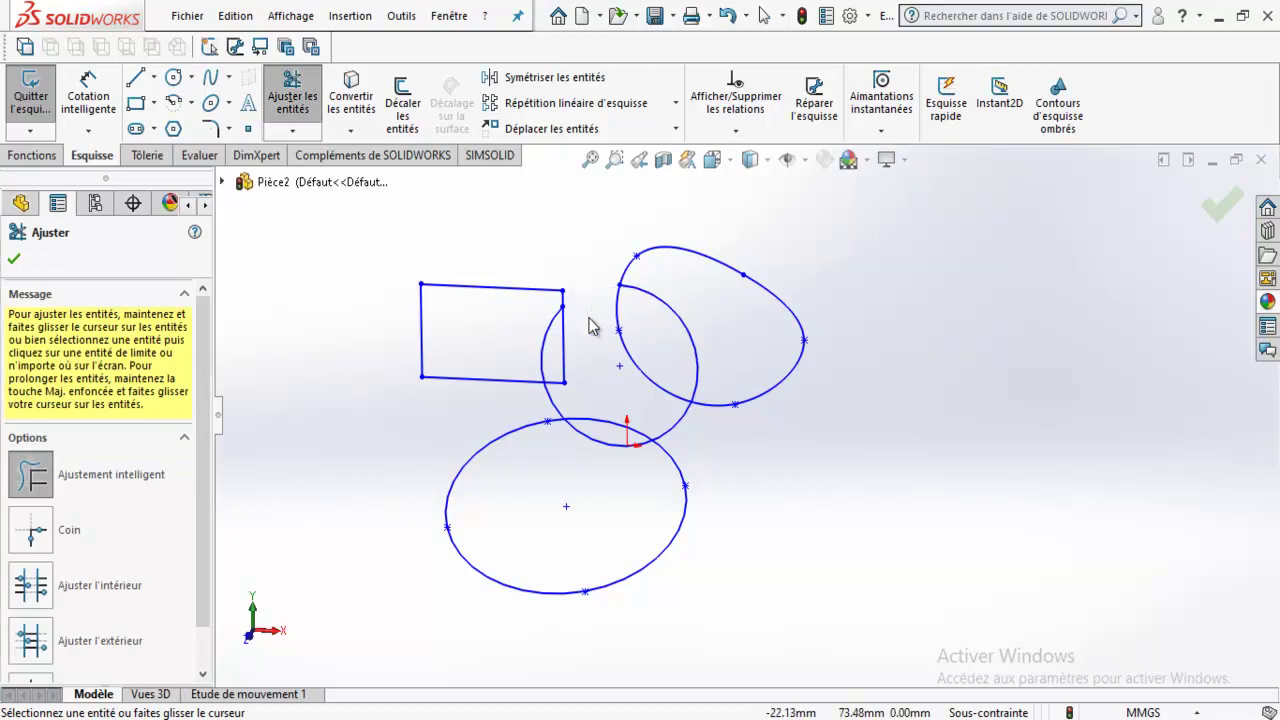
pyautogui.click(762, 16)
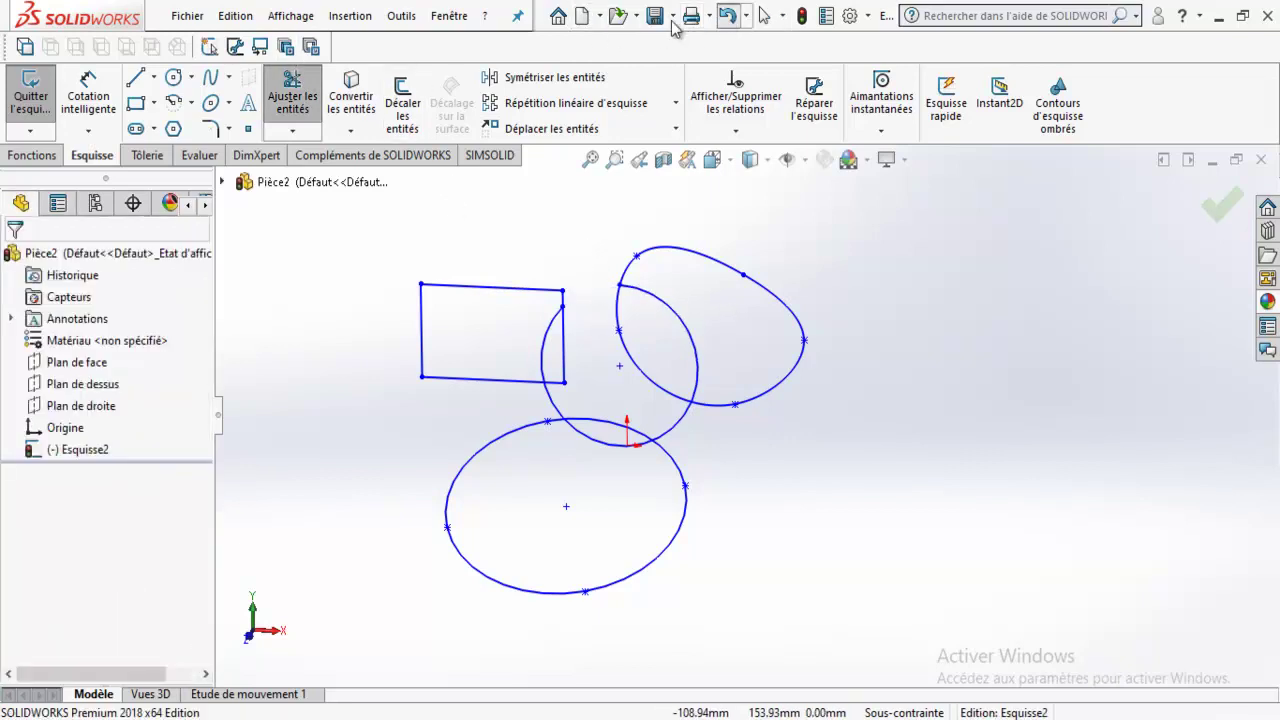
# Trim the overlapping inner arcs into one closed outline and exit Esquisse2.
pyautogui.click(292, 100)
pyautogui.moveTo(670, 287)
pyautogui.mouseDown()
pyautogui.moveTo(585, 352)
pyautogui.moveTo(560, 390)
pyautogui.moveTo(590, 510)
pyautogui.mouseUp()
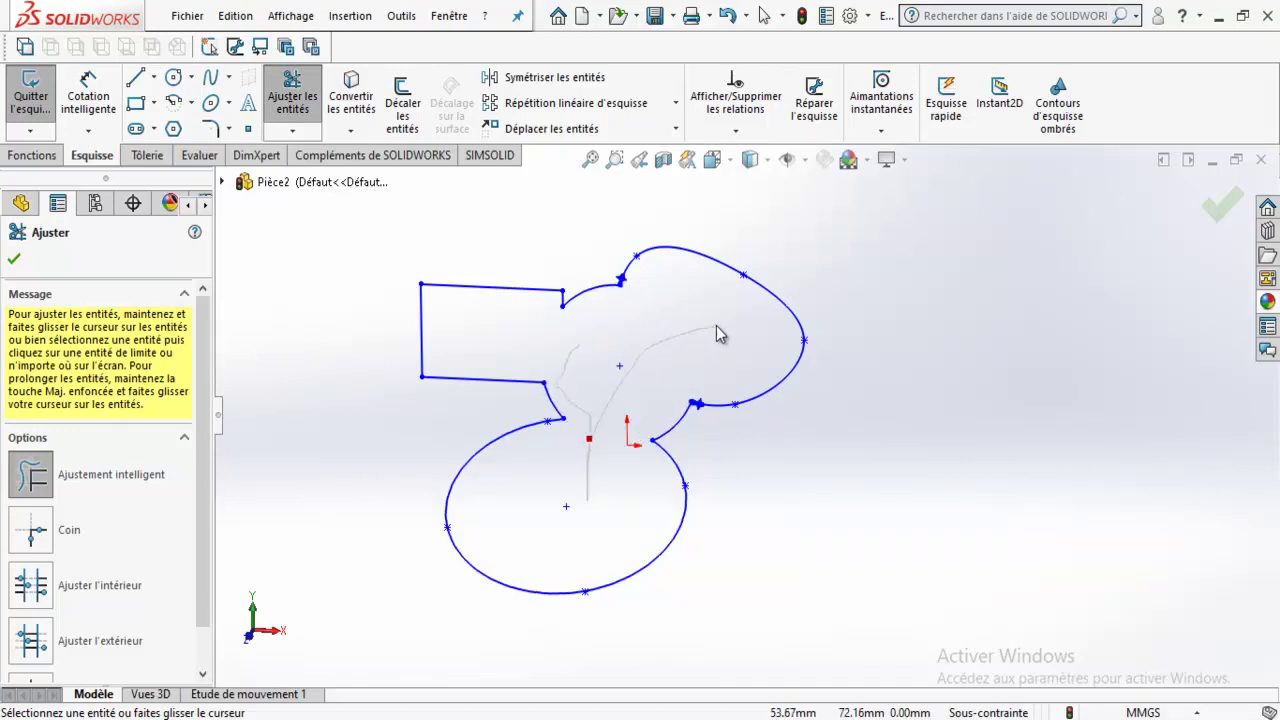
pyautogui.scroll(2, 718, 334)
pyautogui.scroll(-2, 723, 366)
pyautogui.scroll(2, 700, 410)
pyautogui.scroll(-2, 730, 435)
pyautogui.scroll(3, 700, 414)
pyautogui.moveTo(700, 414); pyautogui.dragTo(606, 309, button='middle')
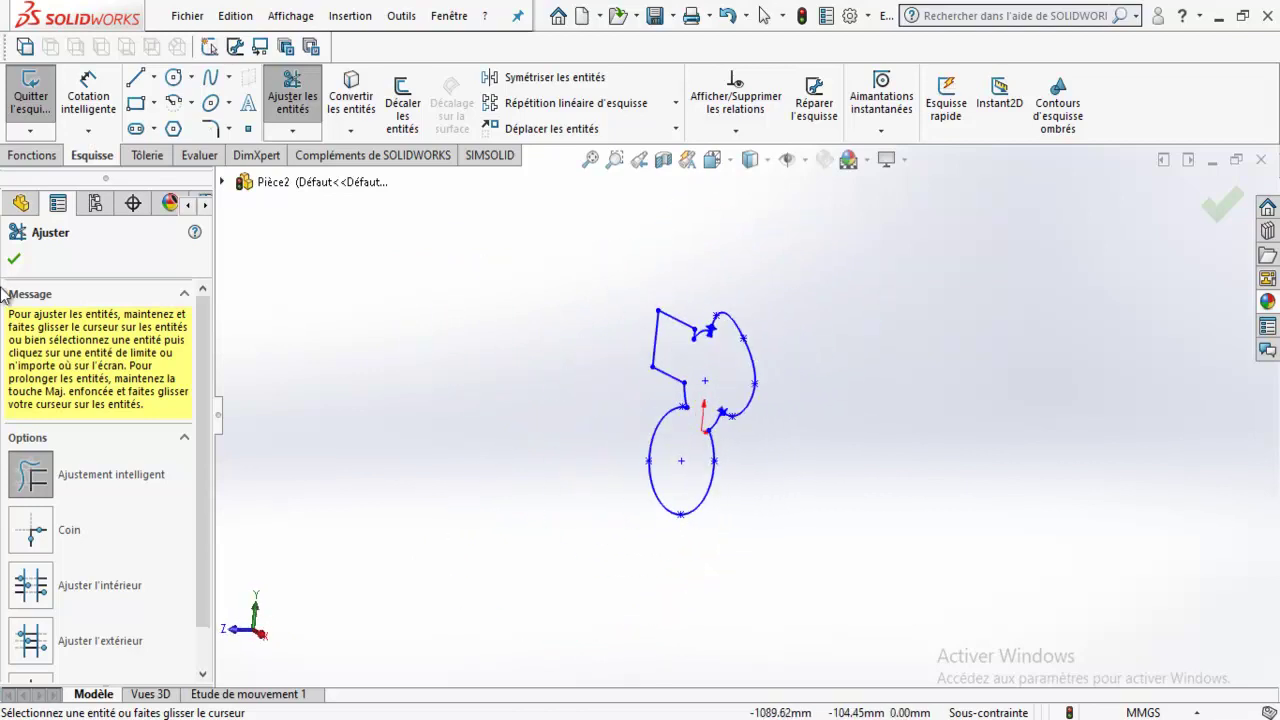
pyautogui.click(14, 259)
pyautogui.hotkey('ctrl', '8')
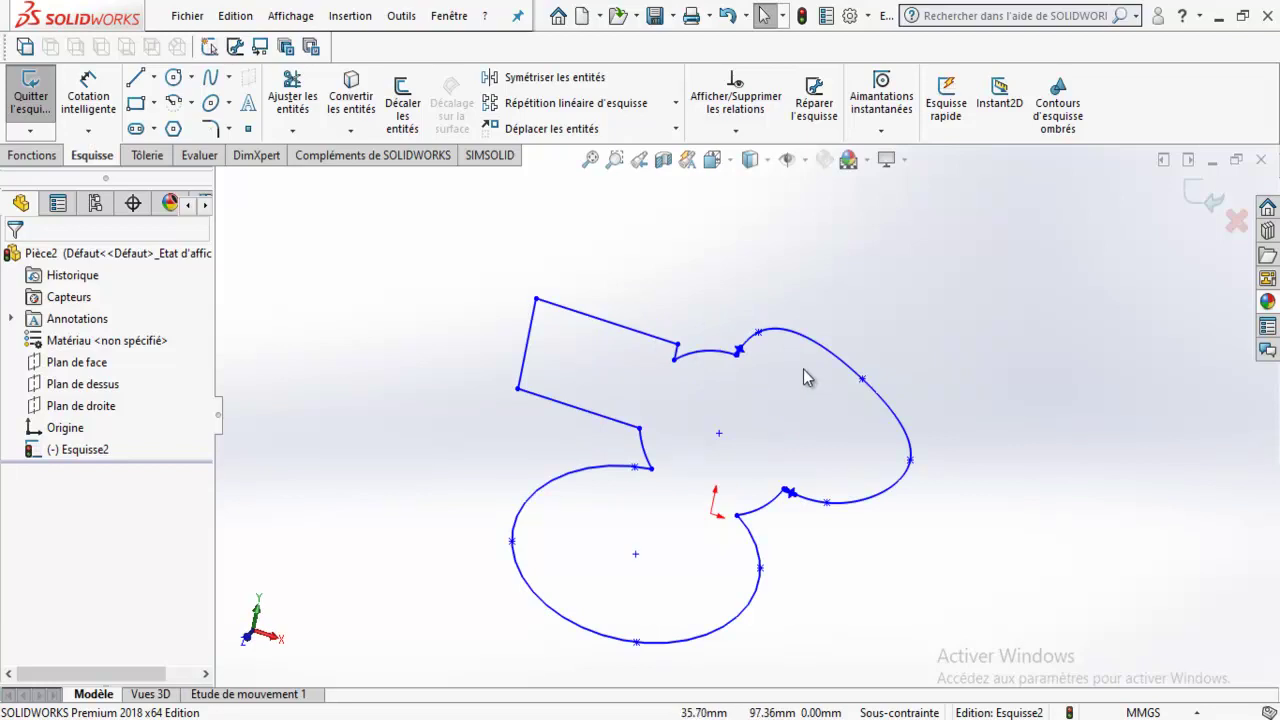
pyautogui.moveTo(770, 420); pyautogui.dragTo(908, 294, button='middle')
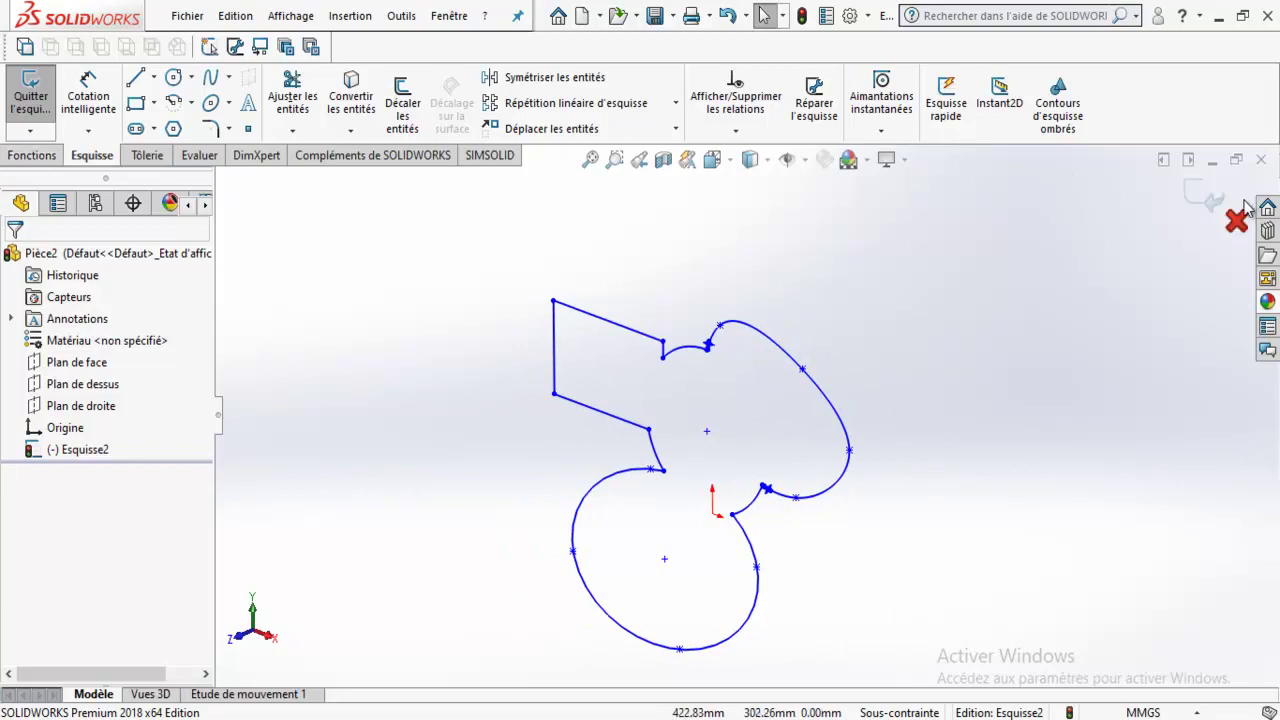
pyautogui.click(1205, 205)
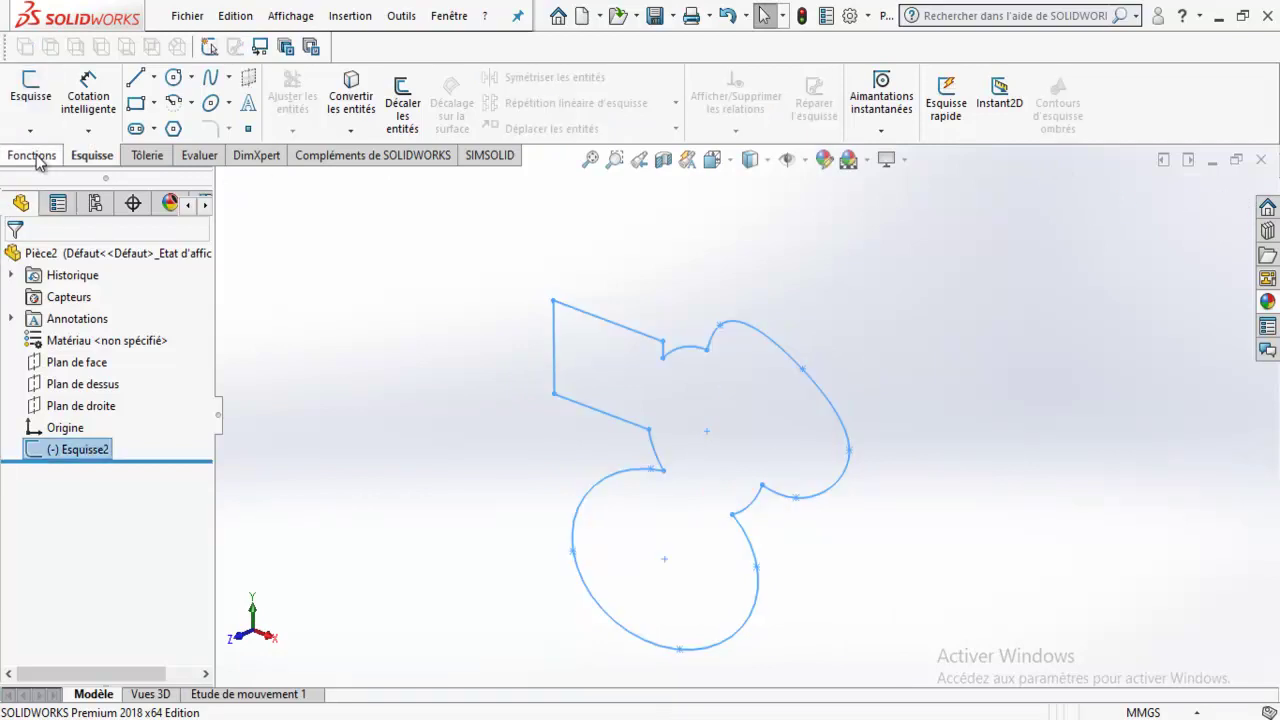
# Begin a reference plane offset from Plan de face, then cancel it.
pyautogui.moveTo(920, 326); pyautogui.dragTo(903, 338, button='middle')
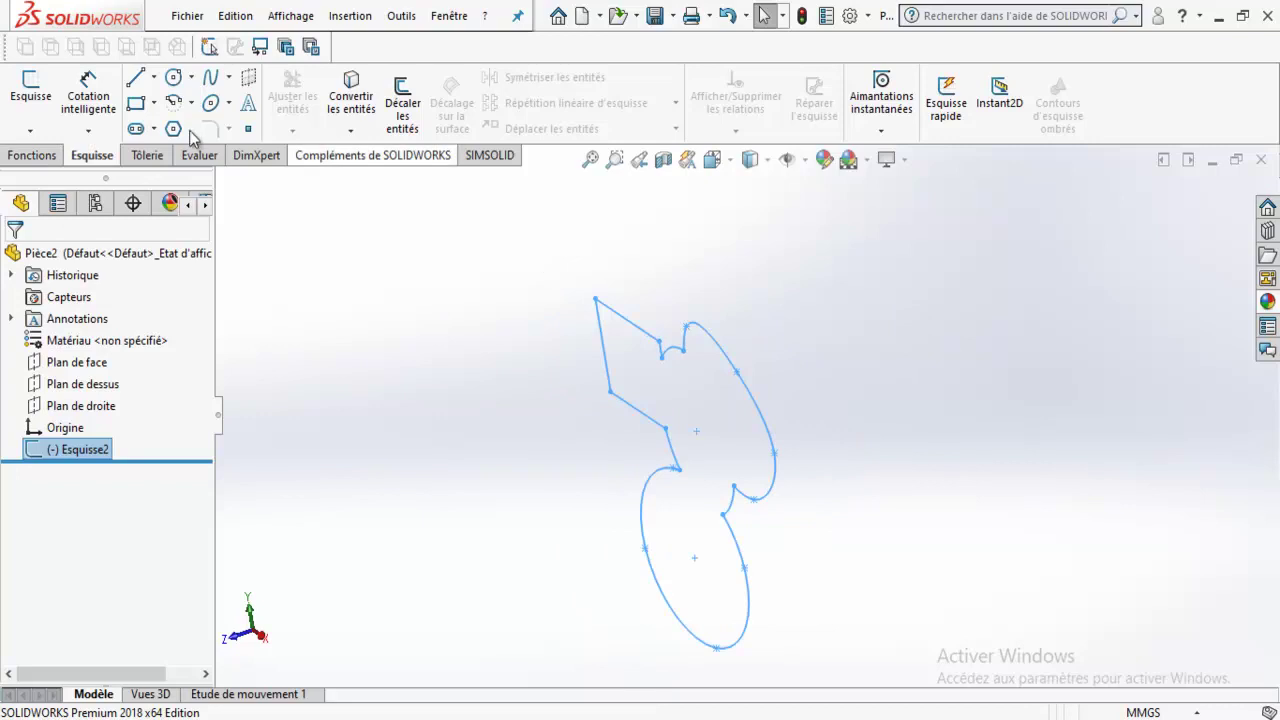
pyautogui.click(42, 160)
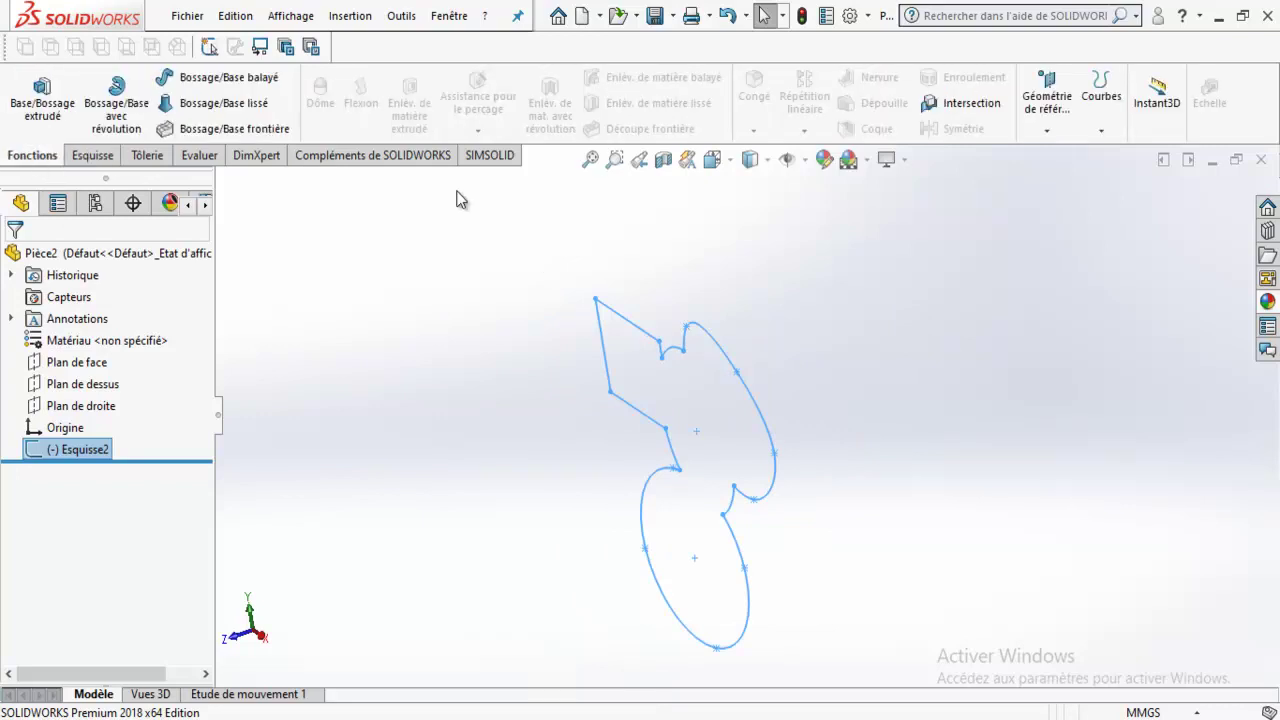
pyautogui.click(1050, 132)
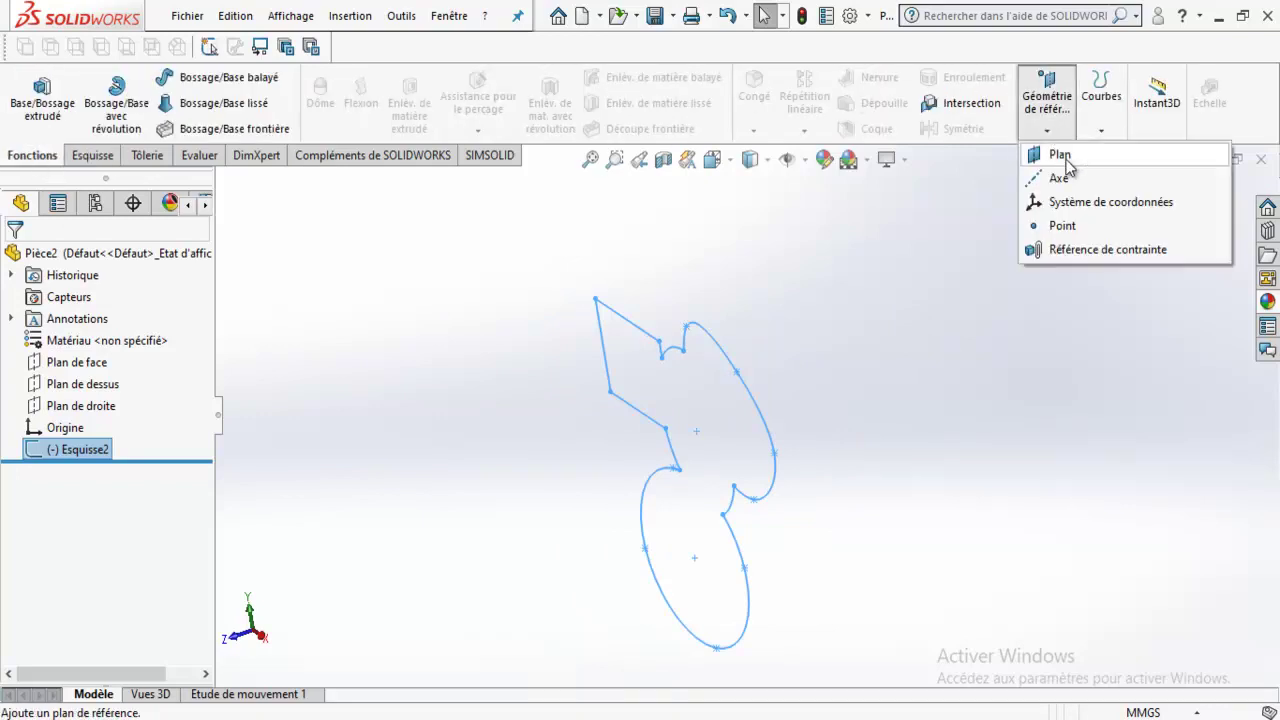
pyautogui.click(1068, 158)
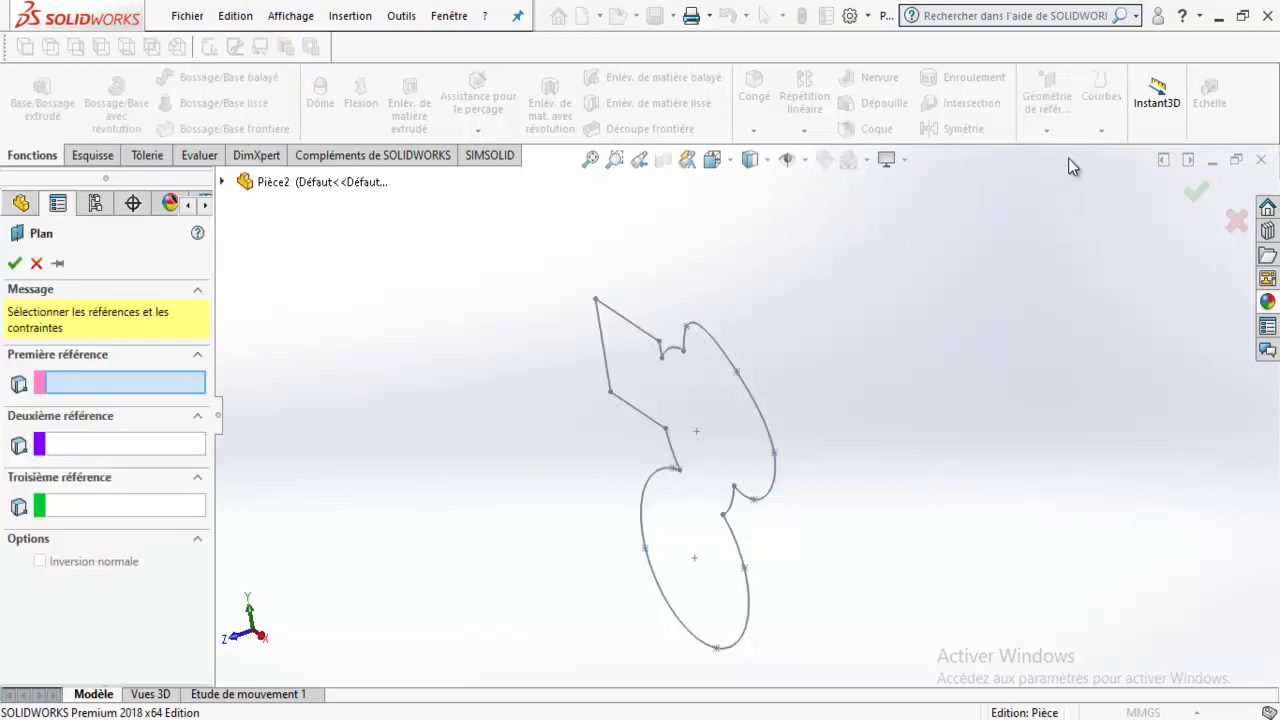
pyautogui.click(221, 182)
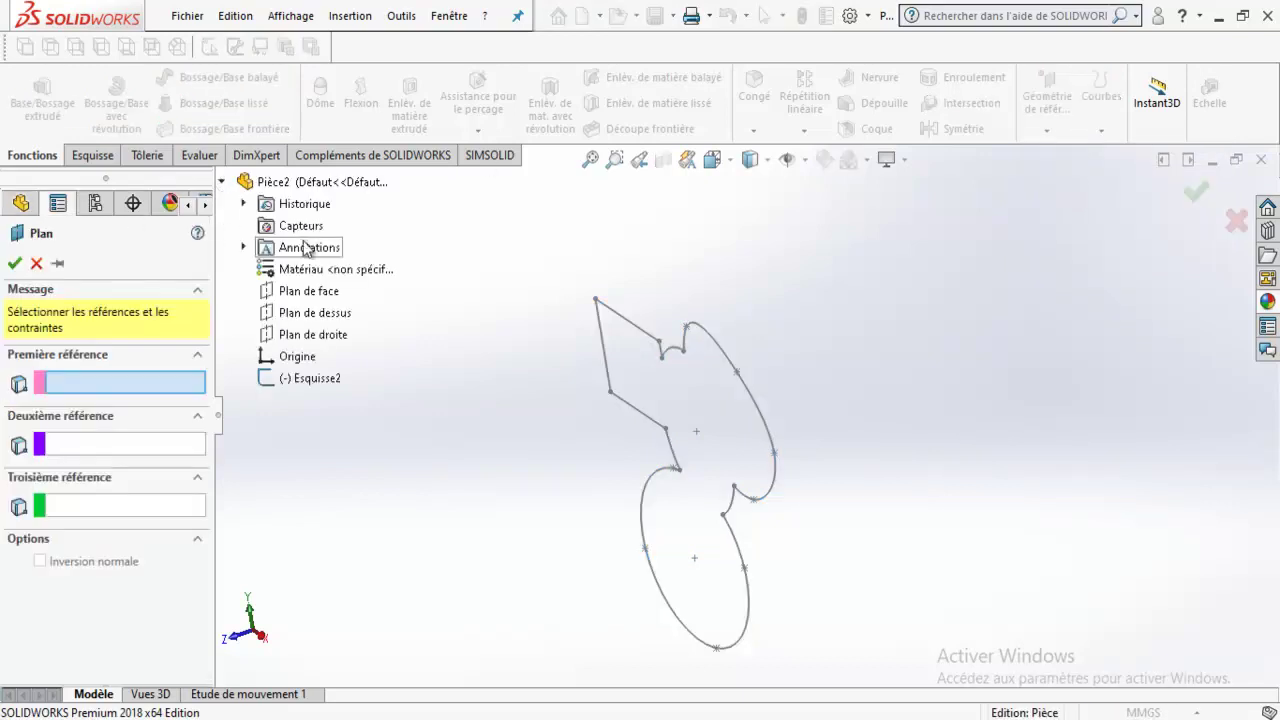
pyautogui.click(300, 292)
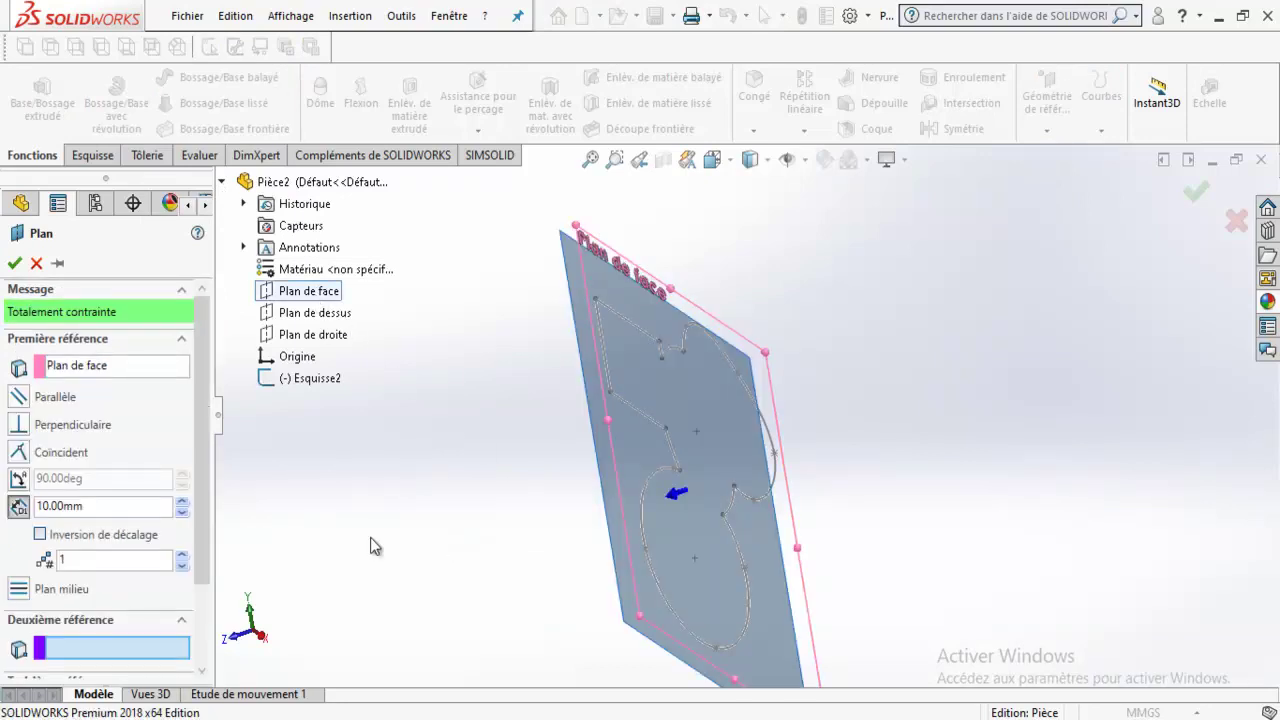
pyautogui.click(183, 503)
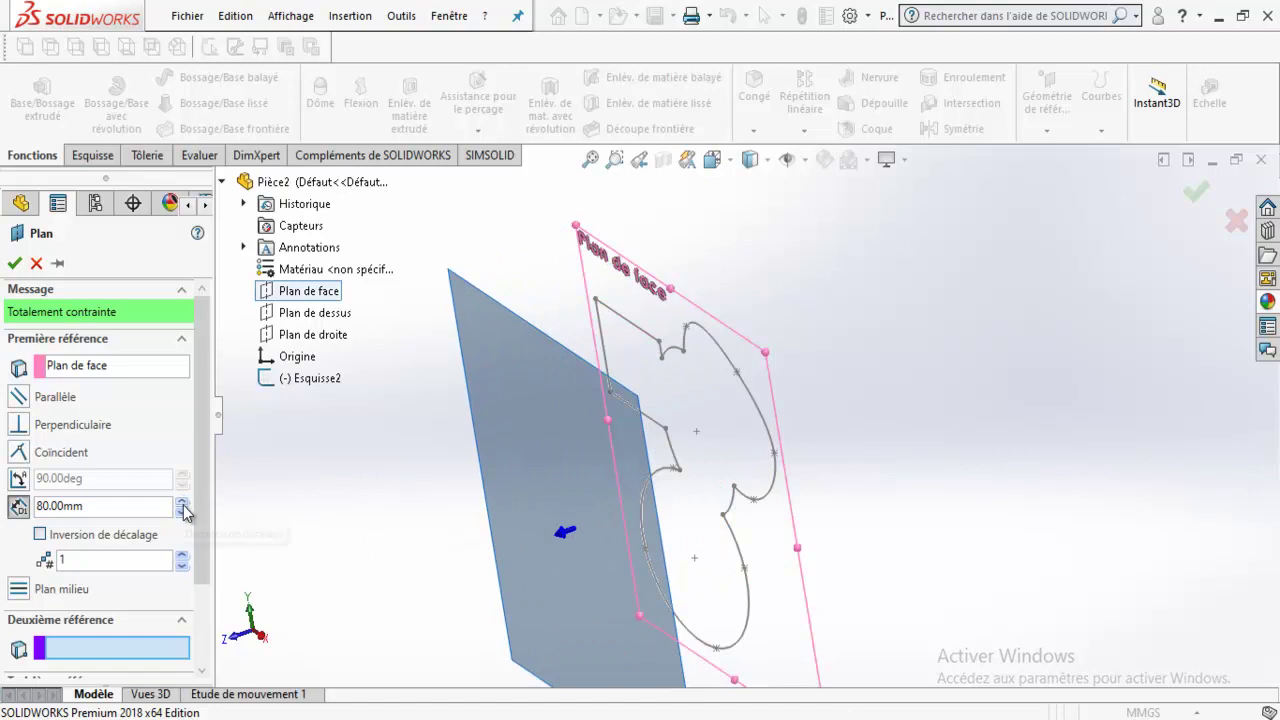
pyautogui.click(183, 504)
pyautogui.click(183, 504)
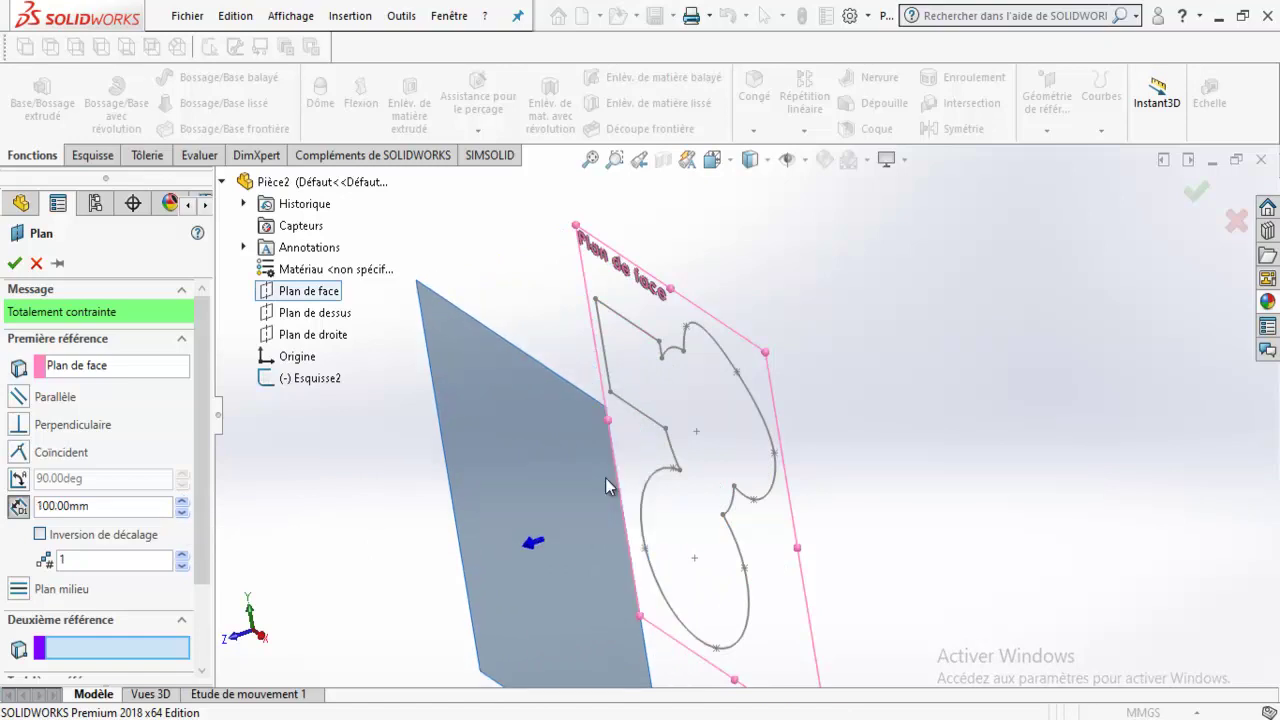
pyautogui.click(183, 503)
pyautogui.click(183, 503)
pyautogui.click(183, 503)
pyautogui.click(30, 263)
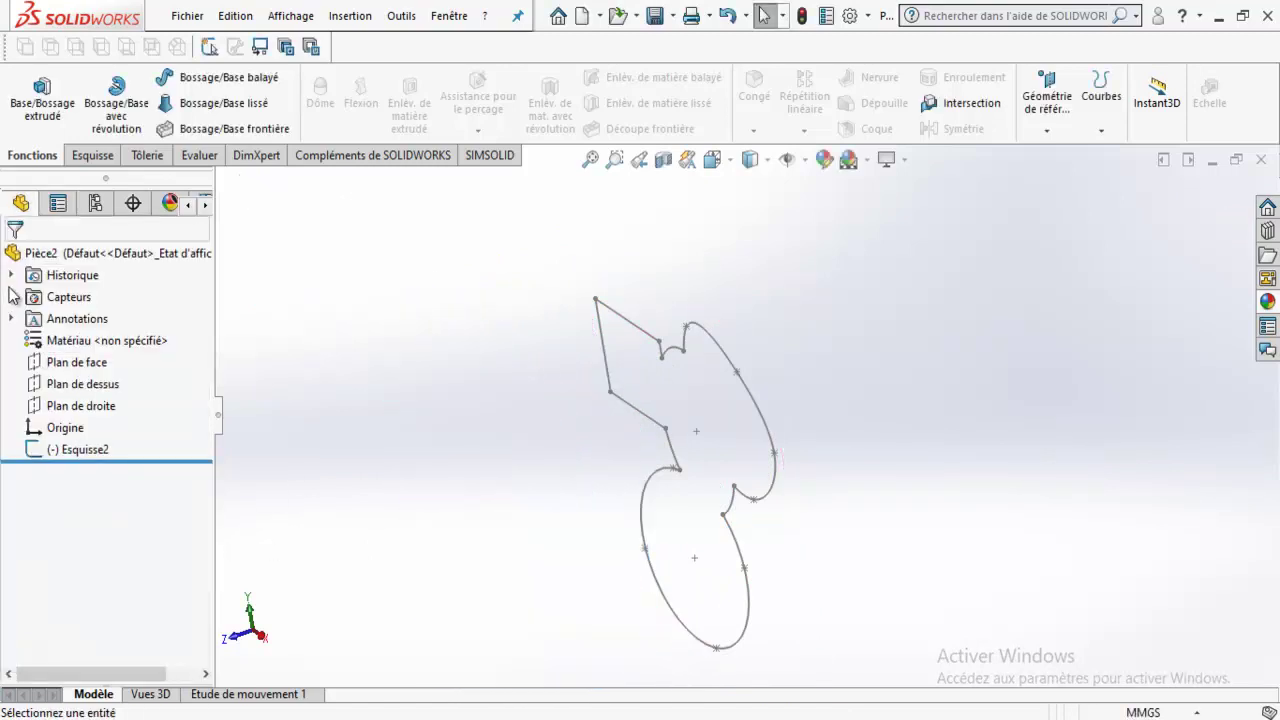
# Create reference plane Plan1 offset 110 mm from Plan de face.
pyautogui.click(1047, 102)
pyautogui.click(1058, 157)
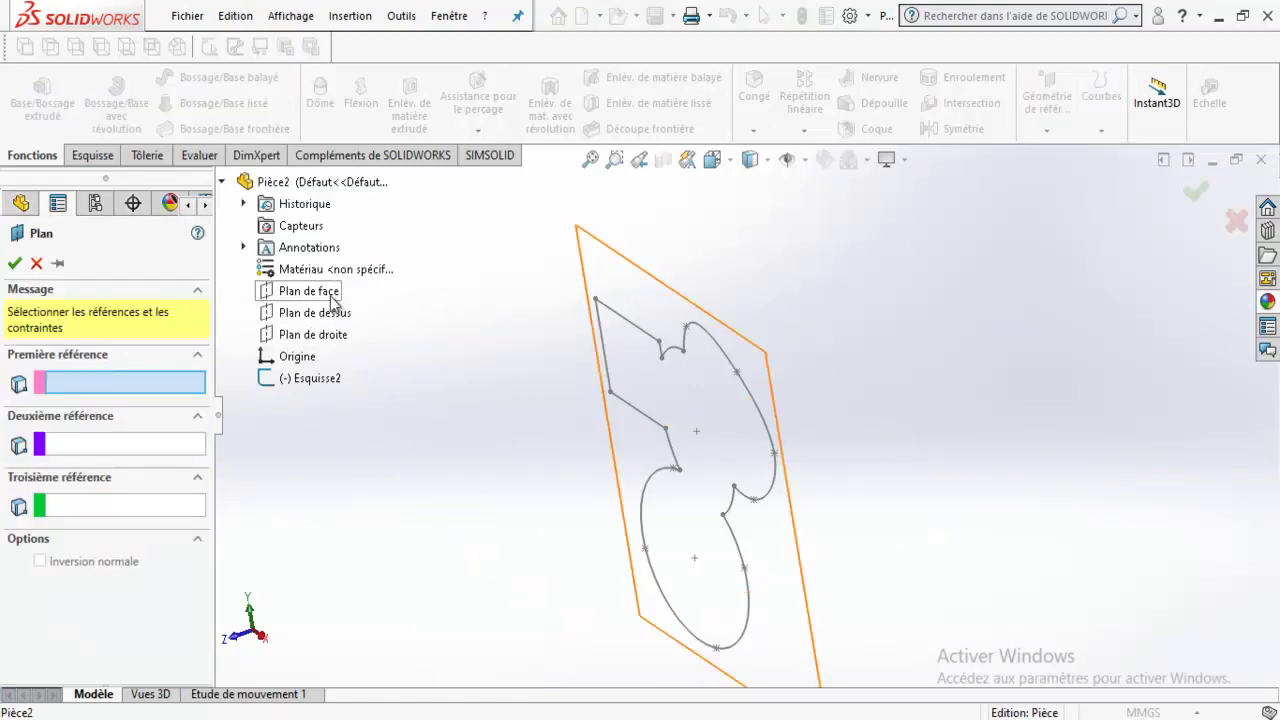
pyautogui.click(331, 299)
pyautogui.click(185, 510)
pyautogui.moveTo(183, 508); pyautogui.dragTo(183, 508)
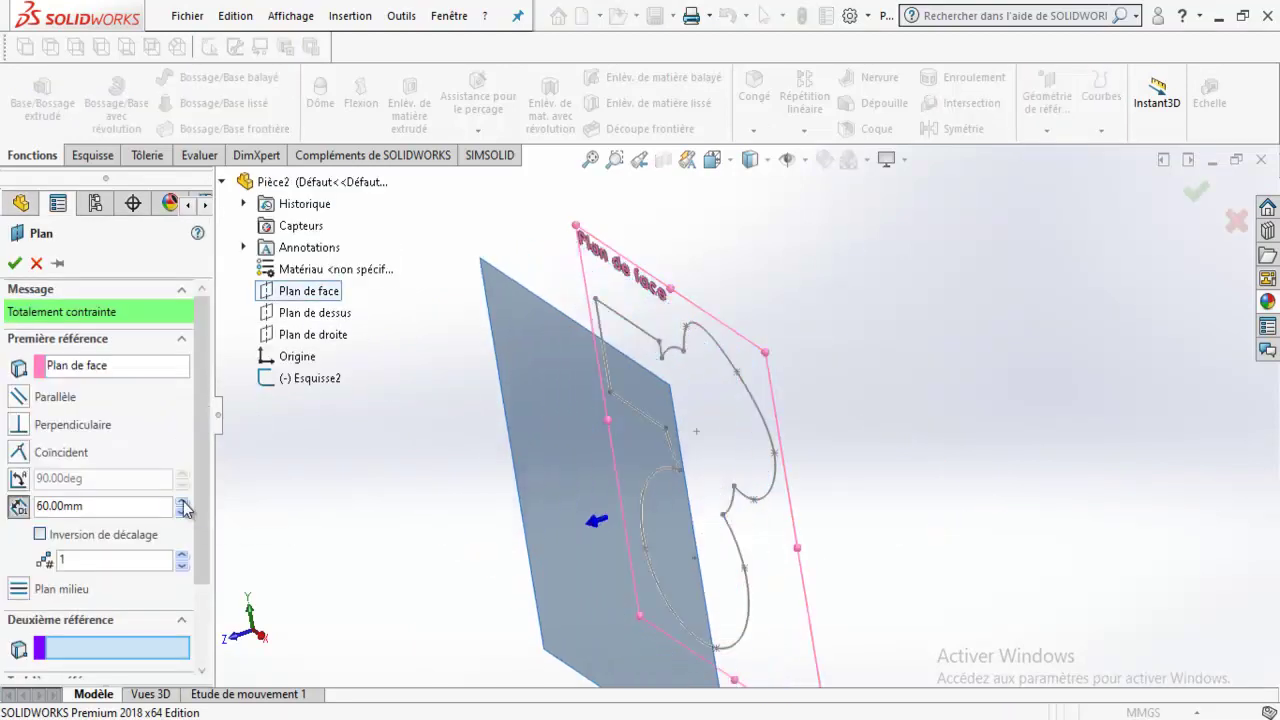
pyautogui.click(15, 263)
pyautogui.moveTo(829, 428); pyautogui.dragTo(787, 396, button='middle')
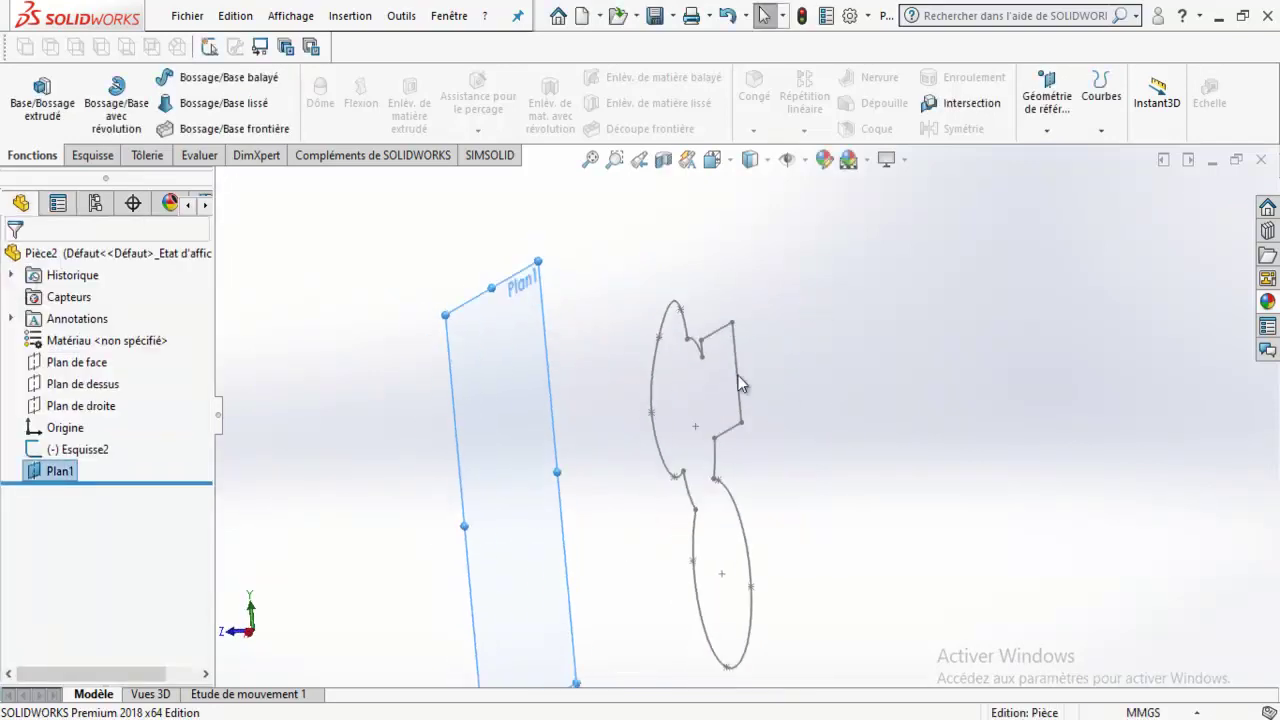
# Rename Plan1 in the tree to 'Plan d'essai'.
pyautogui.moveTo(487, 287); pyautogui.dragTo(506, 283, button='middle')
pyautogui.click(62, 474)
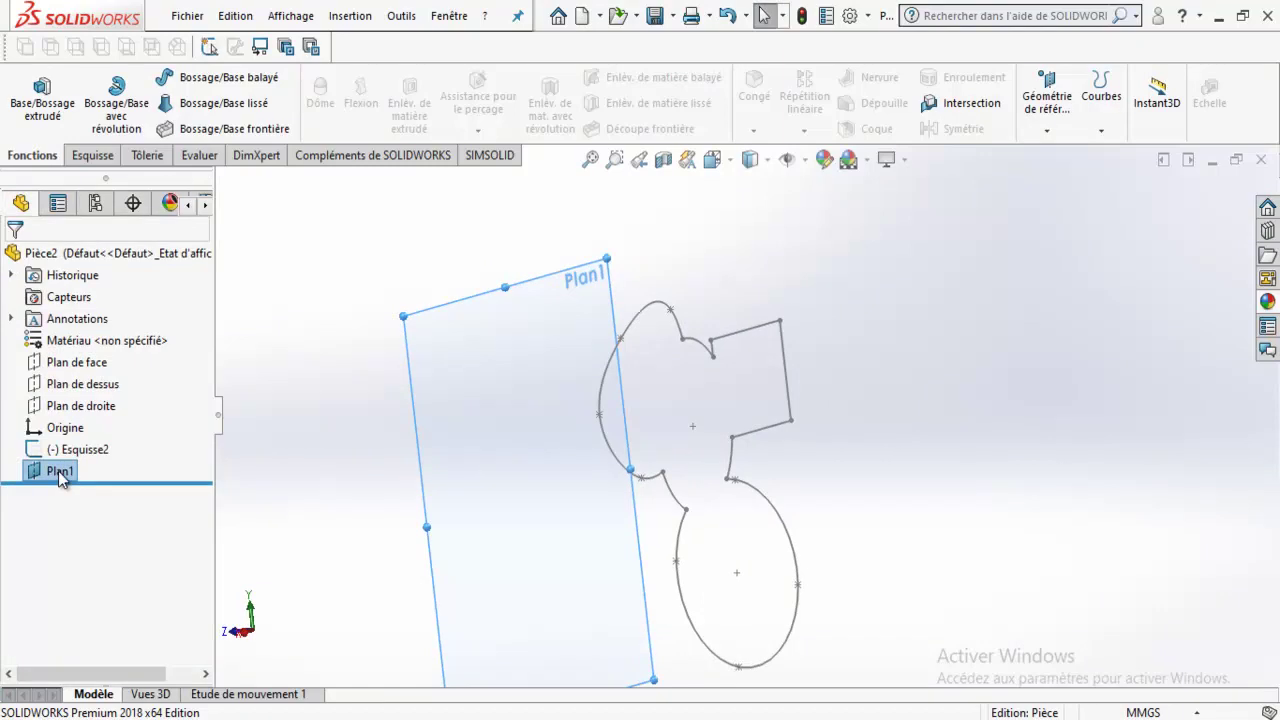
pyautogui.click(62, 472)
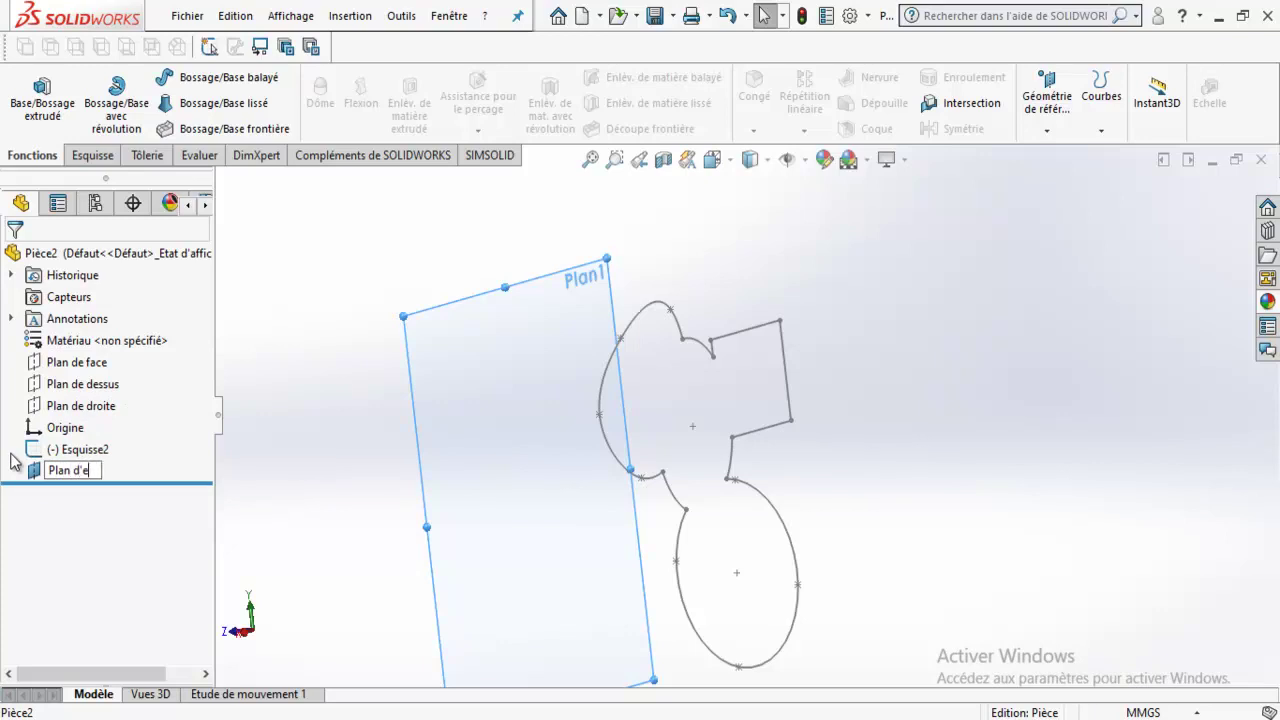
pyautogui.press('Return')
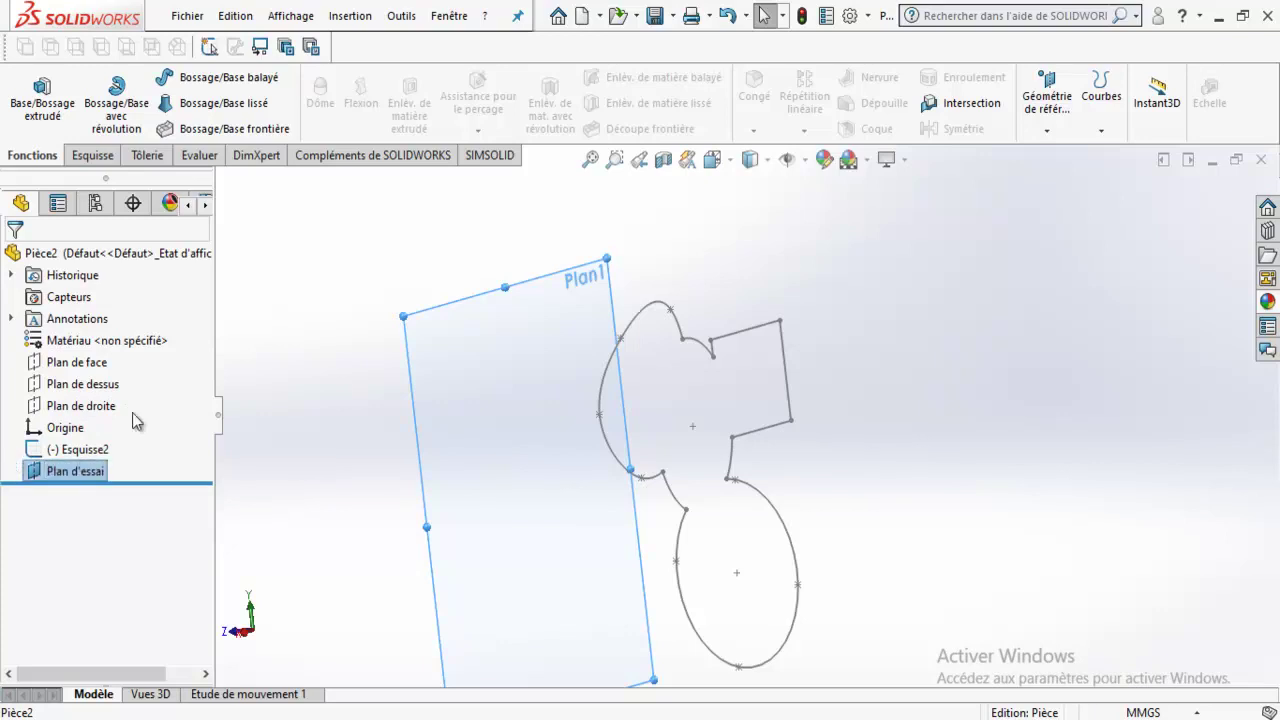
# Highlight the front, top and right planes in turn, then clear the selection.
pyautogui.click(76, 362)
pyautogui.click(92, 384)
pyautogui.click(100, 413)
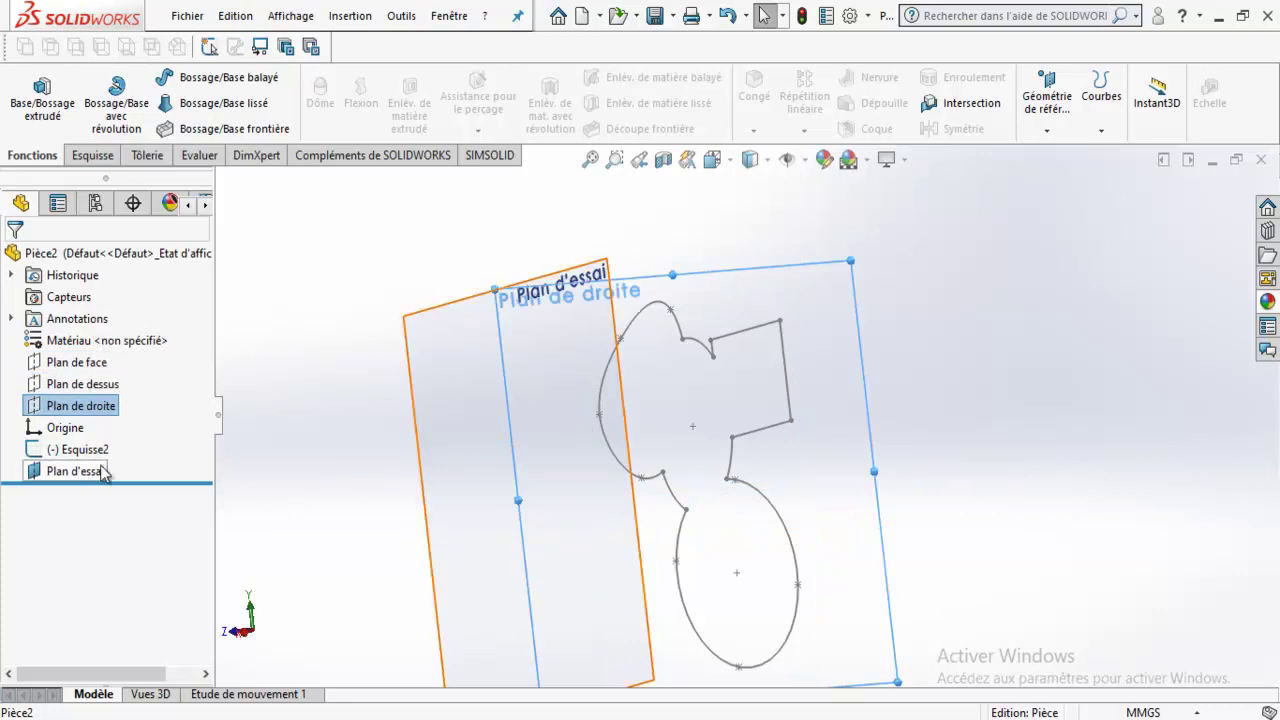
pyautogui.click(352, 335)
# Hide the Plan d'essai plane, then show it again.
pyautogui.click(65, 470)
pyautogui.rightClick(65, 470)
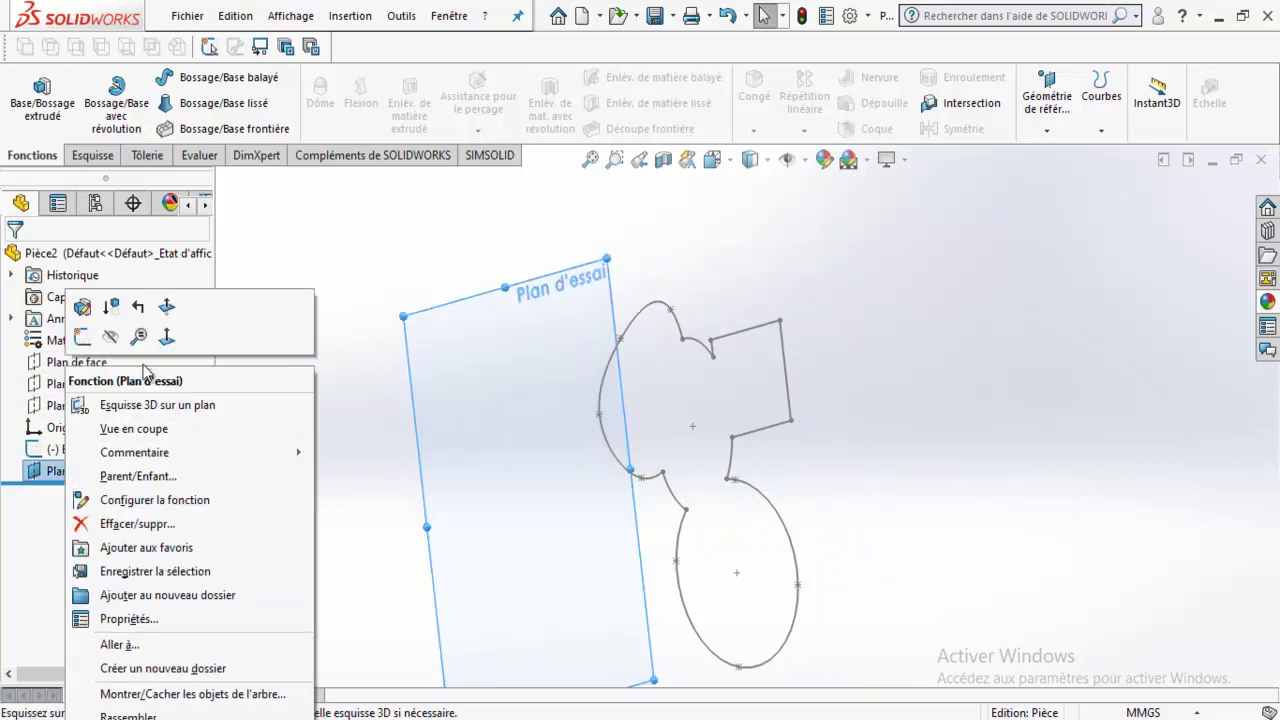
pyautogui.click(113, 340)
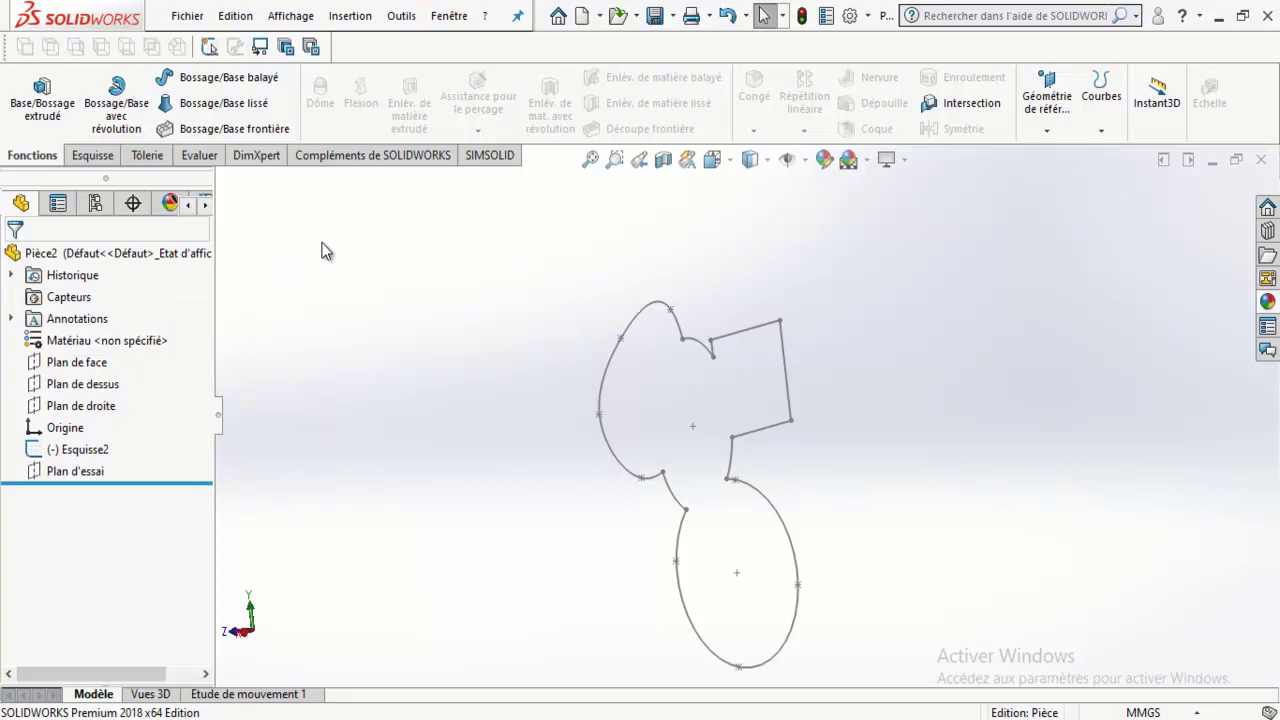
pyautogui.rightClick(60, 470)
pyautogui.click(110, 342)
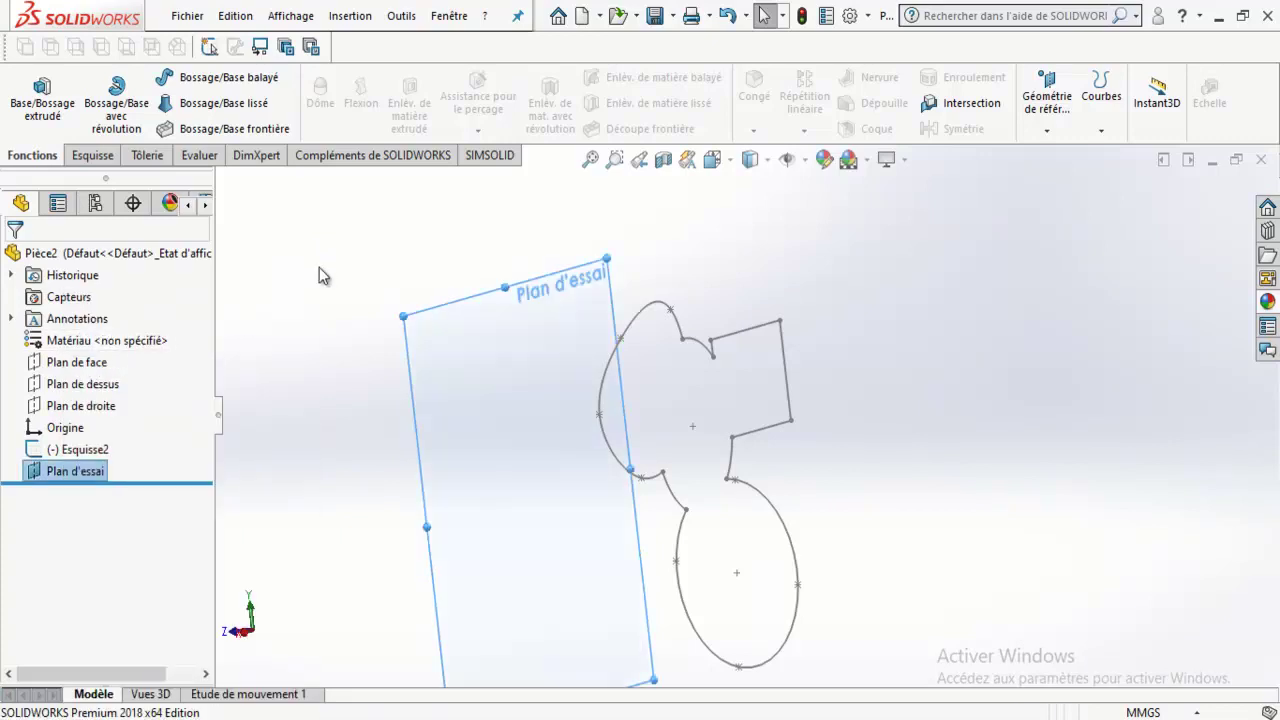
pyautogui.click(335, 303)
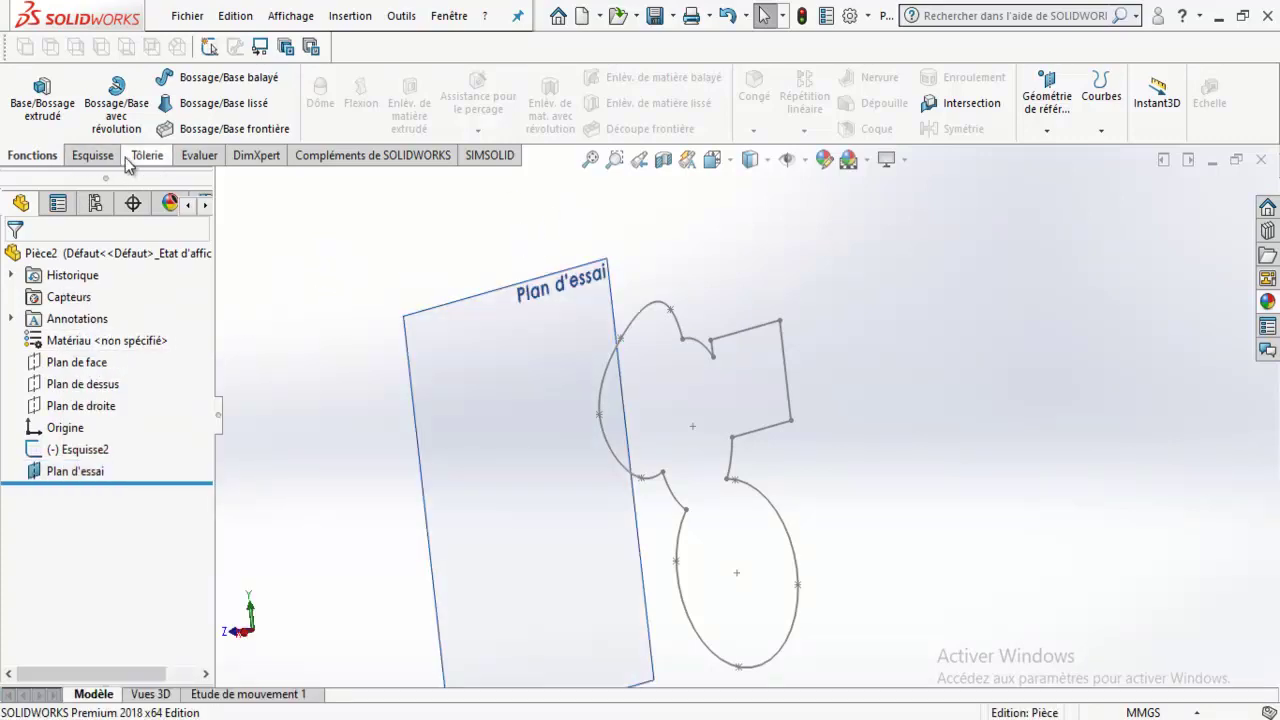
# Bring up the Esquisse tools and rotate the view to an oblique angle.
pyautogui.click(92, 155)
pyautogui.click(350, 130)
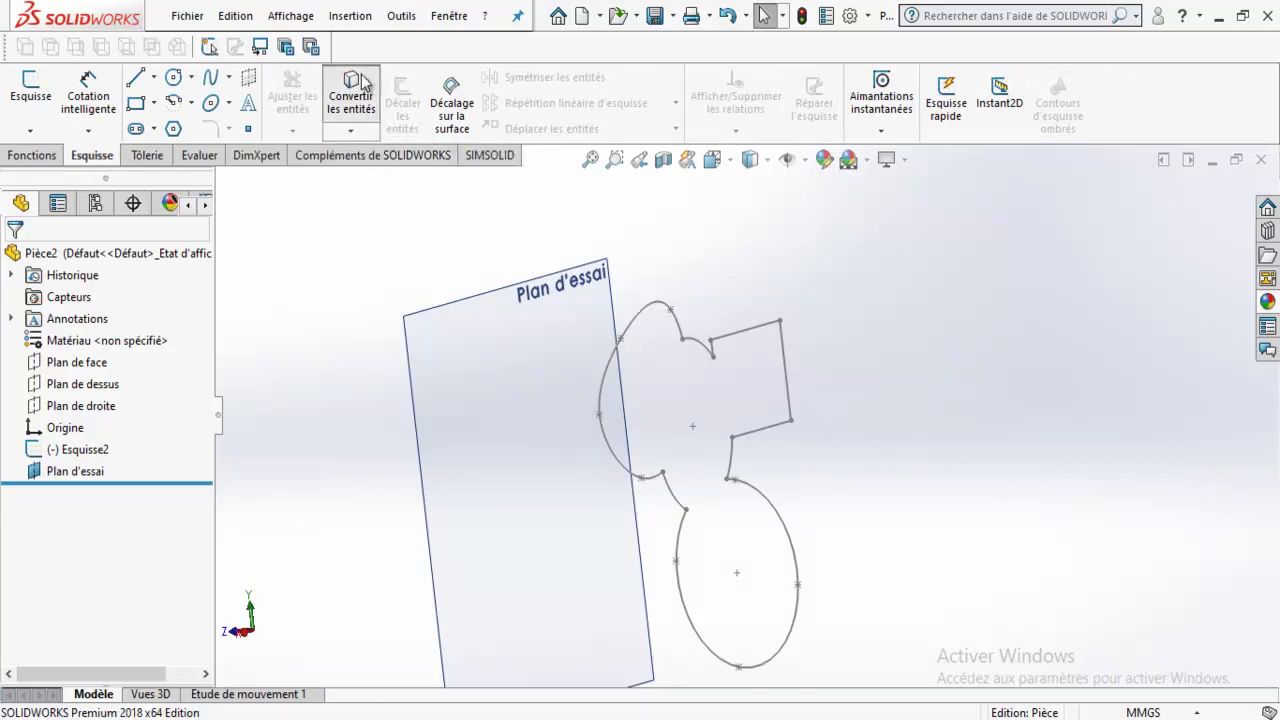
pyautogui.press('Left')
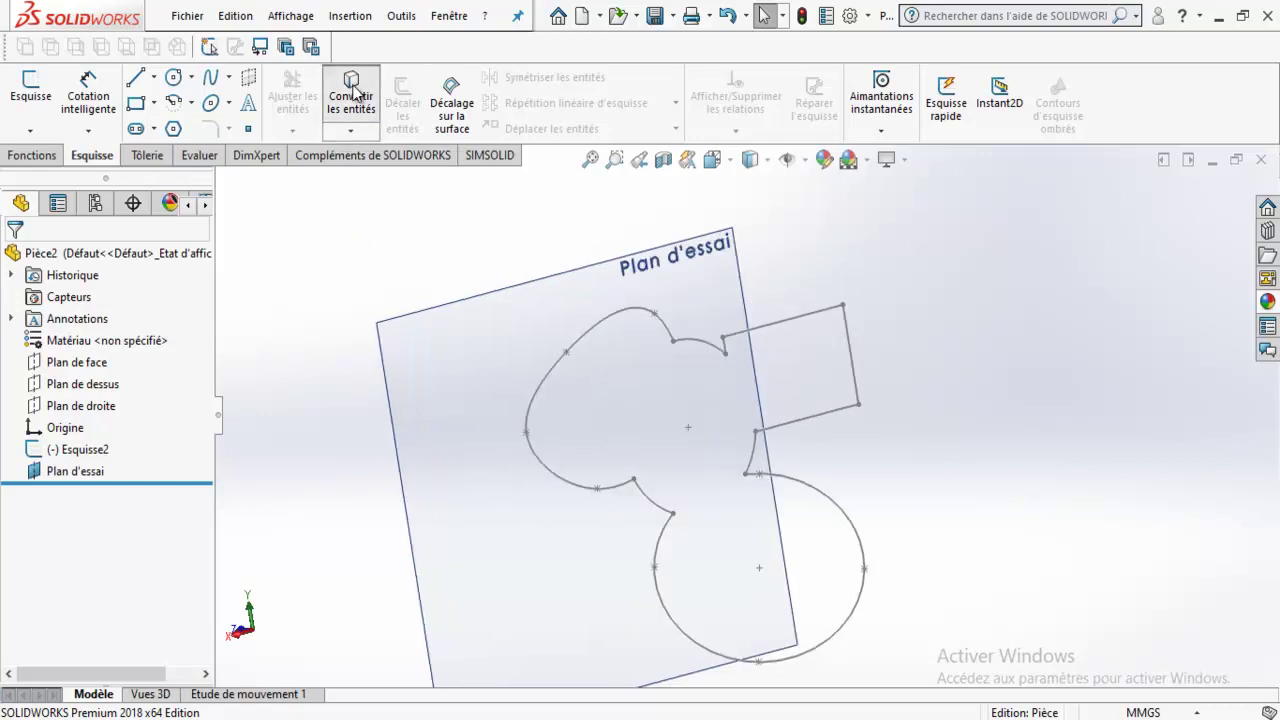
pyautogui.press('Left')
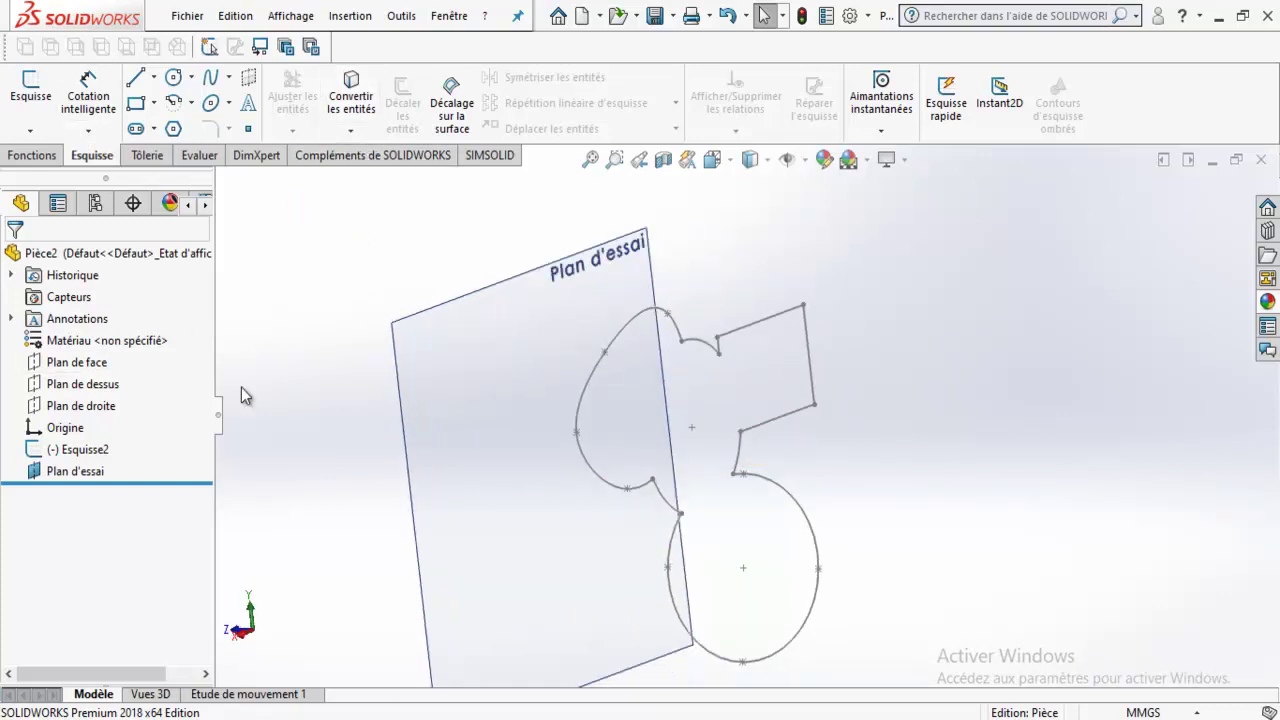
# Start a sketch on Plan d'essai and convert three outline lines into it.
pyautogui.rightClick(70, 472)
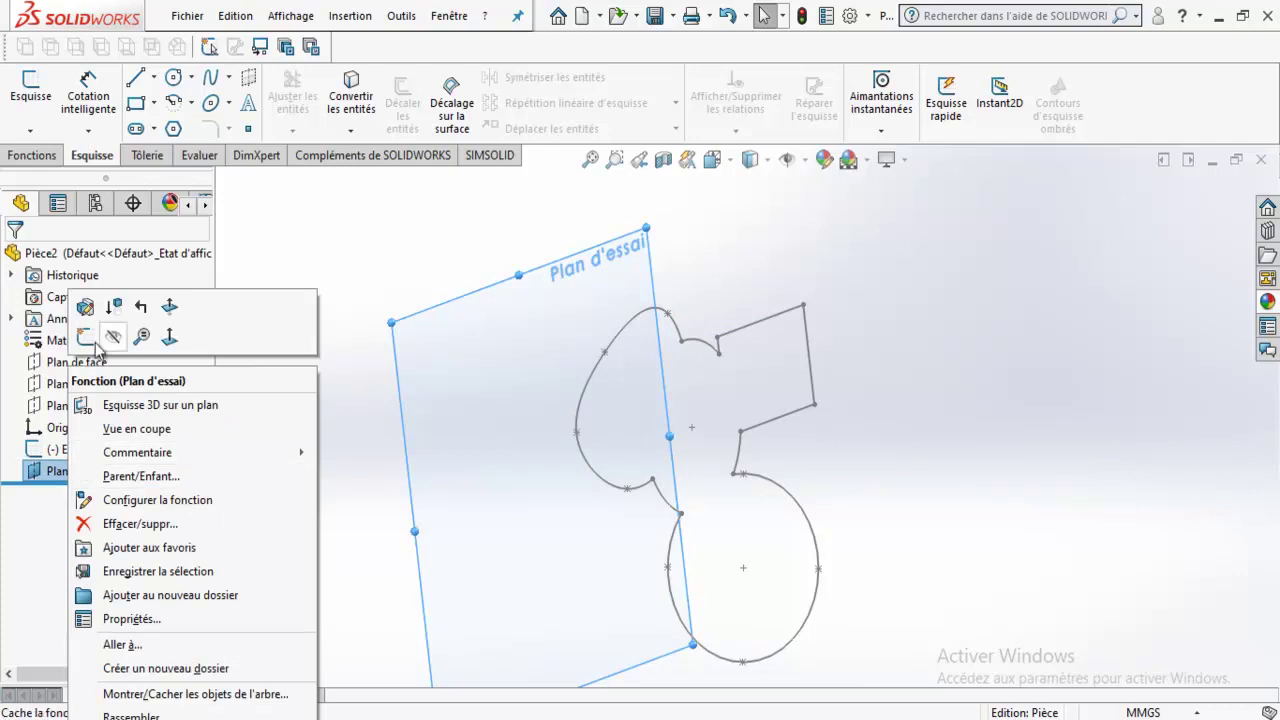
pyautogui.click(84, 337)
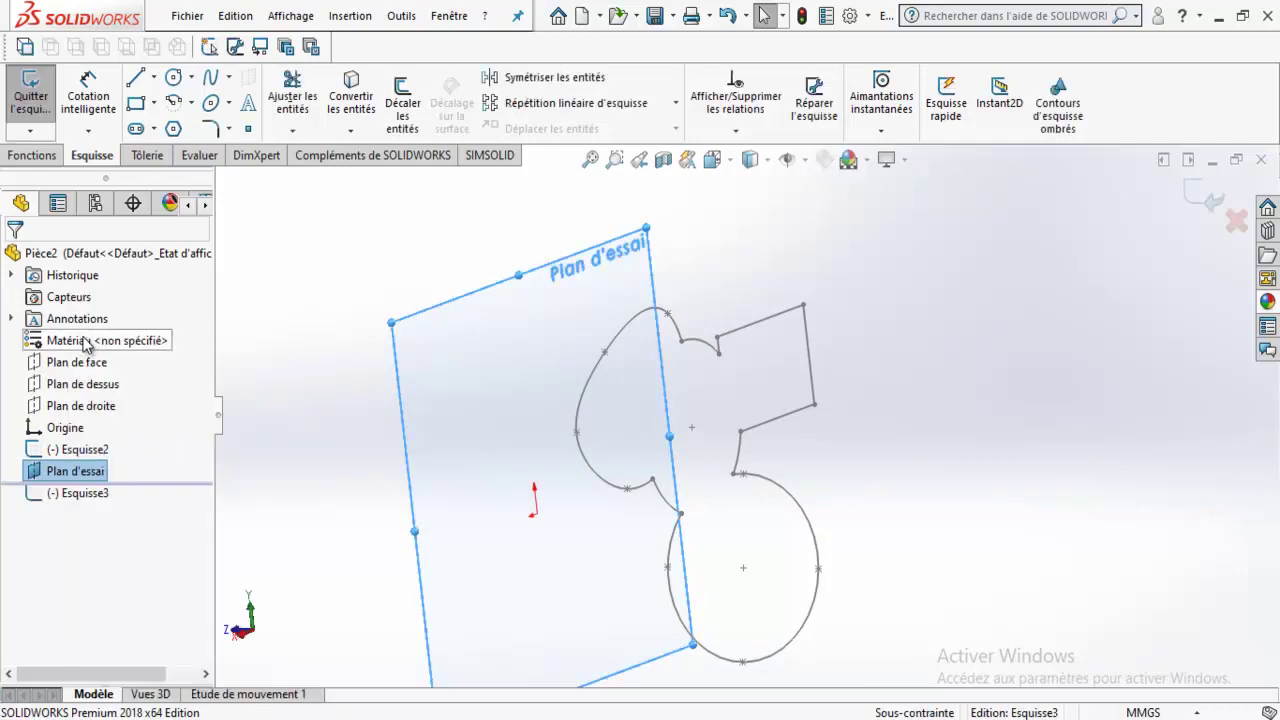
pyautogui.click(357, 102)
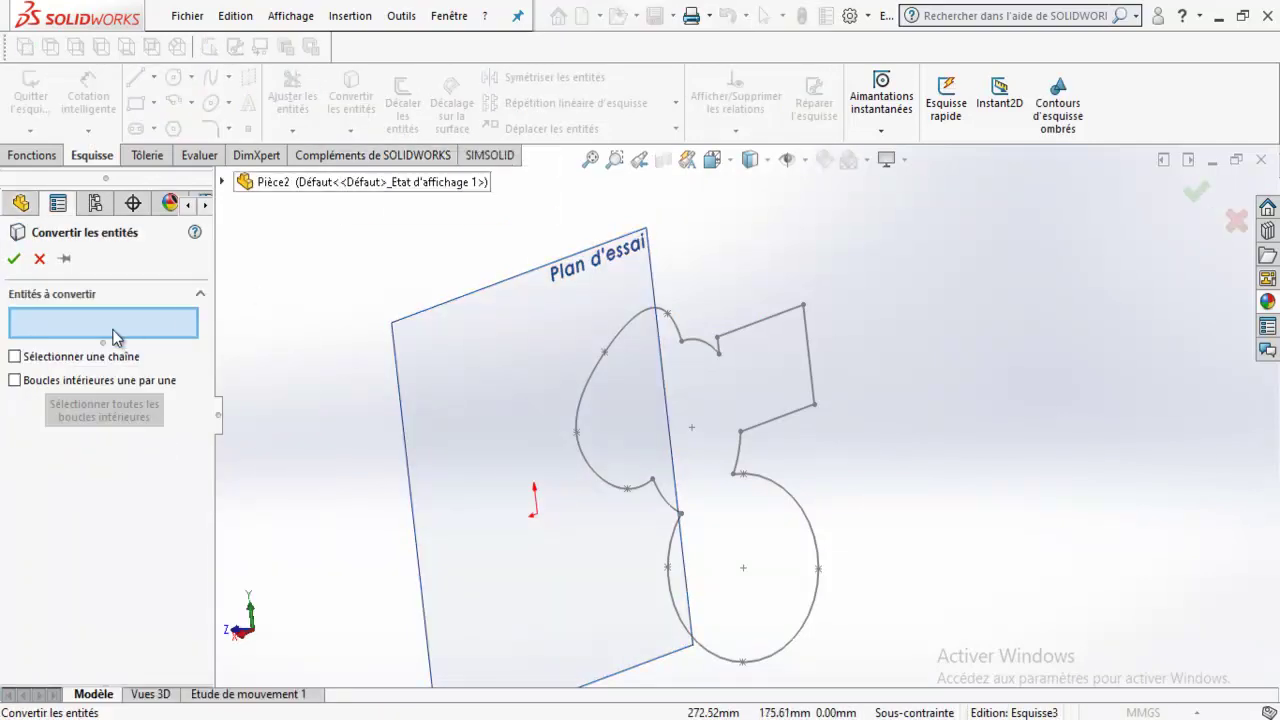
pyautogui.click(762, 324)
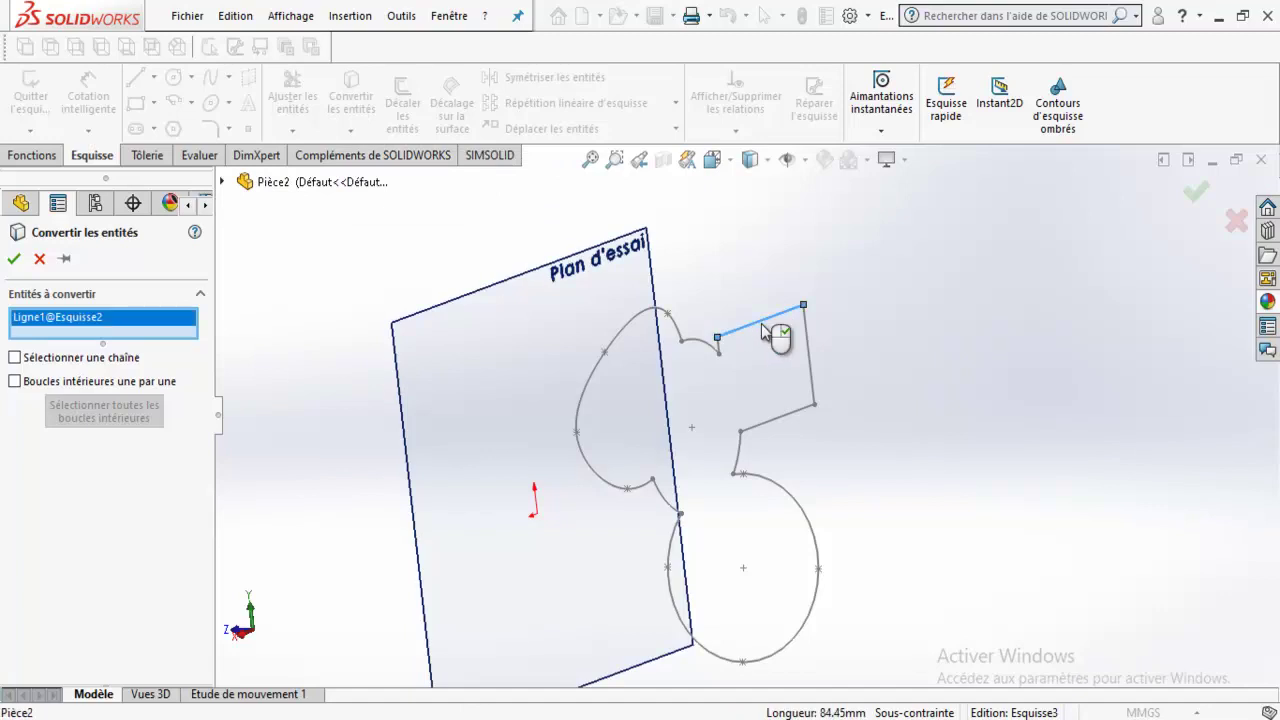
pyautogui.click(813, 378)
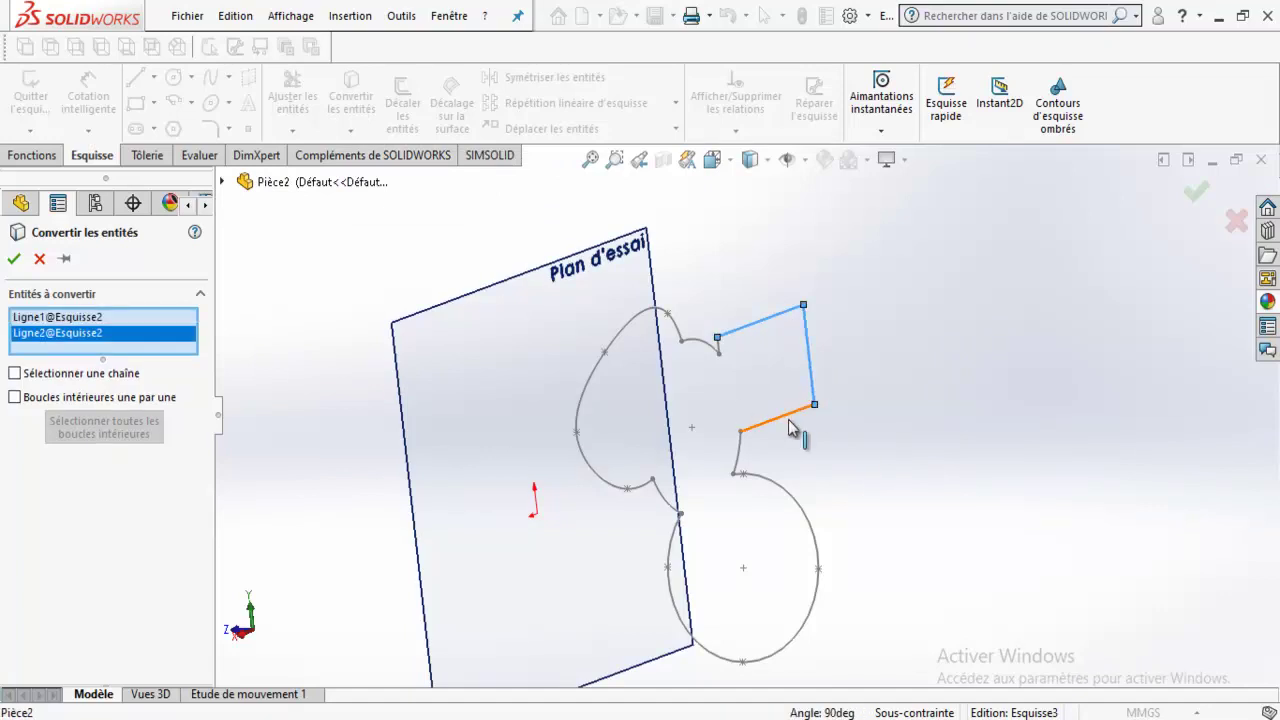
pyautogui.click(787, 414)
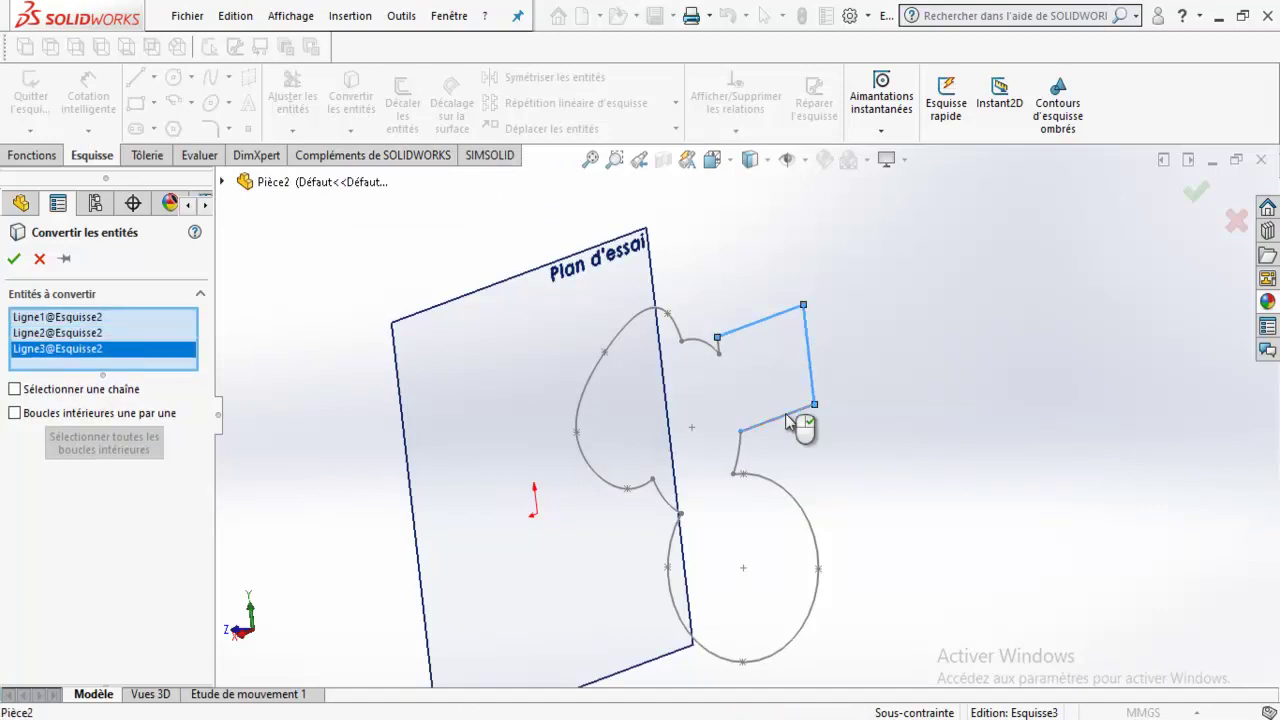
pyautogui.click(14, 260)
# Undo the converted lines, convert the spline and three arcs, then undo those too.
pyautogui.moveTo(870, 410)
pyautogui.mouseDown(button='middle')
pyautogui.moveTo(881, 400)
pyautogui.moveTo(923, 443)
pyautogui.mouseUp(button='middle')
pyautogui.click(733, 18)
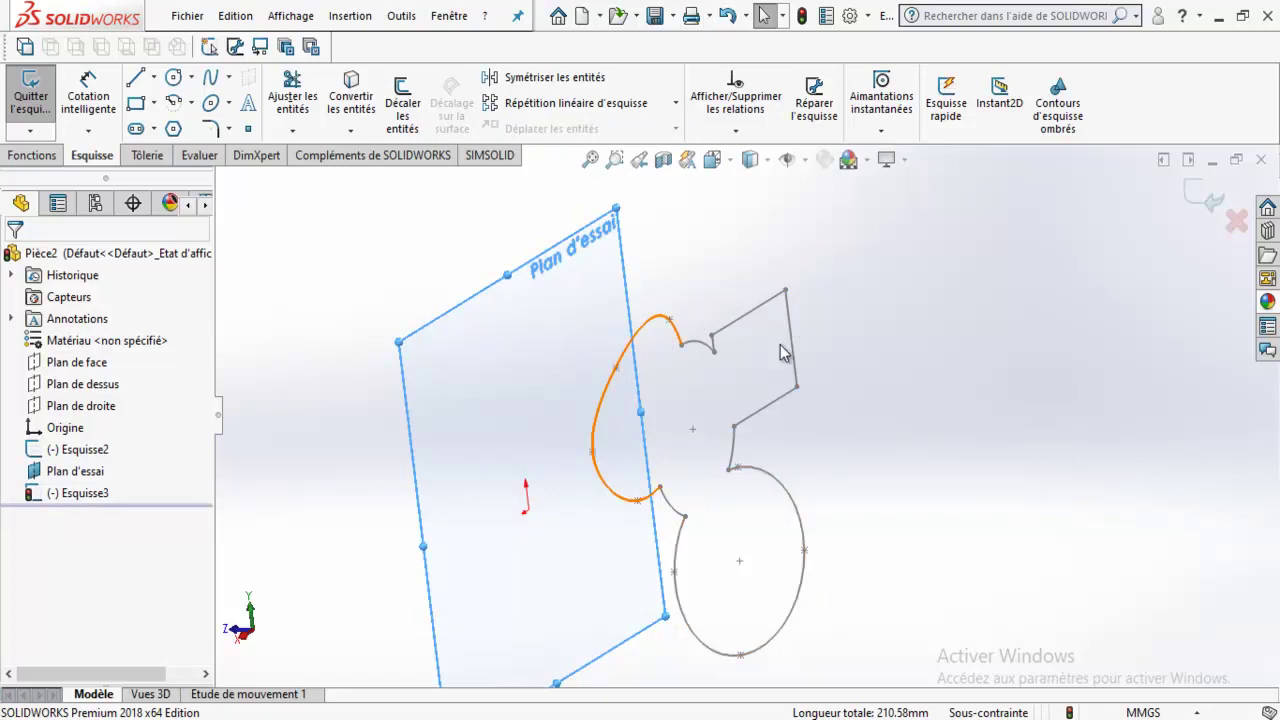
pyautogui.click(352, 100)
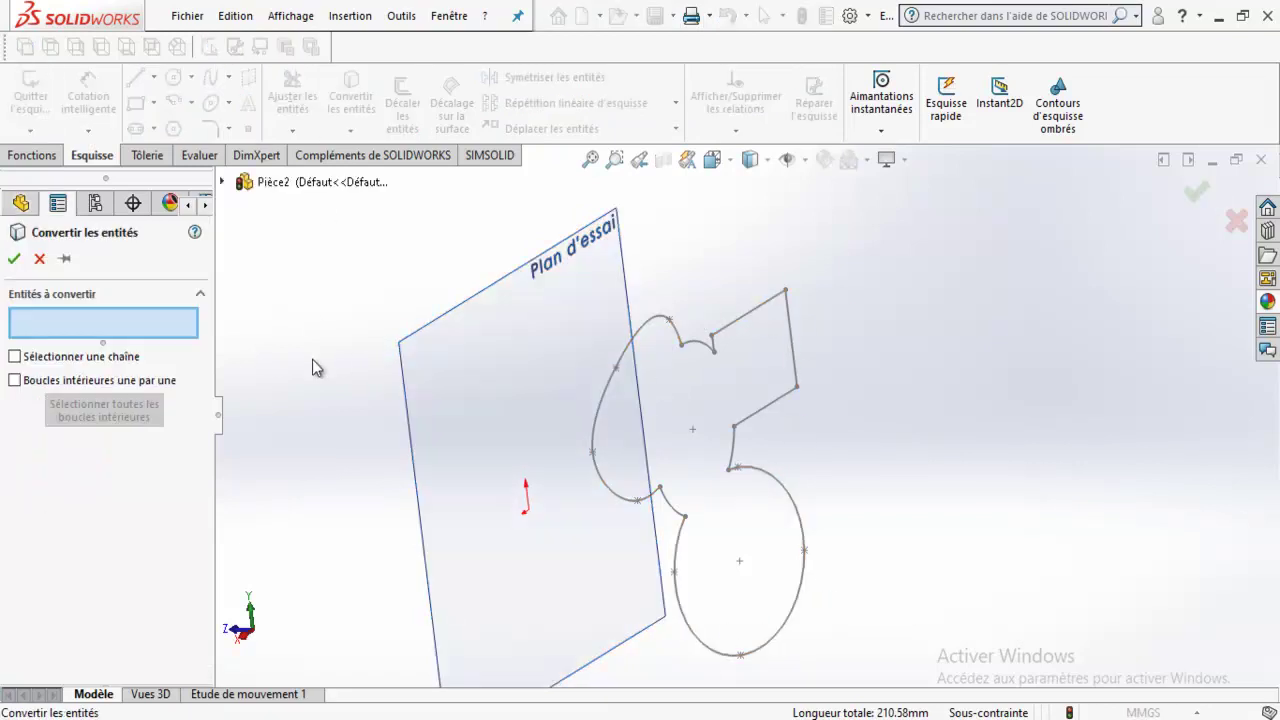
pyautogui.click(660, 343)
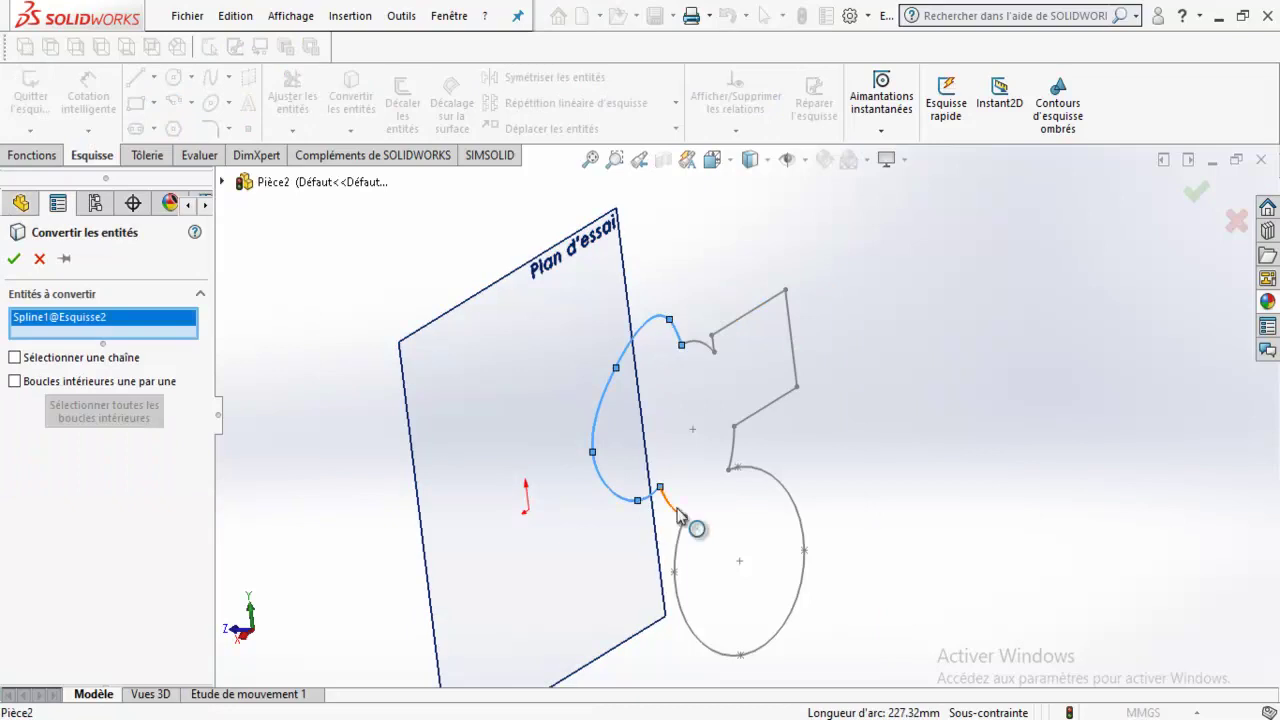
pyautogui.click(675, 505)
pyautogui.click(734, 455)
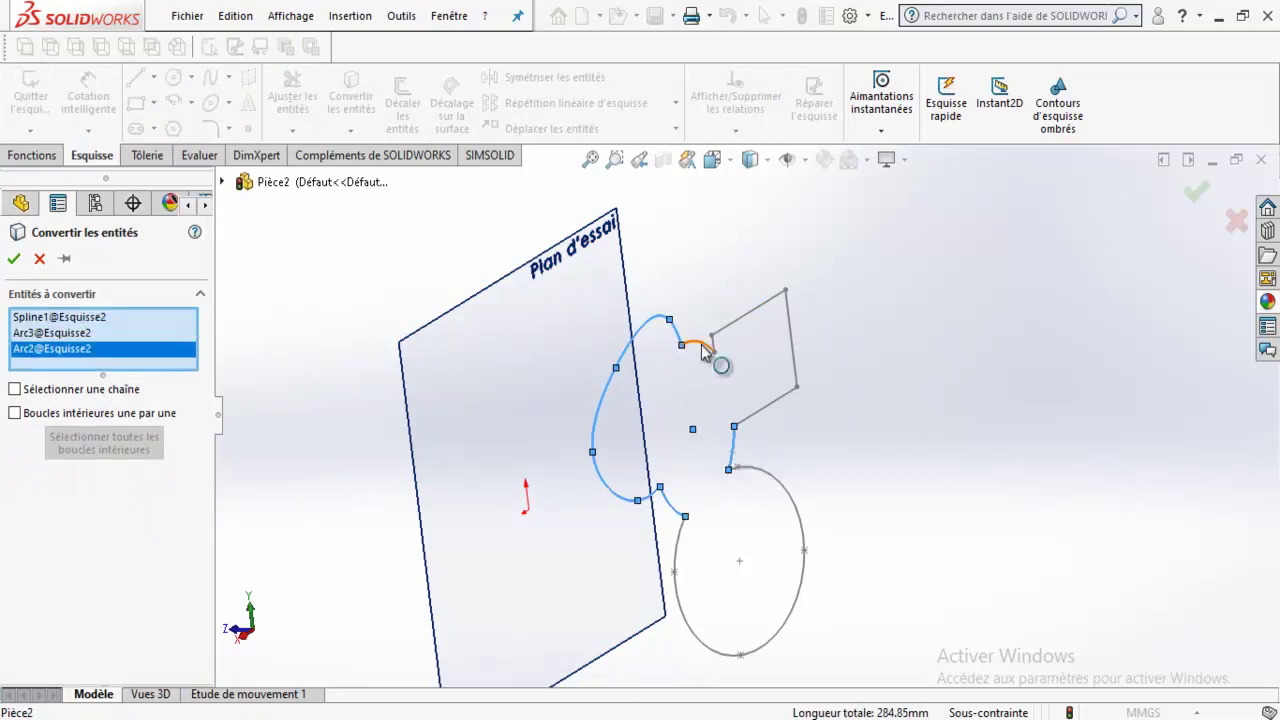
pyautogui.click(703, 348)
pyautogui.click(14, 259)
pyautogui.moveTo(543, 486)
pyautogui.mouseDown(button='middle')
pyautogui.moveTo(486, 423)
pyautogui.moveTo(507, 480)
pyautogui.mouseUp(button='middle')
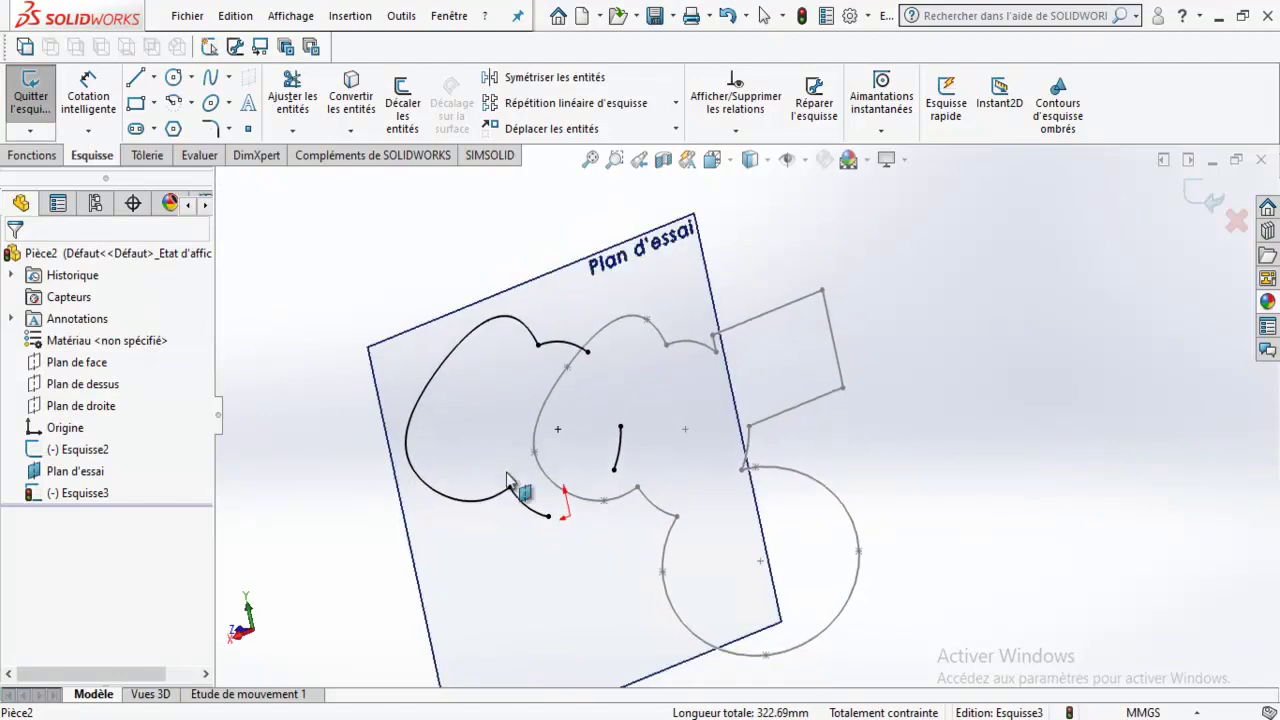
pyautogui.click(727, 17)
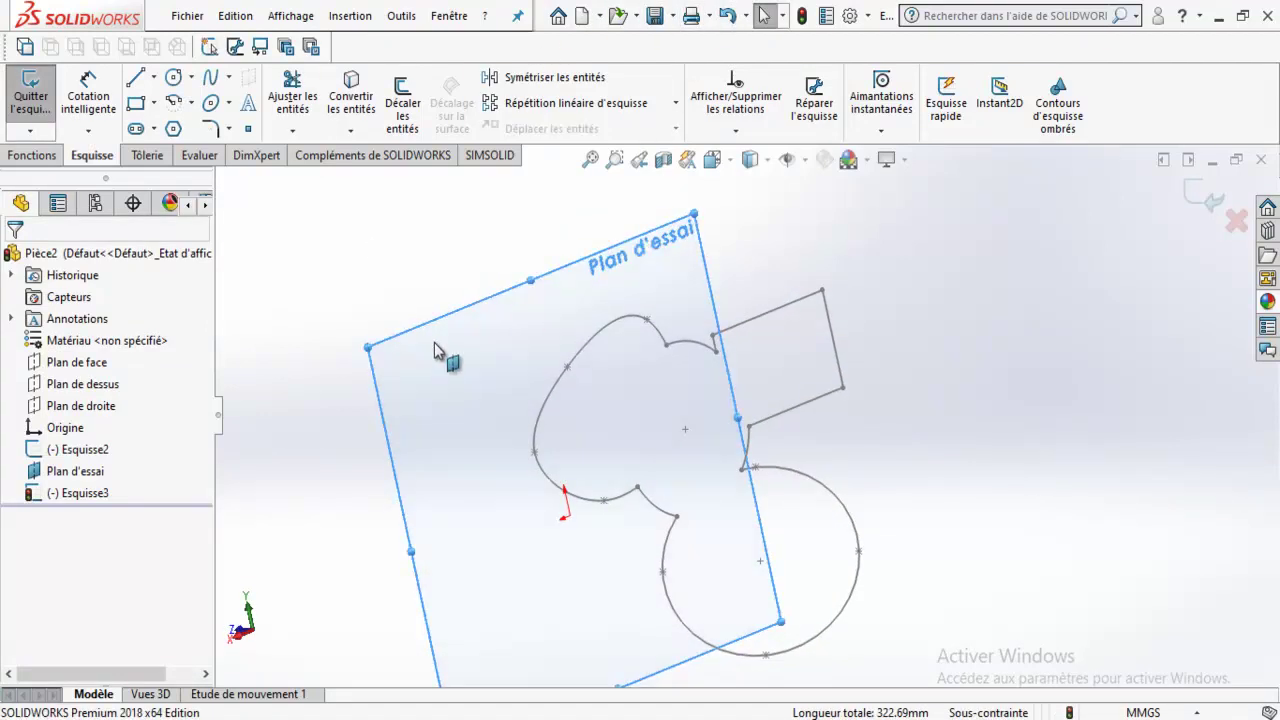
# Leave the empty sketch and start a new sketch on Plan d'essai.
pyautogui.click(1194, 183)
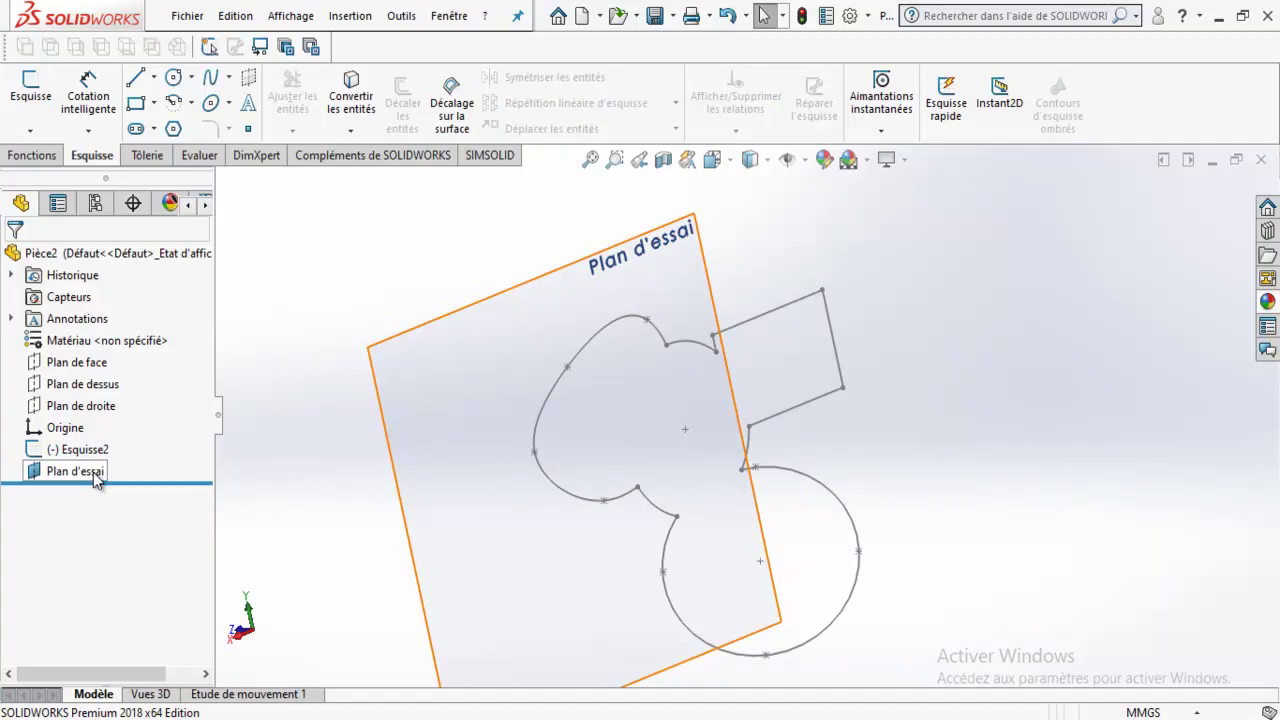
pyautogui.rightClick(95, 477)
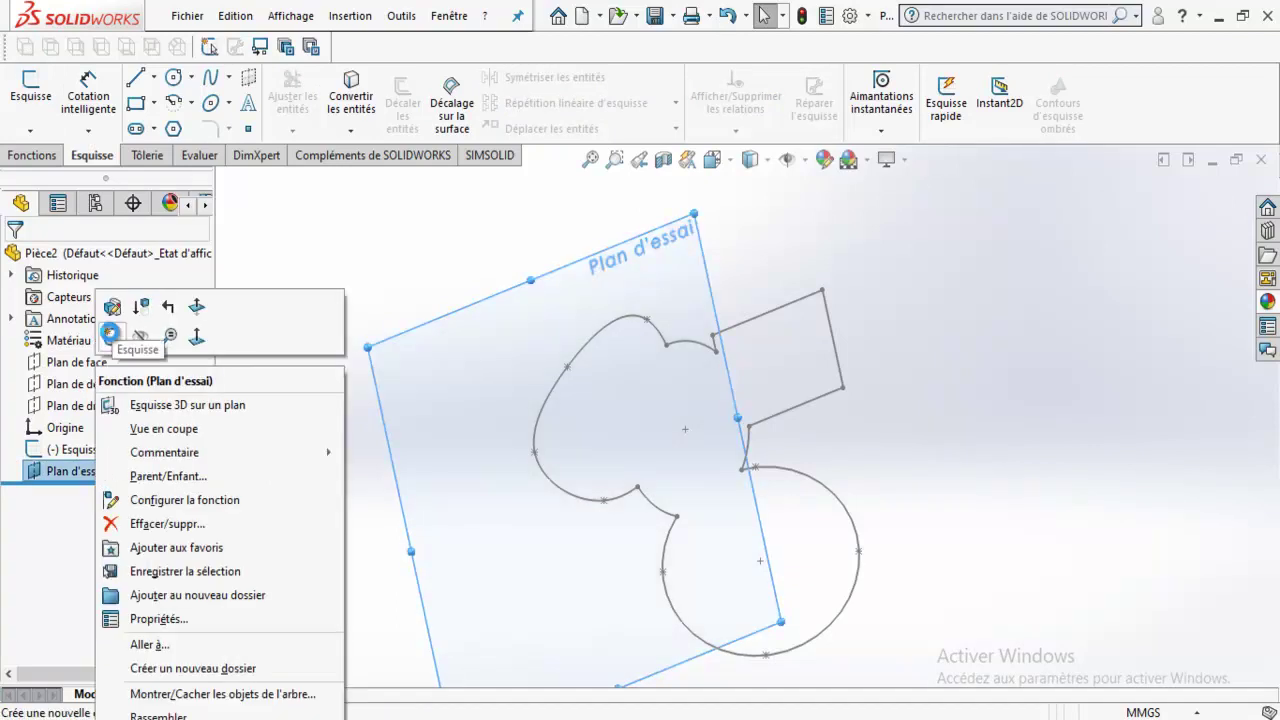
pyautogui.click(110, 333)
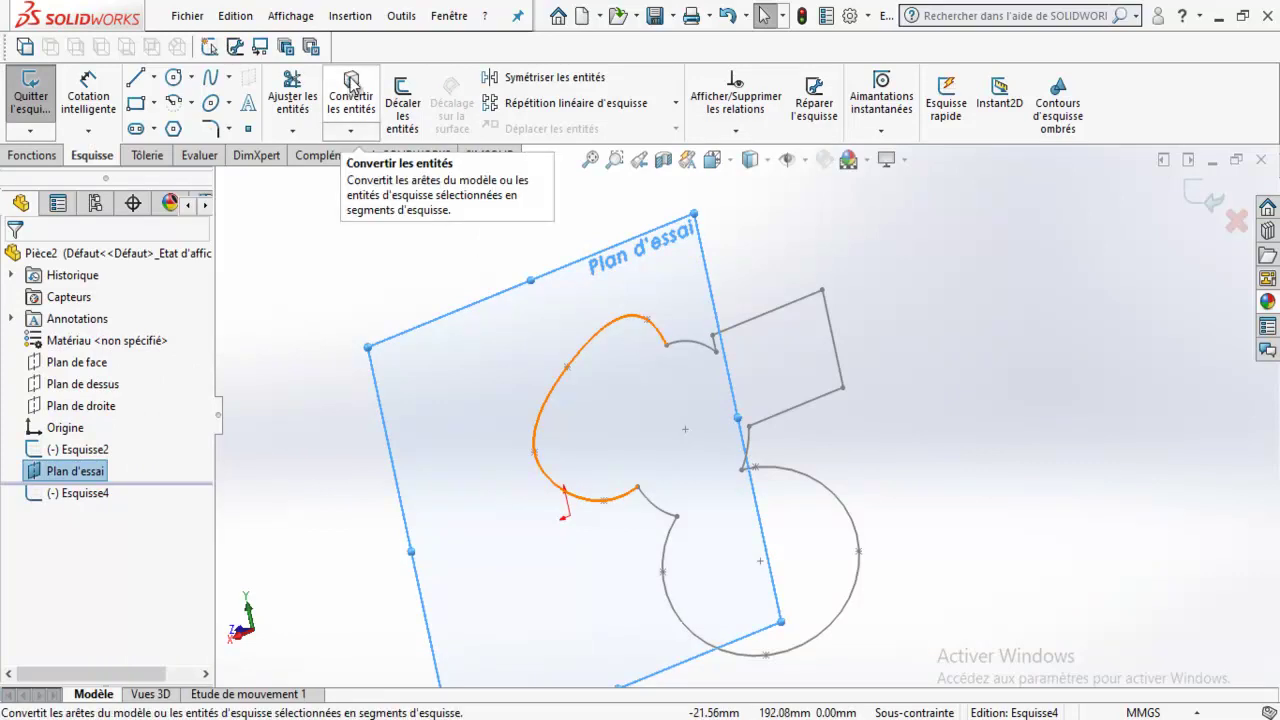
# Convert the whole outline (spline, lines, arcs and circle) into the new sketch.
pyautogui.click(352, 80)
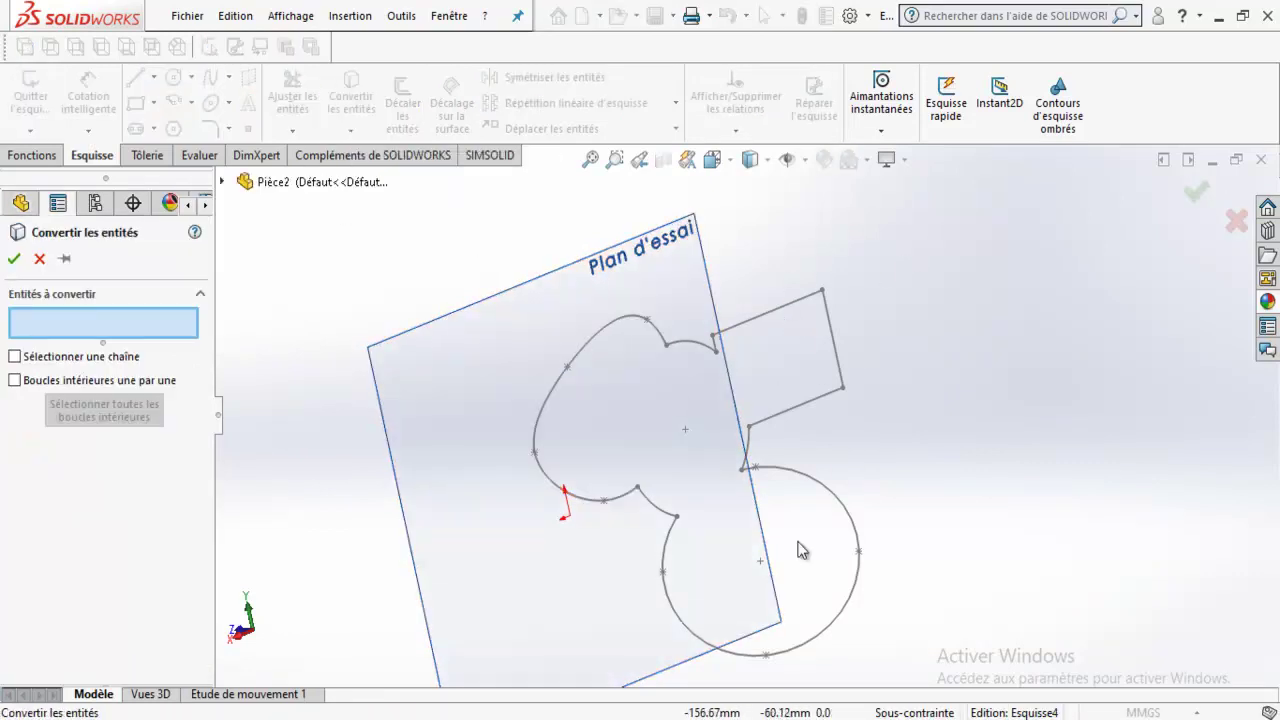
pyautogui.click(562, 382)
pyautogui.click(703, 350)
pyautogui.click(715, 342)
pyautogui.click(750, 320)
pyautogui.click(838, 340)
pyautogui.click(828, 396)
pyautogui.click(748, 440)
pyautogui.click(665, 515)
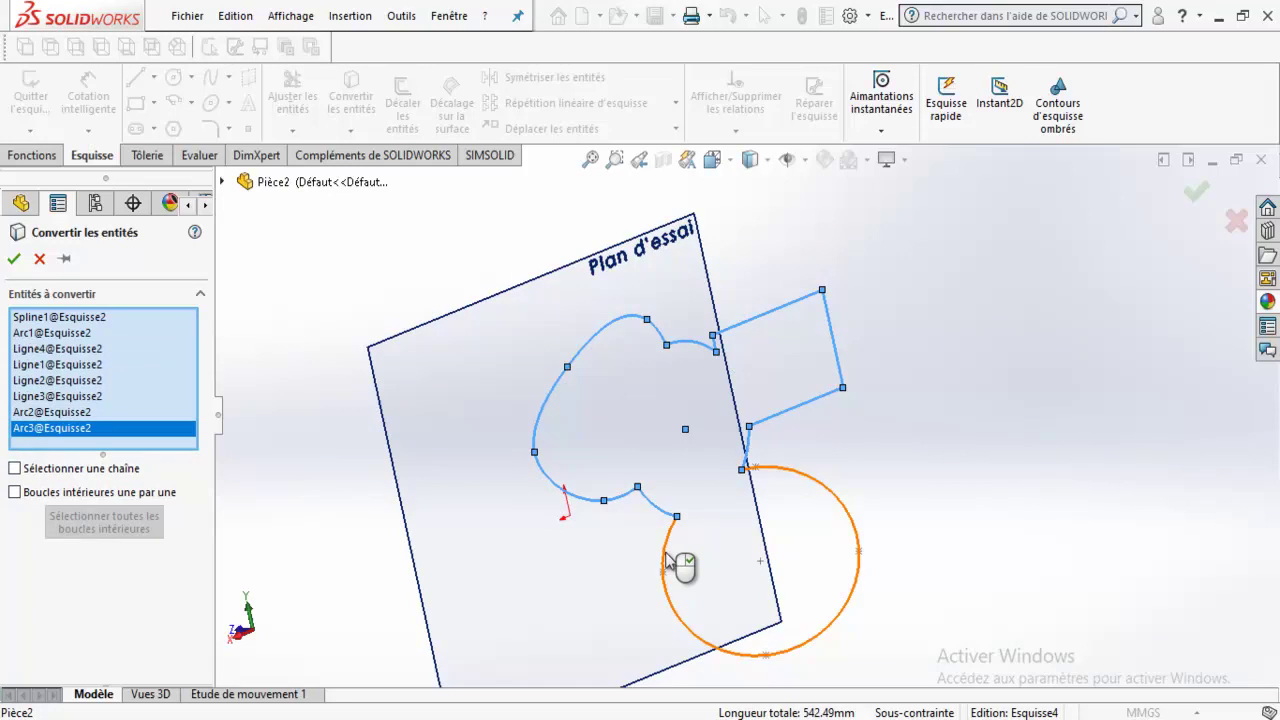
pyautogui.click(678, 565)
pyautogui.click(14, 258)
pyautogui.moveTo(430, 360)
pyautogui.mouseDown(button='middle')
pyautogui.moveTo(497, 371)
pyautogui.moveTo(571, 414)
pyautogui.mouseUp(button='middle')
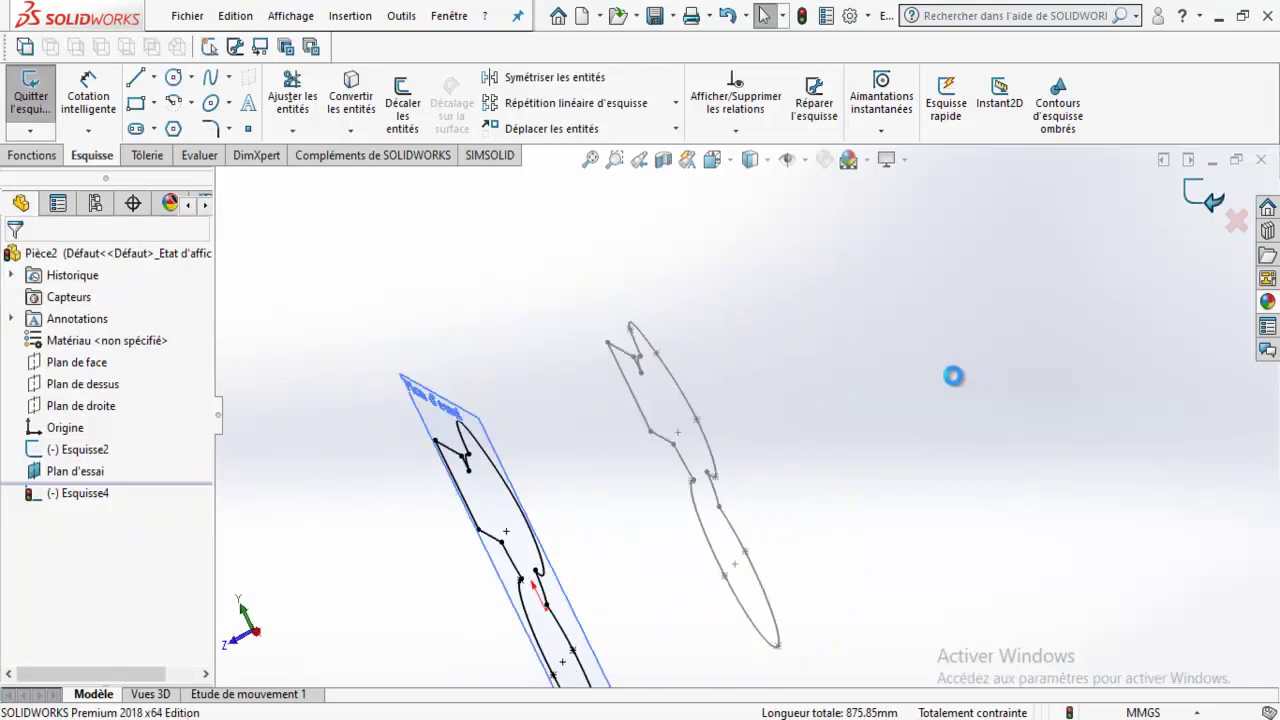
pyautogui.moveTo(837, 400)
pyautogui.mouseDown(button='middle')
pyautogui.moveTo(797, 566)
pyautogui.moveTo(903, 470)
pyautogui.mouseUp(button='middle')
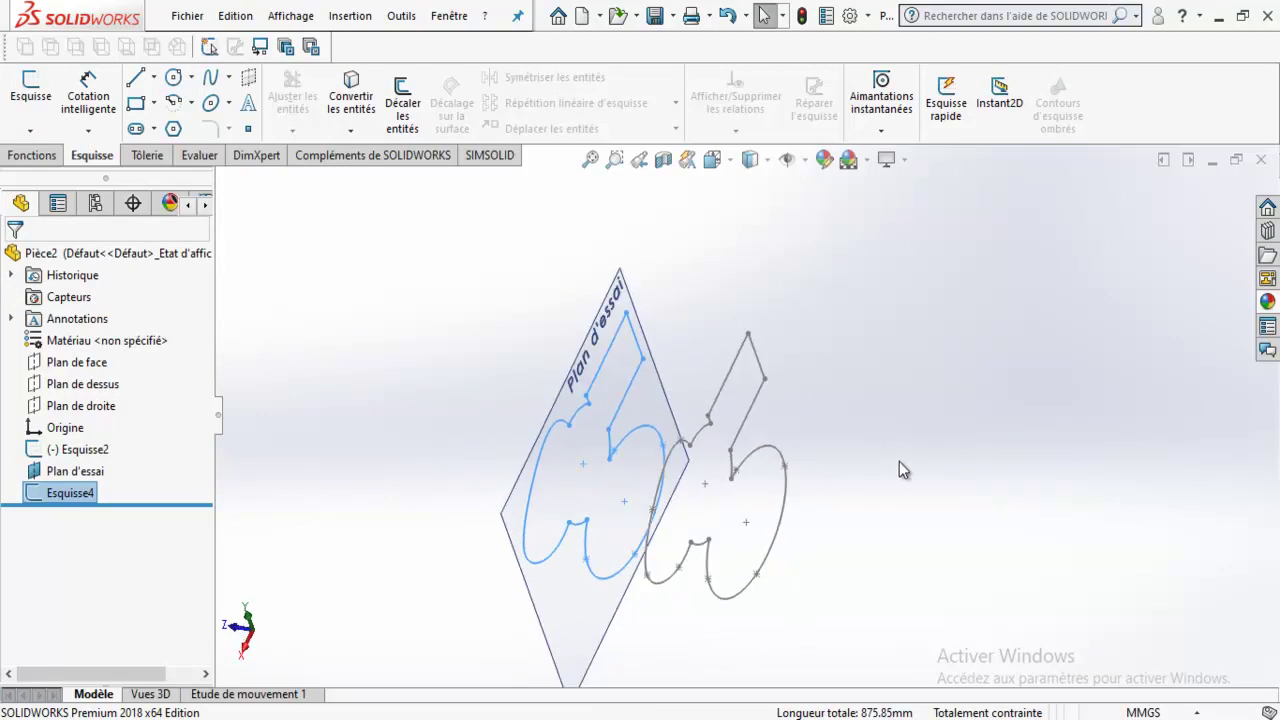
# Delete Esquisse4, Plan d'essai and Esquisse2, confirming each deletion.
pyautogui.press('Return')
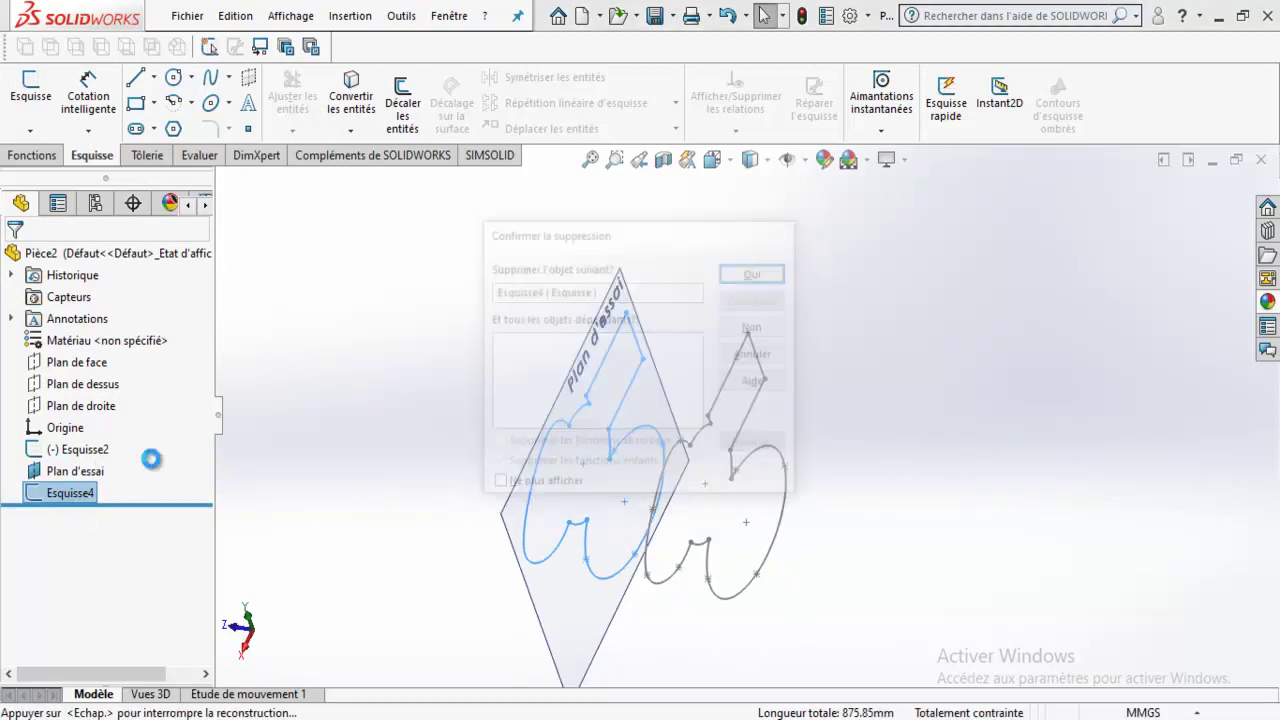
pyautogui.click(80, 472)
pyautogui.press('Delete')
pyautogui.click(75, 449)
pyautogui.press('Delete')
pyautogui.press('Return')
# Start a new sketch on Plan de face with the rectangle tool.
pyautogui.click(86, 364)
pyautogui.click(99, 332)
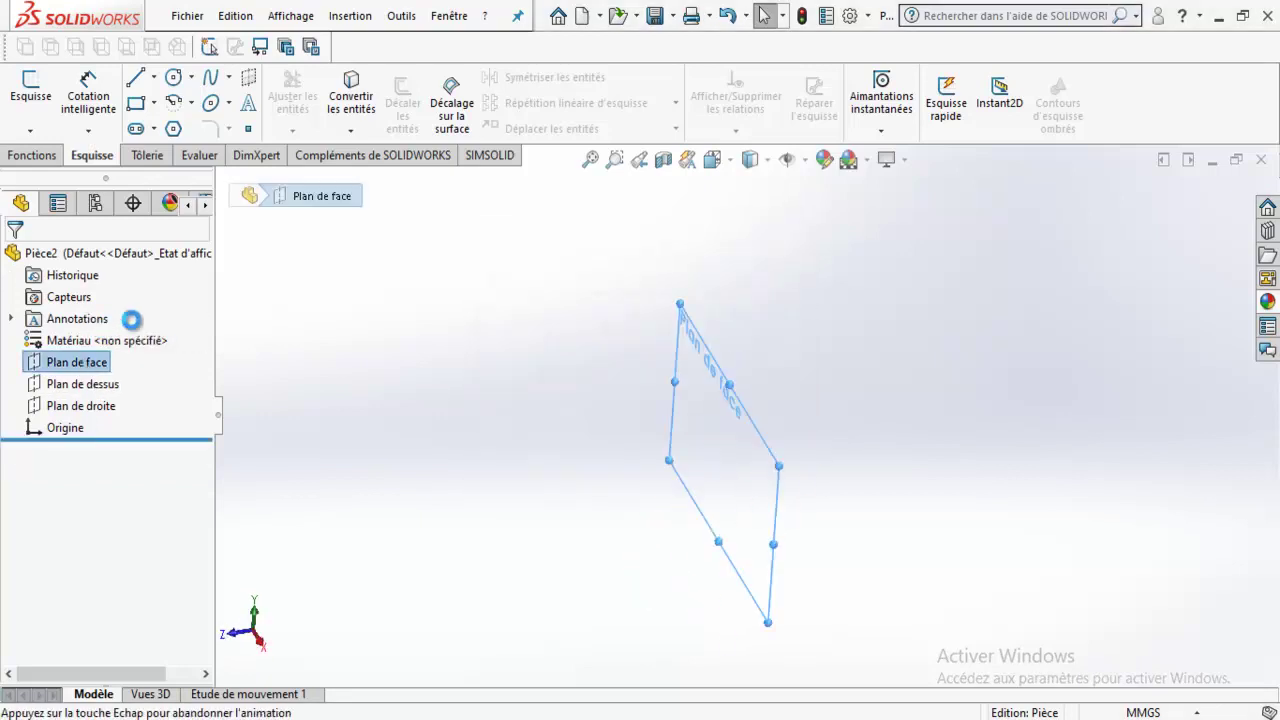
pyautogui.click(136, 102)
# Draw a rectangle from the origin and extrude it into the box Boss.-Extru.1.
pyautogui.click(747, 414)
pyautogui.click(484, 263)
pyautogui.click(15, 156)
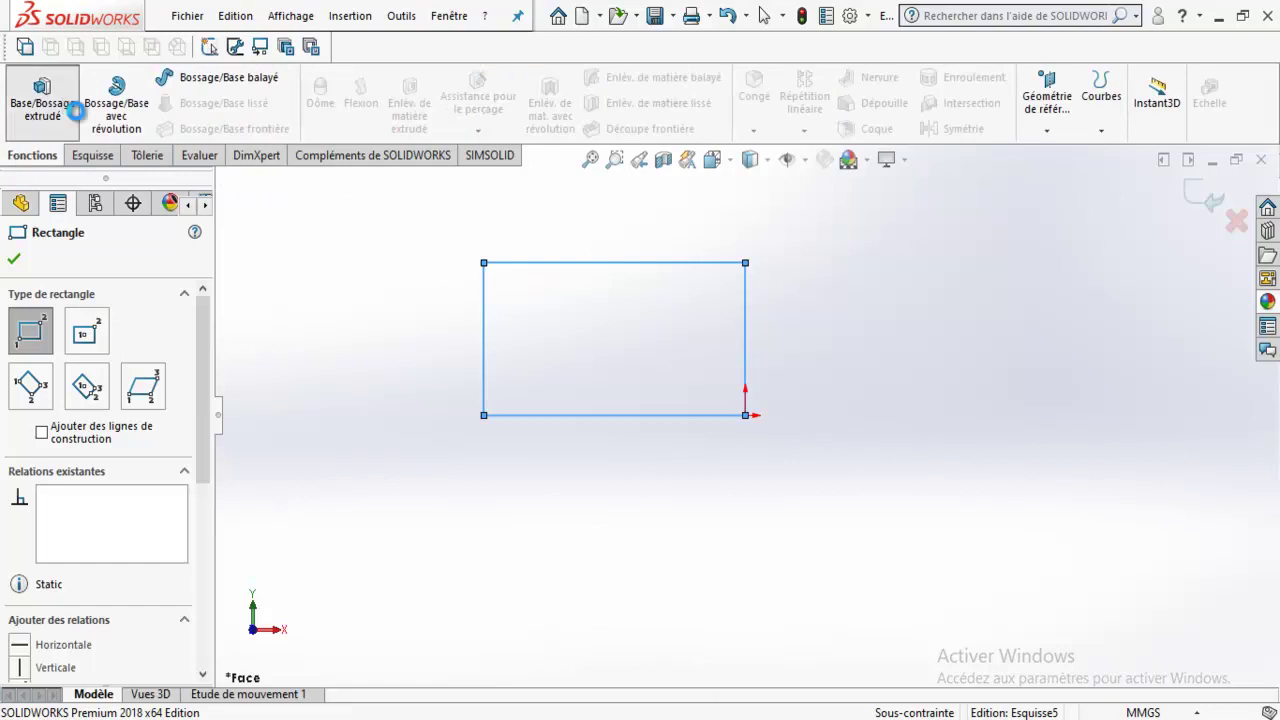
pyautogui.click(42, 100)
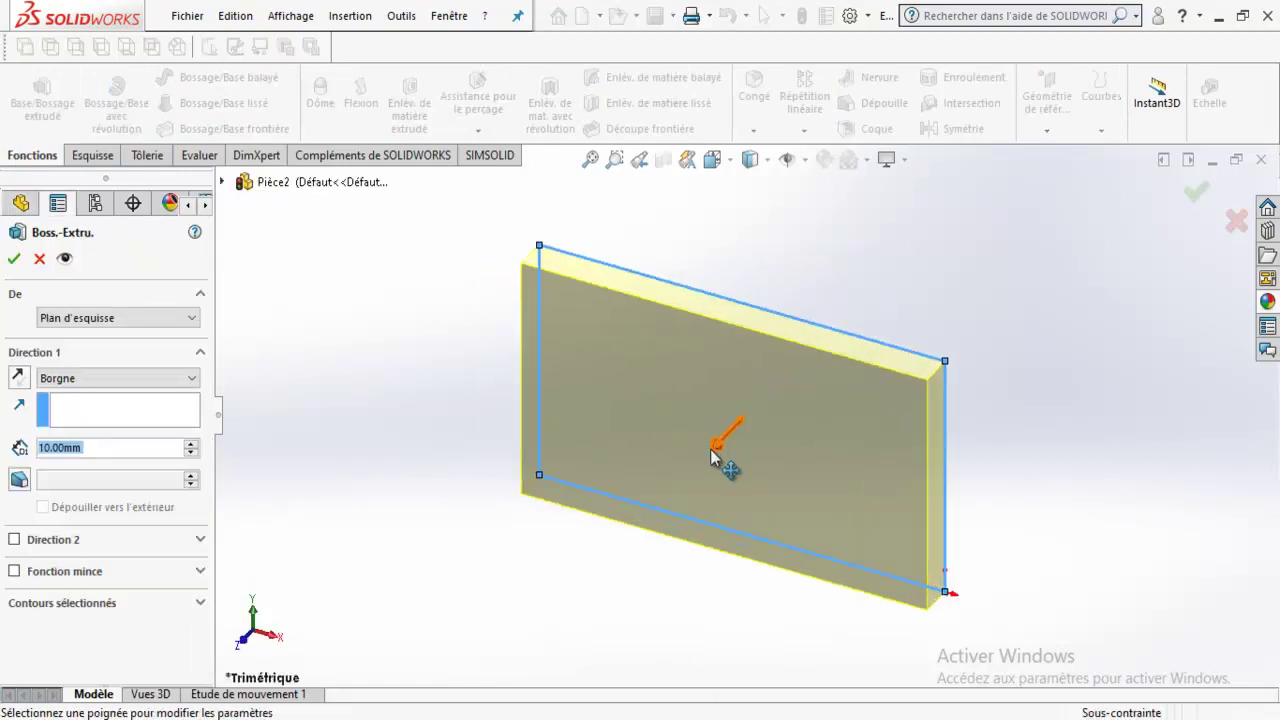
pyautogui.moveTo(717, 441); pyautogui.dragTo(1138, 218)
pyautogui.press('Return')
pyautogui.moveTo(977, 257)
pyautogui.mouseDown(button='middle')
pyautogui.moveTo(1085, 218)
pyautogui.moveTo(648, 391)
pyautogui.mouseUp(button='middle')
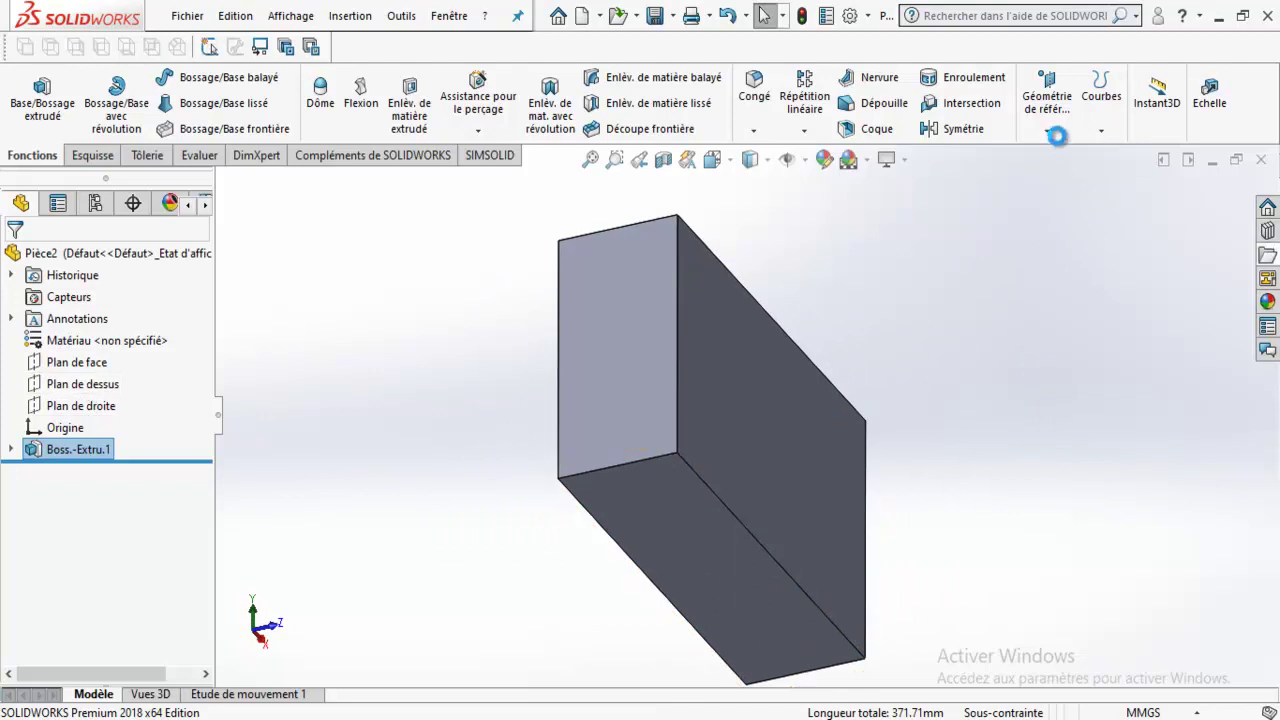
# Add Plan2 offset 110 mm from the box face and view it normal-to.
pyautogui.click(1047, 105)
pyautogui.click(1040, 157)
pyautogui.click(740, 385)
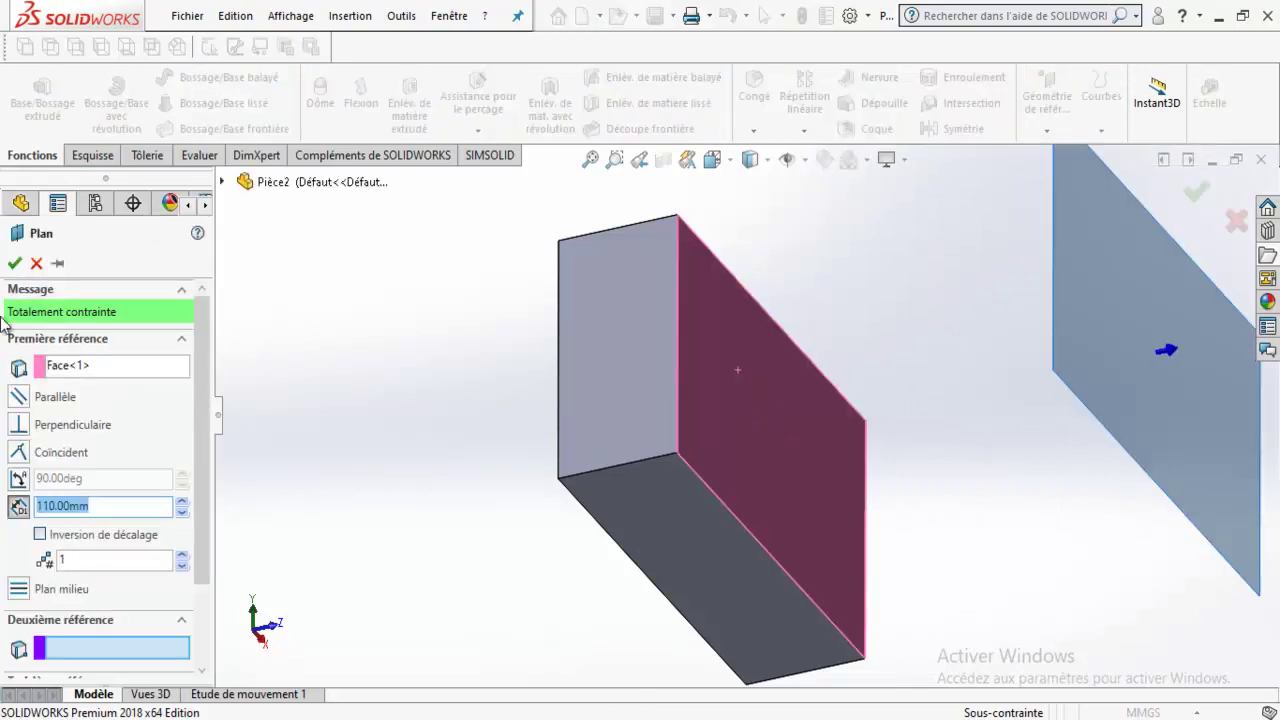
pyautogui.click(14, 263)
pyautogui.moveTo(1046, 334); pyautogui.dragTo(986, 400, button='middle')
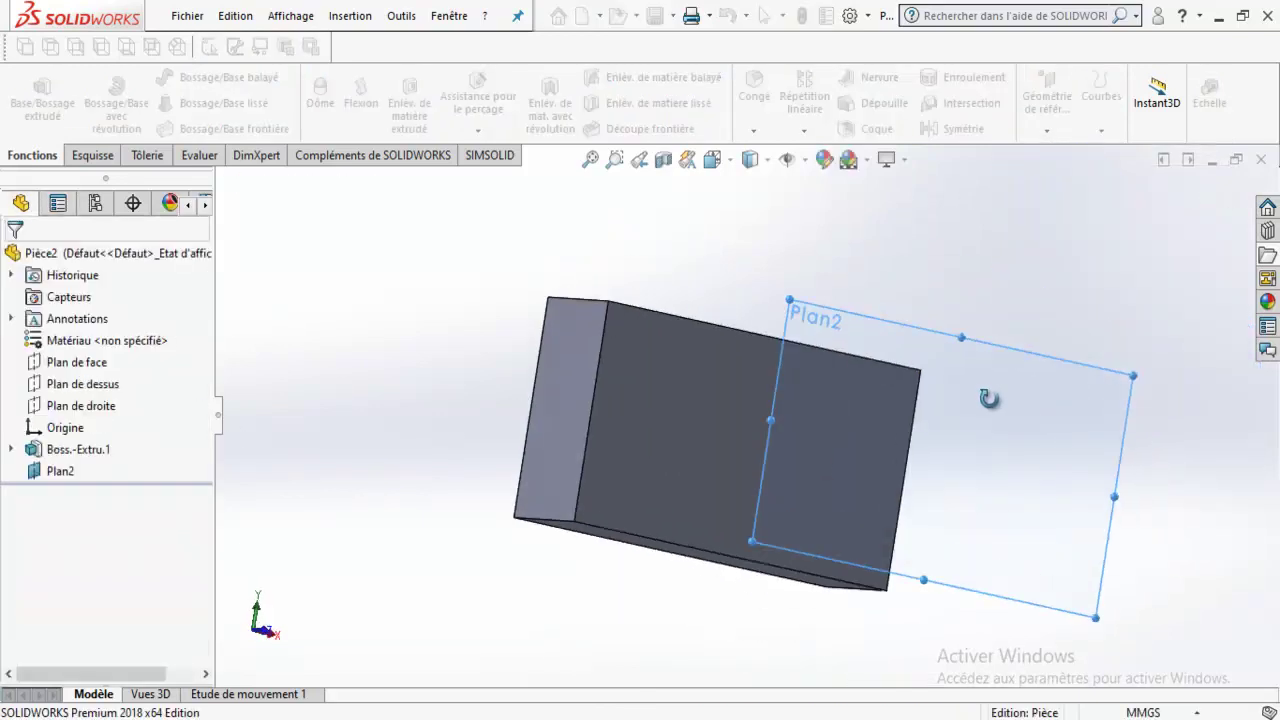
pyautogui.click(58, 472)
pyautogui.click(140, 447)
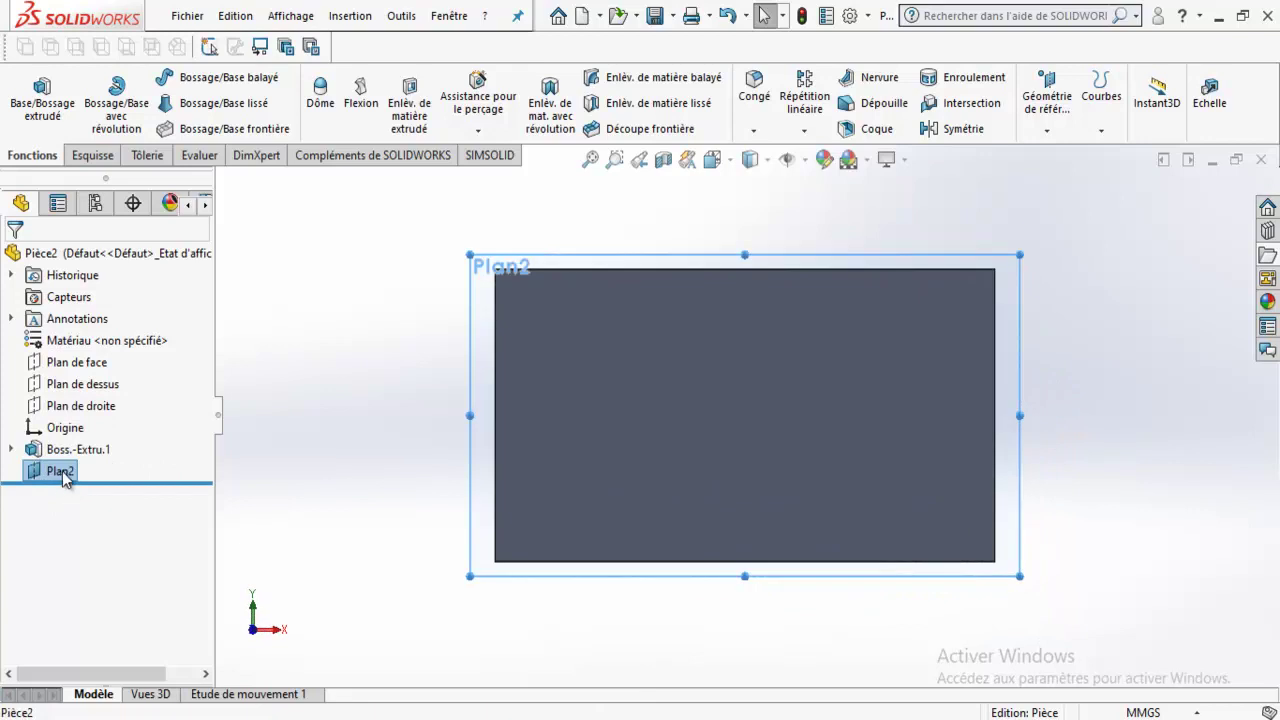
# Start a sketch on Plan2 and draw a circle and a corner-to-corner rectangle.
pyautogui.rightClick(62, 478)
pyautogui.click(100, 283)
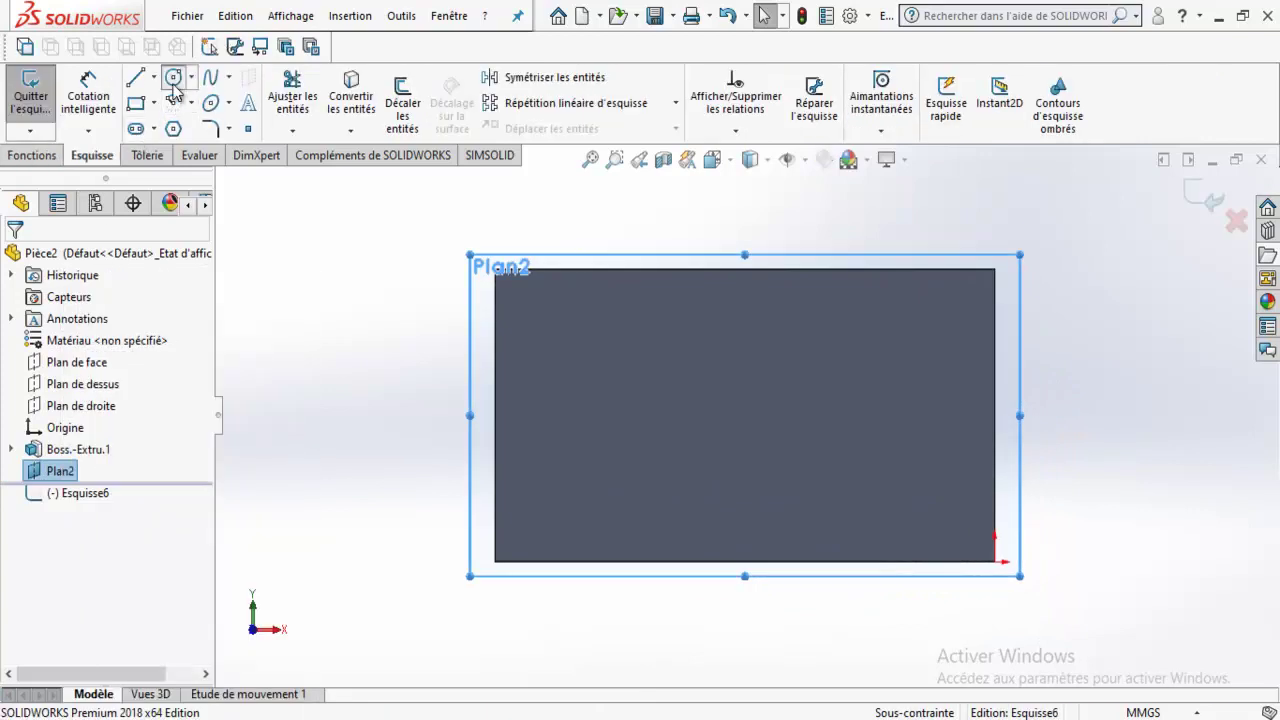
pyautogui.click(174, 80)
pyautogui.click(594, 376)
pyautogui.click(642, 334)
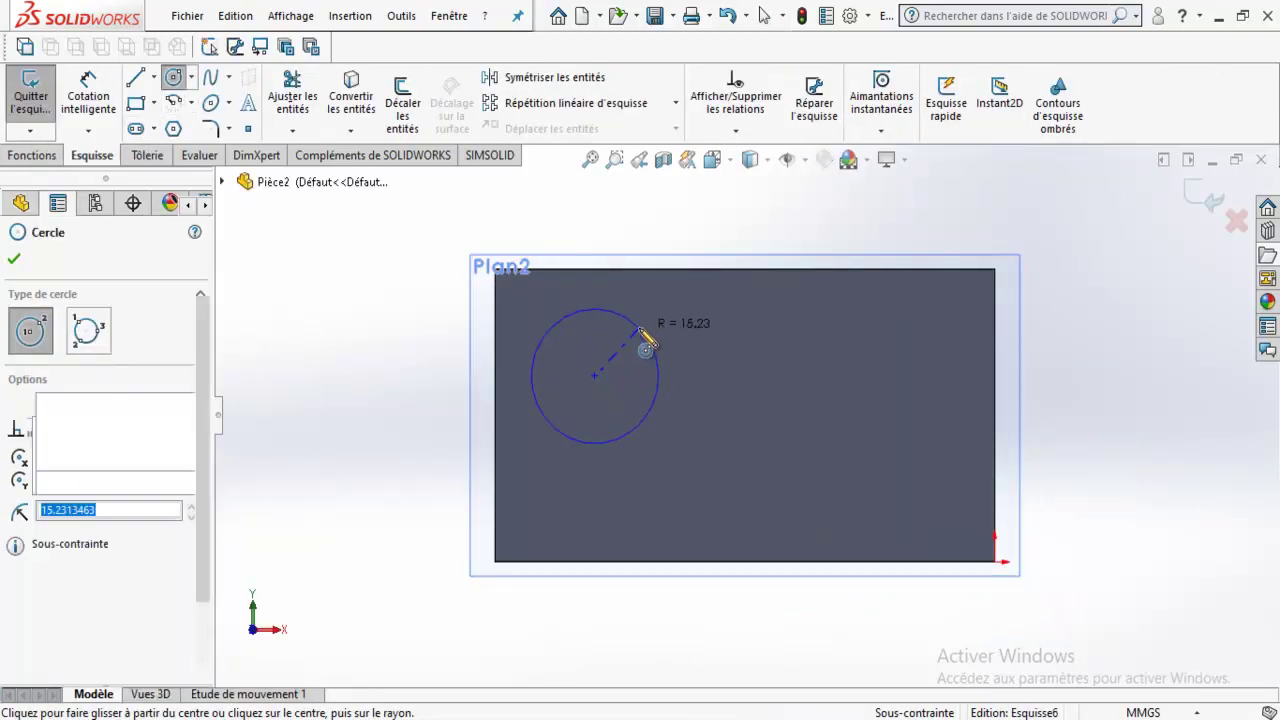
pyautogui.click(153, 103)
pyautogui.click(195, 123)
pyautogui.click(762, 345)
pyautogui.click(916, 405)
# Add a six-sided polygon, then exit the sketch.
pyautogui.click(173, 129)
pyautogui.click(723, 505)
pyautogui.click(757, 491)
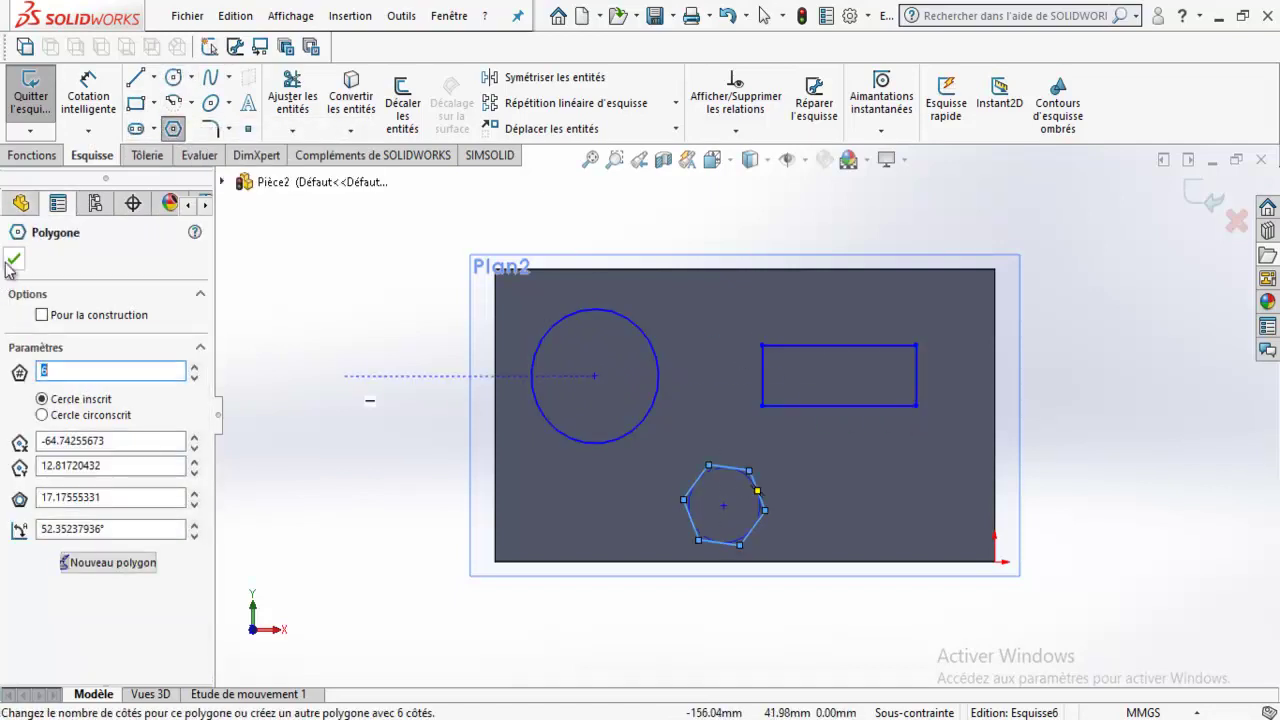
pyautogui.press('Escape')
pyautogui.moveTo(329, 294); pyautogui.dragTo(638, 345, button='middle')
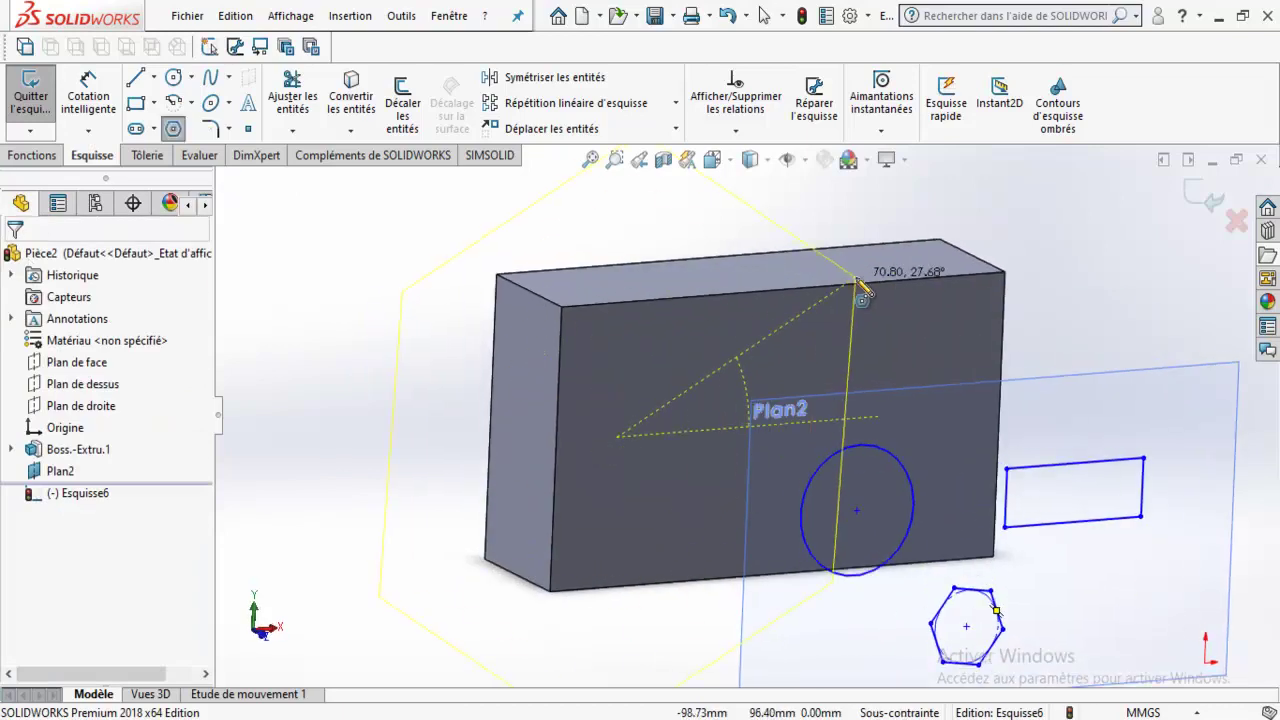
pyautogui.press('Escape')
pyautogui.click(1180, 205)
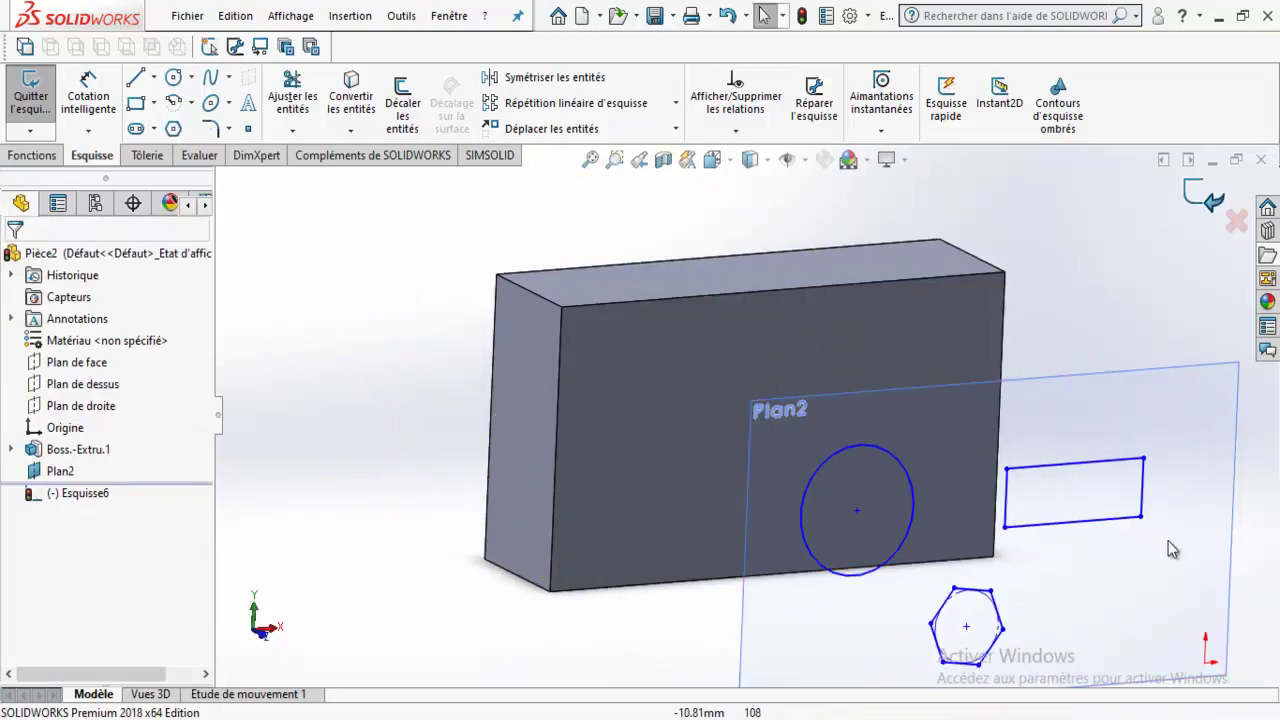
# Start a sketch on the box face and convert the circle and rectangle edges.
pyautogui.click(638, 375)
pyautogui.click(716, 325)
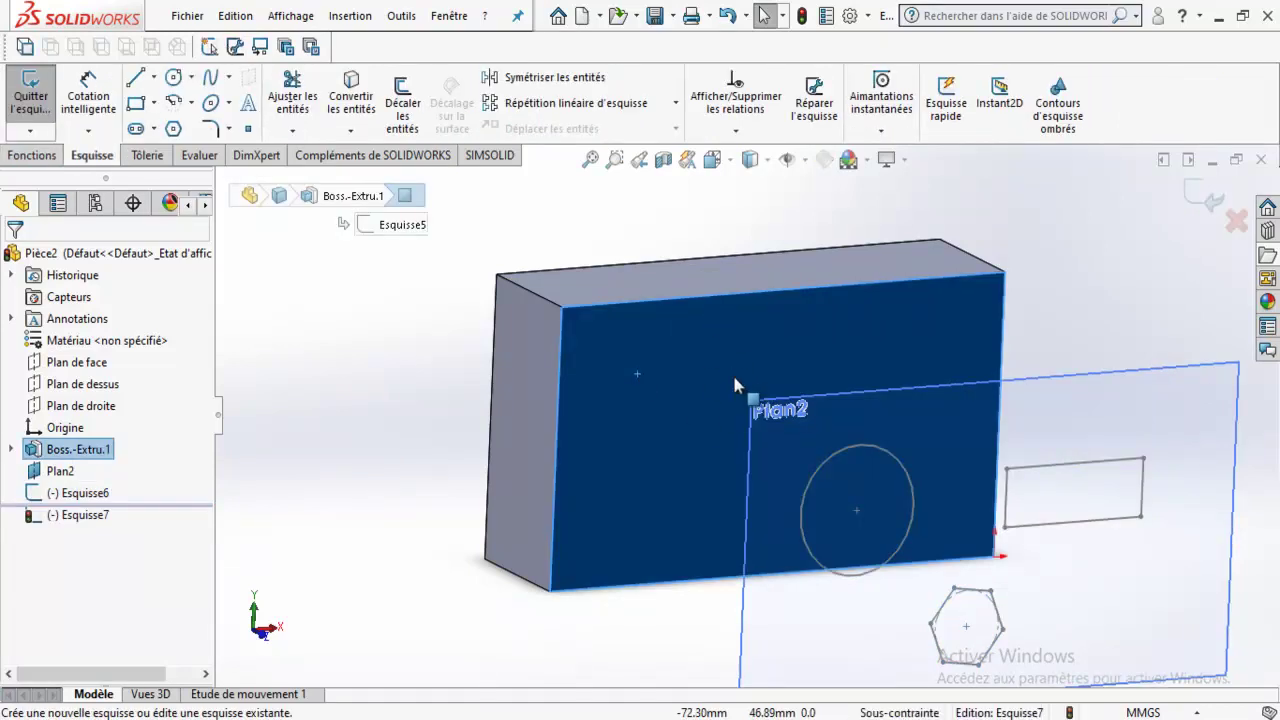
pyautogui.click(350, 92)
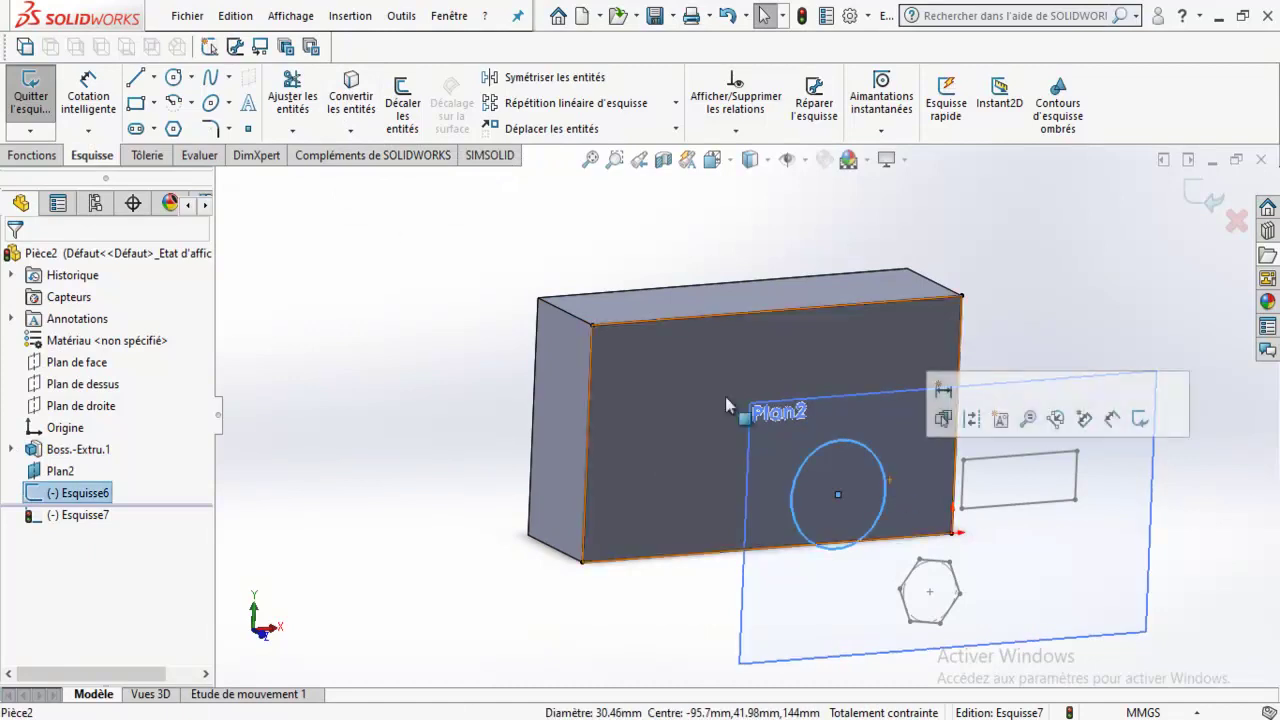
pyautogui.click(352, 88)
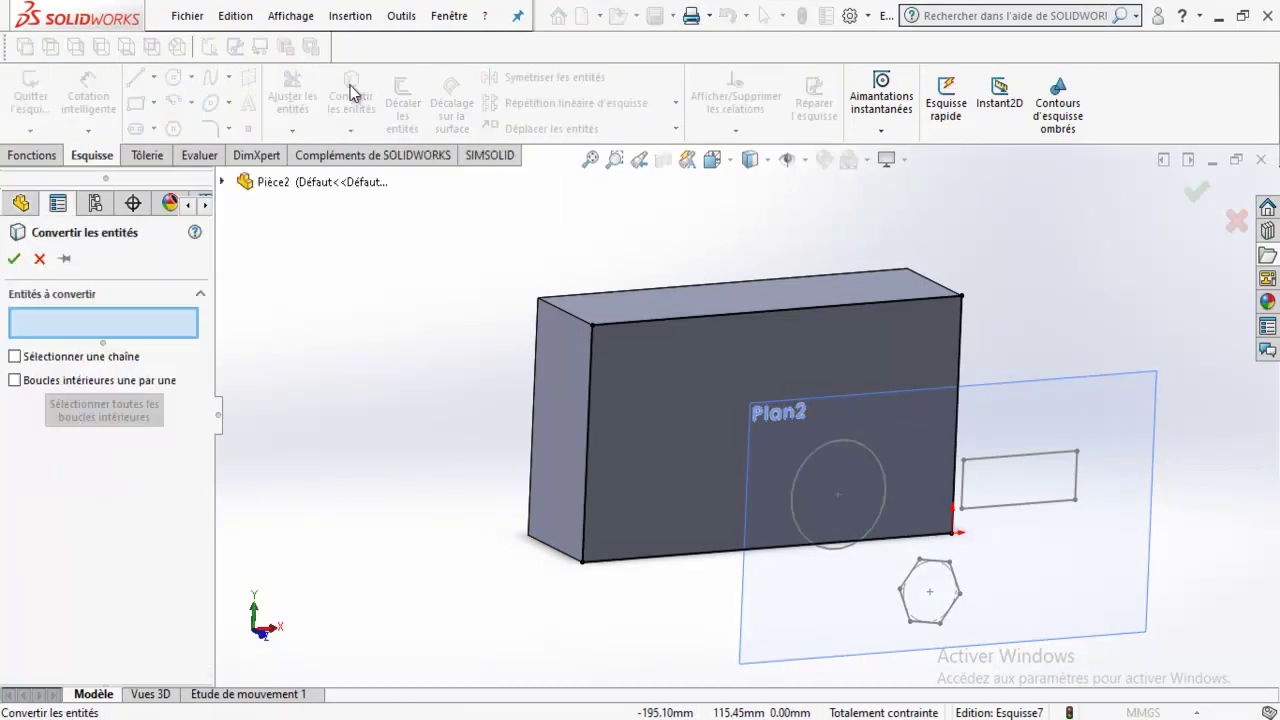
pyautogui.click(855, 454)
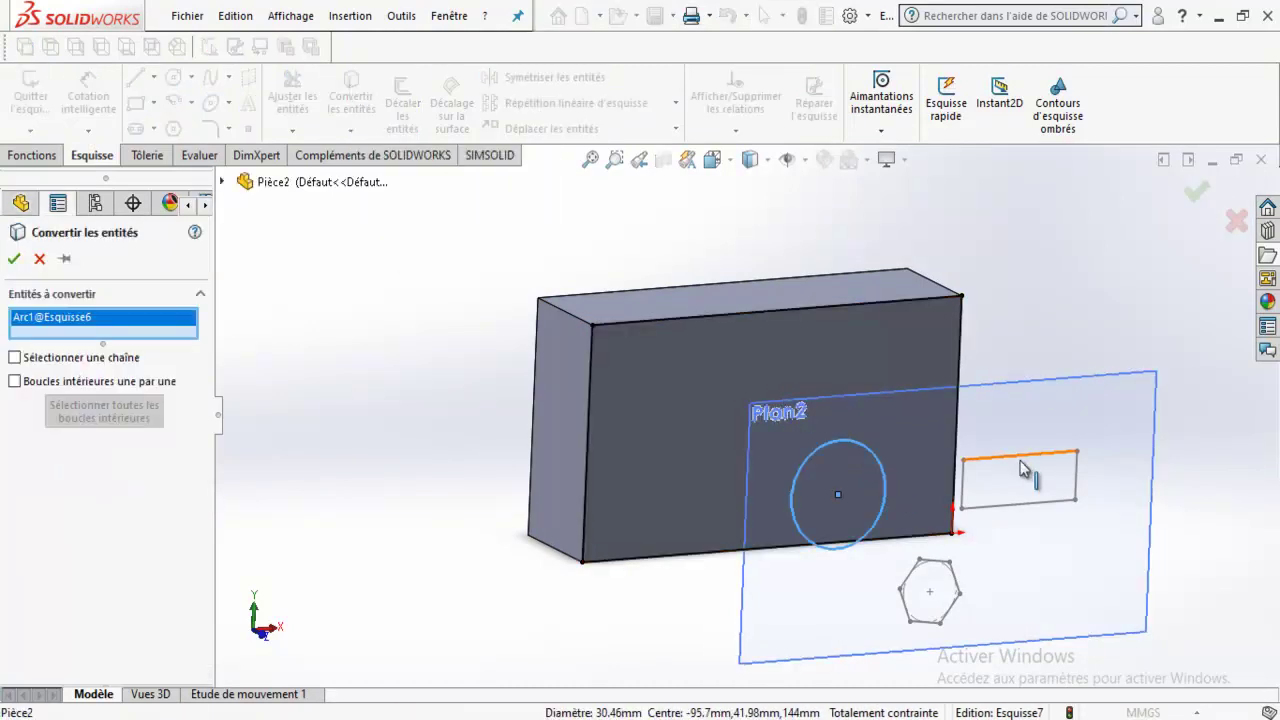
pyautogui.click(1020, 460)
pyautogui.click(964, 484)
pyautogui.click(1006, 505)
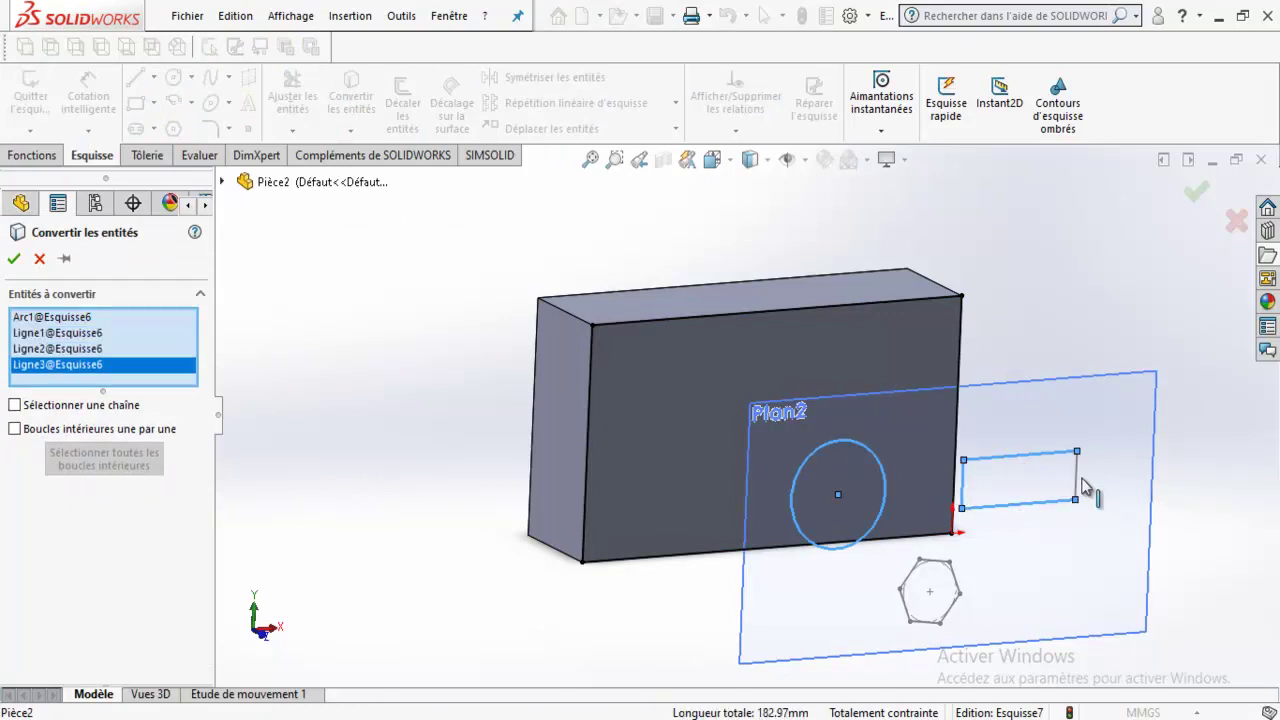
pyautogui.click(1079, 480)
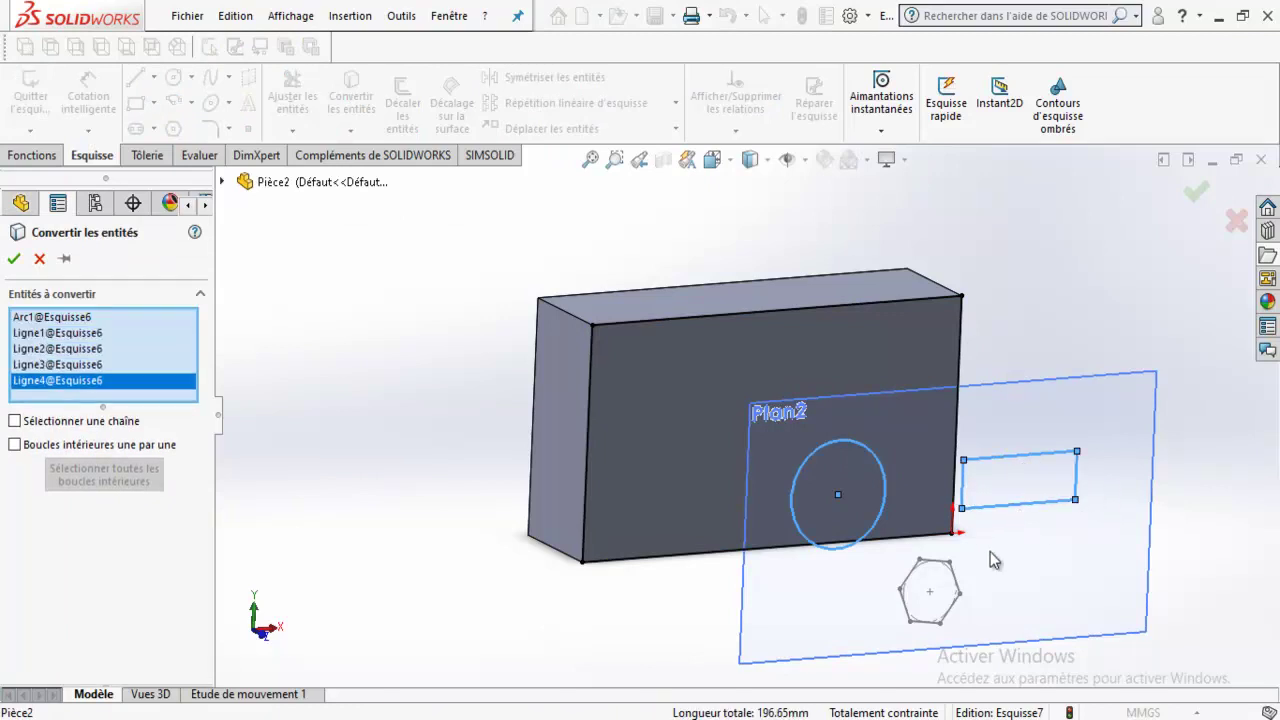
# Convert the six hexagon edges too, confirm, and exit the sketch Esquisse7.
pyautogui.click(956, 590)
pyautogui.click(934, 562)
pyautogui.click(909, 574)
pyautogui.click(905, 605)
pyautogui.click(925, 622)
pyautogui.click(951, 618)
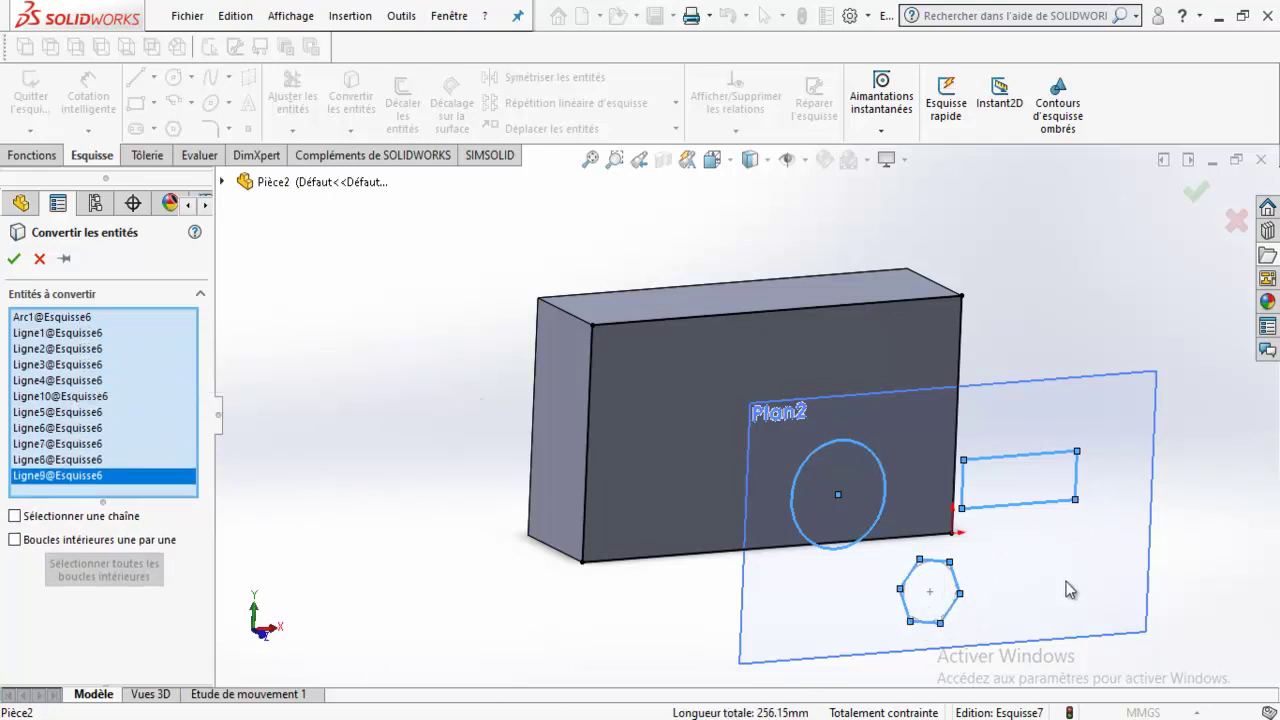
pyautogui.click(14, 259)
pyautogui.moveTo(520, 451)
pyautogui.mouseDown(button='middle')
pyautogui.moveTo(643, 480)
pyautogui.moveTo(784, 453)
pyautogui.mouseUp(button='middle')
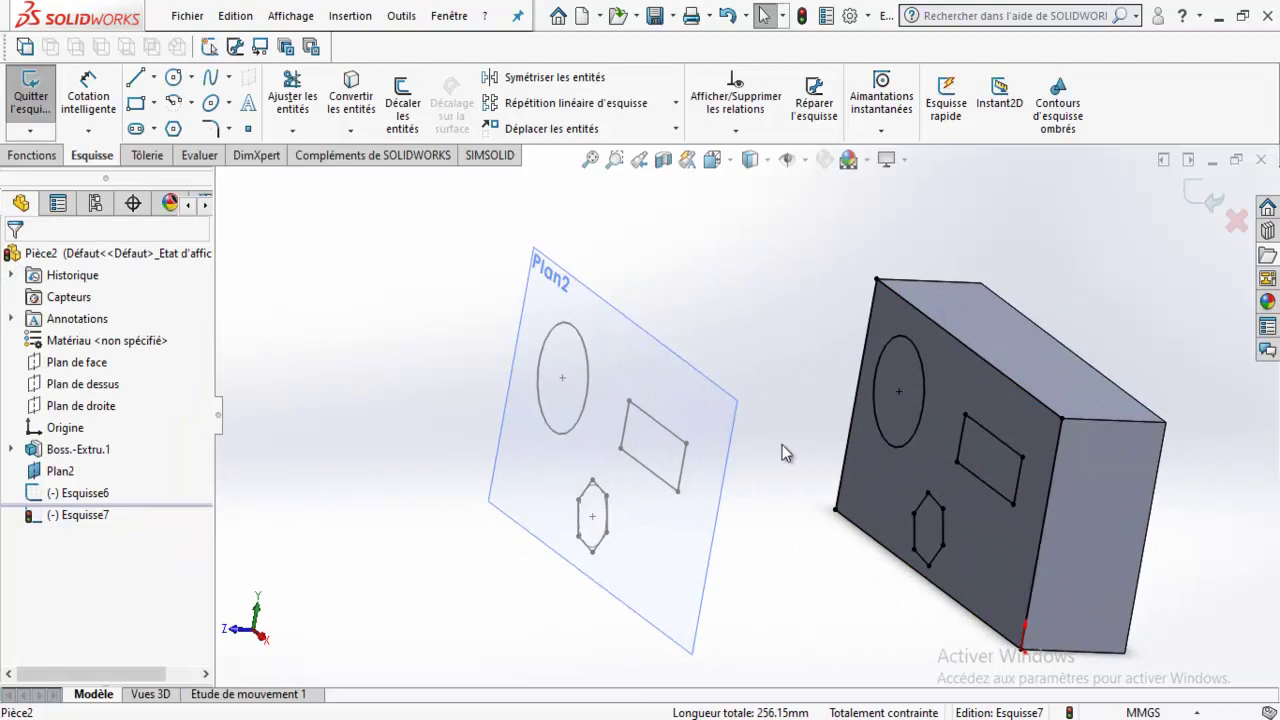
pyautogui.click(1205, 197)
# Hide the Esquisse6 sketch and the Plan2 plane.
pyautogui.rightClick(90, 500)
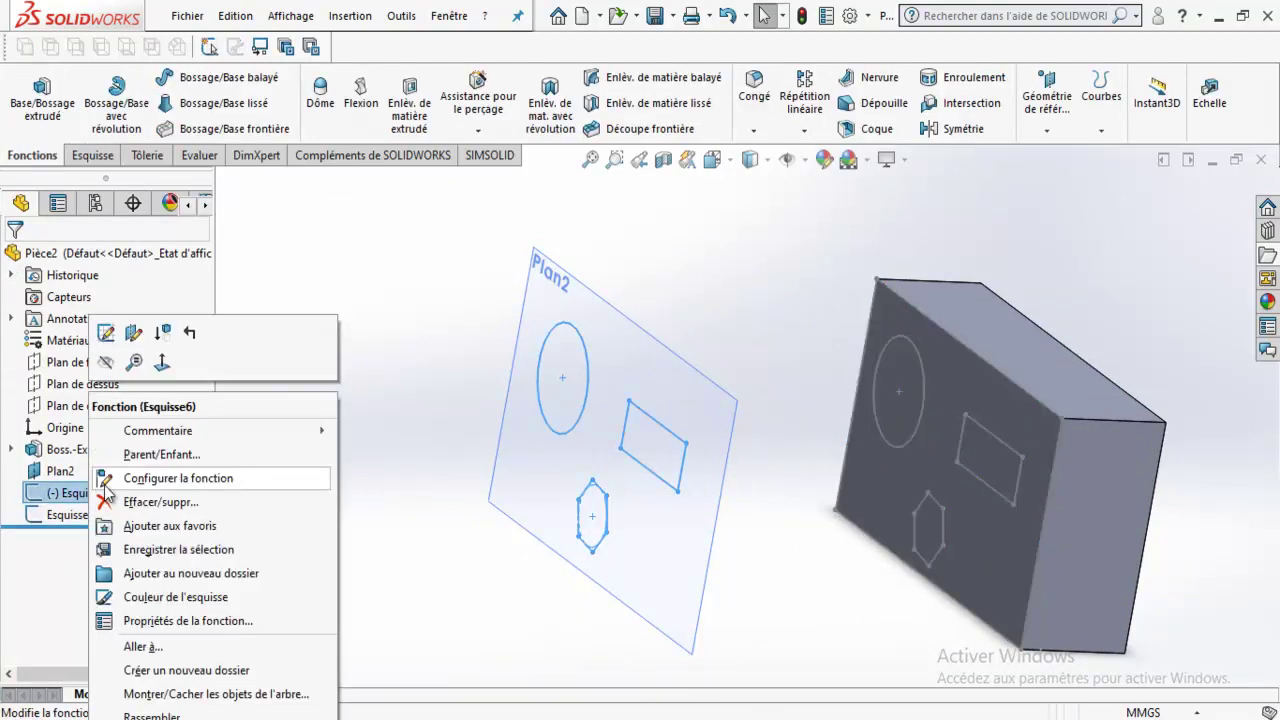
pyautogui.click(112, 368)
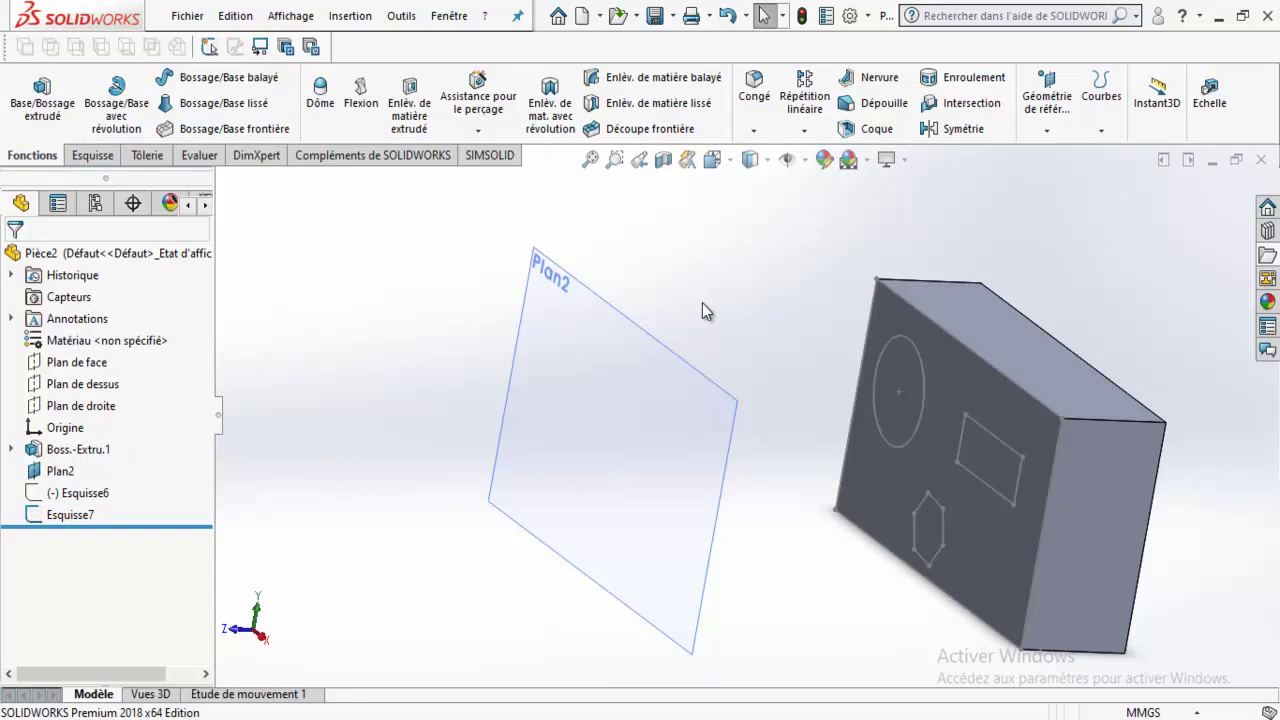
pyautogui.click(90, 471)
pyautogui.rightClick(90, 471)
pyautogui.click(103, 317)
# Extrude the projected circle into a 34 mm cylinder, Boss.-Extru.2.
pyautogui.moveTo(800, 400); pyautogui.dragTo(920, 450, button='middle')
pyautogui.click(933, 450)
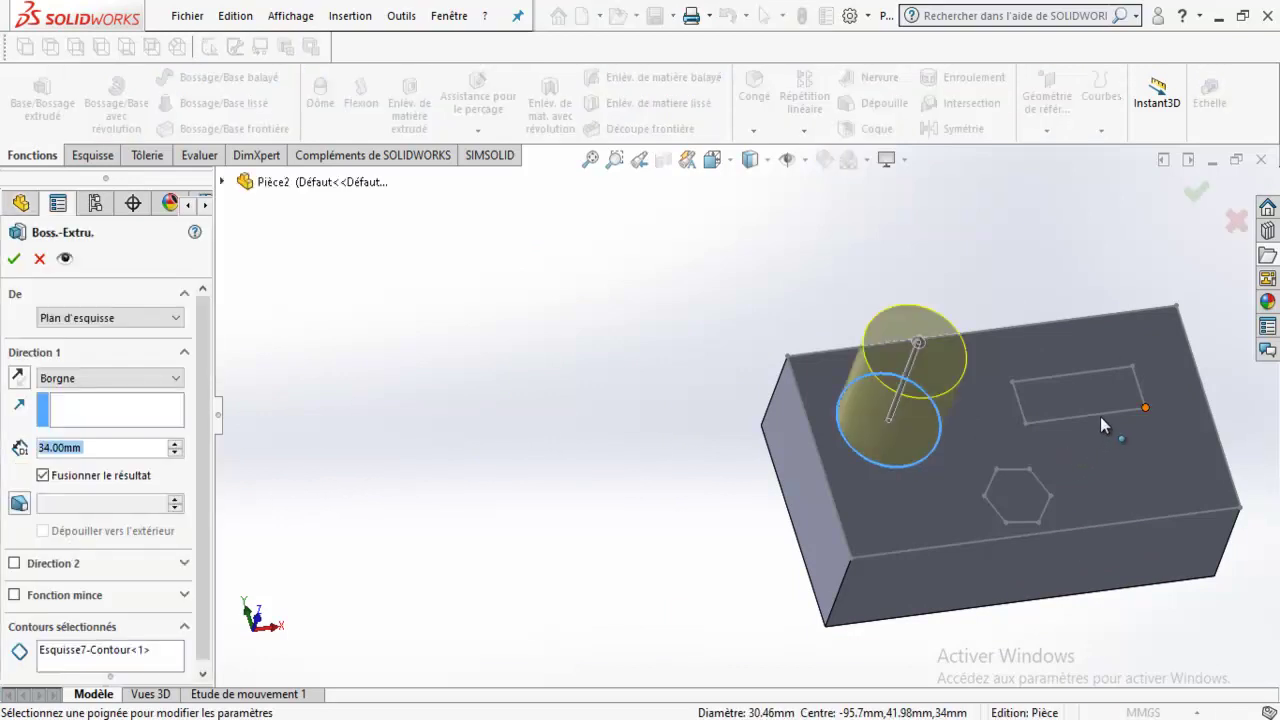
pyautogui.moveTo(1095, 424); pyautogui.dragTo(1066, 420, button='middle')
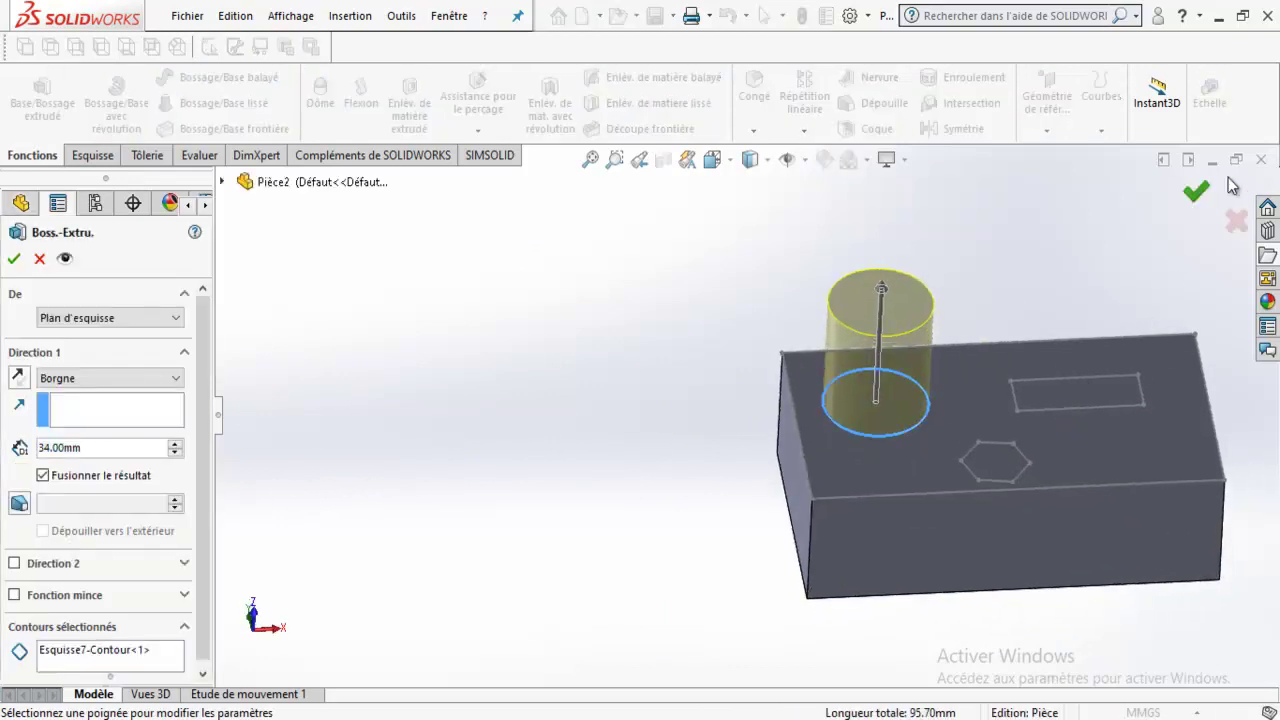
pyautogui.click(1196, 190)
pyautogui.moveTo(1121, 462); pyautogui.dragTo(478, 481, button='middle')
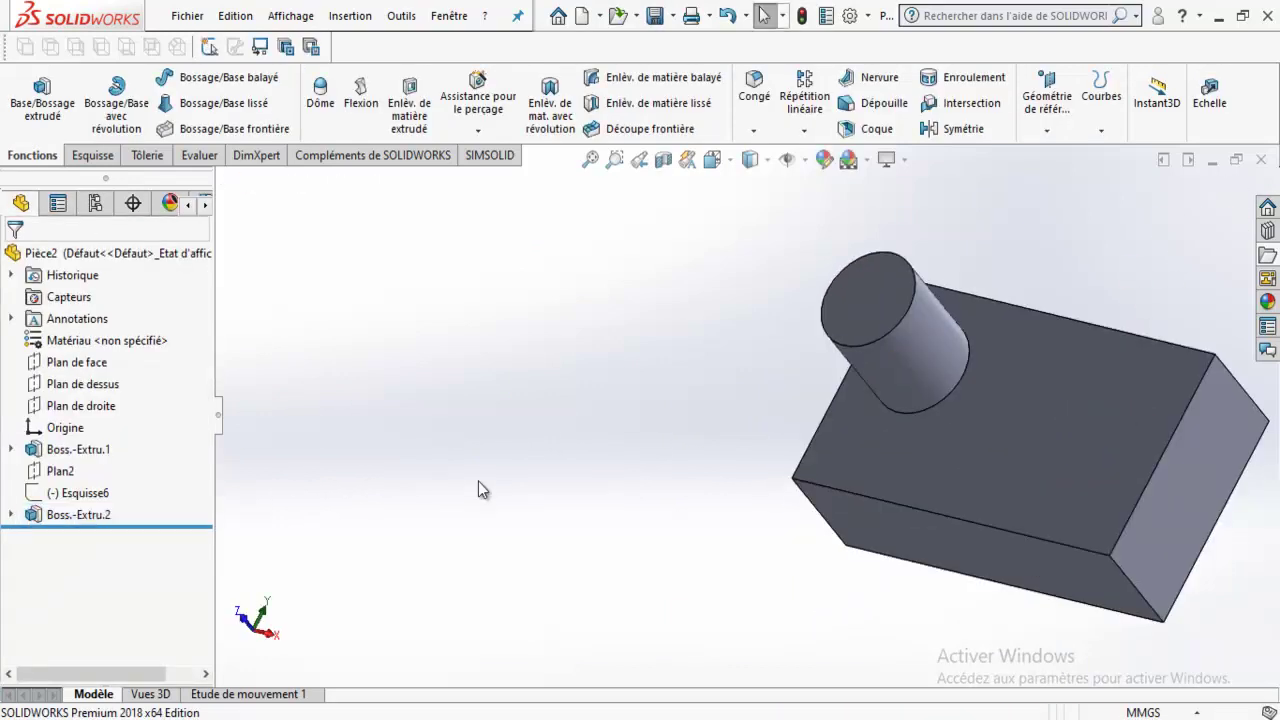
# Delete Boss.-Extru.2, Esquisse6 and Plan2, confirming each deletion.
pyautogui.click(105, 515)
pyautogui.press('Delete')
pyautogui.press('Return')
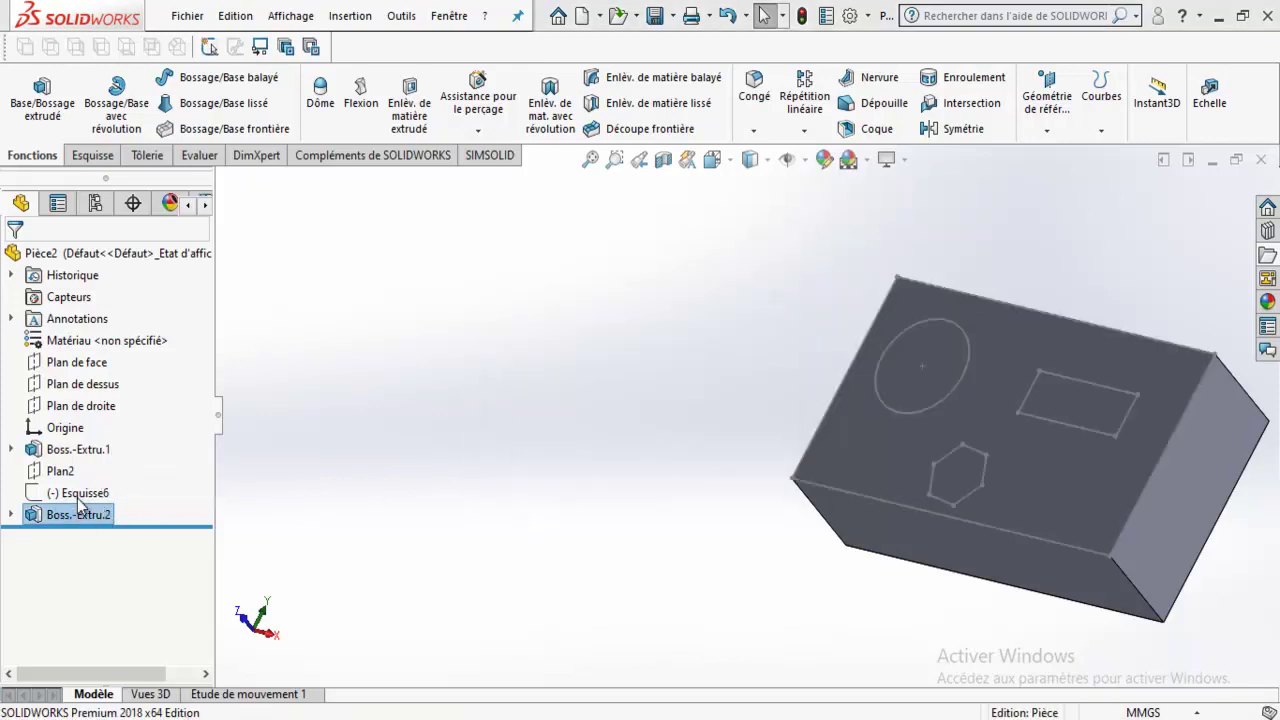
pyautogui.click(77, 495)
pyautogui.press('Delete')
pyautogui.press('Return')
pyautogui.click(58, 472)
pyautogui.press('Delete')
pyautogui.press('Return')
# Delete the box Boss.-Extru.1 and its sketch Esquisse5.
pyautogui.click(63, 452)
pyautogui.press('Delete')
pyautogui.press('Return')
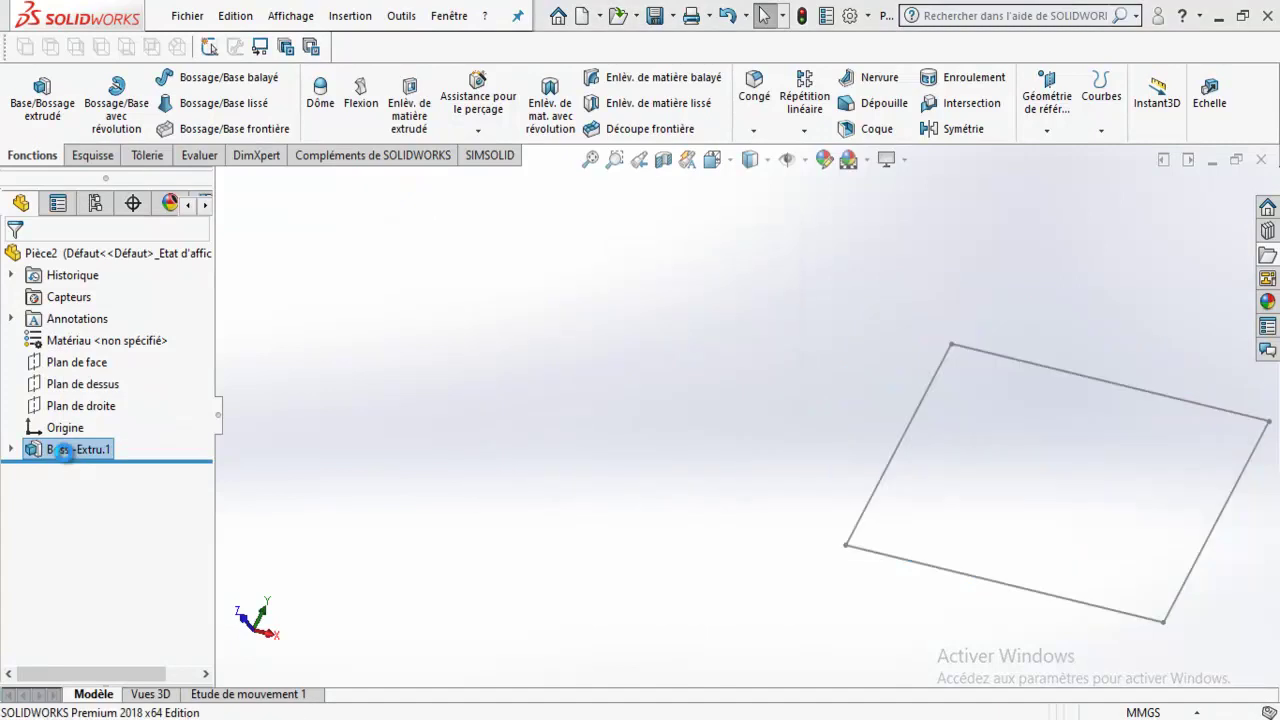
pyautogui.click(87, 452)
pyautogui.press('Delete')
pyautogui.press('Return')
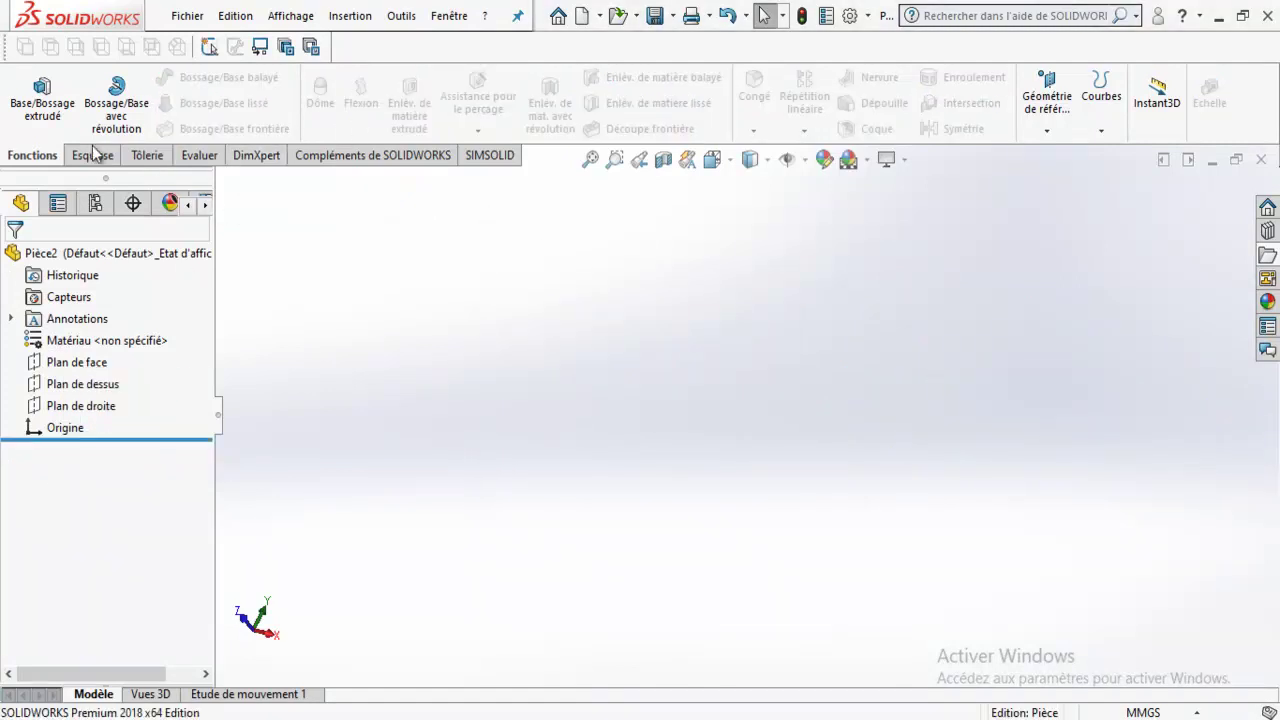
pyautogui.click(96, 153)
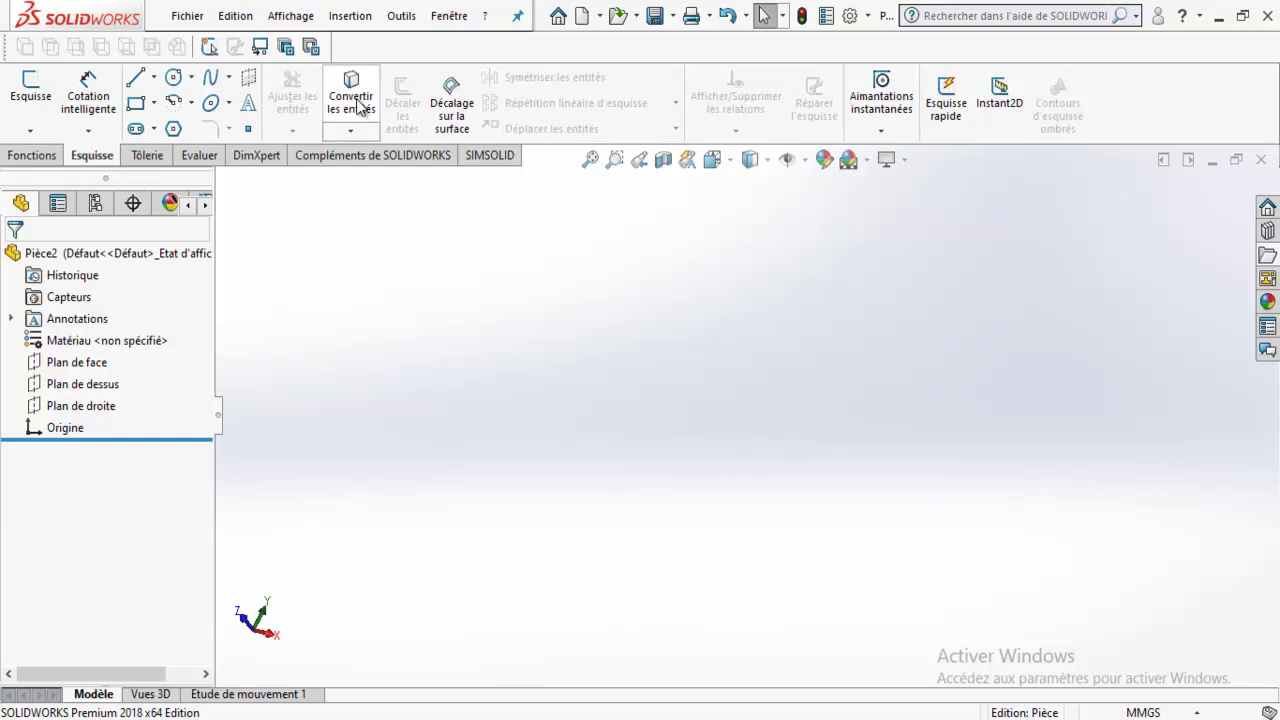
# View Plan de face normal to the screen and start a new sketch on it.
pyautogui.click(63, 430)
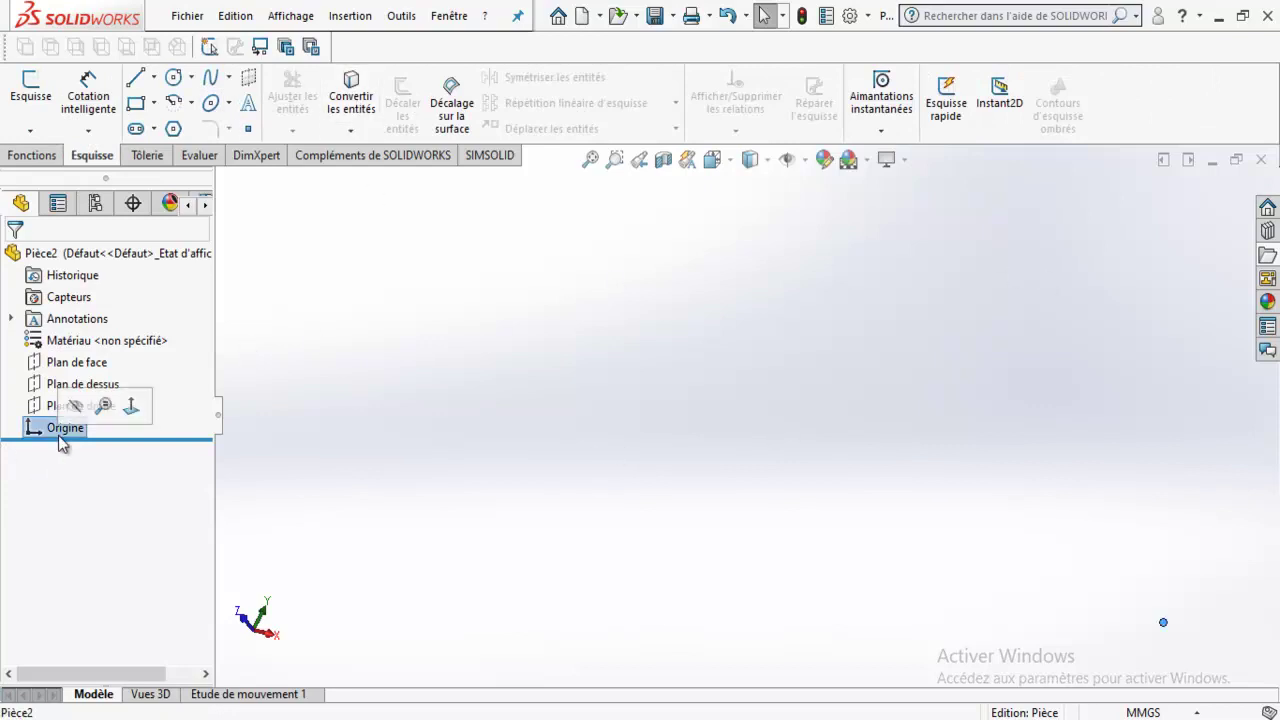
pyautogui.click(76, 362)
pyautogui.click(200, 338)
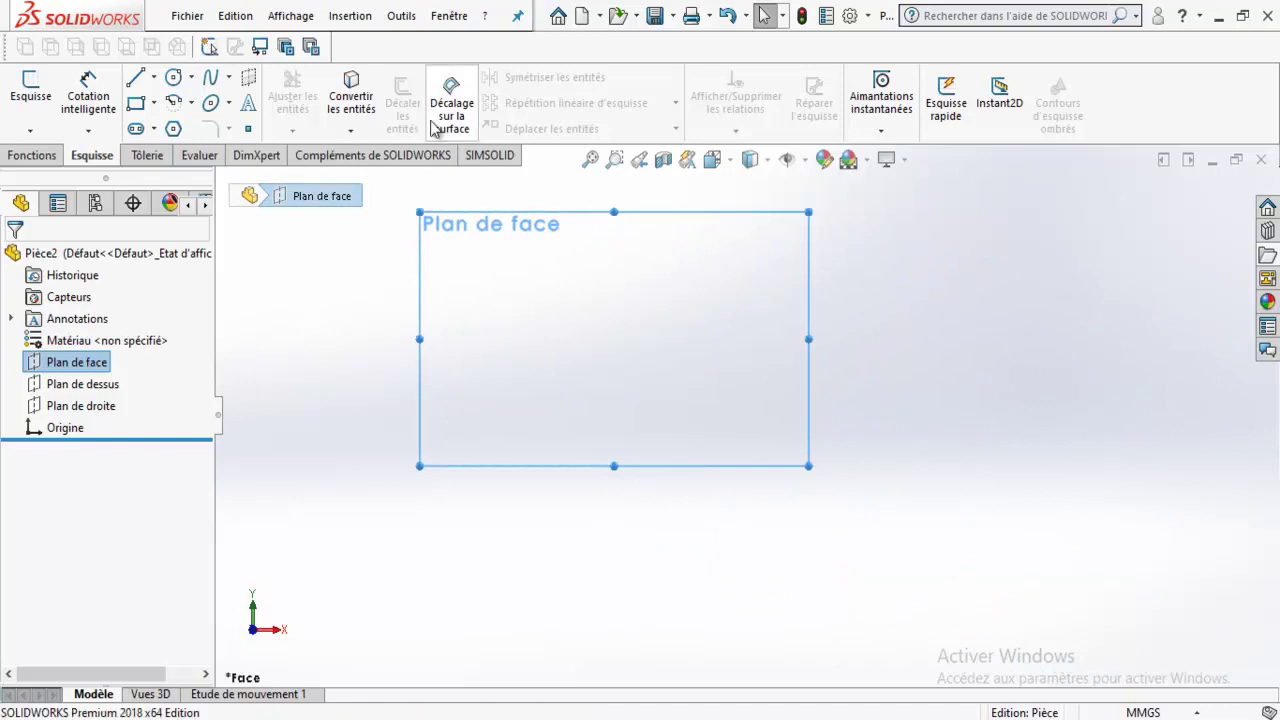
pyautogui.click(300, 305)
pyautogui.click(85, 362)
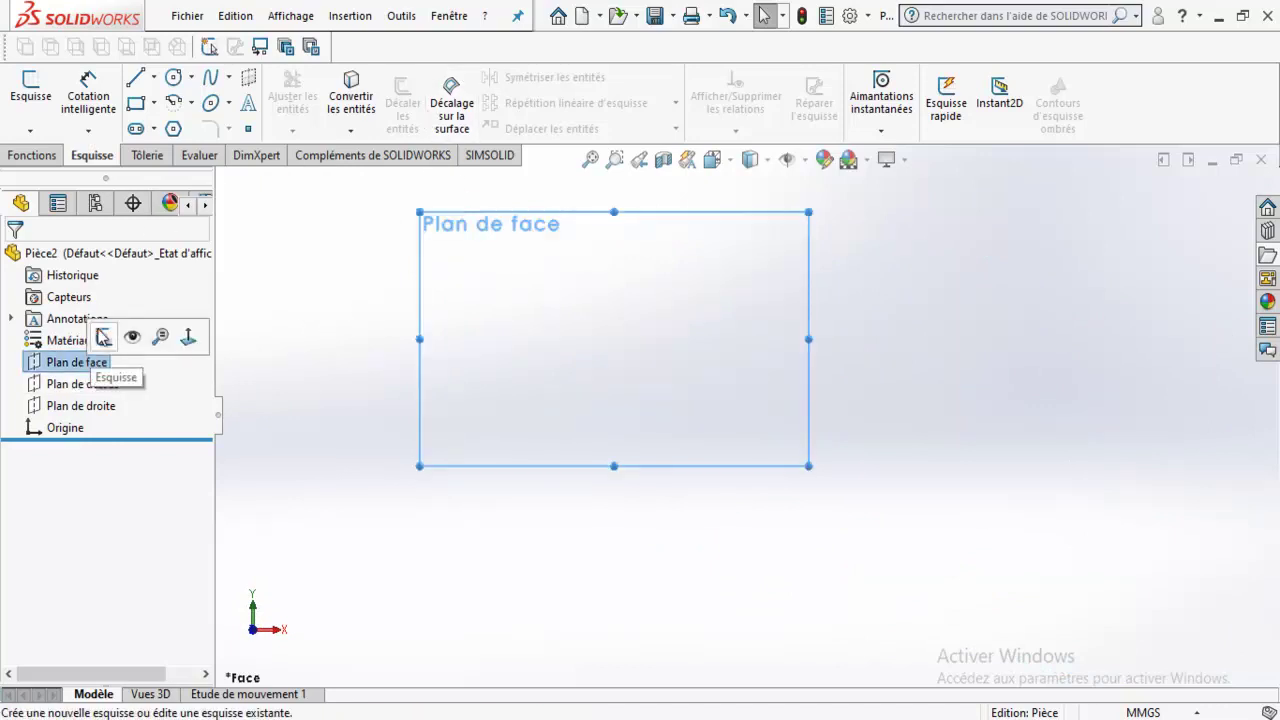
pyautogui.click(103, 337)
# Draw a centre rectangle in the sketch.
pyautogui.click(153, 102)
pyautogui.click(200, 152)
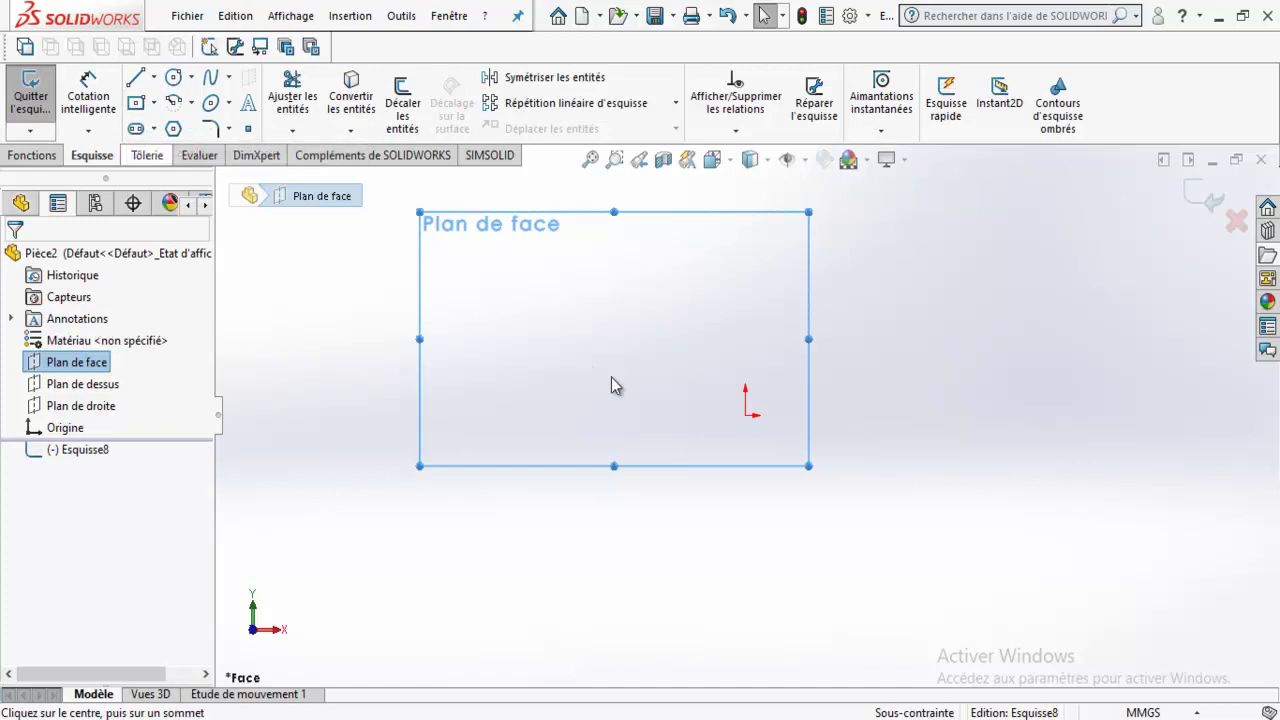
pyautogui.click(605, 363)
pyautogui.click(777, 232)
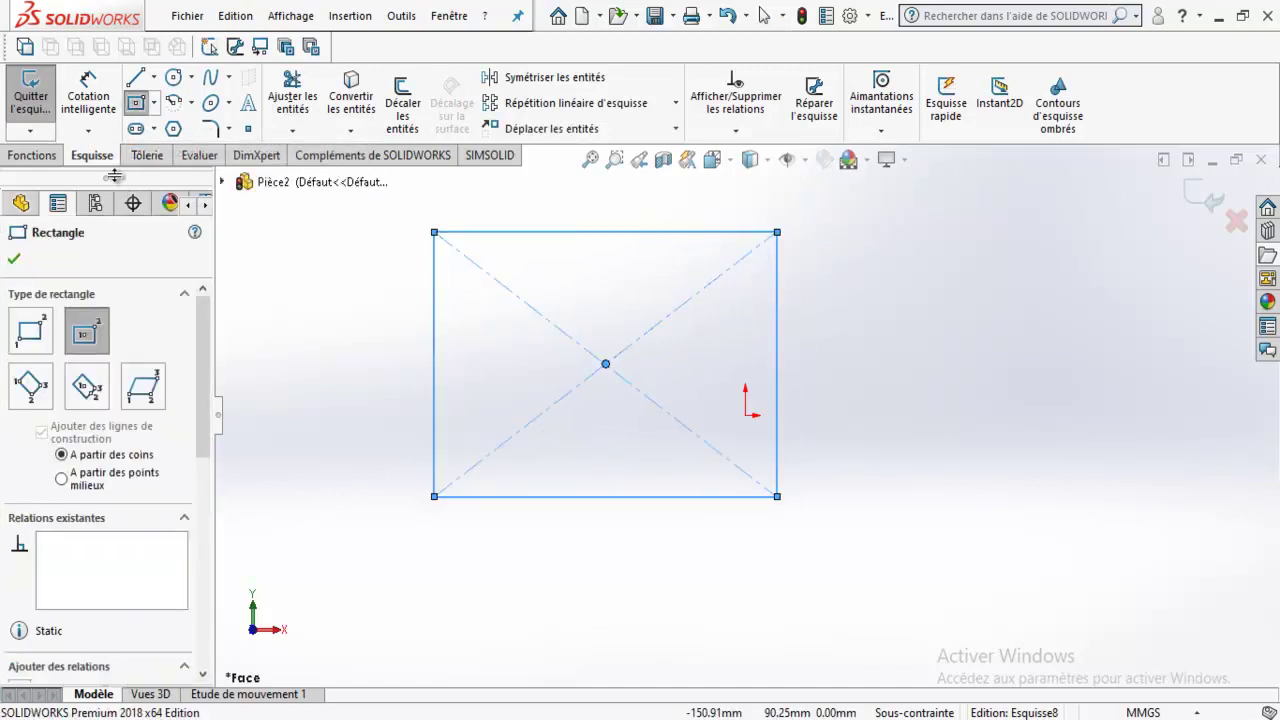
# Dimension the rectangle 150 mm wide and 100 mm tall.
pyautogui.click(98, 118)
pyautogui.click(536, 218)
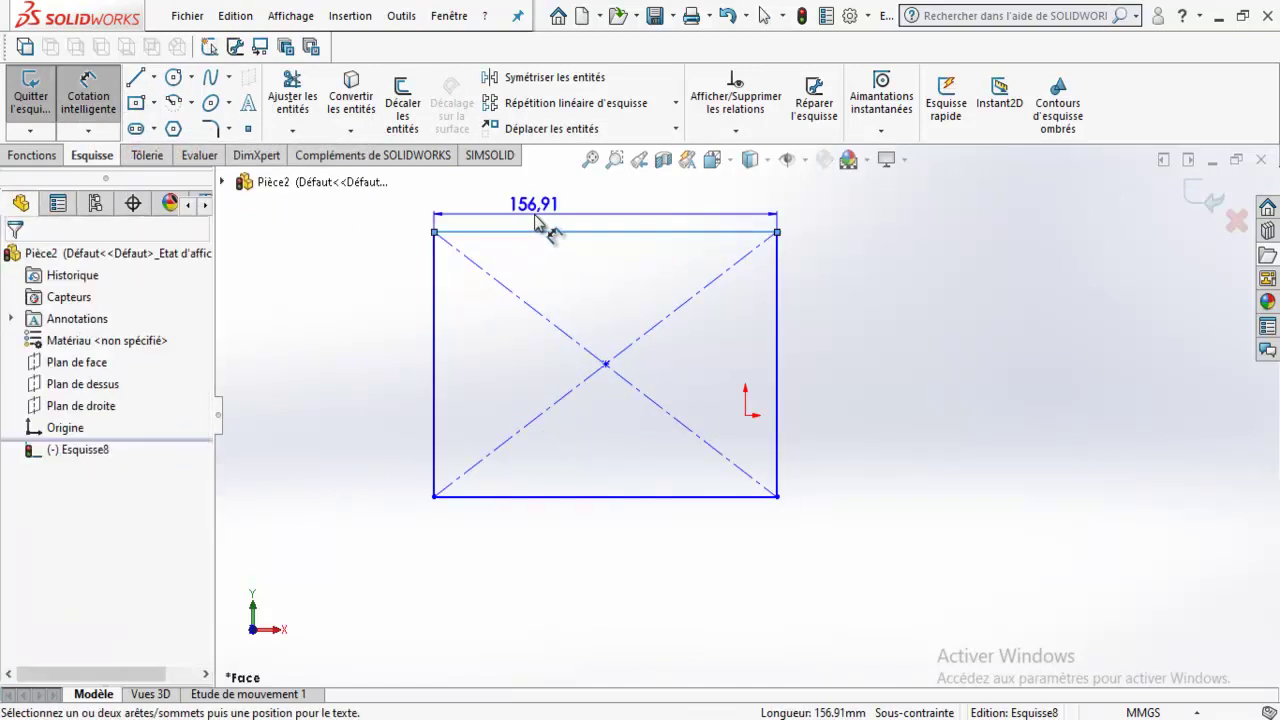
pyautogui.click(565, 222)
pyautogui.write('150')
pyautogui.press('Return')
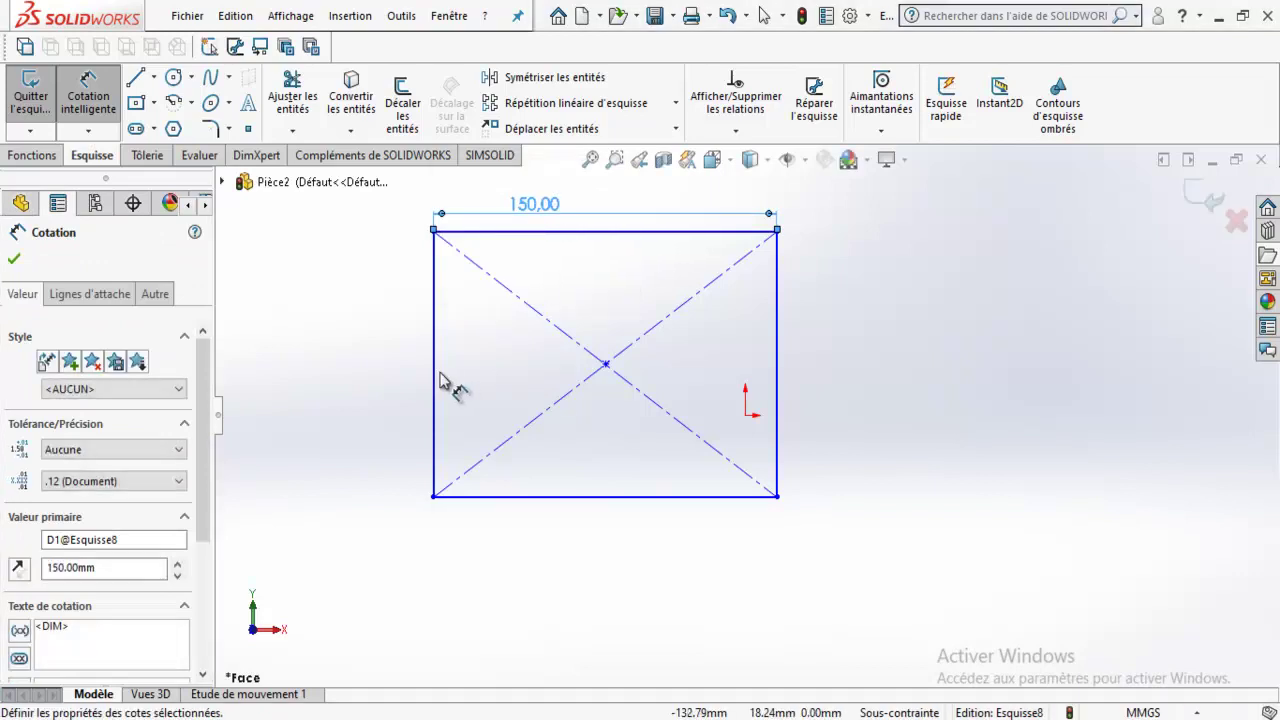
pyautogui.click(430, 372)
pyautogui.click(395, 378)
pyautogui.write('100')
pyautogui.press('Return')
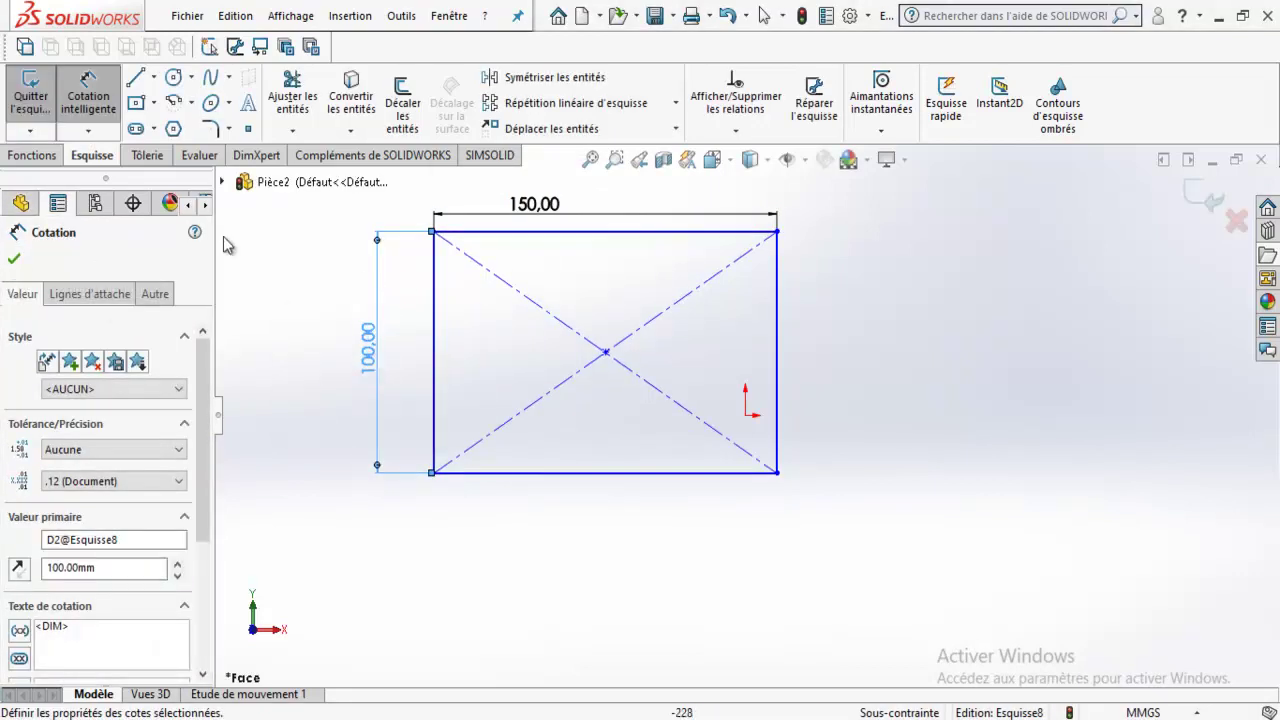
pyautogui.click(14, 259)
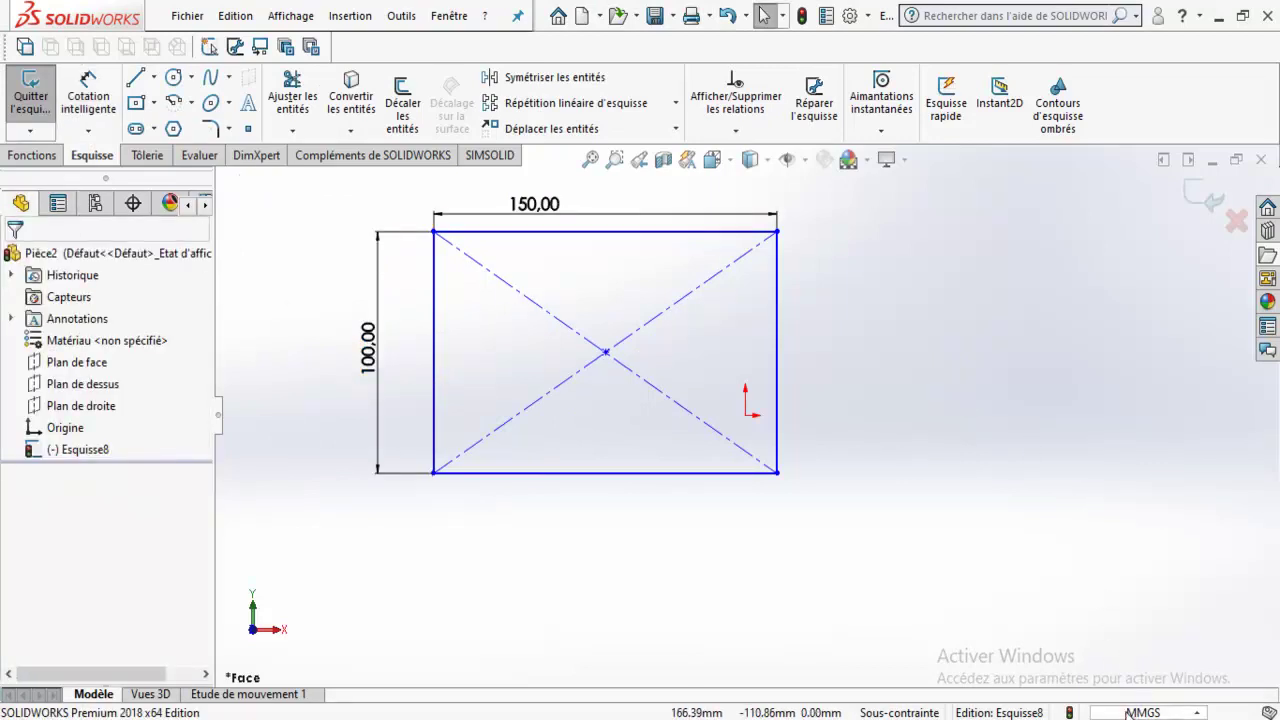
pyautogui.click(1188, 712)
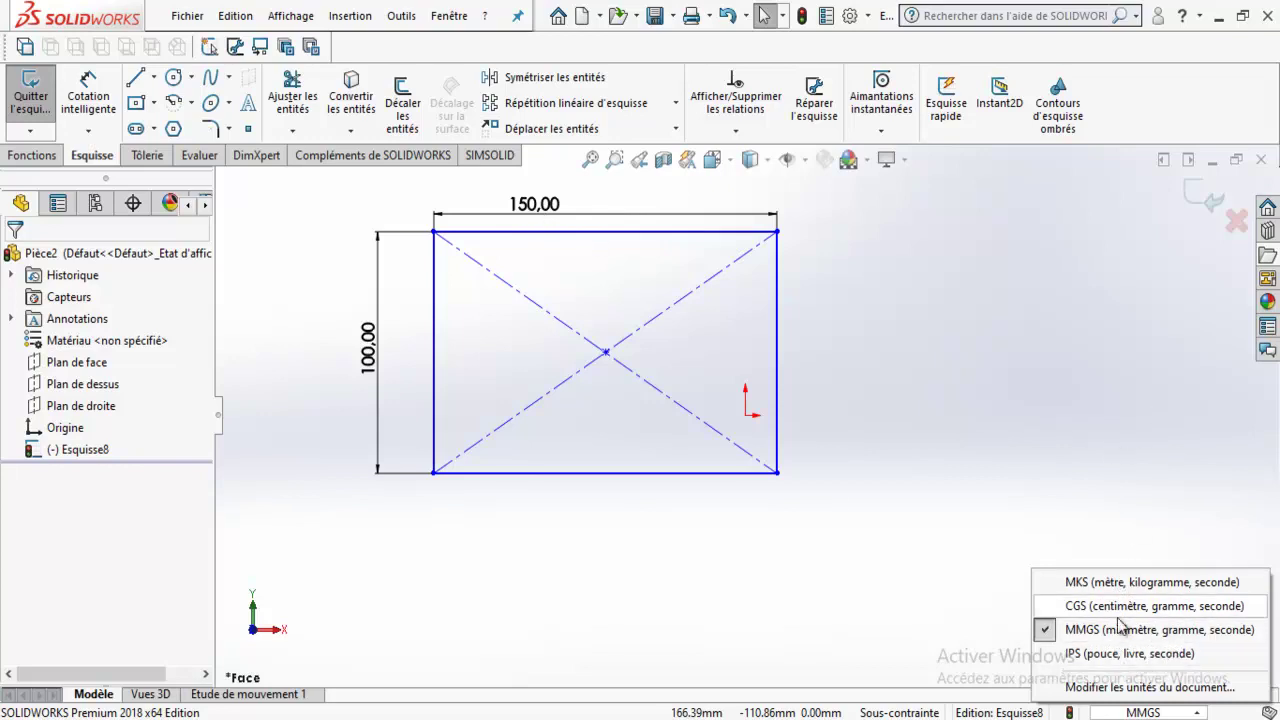
pyautogui.click(920, 460)
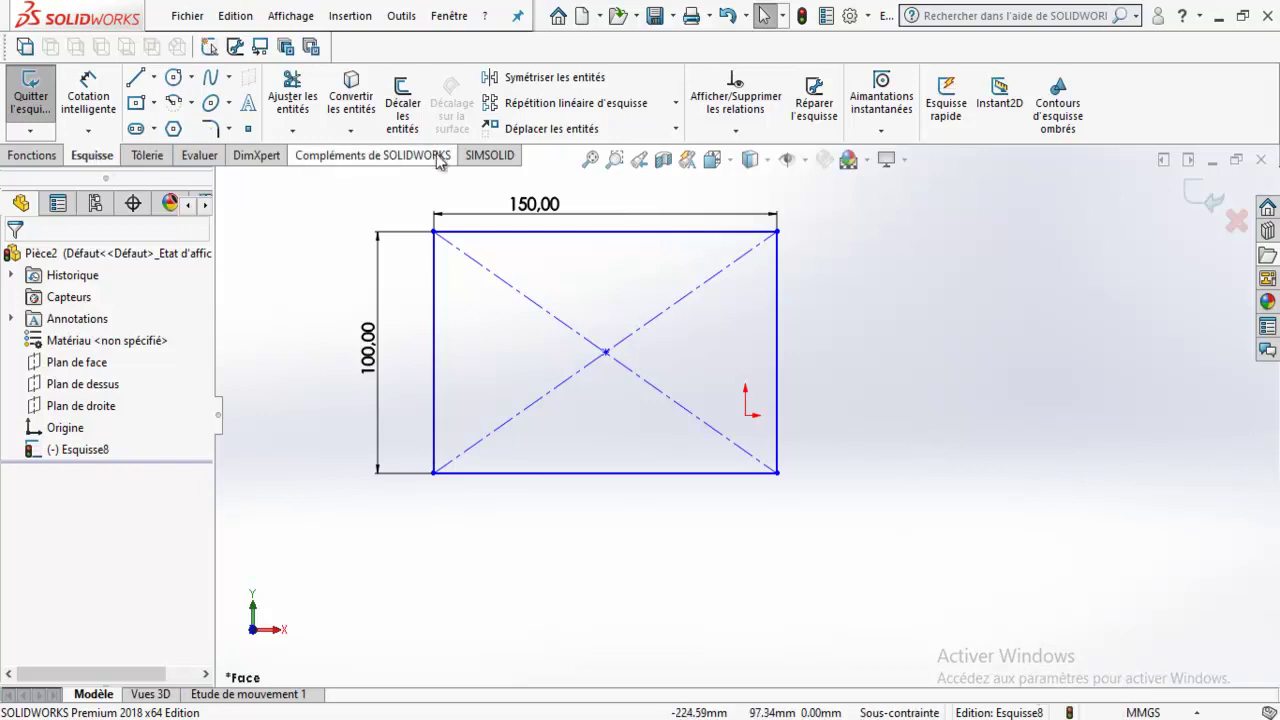
pyautogui.click(1200, 199)
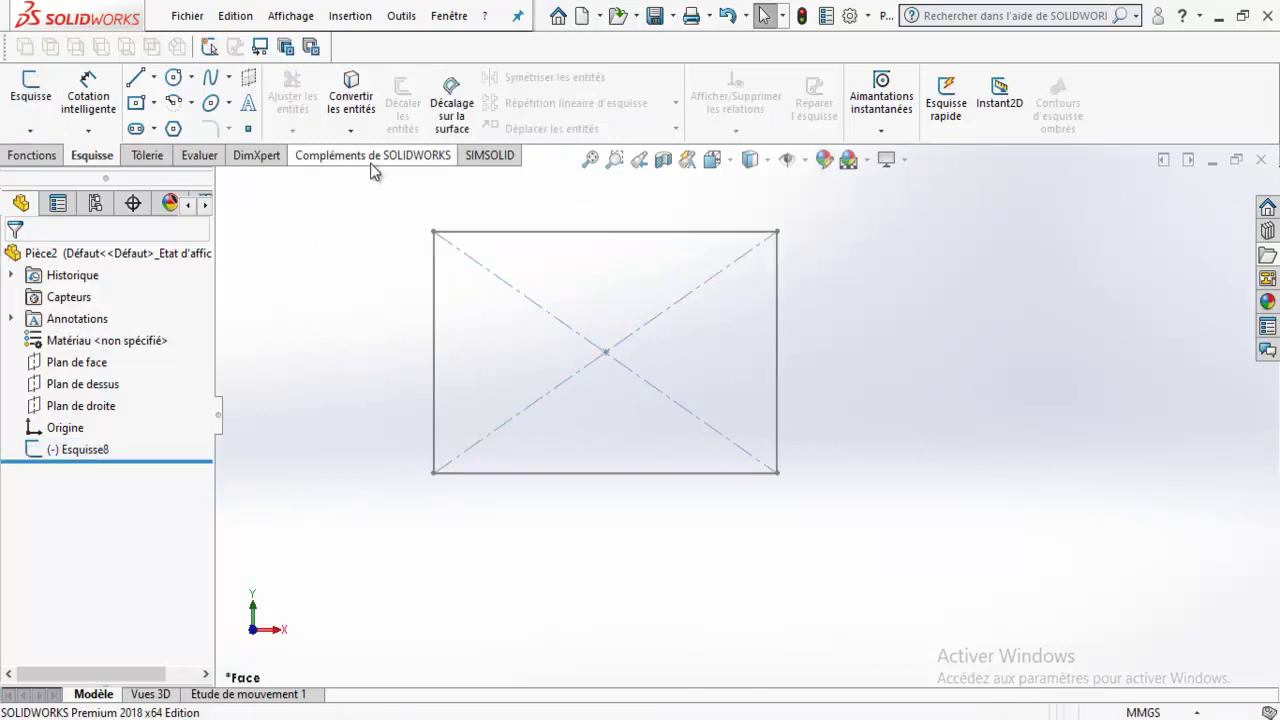
pyautogui.click(95, 449)
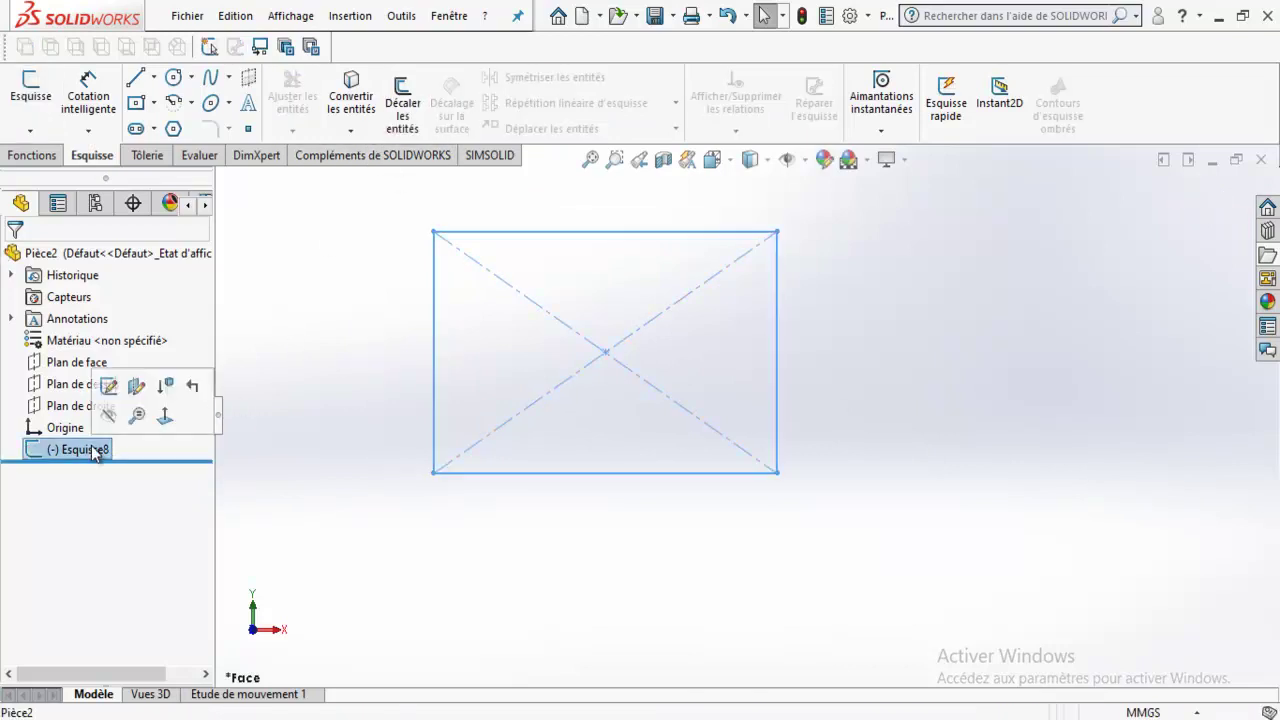
pyautogui.rightClick(95, 449)
pyautogui.click(109, 334)
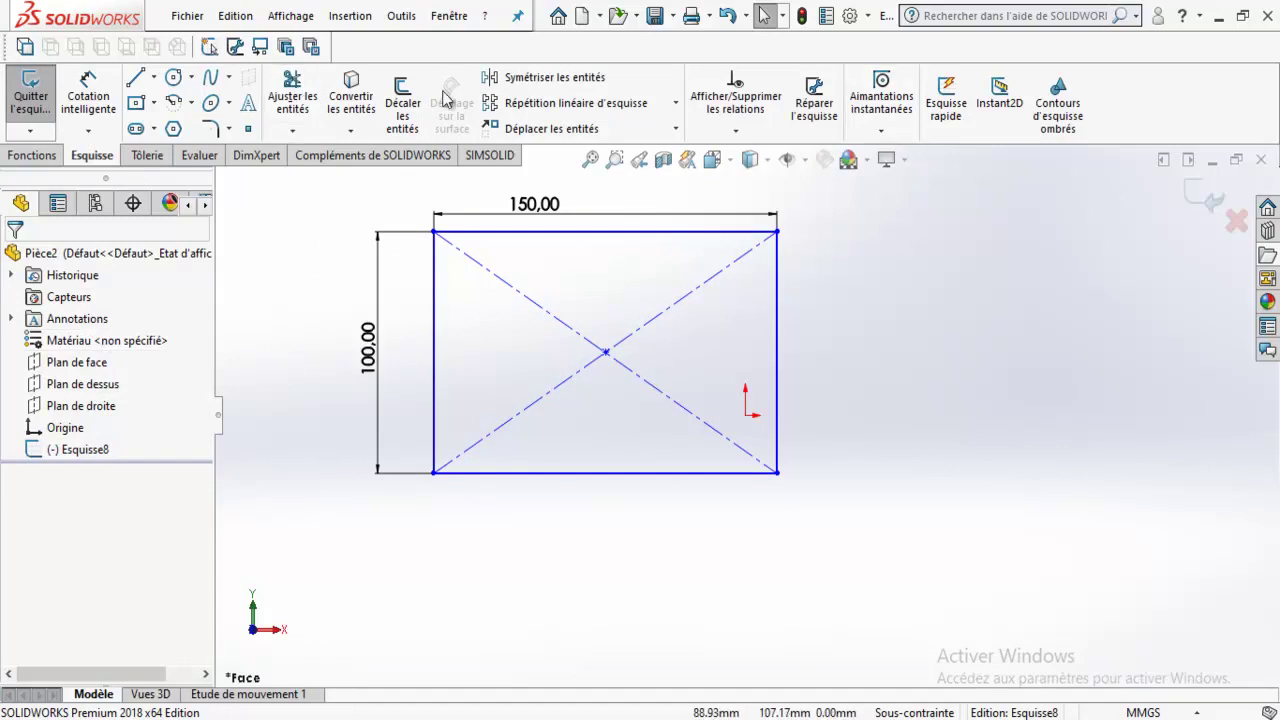
pyautogui.click(395, 104)
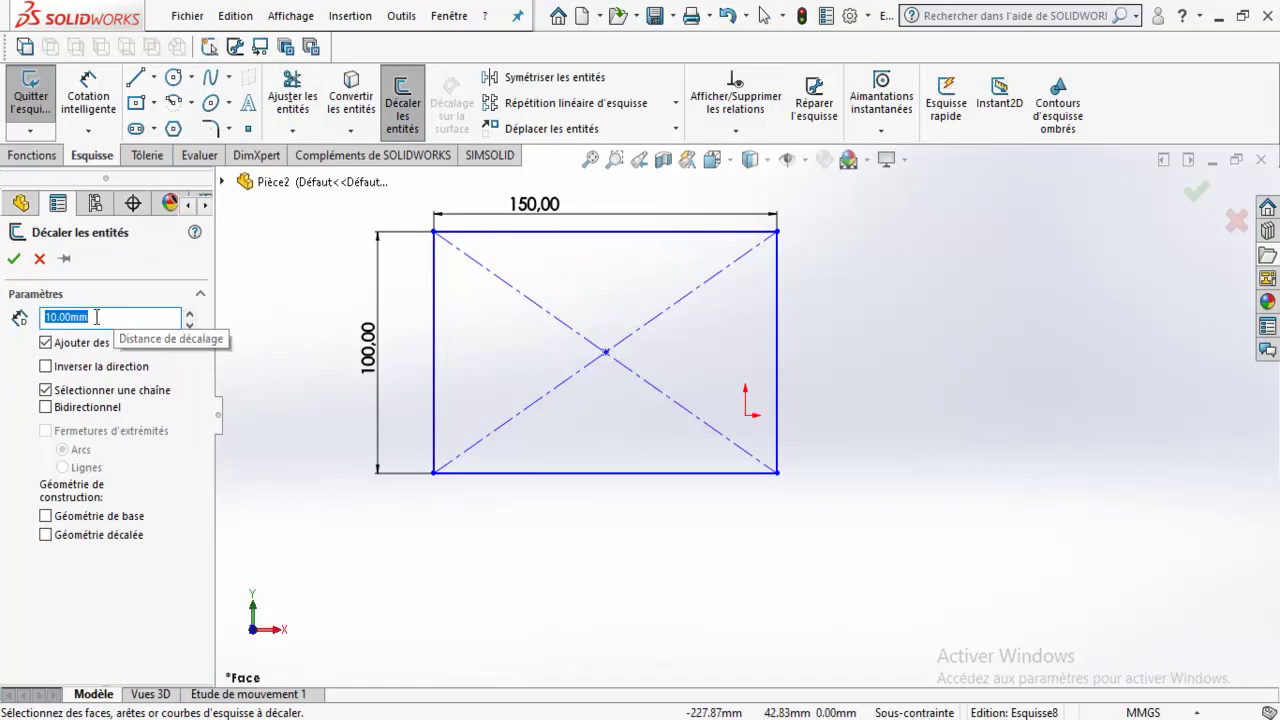
pyautogui.click(576, 234)
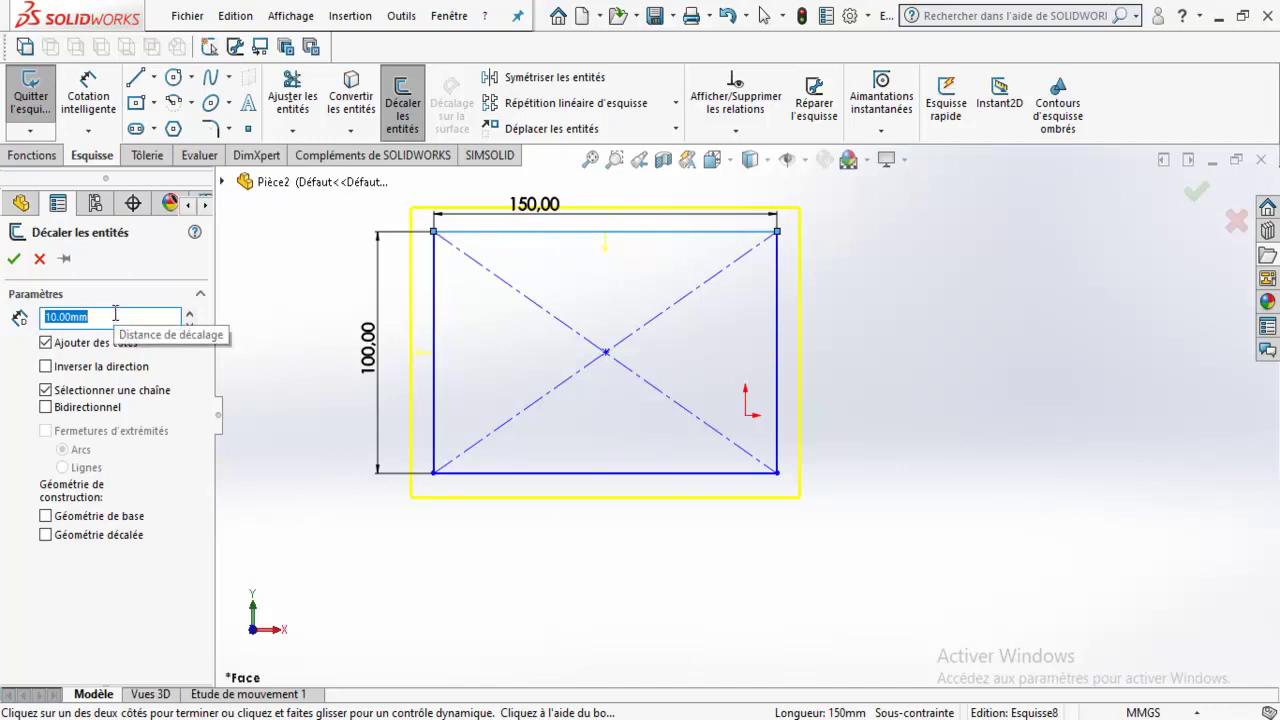
pyautogui.write('20')
pyautogui.press('Return')
pyautogui.write('30')
pyautogui.press('Return')
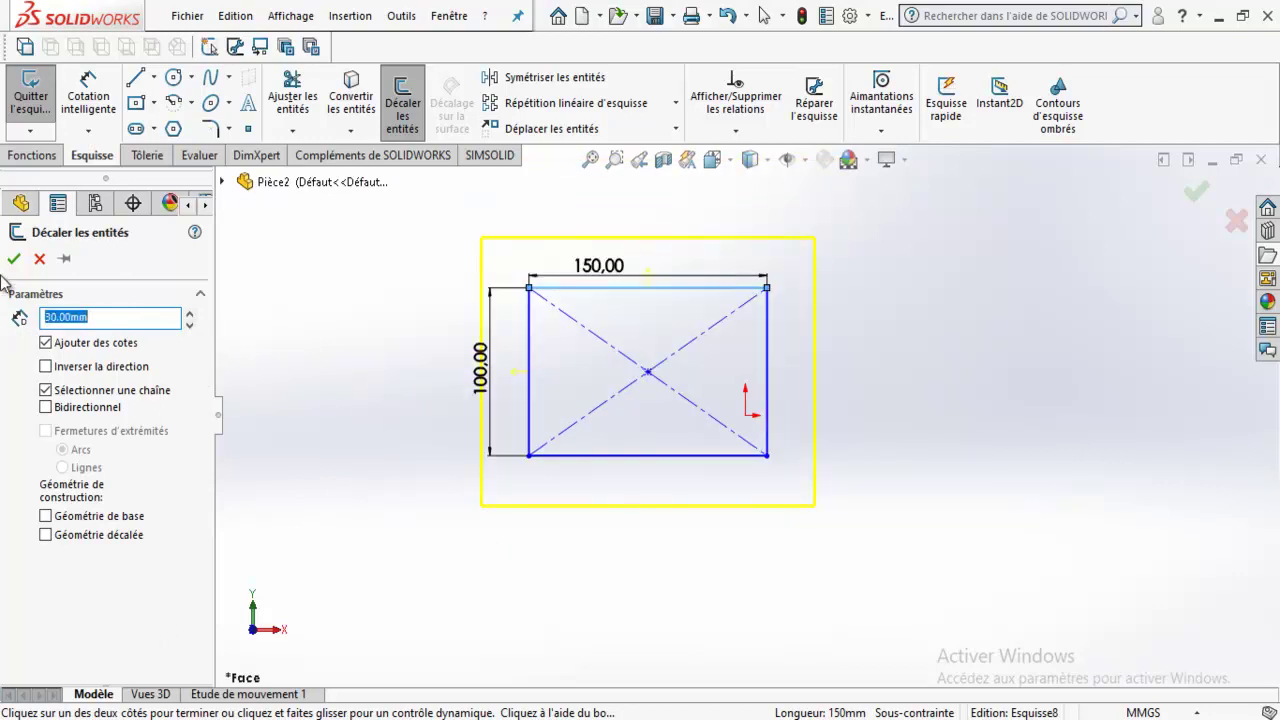
pyautogui.click(14, 260)
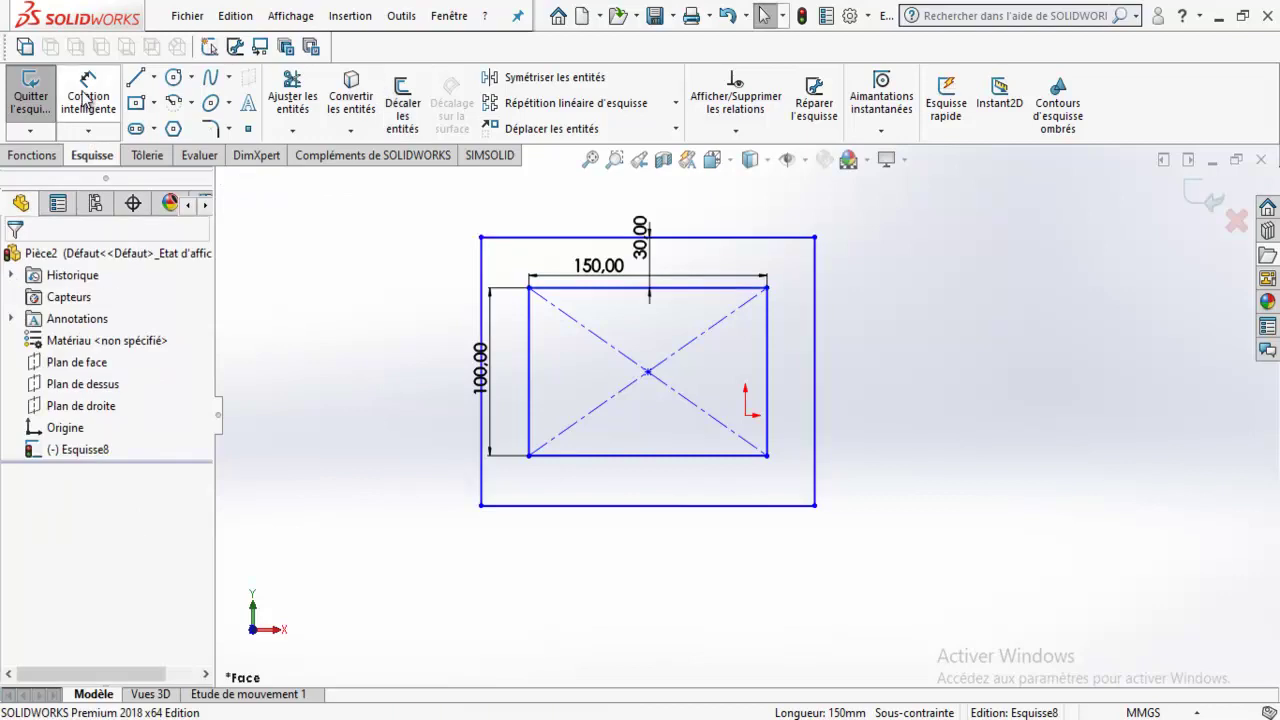
pyautogui.click(89, 90)
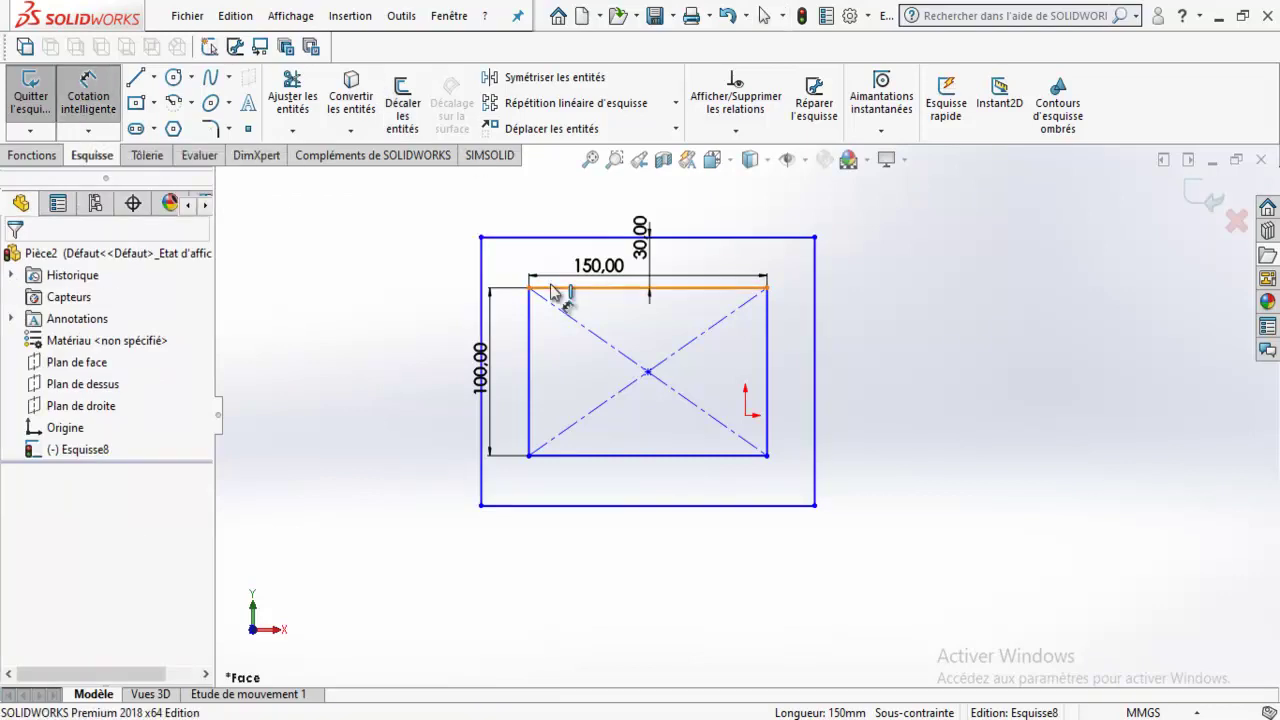
pyautogui.click(565, 287)
pyautogui.click(720, 237)
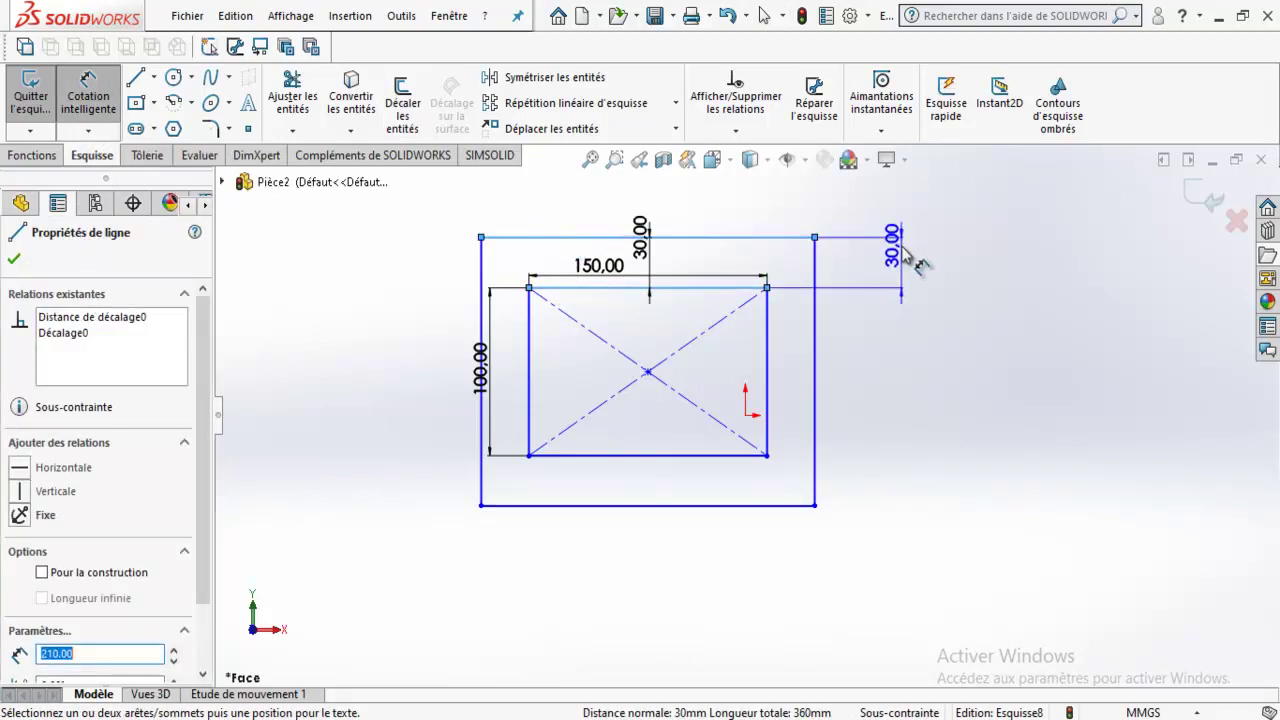
pyautogui.click(900, 255)
pyautogui.click(1130, 321)
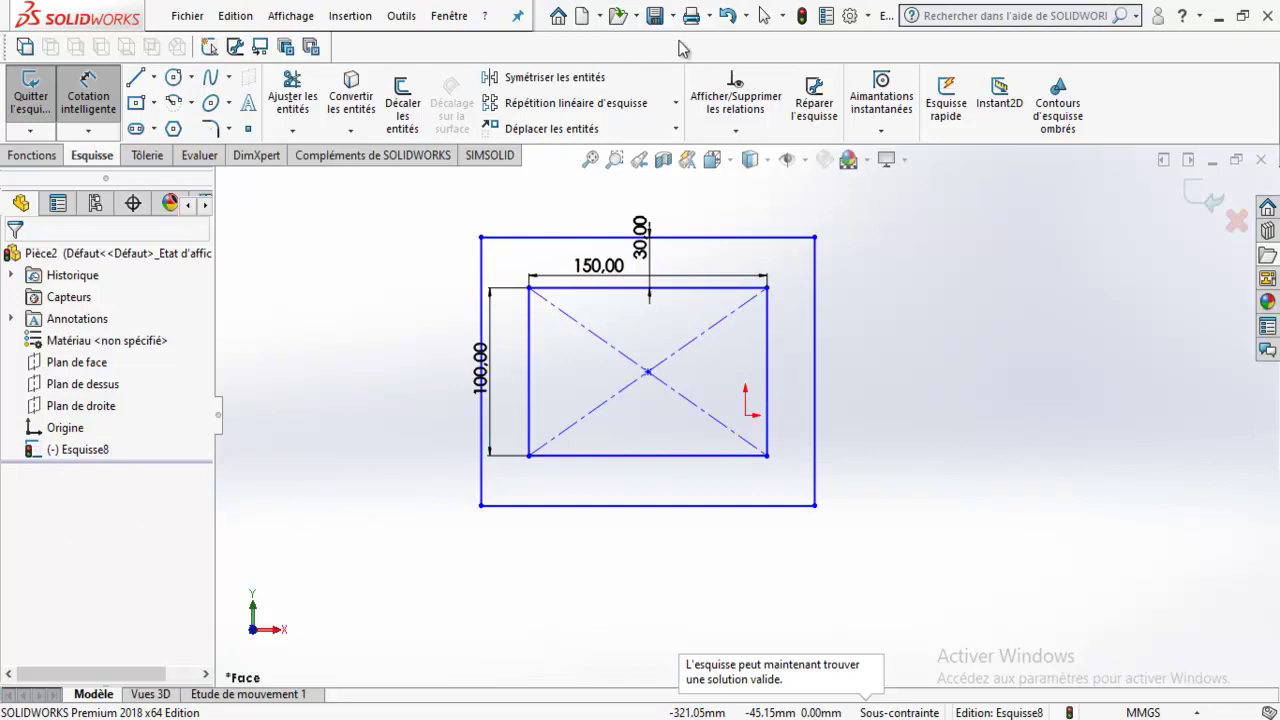
pyautogui.press('Escape')
pyautogui.click(727, 16)
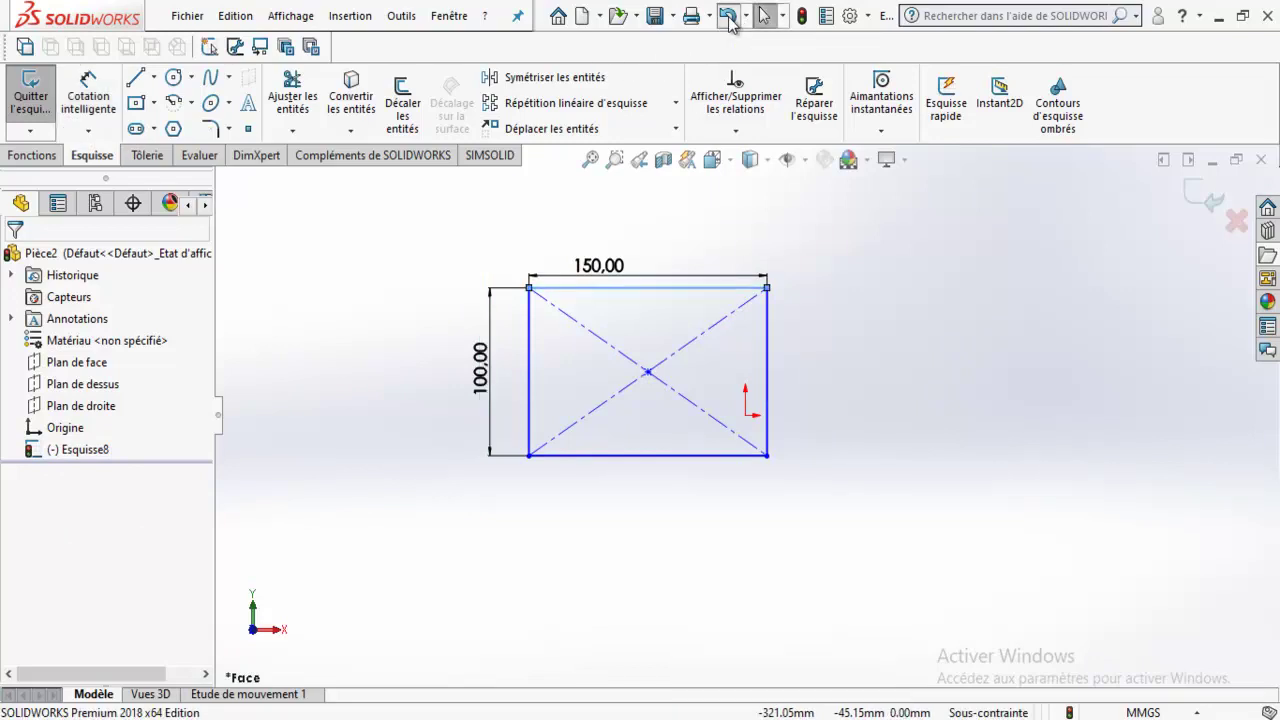
# Try a 50 mm inward offset of the rectangle, then dismiss the identical-contours warning.
pyautogui.click(403, 103)
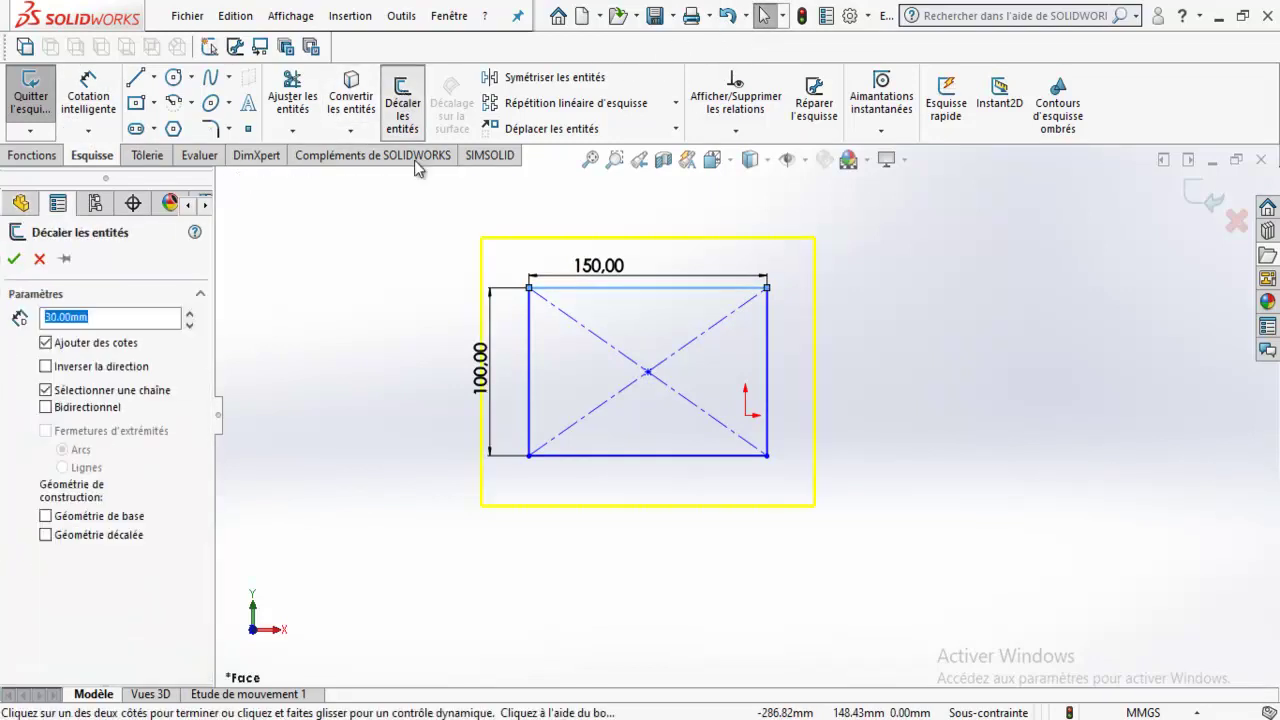
pyautogui.click(45, 367)
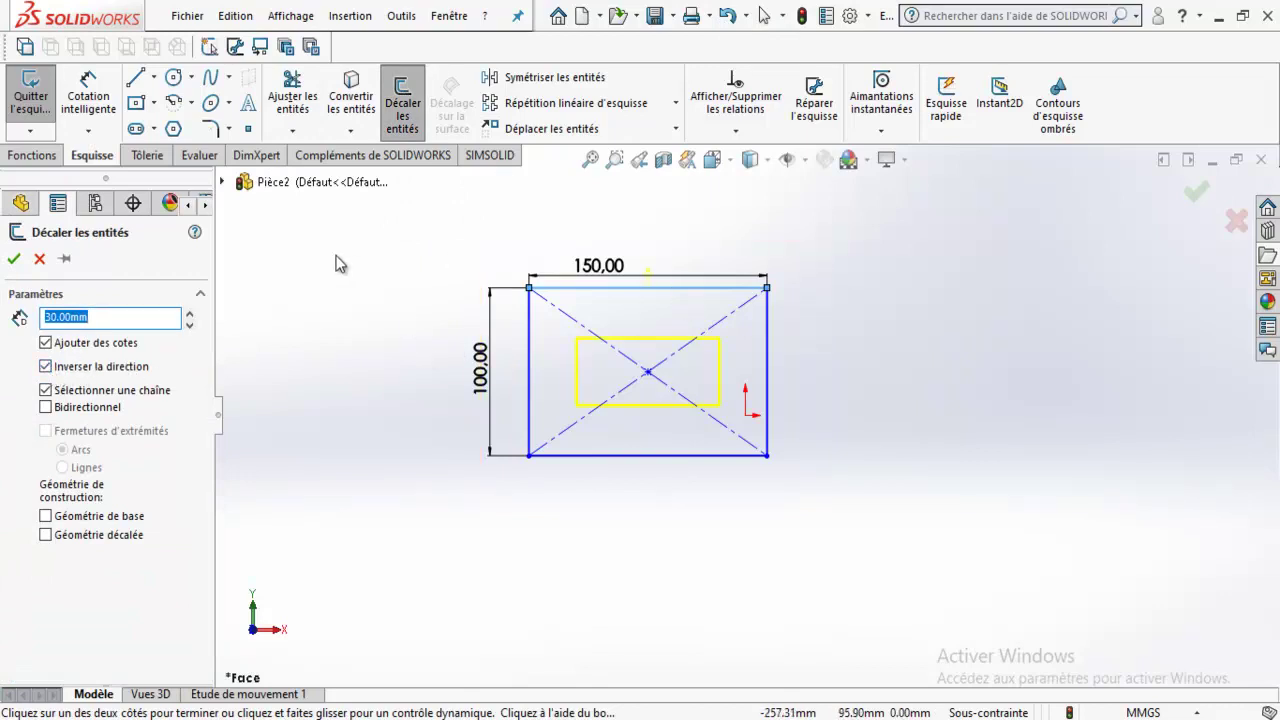
pyautogui.write('40')
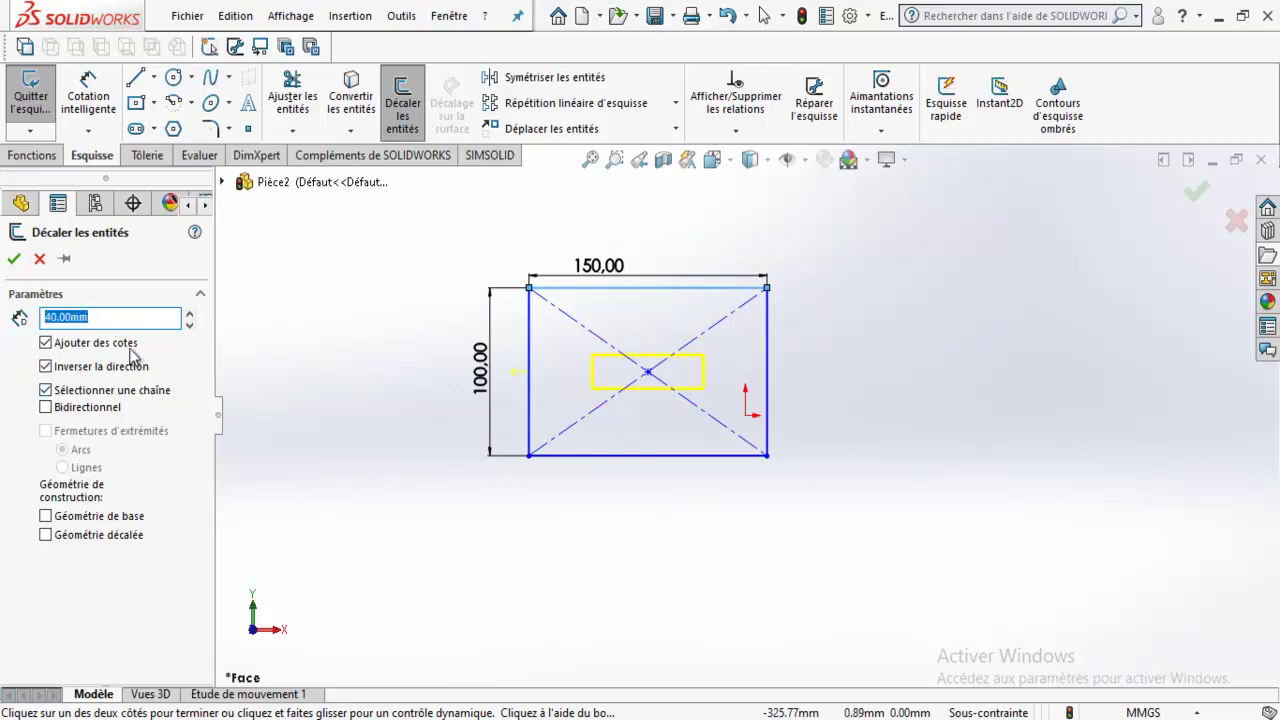
pyautogui.write('50')
pyautogui.press('Return')
pyautogui.press('Return')
pyautogui.click(12, 259)
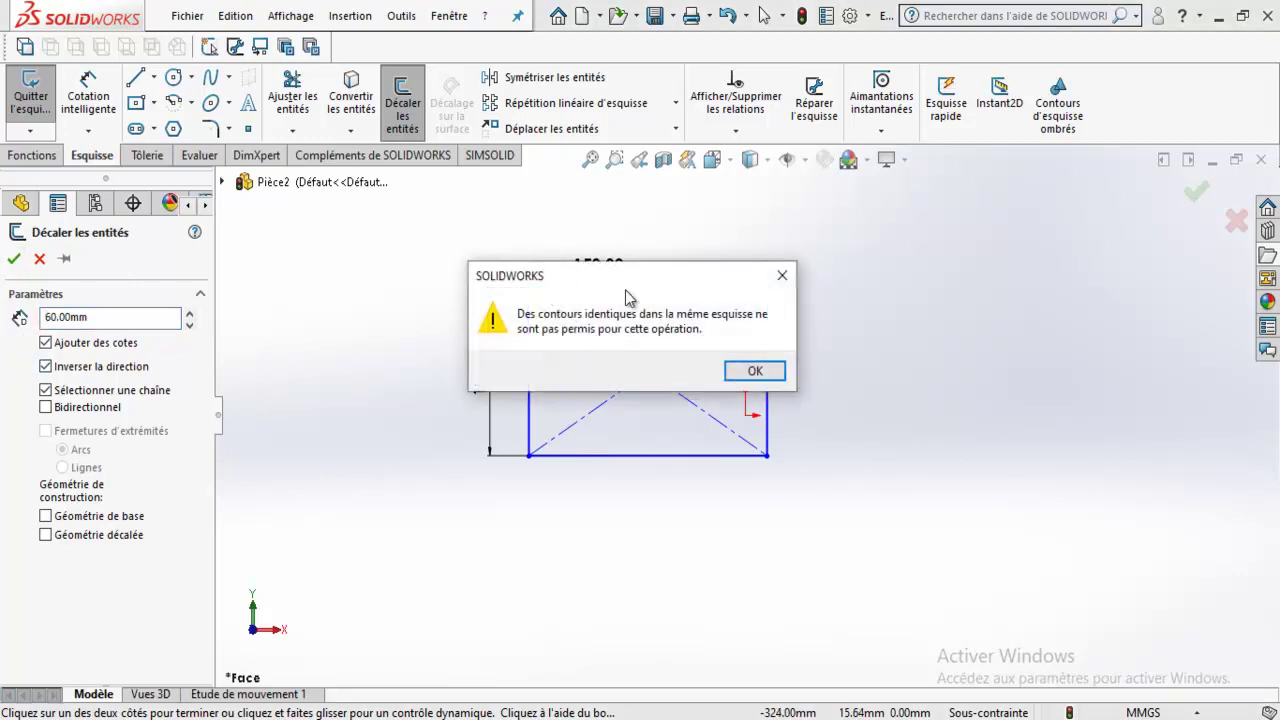
pyautogui.click(752, 371)
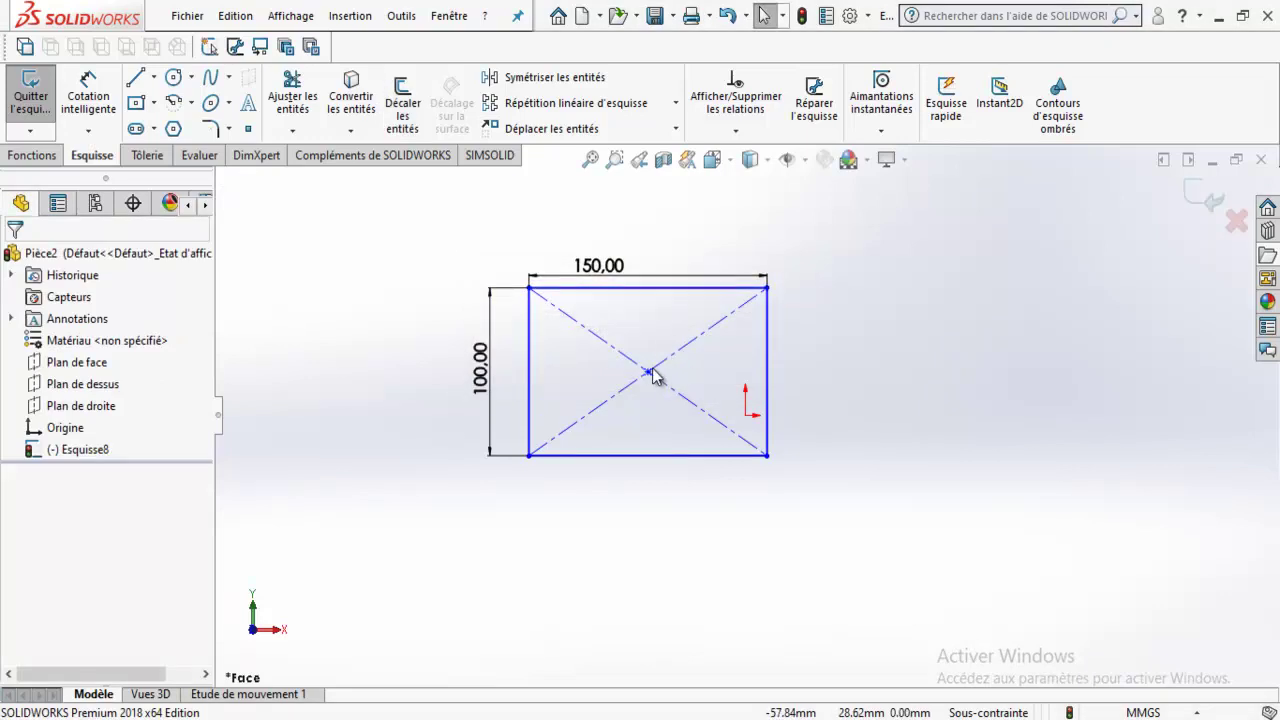
# Start a dimension from the rectangle's centre point to its top edge, then cancel it.
pyautogui.click(90, 92)
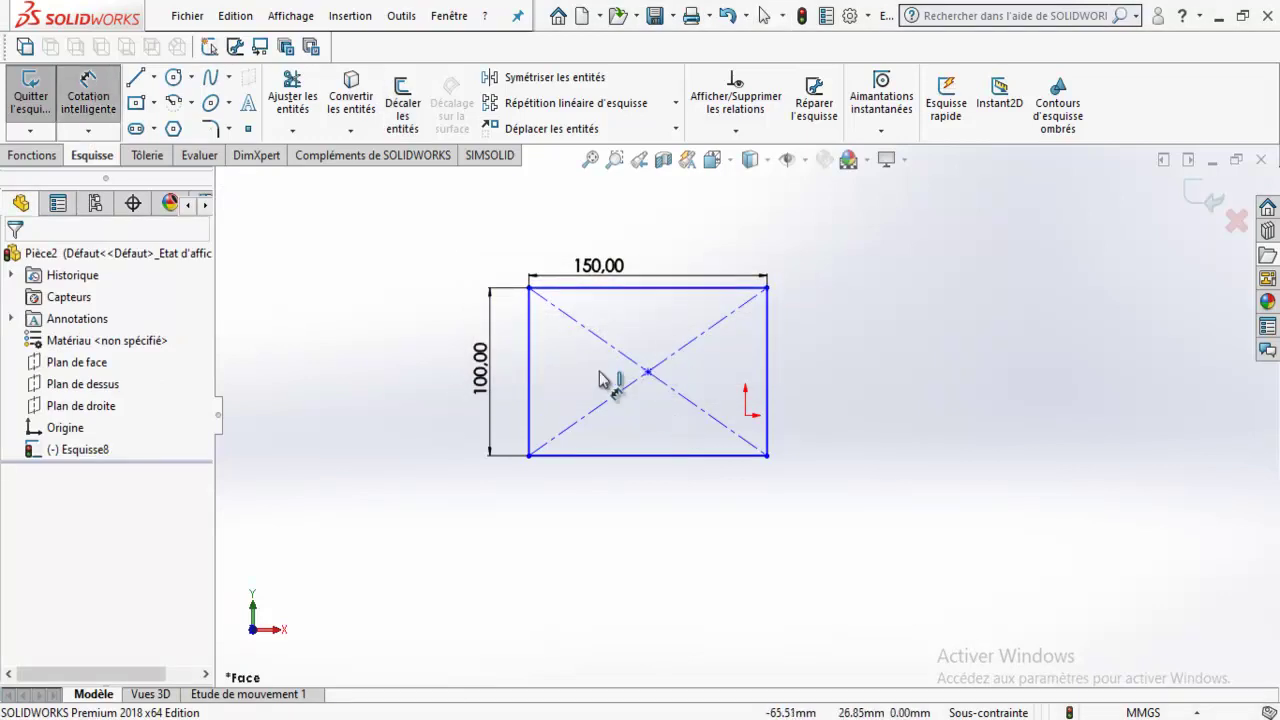
pyautogui.click(690, 371)
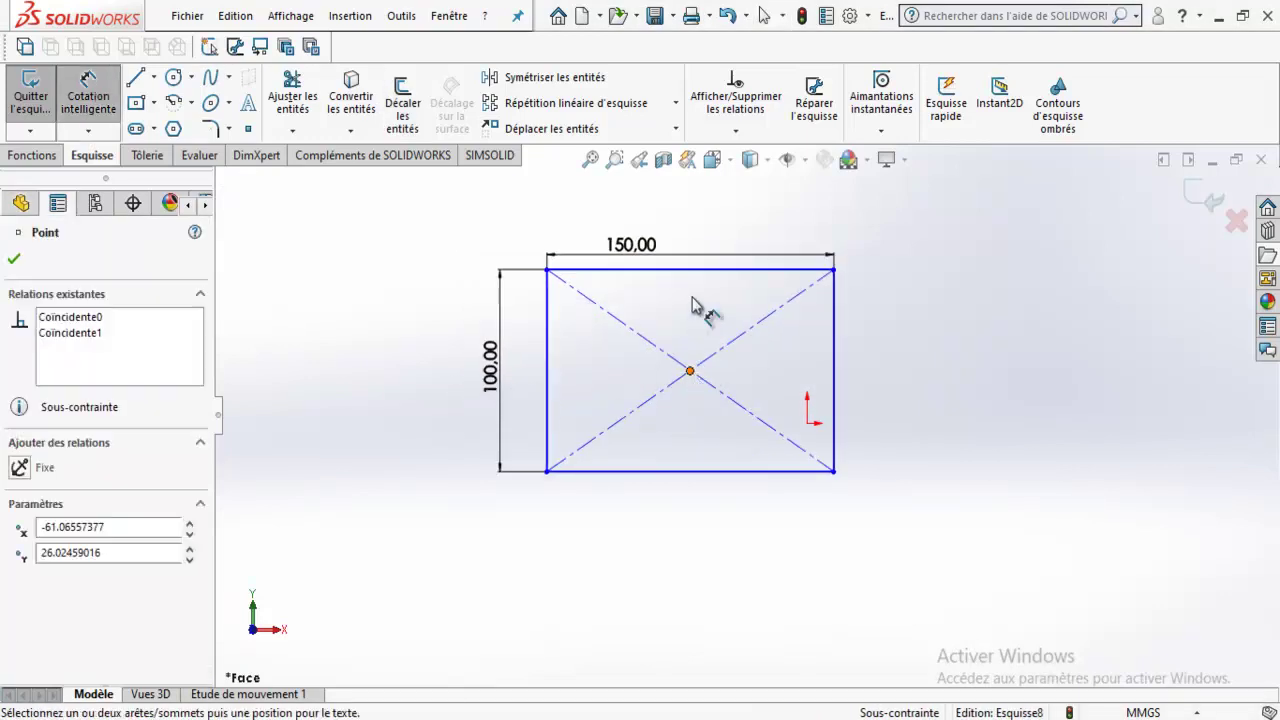
pyautogui.click(703, 270)
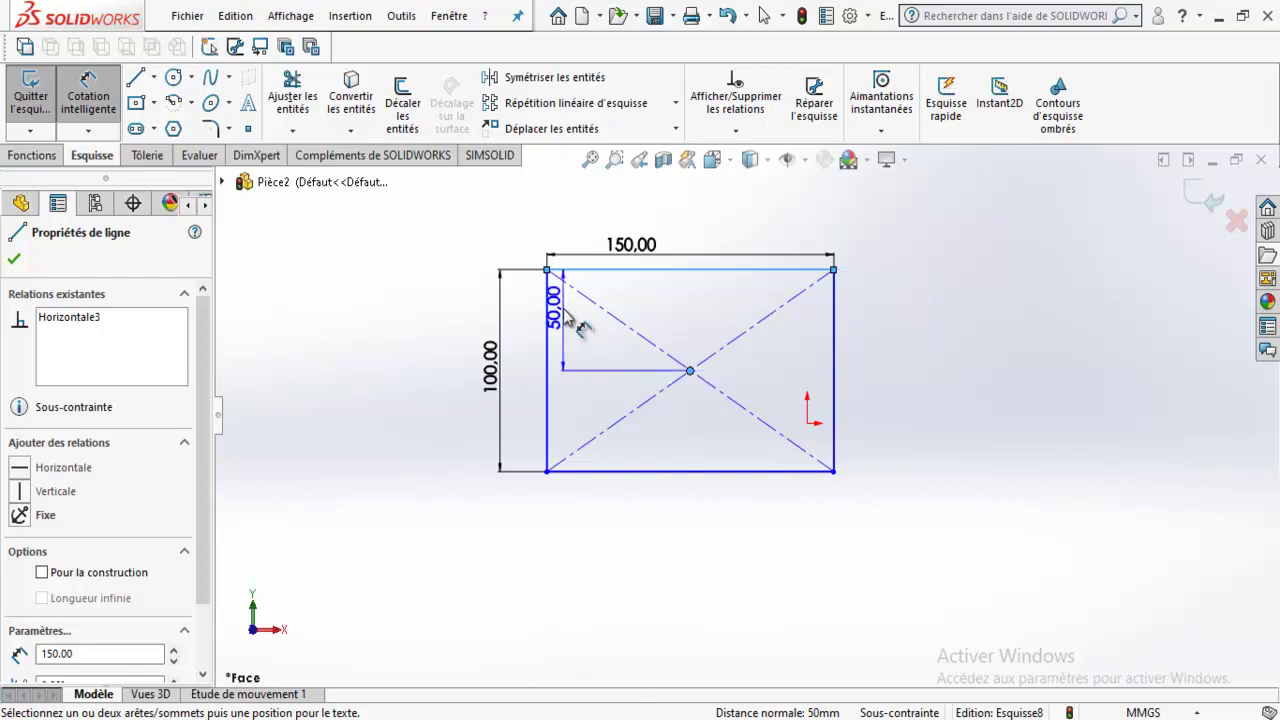
pyautogui.press('Escape')
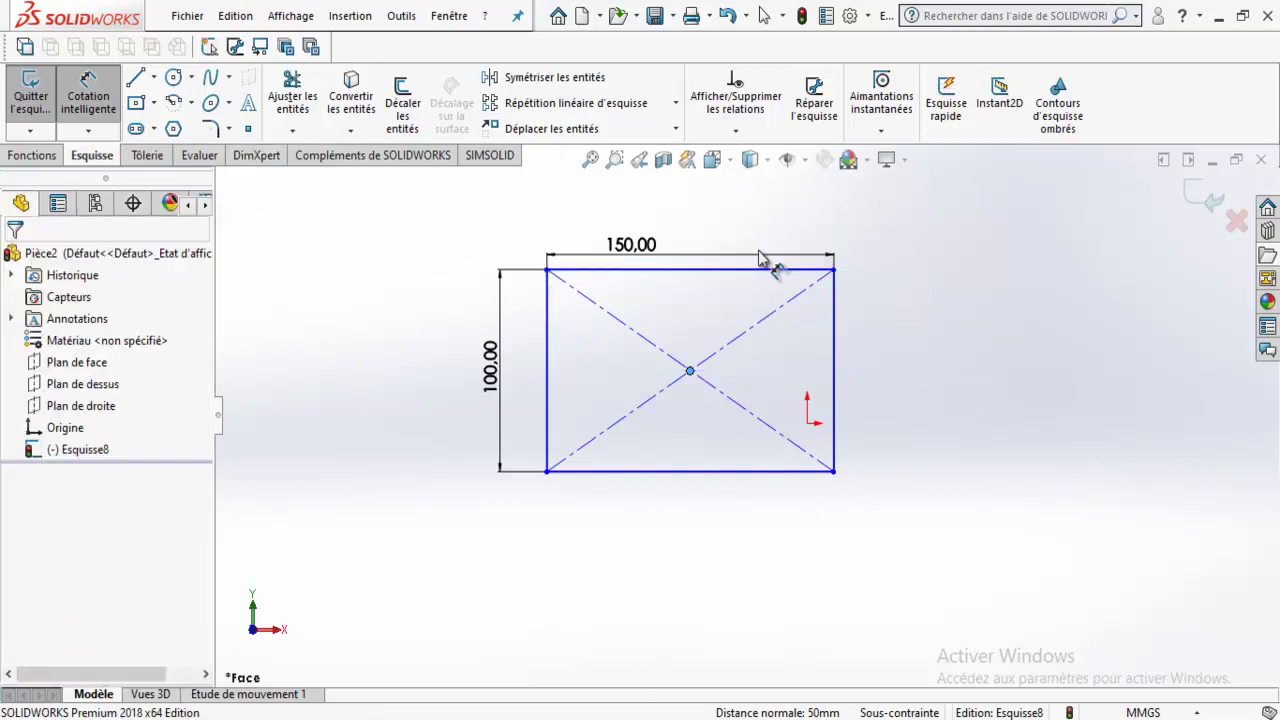
# Offset the rectangle 10 mm outward from its top edge, then tilt the view.
pyautogui.click(402, 103)
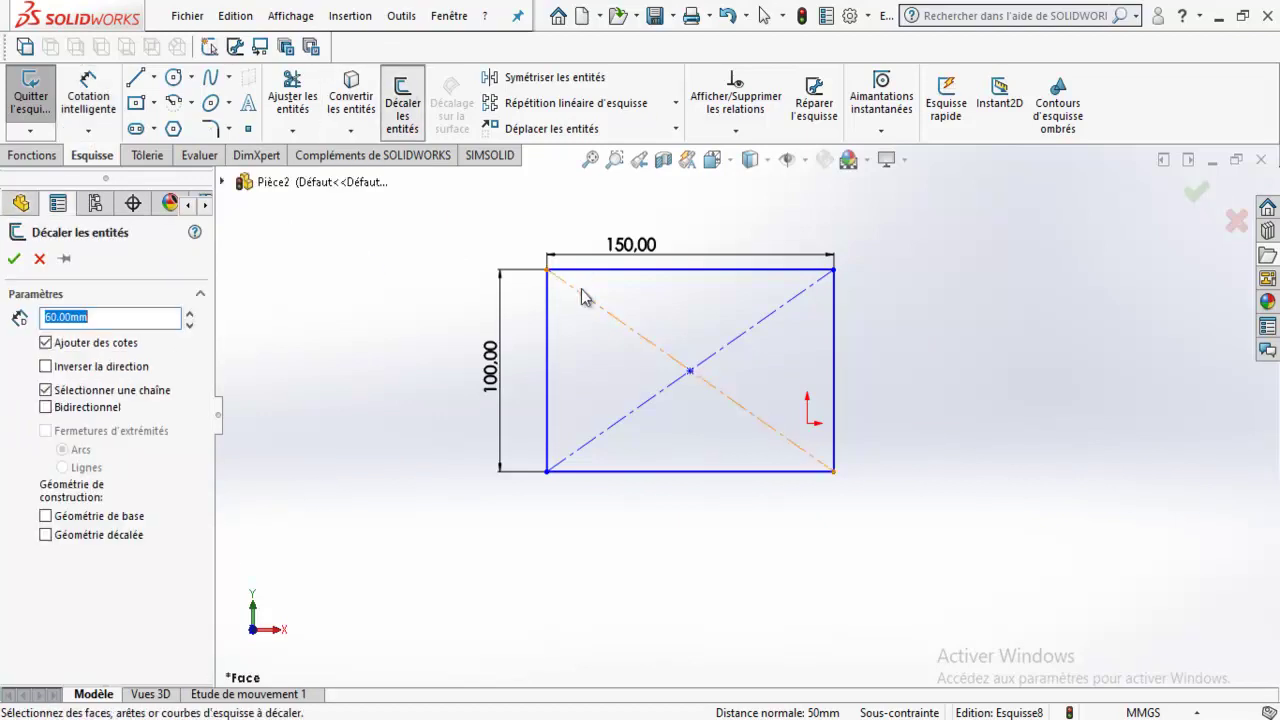
pyautogui.click(576, 278)
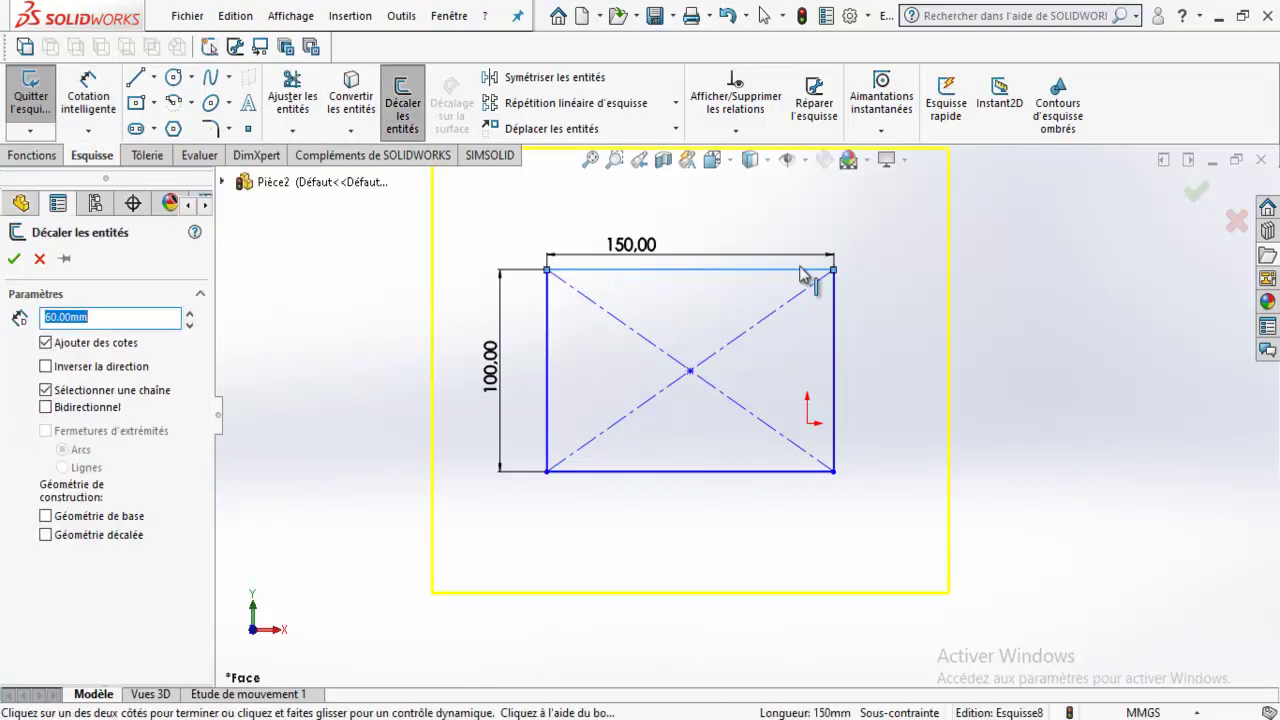
pyautogui.click(46, 367)
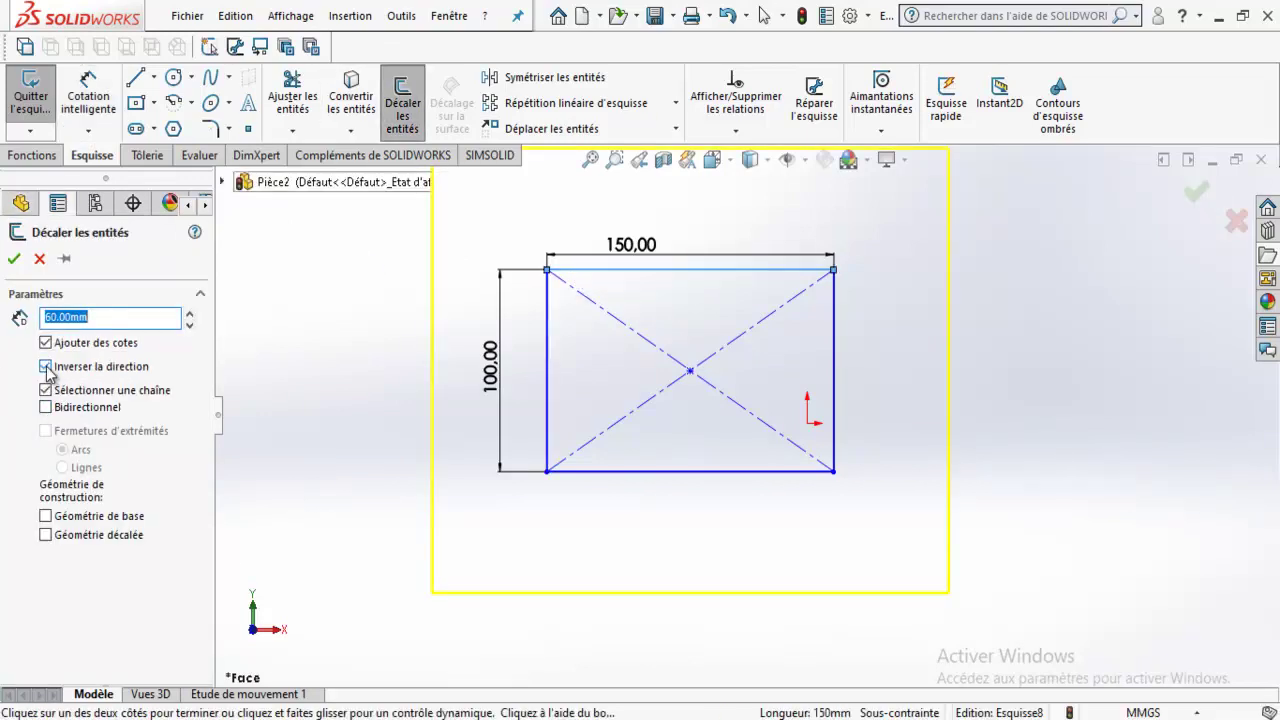
pyautogui.click(46, 368)
pyautogui.press('Return')
pyautogui.click(14, 259)
pyautogui.moveTo(856, 437)
pyautogui.mouseDown(button='middle')
pyautogui.moveTo(866, 450)
pyautogui.moveTo(860, 440)
pyautogui.mouseUp(button='middle')
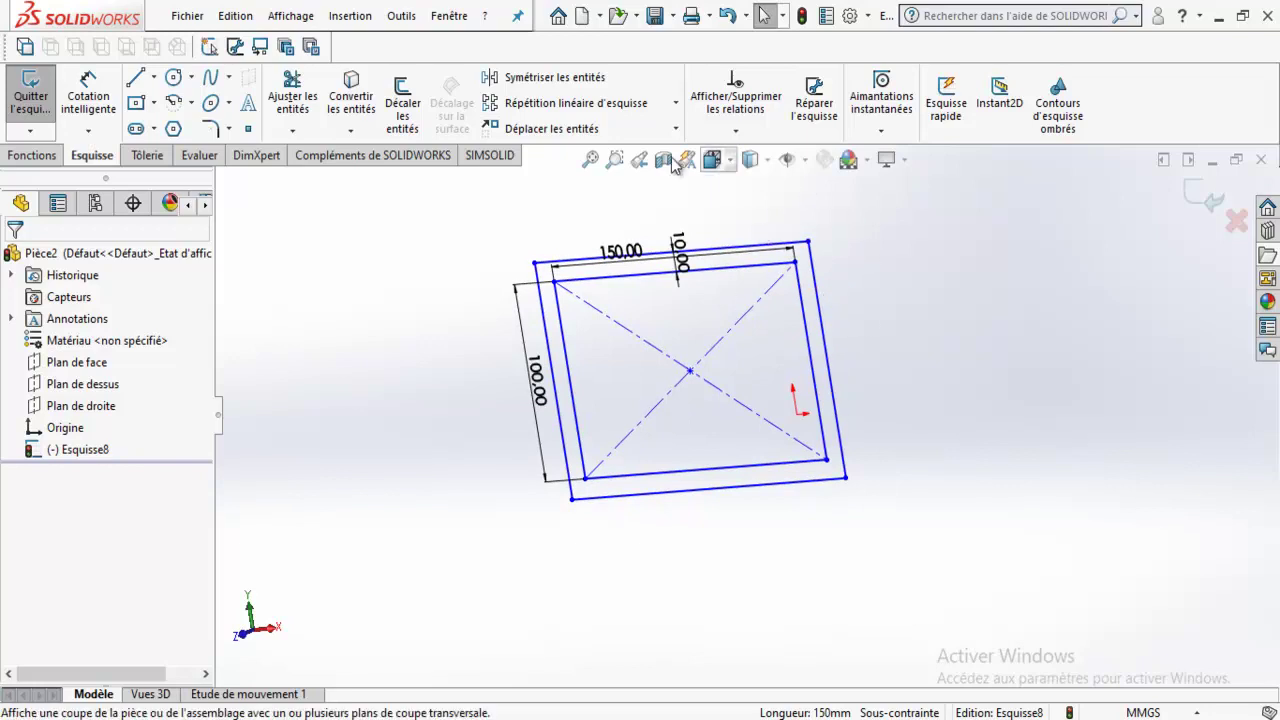
# Draw a closed six-point spline loop left of the rectangles.
pyautogui.click(212, 85)
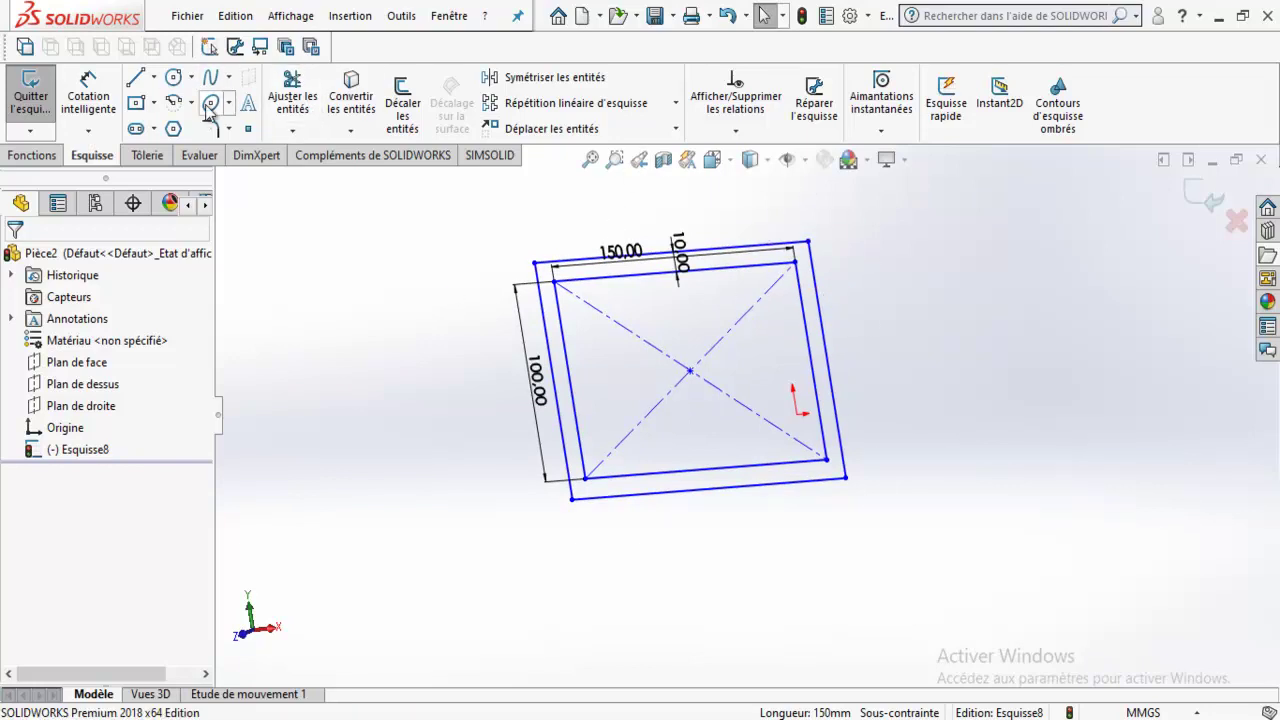
pyautogui.scroll(3, 460, 340)
pyautogui.click(440, 352)
pyautogui.click(299, 364)
pyautogui.click(305, 466)
pyautogui.click(433, 541)
pyautogui.click(464, 466)
pyautogui.click(495, 412)
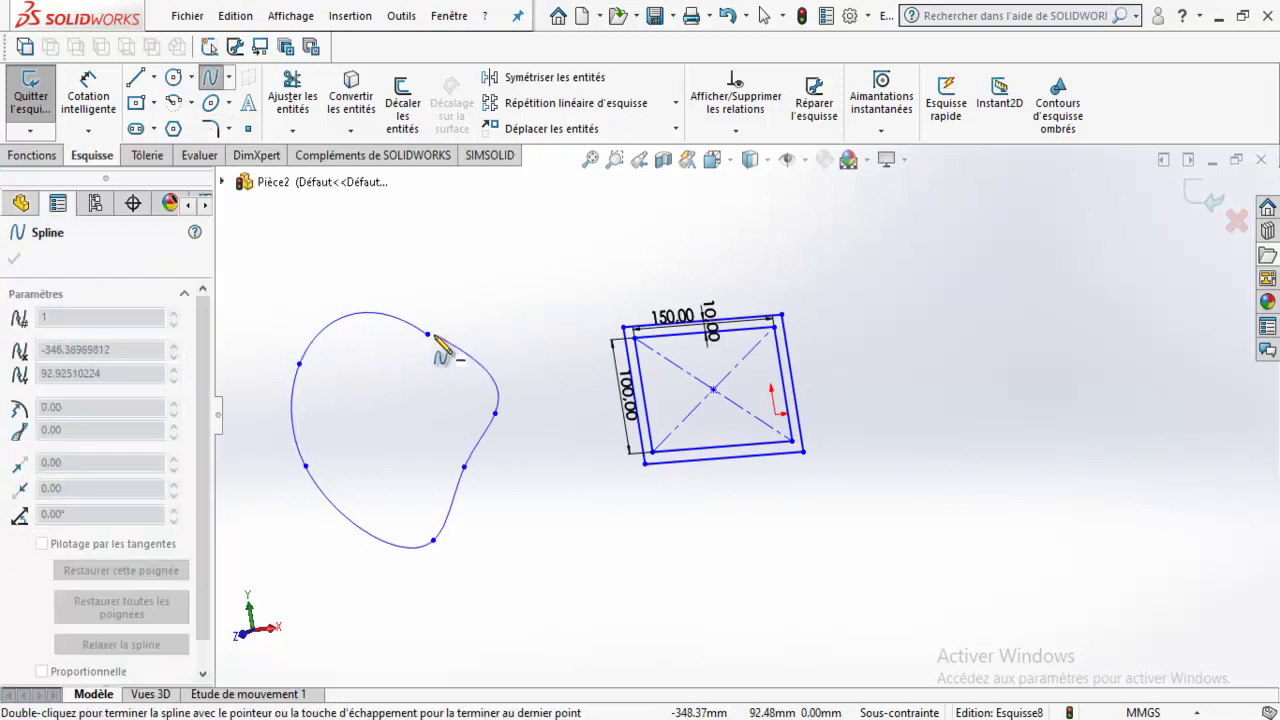
pyautogui.click(428, 334)
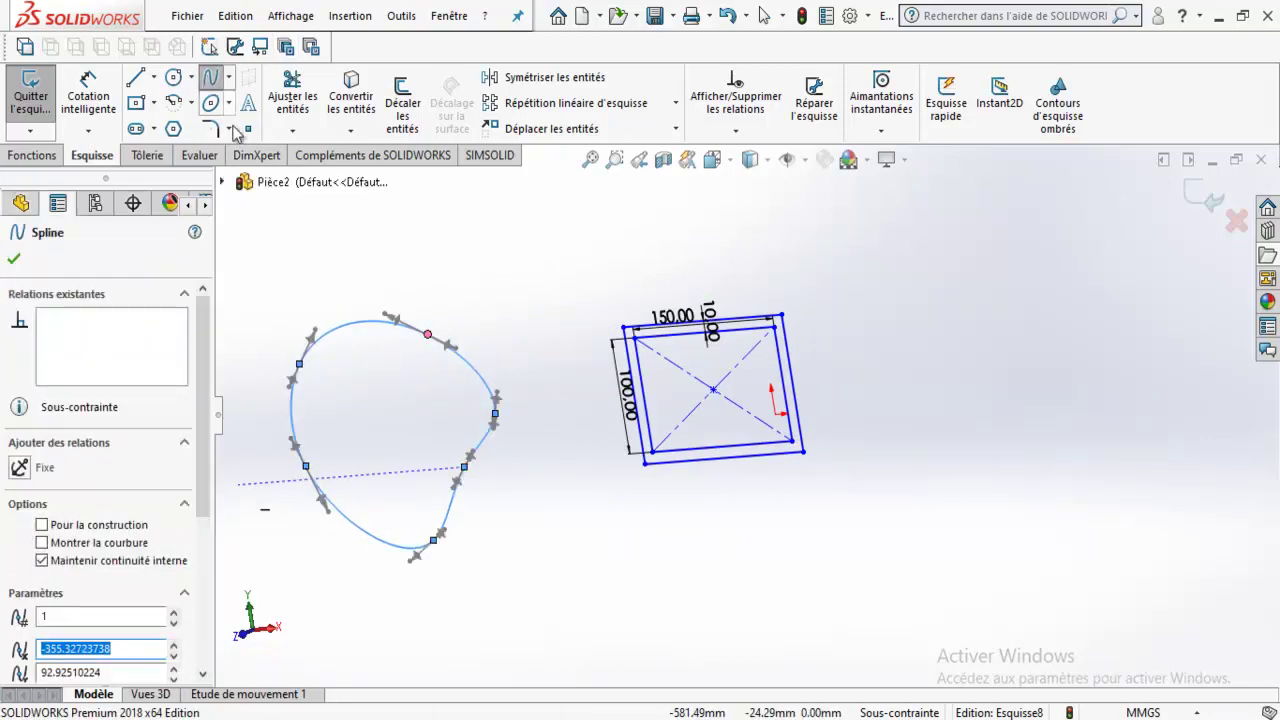
# Offset the spline loop 20 mm inward and exit Esquisse8.
pyautogui.click(405, 103)
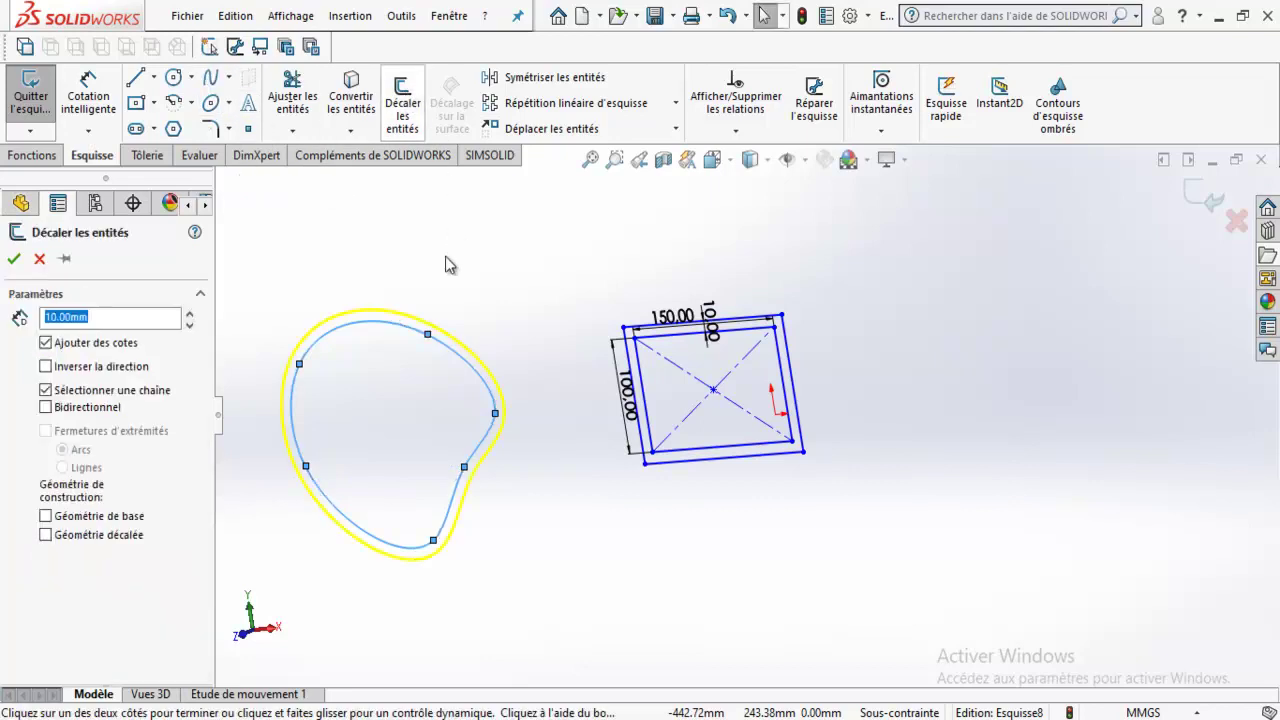
pyautogui.click(189, 315)
pyautogui.click(189, 315)
pyautogui.click(189, 315)
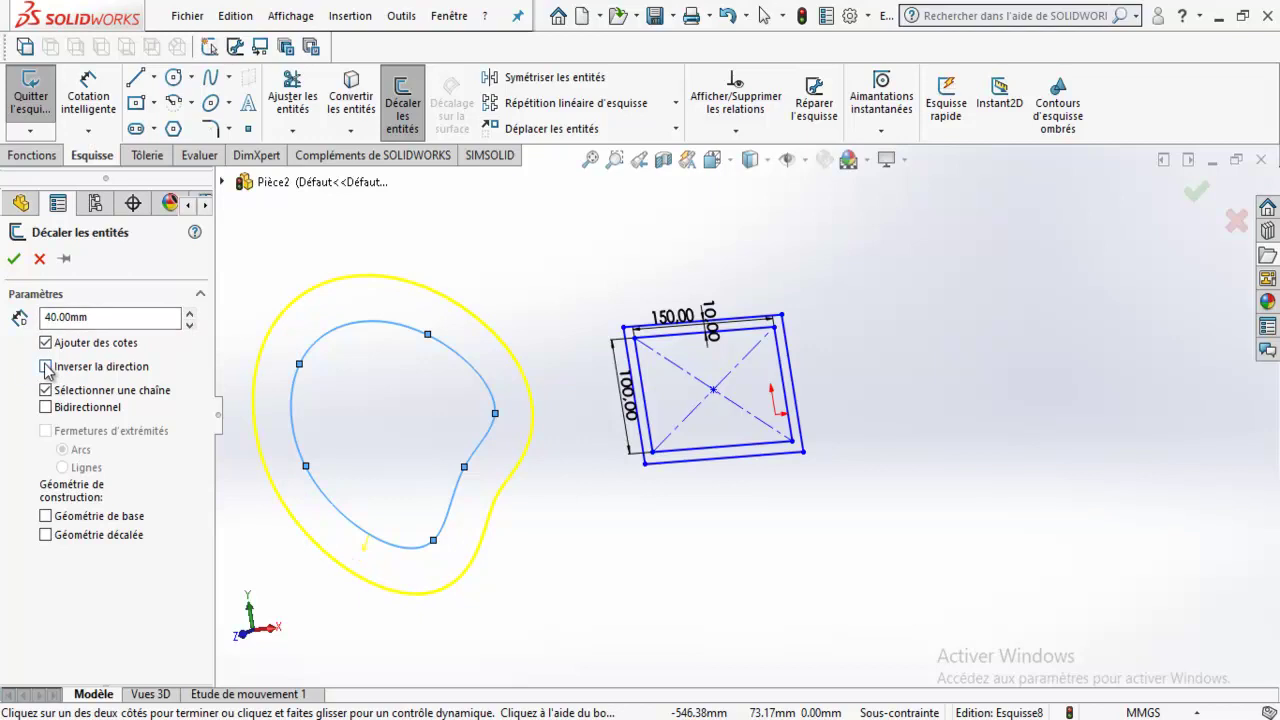
pyautogui.click(189, 325)
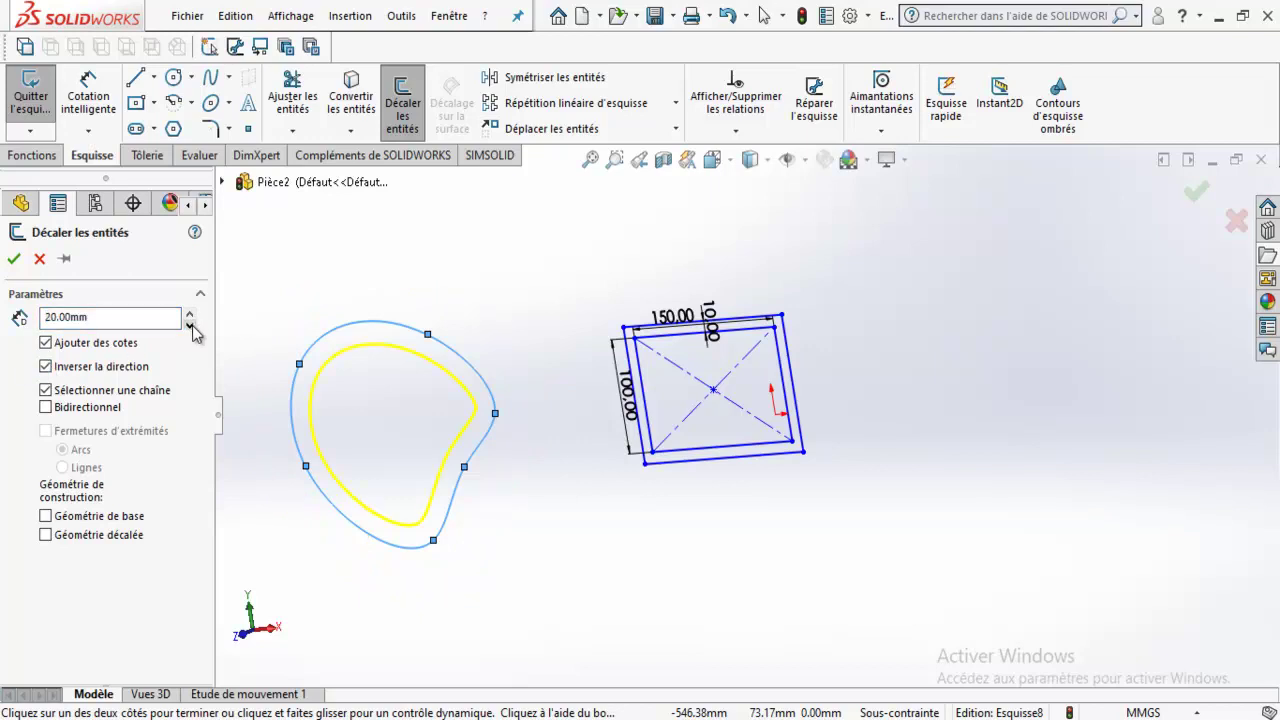
pyautogui.click(14, 259)
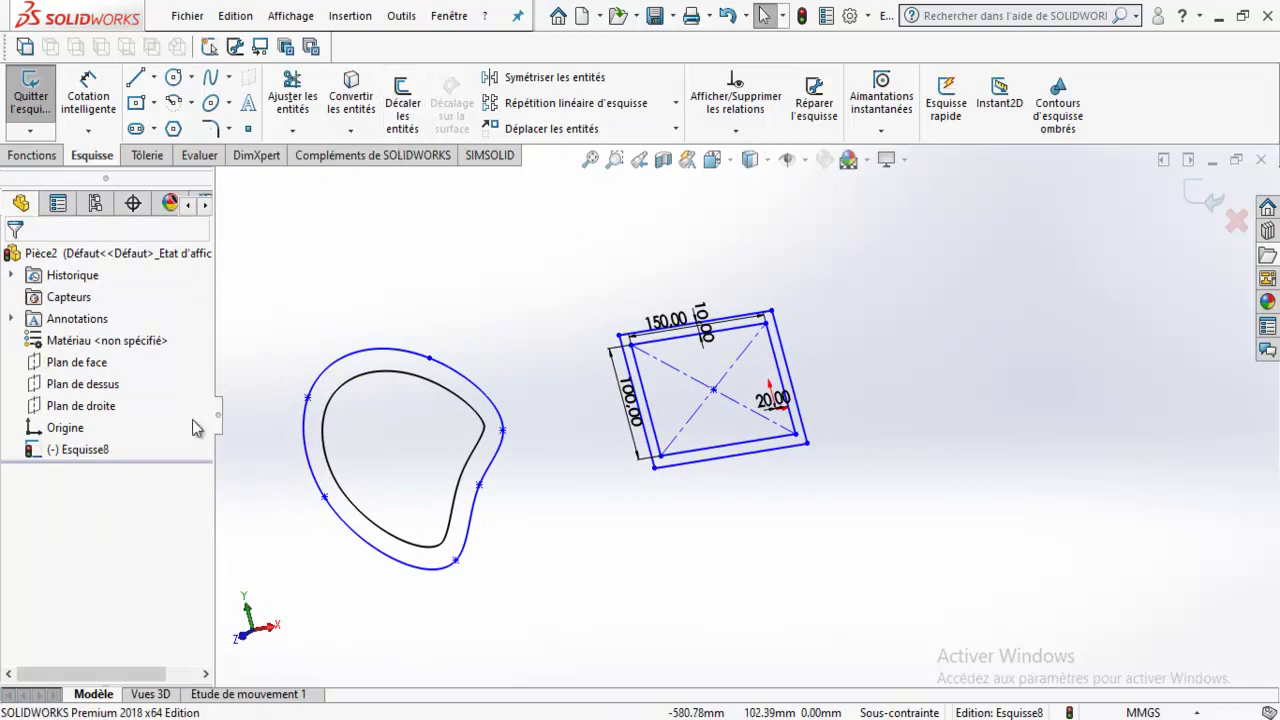
pyautogui.click(80, 449)
pyautogui.click(1212, 200)
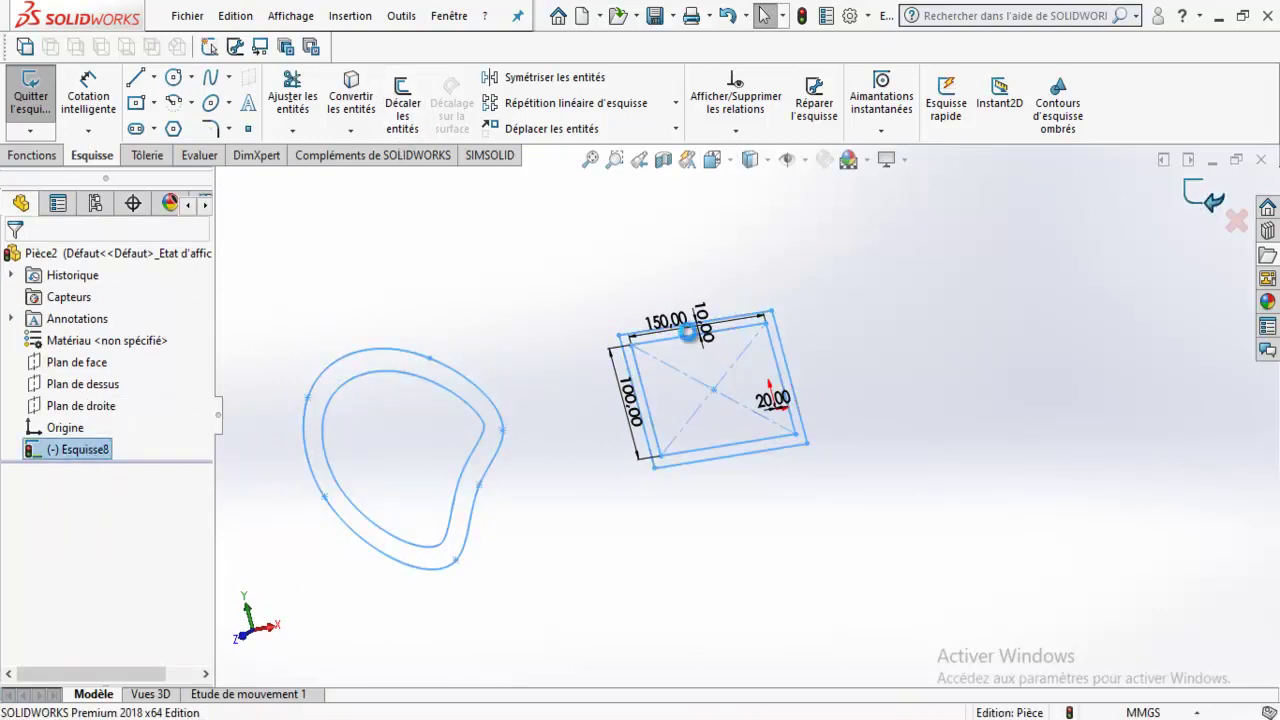
# Delete Esquisse8 and start a new sketch on Plan de face, viewed normal to it.
pyautogui.press('Delete')
pyautogui.press('Return')
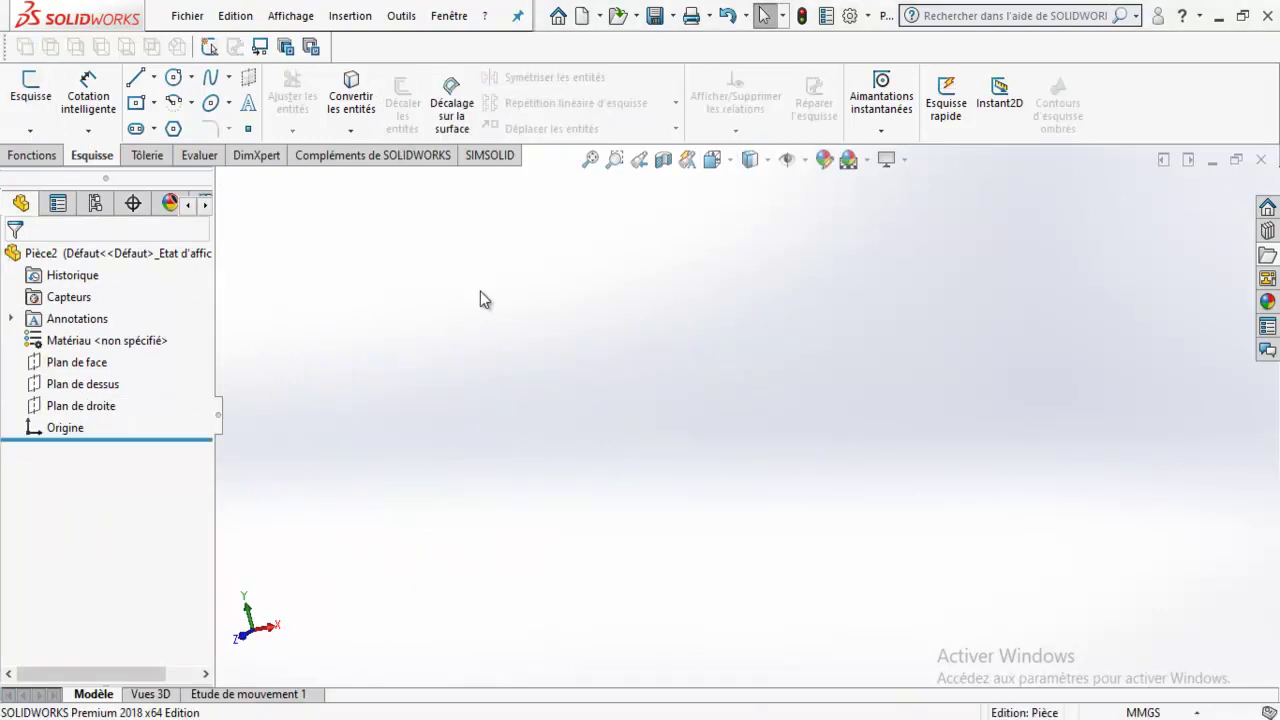
pyautogui.click(75, 365)
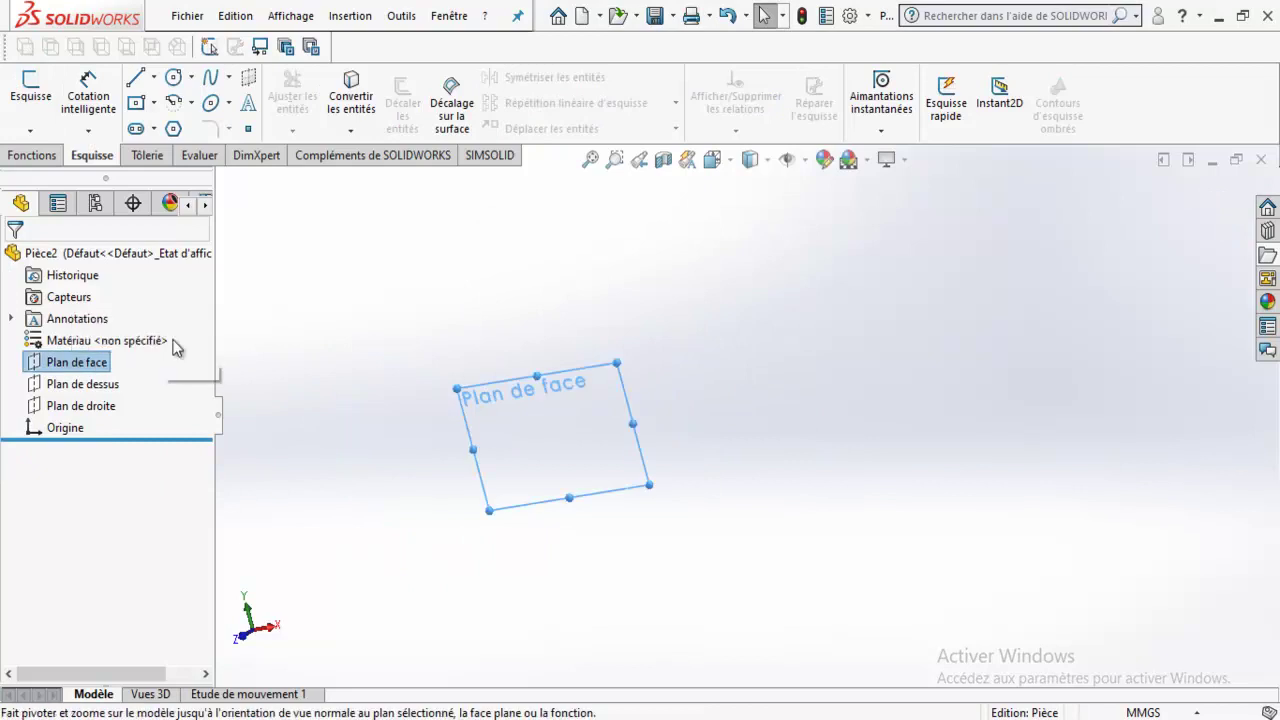
pyautogui.click(169, 338)
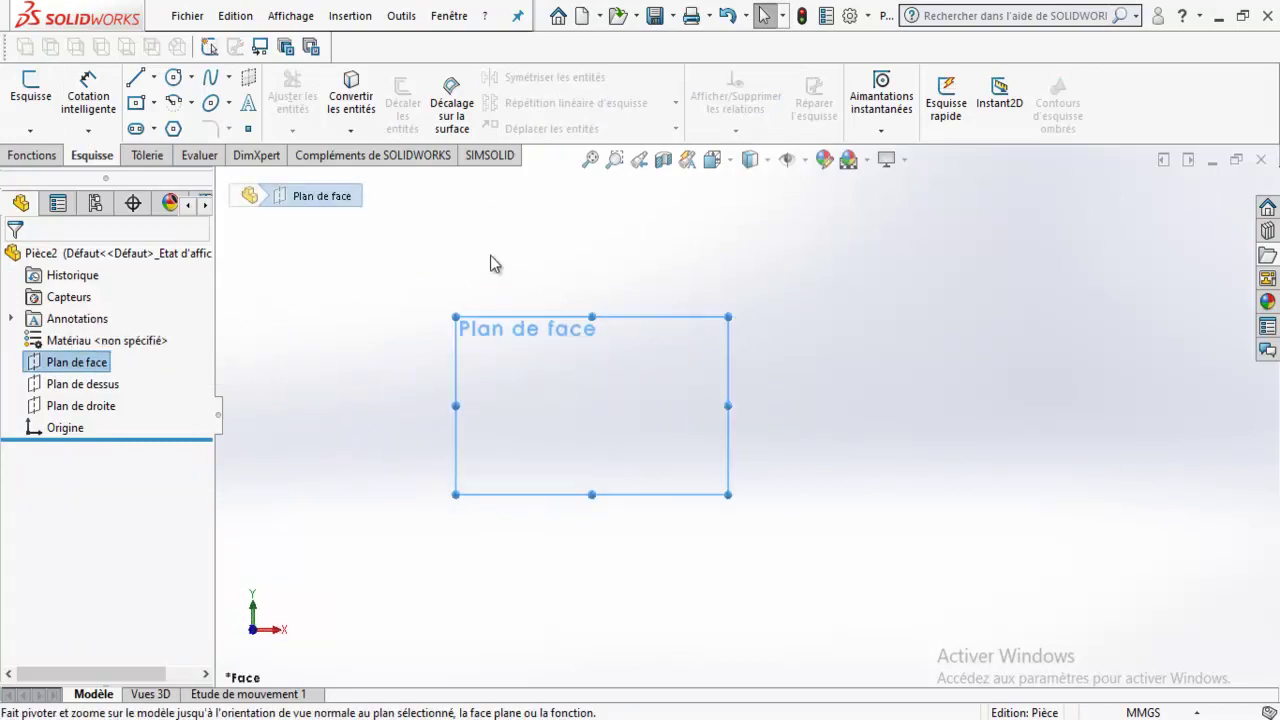
pyautogui.click(489, 263)
pyautogui.click(72, 366)
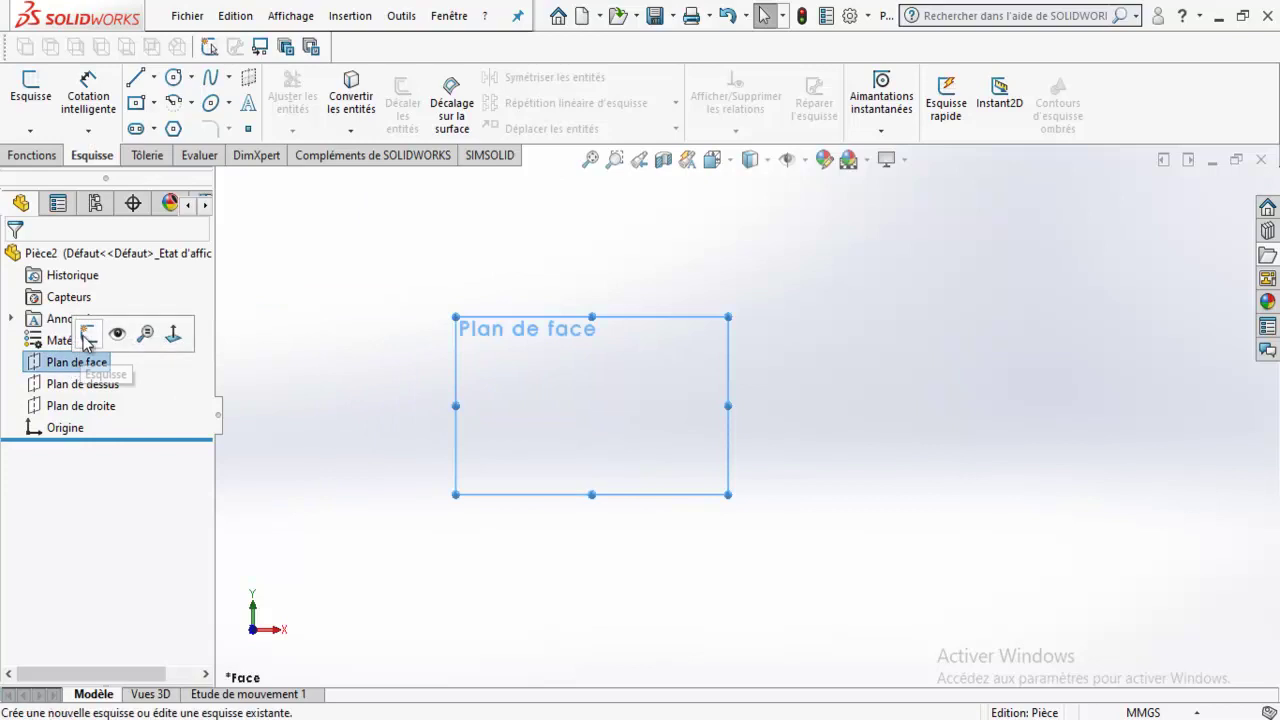
pyautogui.click(88, 334)
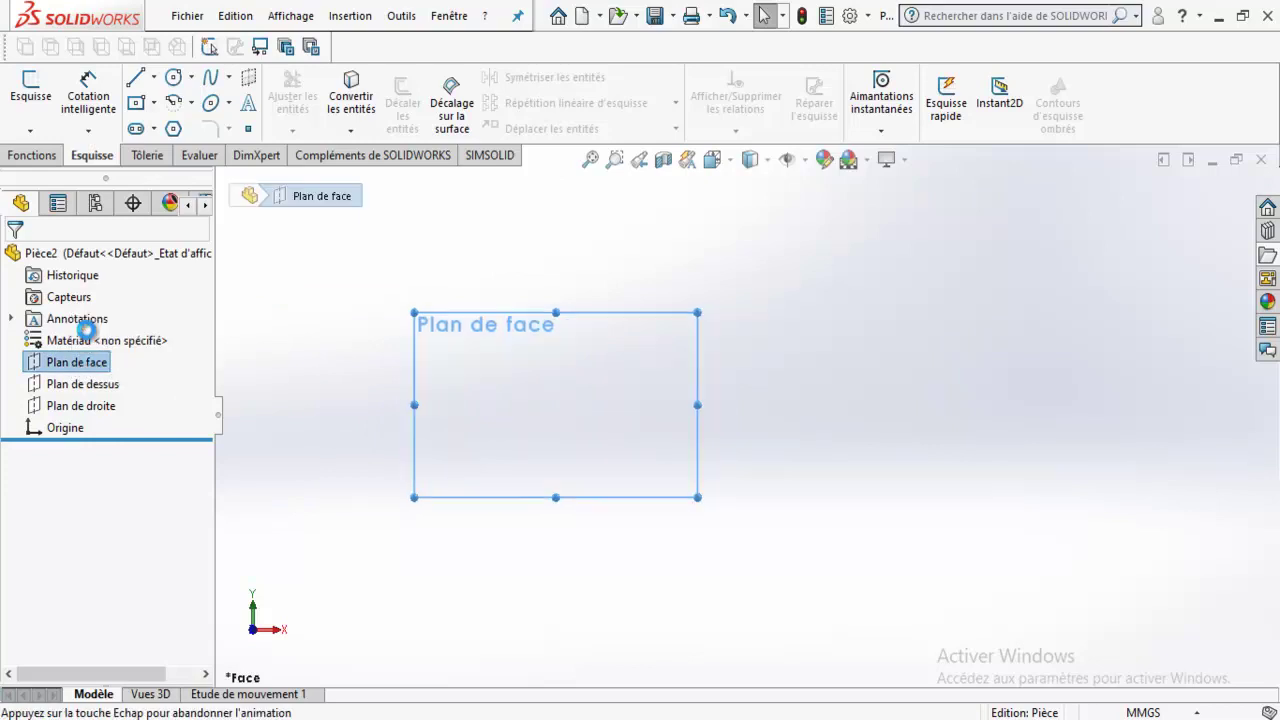
# Draw a circle, a centre-rectangle square below it, and an ellipse below the square.
pyautogui.click(174, 77)
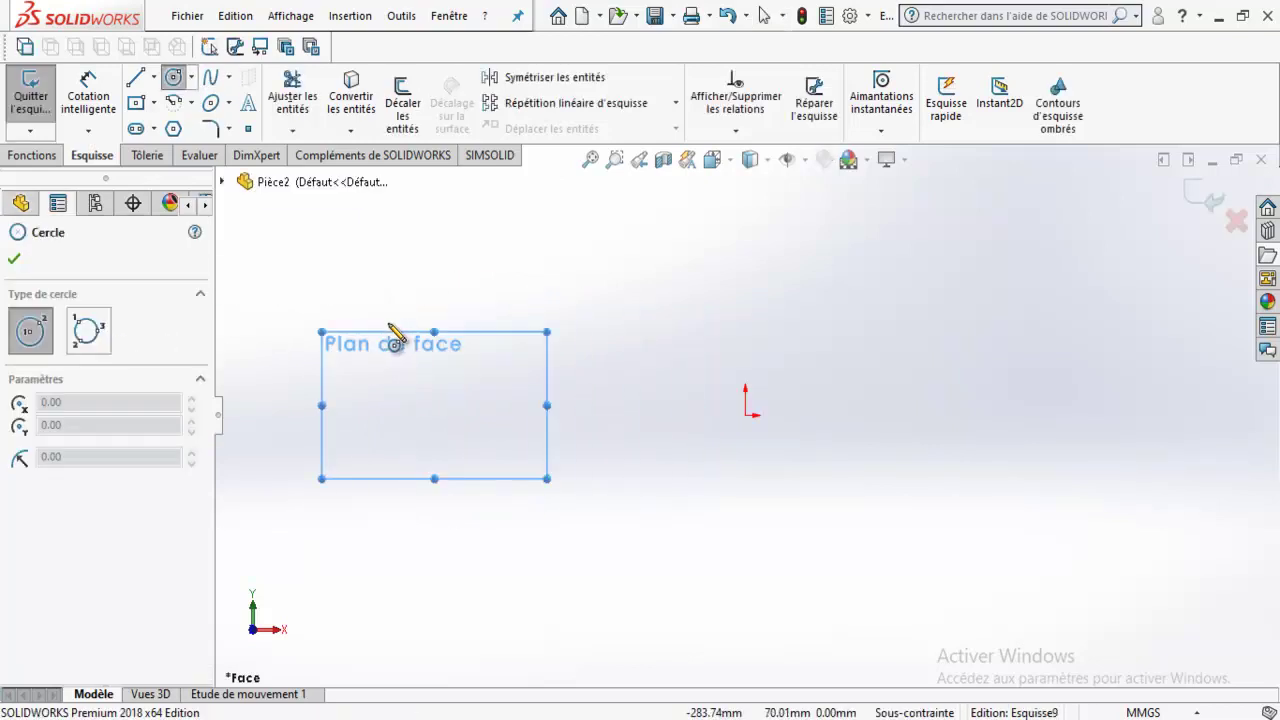
pyautogui.click(390, 322)
pyautogui.click(430, 362)
pyautogui.click(136, 102)
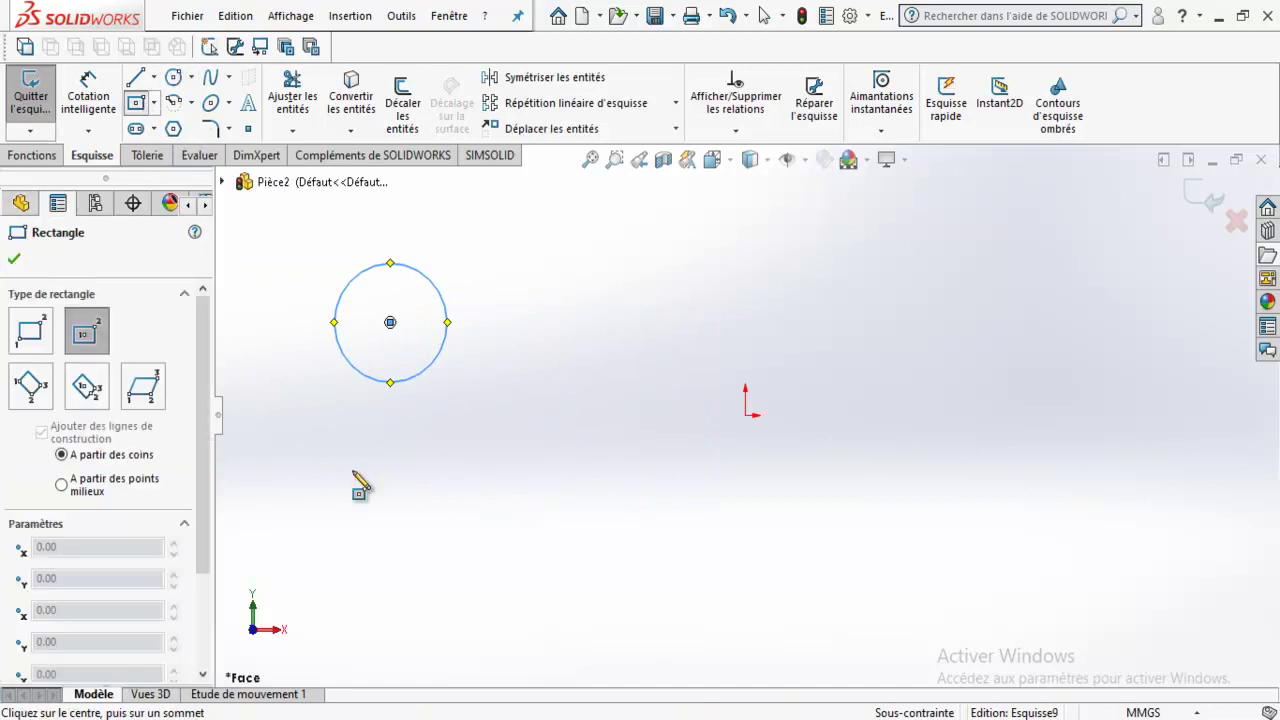
pyautogui.click(351, 470)
pyautogui.click(390, 512)
pyautogui.click(208, 102)
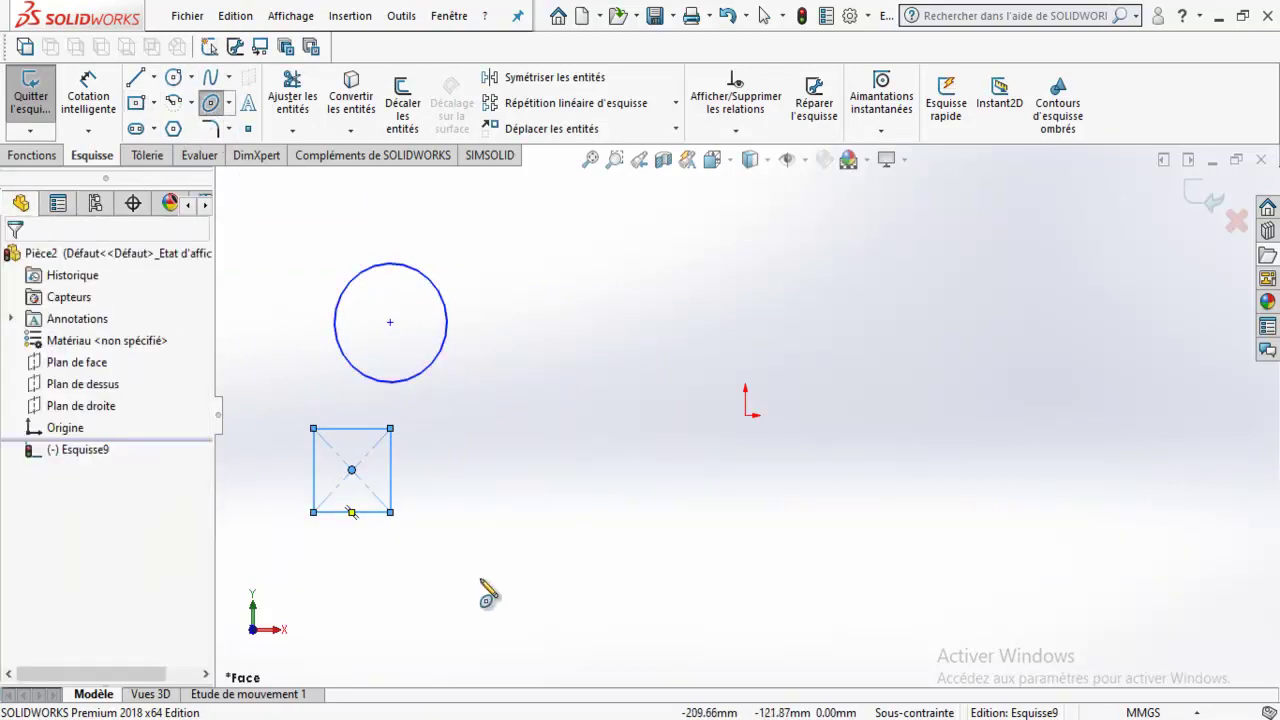
pyautogui.click(479, 578)
pyautogui.click(500, 533)
pyautogui.click(509, 592)
# Place sketch points and a three-segment polyline right of the shapes.
pyautogui.click(248, 128)
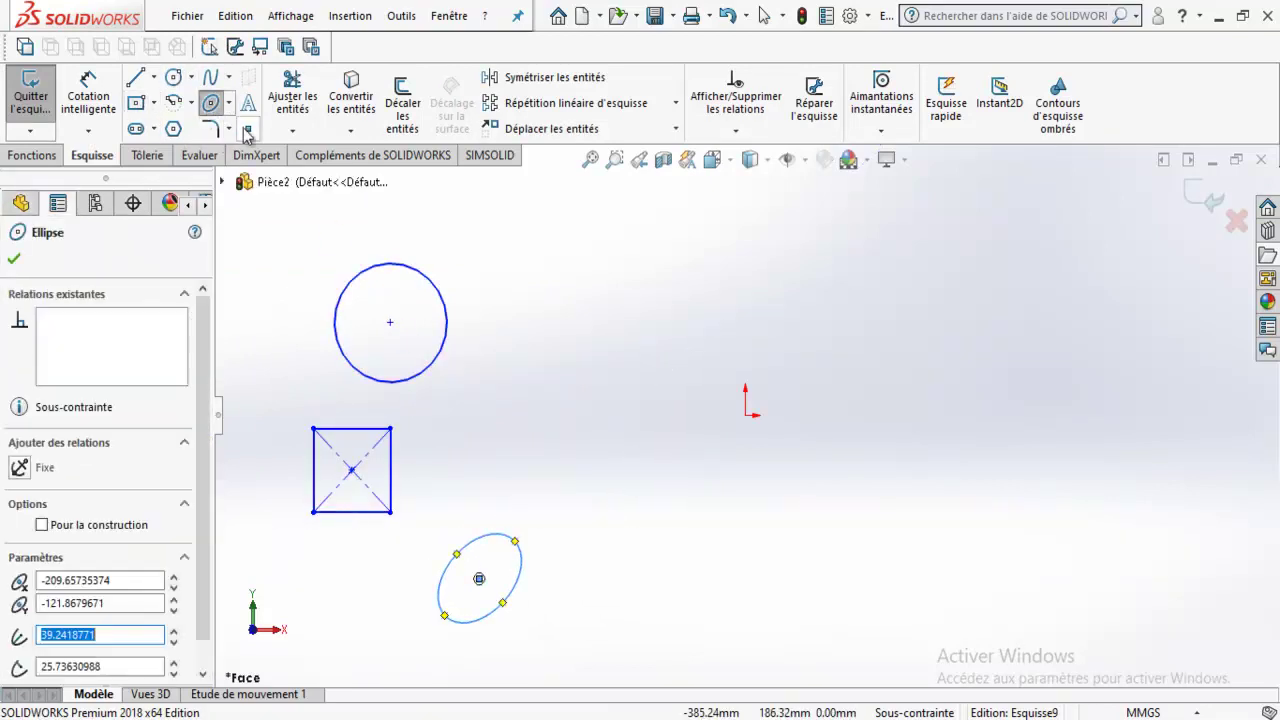
pyautogui.click(462, 428)
pyautogui.click(515, 438)
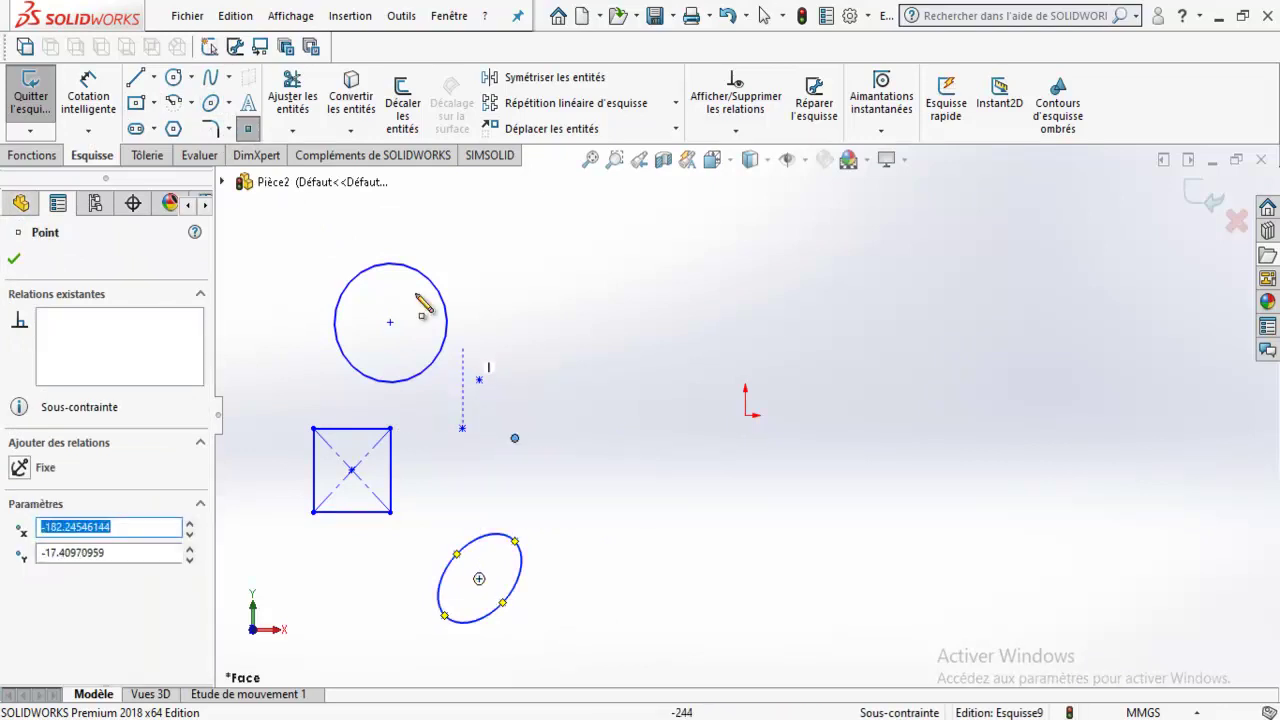
pyautogui.click(136, 77)
pyautogui.click(522, 312)
pyautogui.click(567, 414)
pyautogui.click(558, 483)
pyautogui.click(485, 497)
pyautogui.press('Escape')
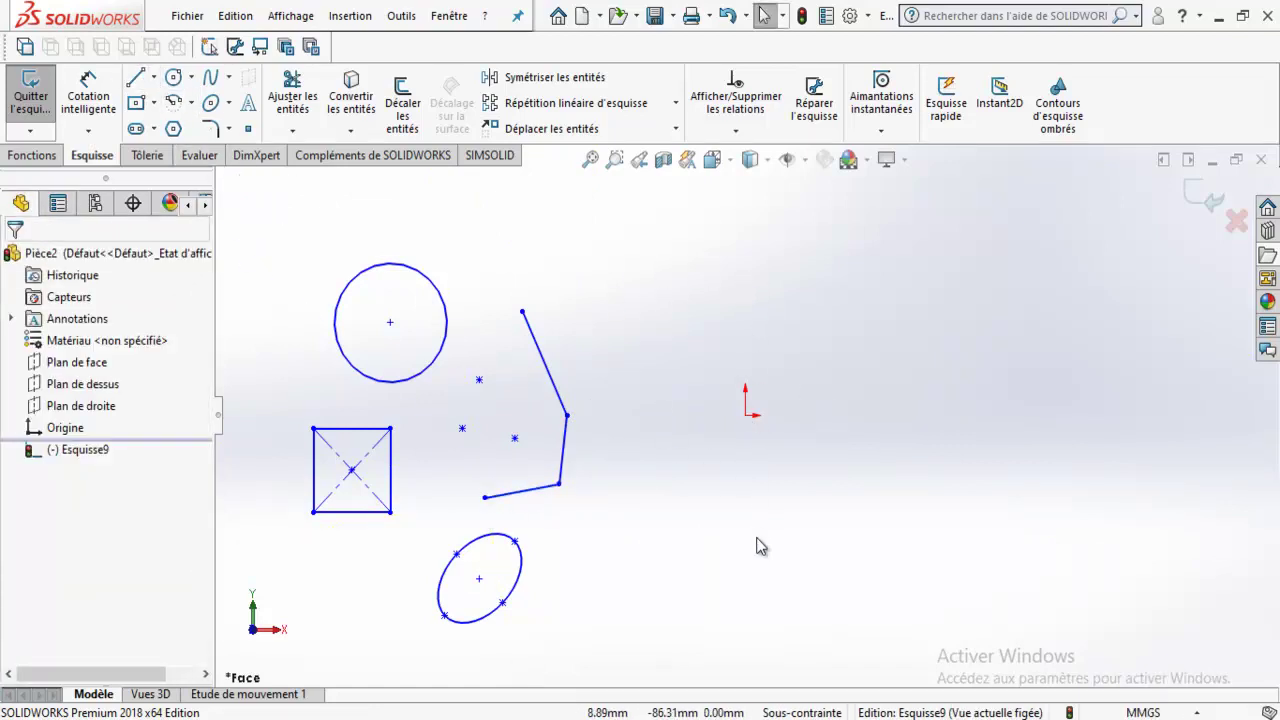
pyautogui.click(153, 77)
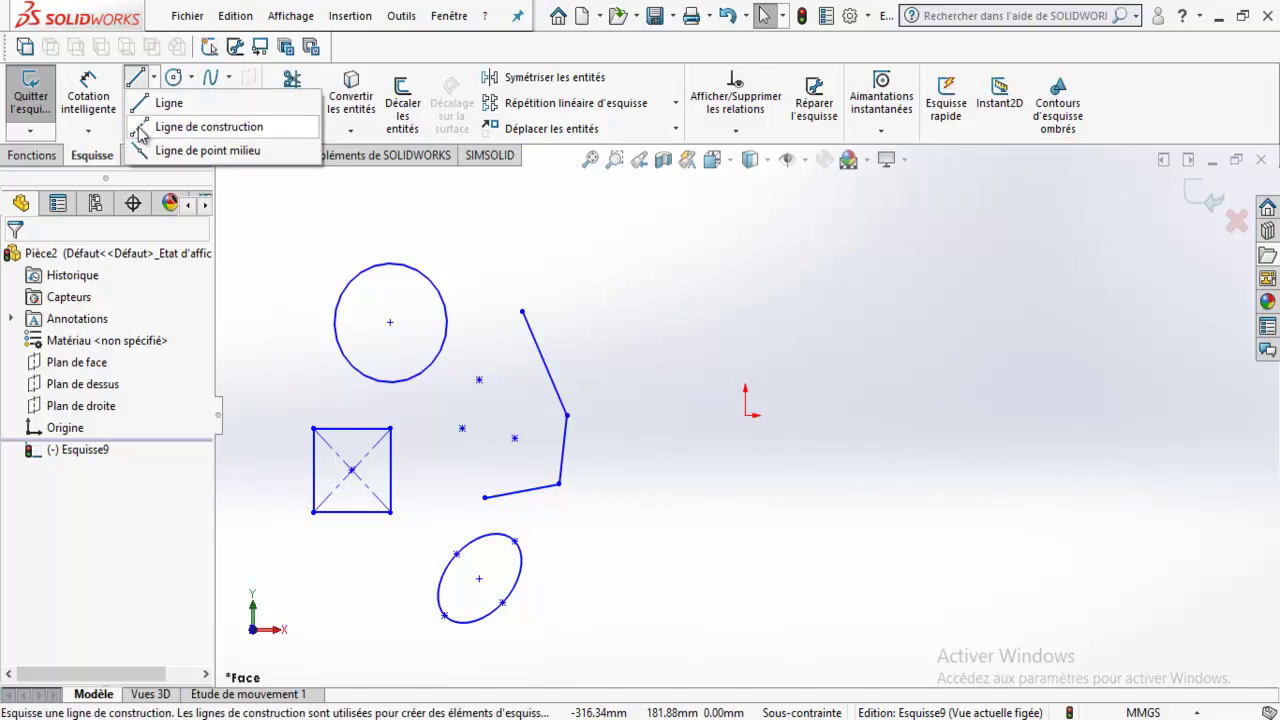
# Draw a vertical construction centerline right of the shapes, then open Symétriser les entités.
pyautogui.click(150, 203)
pyautogui.click(760, 262)
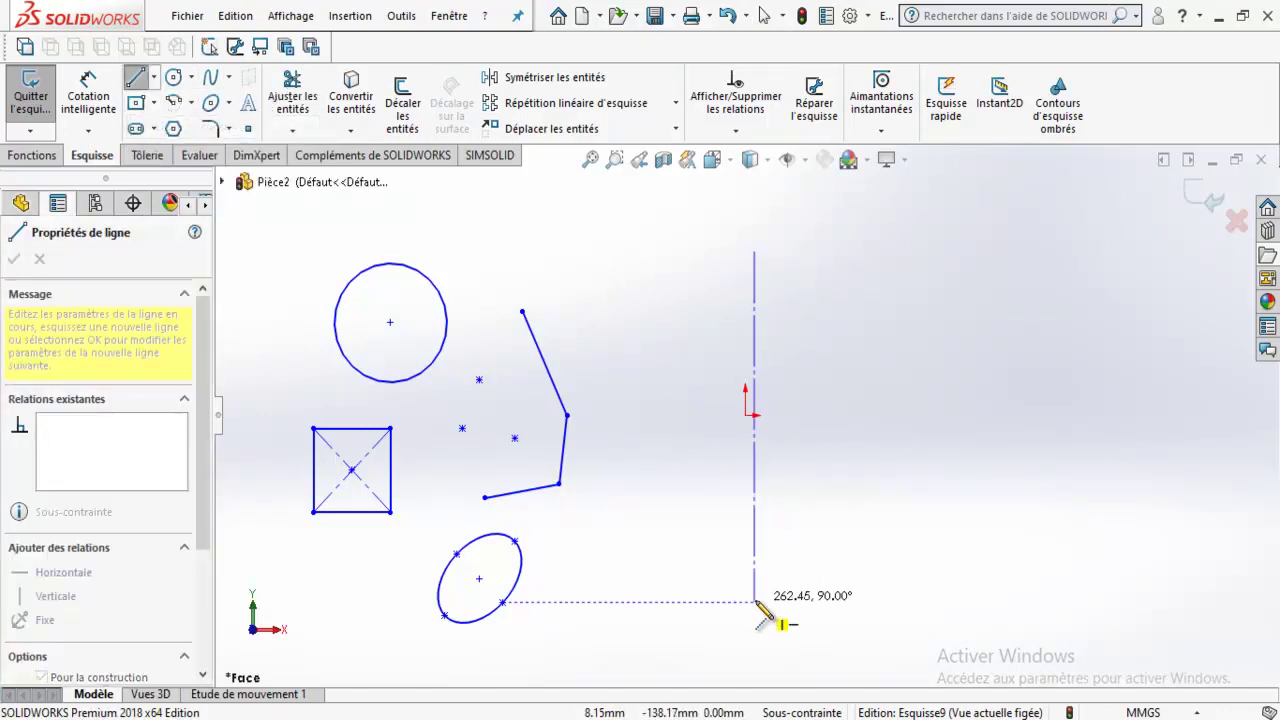
pyautogui.click(148, 88)
pyautogui.click(153, 77)
pyautogui.click(150, 205)
pyautogui.click(745, 261)
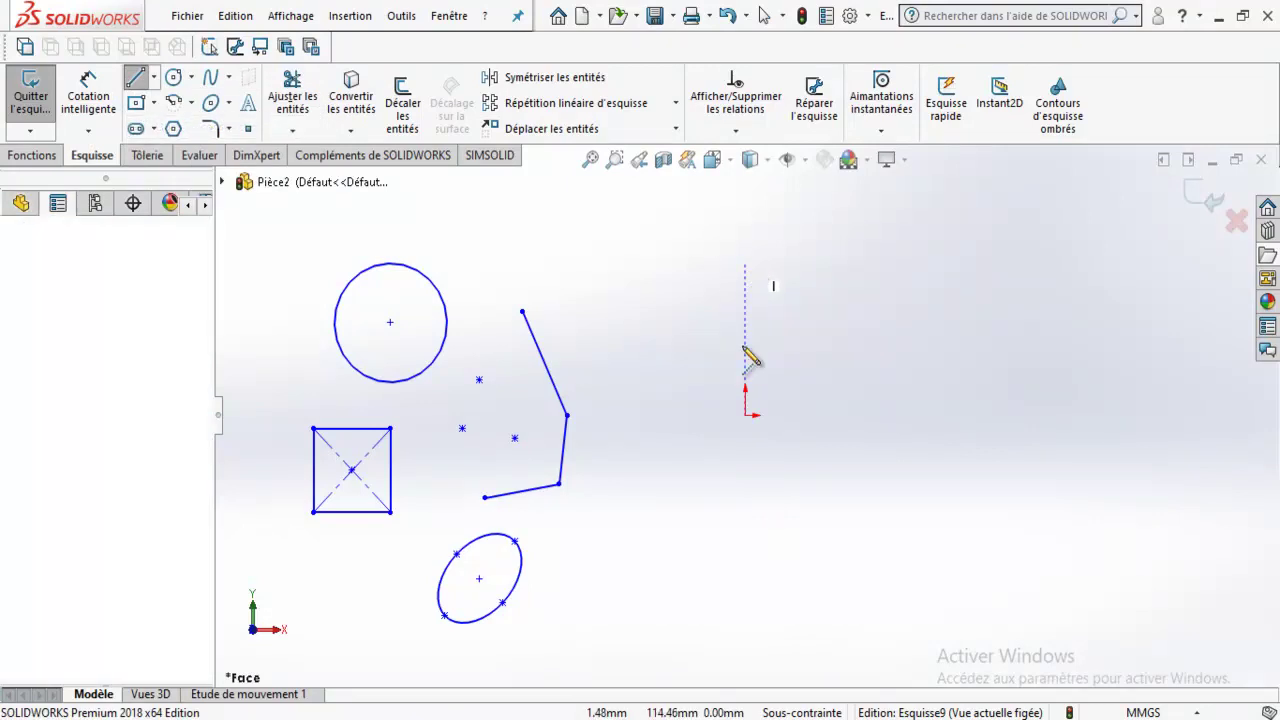
pyautogui.click(745, 623)
pyautogui.click(136, 78)
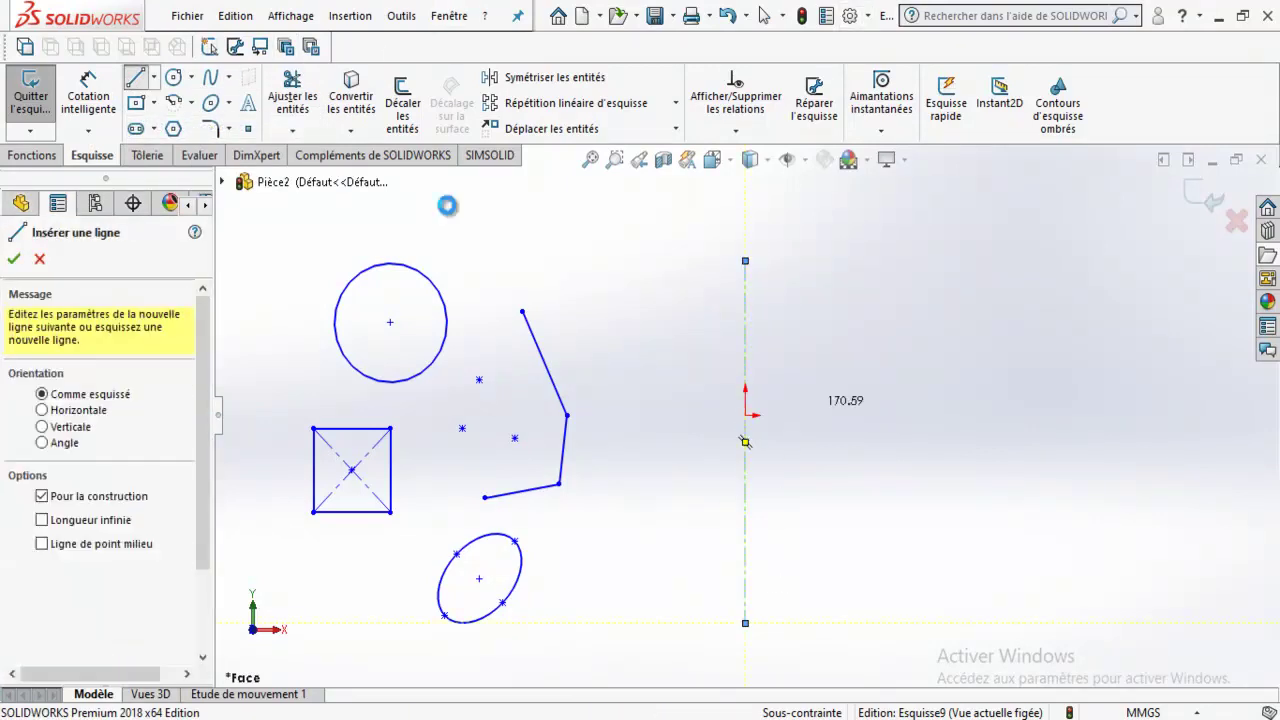
pyautogui.click(575, 241)
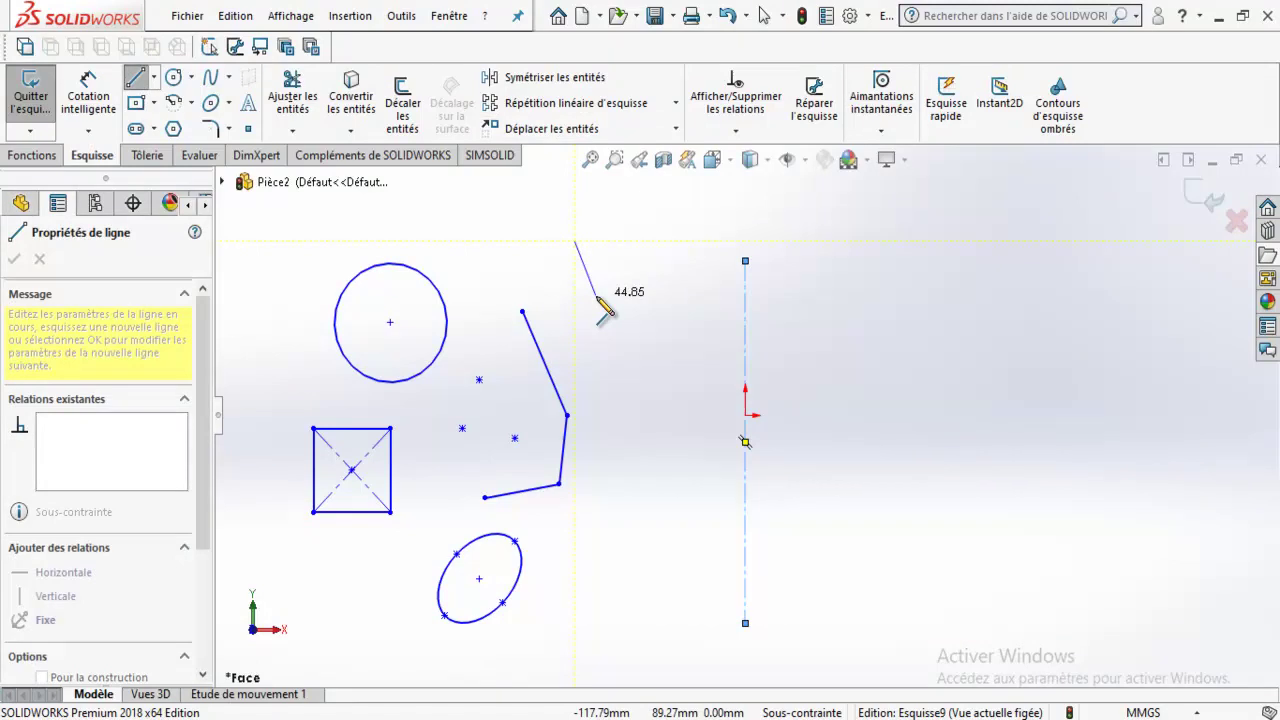
pyautogui.press('Escape')
pyautogui.click(554, 78)
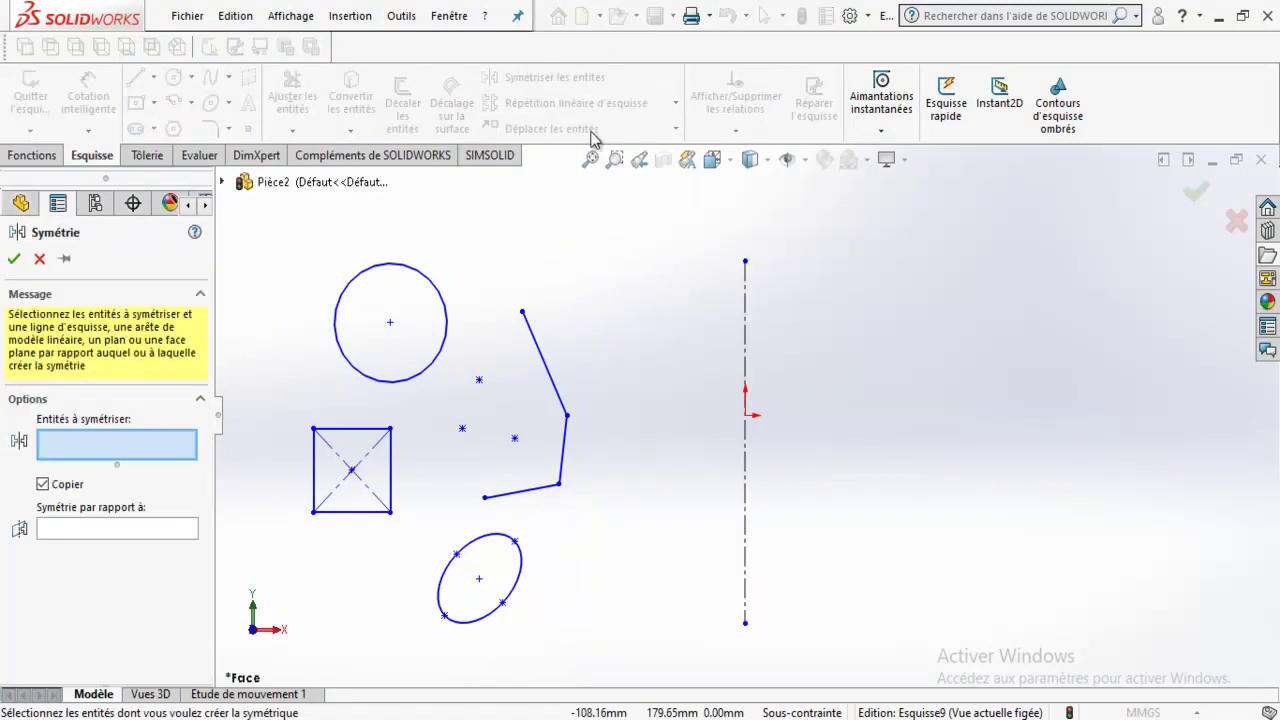
# Set the centerline as mirror axis and select the circle and four square edges.
pyautogui.click(107, 532)
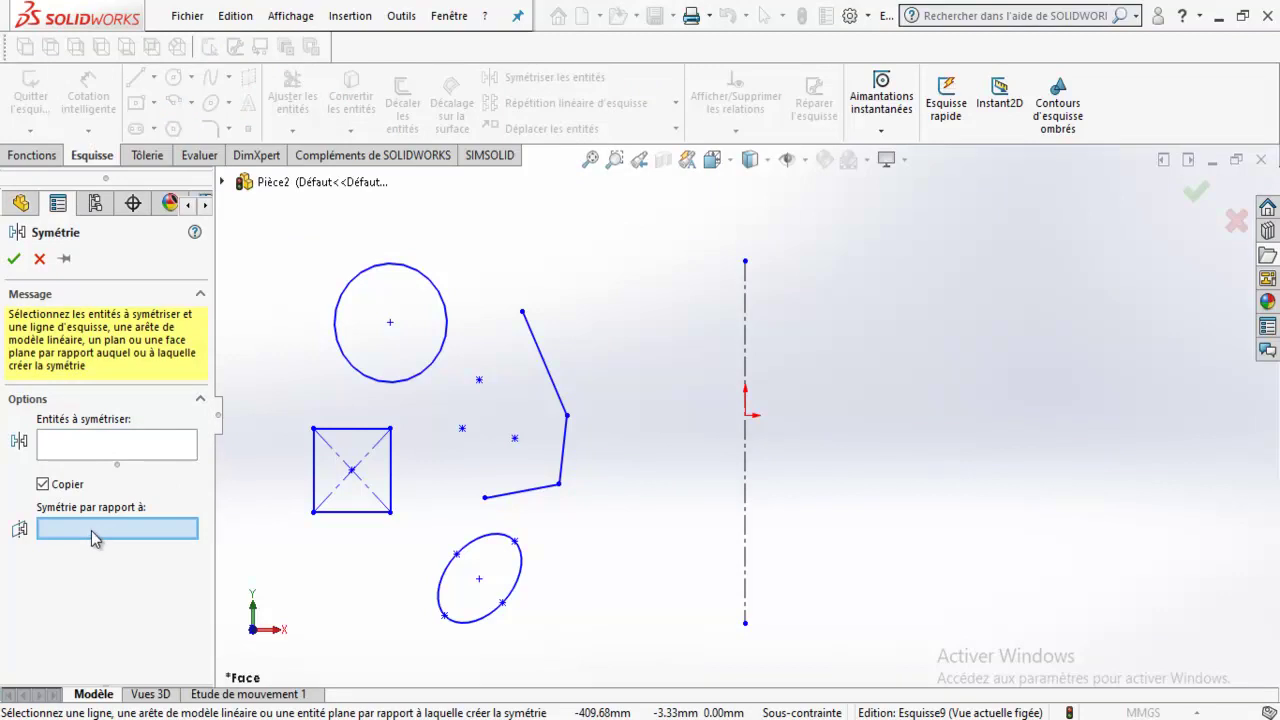
pyautogui.click(744, 360)
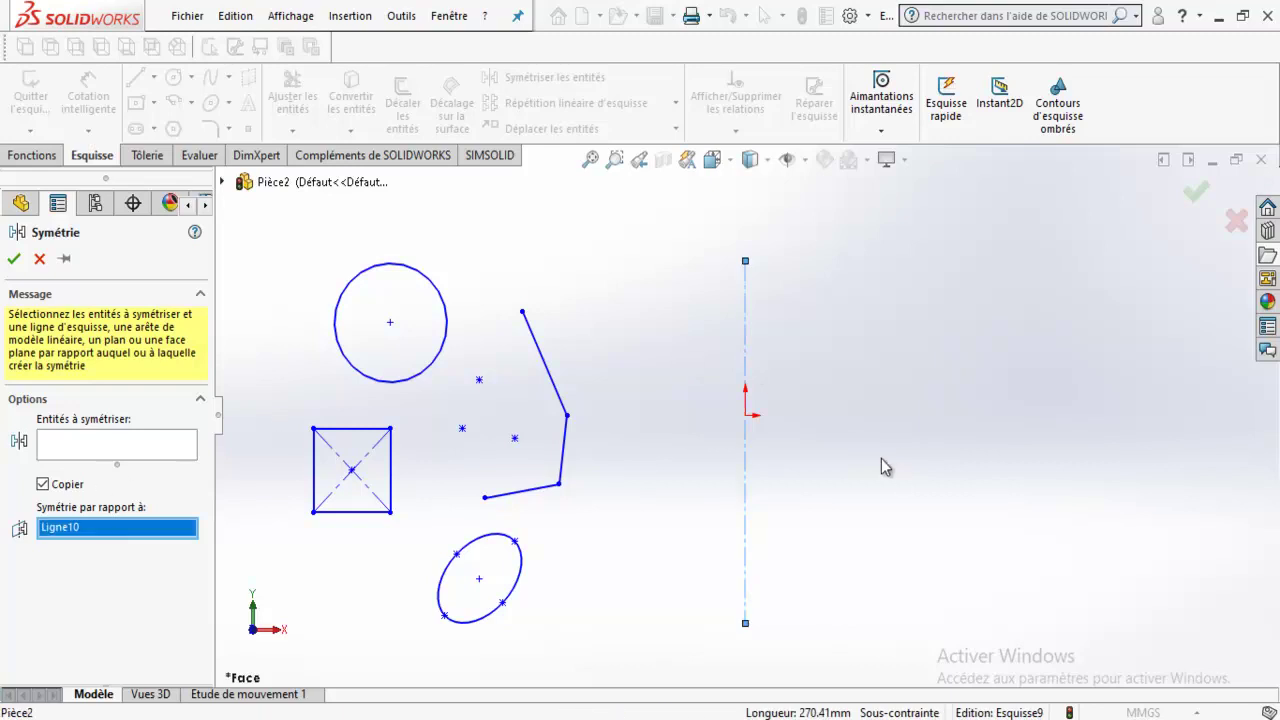
pyautogui.click(100, 452)
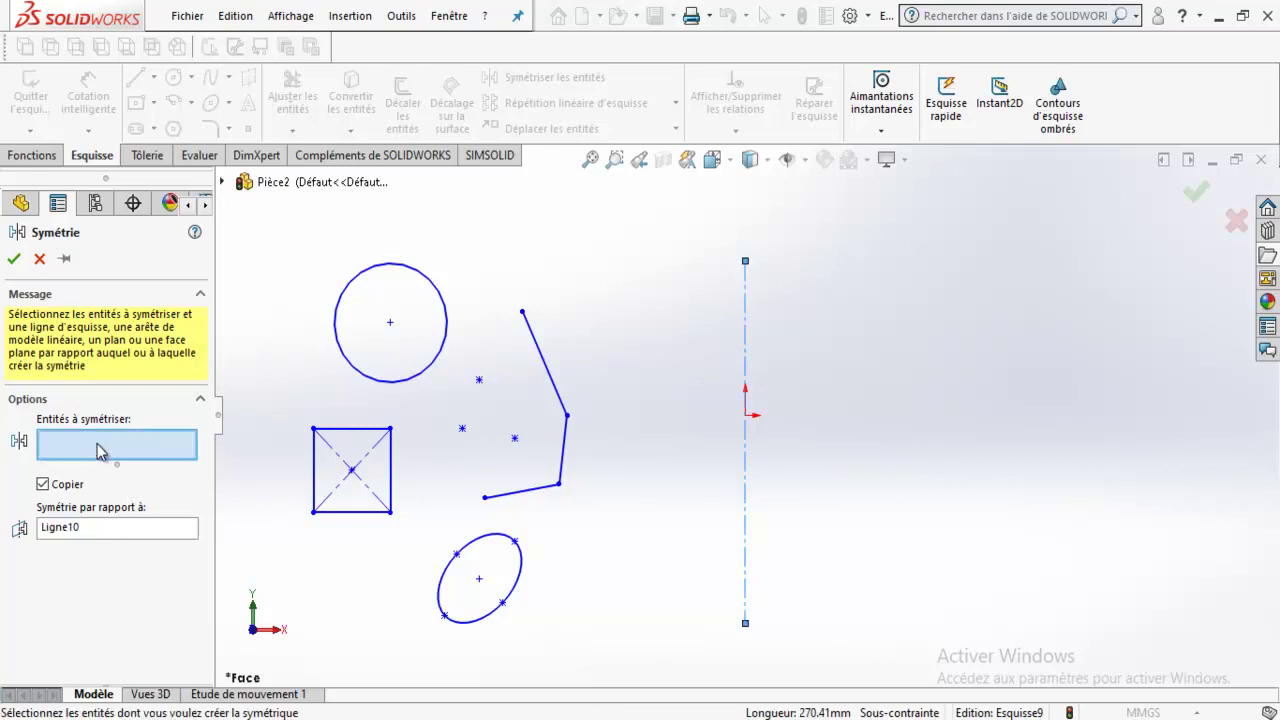
pyautogui.click(419, 376)
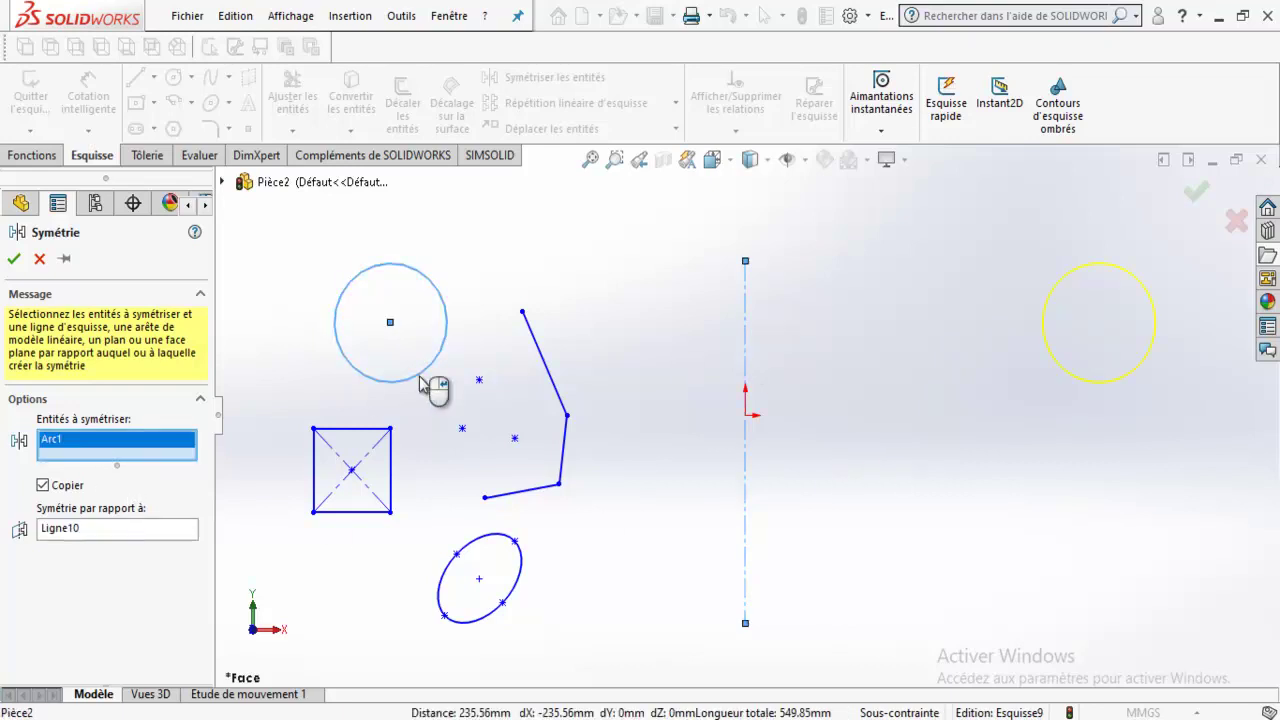
pyautogui.click(357, 430)
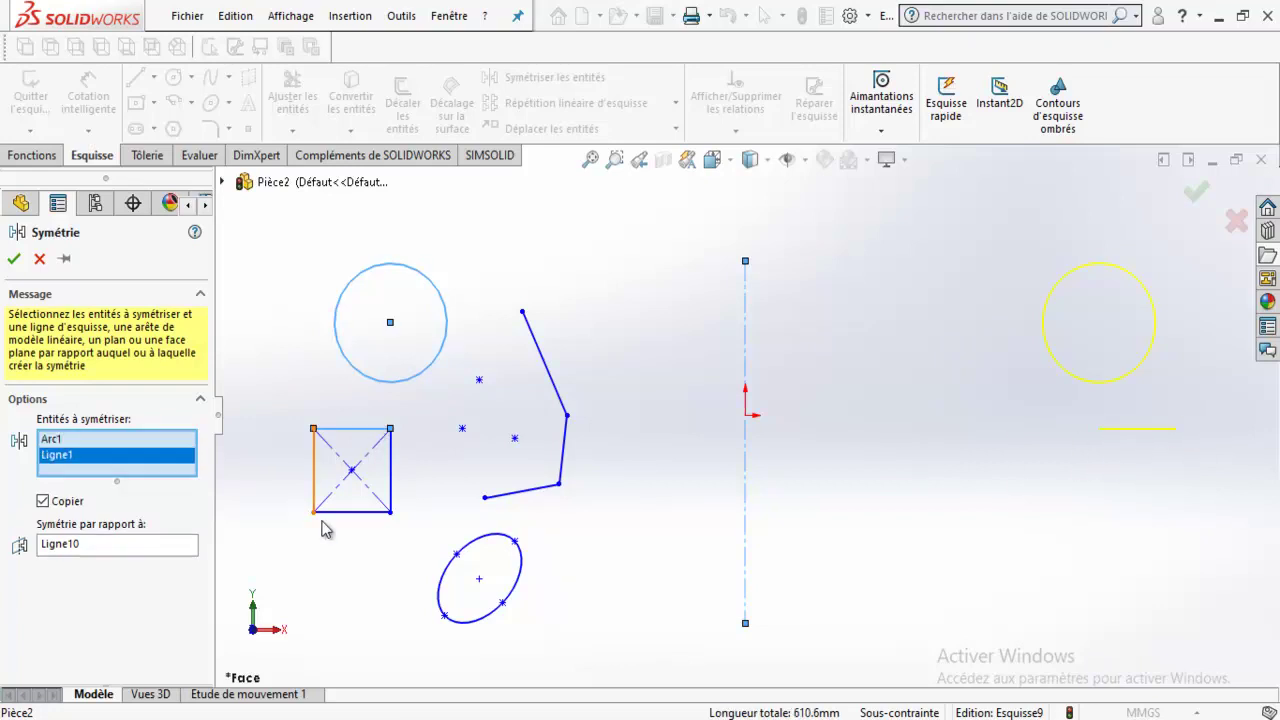
pyautogui.click(314, 490)
pyautogui.click(345, 512)
pyautogui.click(390, 480)
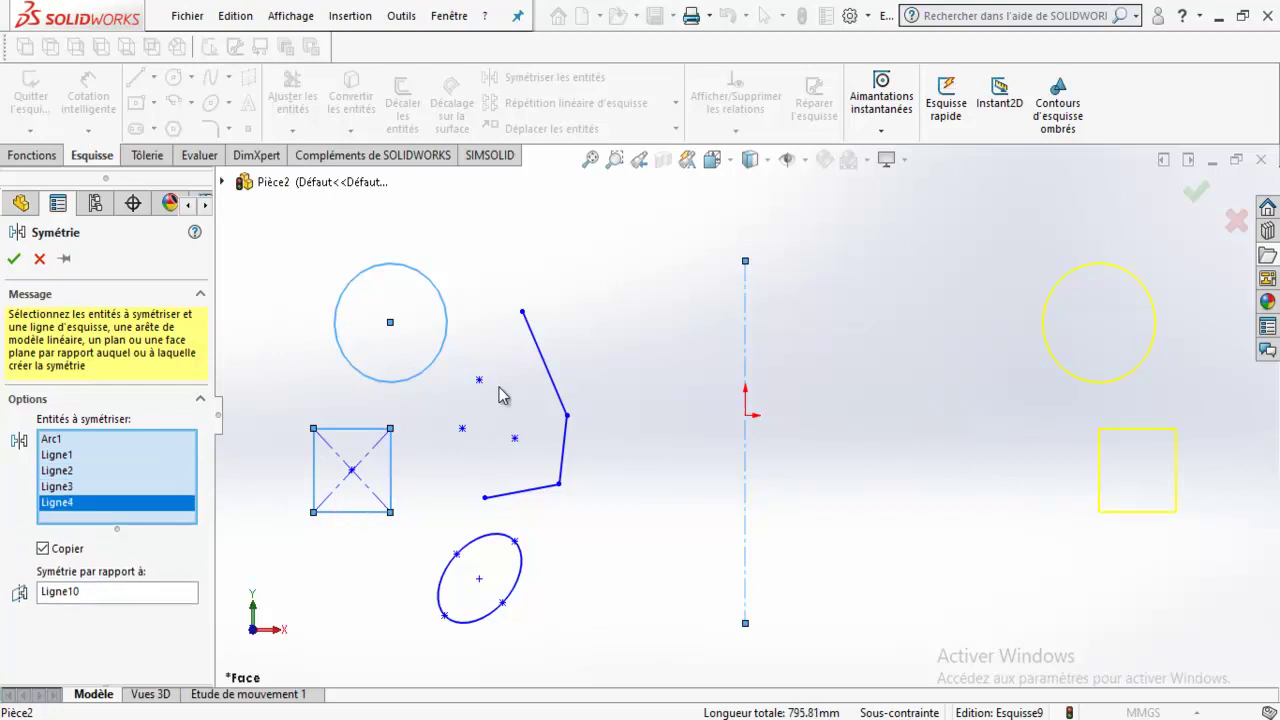
# Add the three sketch points and polyline segments to the mirror selection.
pyautogui.click(462, 429)
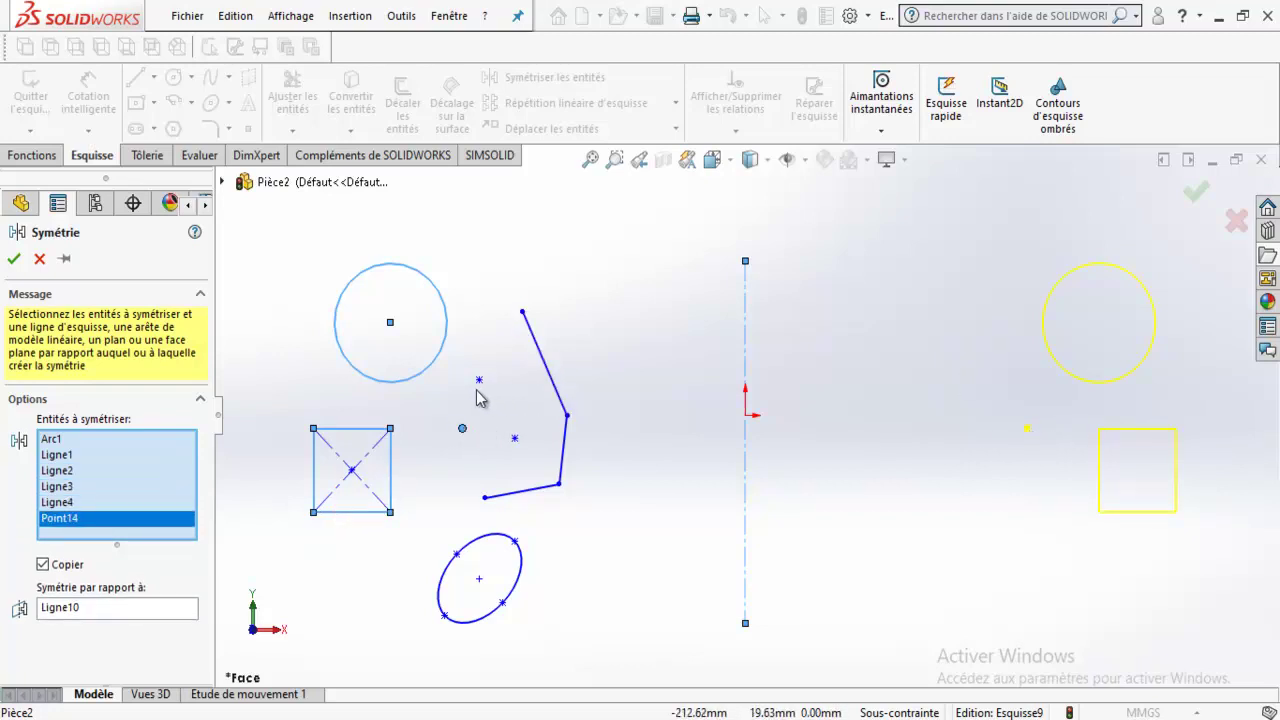
pyautogui.click(479, 381)
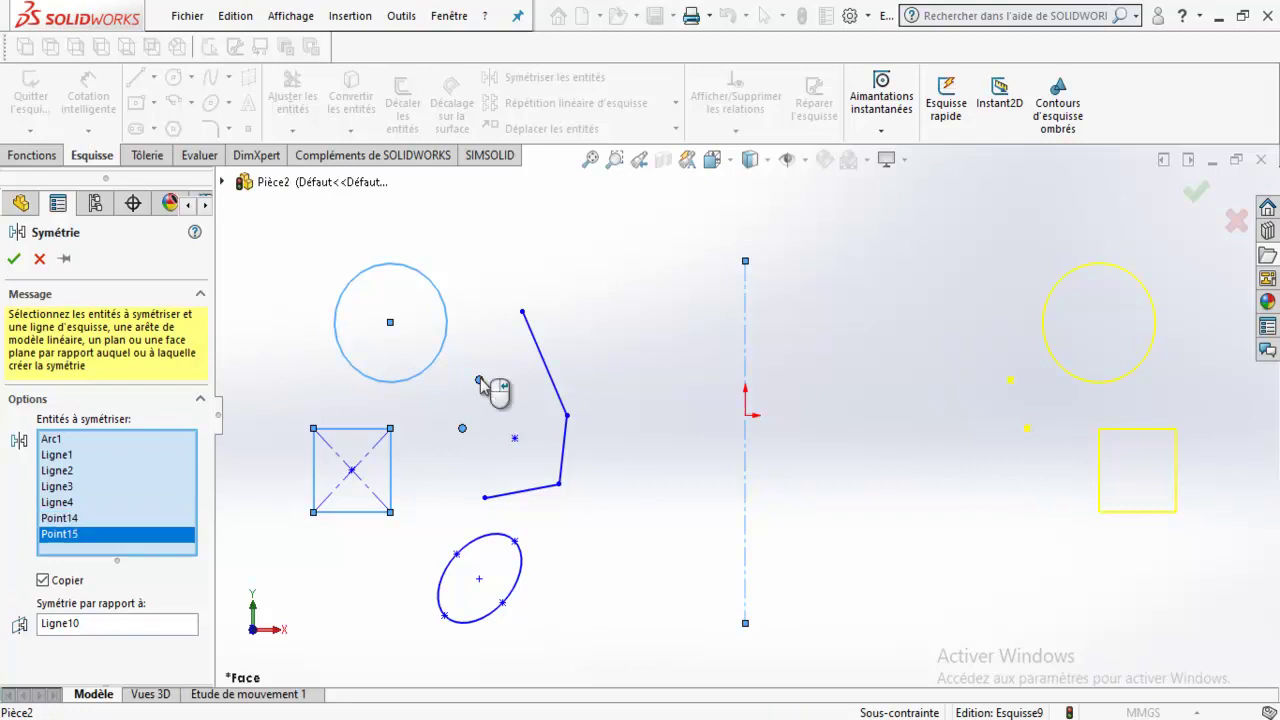
pyautogui.click(514, 438)
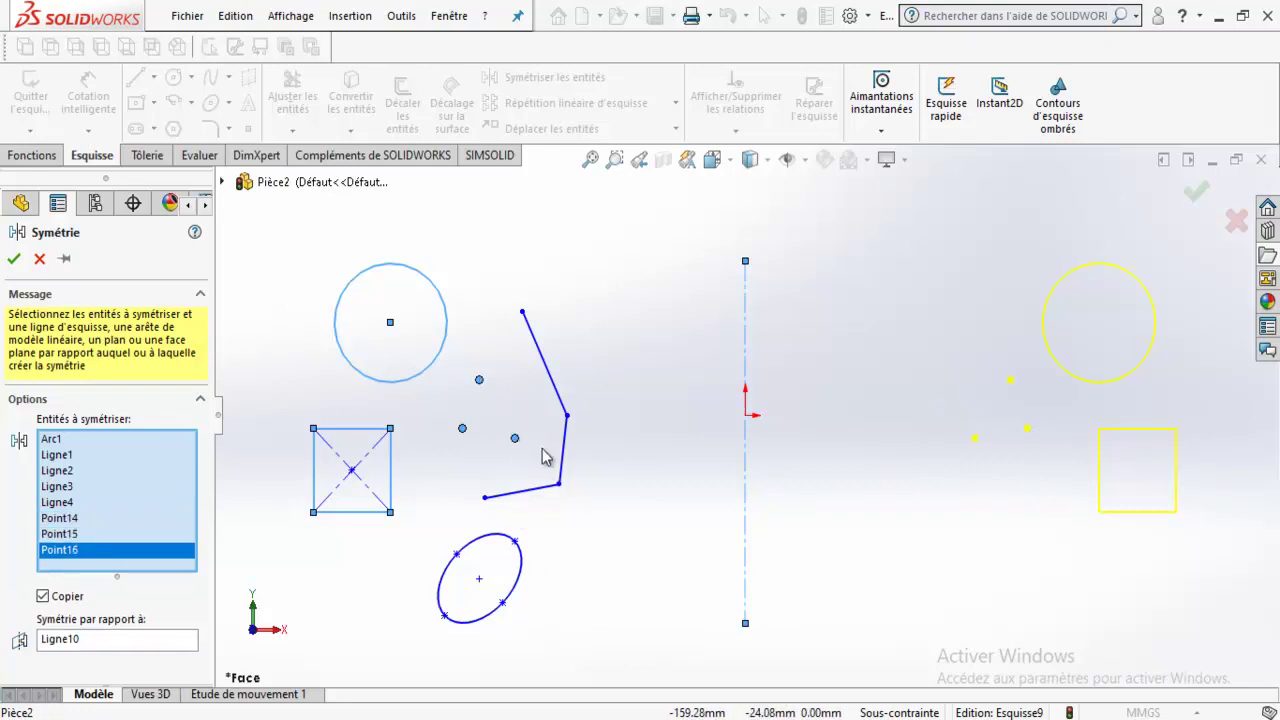
pyautogui.click(548, 493)
pyautogui.click(503, 553)
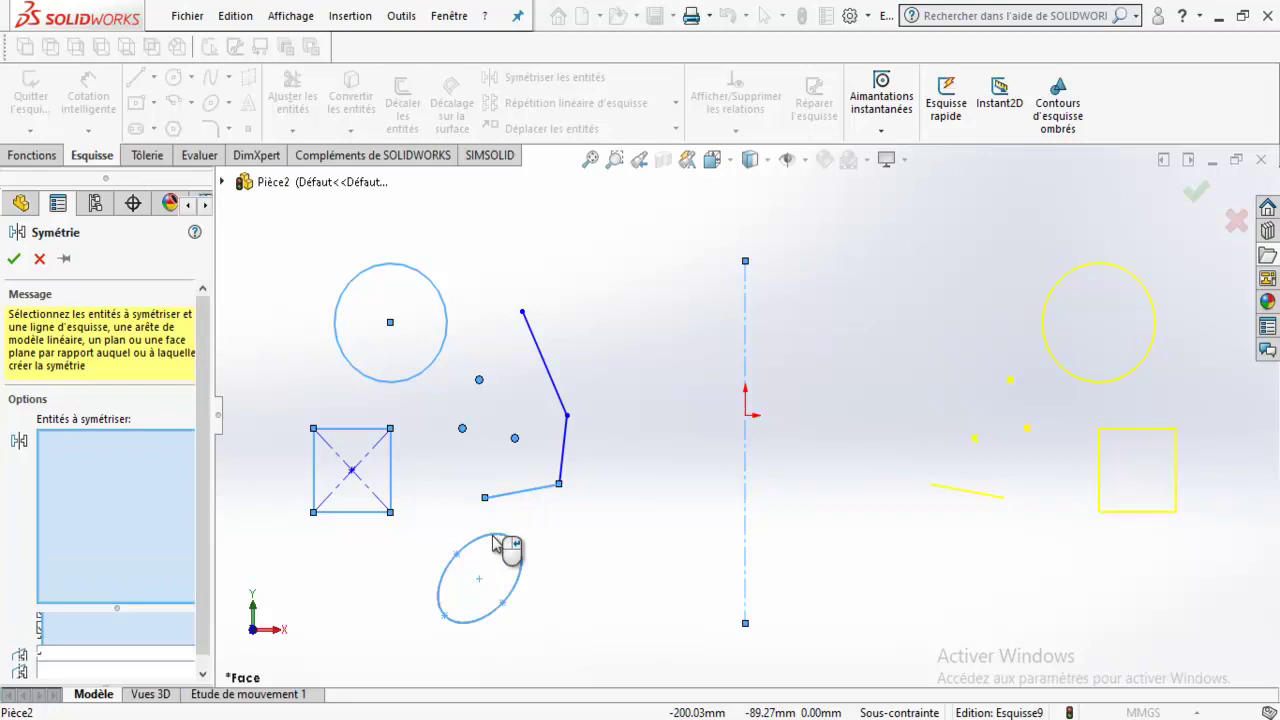
pyautogui.click(563, 455)
pyautogui.click(562, 403)
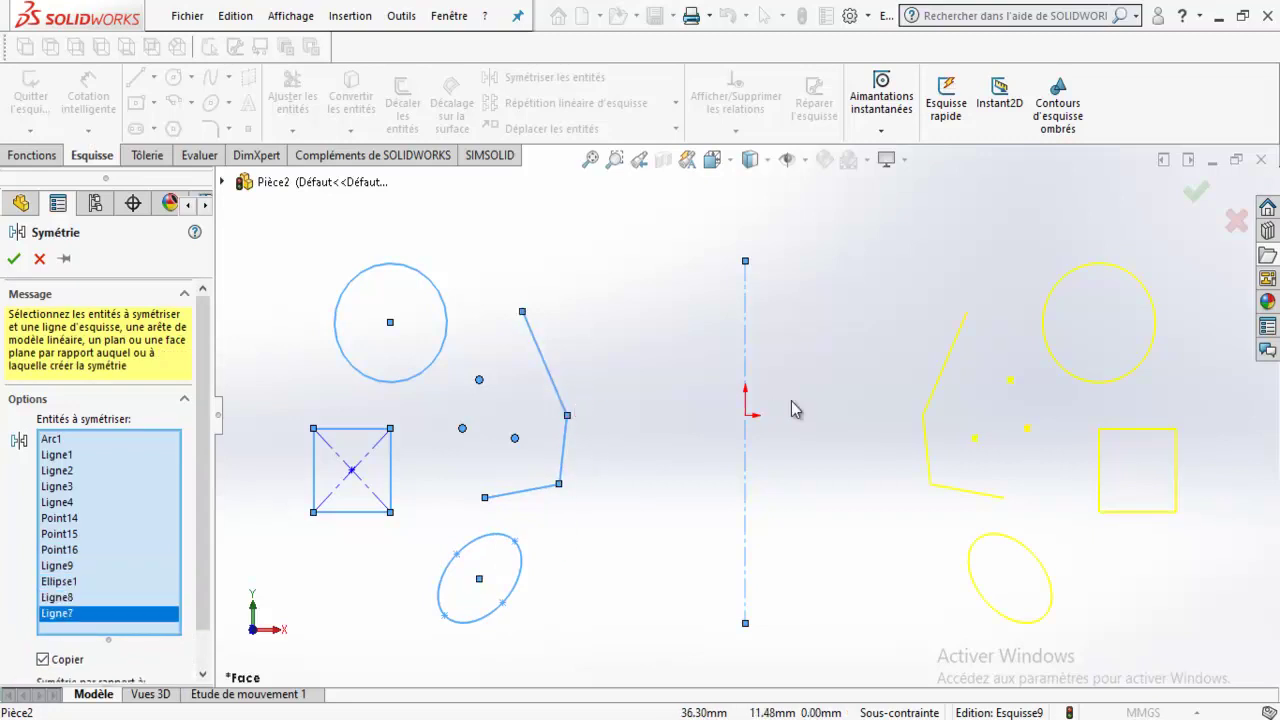
pyautogui.click(552, 378)
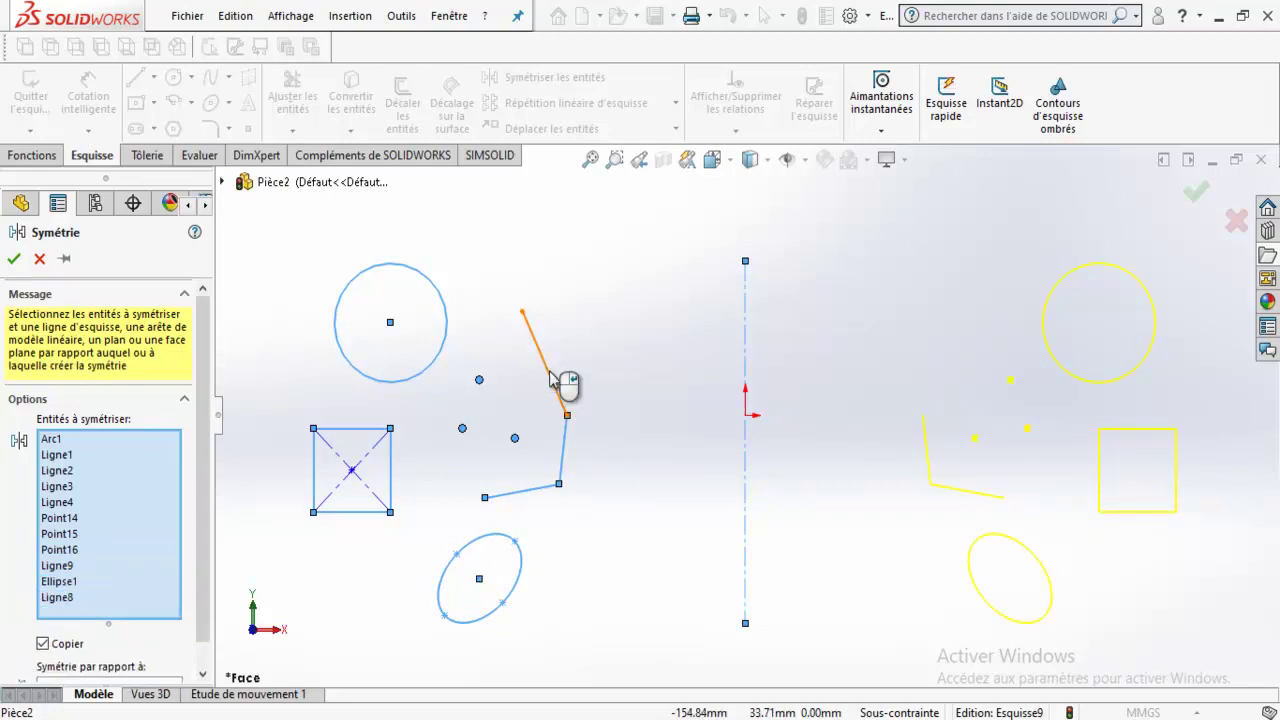
# Remove the ellipse from the mirror selection and create the mirrored copies.
pyautogui.click(63, 601)
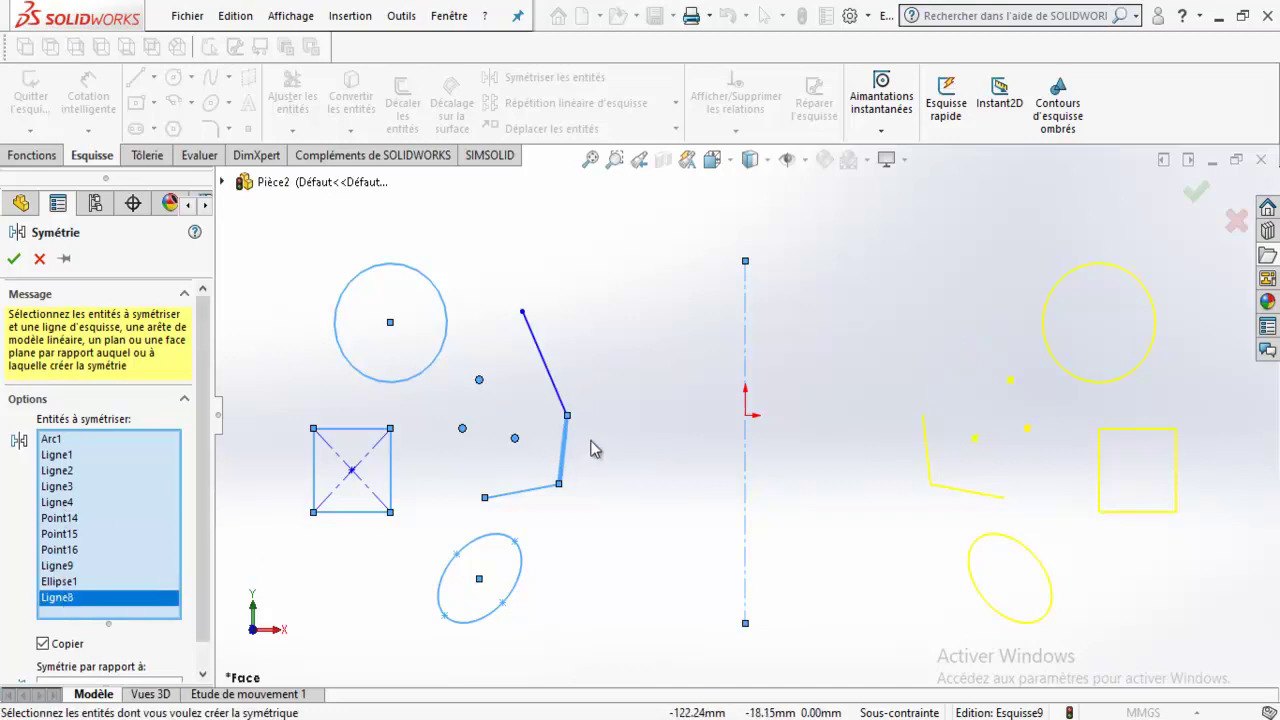
pyautogui.click(64, 583)
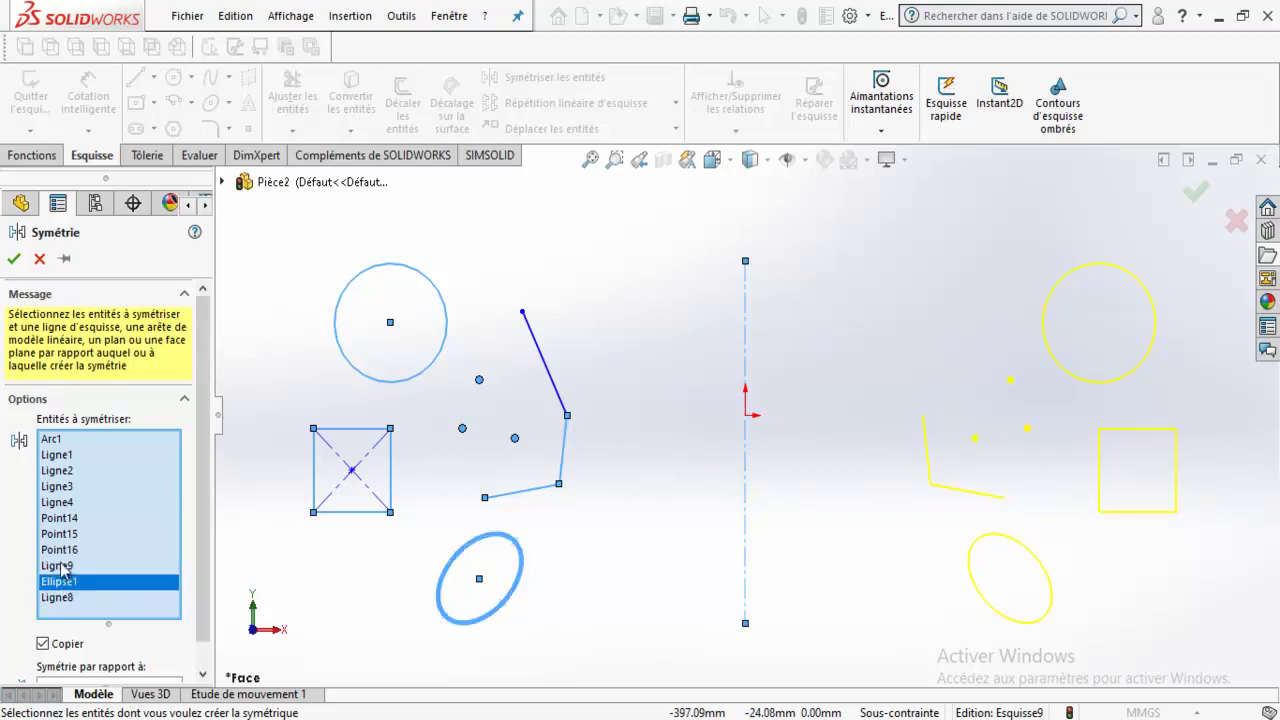
pyautogui.rightClick(68, 588)
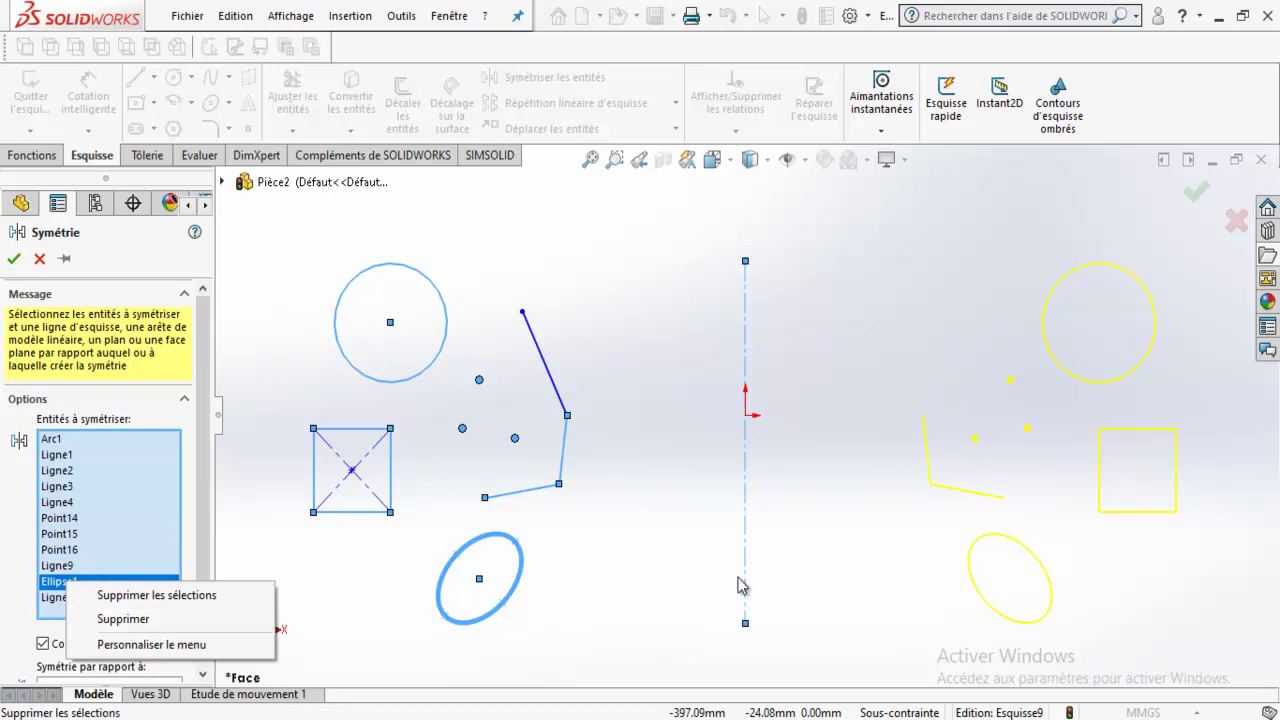
pyautogui.click(123, 619)
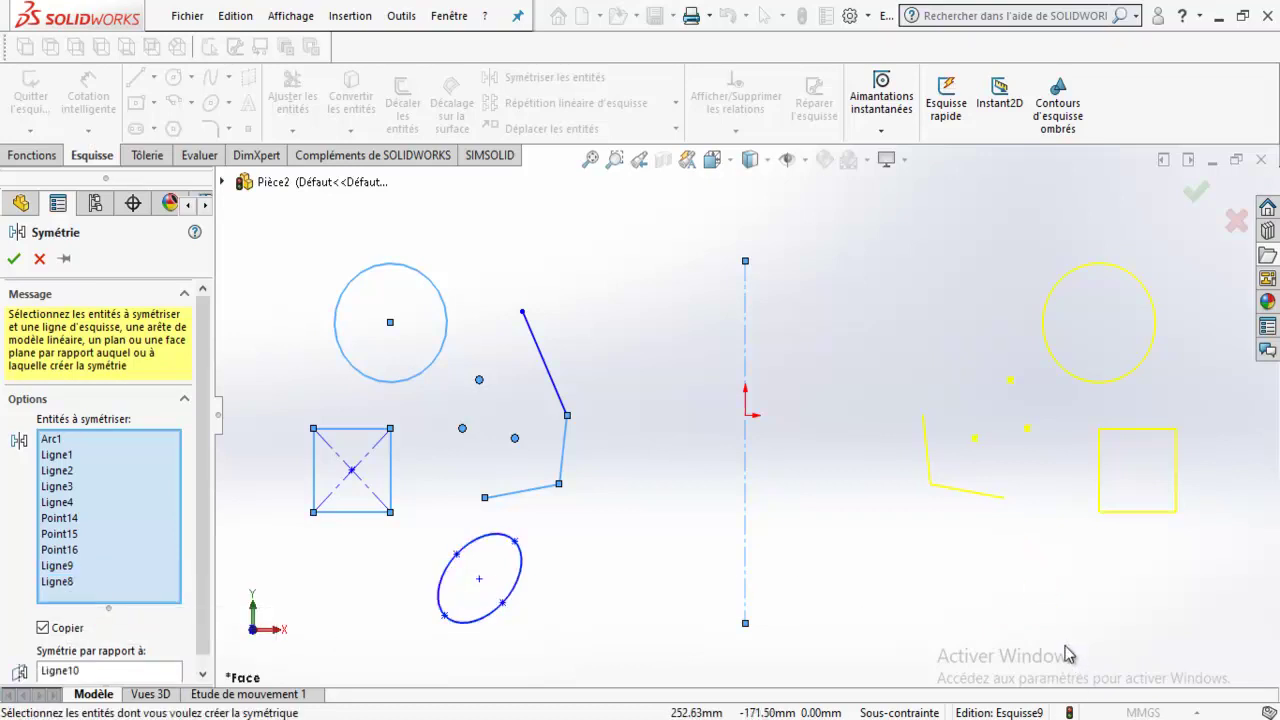
pyautogui.click(14, 258)
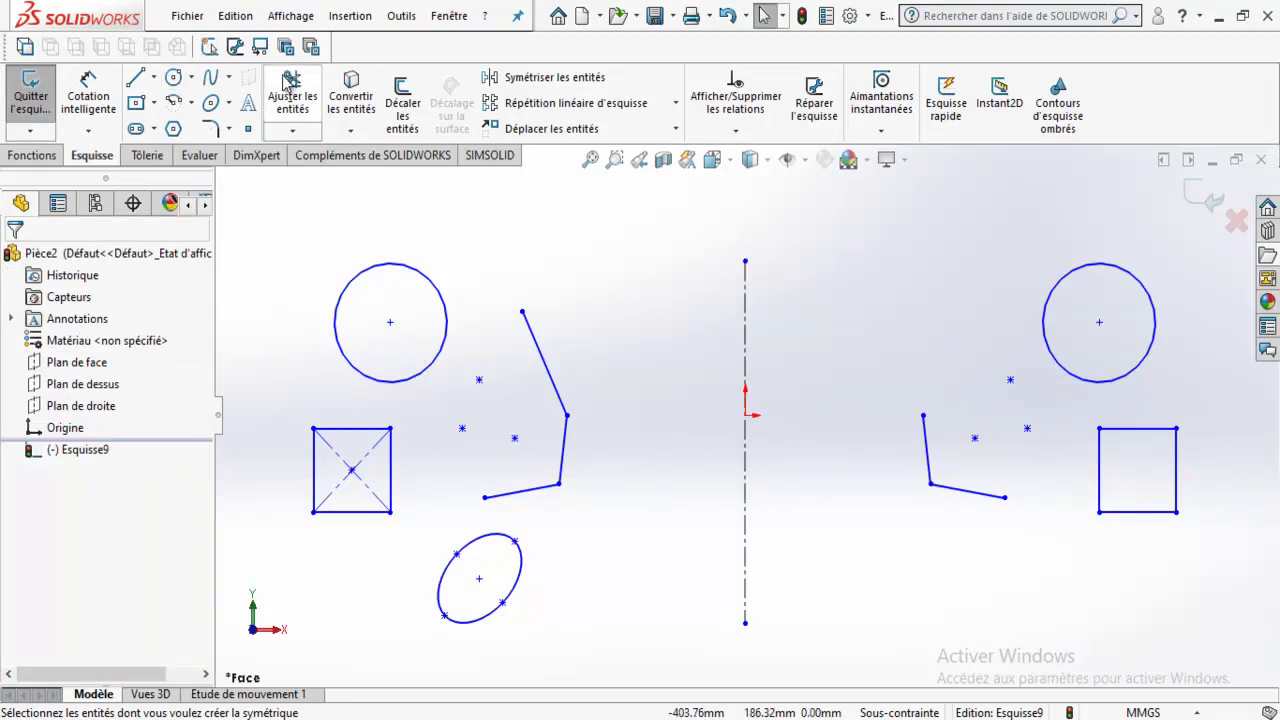
# Delete the mirrored copies and uncheck Pour la construction on the vertical centerline.
pyautogui.moveTo(834, 200); pyautogui.dragTo(1207, 623)
pyautogui.press('Delete')
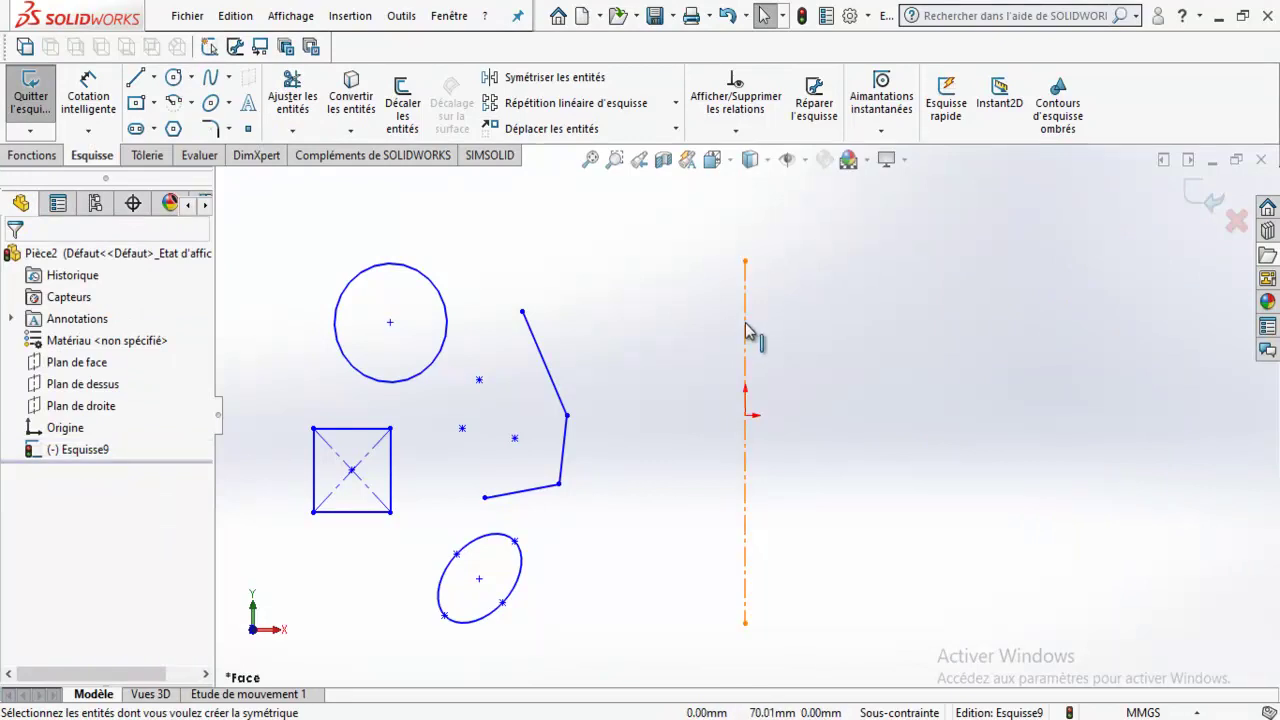
pyautogui.click(745, 332)
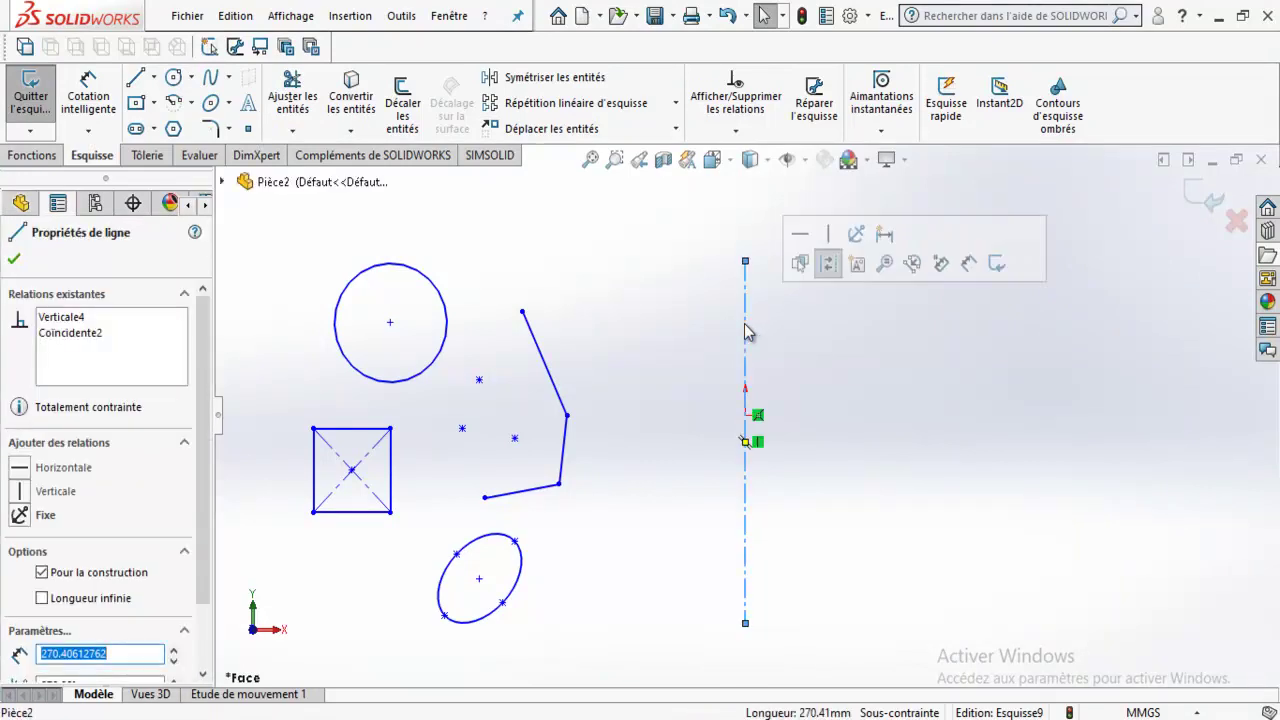
pyautogui.click(829, 363)
pyautogui.click(747, 338)
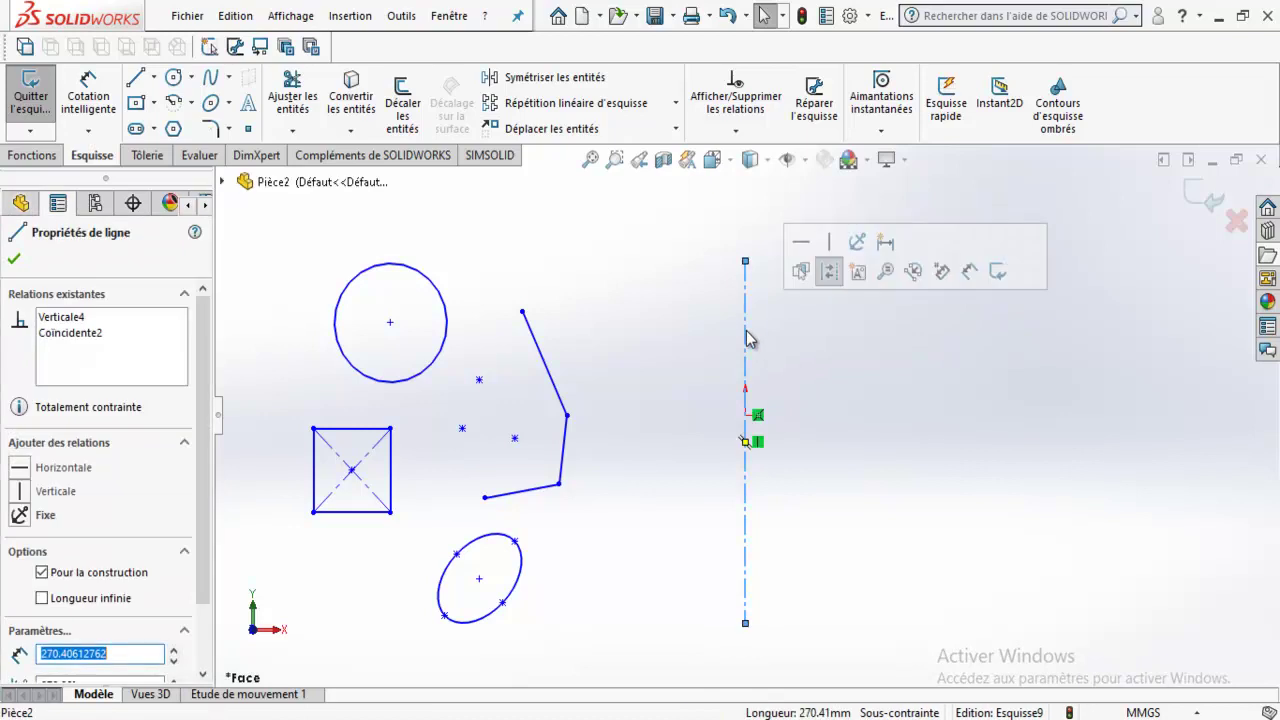
pyautogui.click(829, 272)
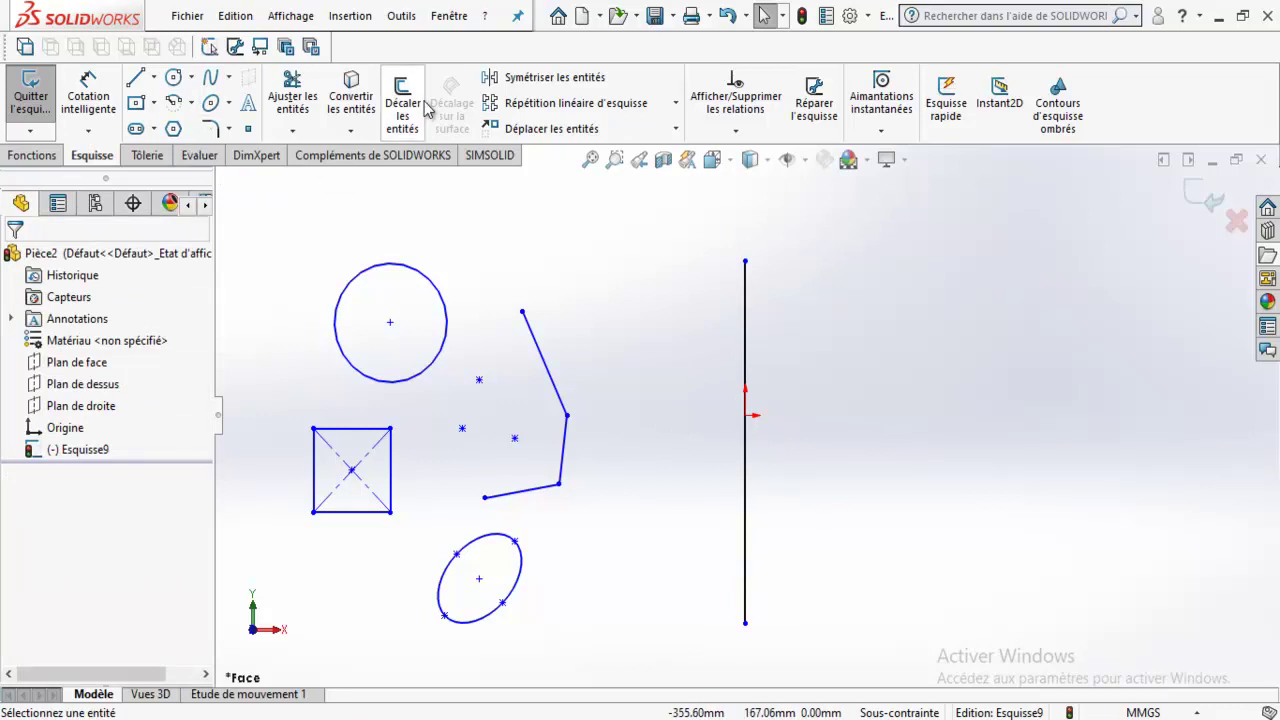
# Mirror all Esquisse9 shapes, ellipse included, across the solid vertical line with Symétriser les entités.
pyautogui.click(530, 78)
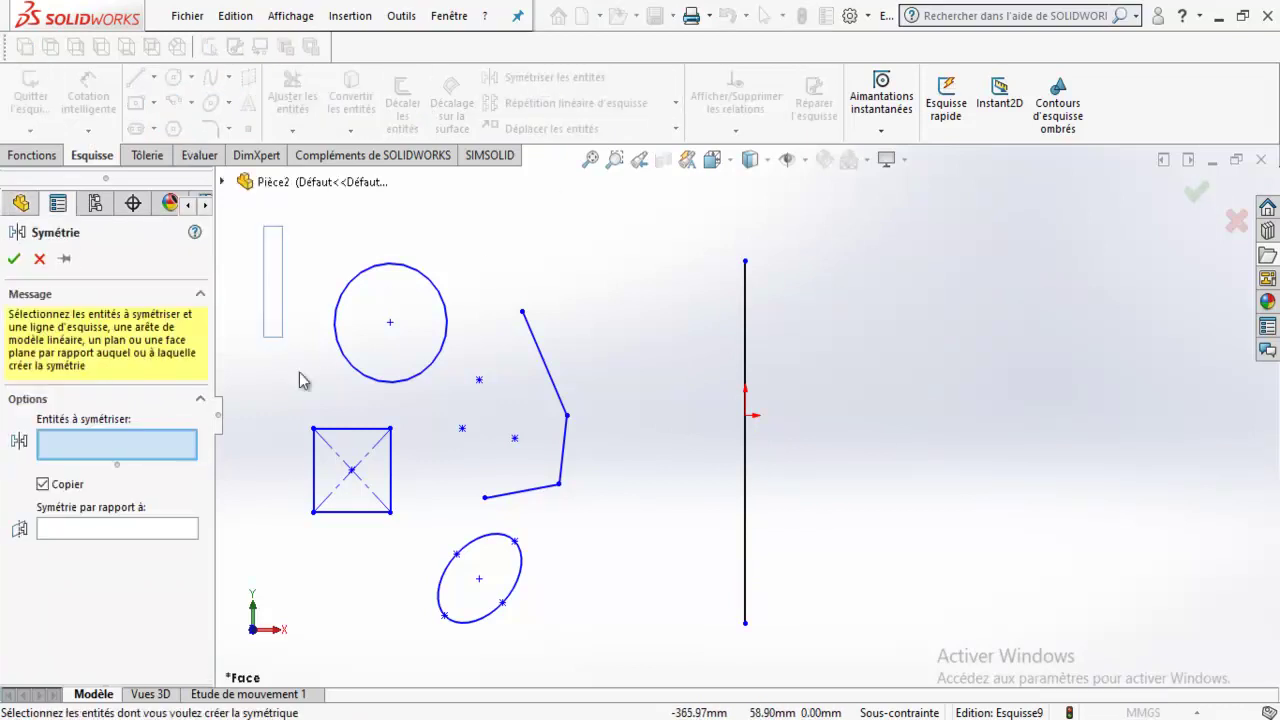
pyautogui.moveTo(299, 380); pyautogui.dragTo(636, 679)
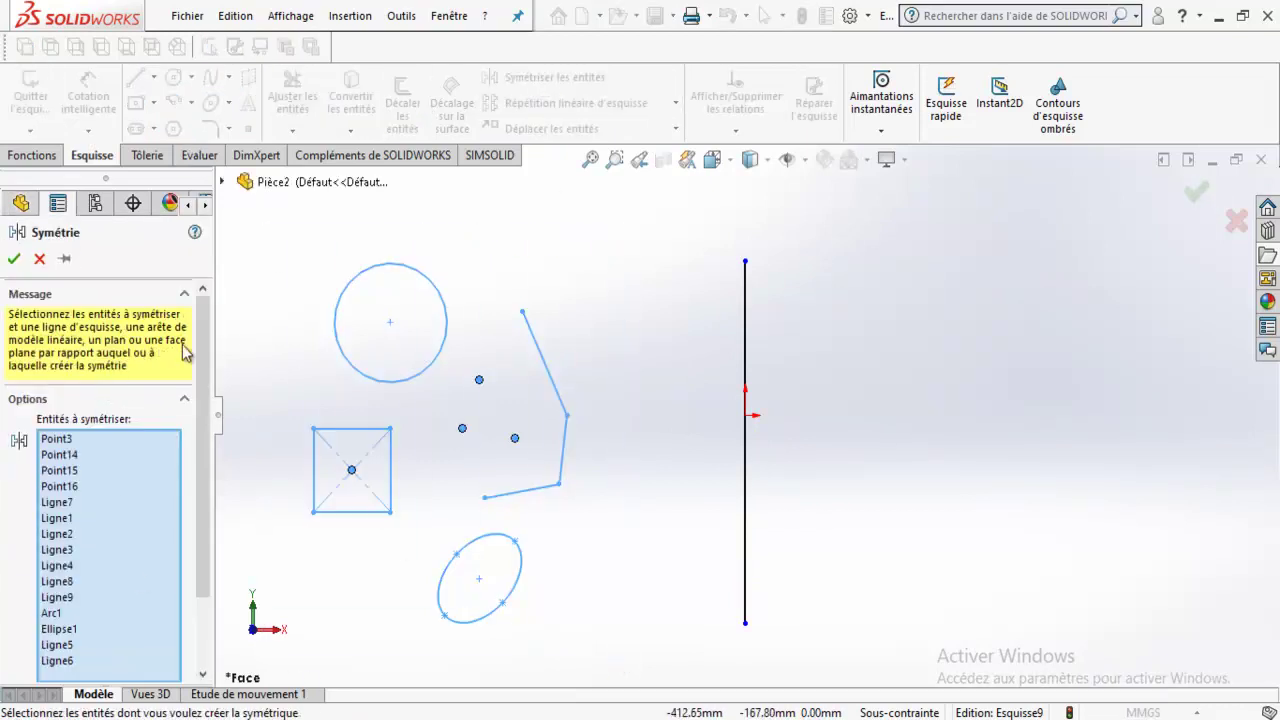
pyautogui.scroll(-2, 185, 400)
pyautogui.click(117, 660)
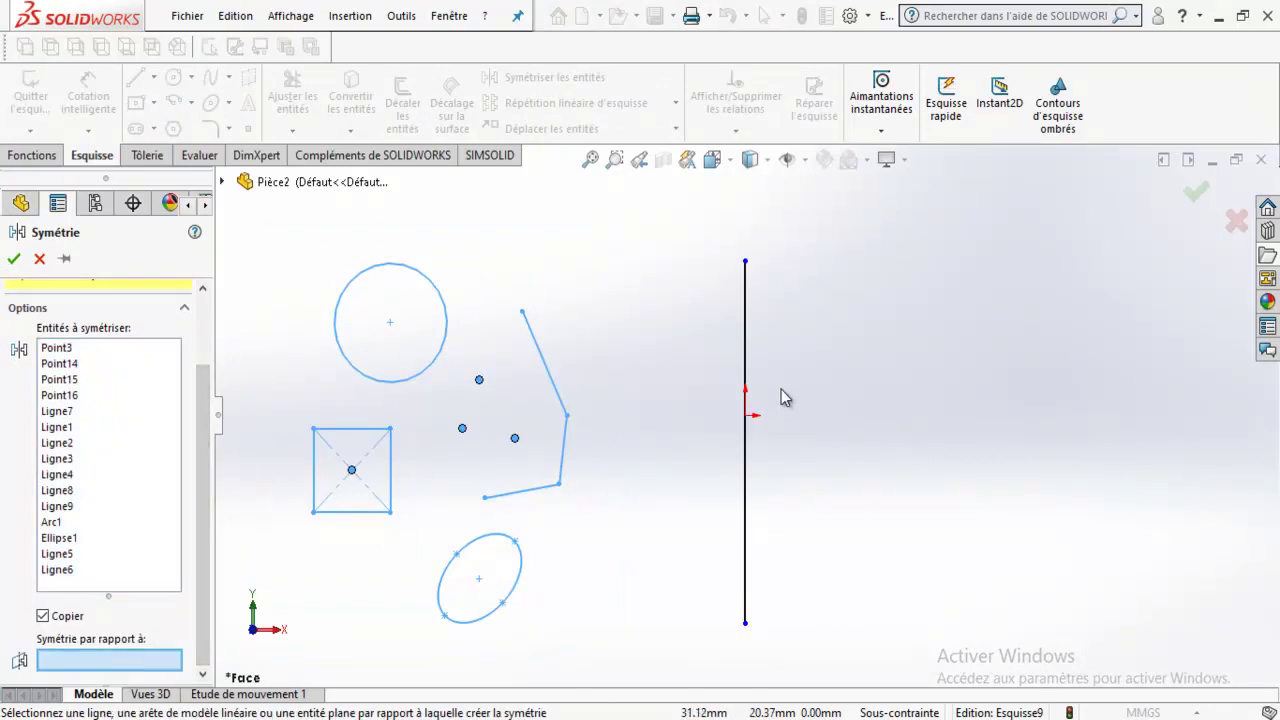
pyautogui.click(745, 430)
pyautogui.click(1197, 192)
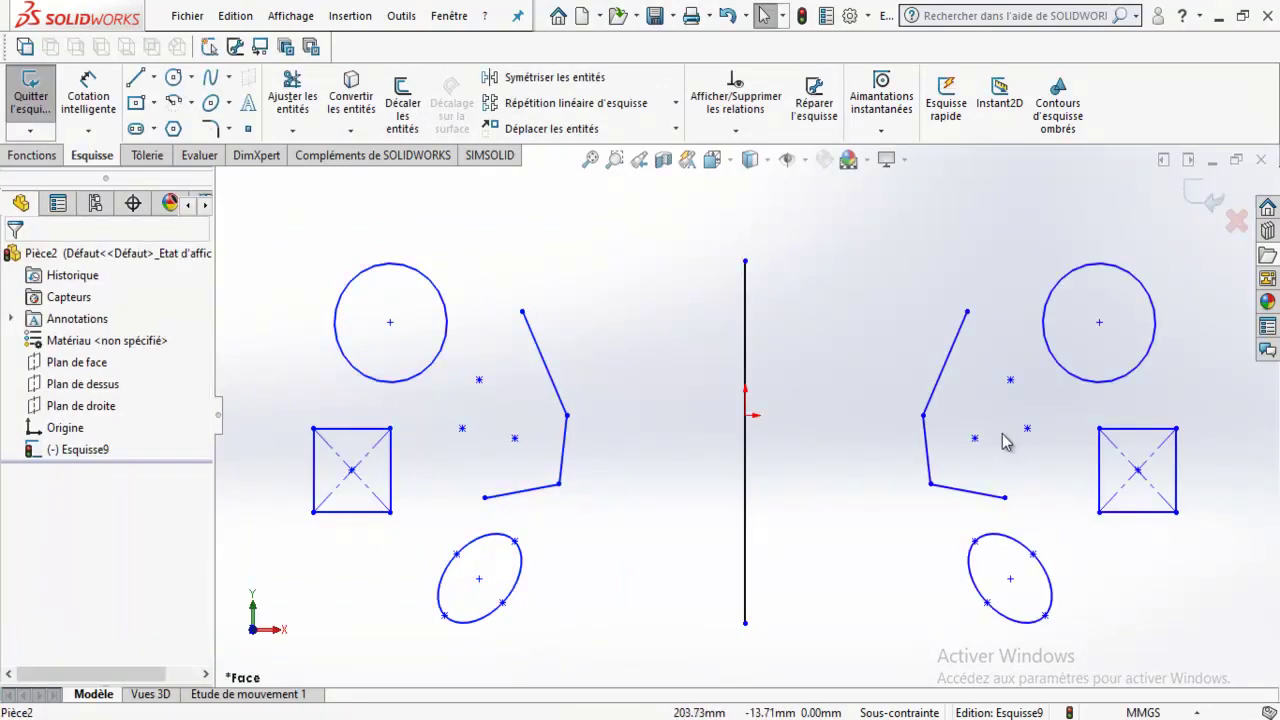
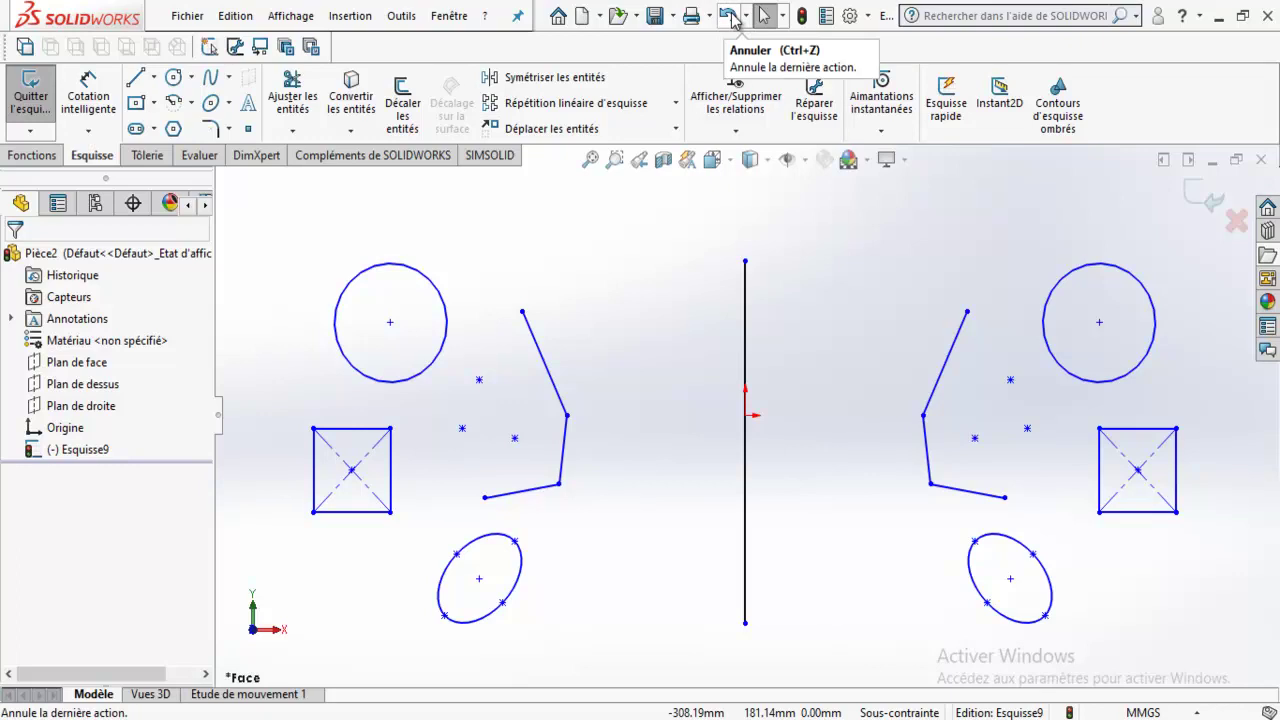
# Undo the previous mirror and start a new mirror, trying the vertical line as axis.
pyautogui.click(733, 20)
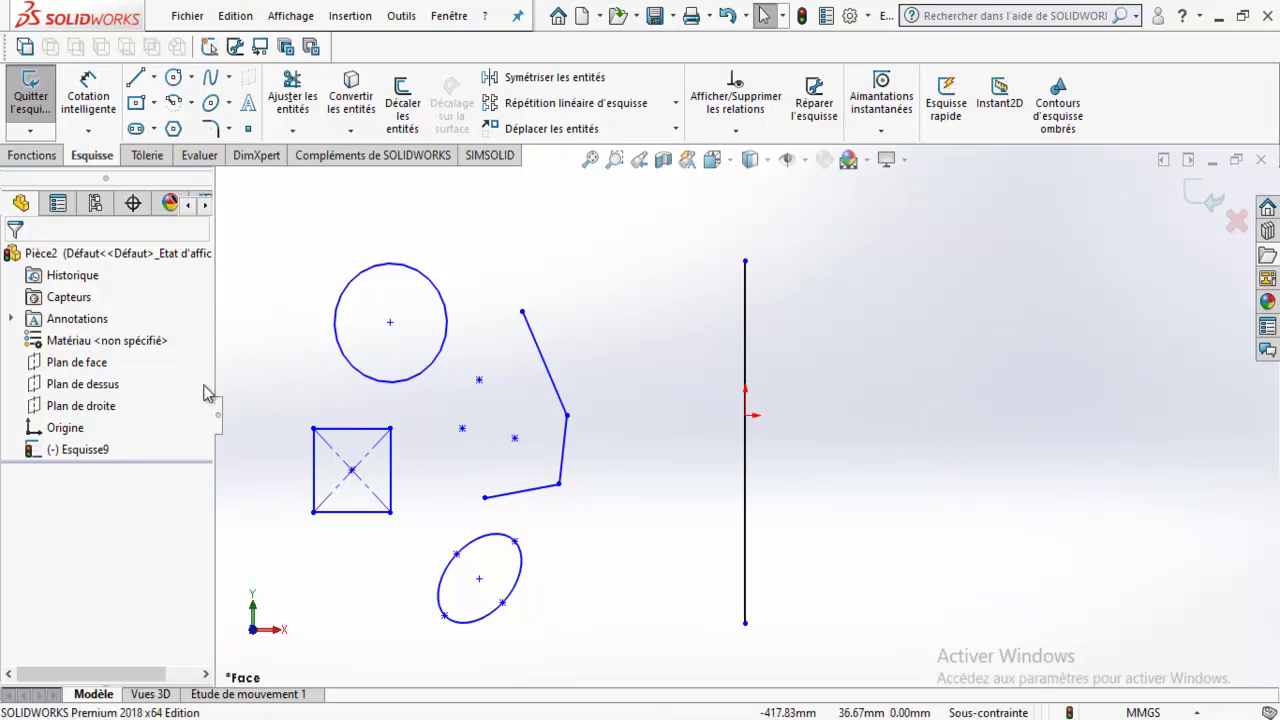
pyautogui.click(584, 83)
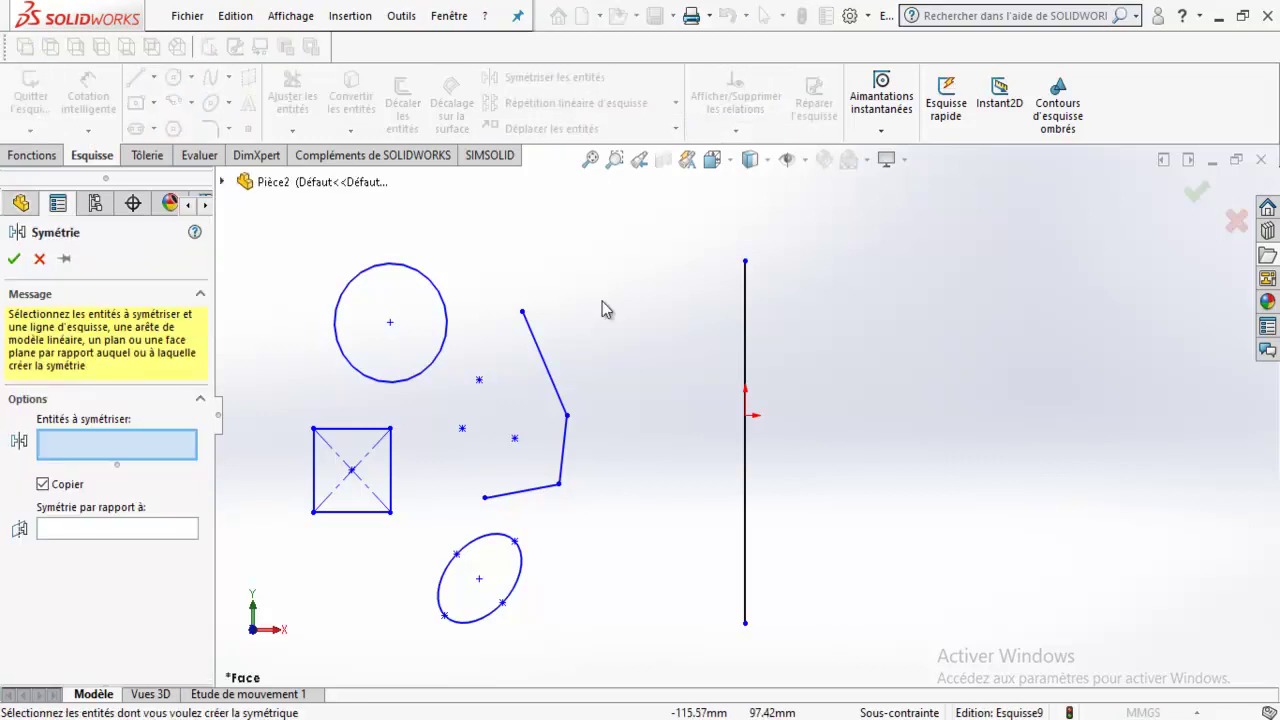
pyautogui.moveTo(233, 214); pyautogui.dragTo(660, 686)
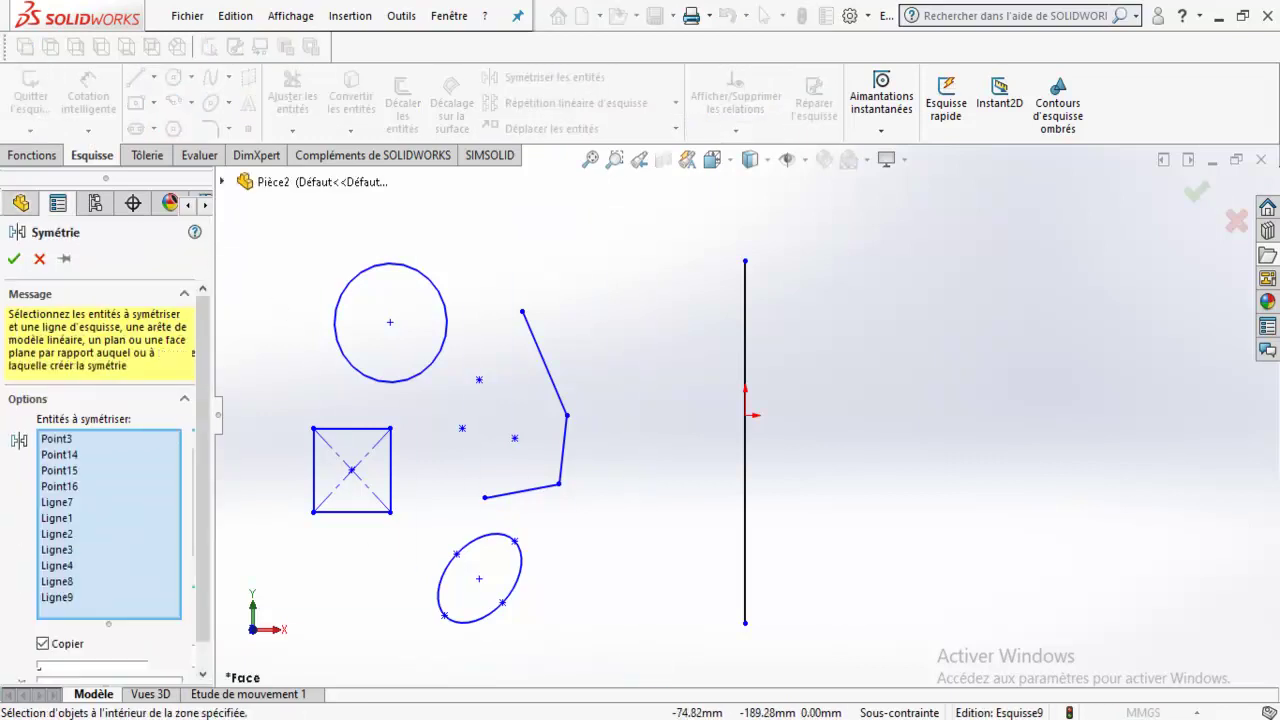
pyautogui.scroll(-2, 203, 635)
pyautogui.click(142, 660)
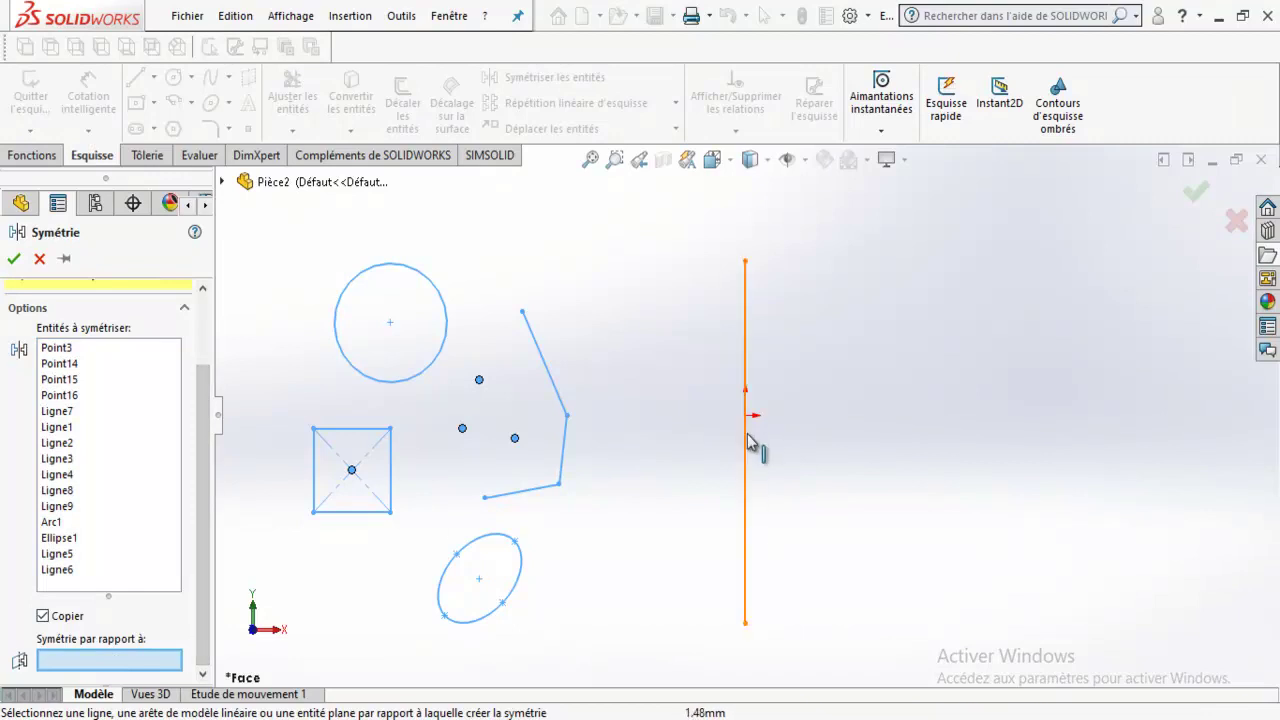
pyautogui.click(745, 520)
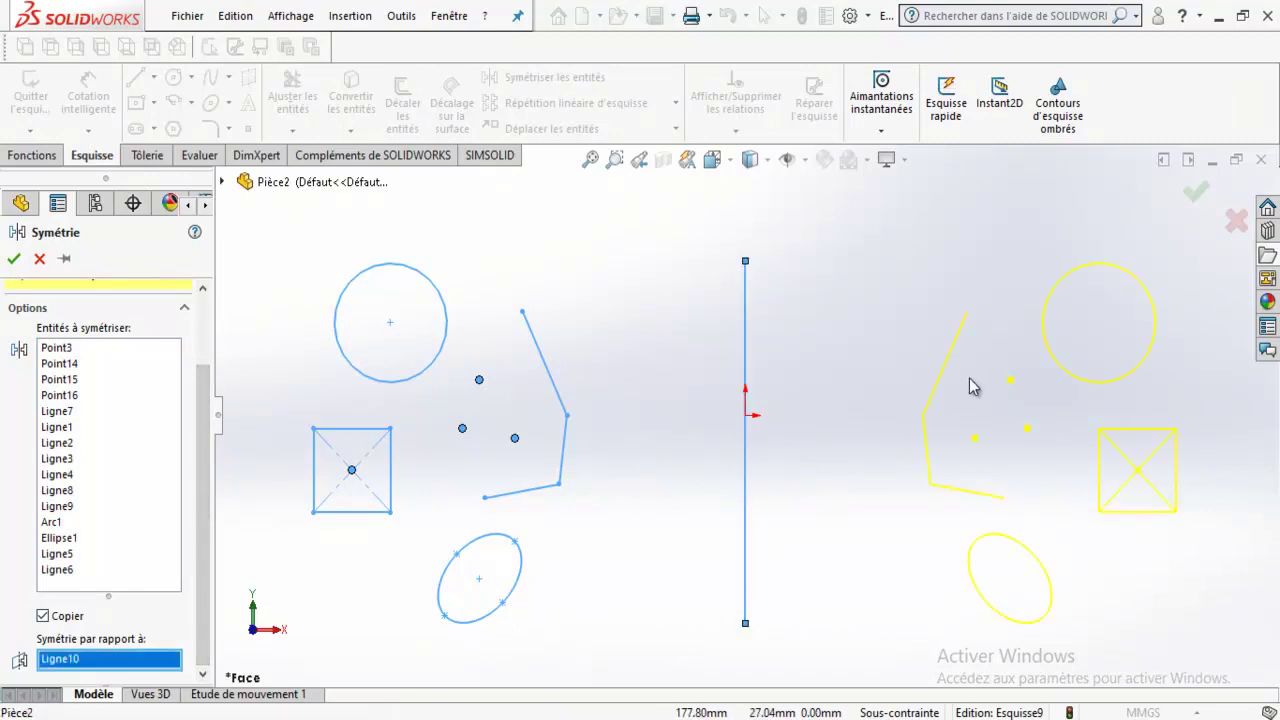
pyautogui.rightClick(62, 662)
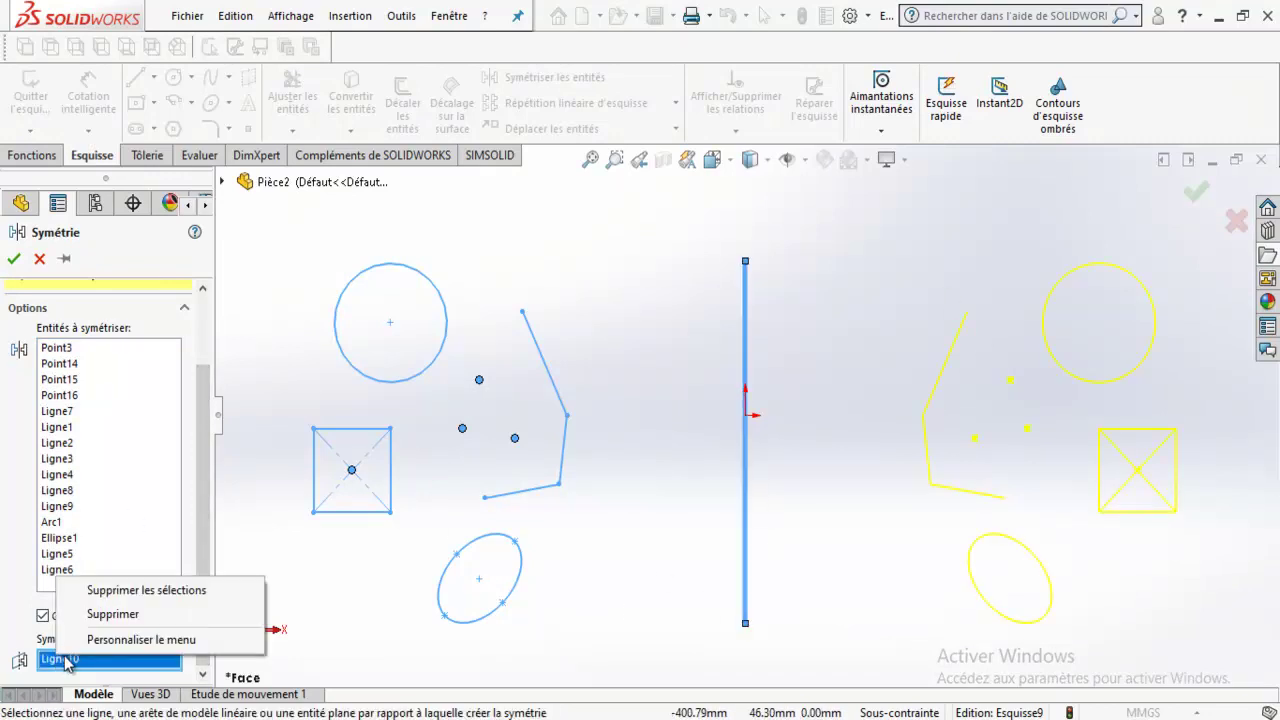
pyautogui.click(92, 613)
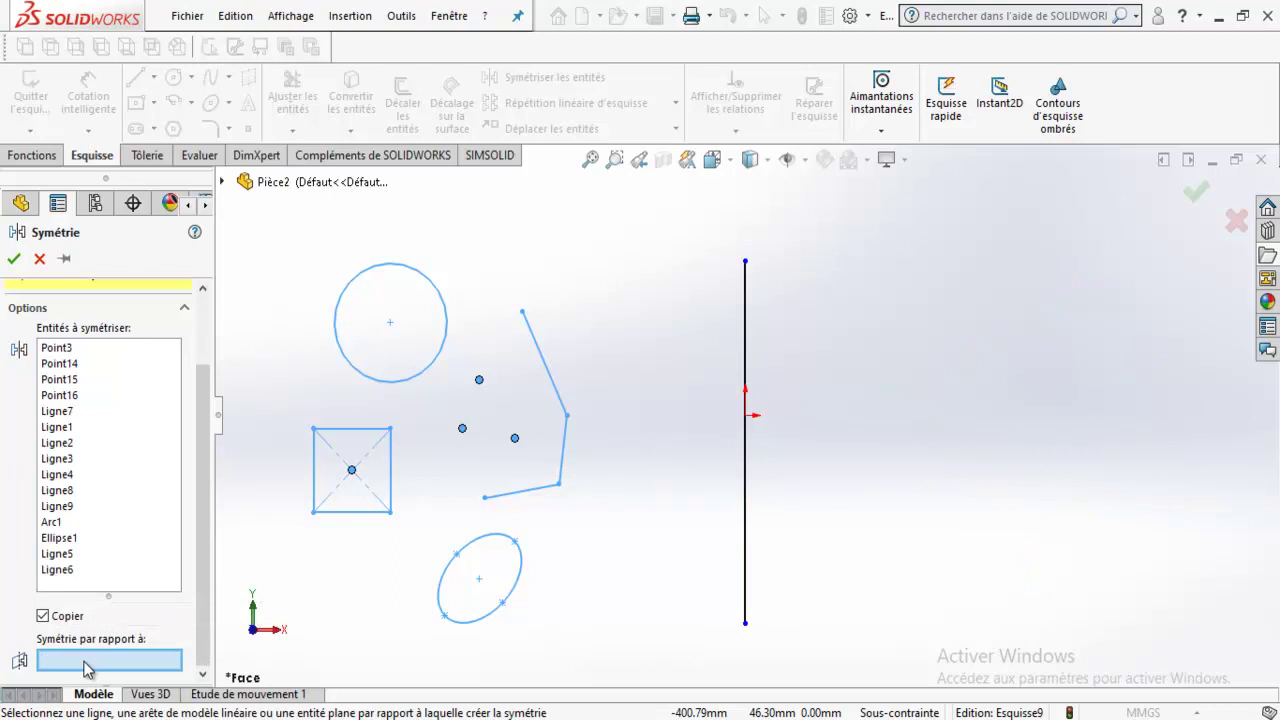
# Try the slanted line and then the next segment as mirror axis, and apply the mirror.
pyautogui.click(560, 395)
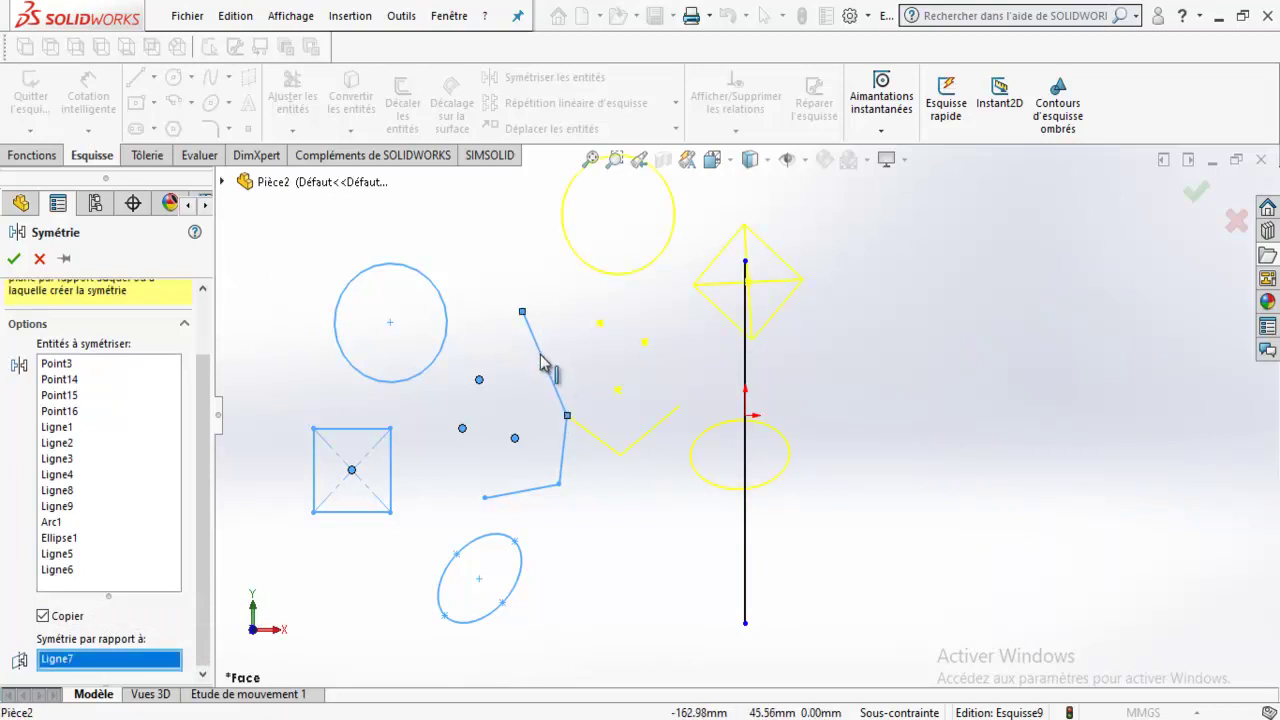
pyautogui.click(543, 362)
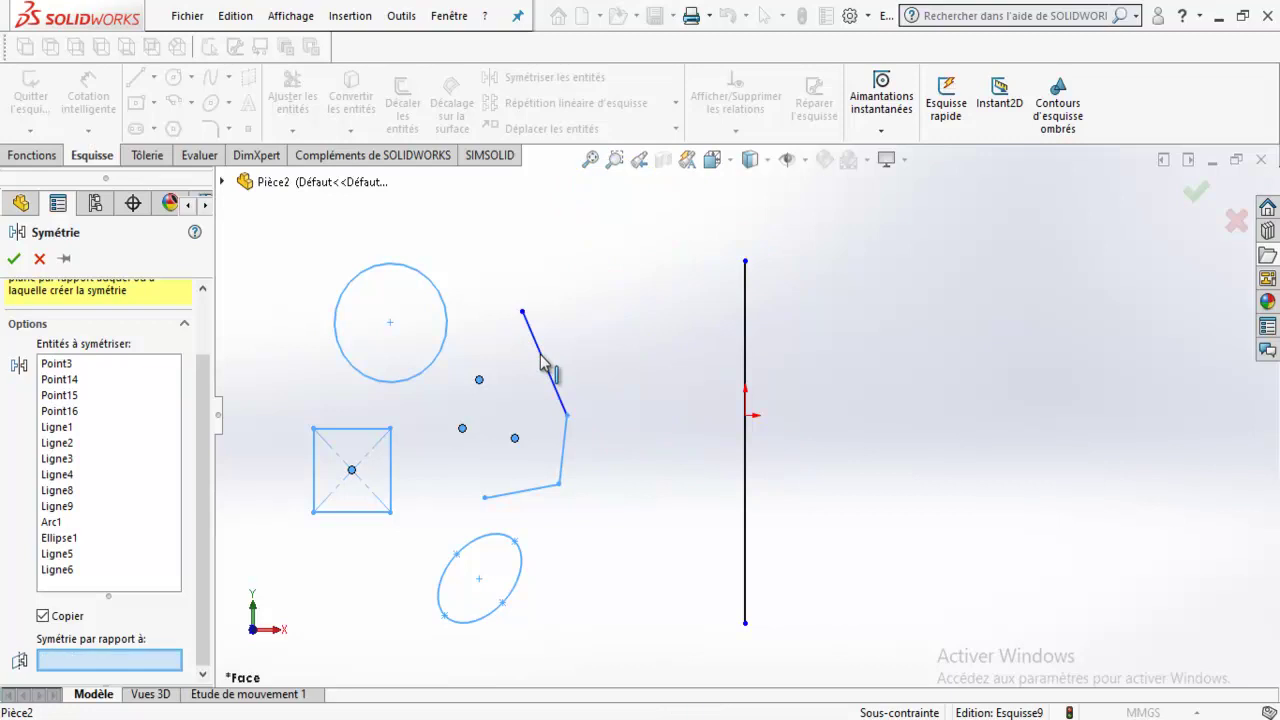
pyautogui.click(564, 448)
pyautogui.click(17, 259)
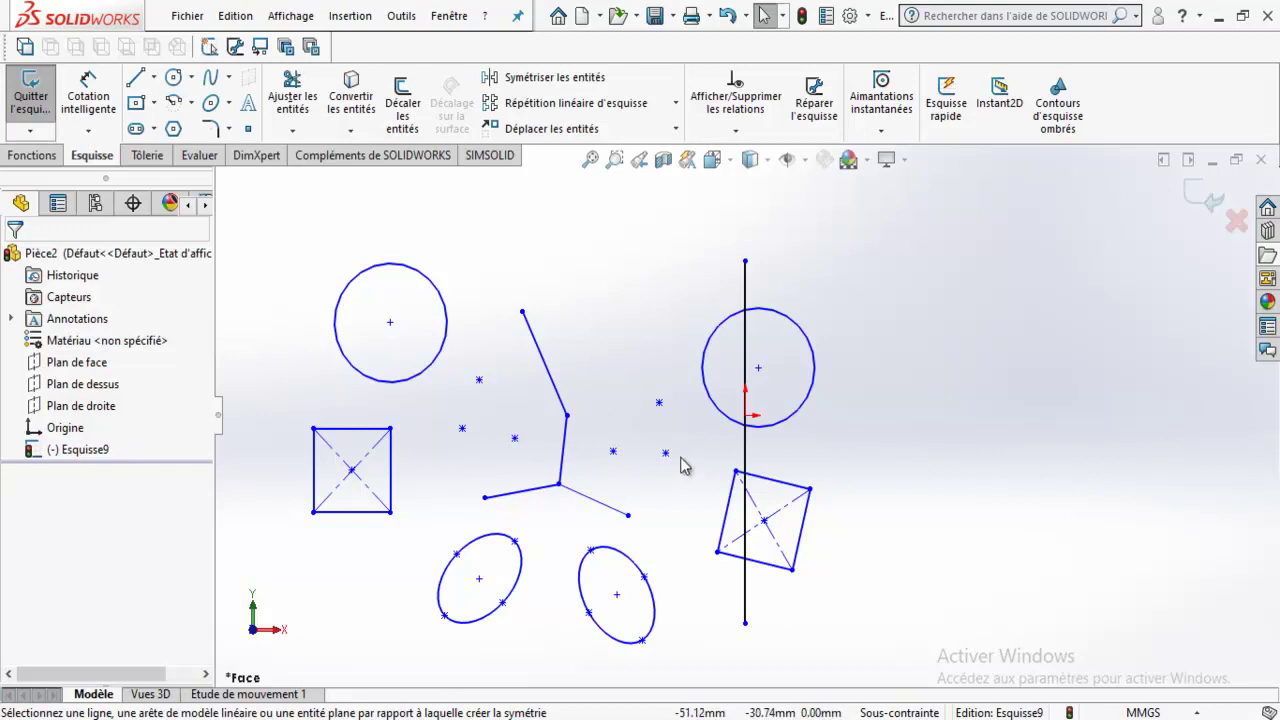
# Box-select every entity in the sketch and delete them all.
pyautogui.moveTo(942, 234); pyautogui.dragTo(216, 618)
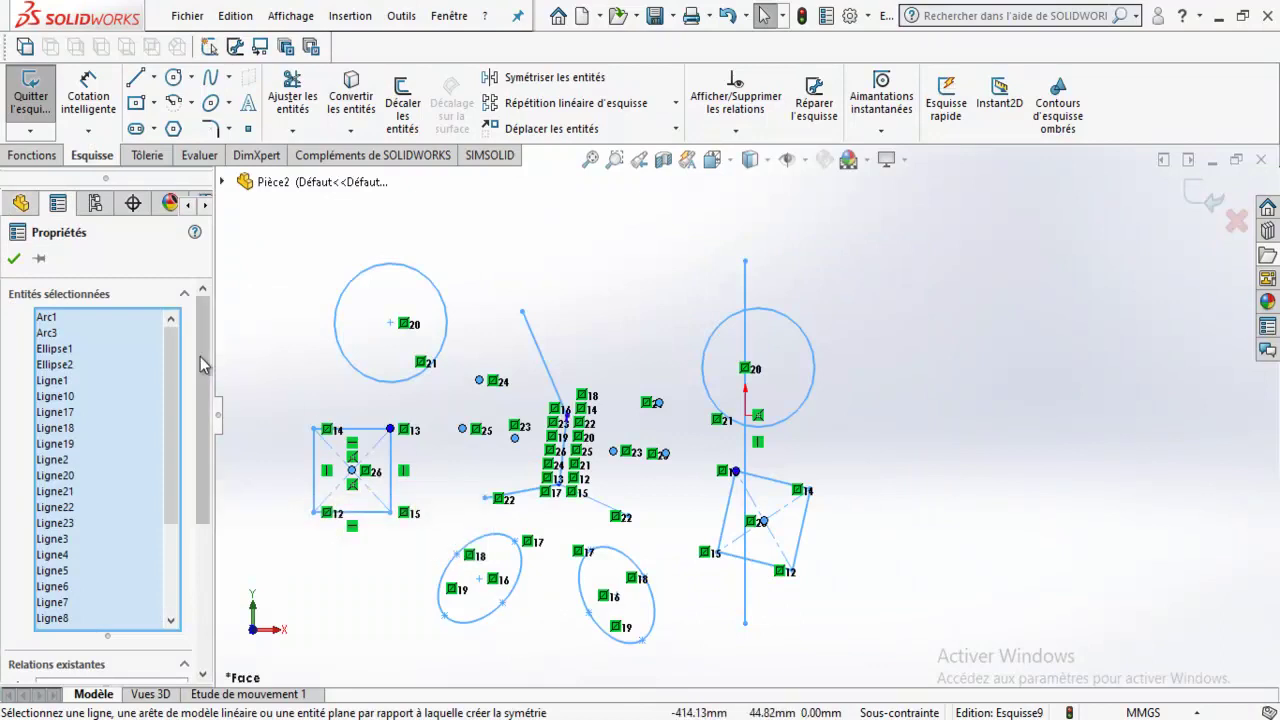
pyautogui.scroll(-3, 200, 356)
pyautogui.press('Delete')
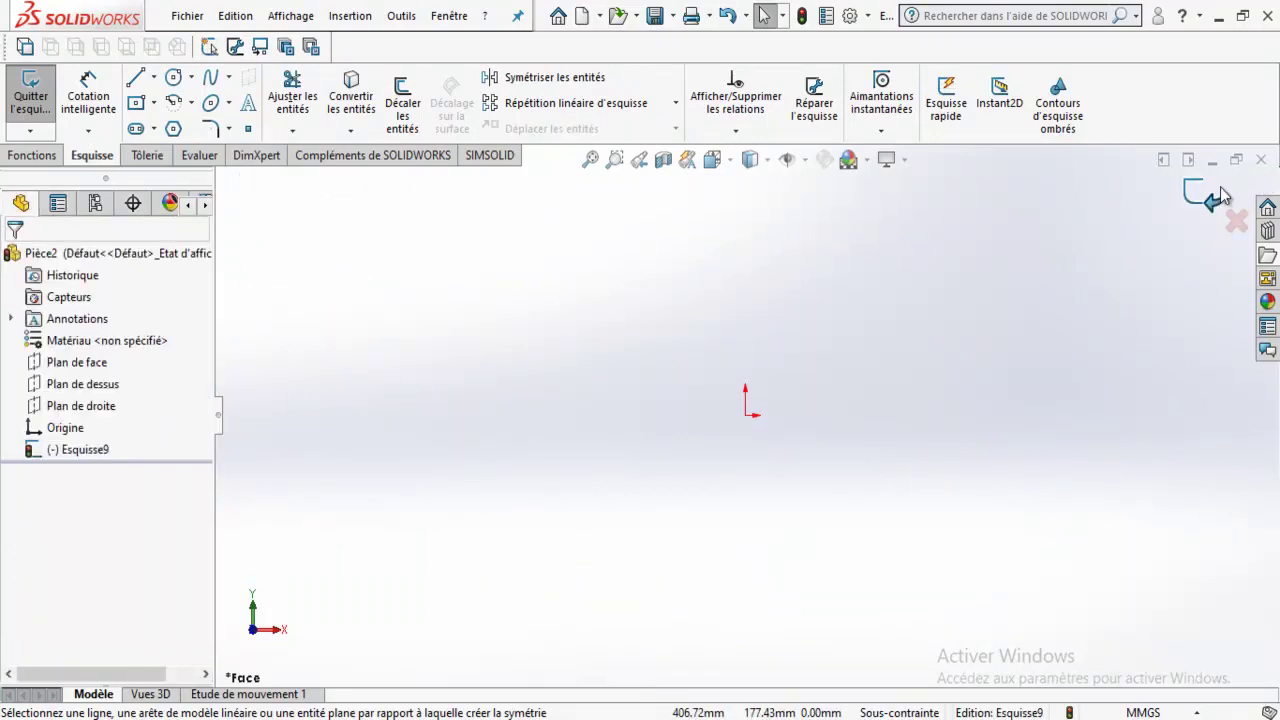
# Exit the emptied sketch and start a new sketch on Plan de face.
pyautogui.click(1212, 200)
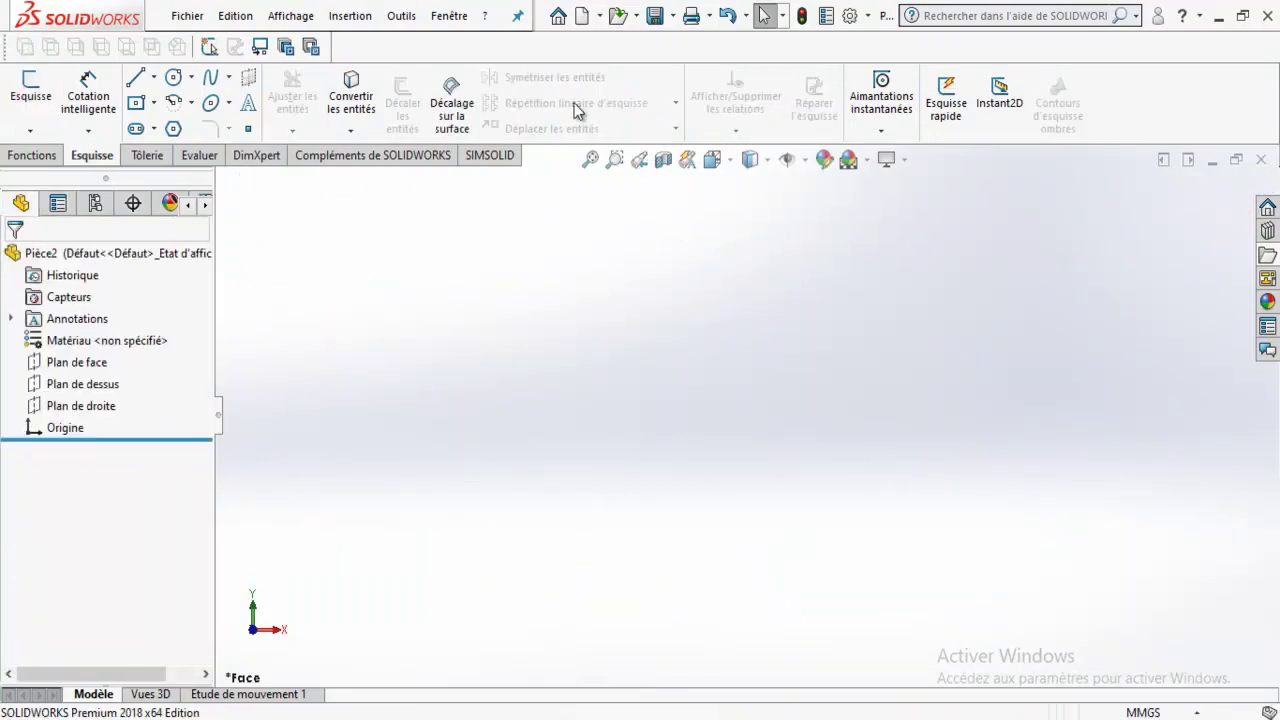
pyautogui.click(68, 364)
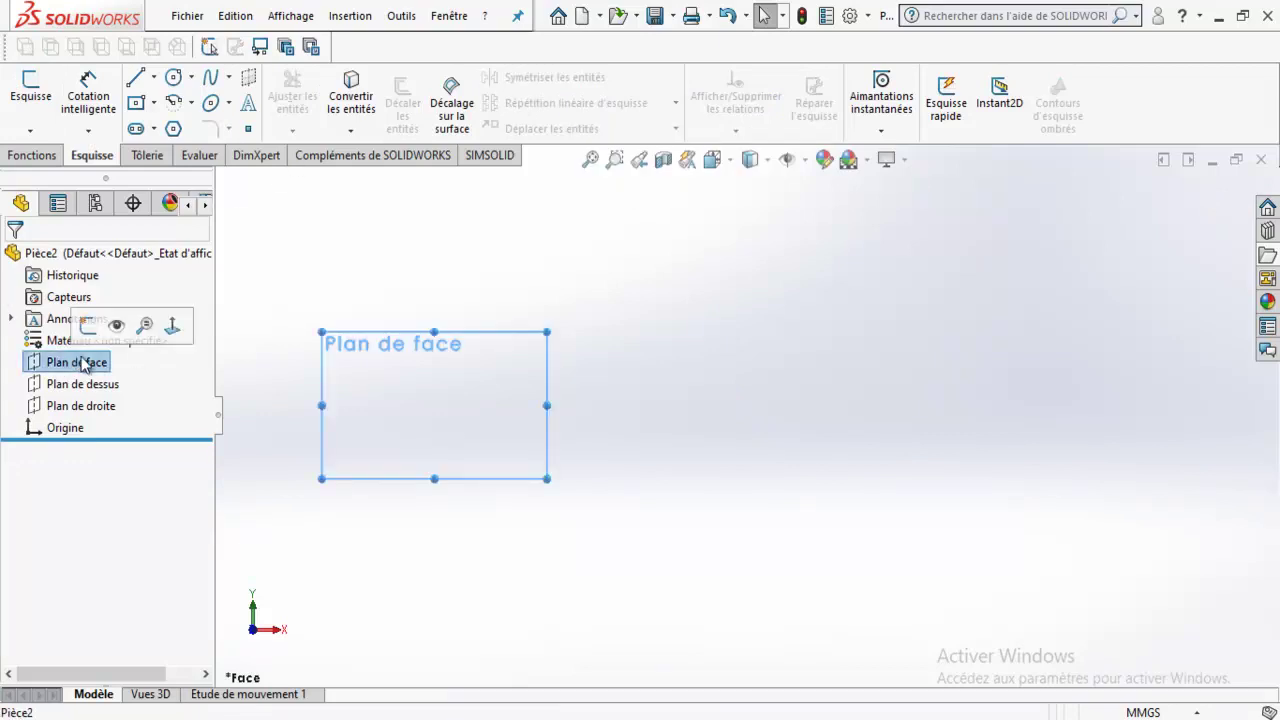
pyautogui.click(88, 331)
# Draw a corner-to-corner rectangle above the origin.
pyautogui.click(190, 77)
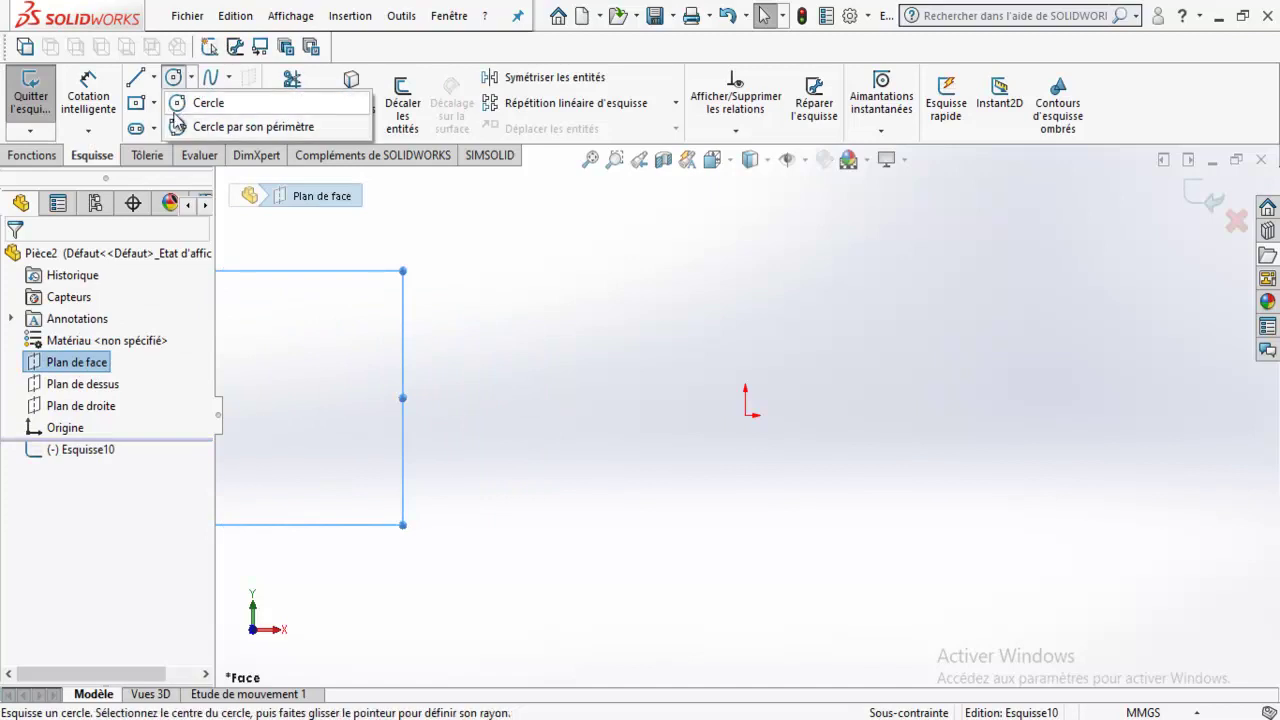
pyautogui.click(153, 102)
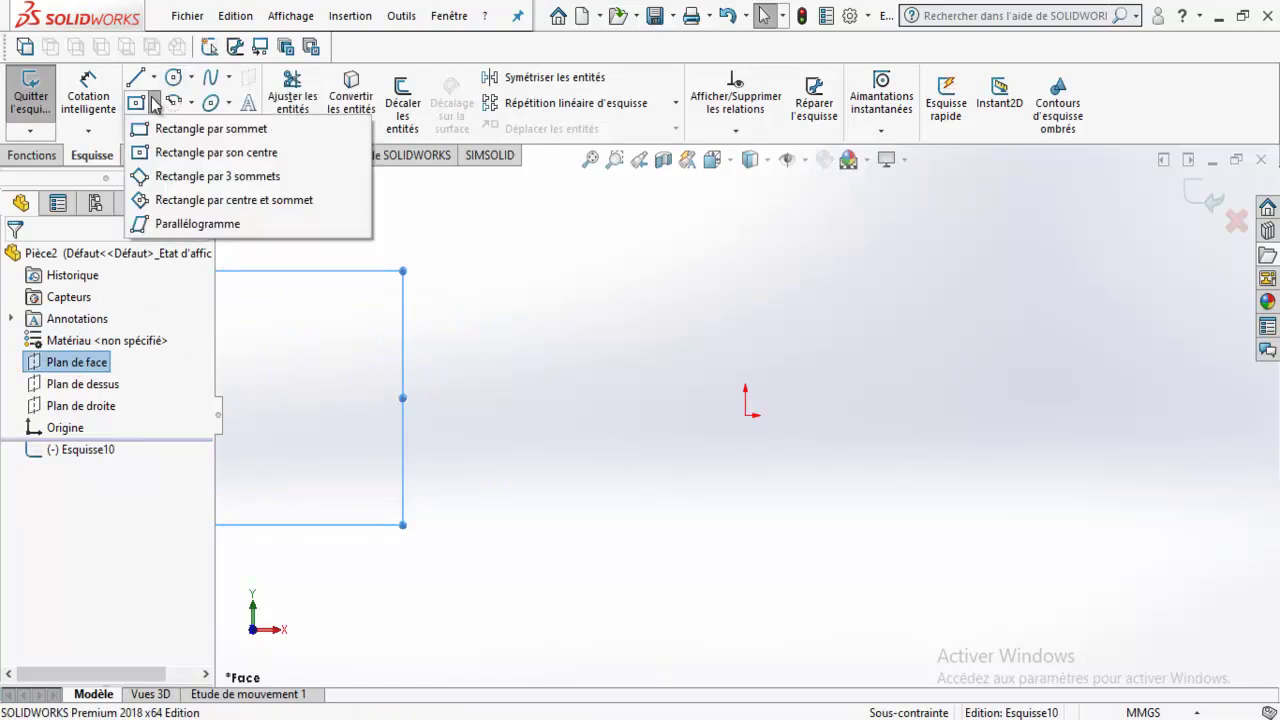
pyautogui.click(150, 130)
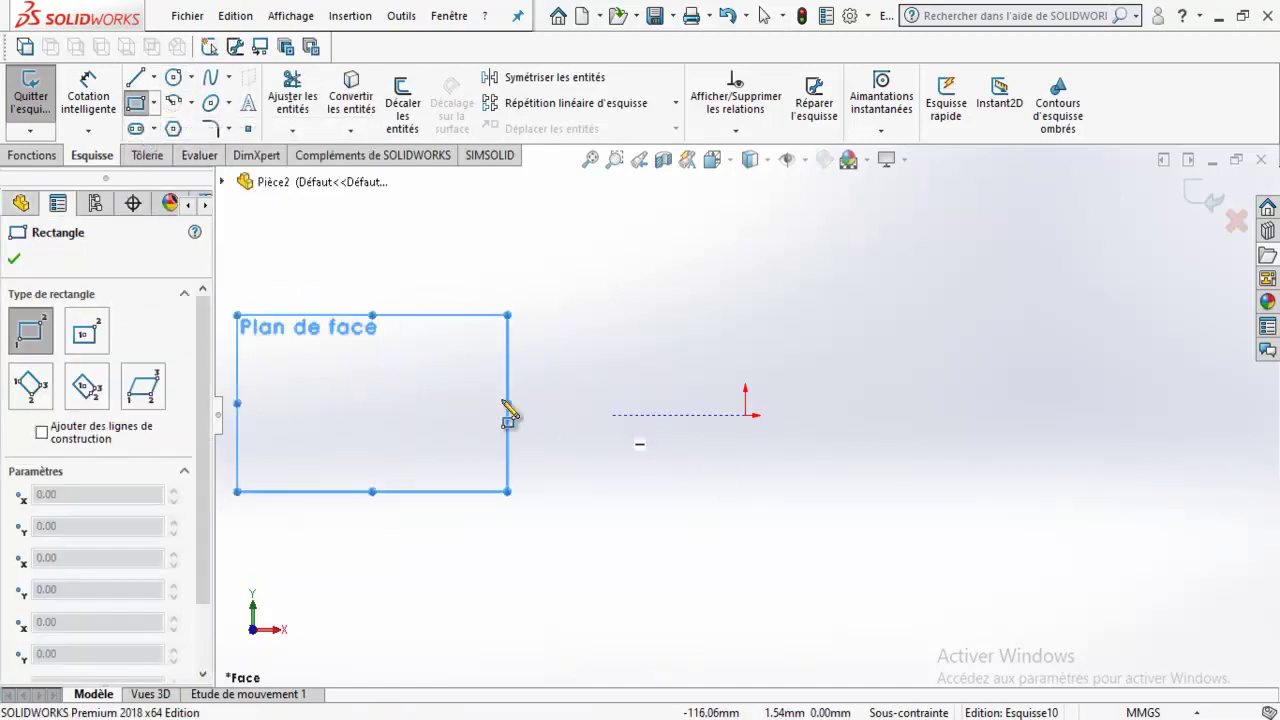
pyautogui.click(951, 210)
# Dimension the rectangle 300 mm wide and 200 mm tall.
pyautogui.press('d')
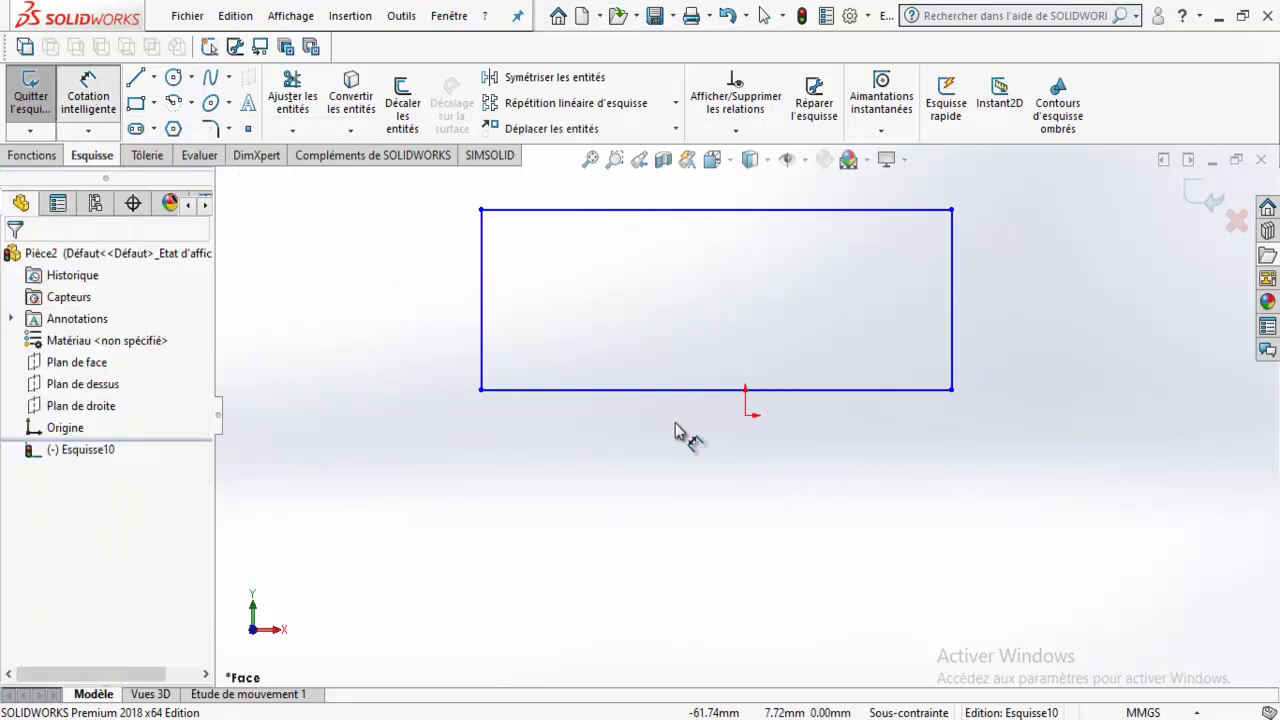
pyautogui.click(690, 391)
pyautogui.click(698, 482)
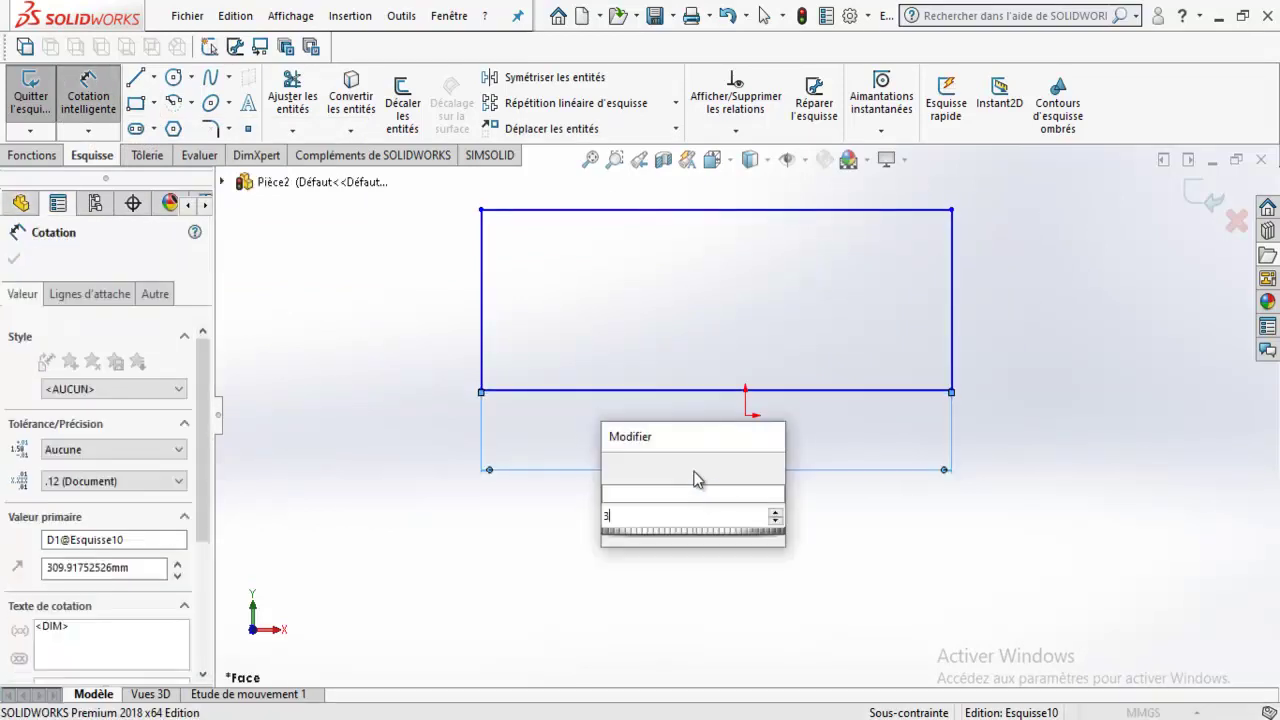
pyautogui.write('300')
pyautogui.press('Return')
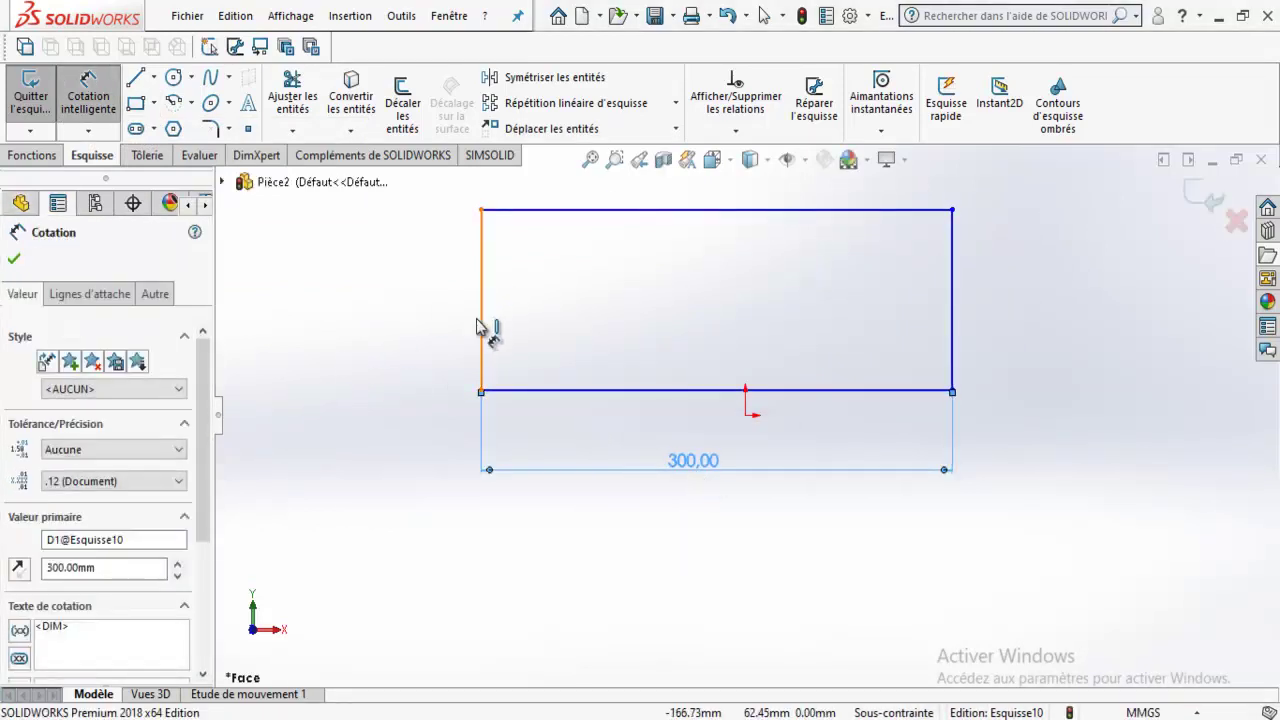
pyautogui.click(482, 322)
pyautogui.click(427, 330)
pyautogui.write('200')
pyautogui.press('Return')
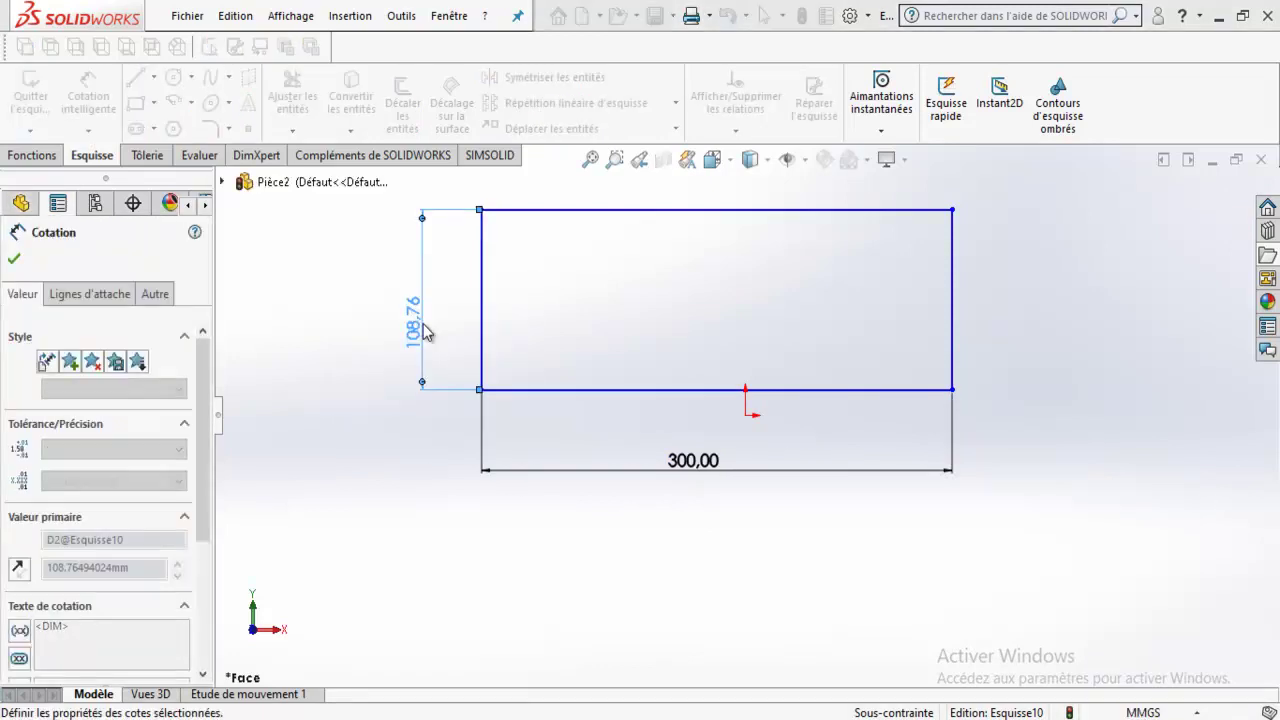
pyautogui.scroll(3, 700, 398)
pyautogui.scroll(-2, 790, 338)
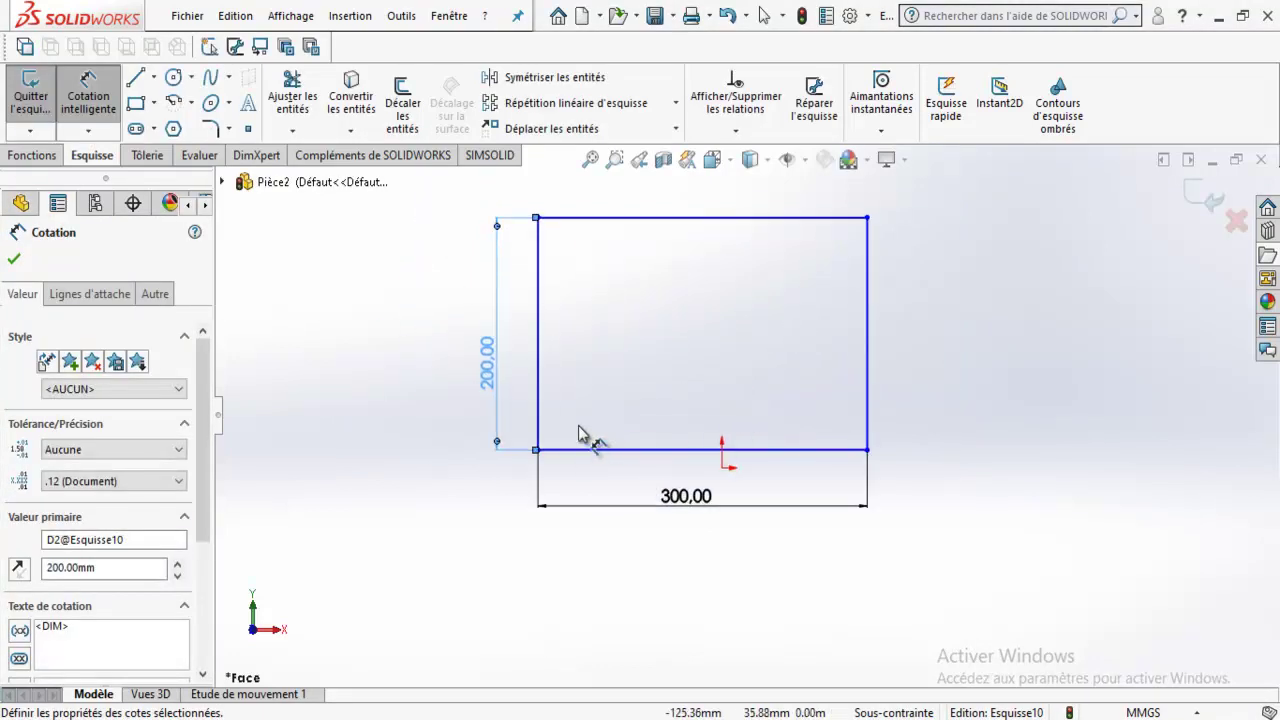
pyautogui.click(191, 77)
# Draw a small circle near the lower-left corner and dimension its diameter to 15 mm.
pyautogui.click(192, 94)
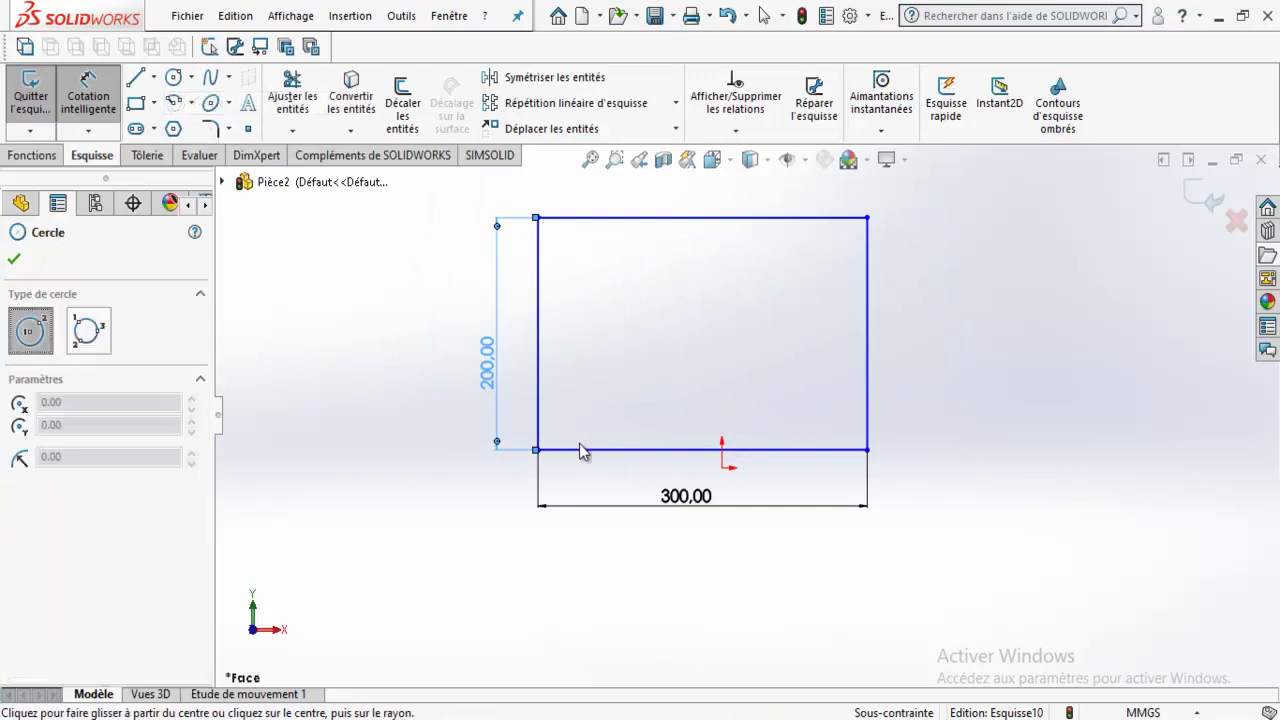
pyautogui.click(567, 415)
pyautogui.click(579, 428)
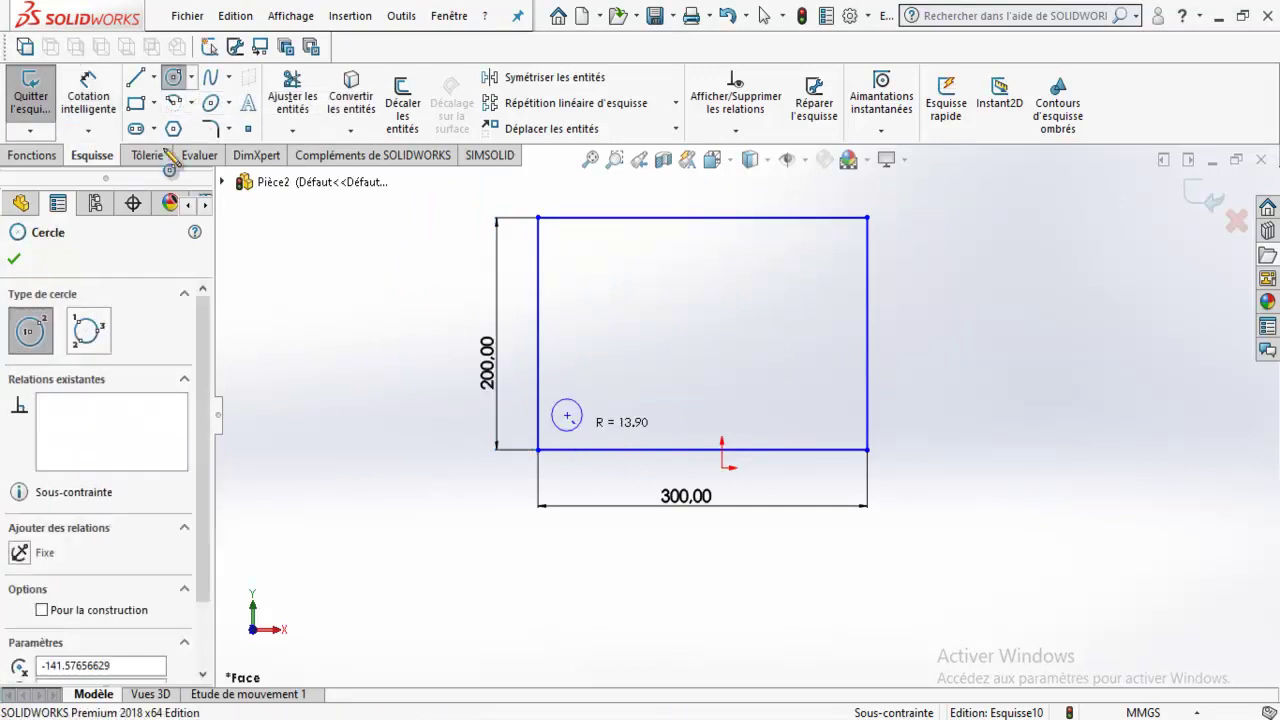
pyautogui.click(88, 95)
pyautogui.click(556, 427)
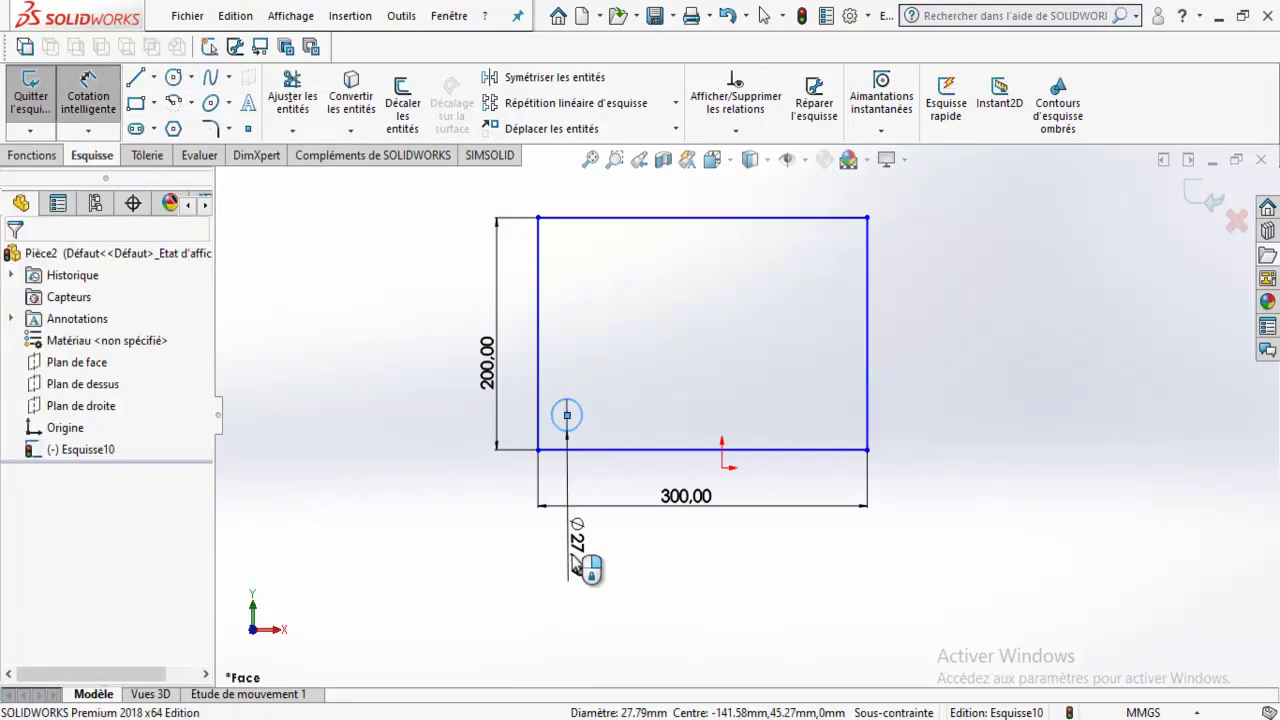
pyautogui.click(577, 555)
pyautogui.write('15')
pyautogui.press('Return')
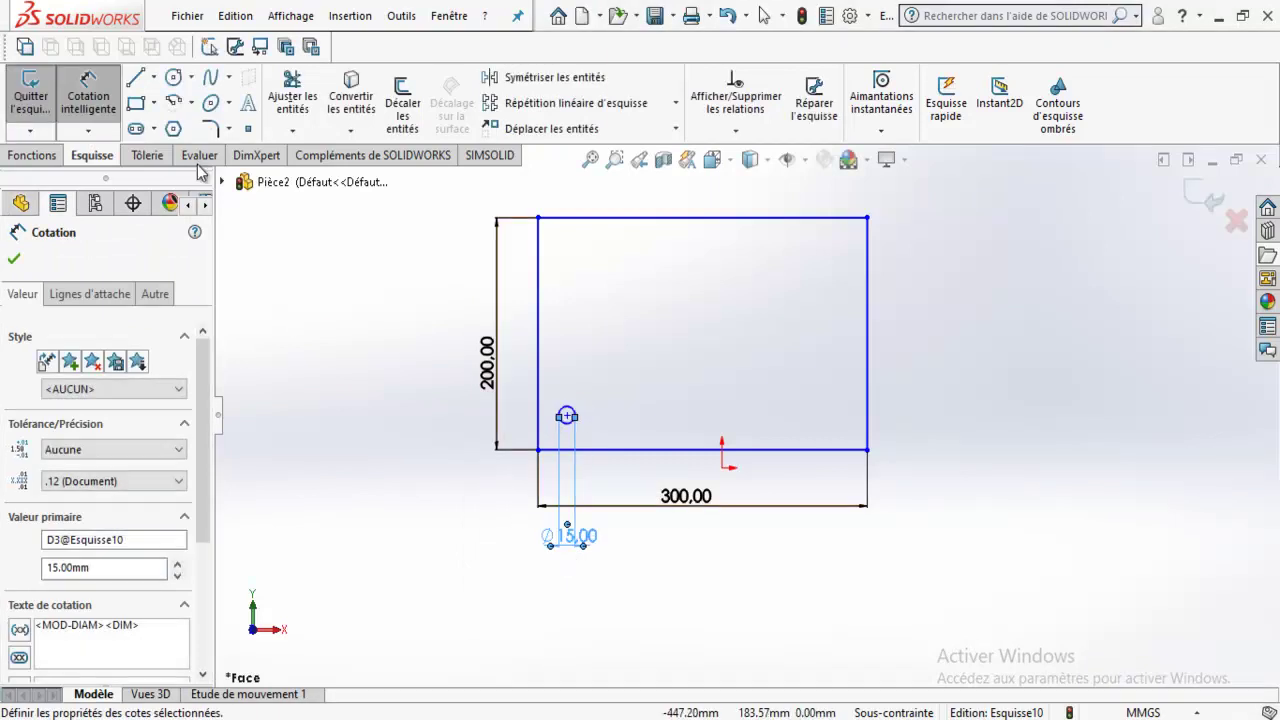
# Place the circle's centre 30 mm above the rectangle's bottom edge.
pyautogui.scroll(-1, 600, 495)
pyautogui.scroll(-1, 590, 440)
pyautogui.click(565, 343)
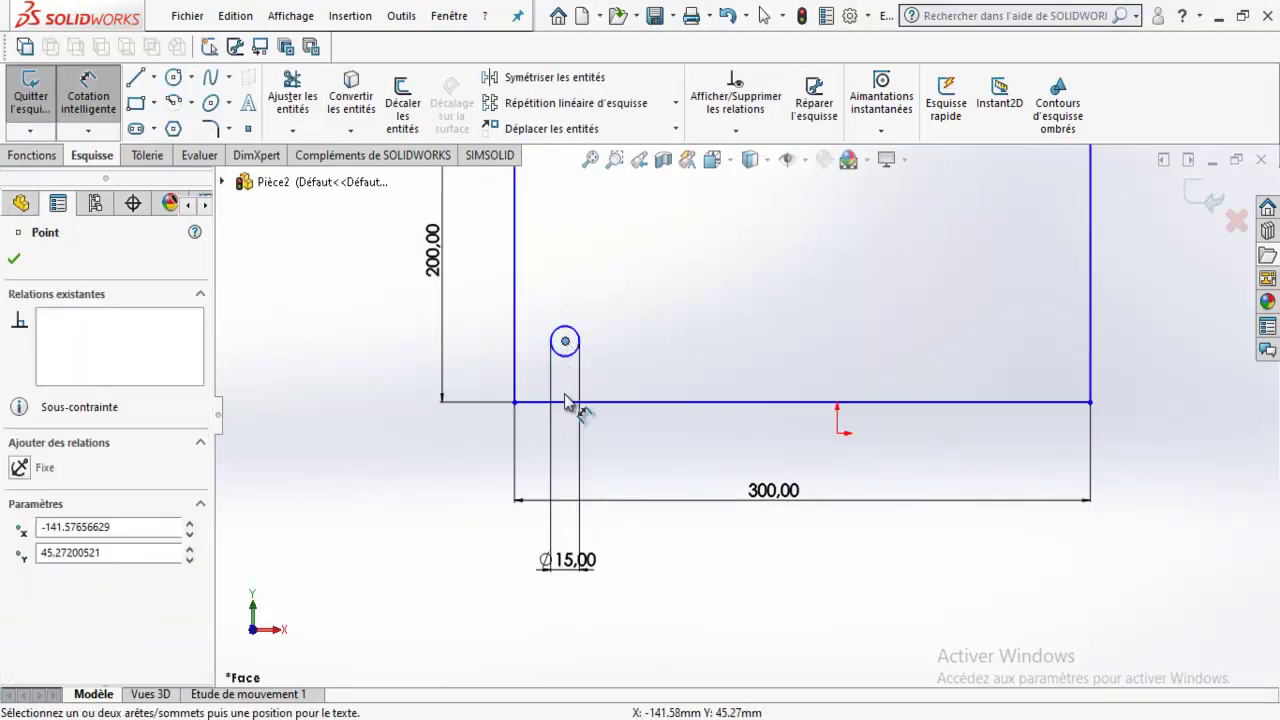
pyautogui.click(578, 402)
pyautogui.click(337, 390)
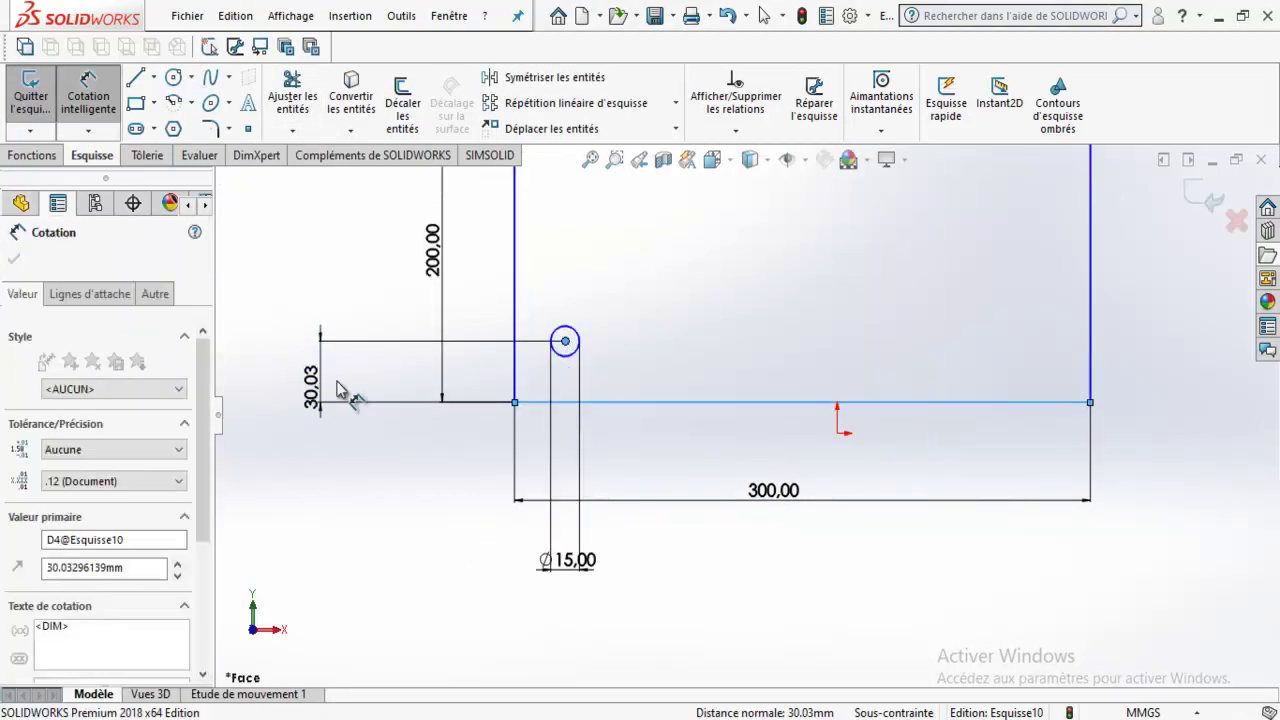
pyautogui.write('30.00mm')
pyautogui.press('Return')
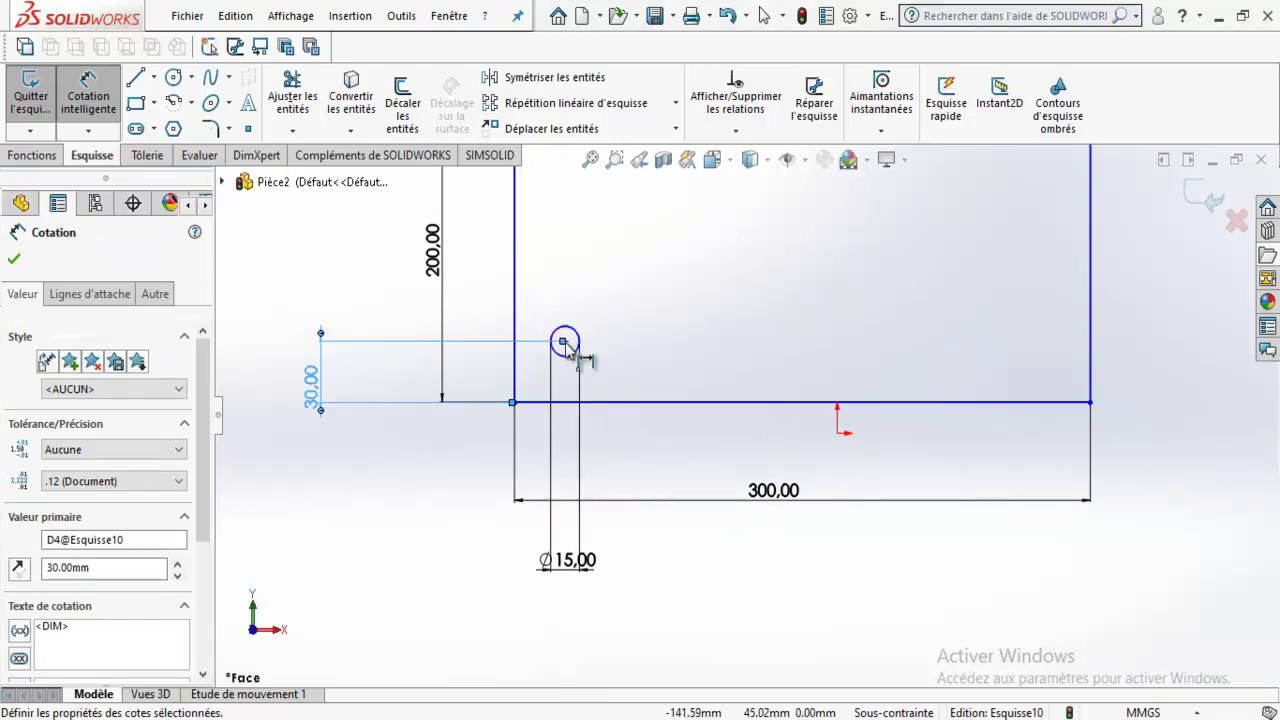
# Dimension the circle 30 mm from the rectangle's left edge.
pyautogui.press('Escape')
pyautogui.click(516, 318)
pyautogui.click(567, 560)
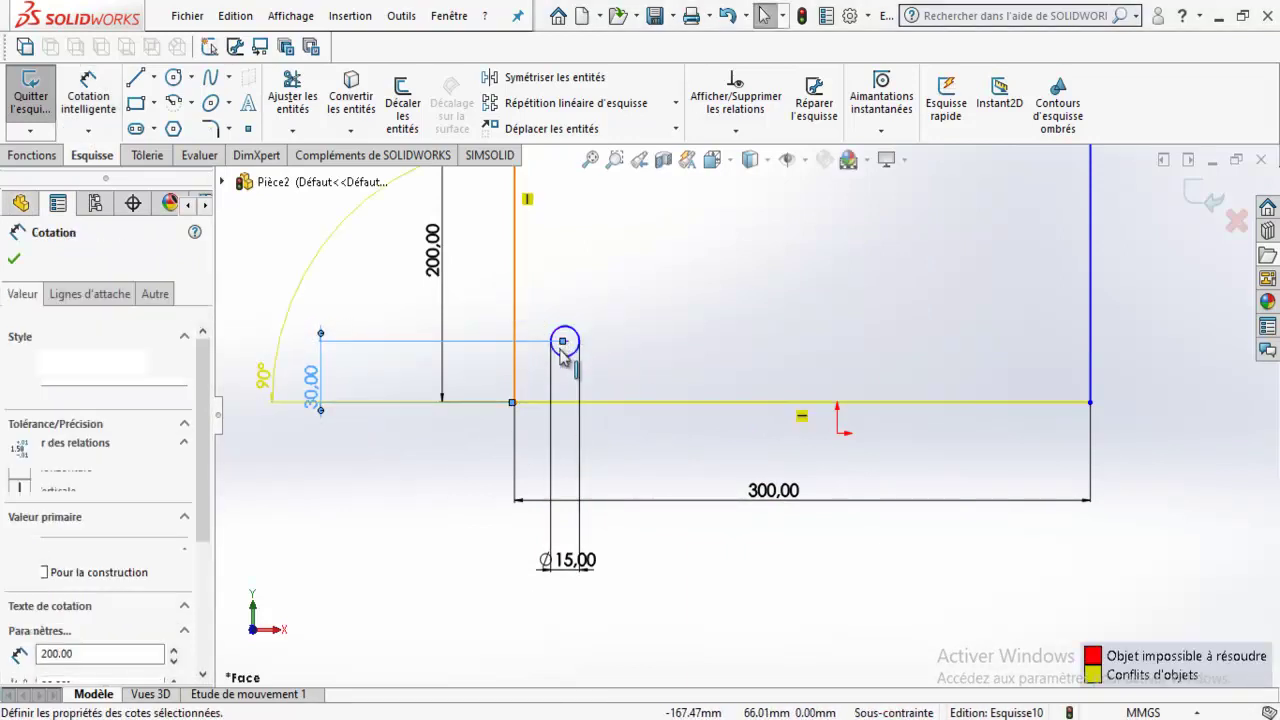
pyautogui.click(577, 352)
pyautogui.press('d')
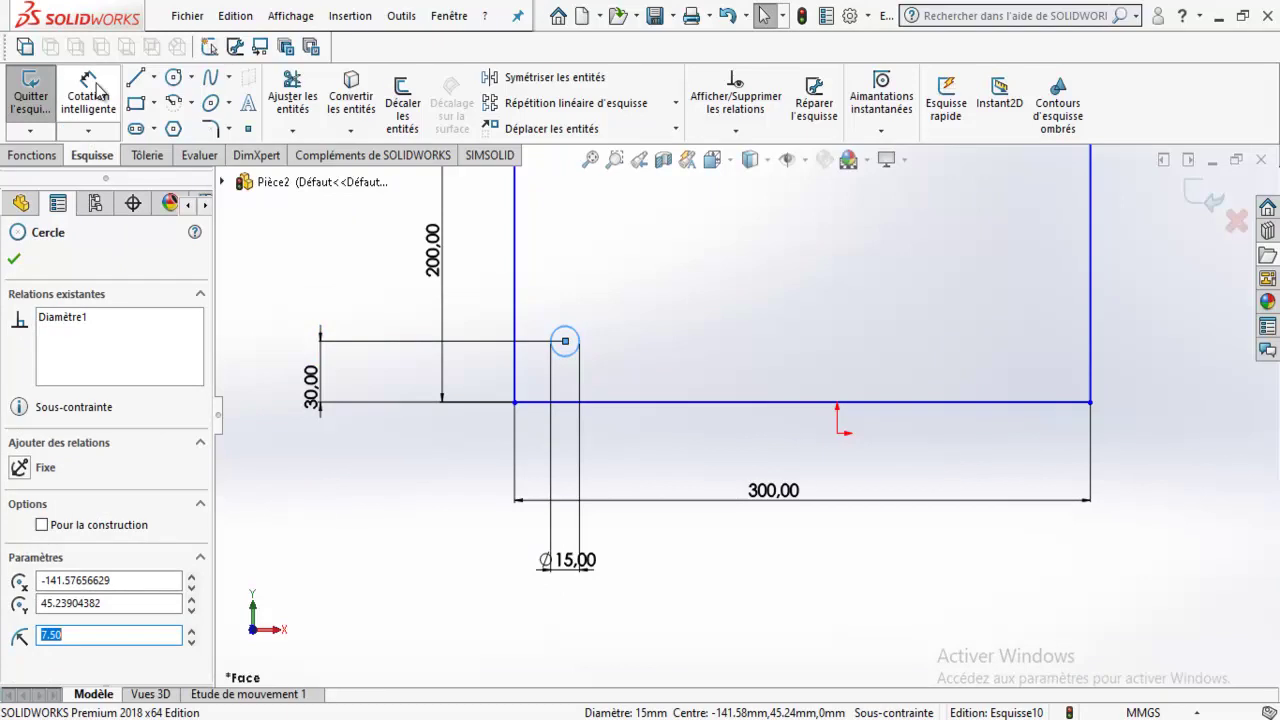
pyautogui.click(552, 340)
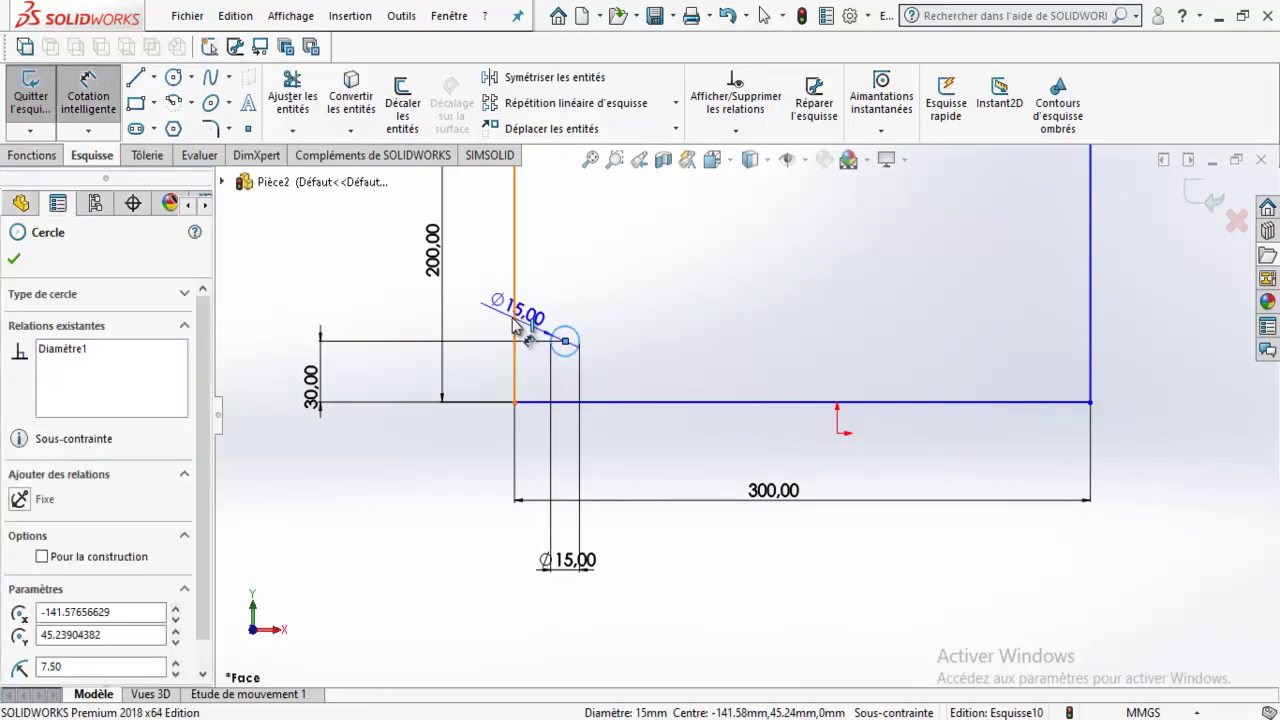
pyautogui.click(514, 350)
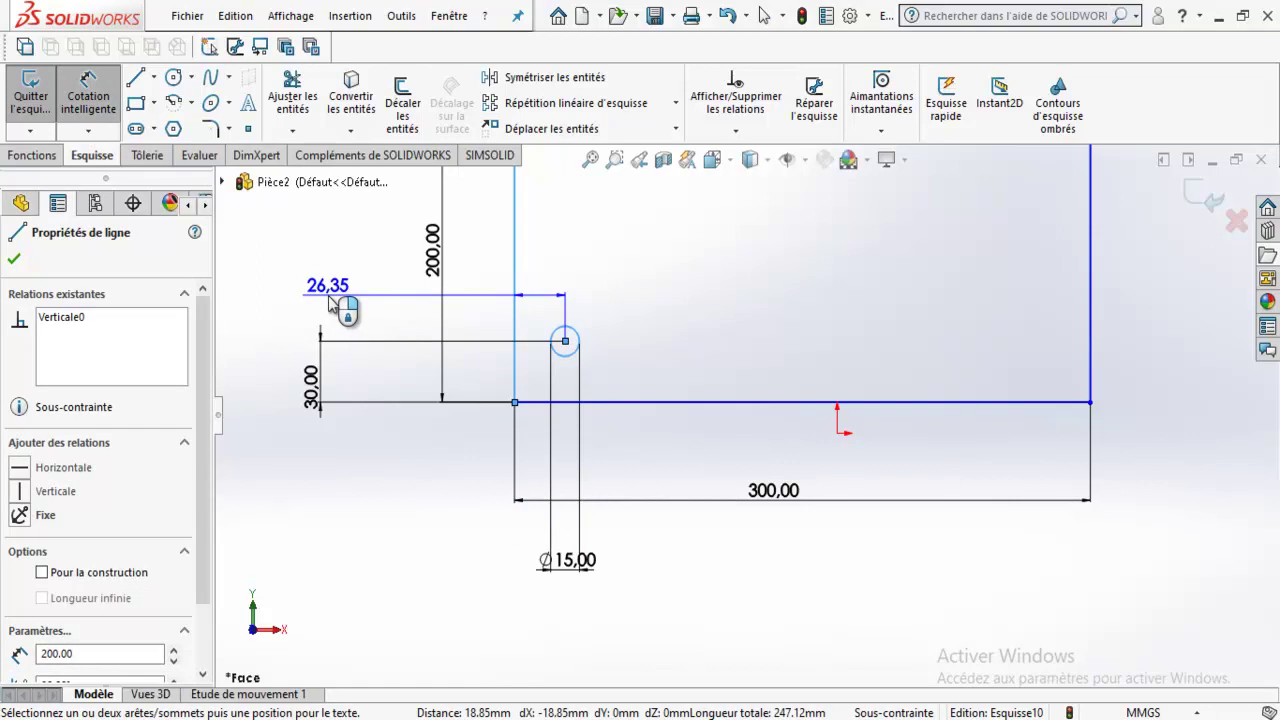
pyautogui.click(482, 615)
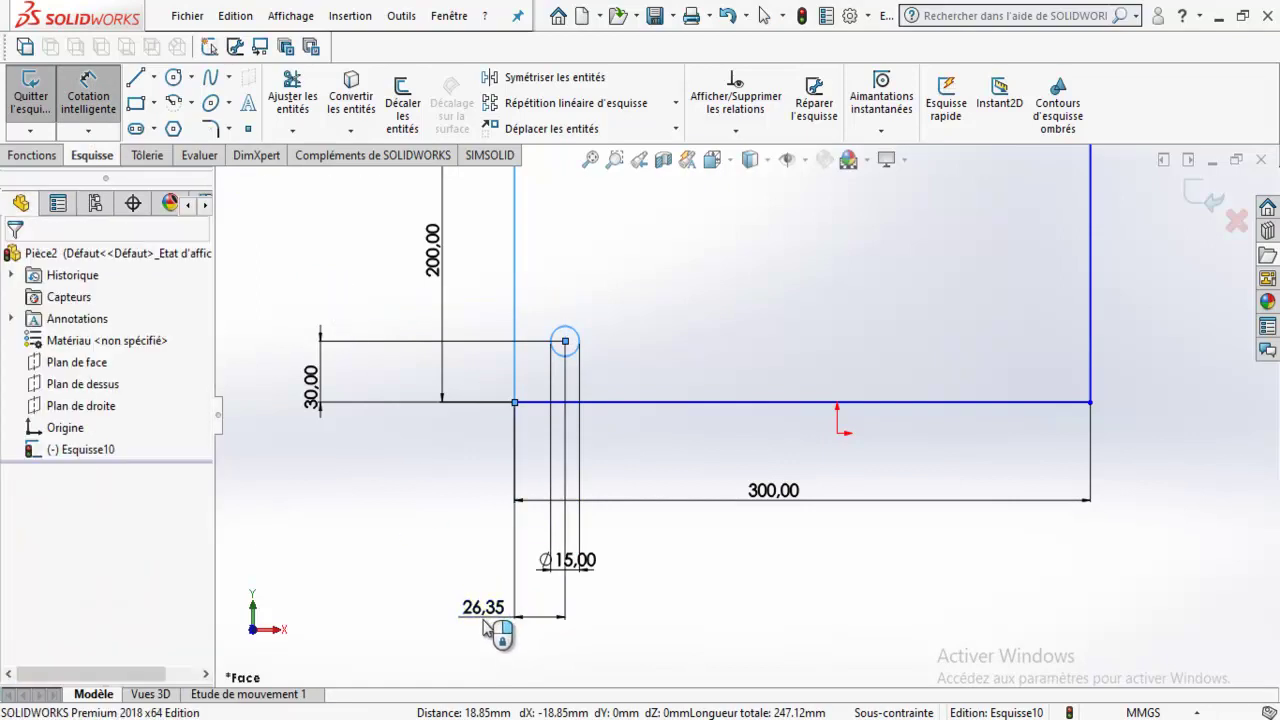
pyautogui.write('30')
pyautogui.press('Return')
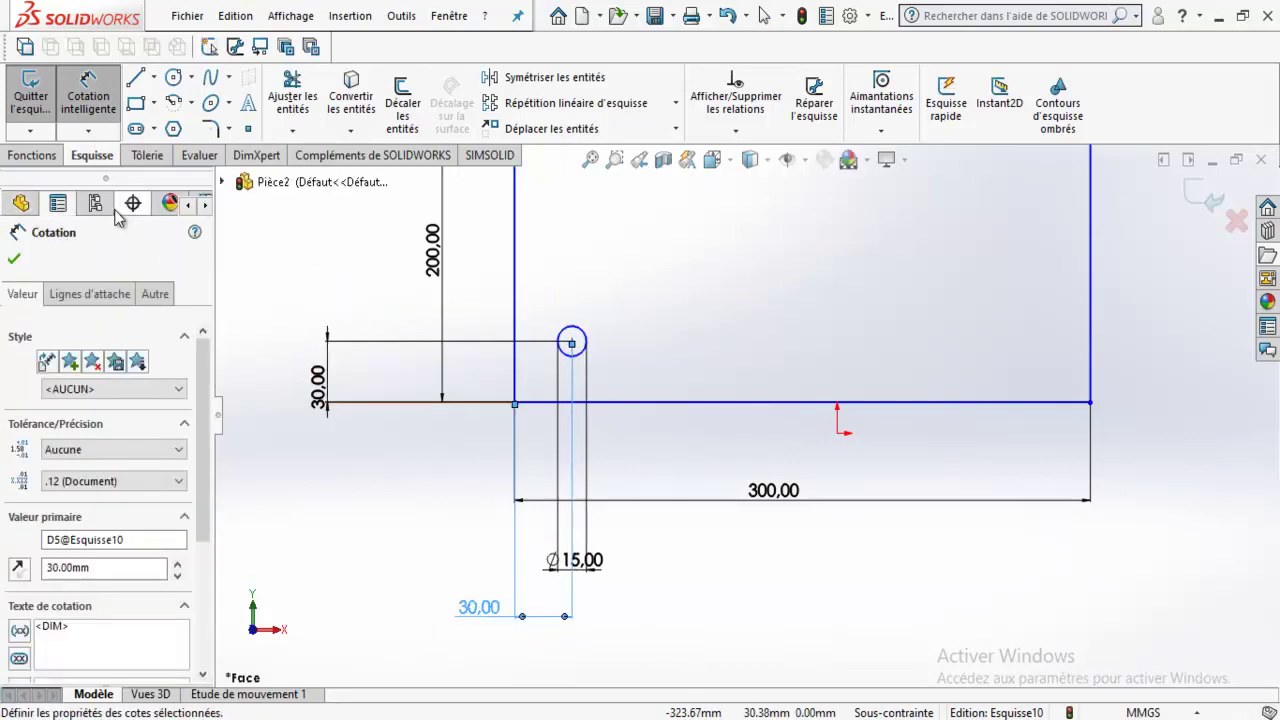
# Close the dimension panel and zoom around to review the positioned circle.
pyautogui.click(16, 262)
pyautogui.scroll(3, 771, 366)
pyautogui.scroll(4, 790, 420)
pyautogui.scroll(-6, 770, 435)
pyautogui.scroll(3, 766, 434)
pyautogui.scroll(-2, 750, 362)
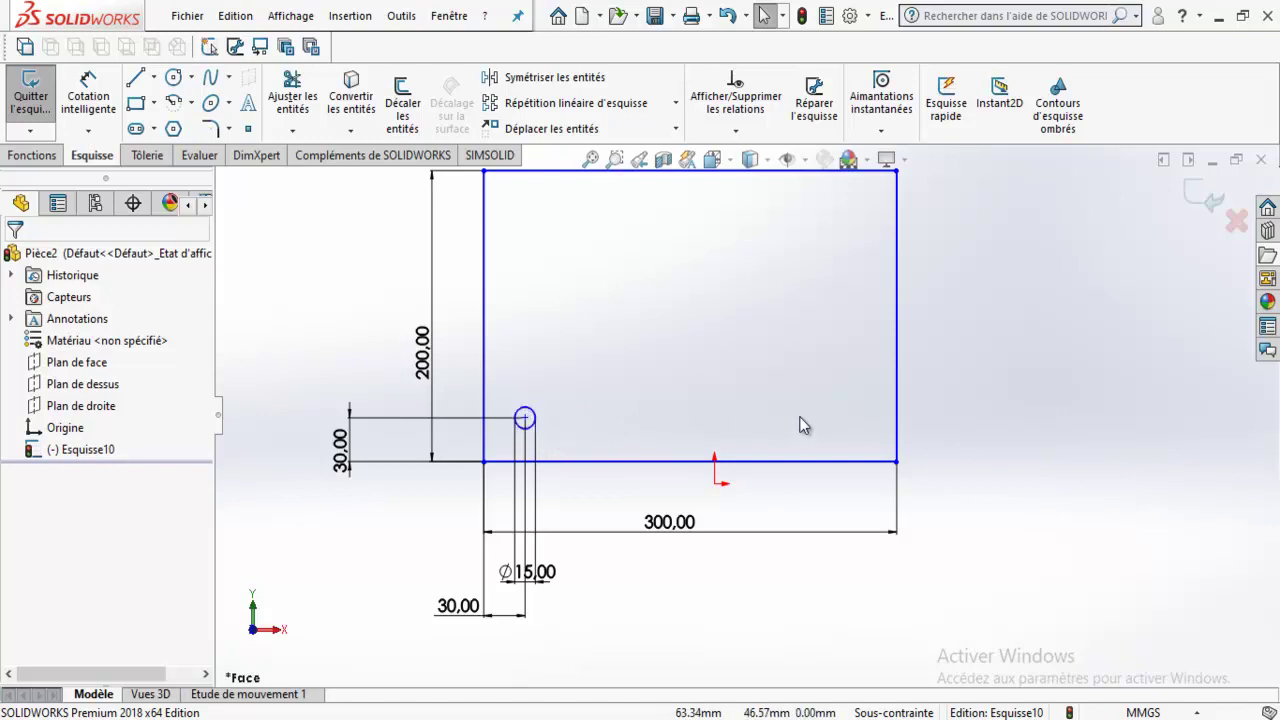
pyautogui.scroll(3, 729, 428)
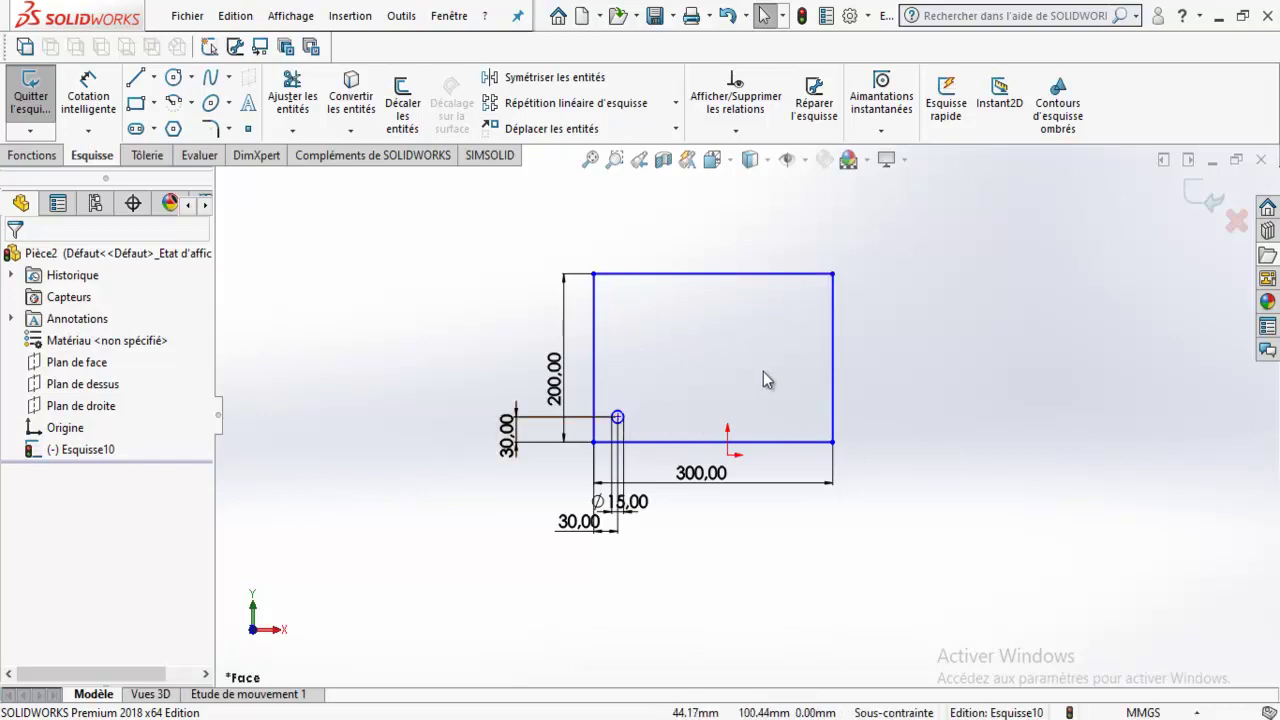
pyautogui.scroll(-3, 765, 373)
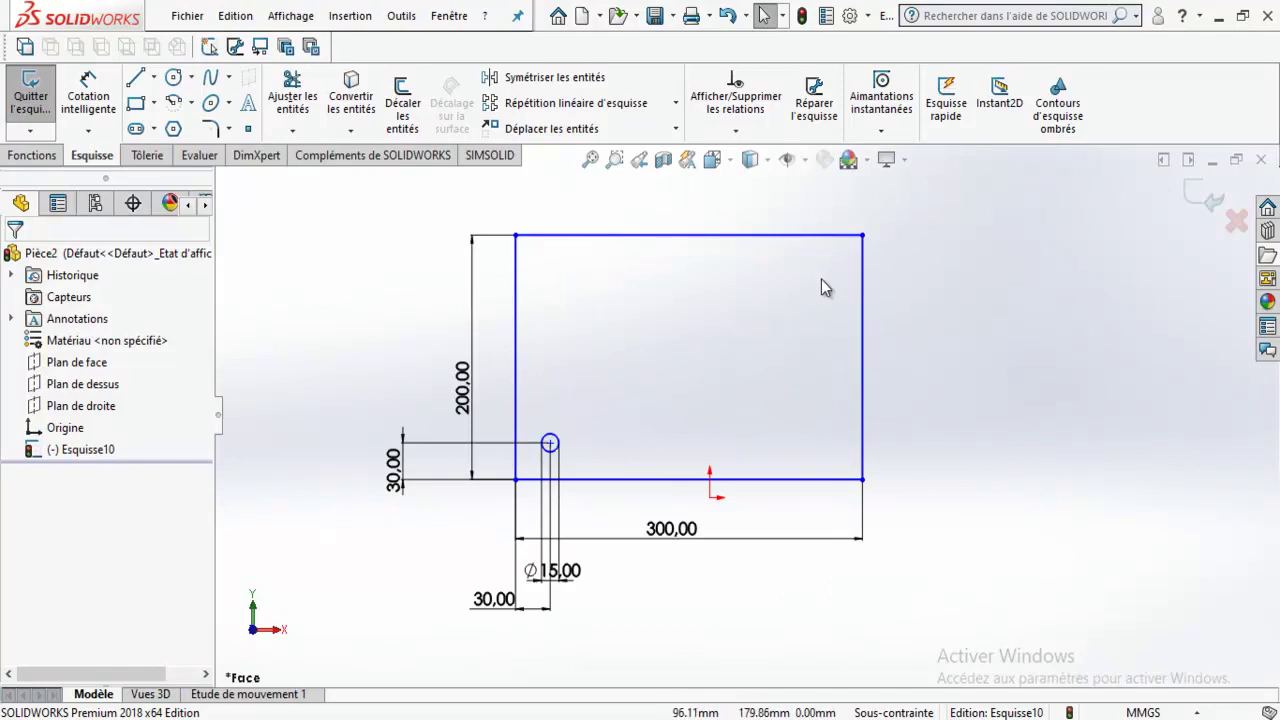
# Start a Linear Sketch Pattern with the 15 mm circle as the item to repeat.
pyautogui.click(675, 103)
pyautogui.click(591, 135)
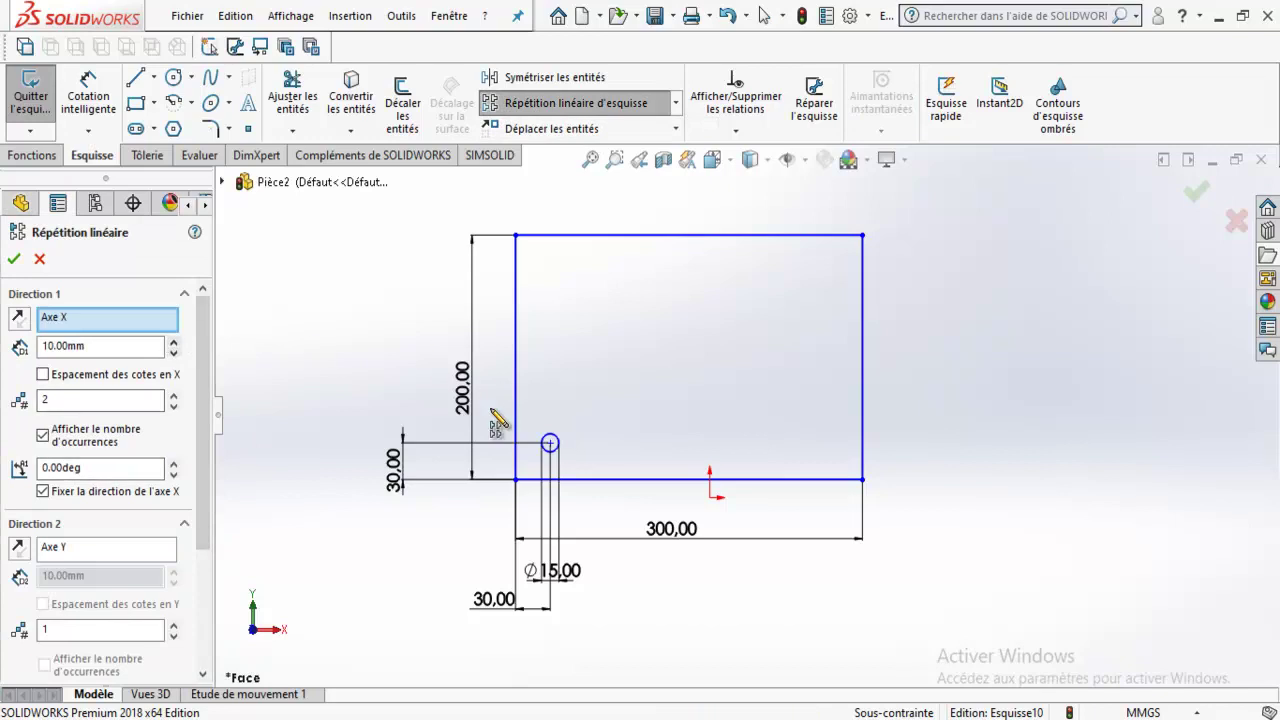
pyautogui.scroll(-1, 568, 442)
pyautogui.scroll(-1, 572, 440)
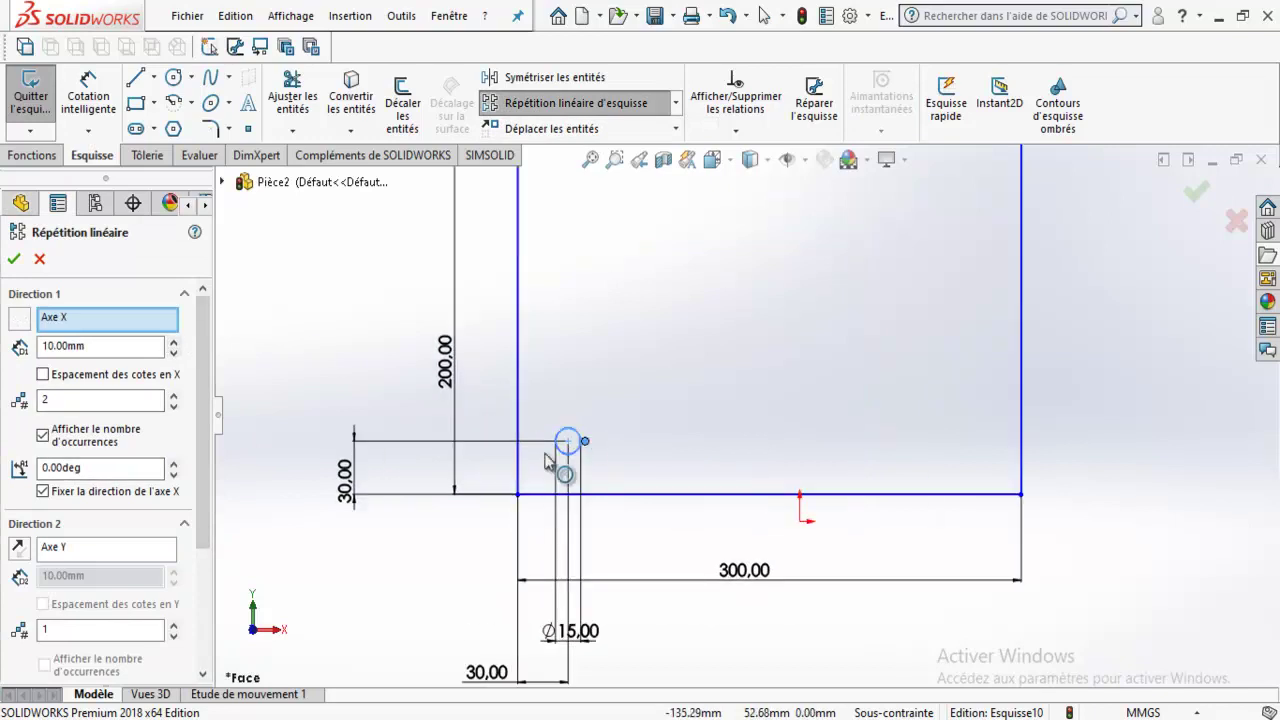
pyautogui.click(567, 441)
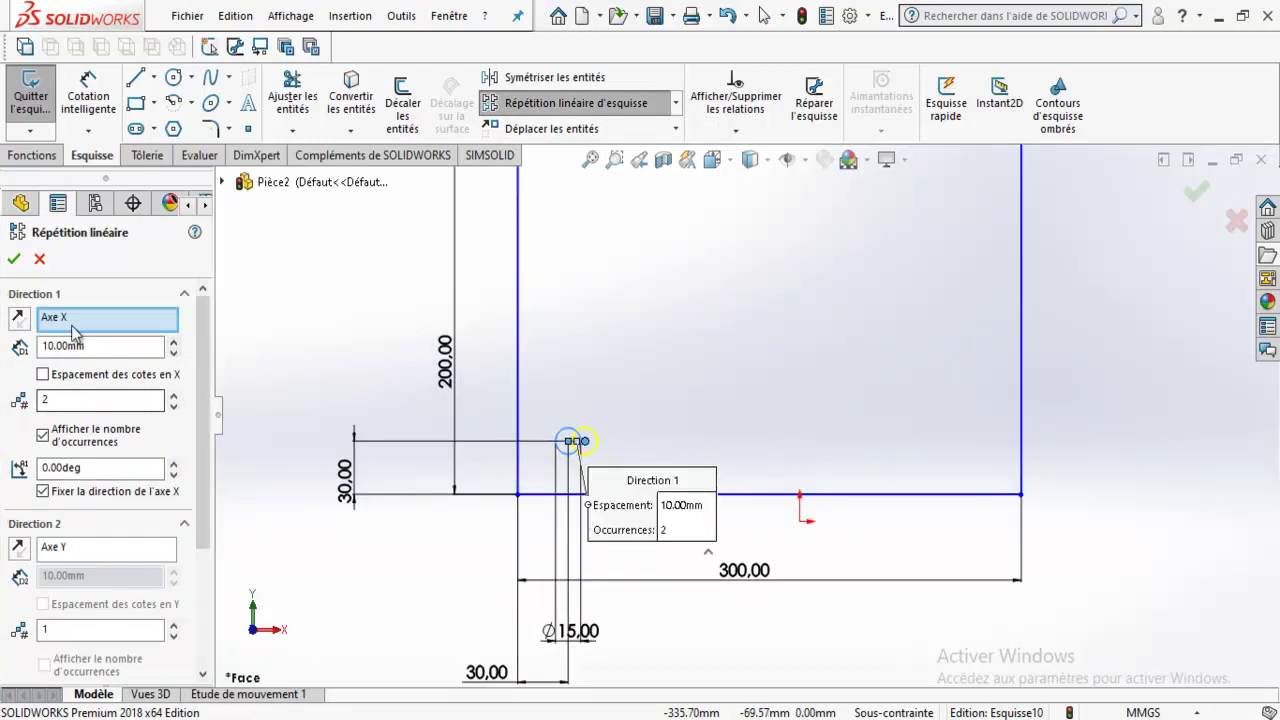
# Set the Direction 1 spacing along X, first to 15 mm, then to 25 mm.
pyautogui.click(273, 630)
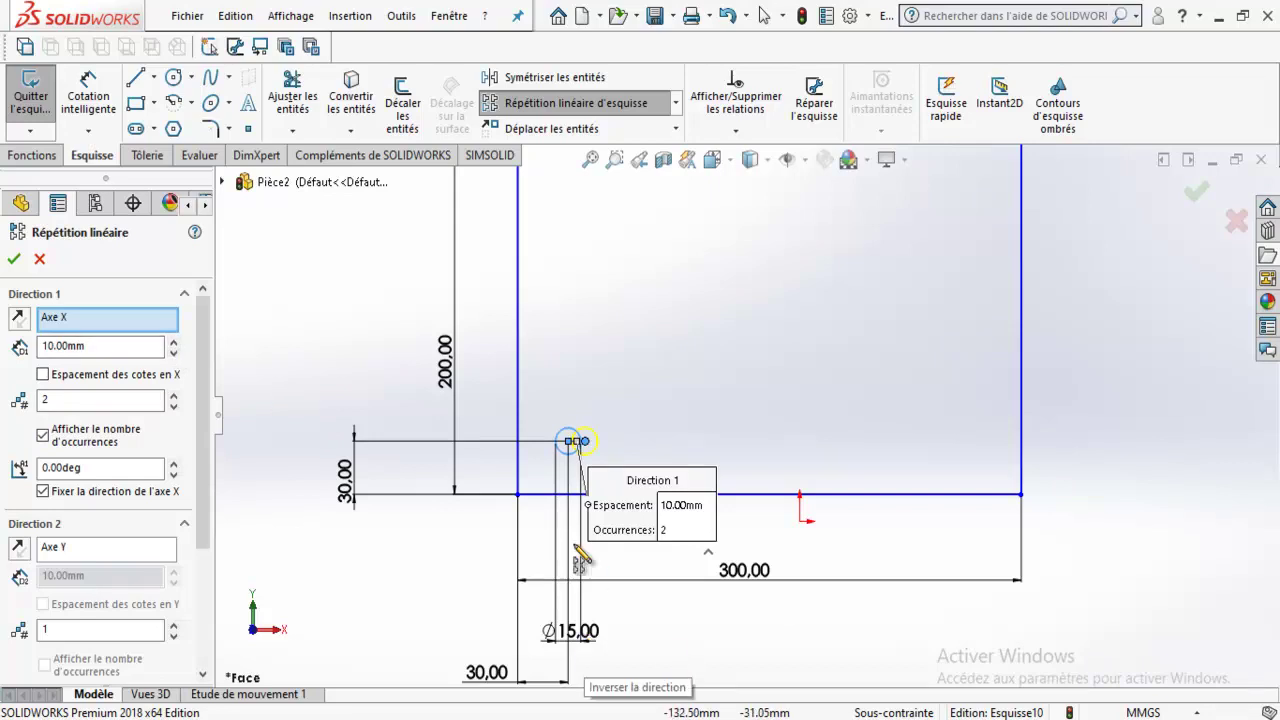
pyautogui.scroll(-1, 575, 446)
pyautogui.scroll(-1, 590, 432)
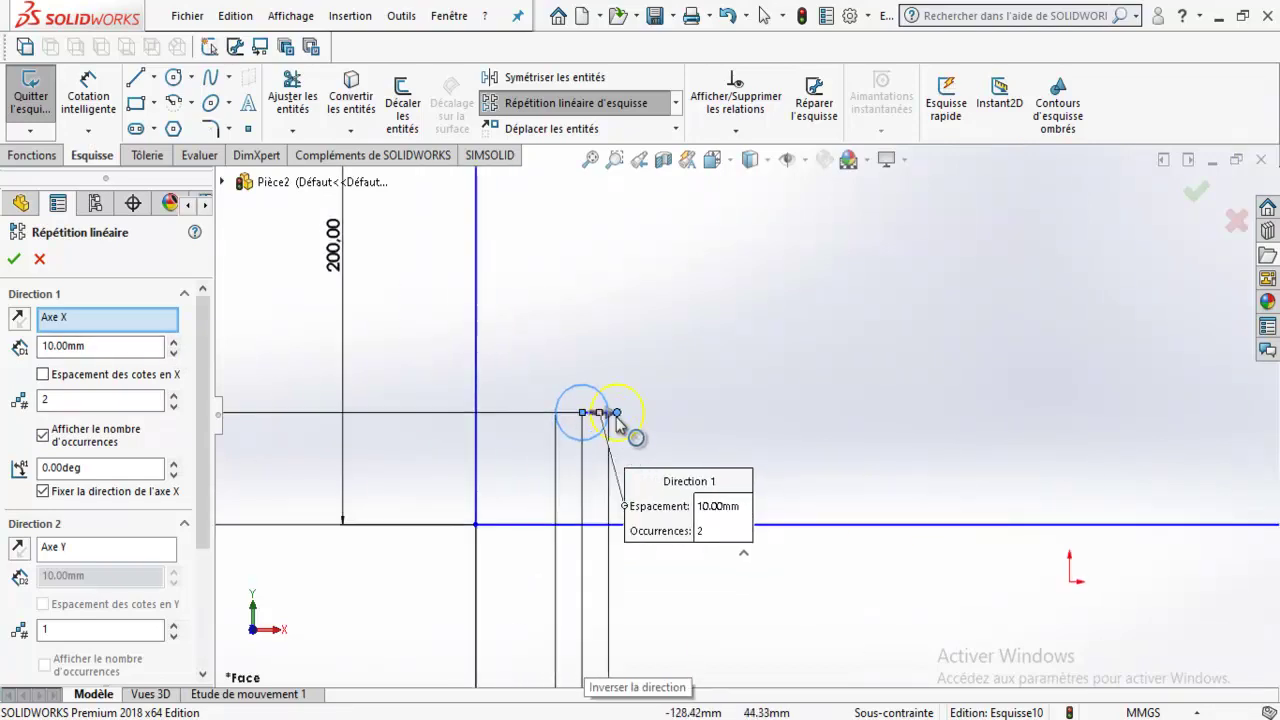
pyautogui.scroll(-1, 640, 430)
pyautogui.scroll(-1, 665, 440)
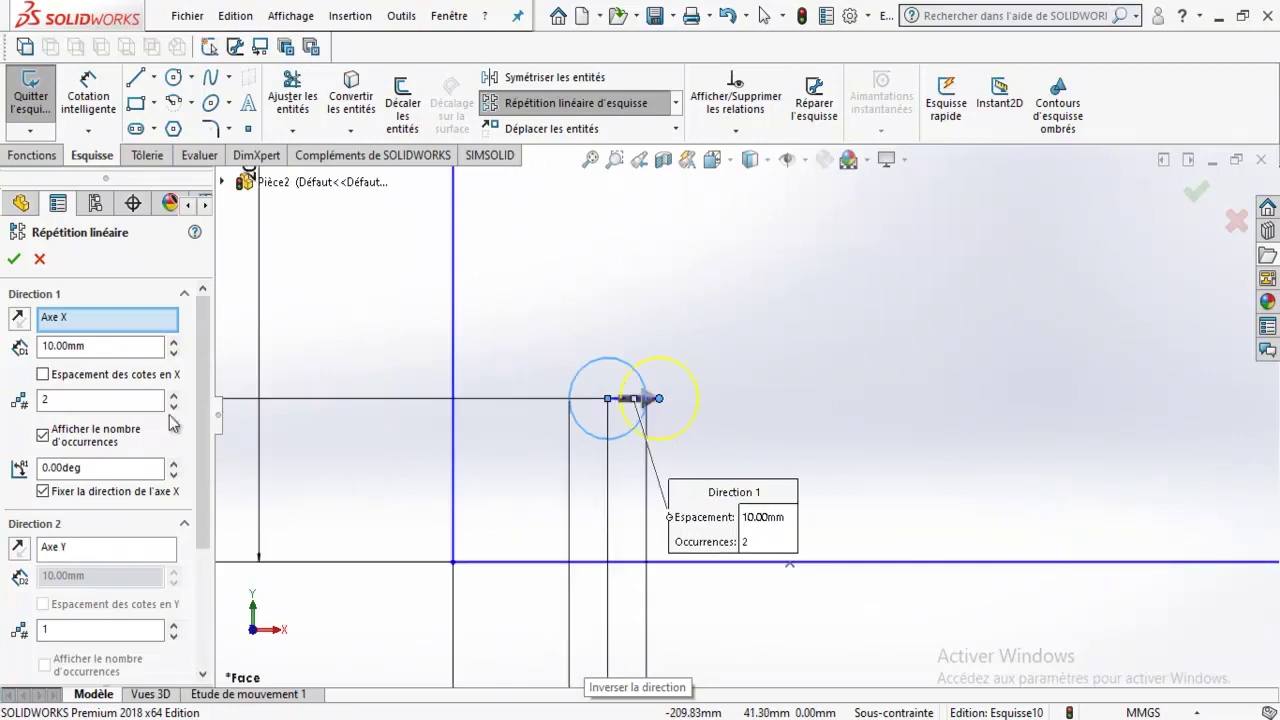
pyautogui.moveTo(115, 345); pyautogui.dragTo(5, 345)
pyautogui.write('15')
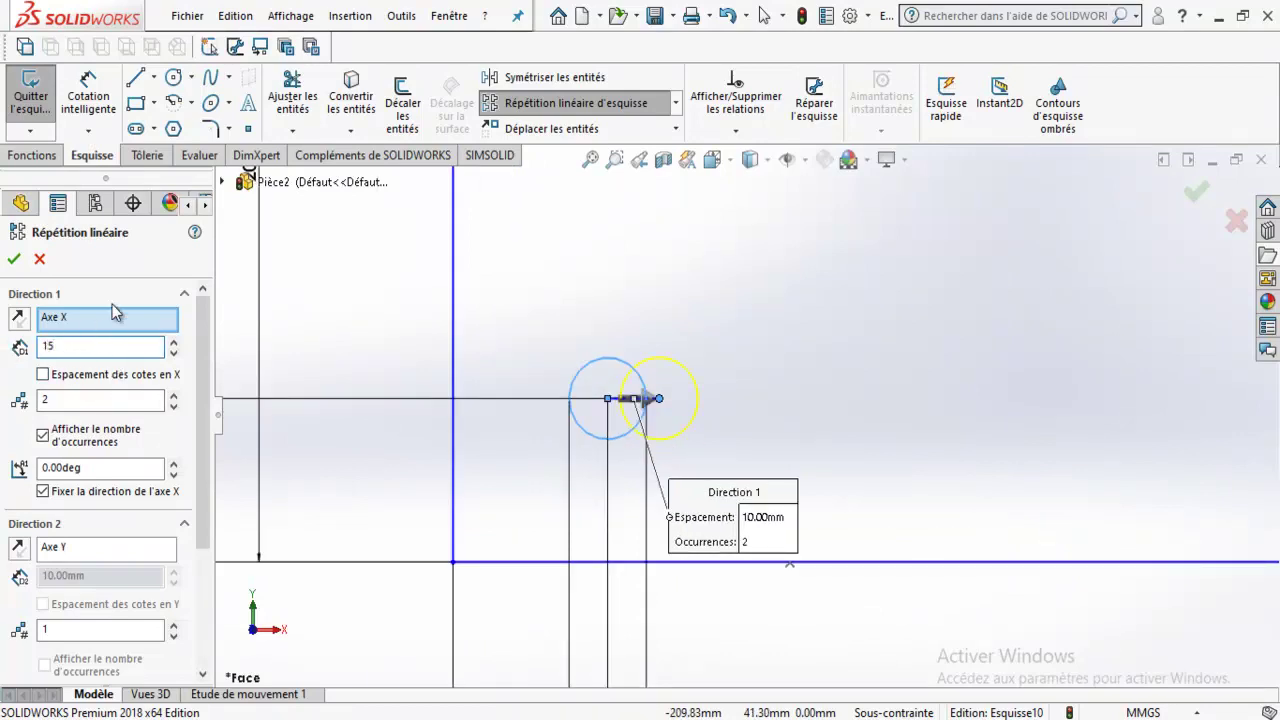
pyautogui.press('Return')
pyautogui.scroll(-2, 665, 420)
pyautogui.scroll(-3, 690, 390)
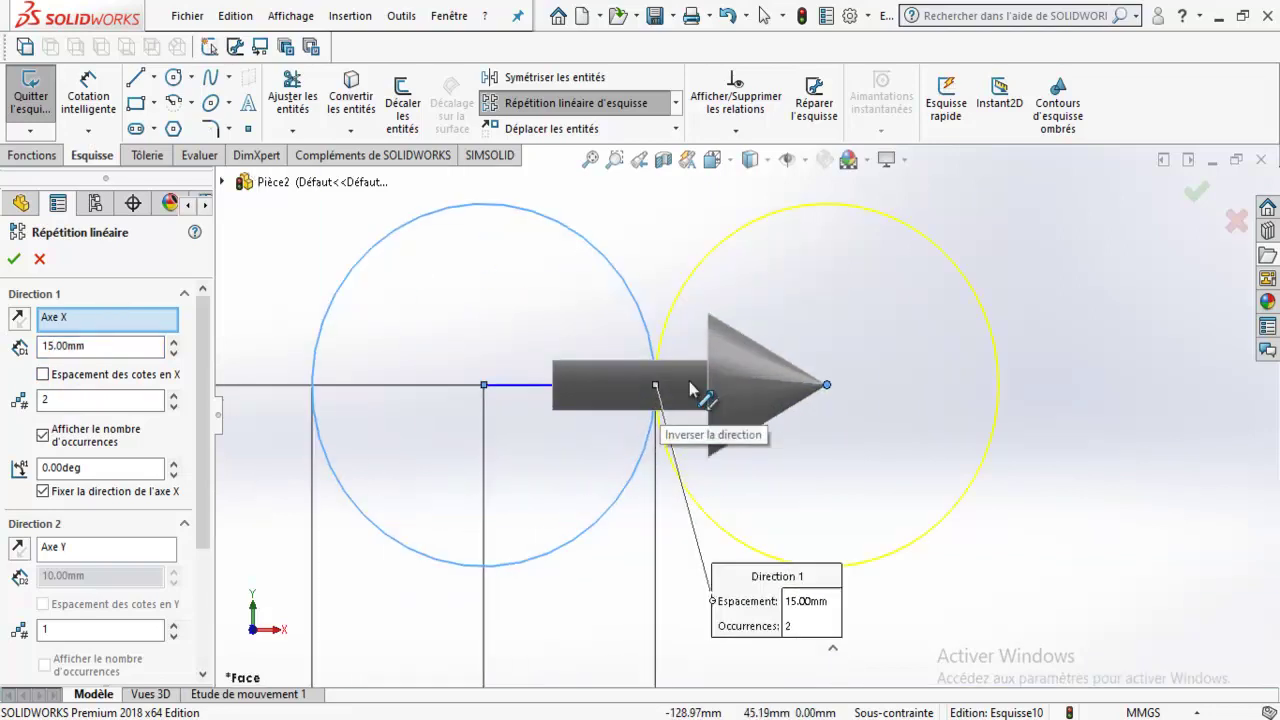
pyautogui.scroll(-2, 690, 390)
pyautogui.scroll(2, 665, 420)
pyautogui.scroll(2, 700, 434)
pyautogui.scroll(2, 712, 436)
pyautogui.scroll(2, 745, 475)
pyautogui.scroll(2, 770, 500)
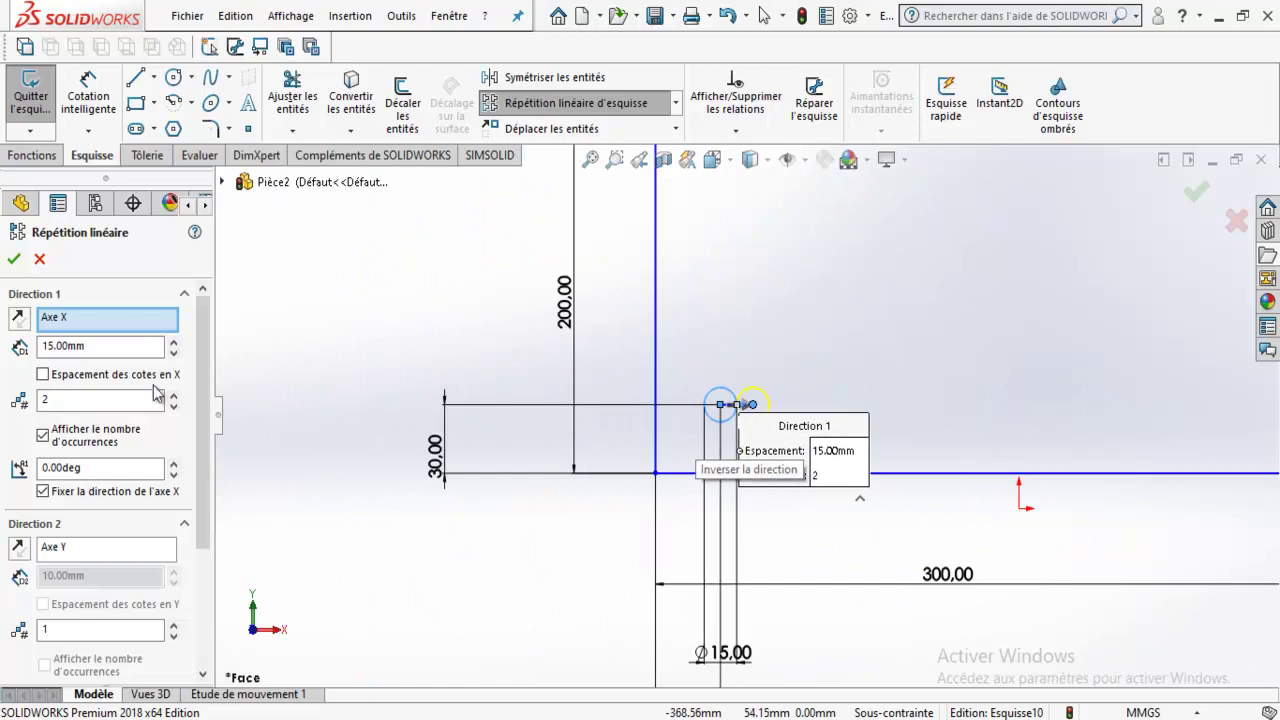
pyautogui.doubleClick(80, 345)
pyautogui.write('25')
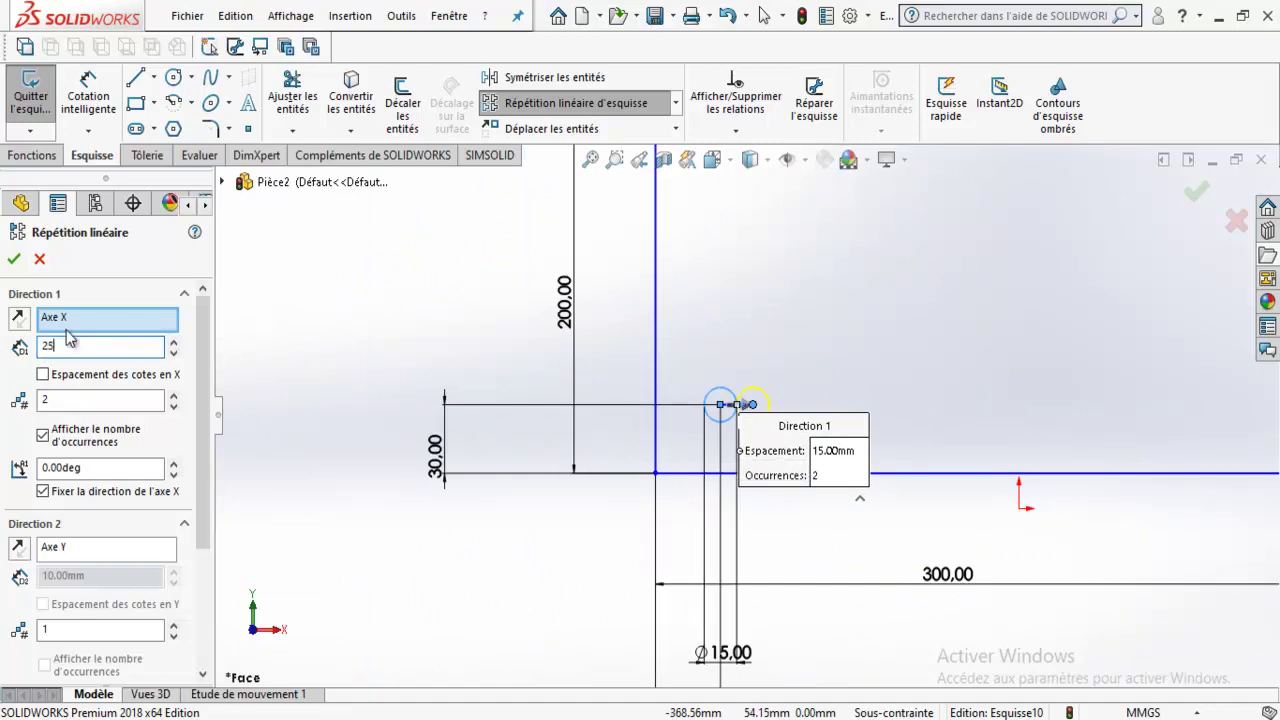
pyautogui.press('Return')
pyautogui.scroll(-1, 808, 428)
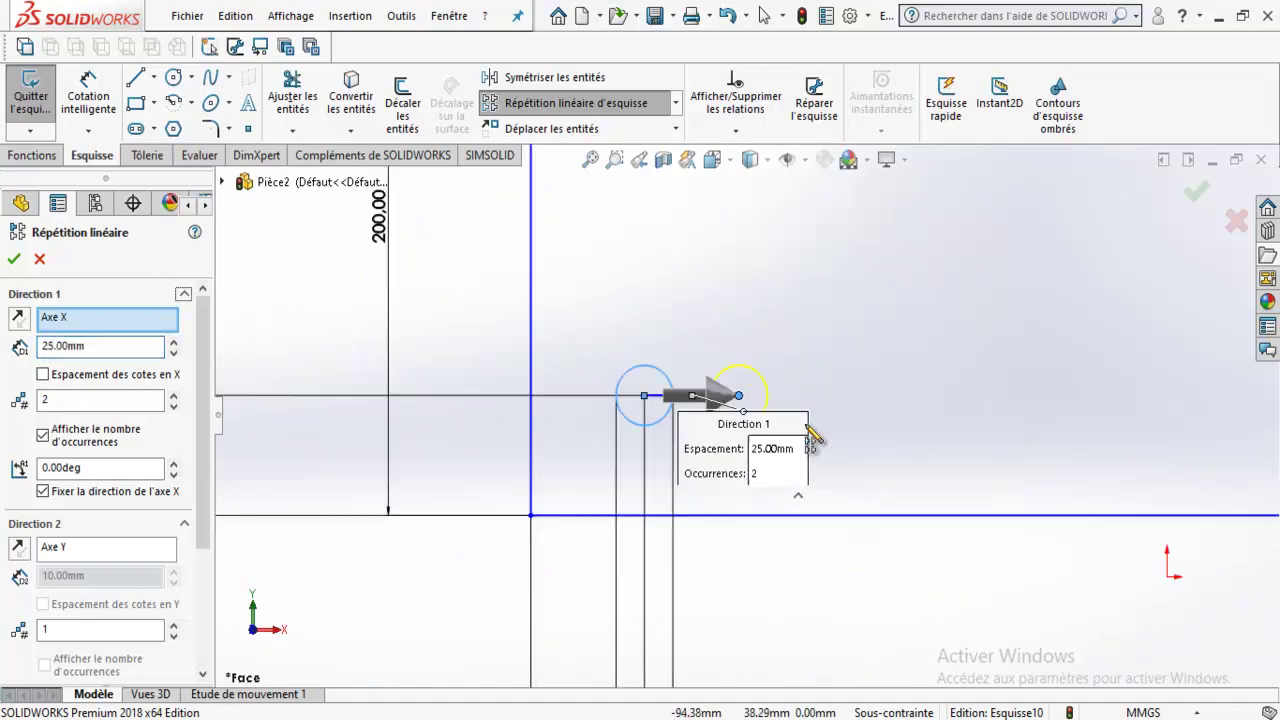
pyautogui.scroll(-2, 808, 428)
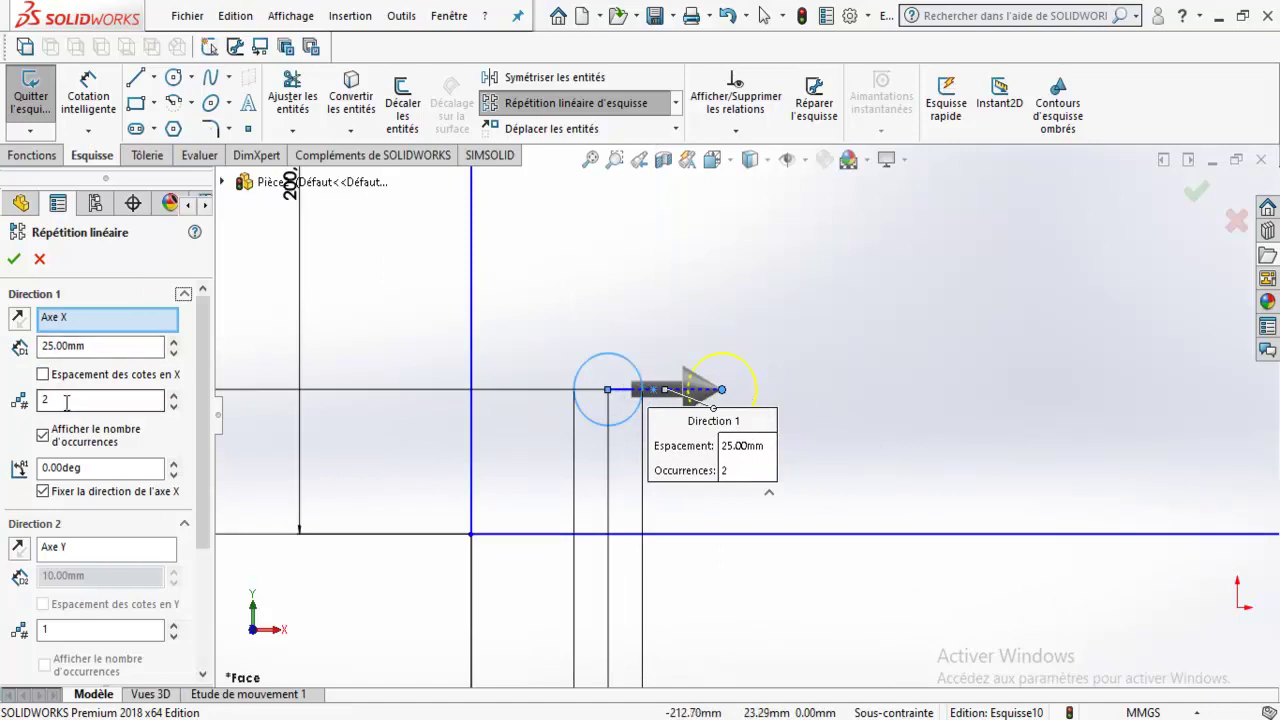
# Add a dimension for the X spacing and adjust the number of instances to 11.
pyautogui.click(44, 377)
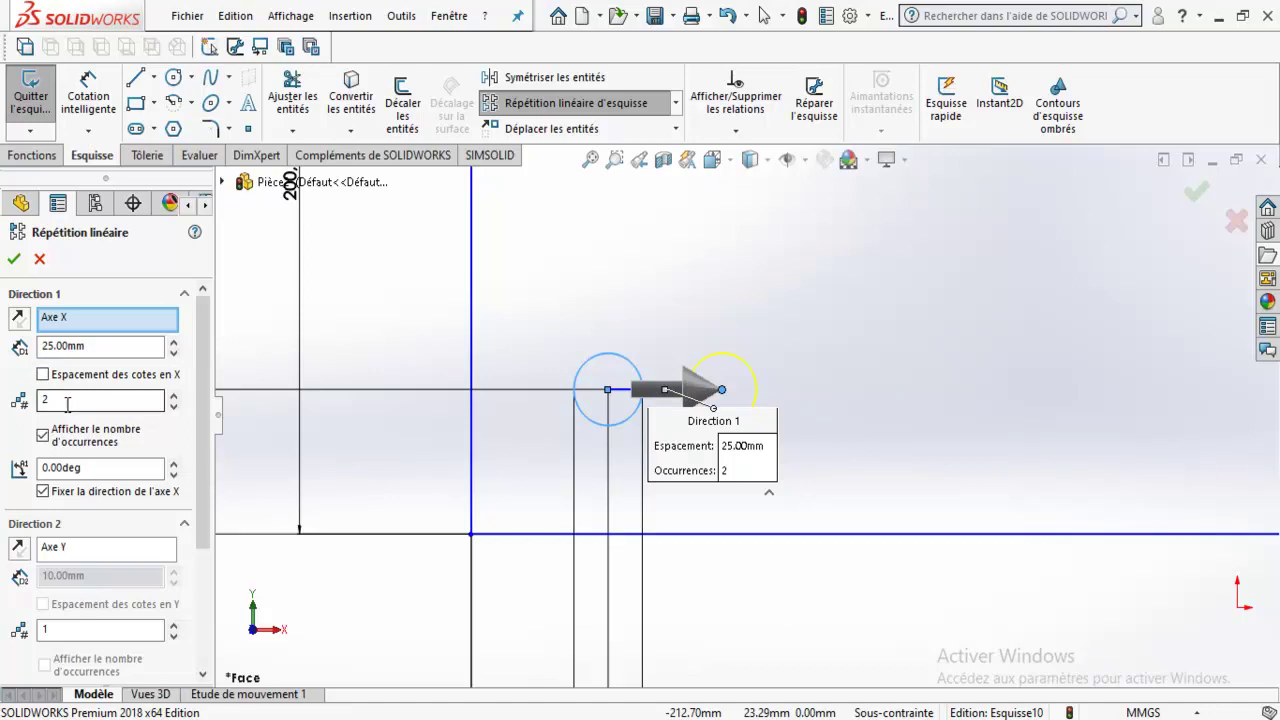
pyautogui.click(173, 396)
pyautogui.click(173, 396)
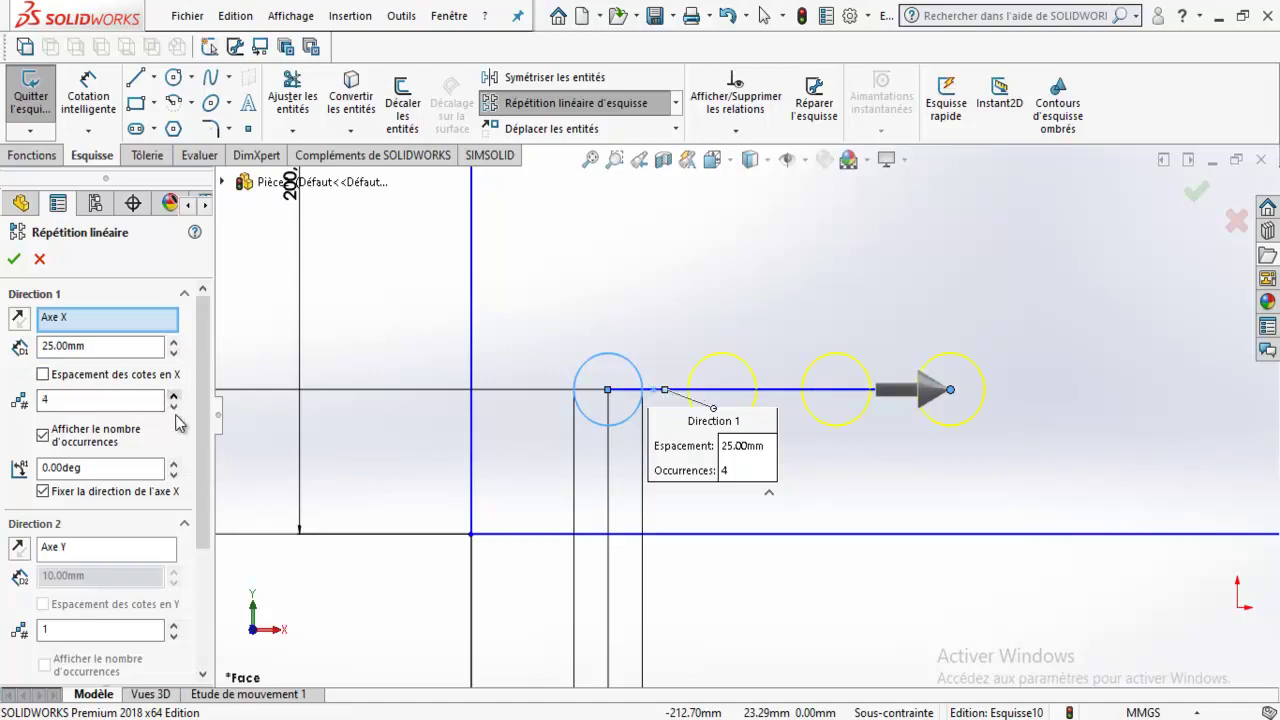
pyautogui.click(174, 409)
pyautogui.click(174, 409)
pyautogui.click(174, 409)
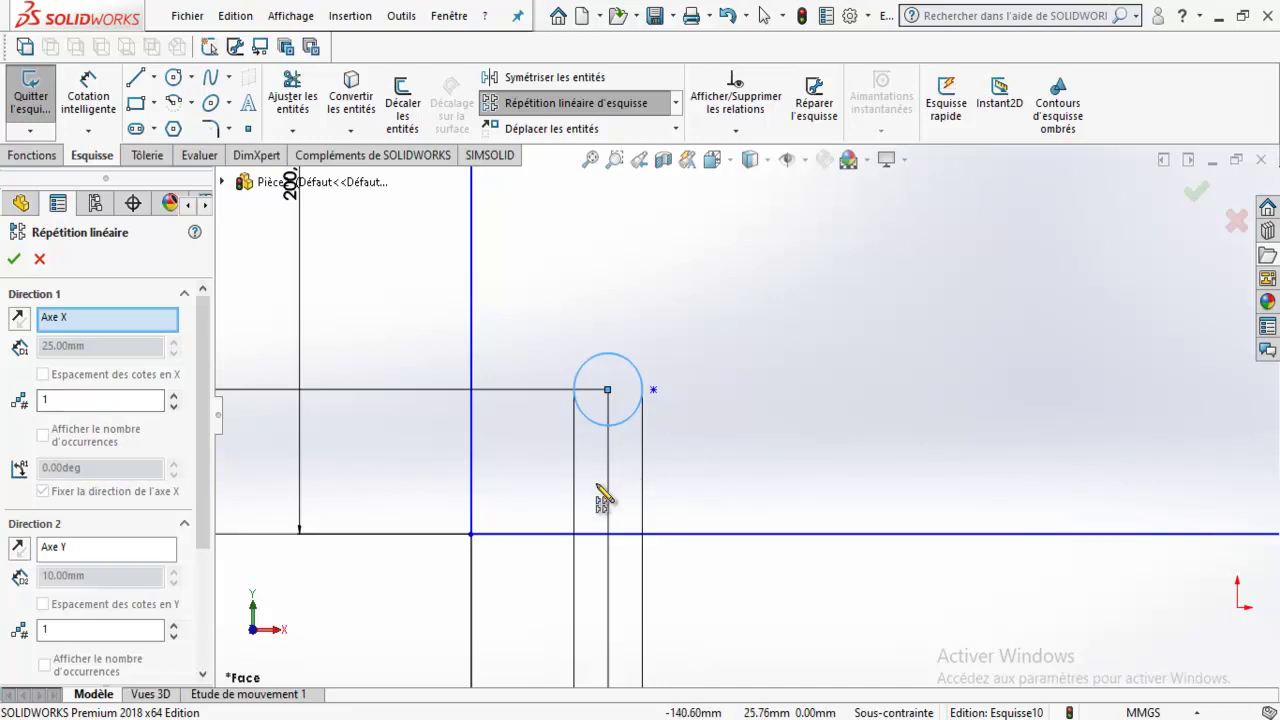
pyautogui.click(173, 396)
pyautogui.click(173, 396)
pyautogui.click(173, 396)
pyautogui.click(173, 396)
pyautogui.scroll(5, 745, 414)
pyautogui.scroll(-2, 990, 405)
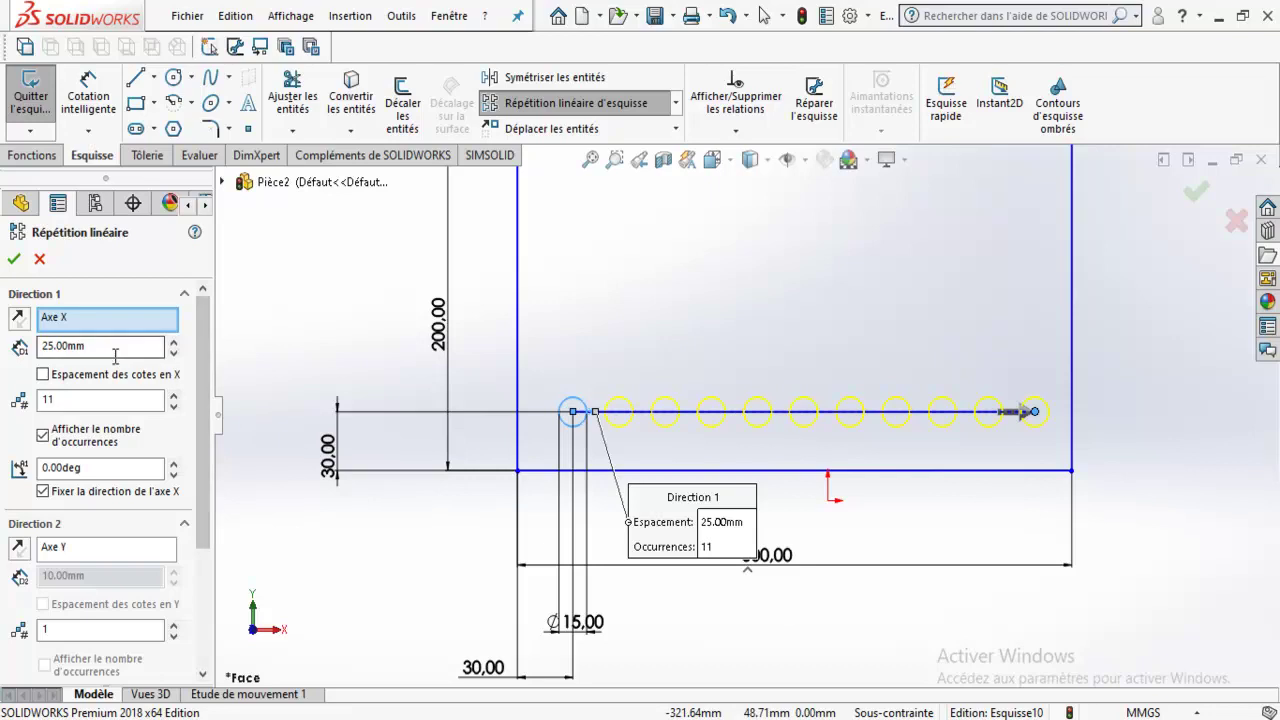
# Flip the pattern direction and back, then accept the row of 11 circles.
pyautogui.click(18, 320)
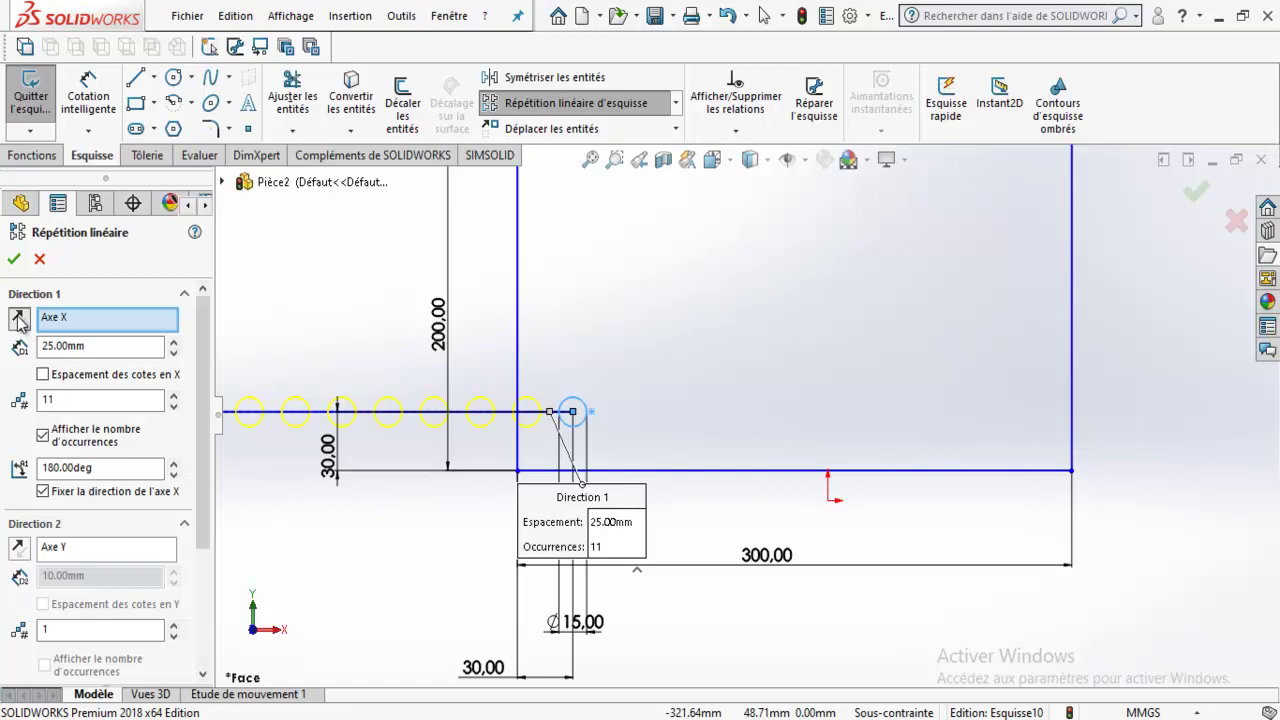
pyautogui.click(18, 320)
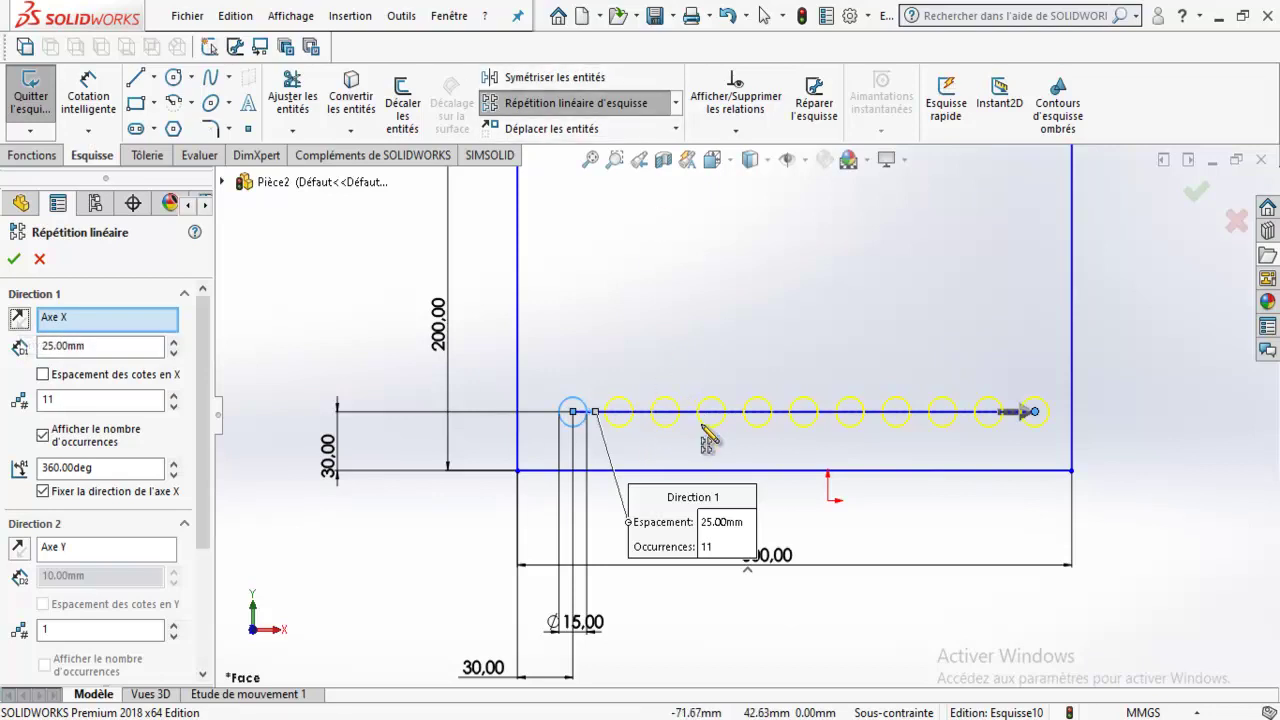
pyautogui.click(15, 260)
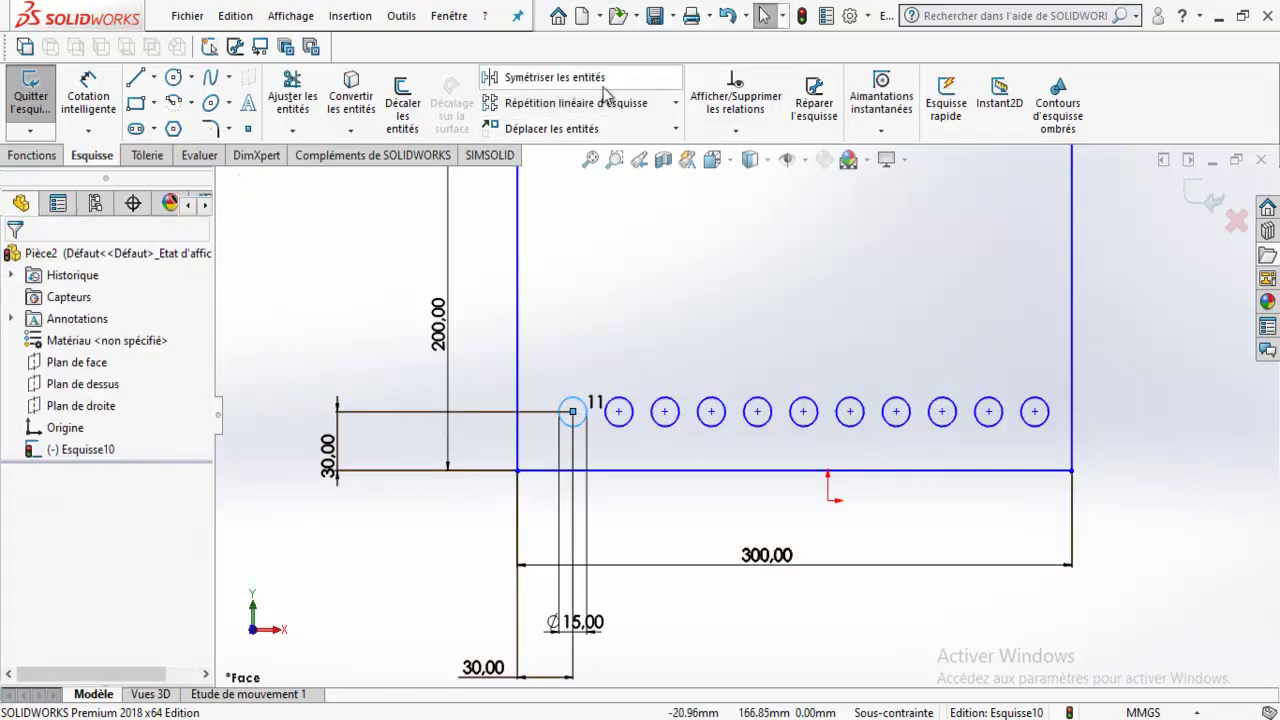
# Start another linear pattern with 1 instance in Direction 1 and select all row circles.
pyautogui.click(676, 103)
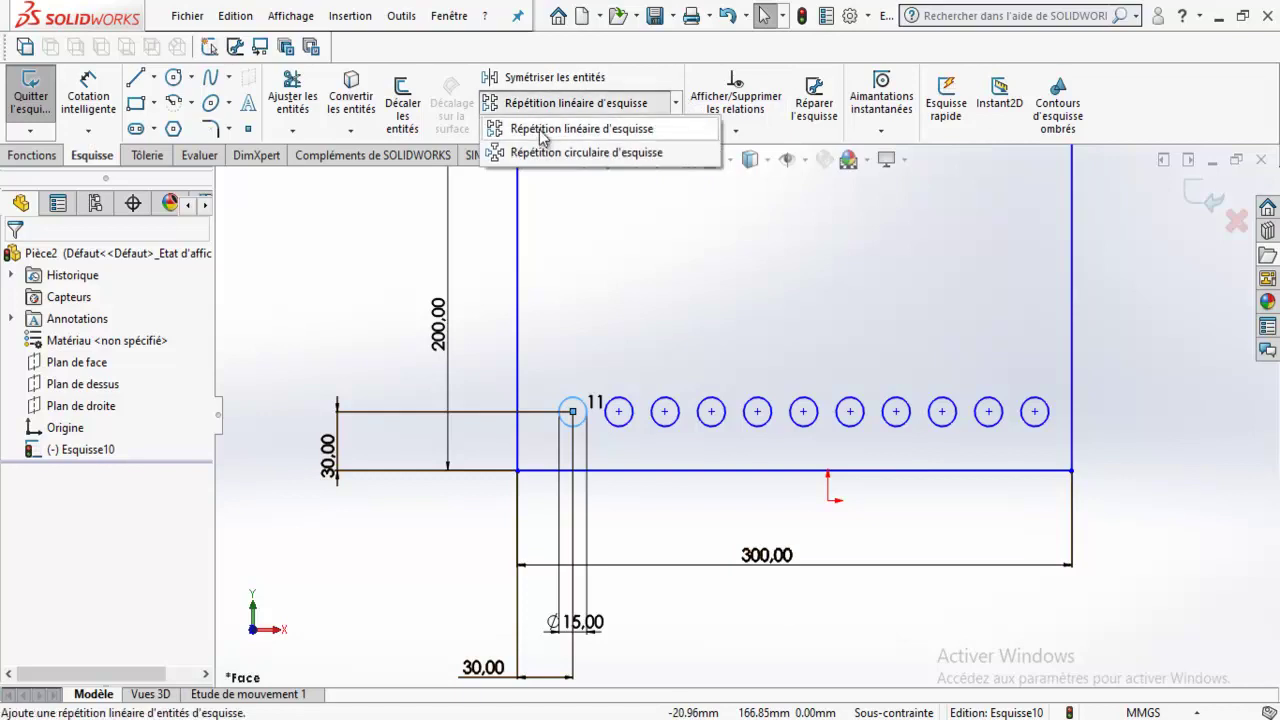
pyautogui.click(541, 136)
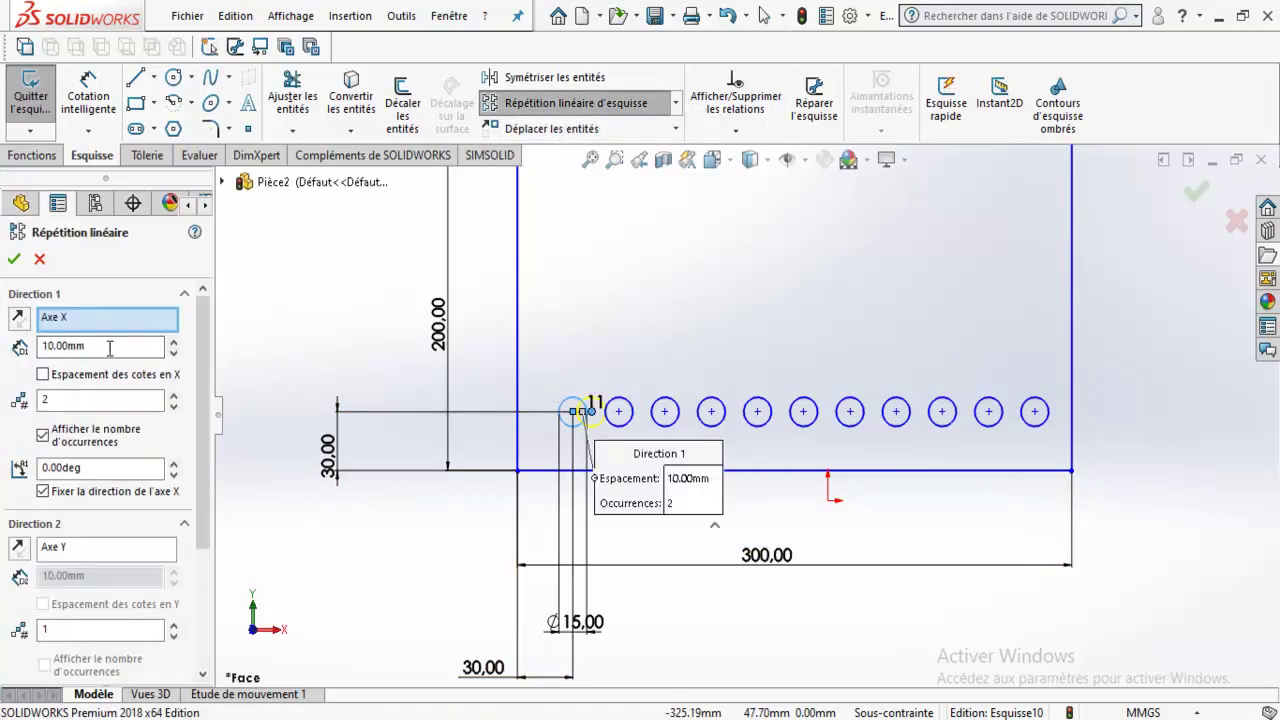
pyautogui.click(174, 405)
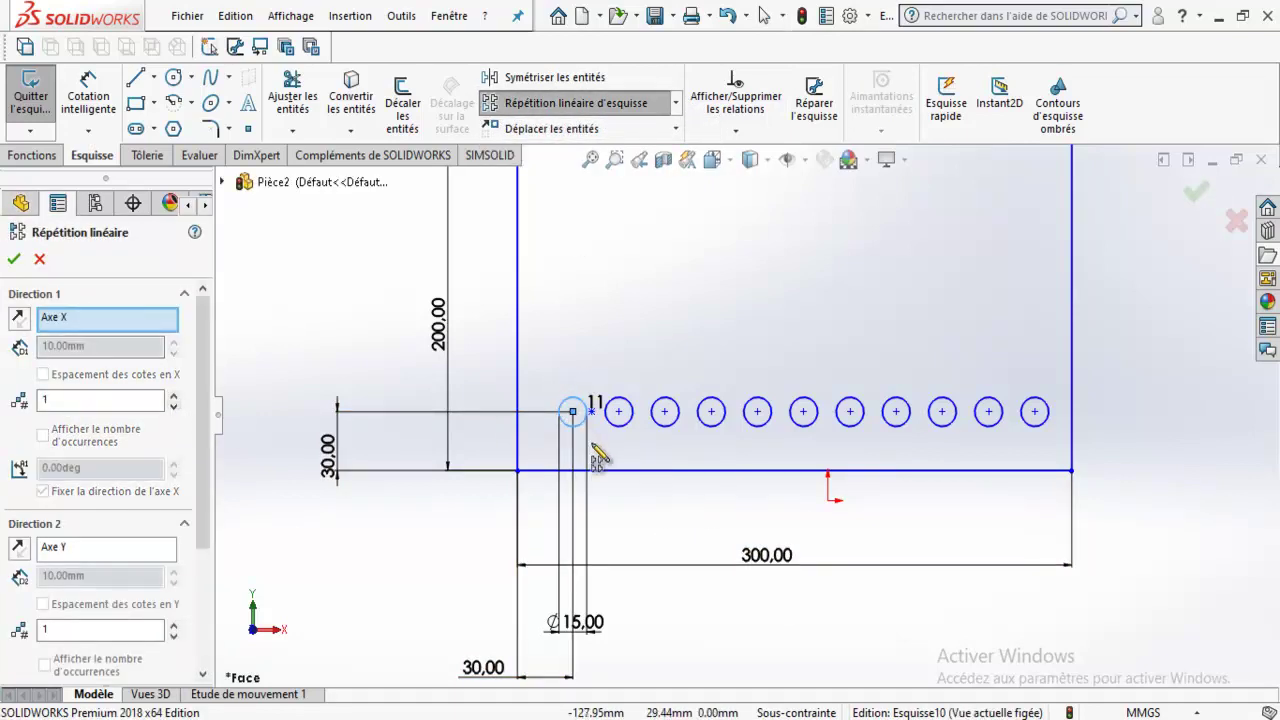
pyautogui.click(627, 423)
pyautogui.click(673, 423)
pyautogui.click(719, 423)
pyautogui.click(765, 423)
pyautogui.click(811, 423)
pyautogui.click(857, 423)
pyautogui.click(940, 431)
pyautogui.click(995, 428)
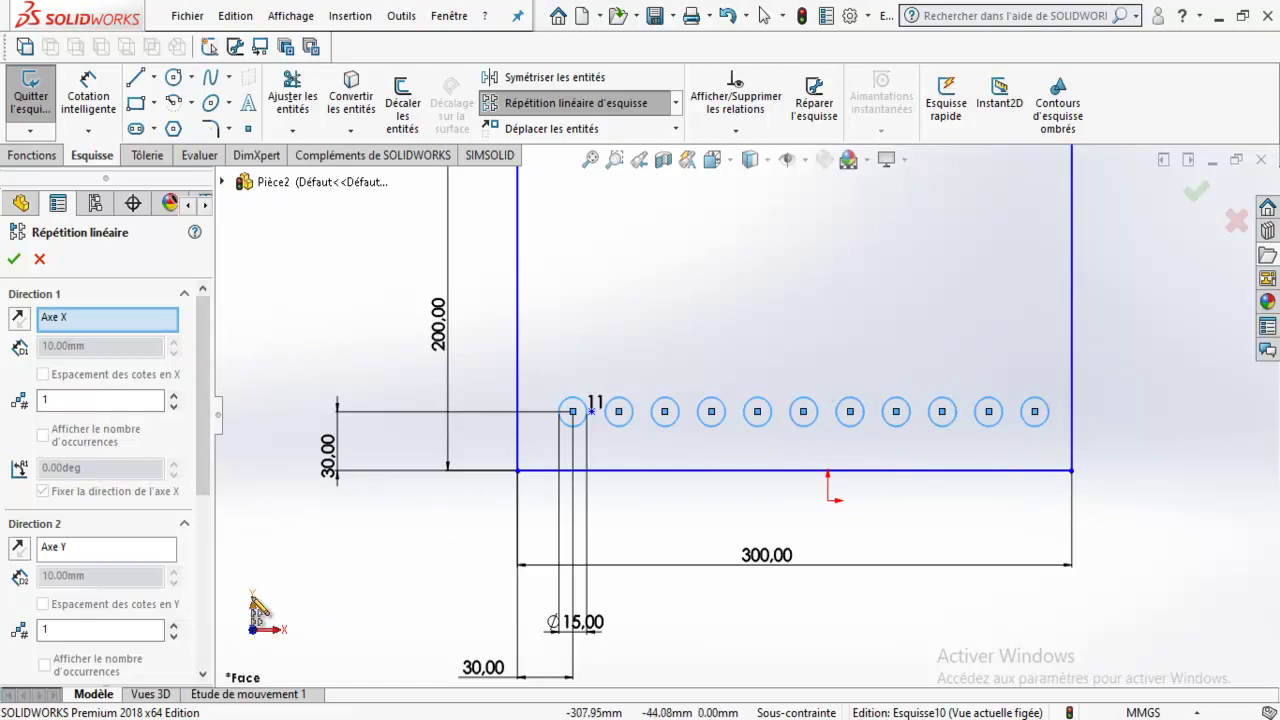
# Set Direction 2 to 6 rows at 30 mm spacing and accept the grid.
pyautogui.scroll(-3, 200, 410)
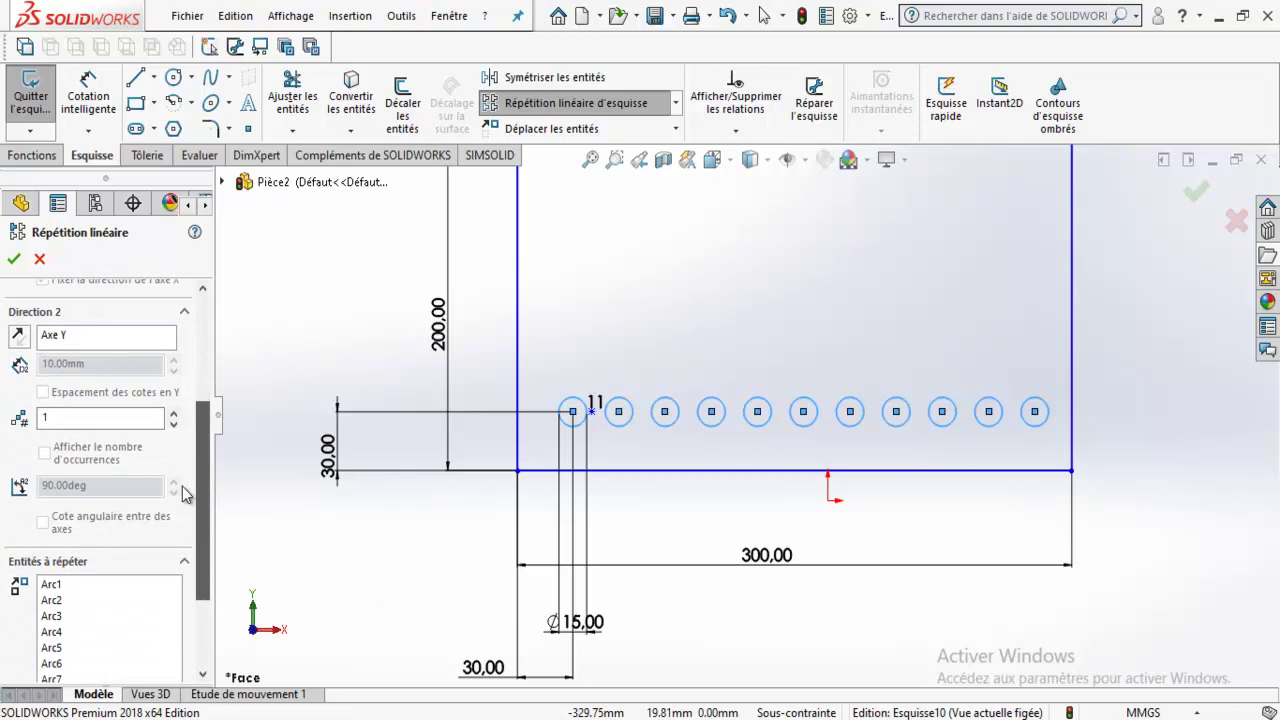
pyautogui.click(45, 340)
pyautogui.click(174, 414)
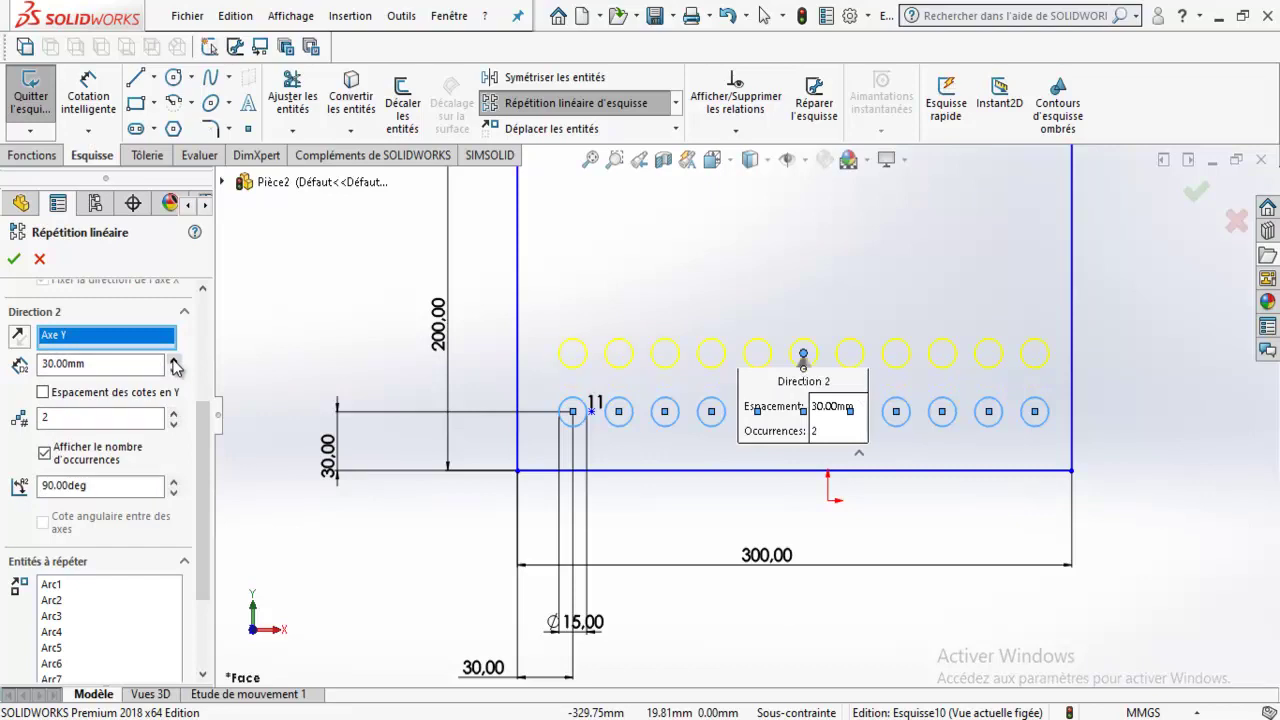
pyautogui.click(174, 413)
pyautogui.click(174, 413)
pyautogui.click(174, 413)
pyautogui.press('f')
pyautogui.click(174, 413)
pyautogui.click(14, 259)
pyautogui.moveTo(1034, 416)
pyautogui.mouseDown(button='middle')
pyautogui.moveTo(1090, 465)
pyautogui.moveTo(351, 443)
pyautogui.moveTo(400, 540)
pyautogui.moveTo(1025, 355)
pyautogui.mouseUp(button='middle')
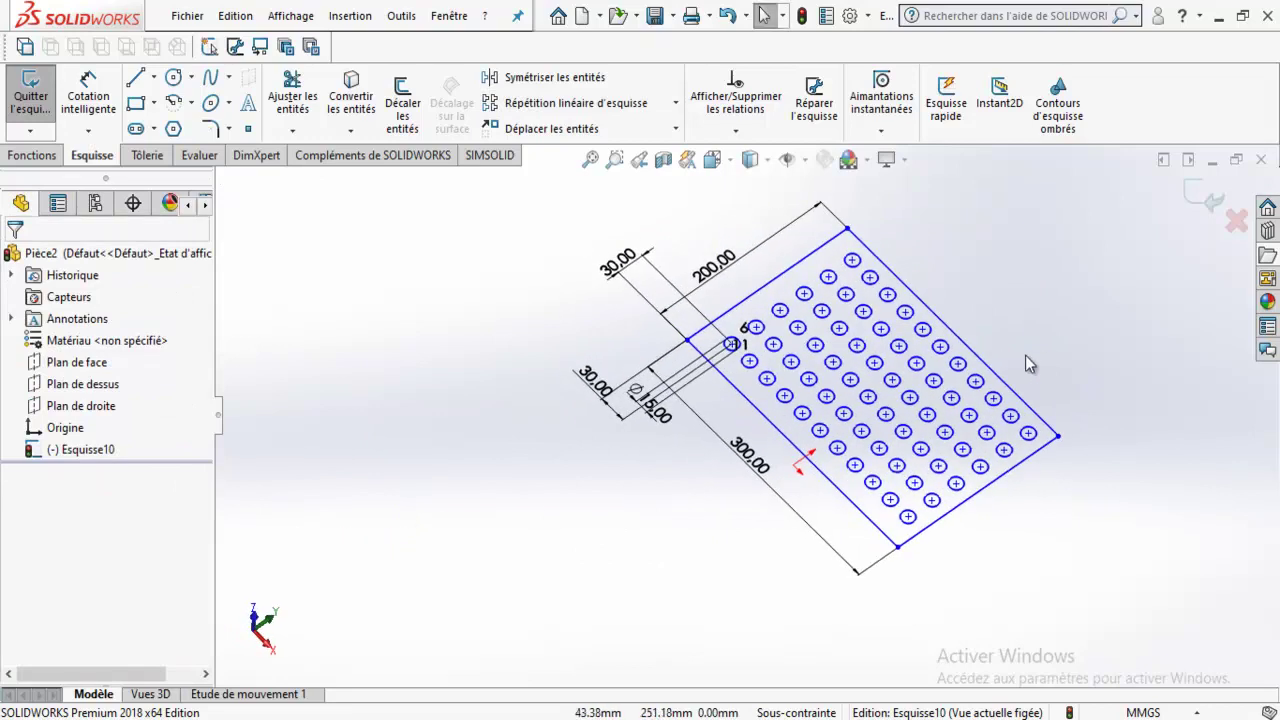
# Extrude the plate sketch as a 34 mm Base/Bossage extrudé.
pyautogui.moveTo(960, 266); pyautogui.dragTo(1025, 367, button='middle')
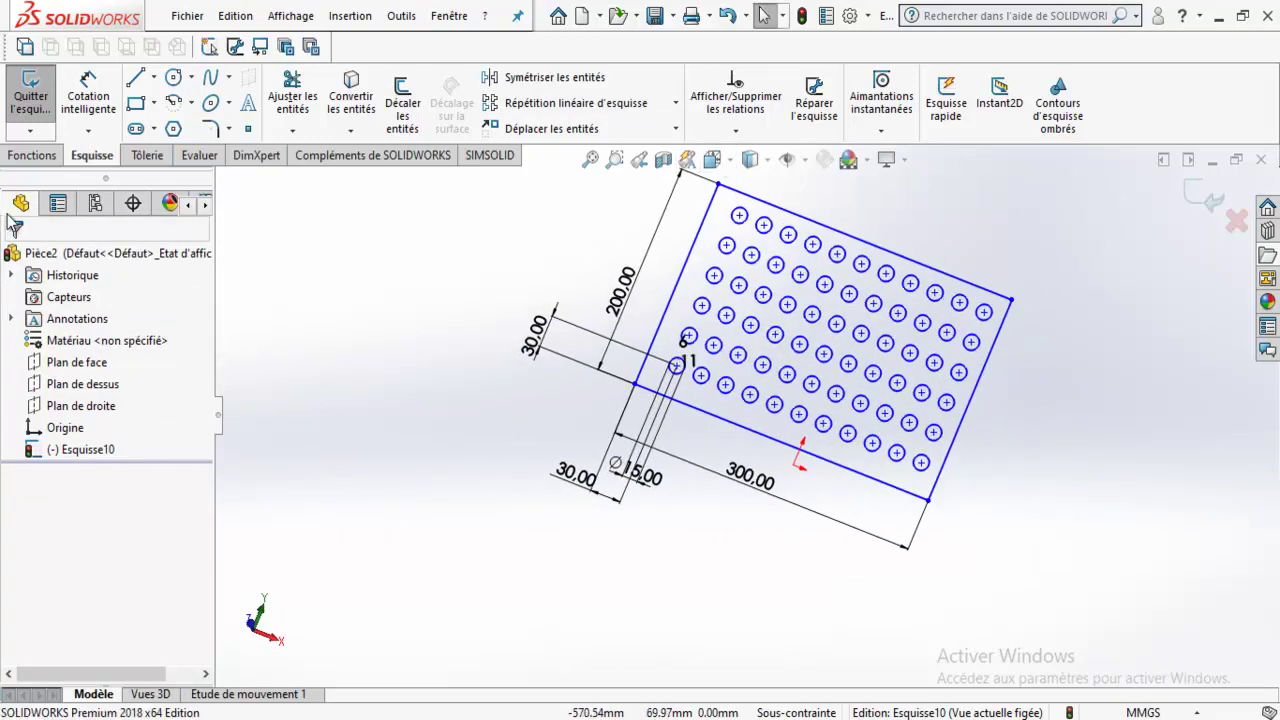
pyautogui.click(31, 155)
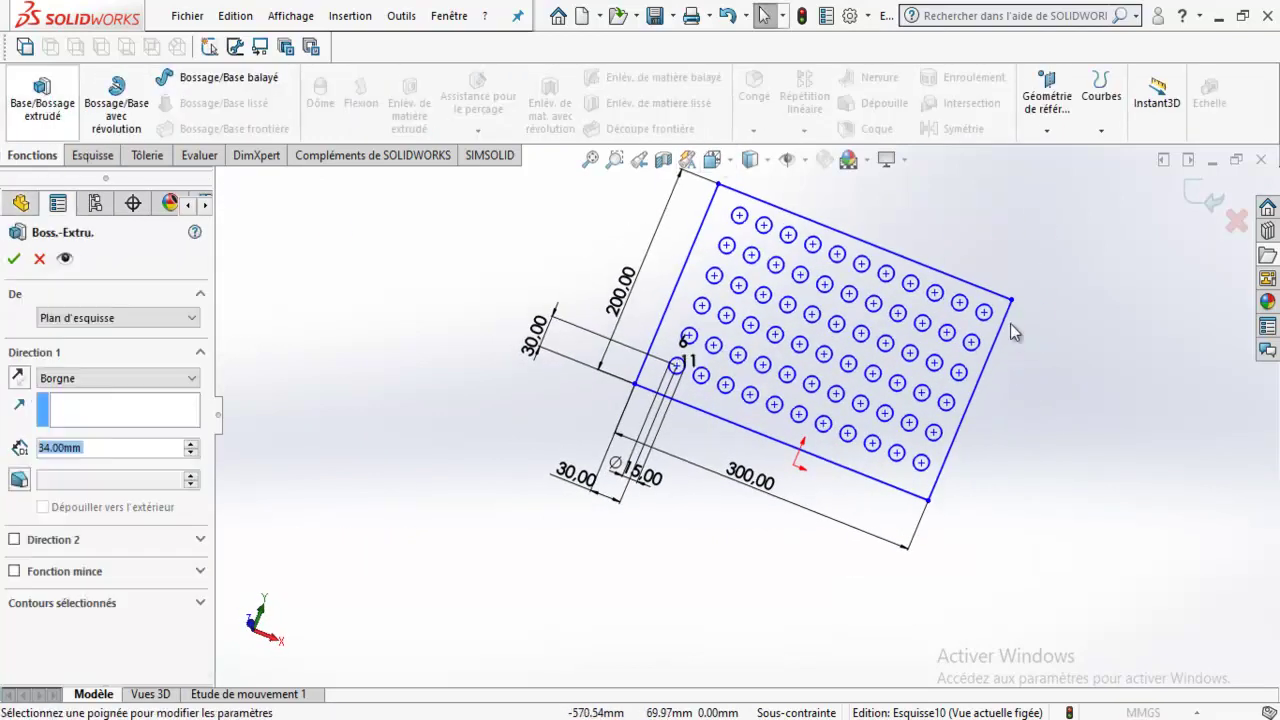
pyautogui.click(1196, 191)
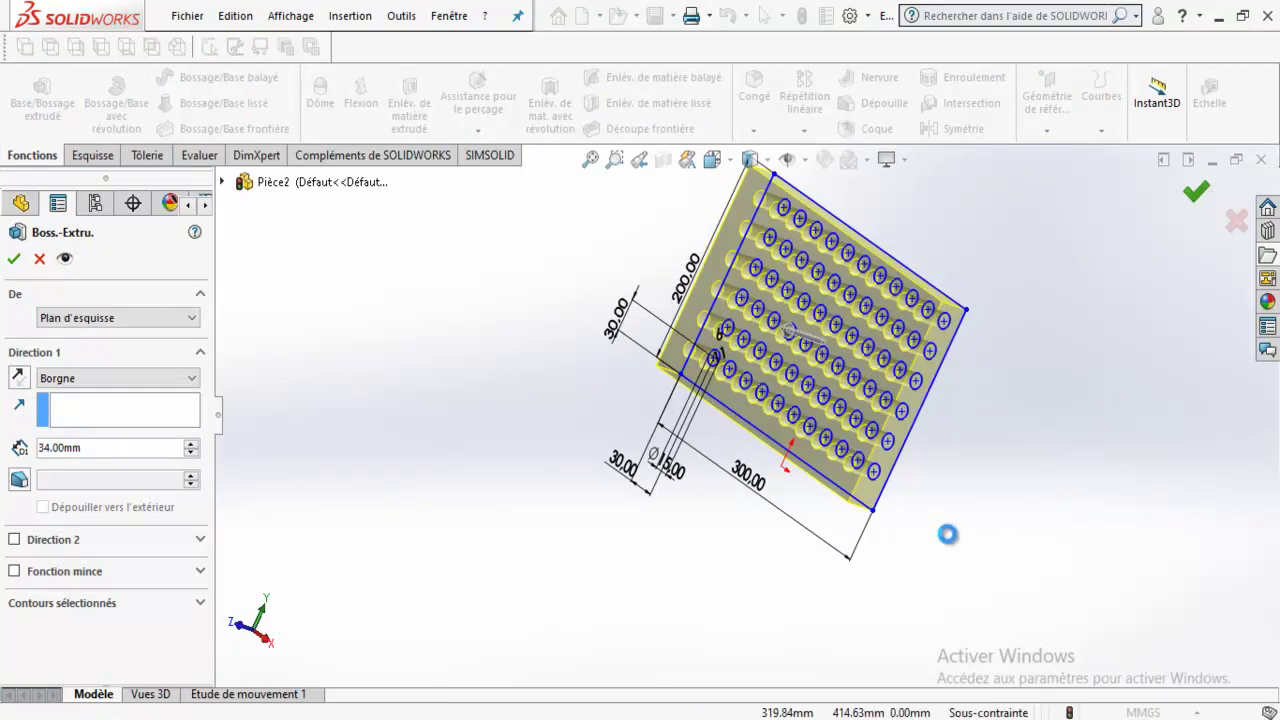
# Inspect the perforated plate and view its top face Normal To.
pyautogui.moveTo(727, 424)
pyautogui.mouseDown(button='middle')
pyautogui.moveTo(895, 654)
pyautogui.moveTo(905, 543)
pyautogui.mouseUp(button='middle')
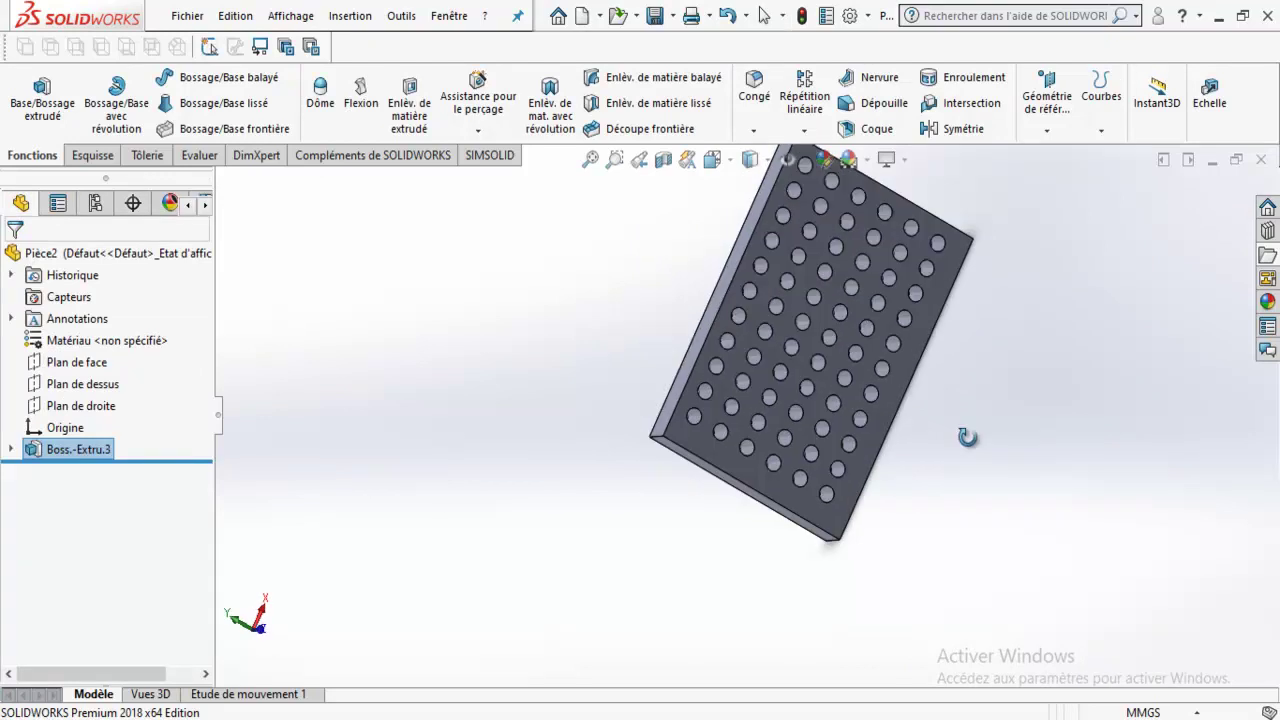
pyautogui.click(10, 450)
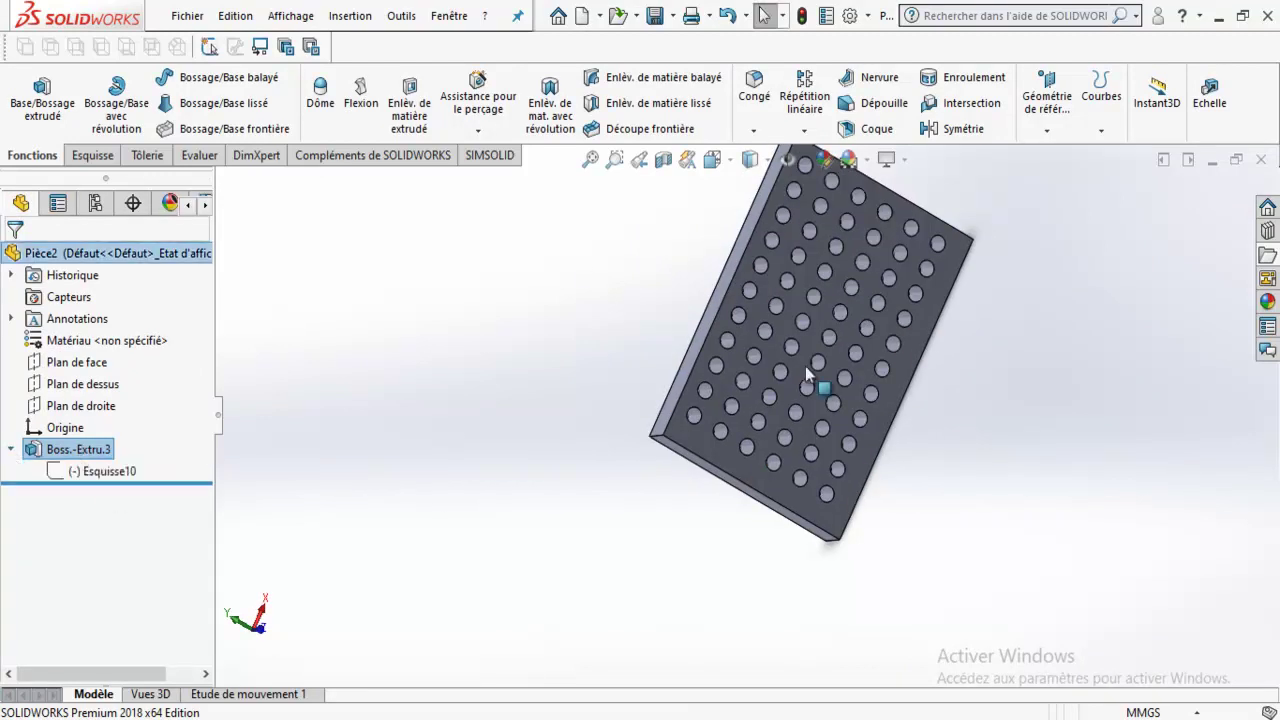
pyautogui.moveTo(807, 375); pyautogui.dragTo(787, 387, button='middle')
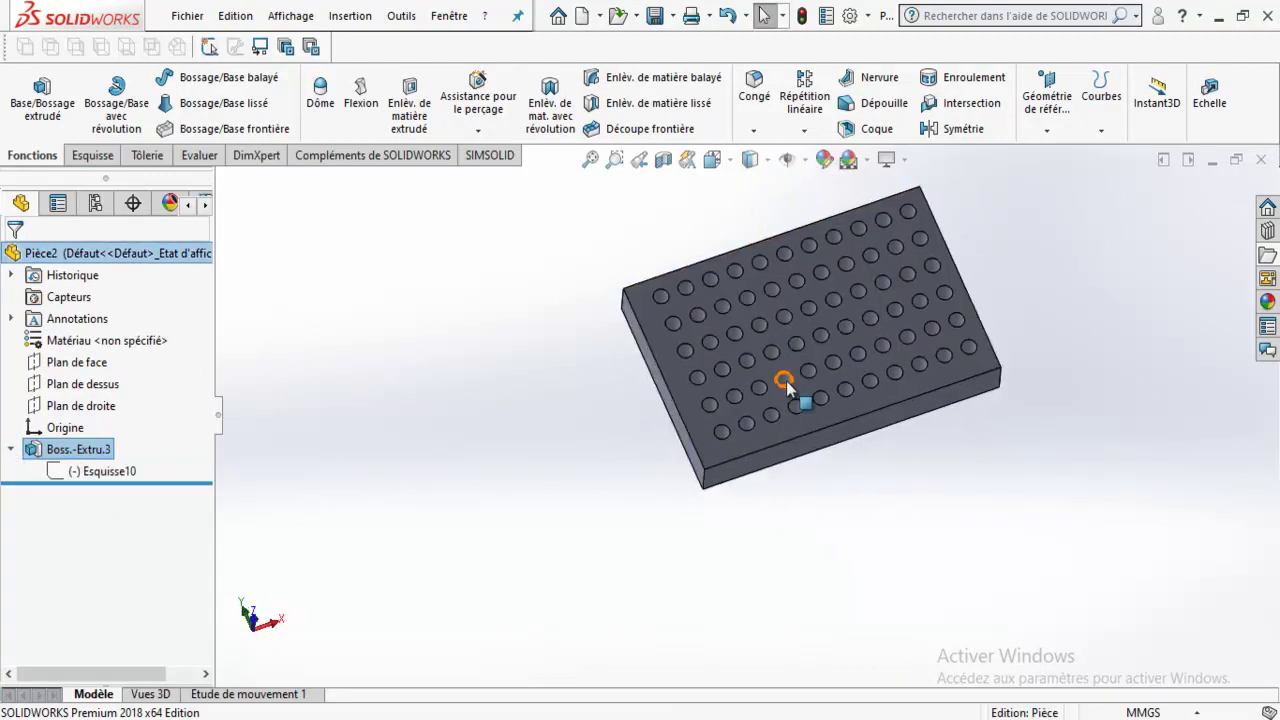
pyautogui.click(710, 436)
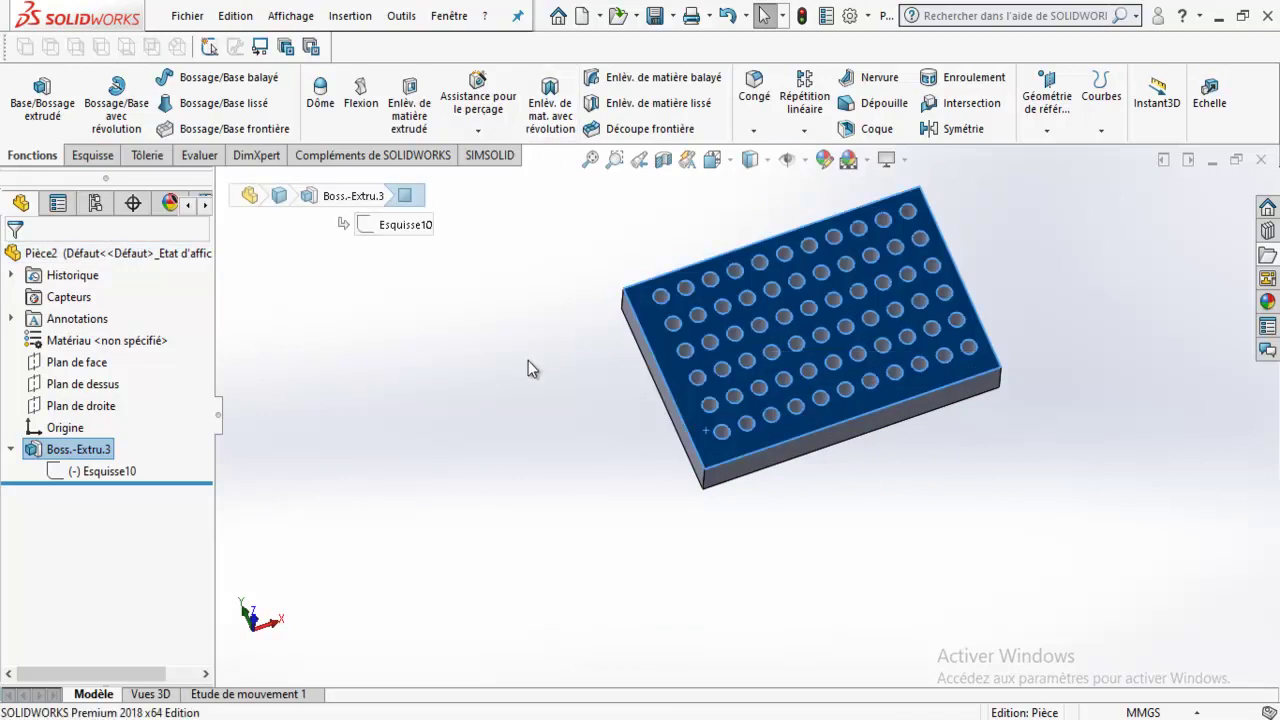
pyautogui.click(750, 160)
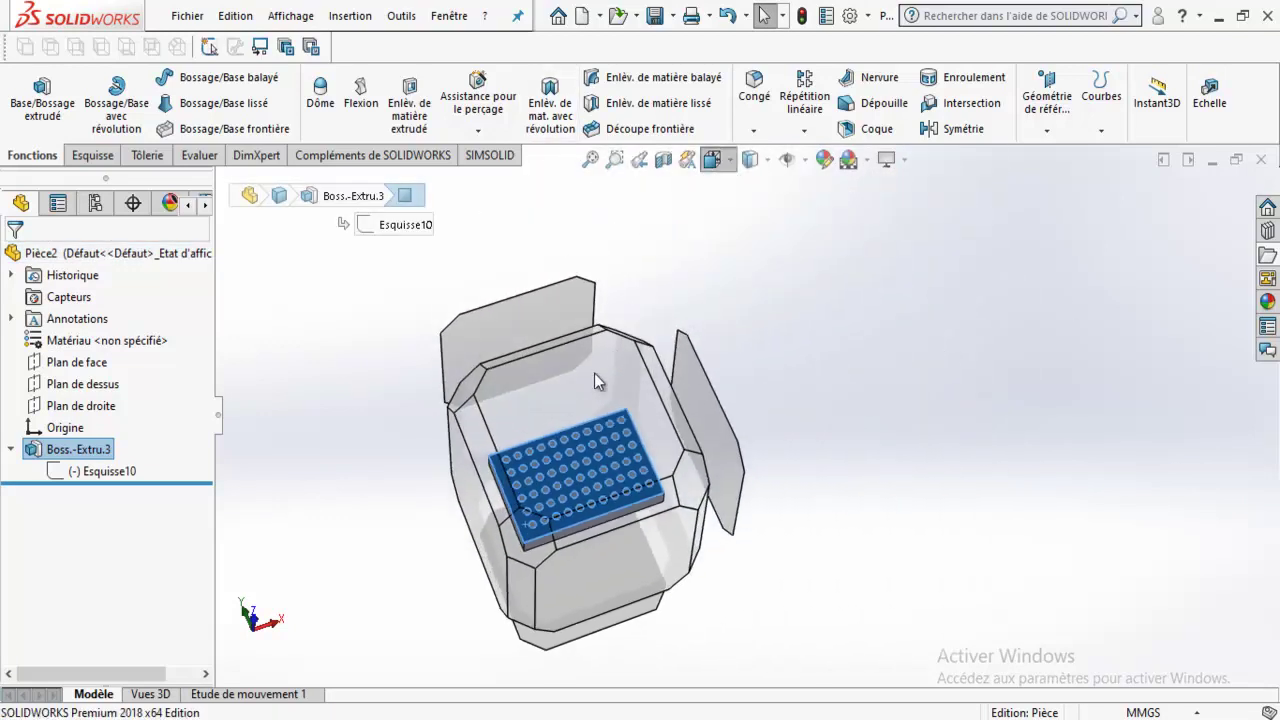
# Delete the Boss.-Extru.3 extrusion from the feature tree.
pyautogui.click(395, 432)
pyautogui.click(95, 449)
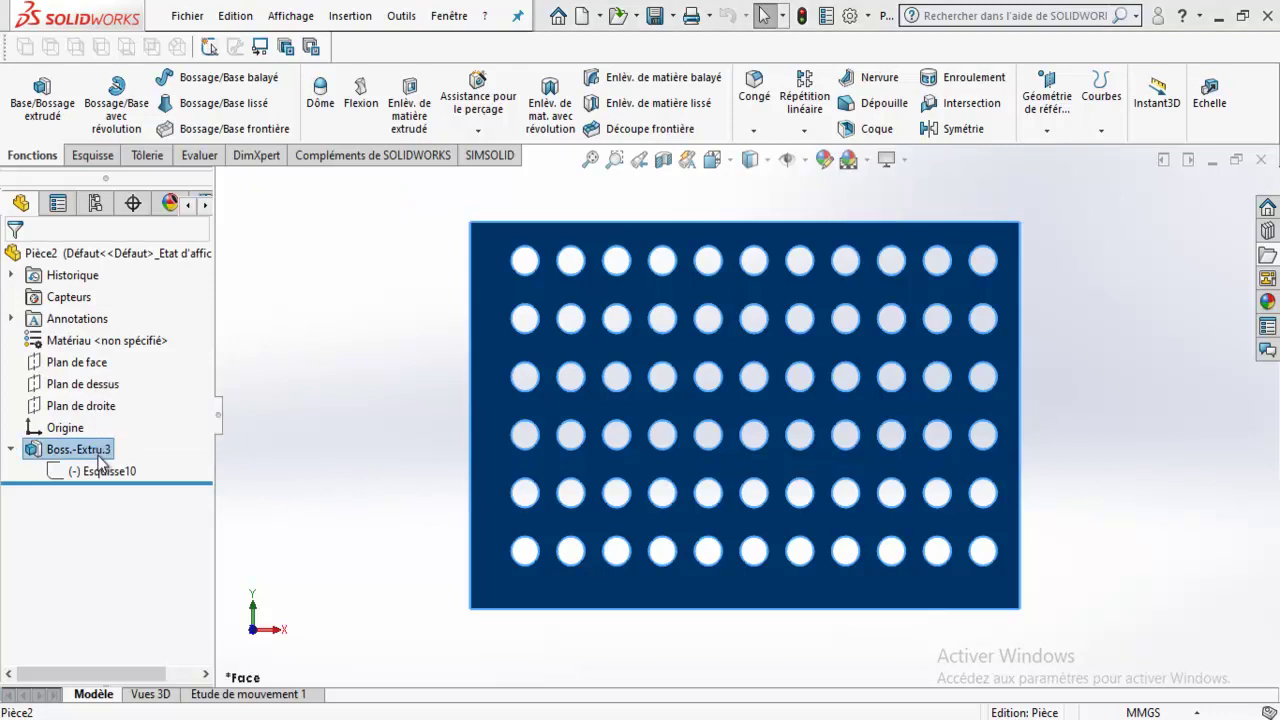
pyautogui.press('Delete')
pyautogui.press('Return')
# Edit Esquisse10, box-delete the patterned hole rows so only the Ø15 circle remains, and fit the view.
pyautogui.click(104, 451)
pyautogui.rightClick(104, 451)
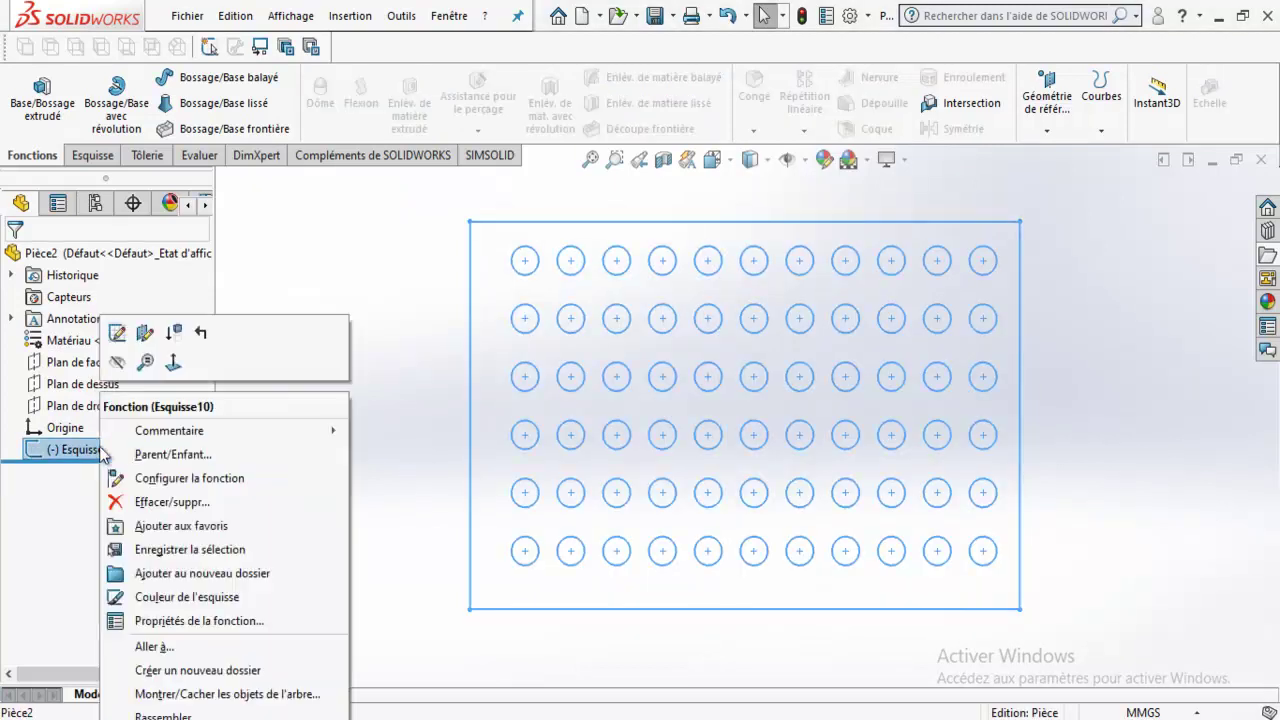
pyautogui.click(136, 314)
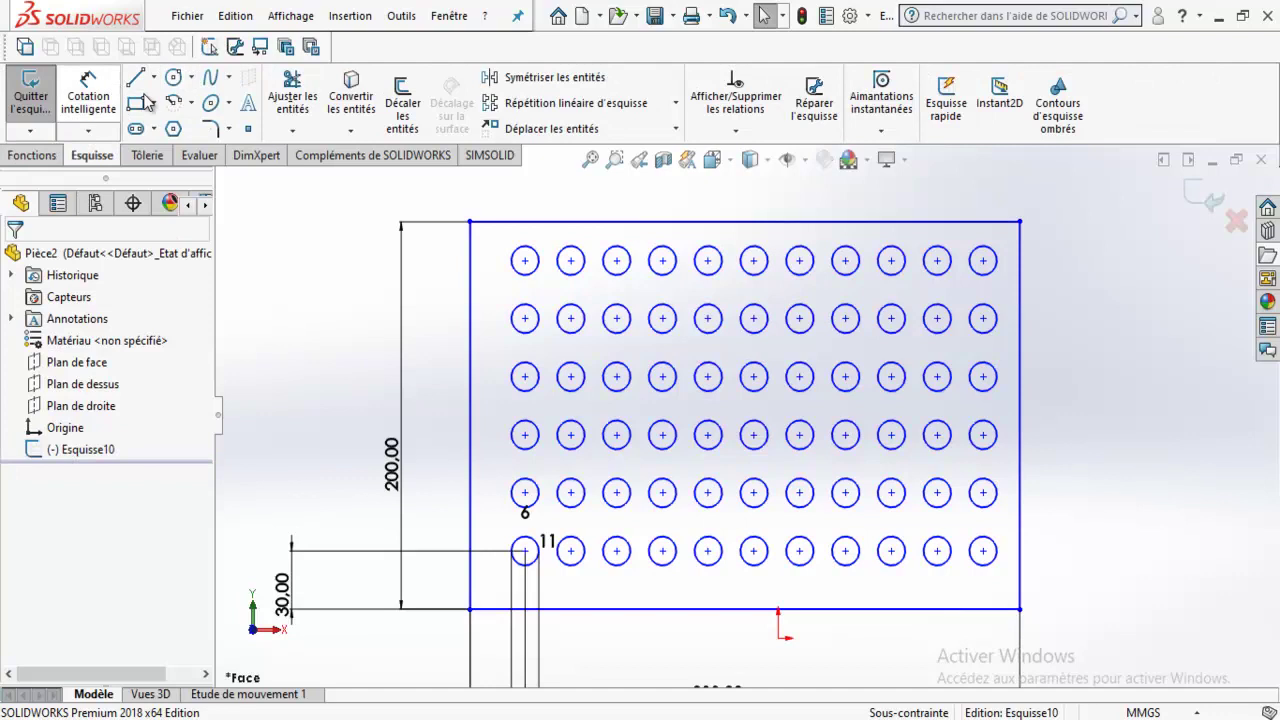
pyautogui.moveTo(492, 242)
pyautogui.mouseDown()
pyautogui.moveTo(528, 389)
pyautogui.moveTo(1015, 525)
pyautogui.moveTo(561, 592)
pyautogui.mouseUp()
pyautogui.press('Delete')
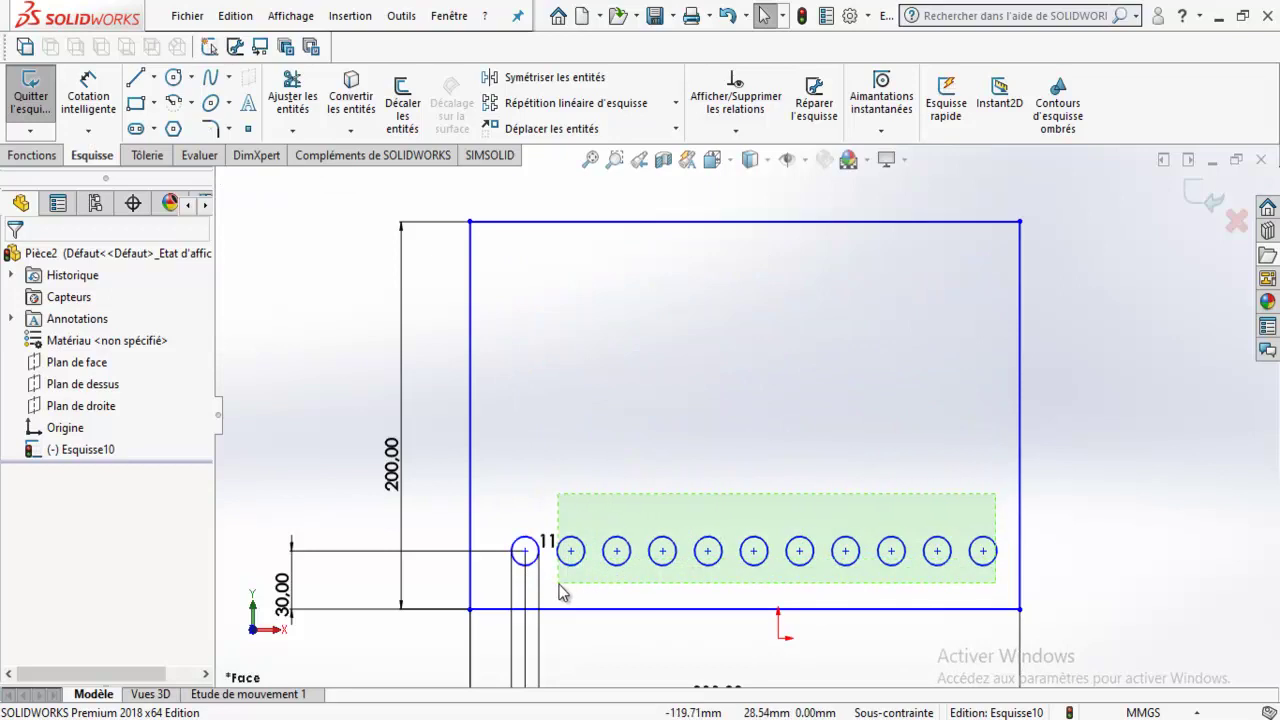
pyautogui.press('Delete')
pyautogui.press('f')
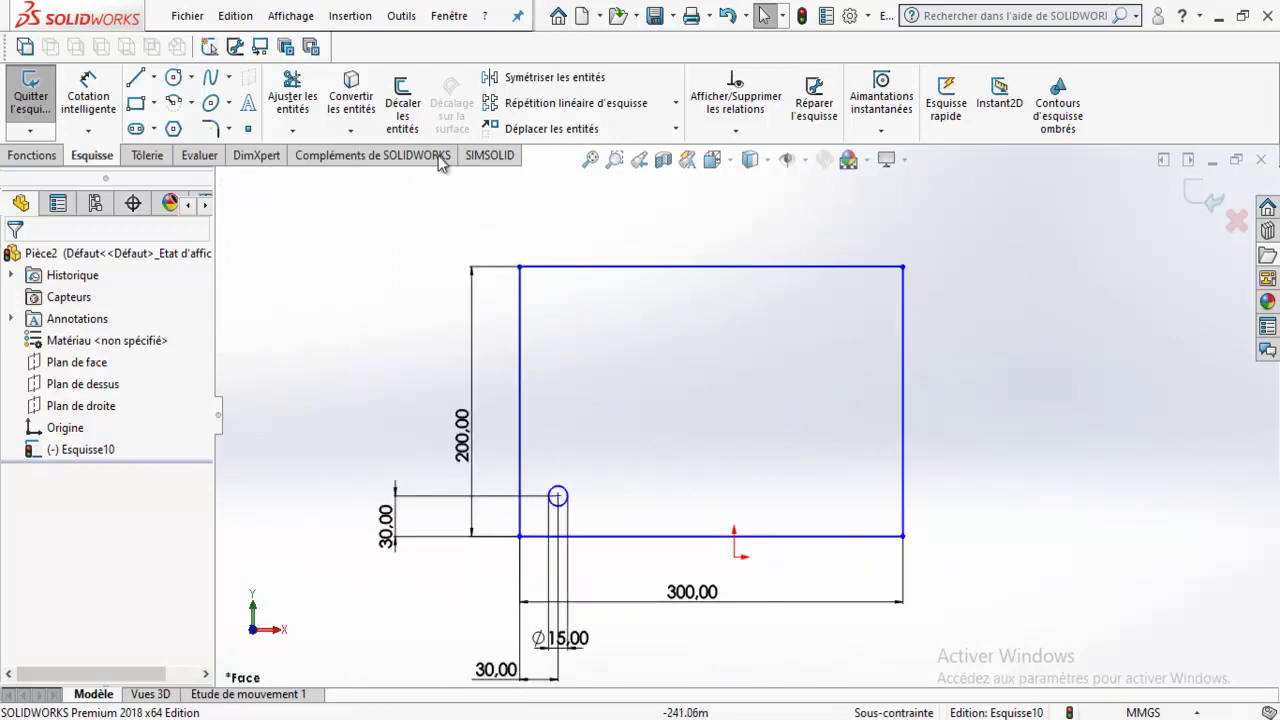
# Start a linear sketch pattern of the Ø15 circle with 25 mm column spacing.
pyautogui.click(676, 103)
pyautogui.click(591, 128)
pyautogui.click(563, 503)
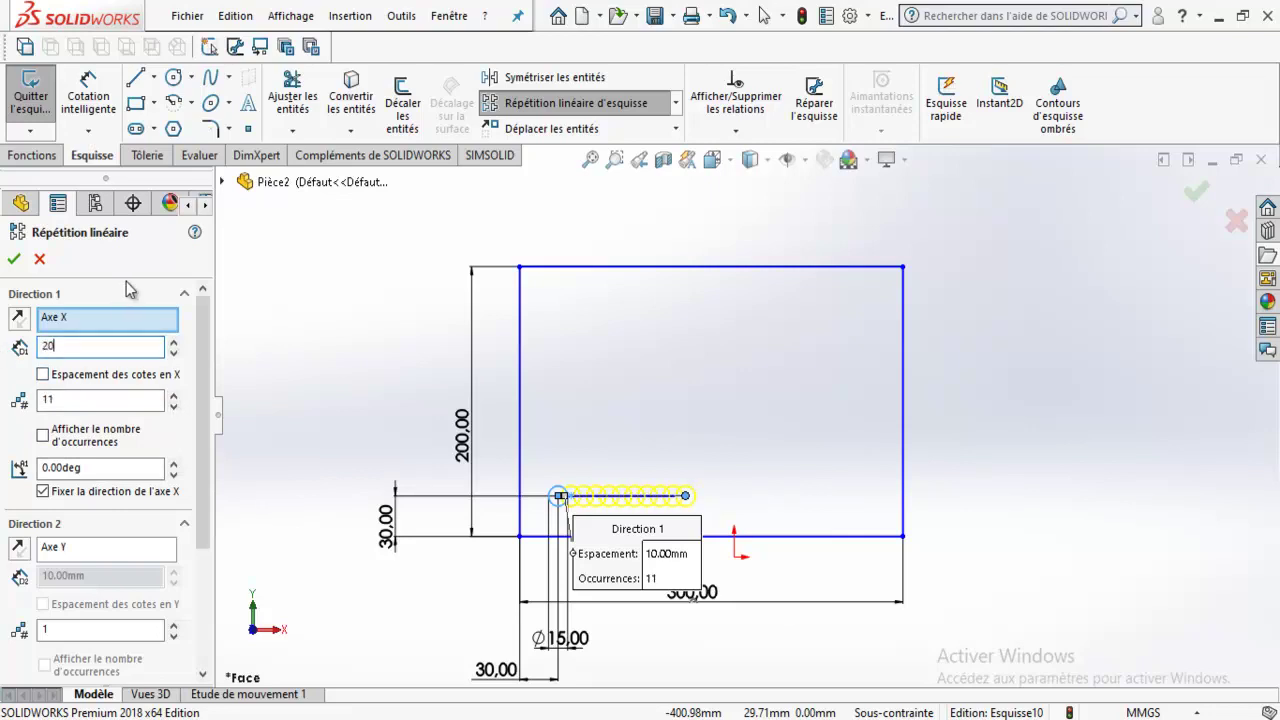
pyautogui.press('Return')
pyautogui.click(120, 346)
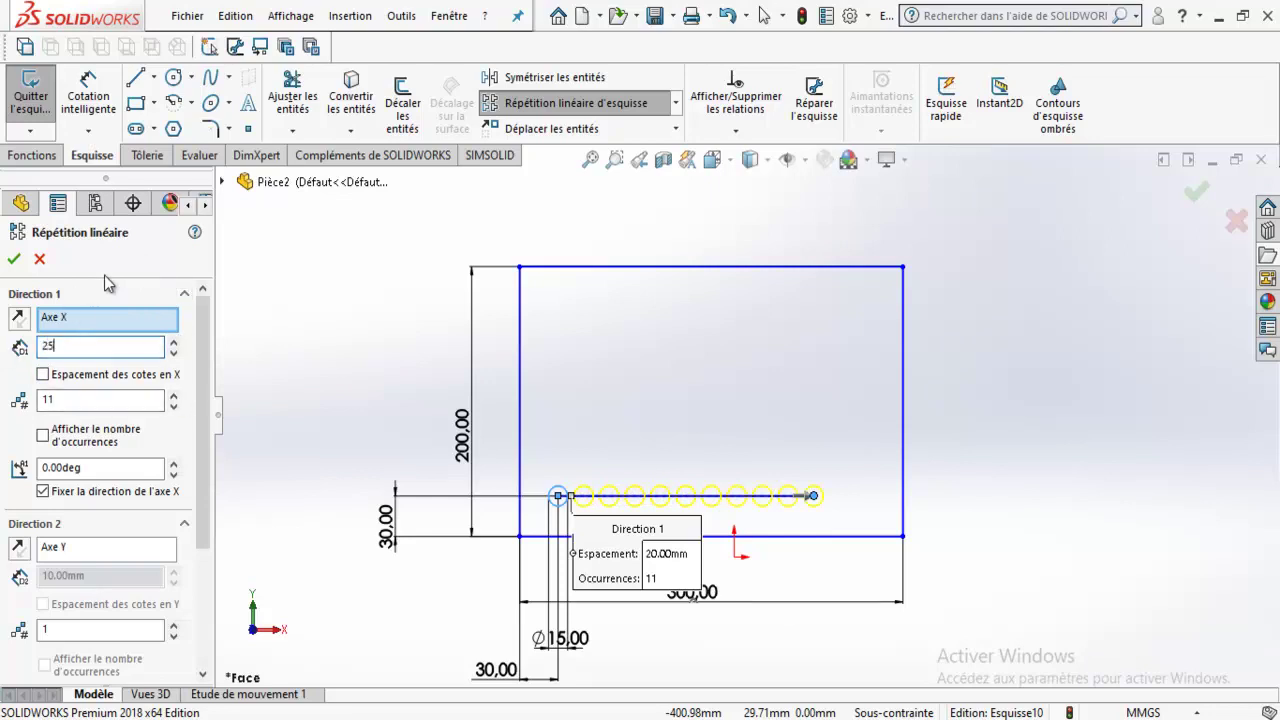
pyautogui.press('Return')
pyautogui.moveTo(207, 366); pyautogui.dragTo(214, 454)
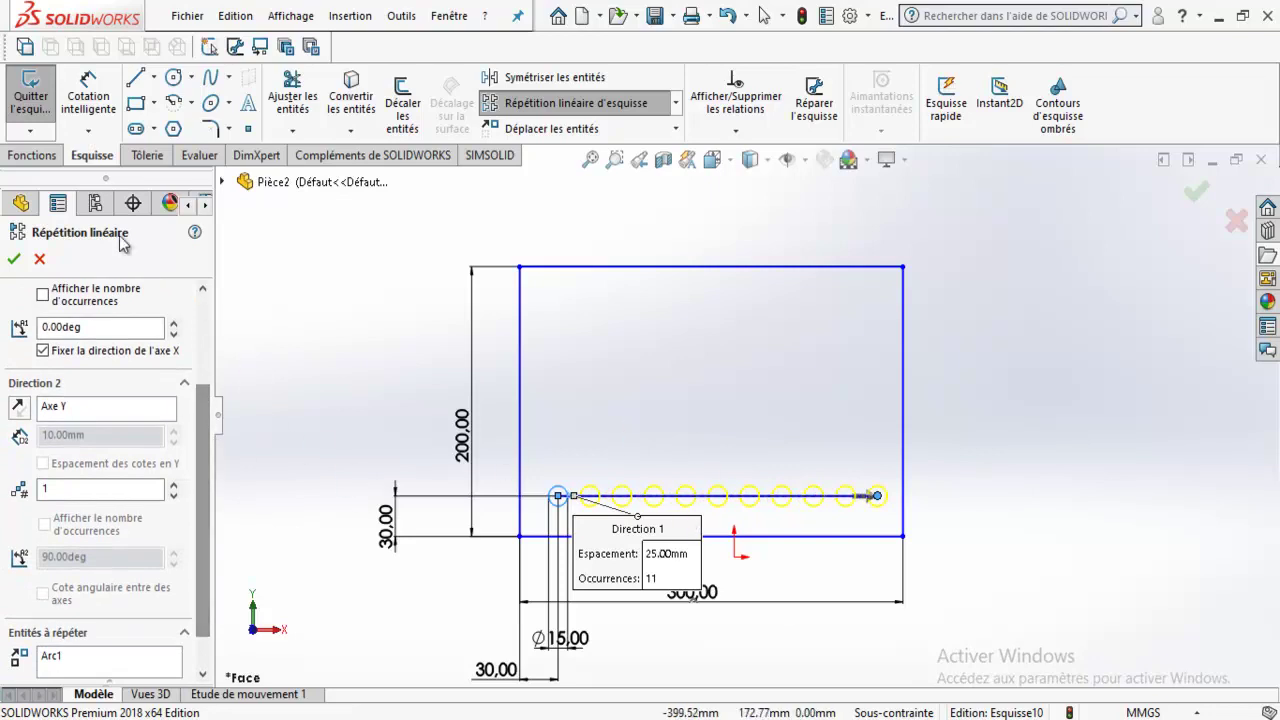
# Add a second direction of 8 rows at 20 mm spacing and accept the 11 × 8 pattern.
pyautogui.click(175, 484)
pyautogui.click(175, 484)
pyautogui.click(175, 484)
pyautogui.click(175, 484)
pyautogui.click(175, 484)
pyautogui.click(175, 484)
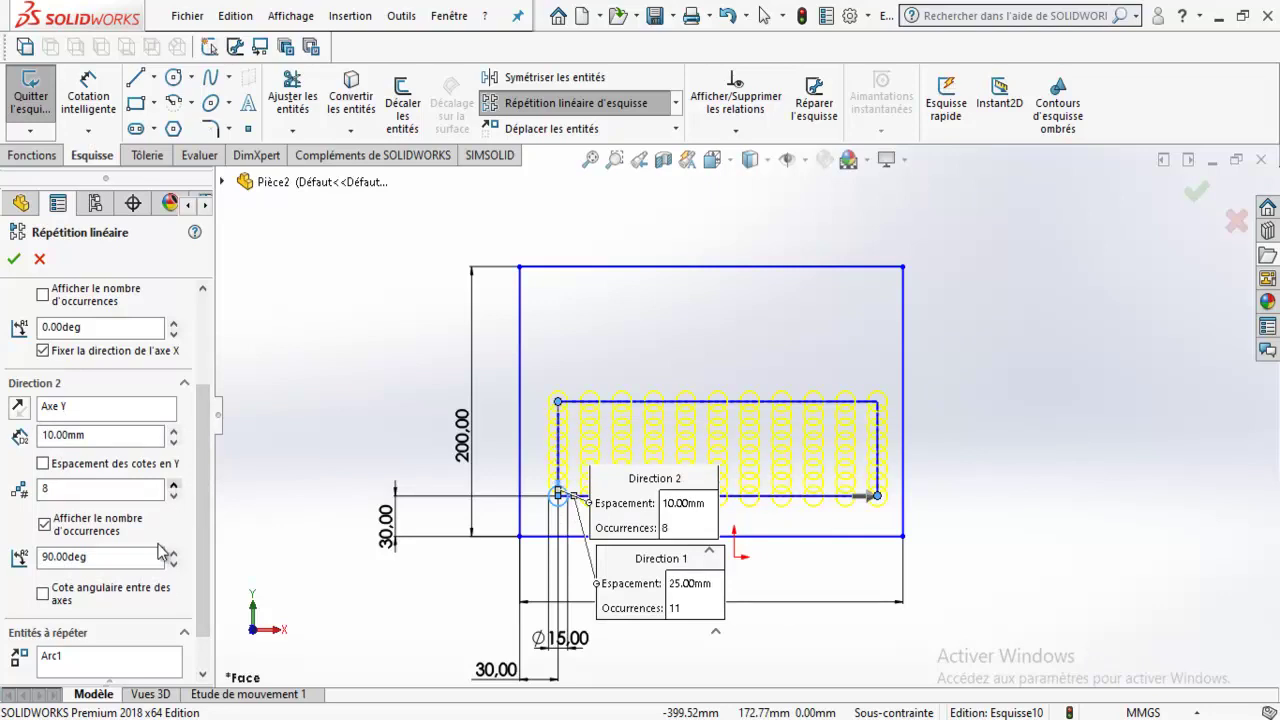
pyautogui.moveTo(90, 435); pyautogui.dragTo(5, 440)
pyautogui.write('20')
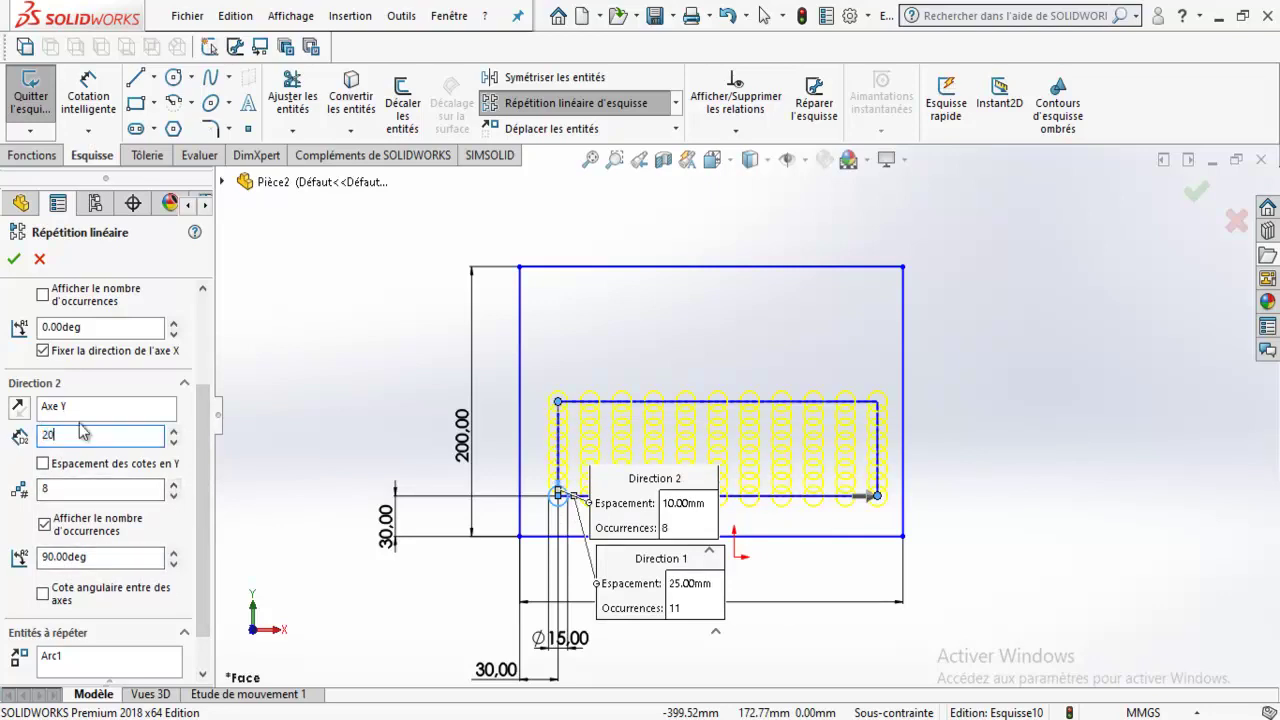
pyautogui.press('Return')
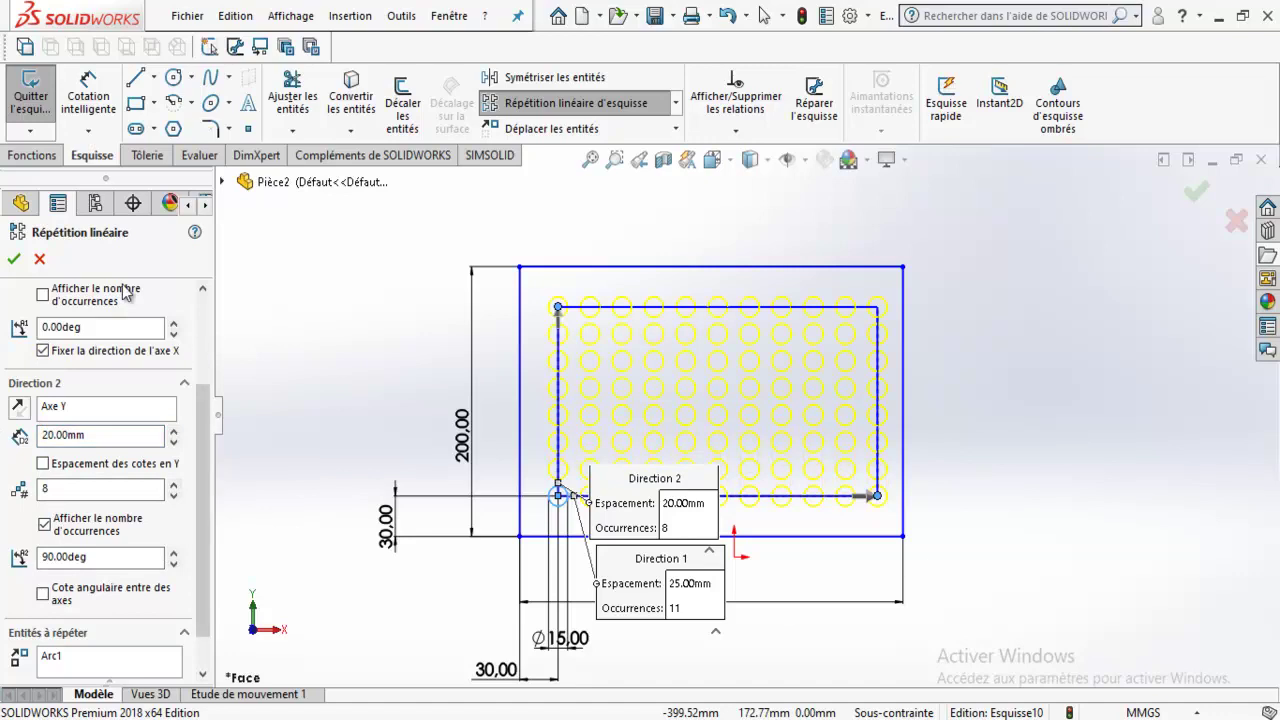
pyautogui.click(20, 260)
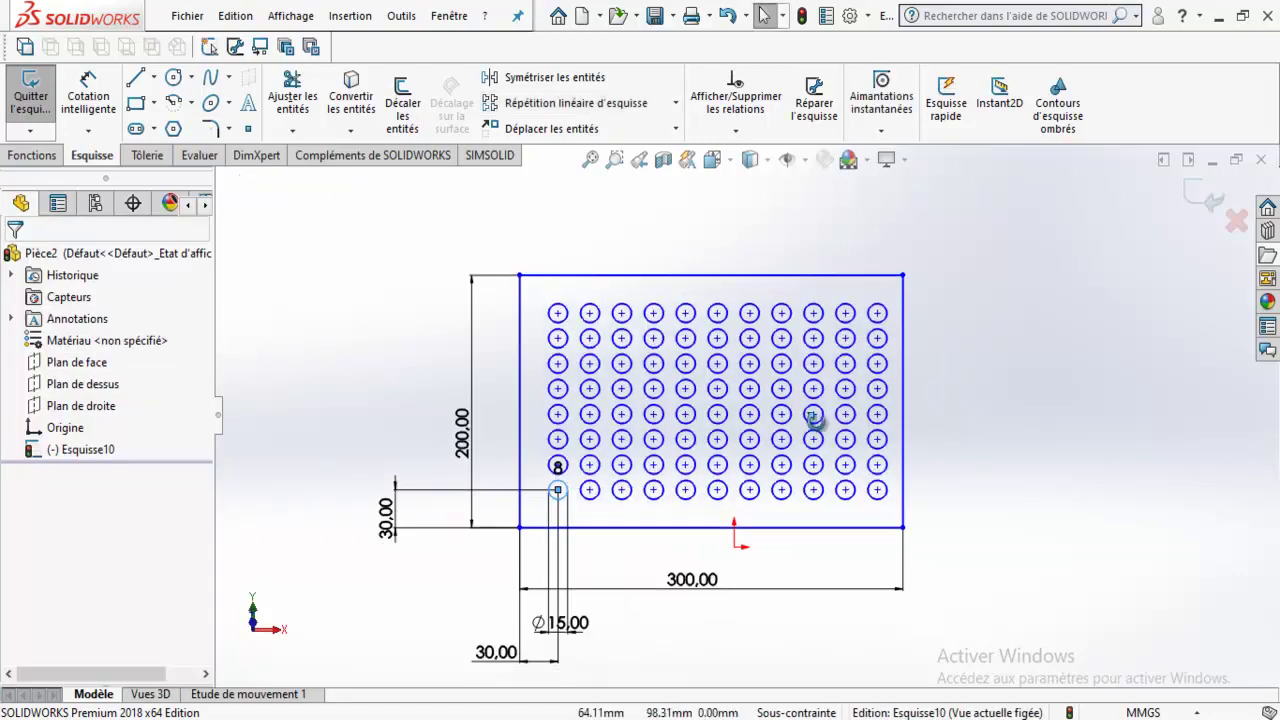
# Extrude the hole-grid sketch 34 mm as Boss.-Extru.4, view it face-on, then delete it.
pyautogui.click(22, 157)
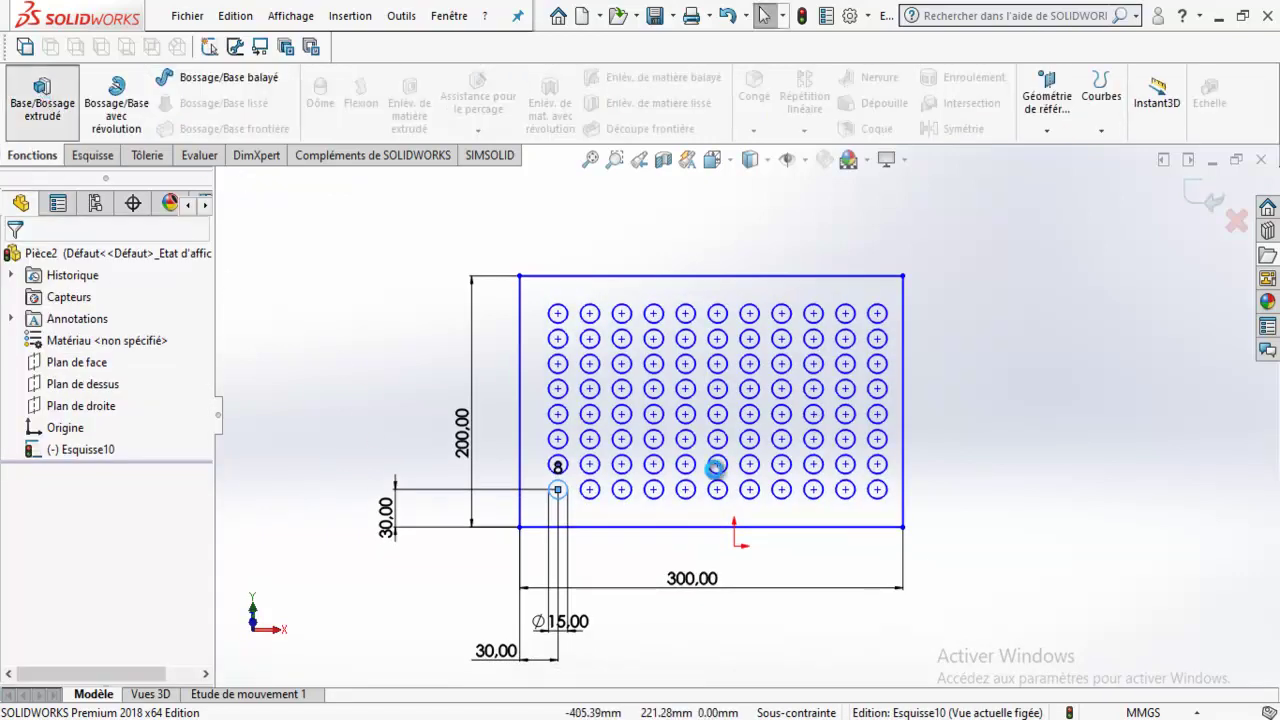
pyautogui.click(1196, 191)
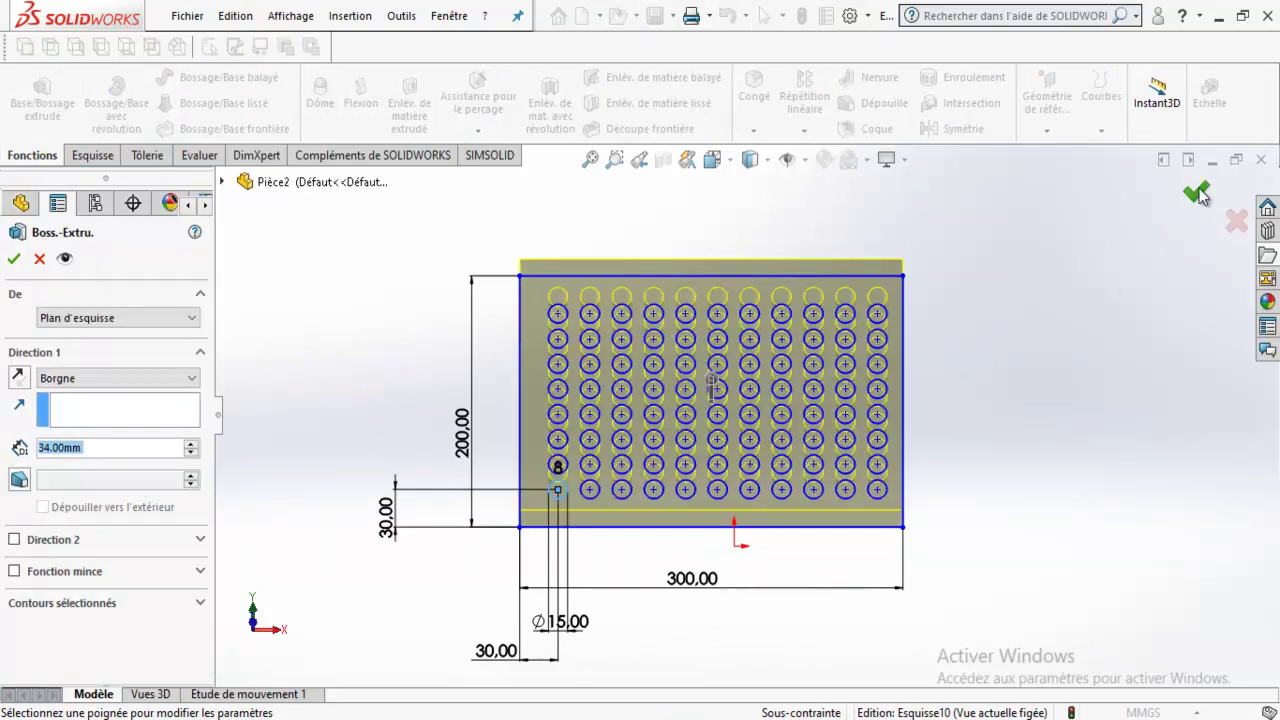
pyautogui.moveTo(1023, 299)
pyautogui.mouseDown(button='middle')
pyautogui.moveTo(980, 366)
pyautogui.moveTo(1051, 400)
pyautogui.moveTo(1014, 357)
pyautogui.moveTo(1033, 255)
pyautogui.moveTo(838, 424)
pyautogui.mouseUp(button='middle')
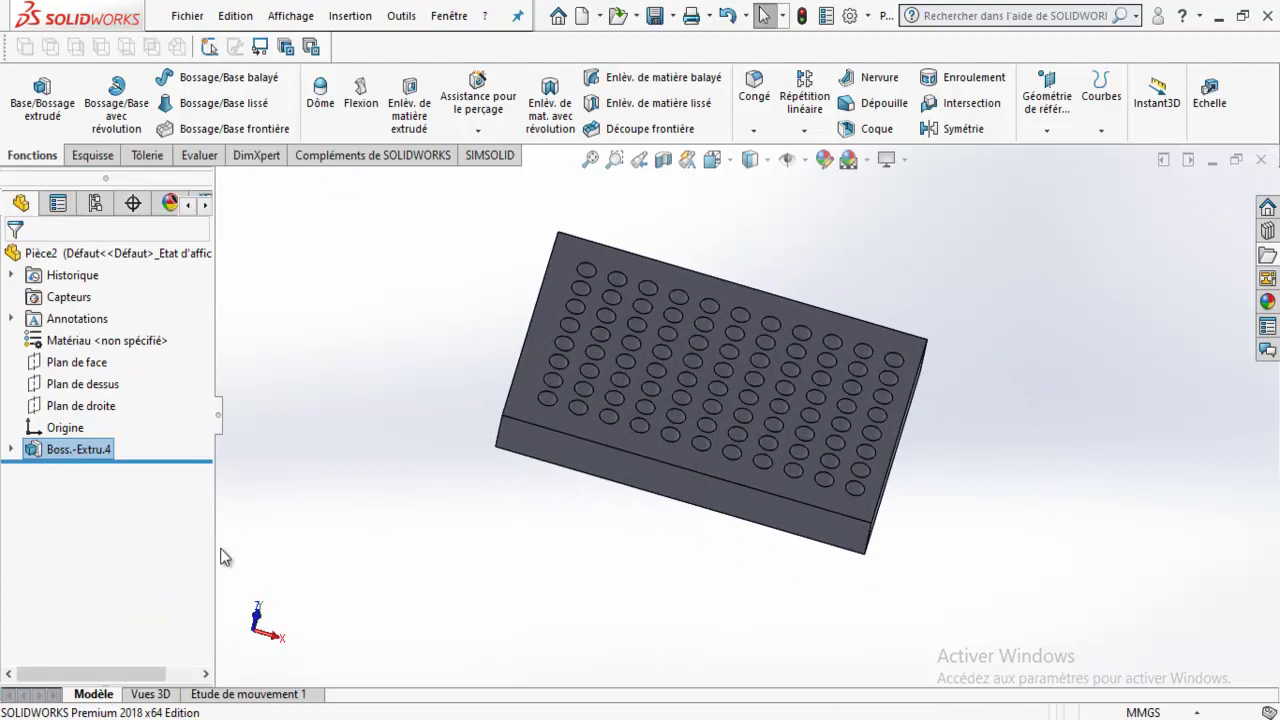
pyautogui.moveTo(222, 557); pyautogui.dragTo(355, 617, button='middle')
pyautogui.click(712, 159)
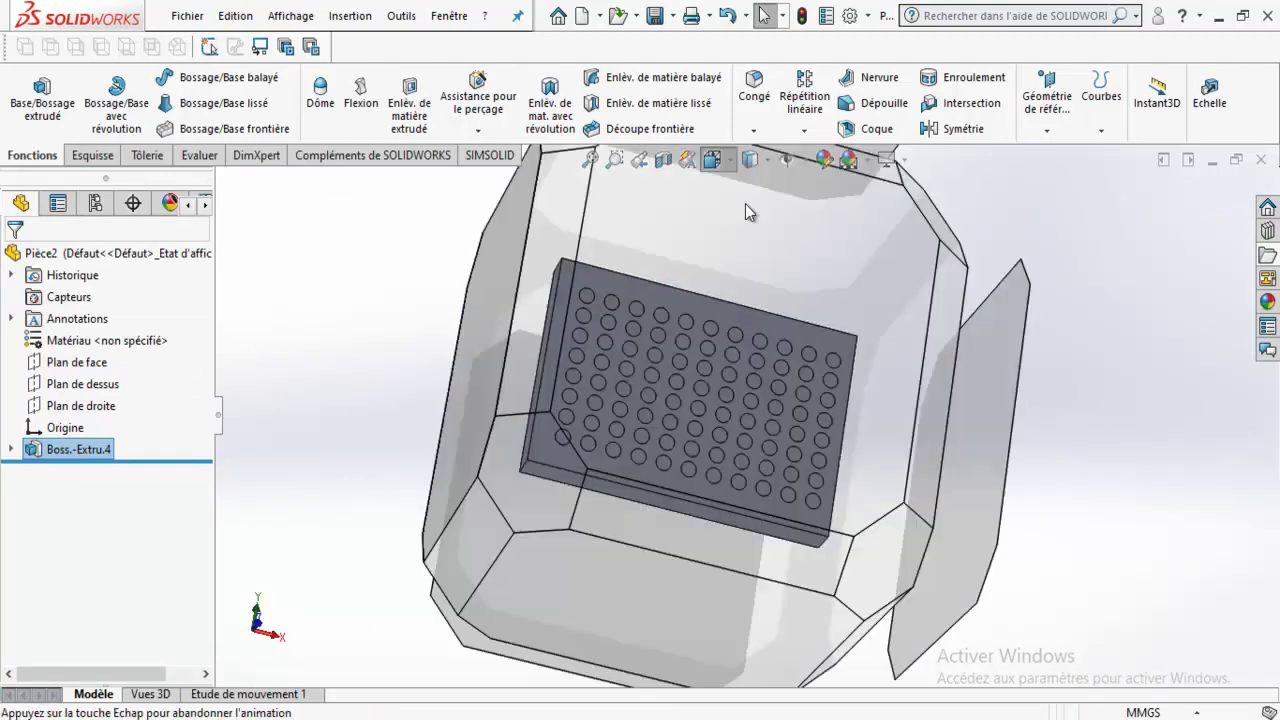
pyautogui.click(621, 389)
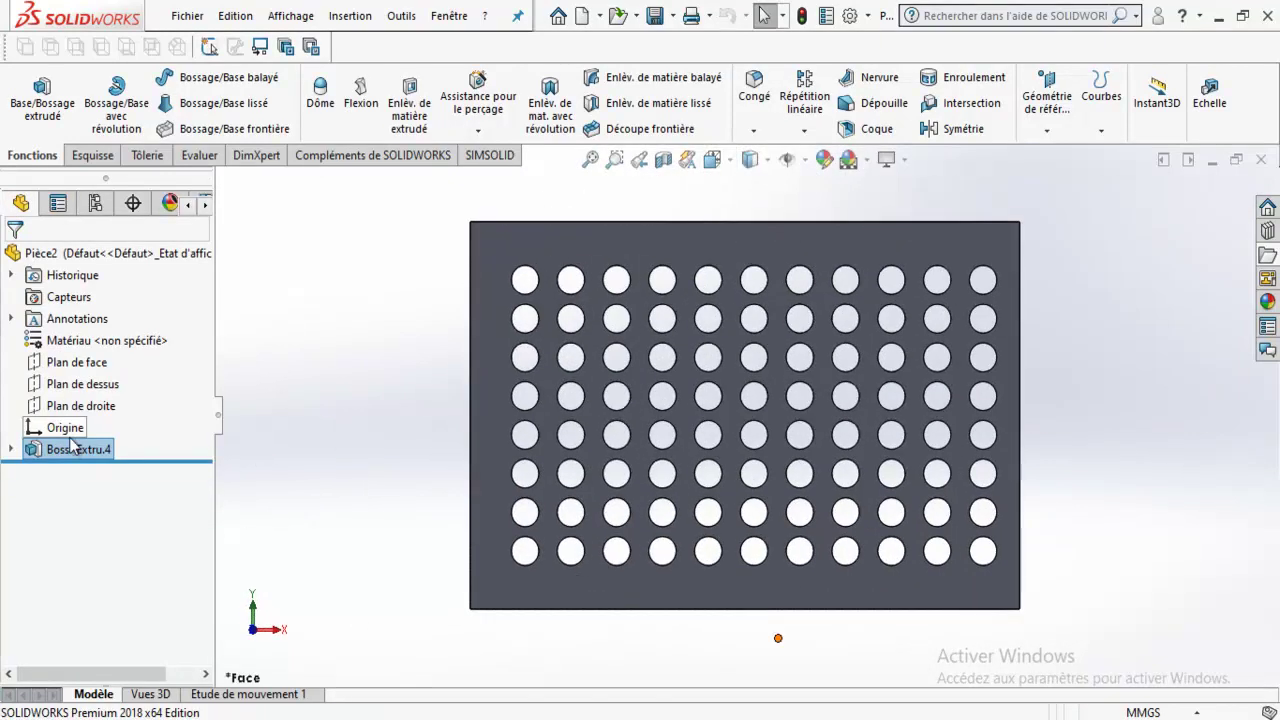
pyautogui.press('Delete')
pyautogui.press('Return')
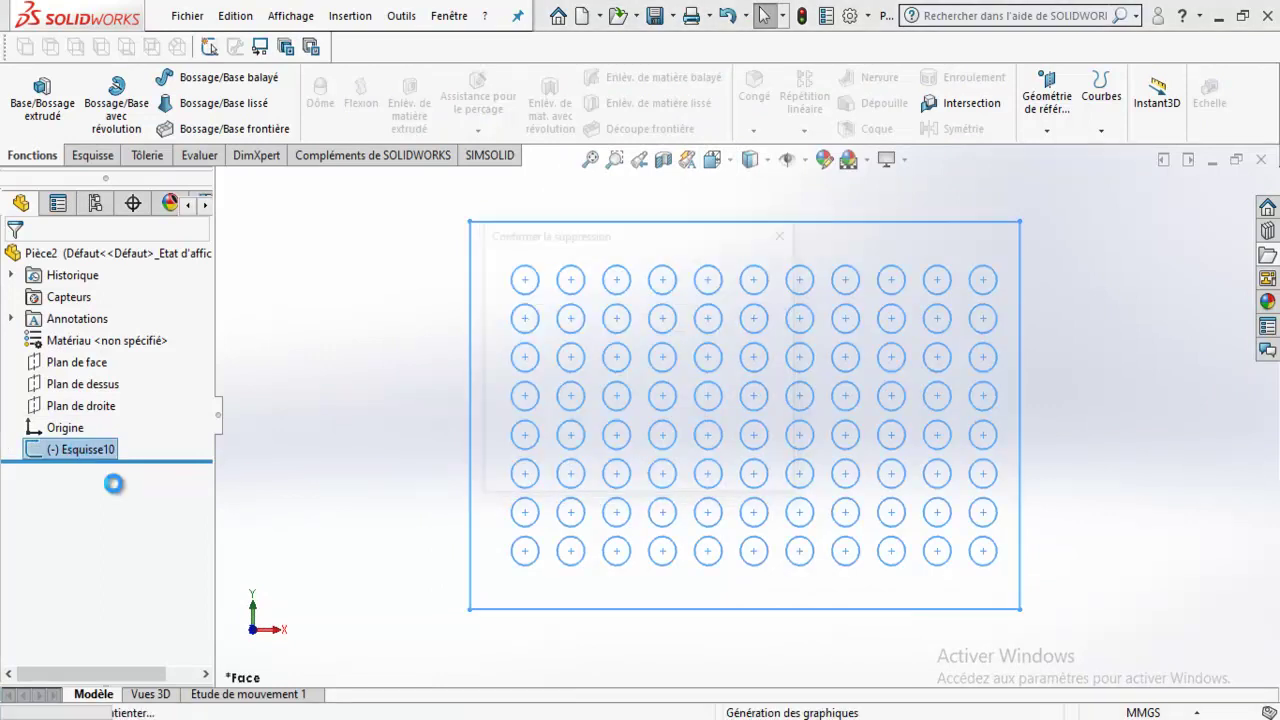
# Start a new sketch on Plan de face and draw a centre-radius circle.
pyautogui.click(77, 360)
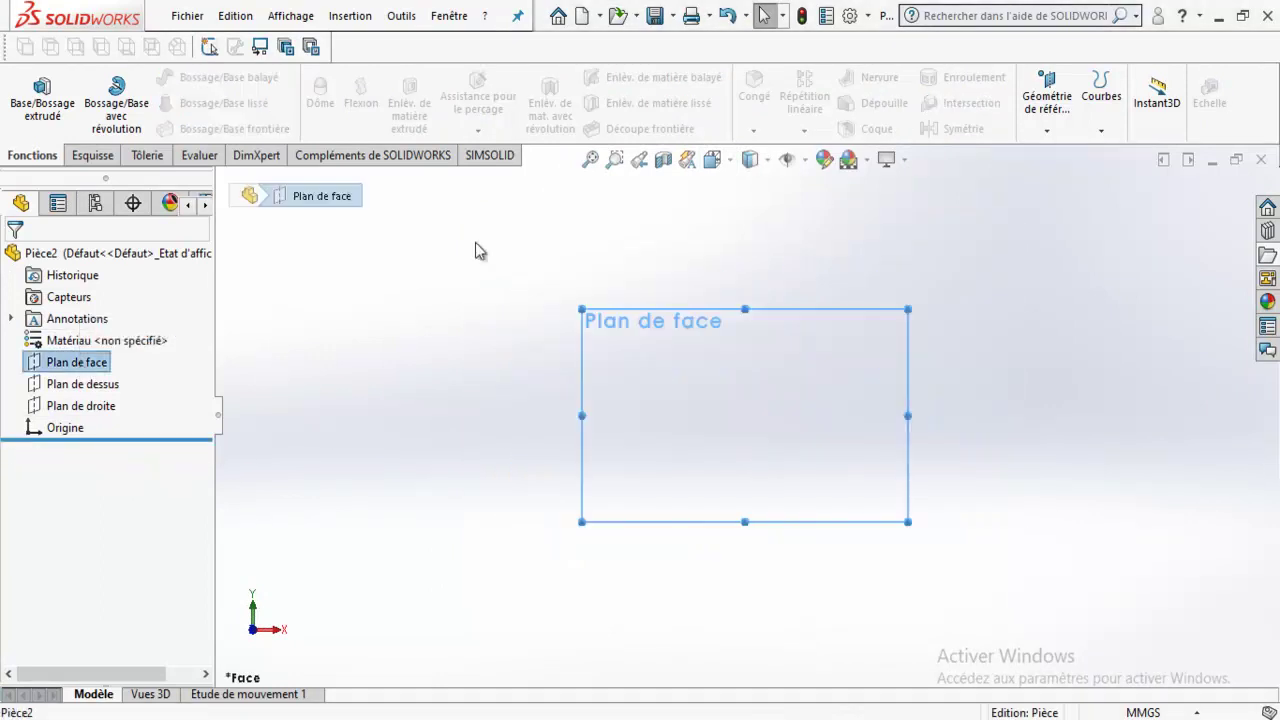
pyautogui.click(474, 240)
pyautogui.click(77, 362)
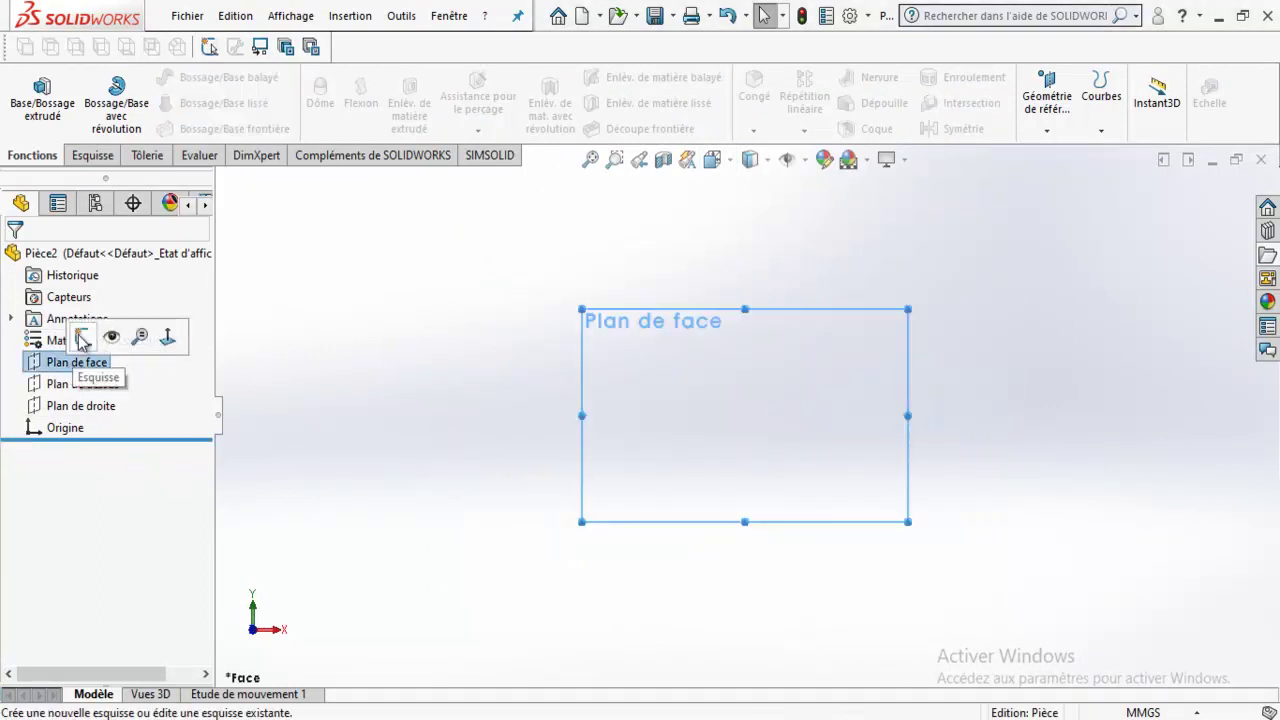
pyautogui.click(84, 337)
pyautogui.click(155, 103)
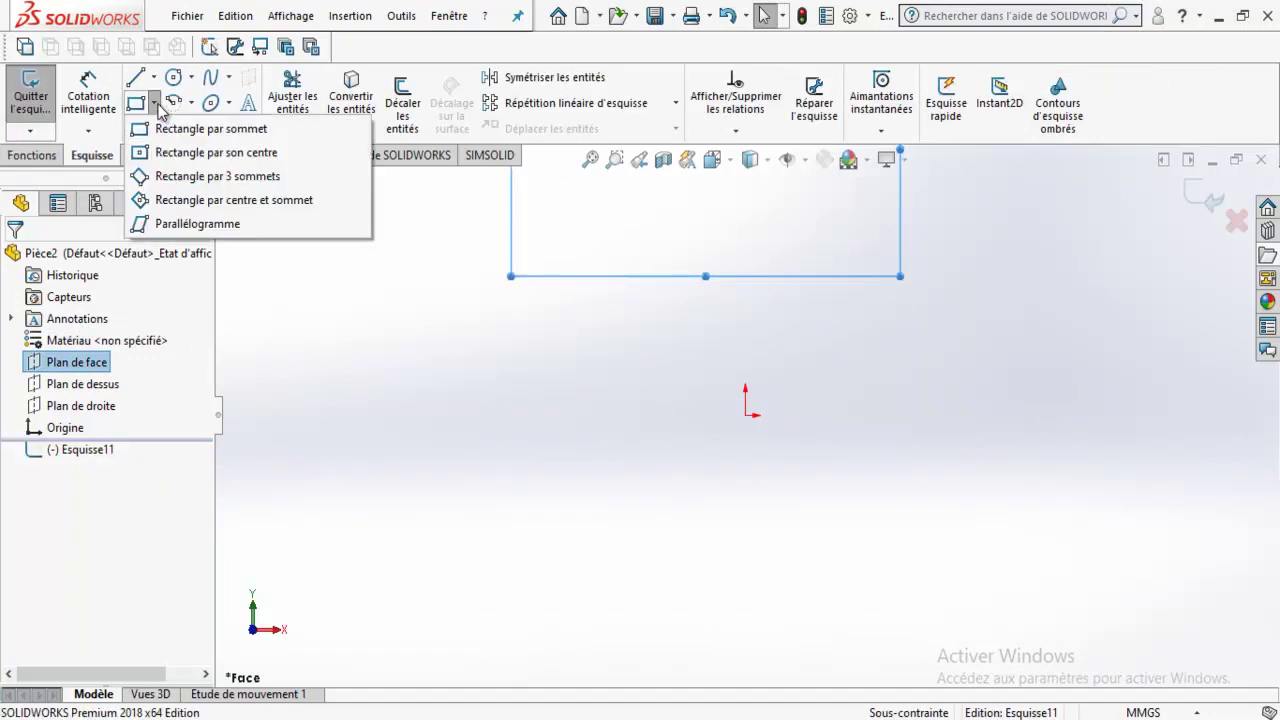
pyautogui.click(191, 80)
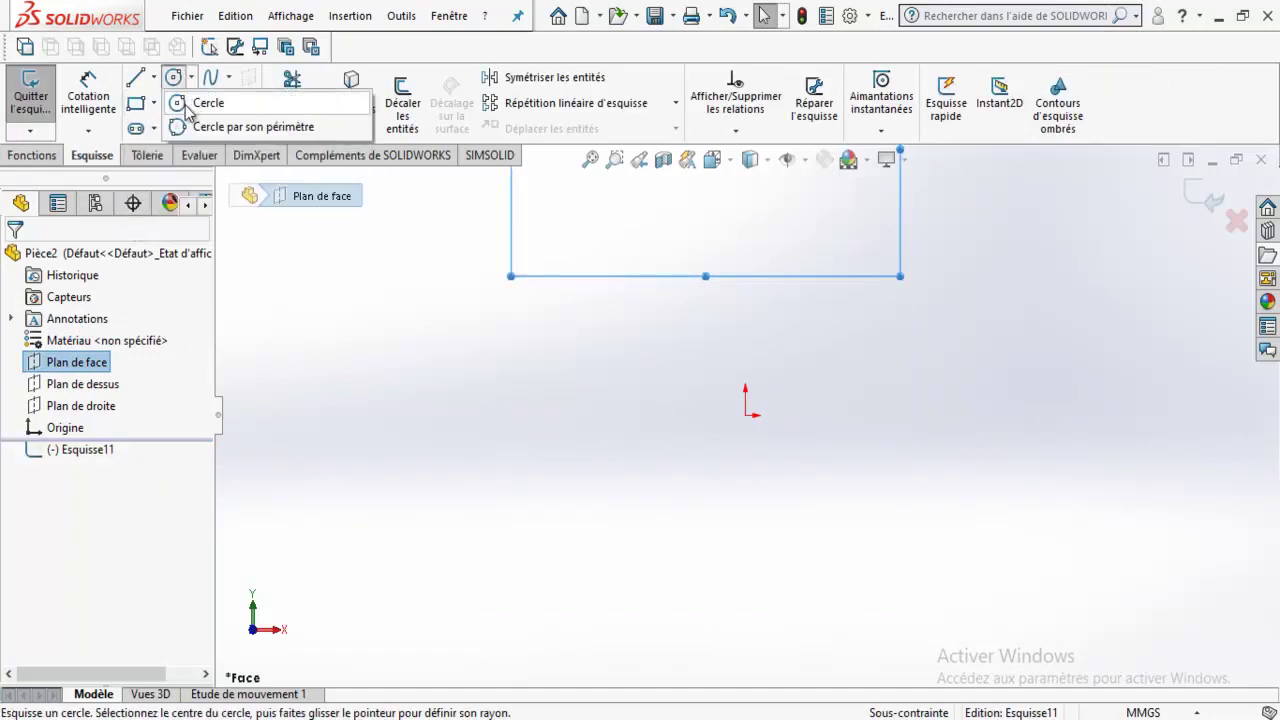
pyautogui.click(200, 97)
pyautogui.click(515, 347)
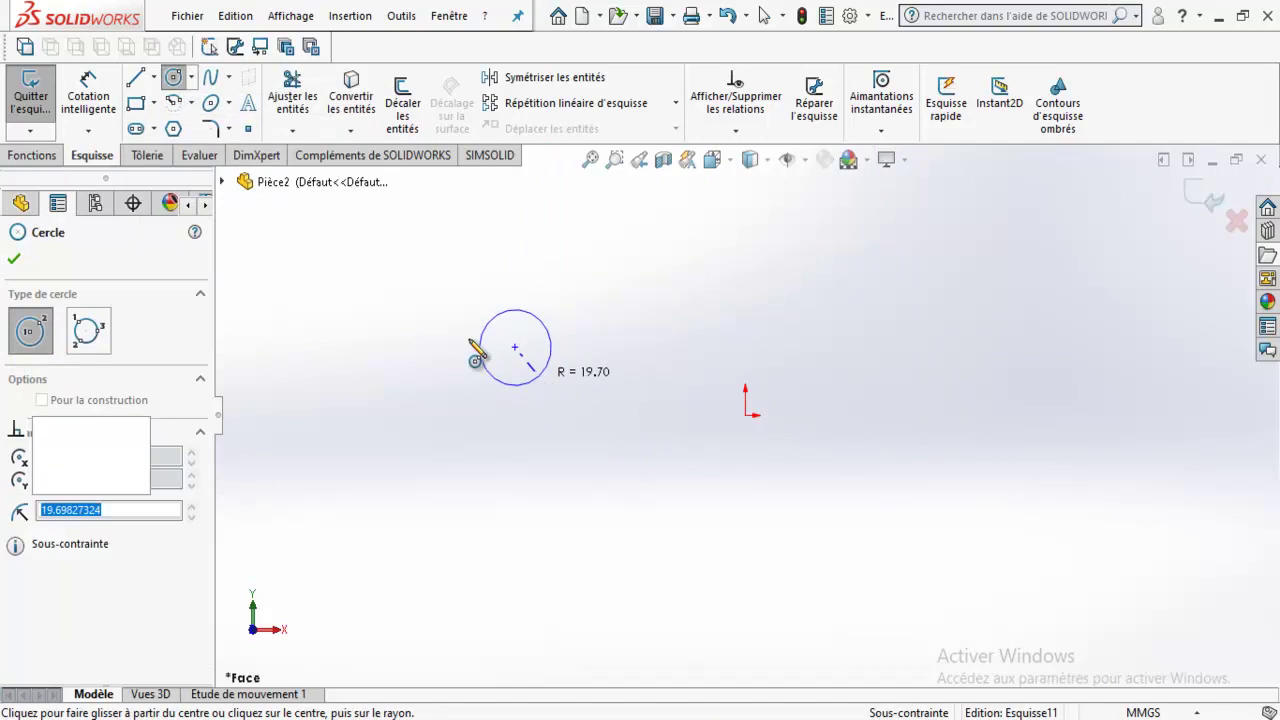
pyautogui.click(478, 352)
# Dimension the circle's diameter to 40 mm.
pyautogui.click(88, 95)
pyautogui.click(503, 390)
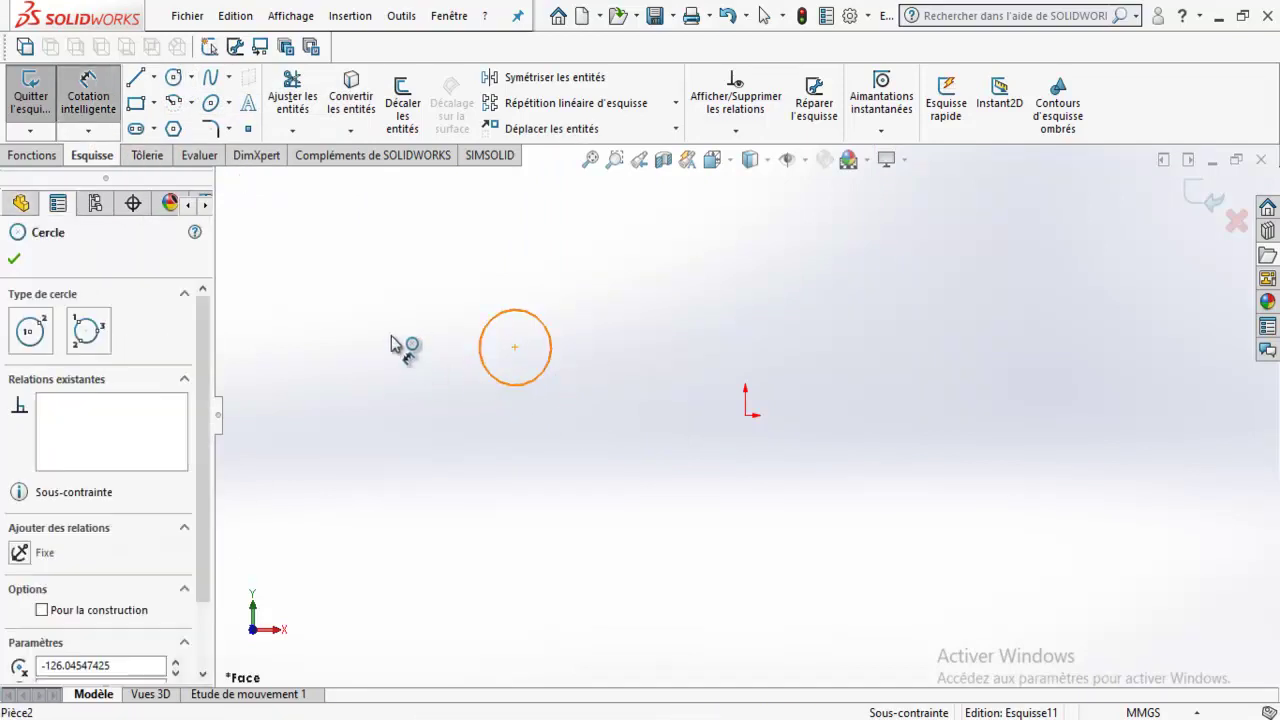
pyautogui.click(388, 350)
pyautogui.write('40')
pyautogui.press('Return')
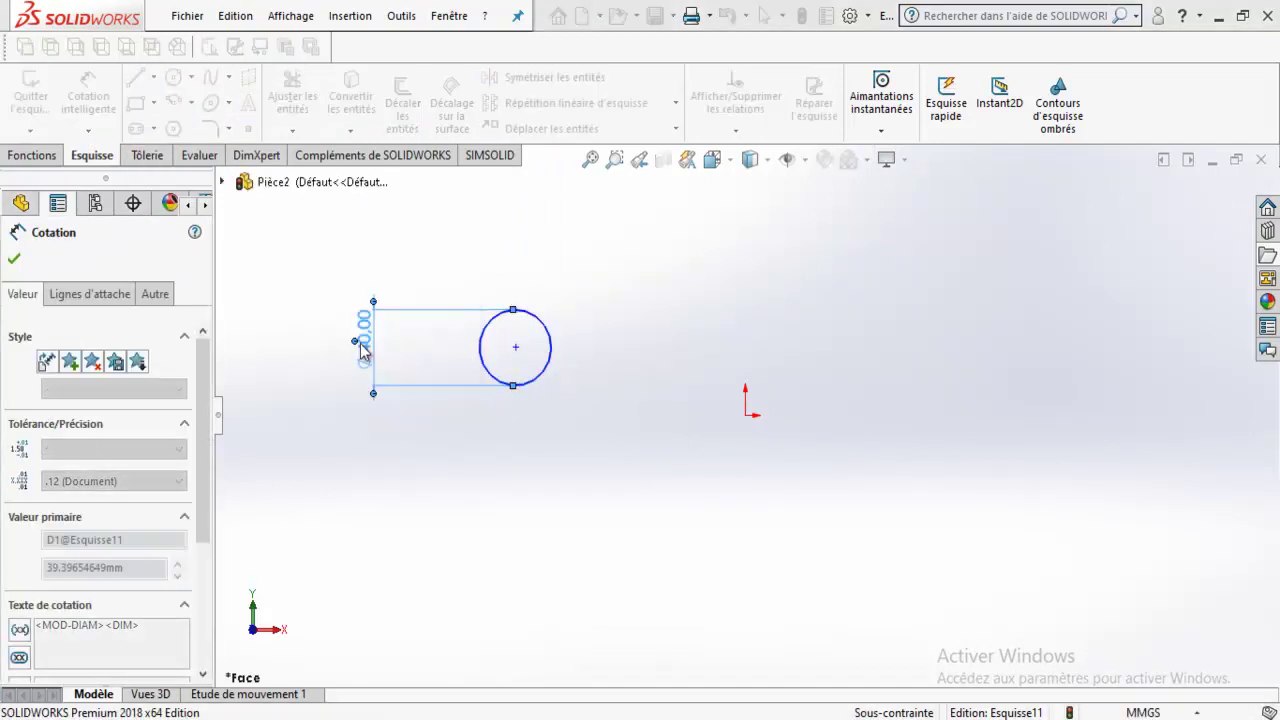
pyautogui.press('Escape')
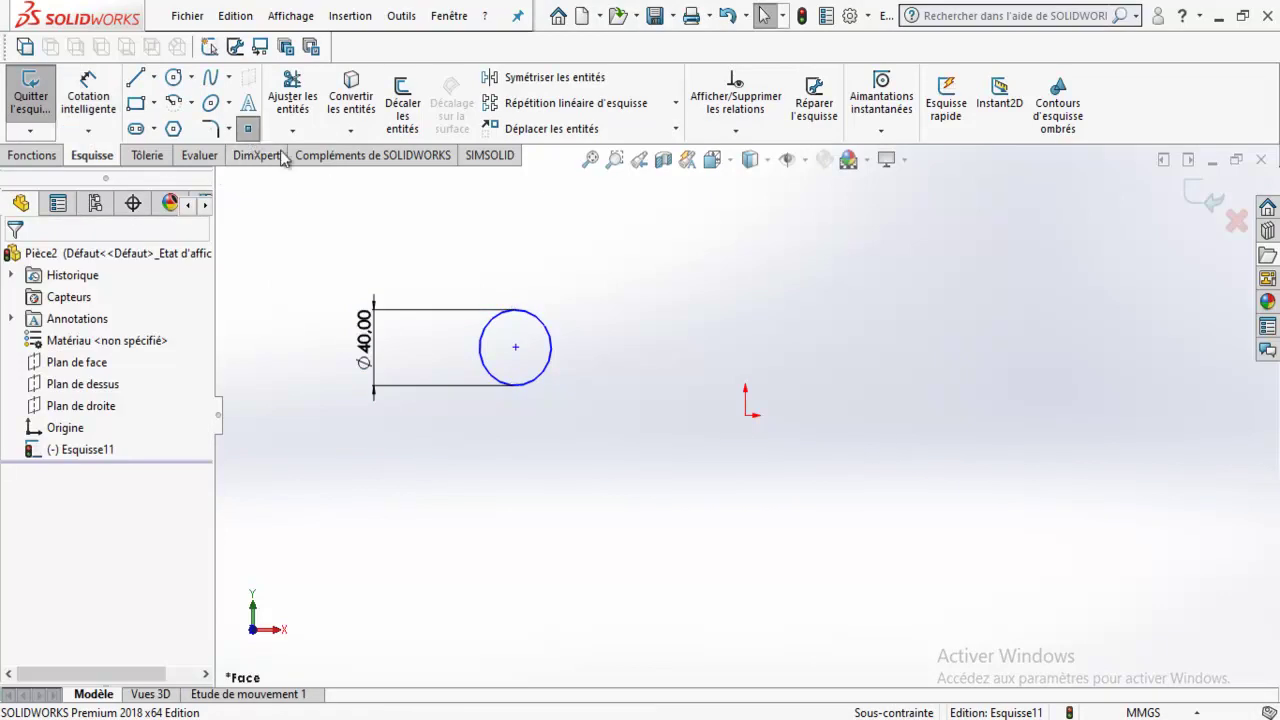
# Place three sketch points at the upper right, lower right and bottom of the sketch.
pyautogui.click(248, 128)
pyautogui.click(870, 262)
pyautogui.click(1028, 522)
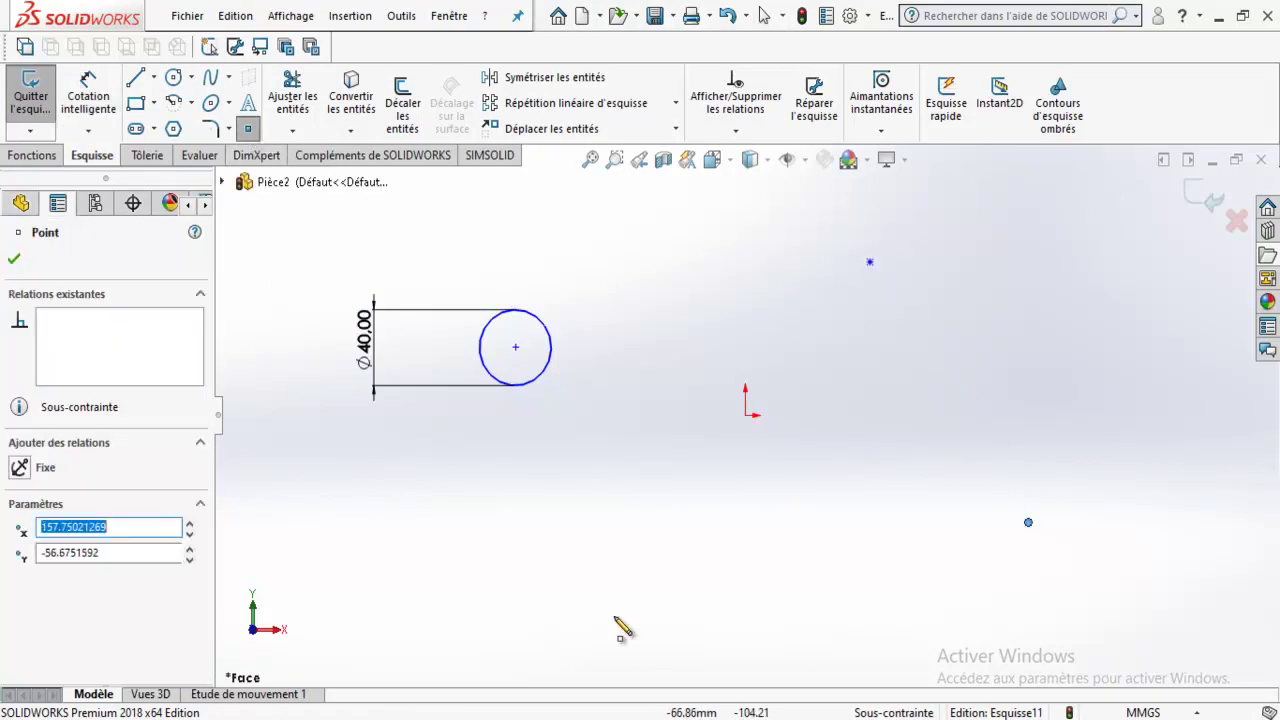
pyautogui.click(632, 653)
pyautogui.click(249, 131)
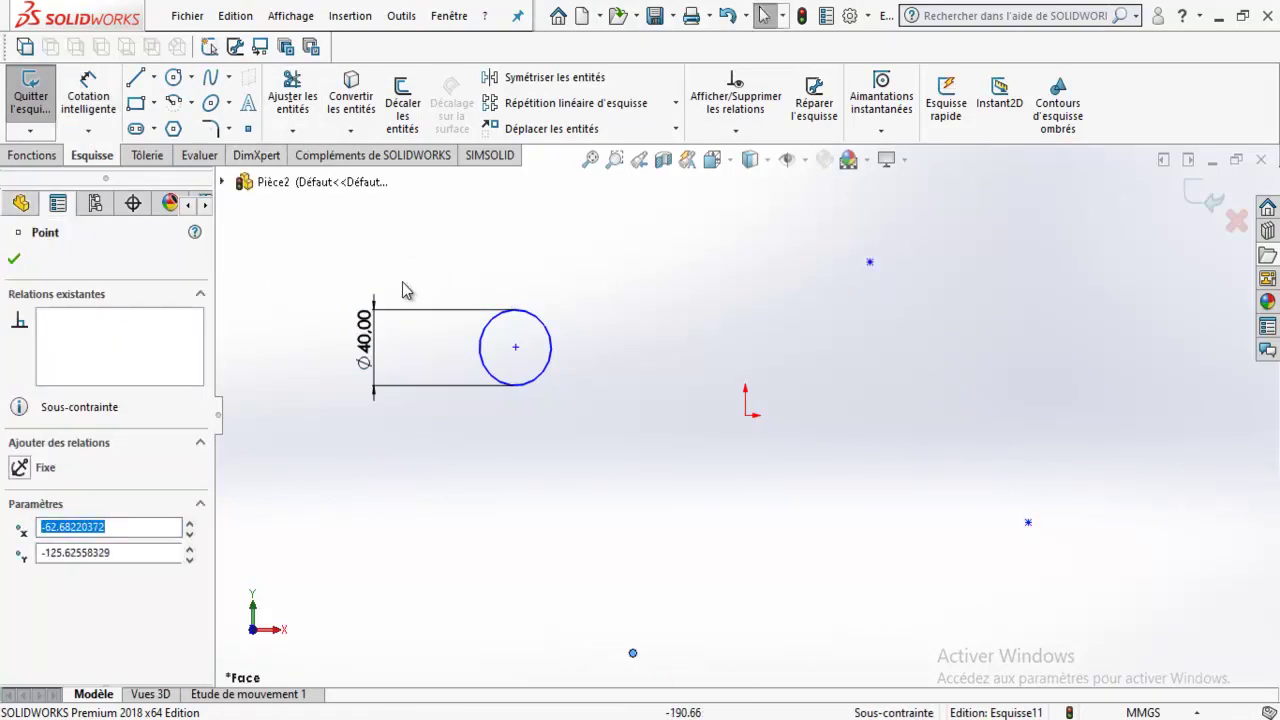
pyautogui.click(15, 254)
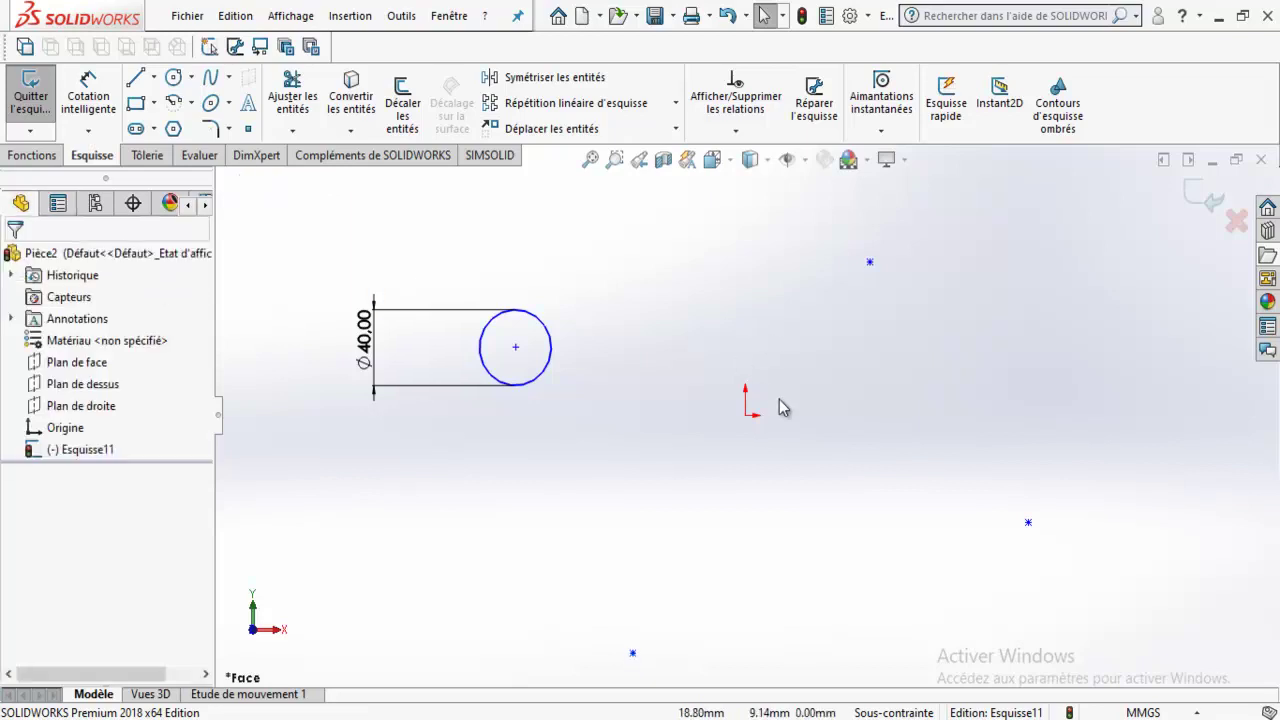
pyautogui.click(677, 104)
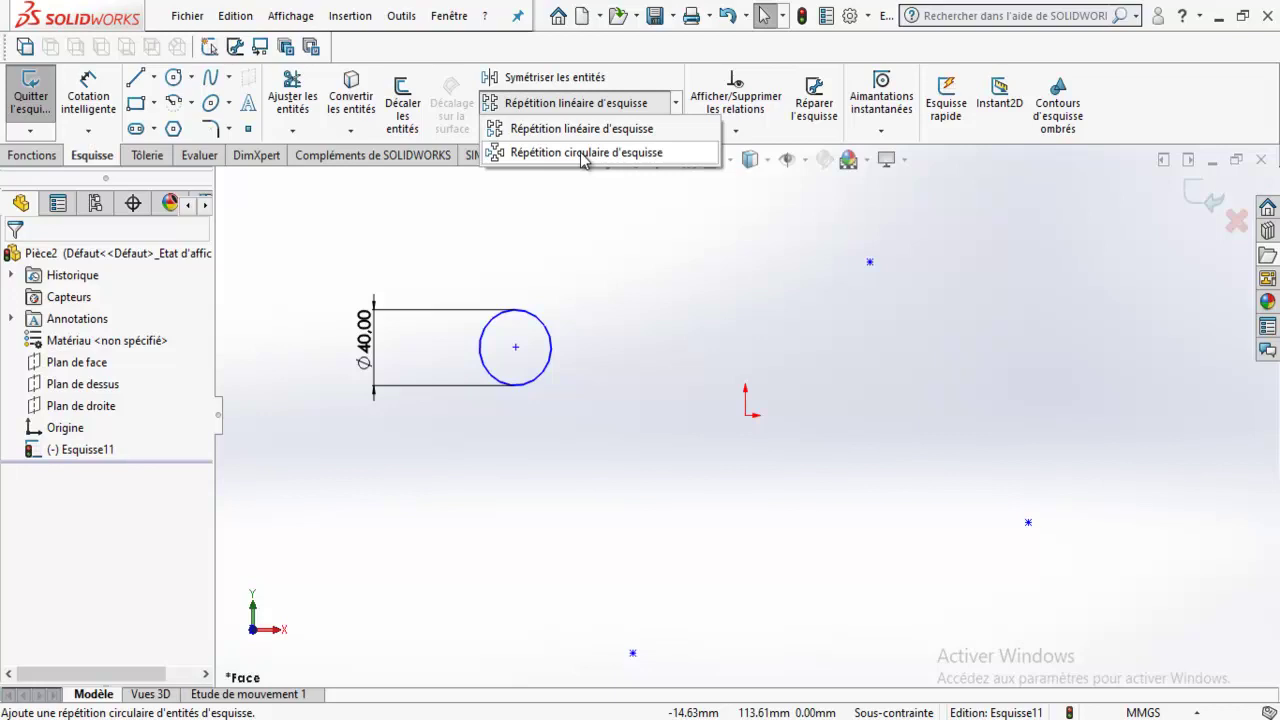
# Create a circular sketch pattern of the Ø40 circle with 14 instances over 360°.
pyautogui.click(585, 153)
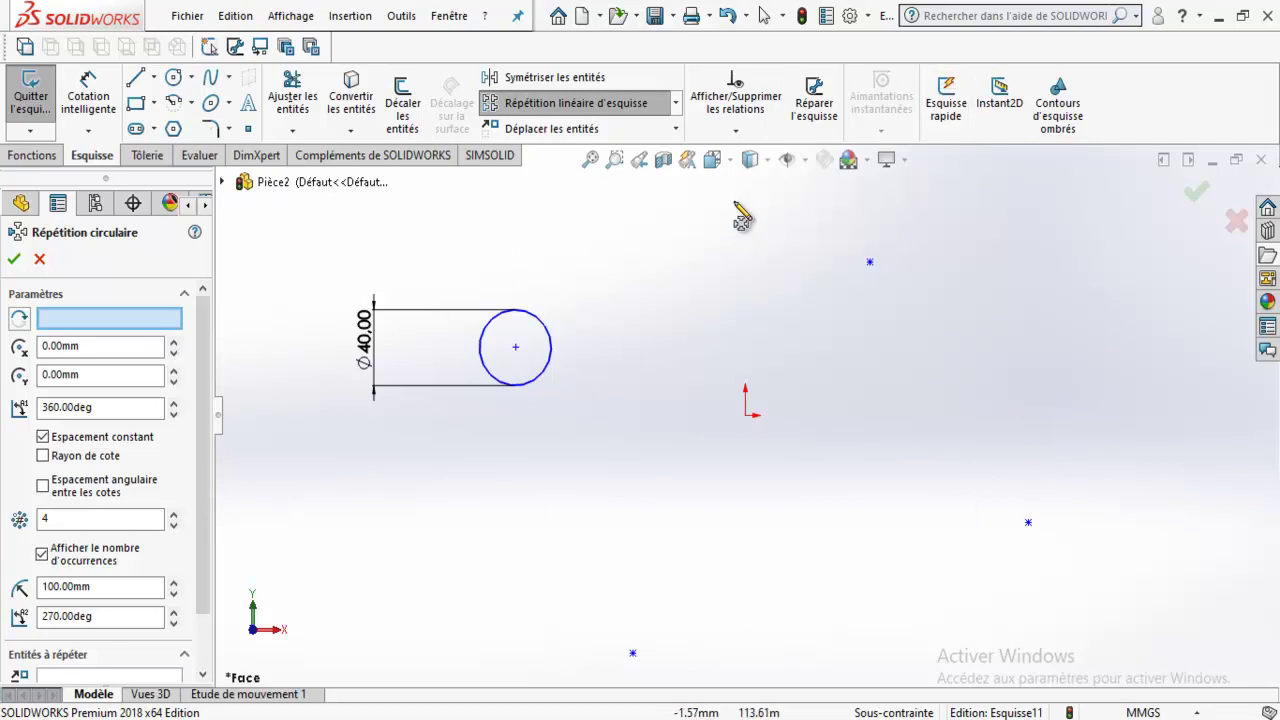
pyautogui.click(548, 335)
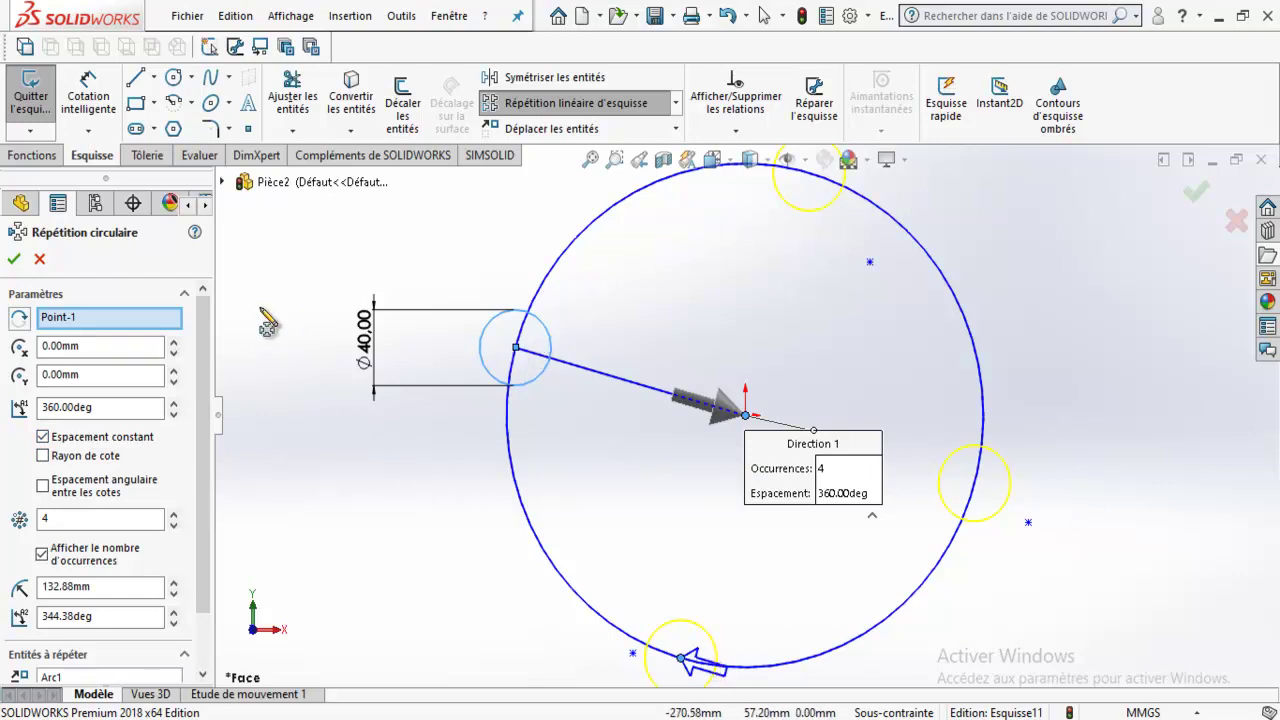
pyautogui.moveTo(106, 403); pyautogui.dragTo(3, 400)
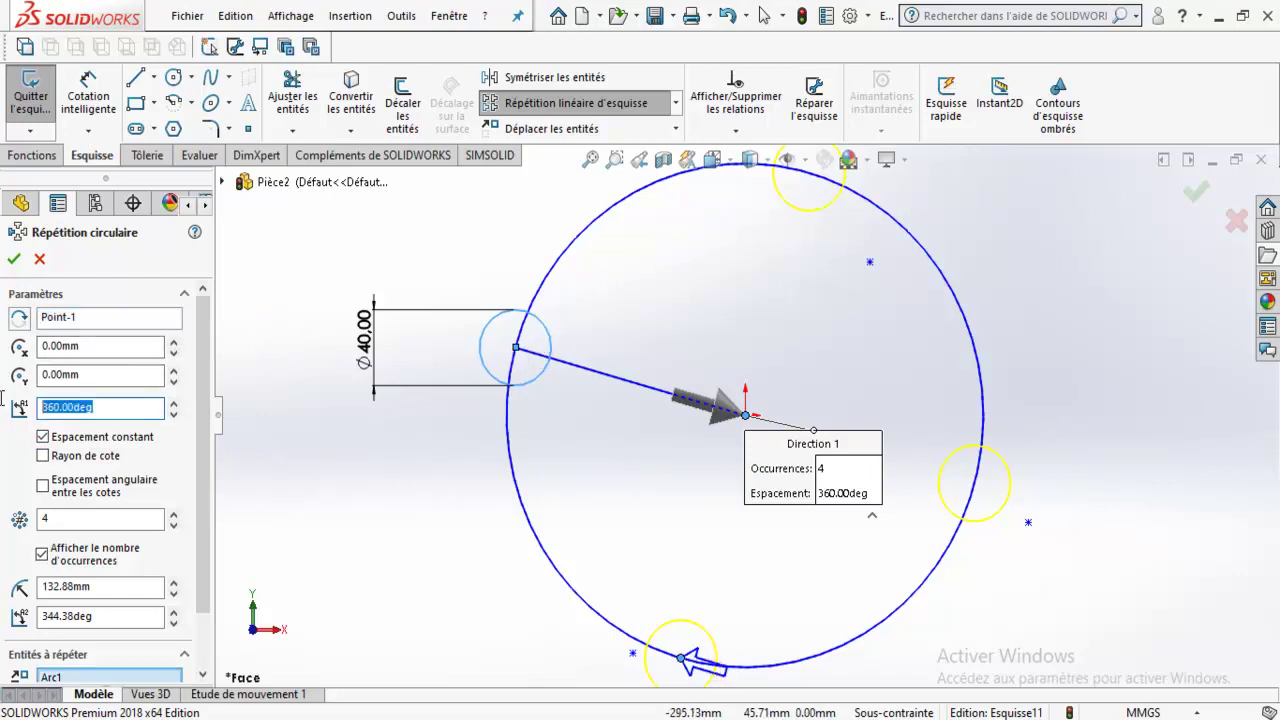
pyautogui.click(176, 516)
pyautogui.click(176, 516)
pyautogui.click(176, 516)
pyautogui.click(176, 516)
pyautogui.click(176, 516)
pyautogui.click(176, 516)
pyautogui.click(176, 516)
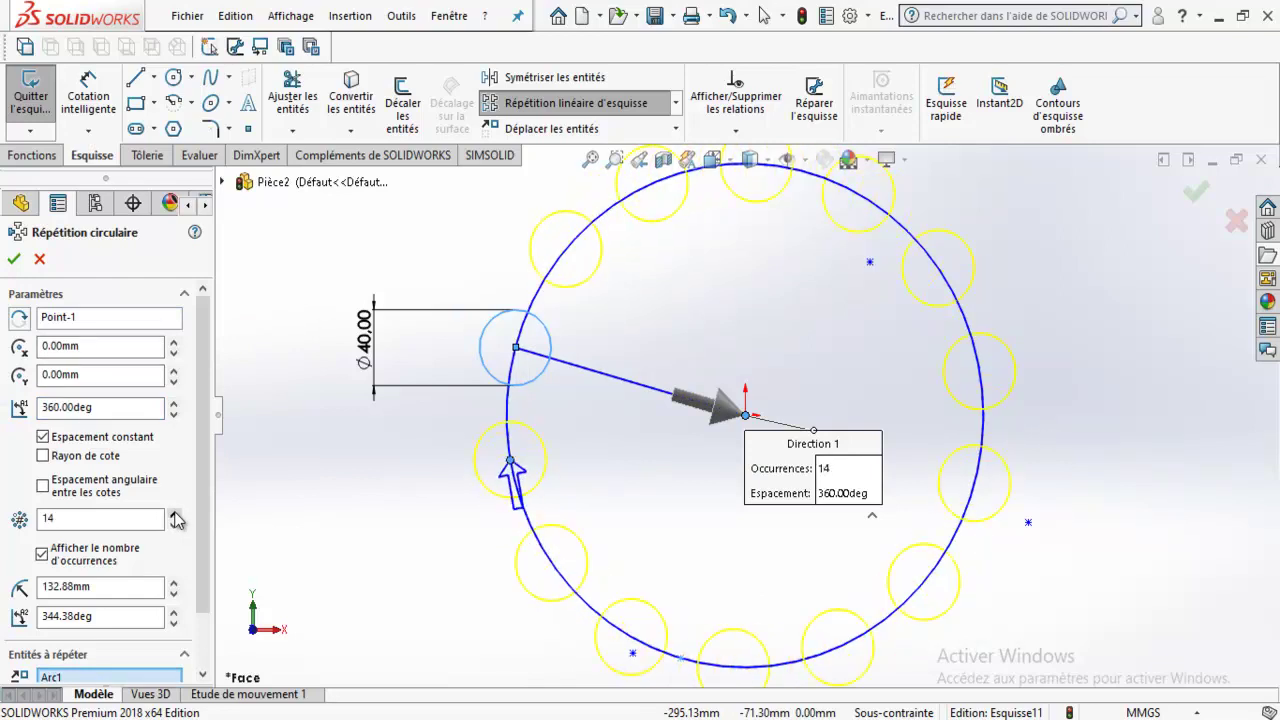
pyautogui.click(14, 259)
pyautogui.scroll(3, 745, 405)
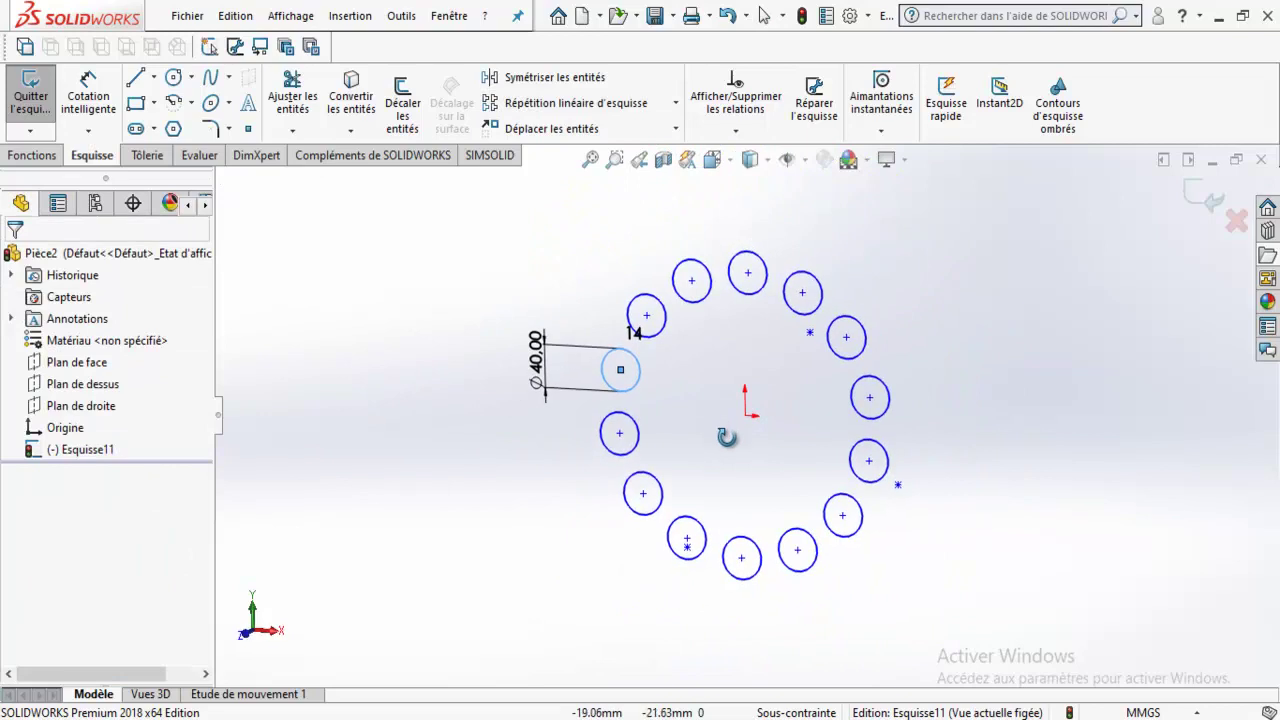
# Switch to the front view, exit the sketch and reopen Esquisse11 for editing.
pyautogui.click(737, 166)
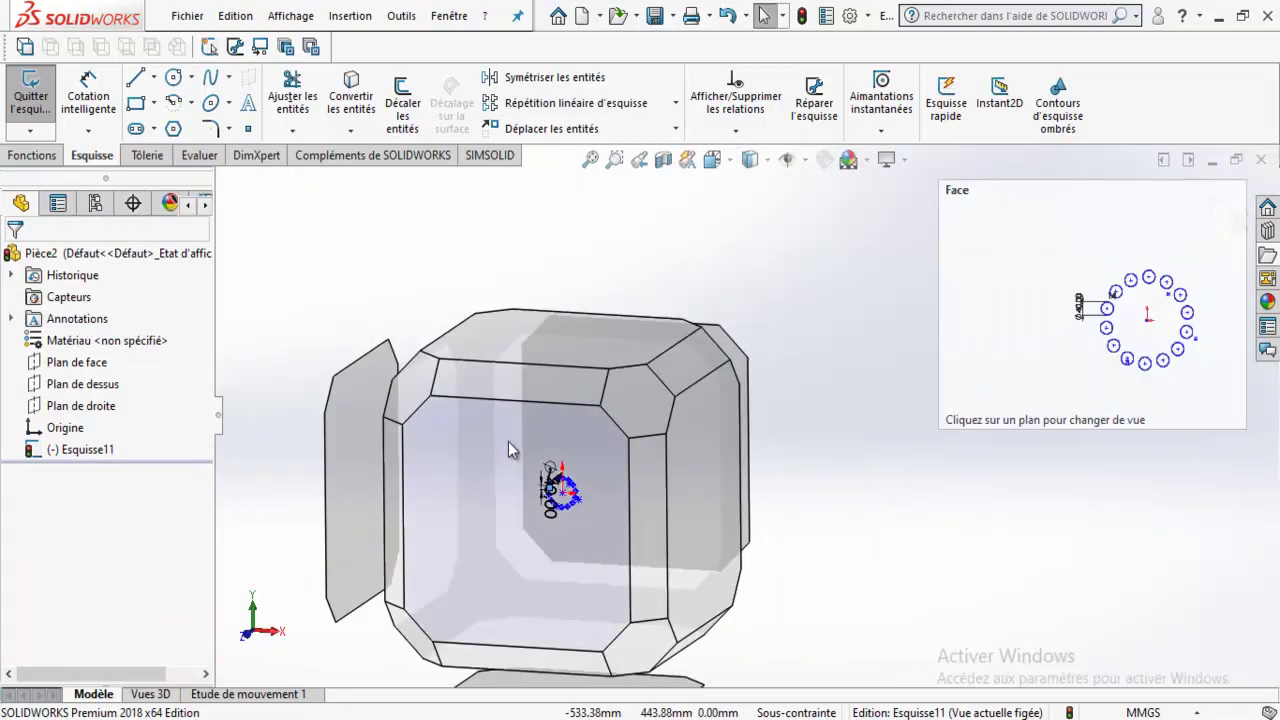
pyautogui.click(508, 441)
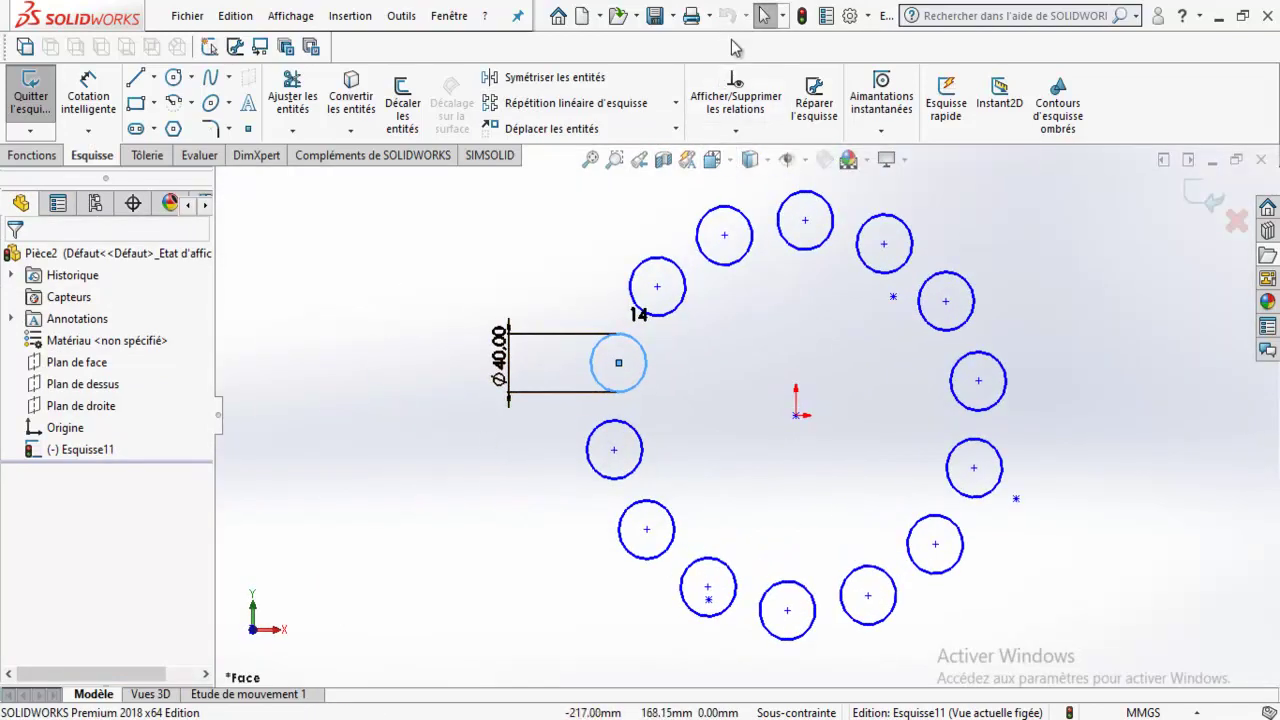
pyautogui.press('Escape')
pyautogui.click(1210, 203)
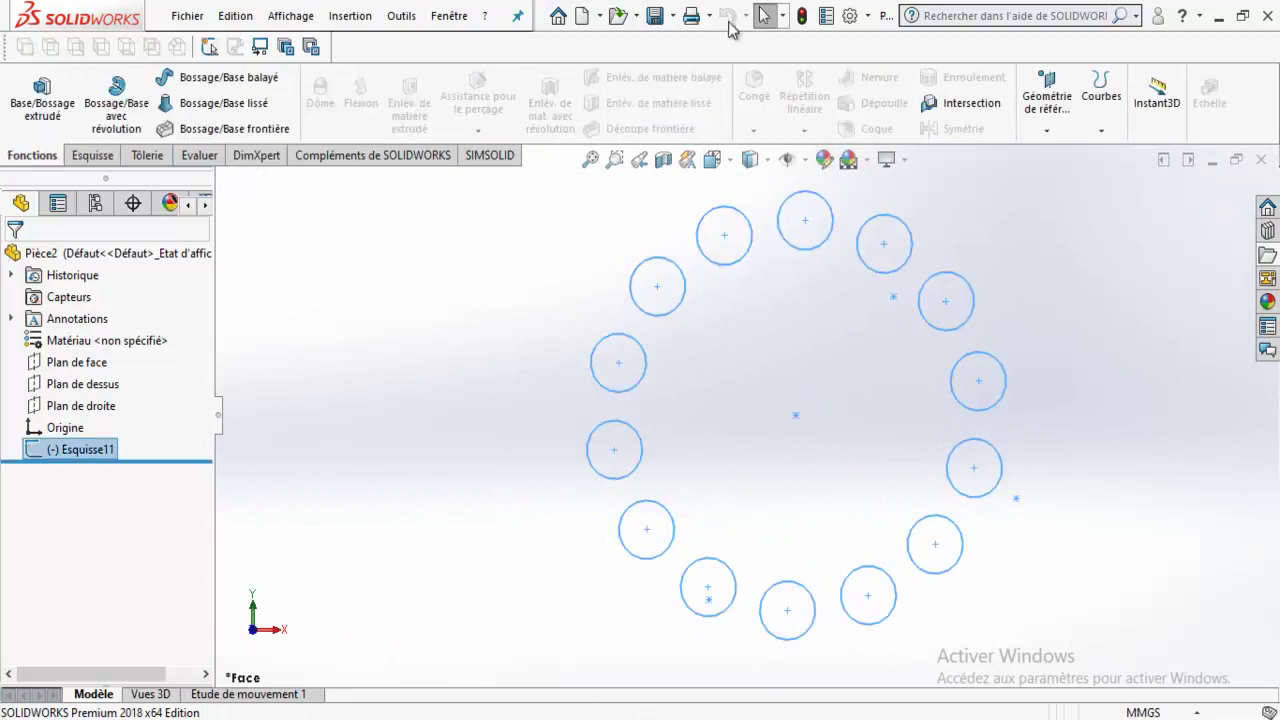
pyautogui.press('Escape')
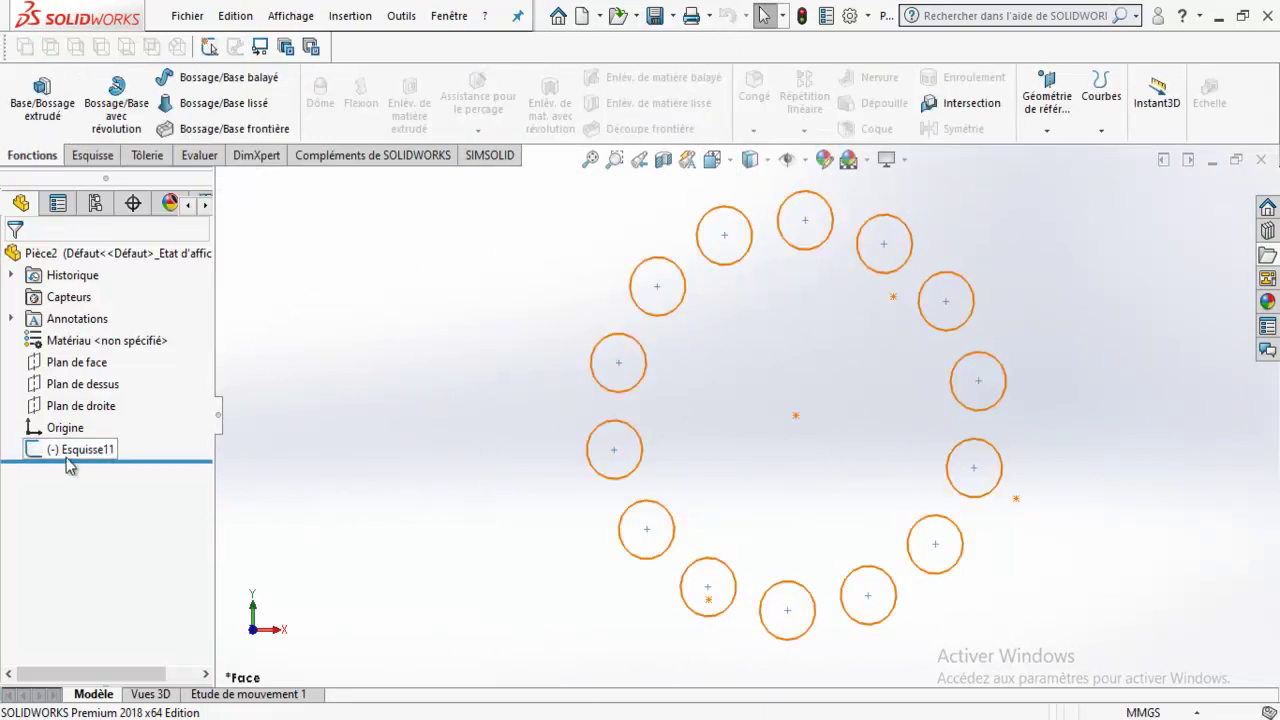
pyautogui.click(70, 452)
pyautogui.click(110, 388)
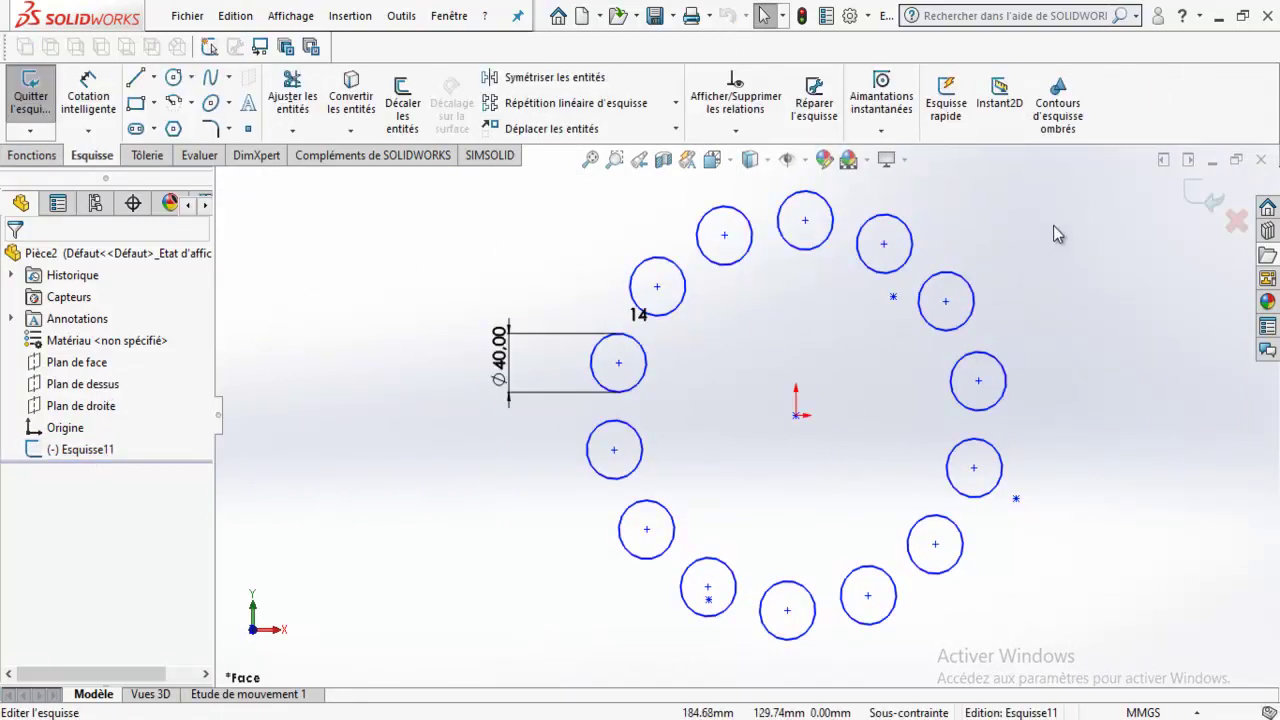
# Delete the patterned circle copies on the right side and across the top.
pyautogui.moveTo(1053, 227); pyautogui.dragTo(806, 648)
pyautogui.press('Delete')
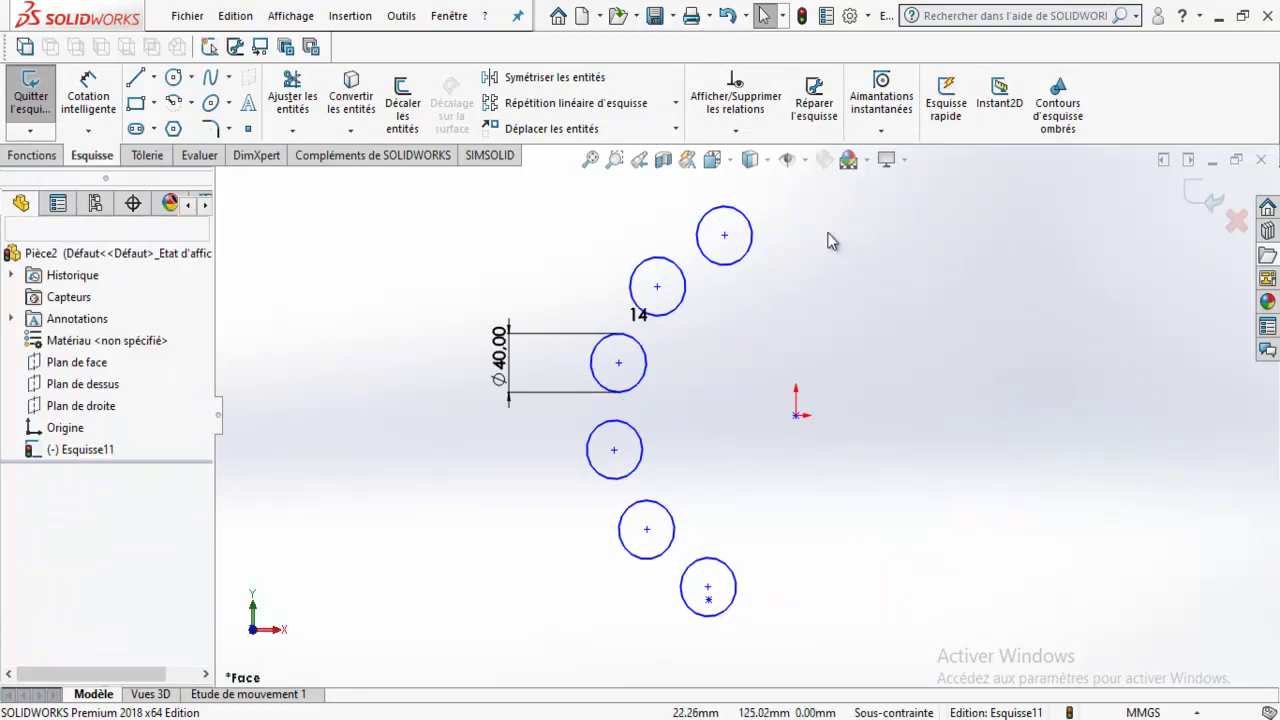
pyautogui.moveTo(828, 240); pyautogui.dragTo(696, 318)
pyautogui.hotkey('ctrl', 'z')
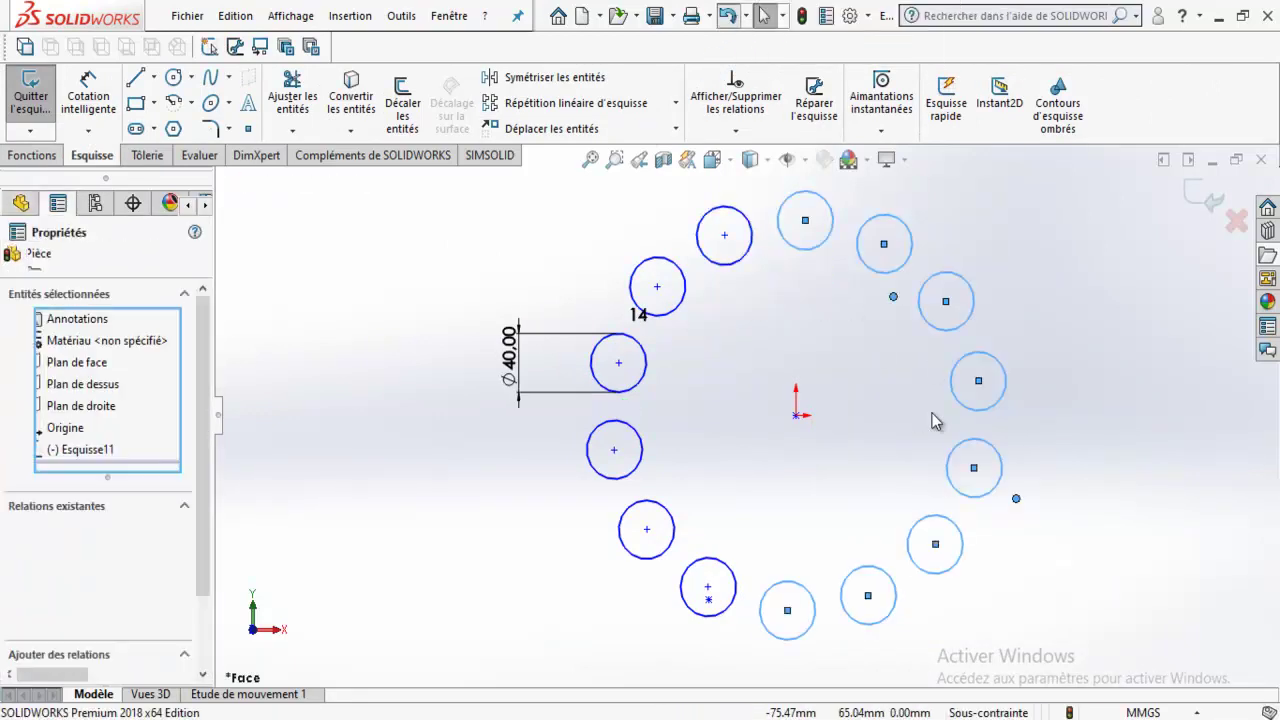
pyautogui.click(975, 425)
pyautogui.moveTo(1000, 260); pyautogui.dragTo(925, 415)
pyautogui.press('Delete')
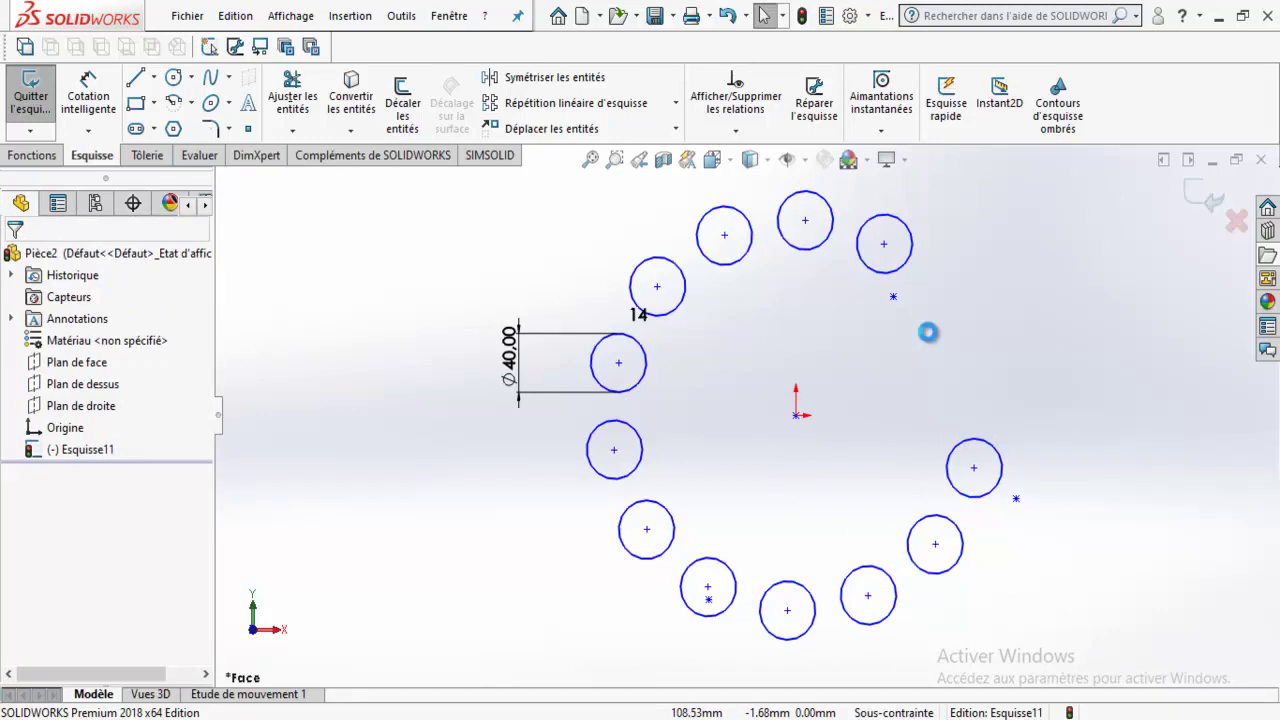
pyautogui.moveTo(940, 192); pyautogui.dragTo(686, 272)
pyautogui.press('Delete')
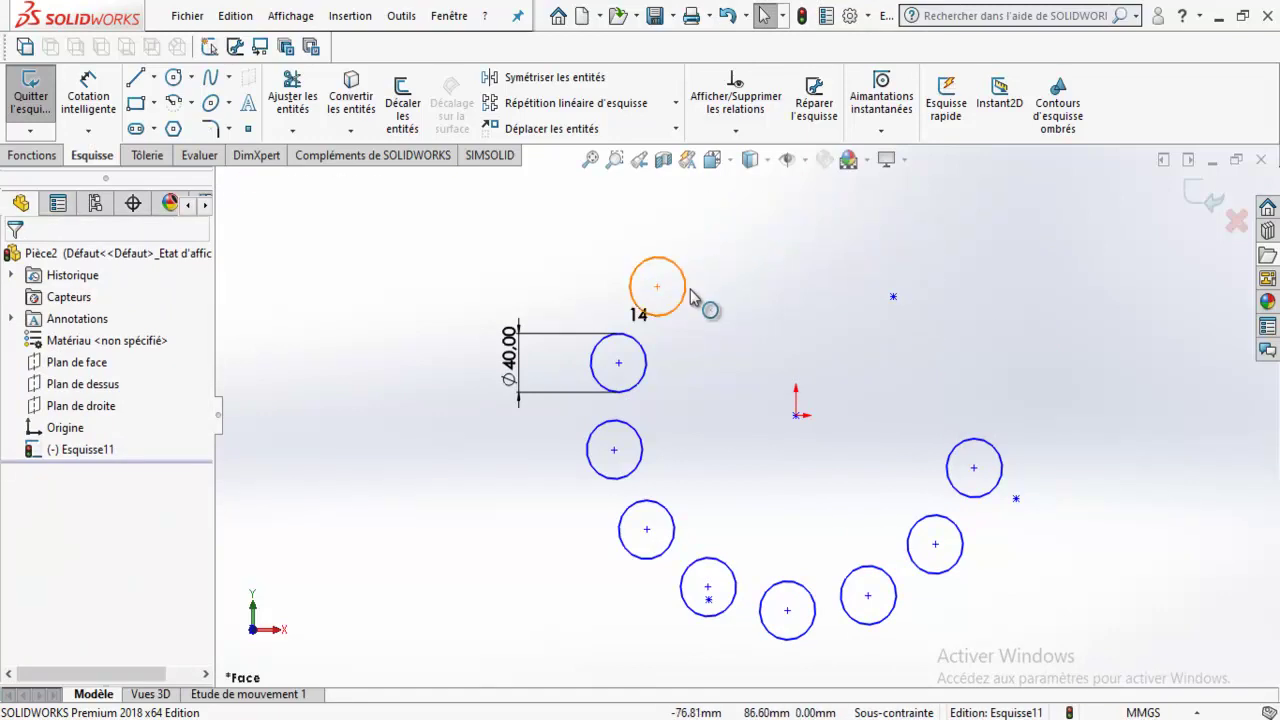
pyautogui.click(686, 290)
pyautogui.press('Delete')
# Delete the remaining lower-left and lower-right copies, leaving only the original Ø40 circle.
pyautogui.moveTo(537, 434); pyautogui.dragTo(694, 570)
pyautogui.press('Delete')
pyautogui.click(722, 600)
pyautogui.press('Delete')
pyautogui.click(627, 474)
pyautogui.press('Delete')
pyautogui.click(933, 518)
pyautogui.press('Delete')
pyautogui.click(843, 605)
pyautogui.press('Delete')
pyautogui.click(801, 605)
pyautogui.press('Delete')
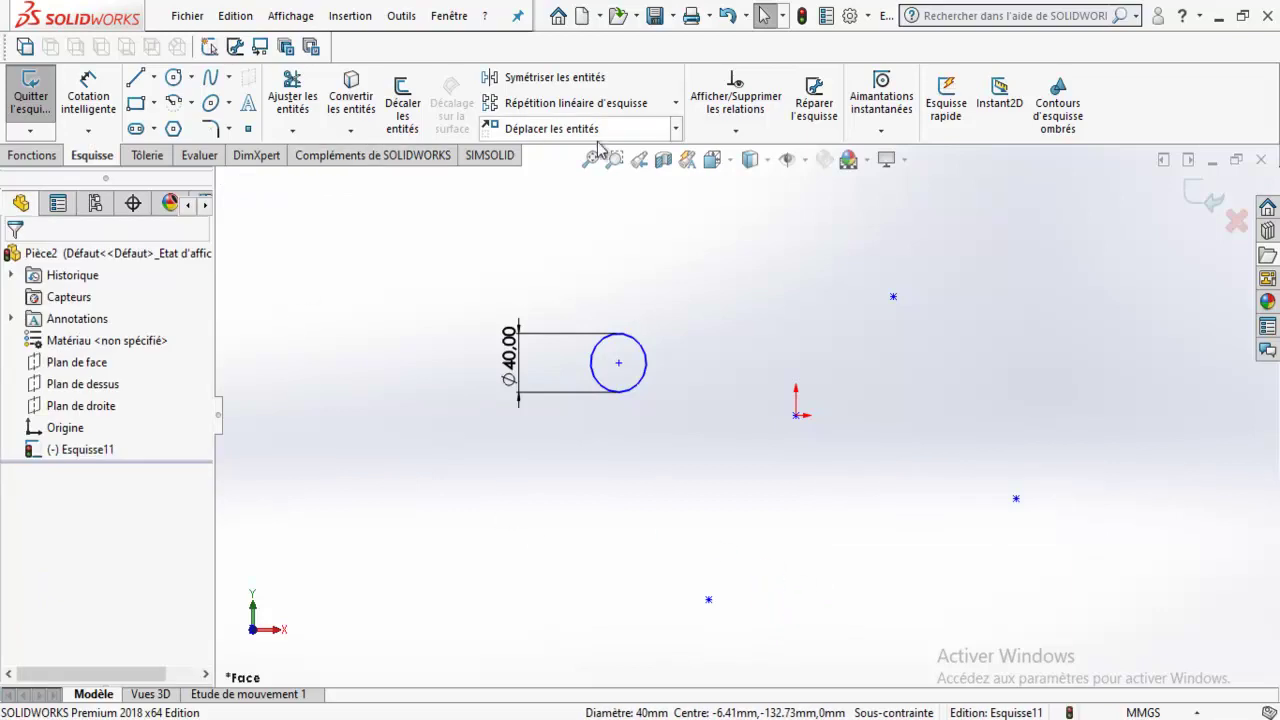
pyautogui.click(676, 103)
# Start a circular pattern of the Ø40 circle with 11 copies over 360°.
pyautogui.click(586, 153)
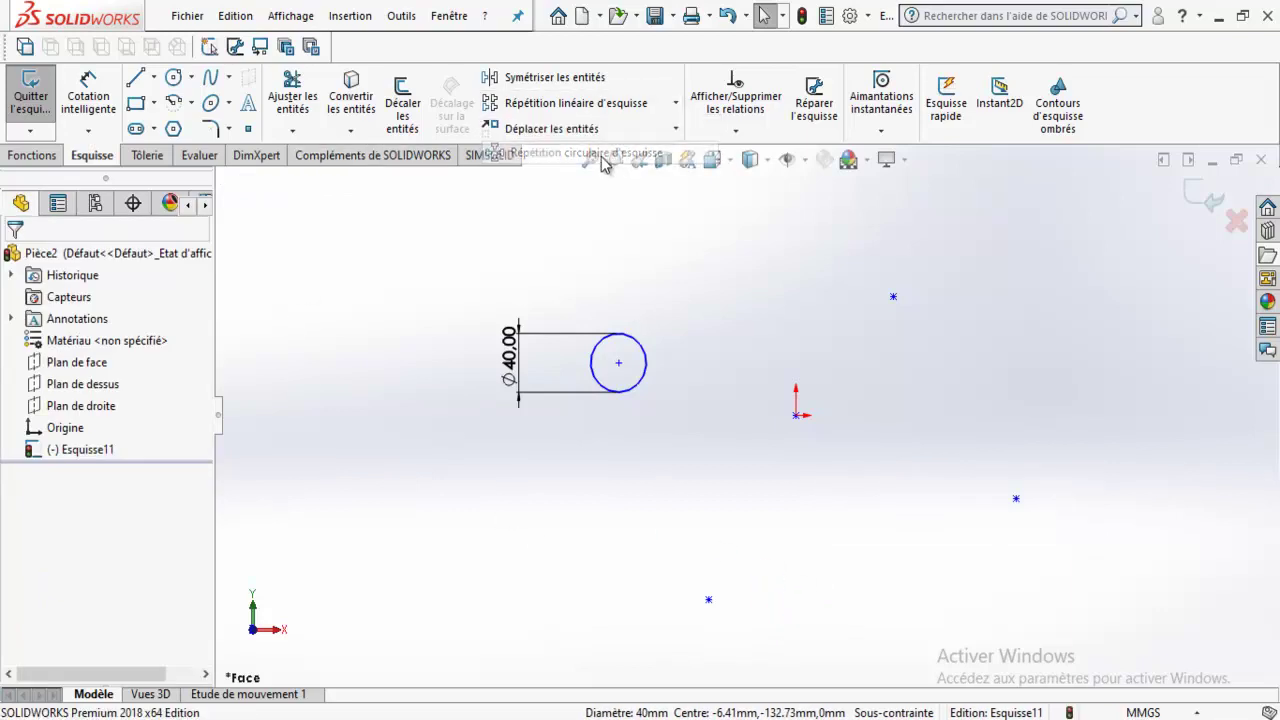
pyautogui.click(592, 362)
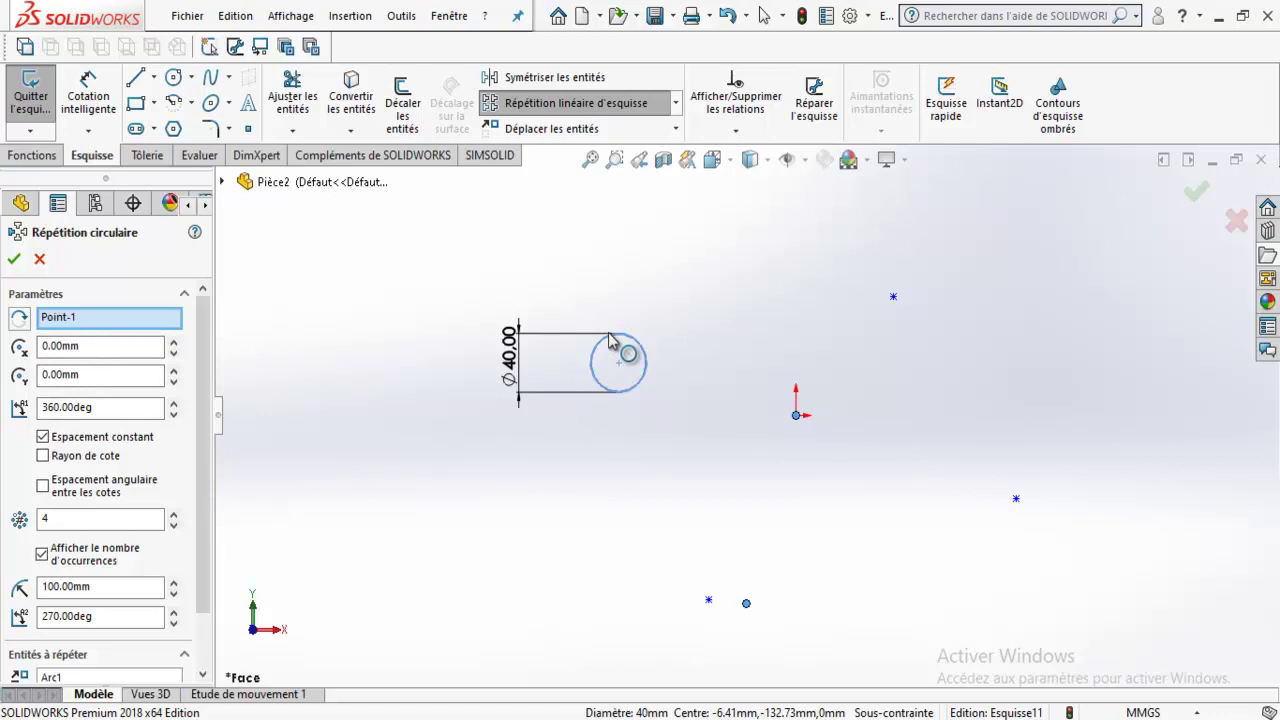
pyautogui.click(99, 406)
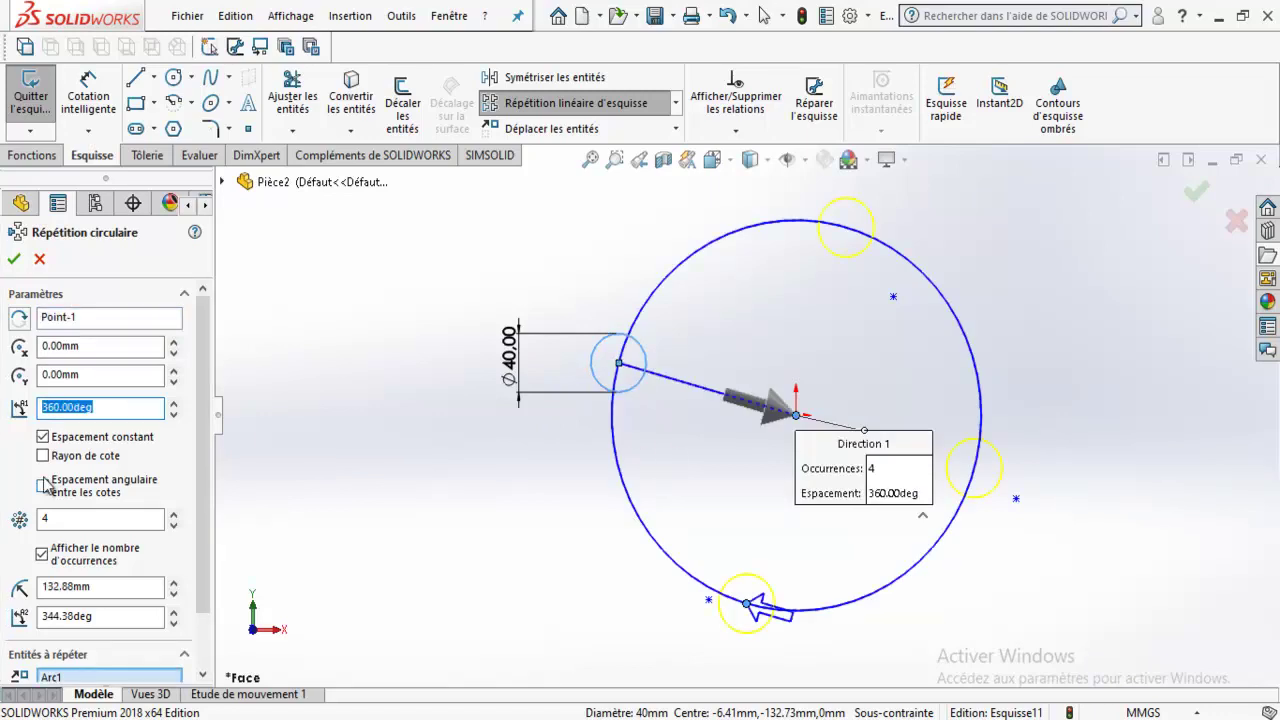
pyautogui.write('180')
pyautogui.press('Return')
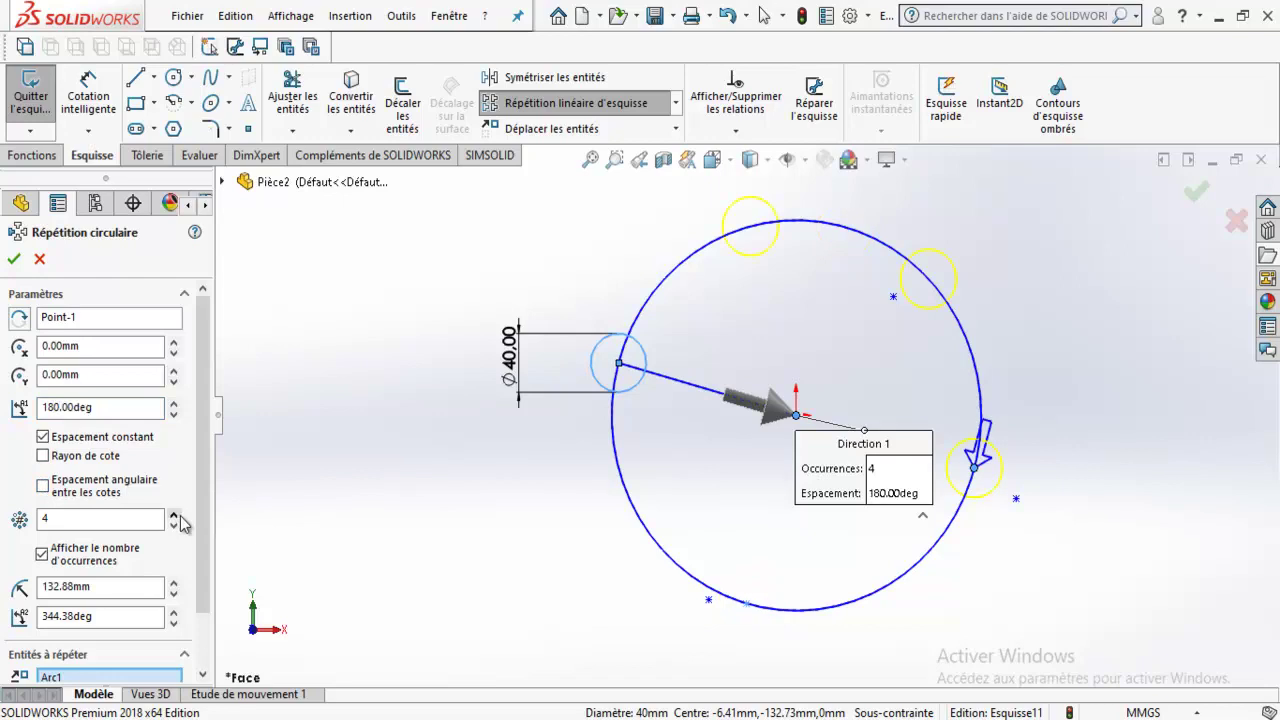
pyautogui.click(173, 516)
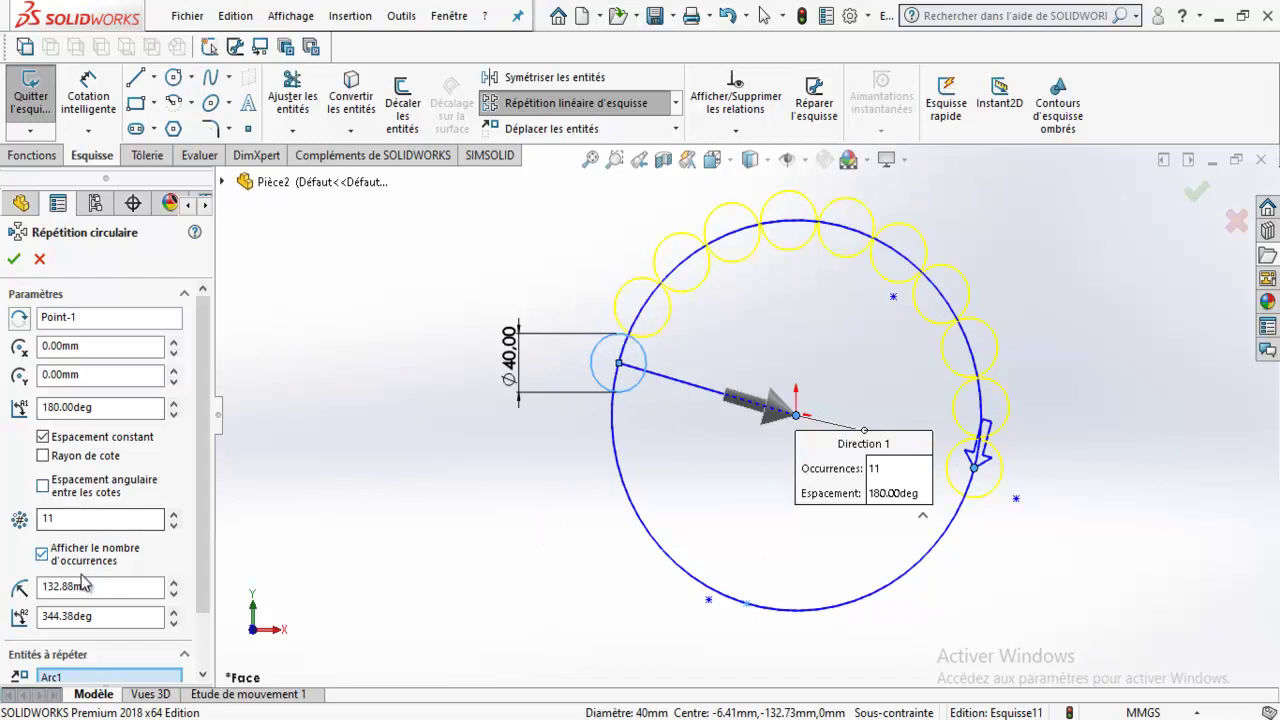
pyautogui.click(20, 318)
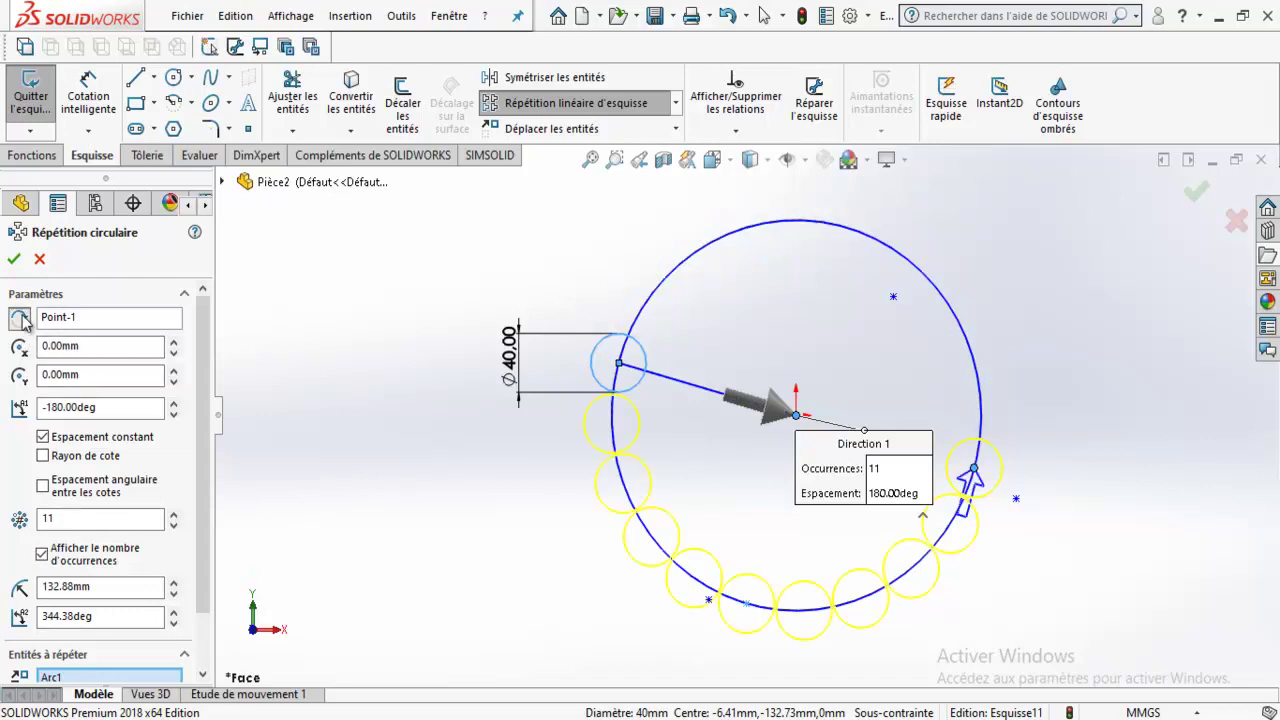
pyautogui.click(20, 318)
pyautogui.click(117, 410)
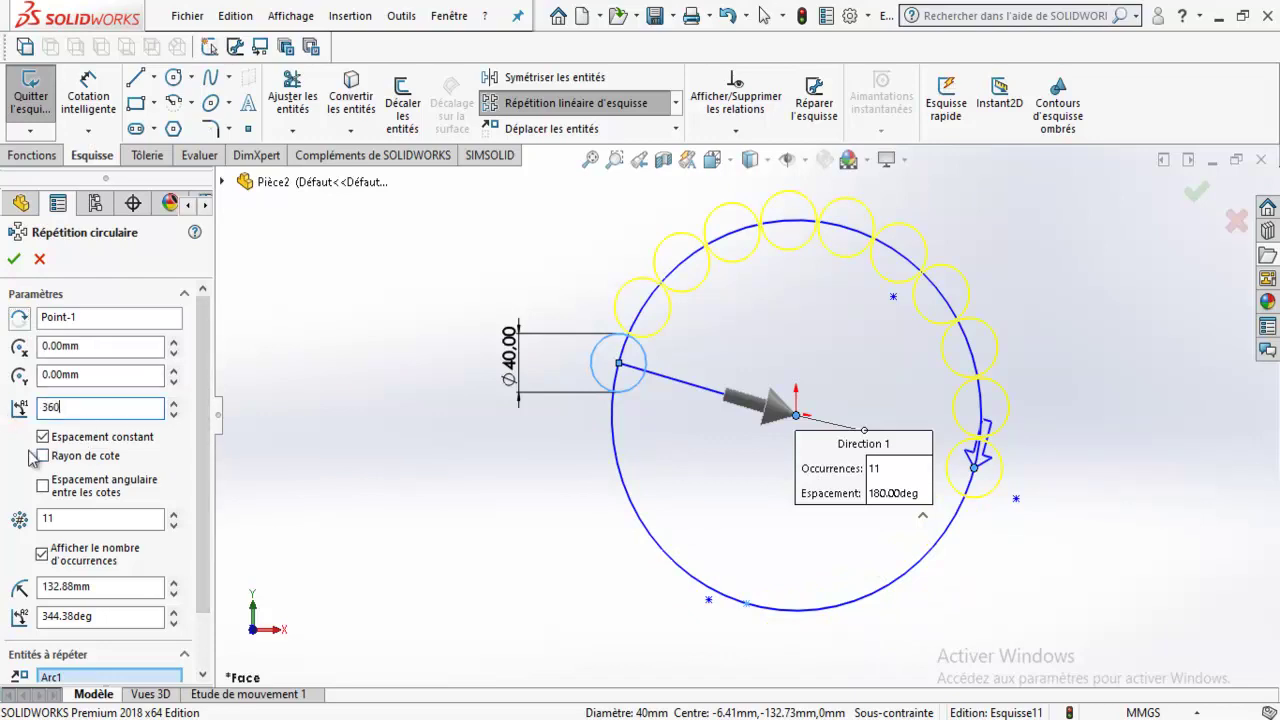
pyautogui.press('Return')
# Move the pattern centre to the upper-right sketch point Point3 and accept.
pyautogui.click(107, 349)
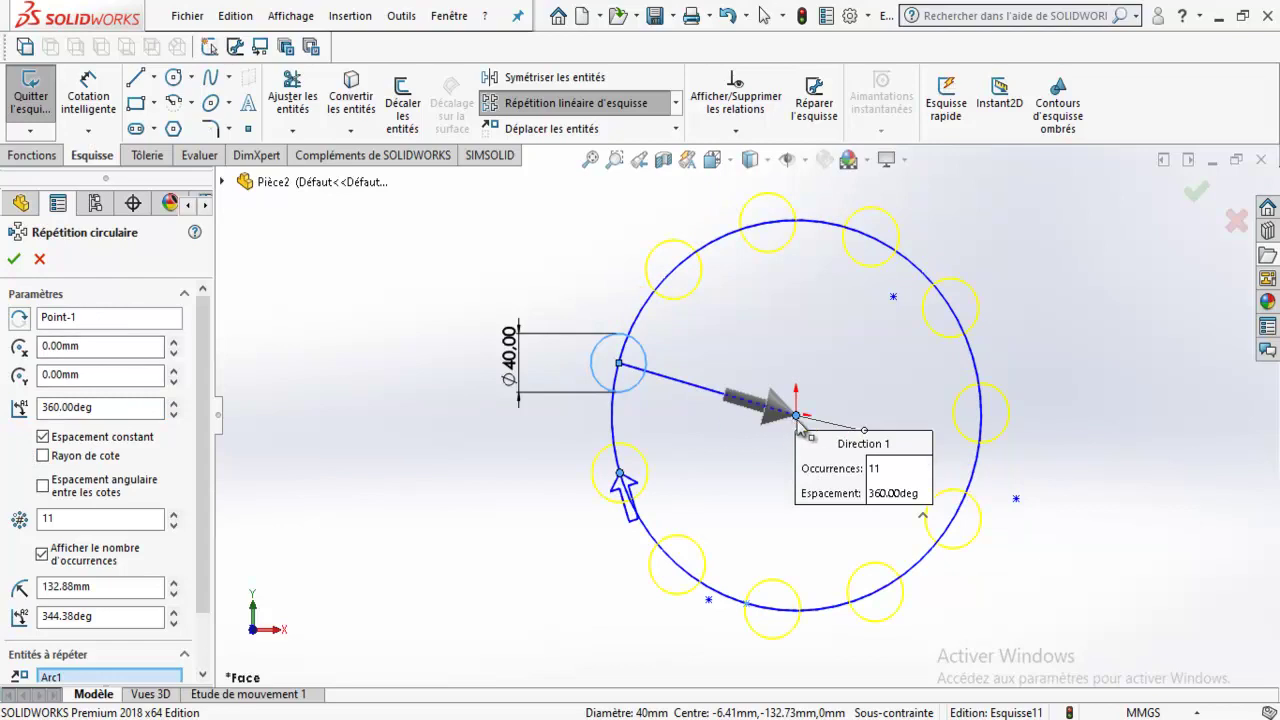
pyautogui.rightClick(96, 318)
pyautogui.click(105, 330)
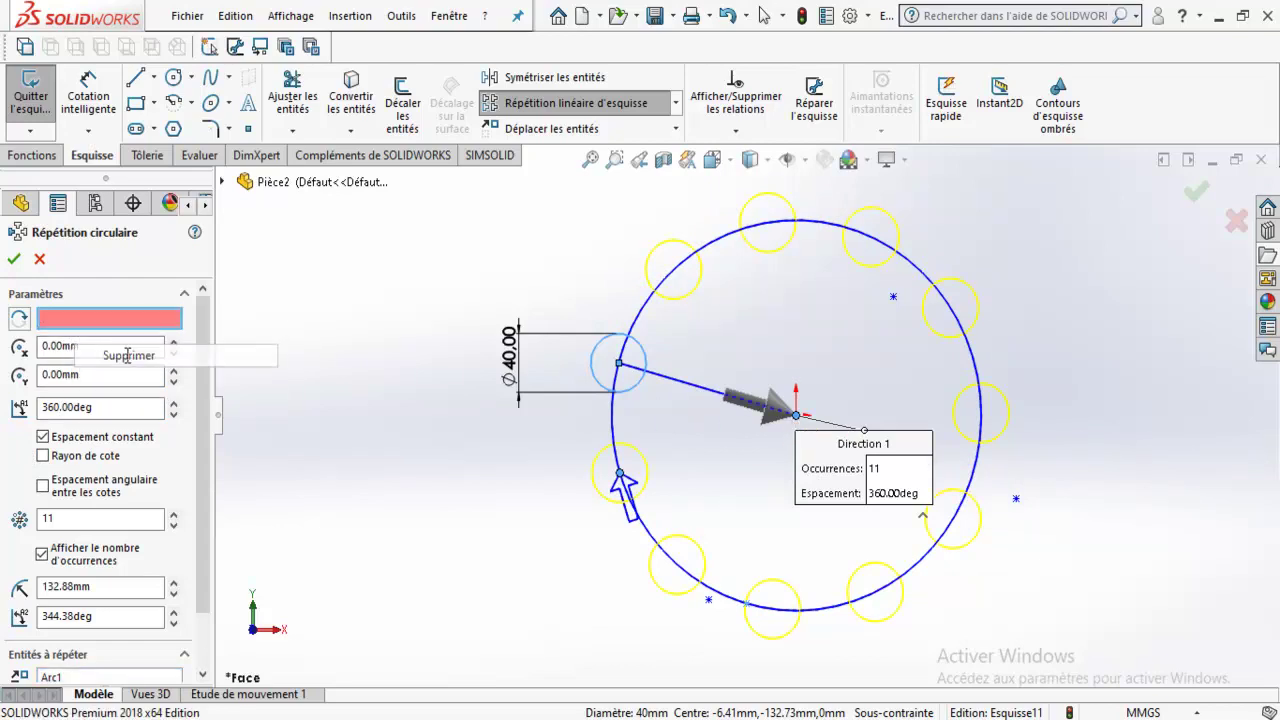
pyautogui.click(893, 298)
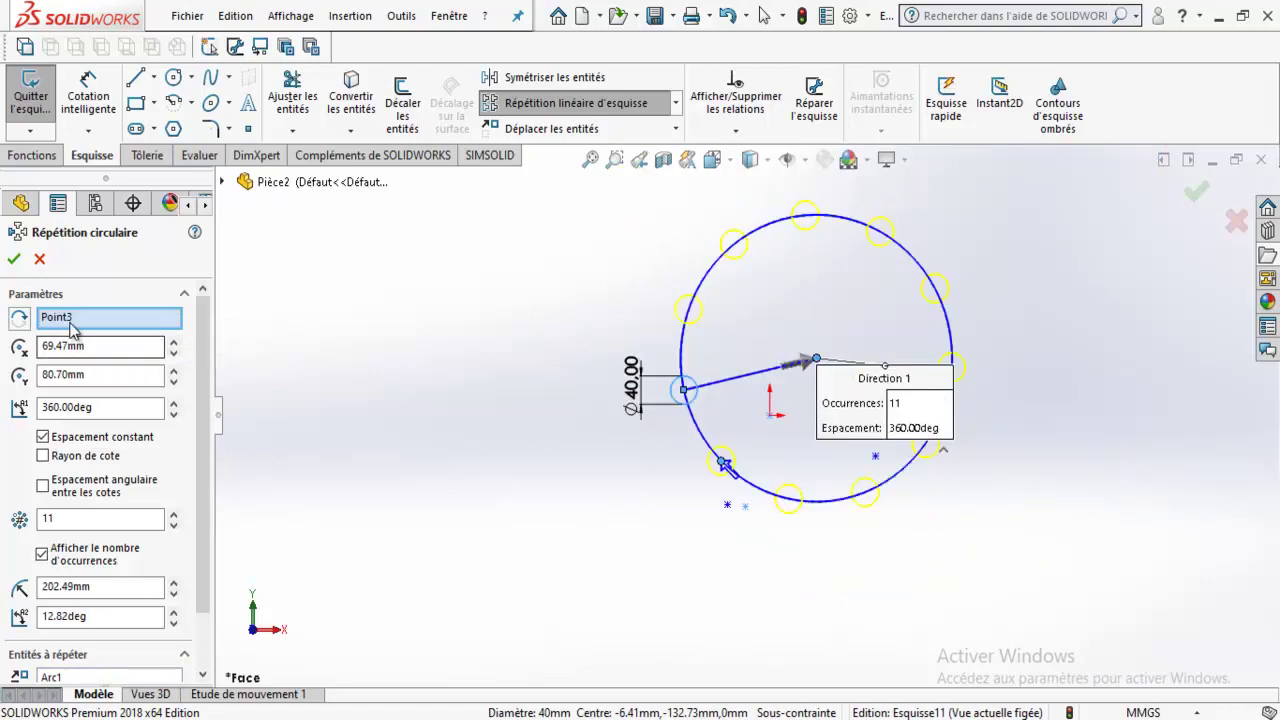
pyautogui.click(14, 259)
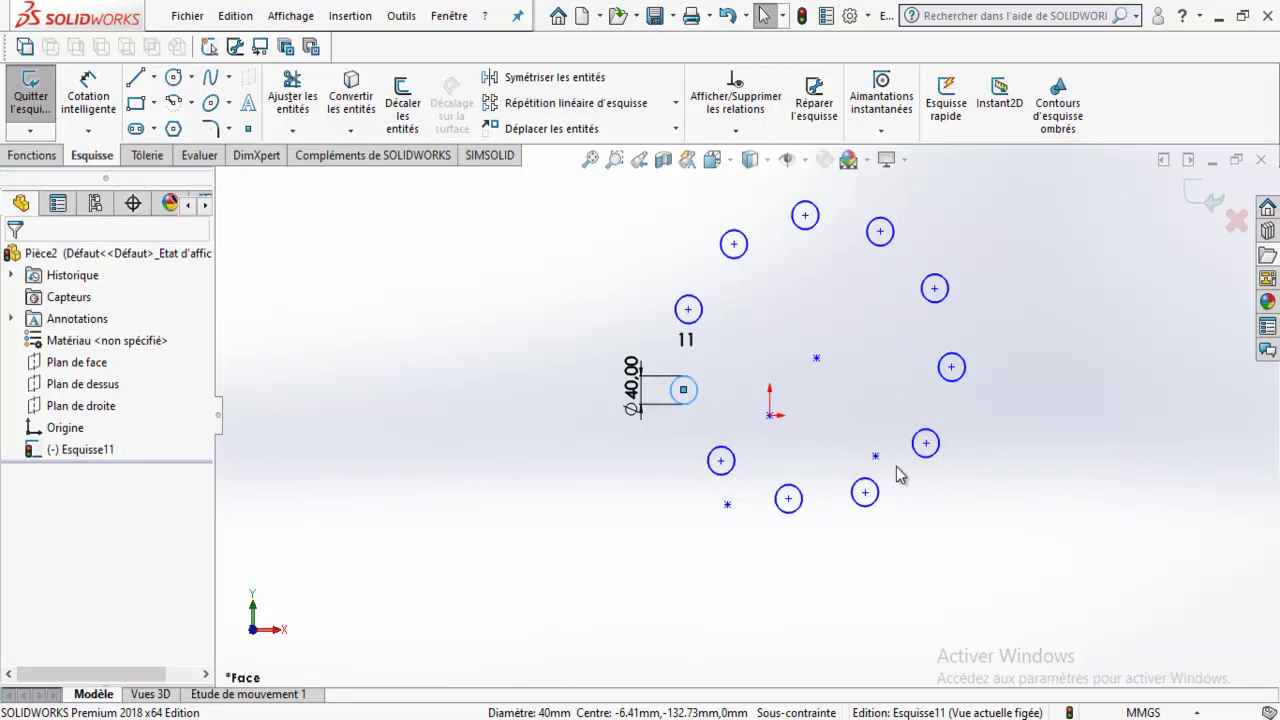
# Undo the 11-circle circular pattern around Point3.
pyautogui.click(769, 417)
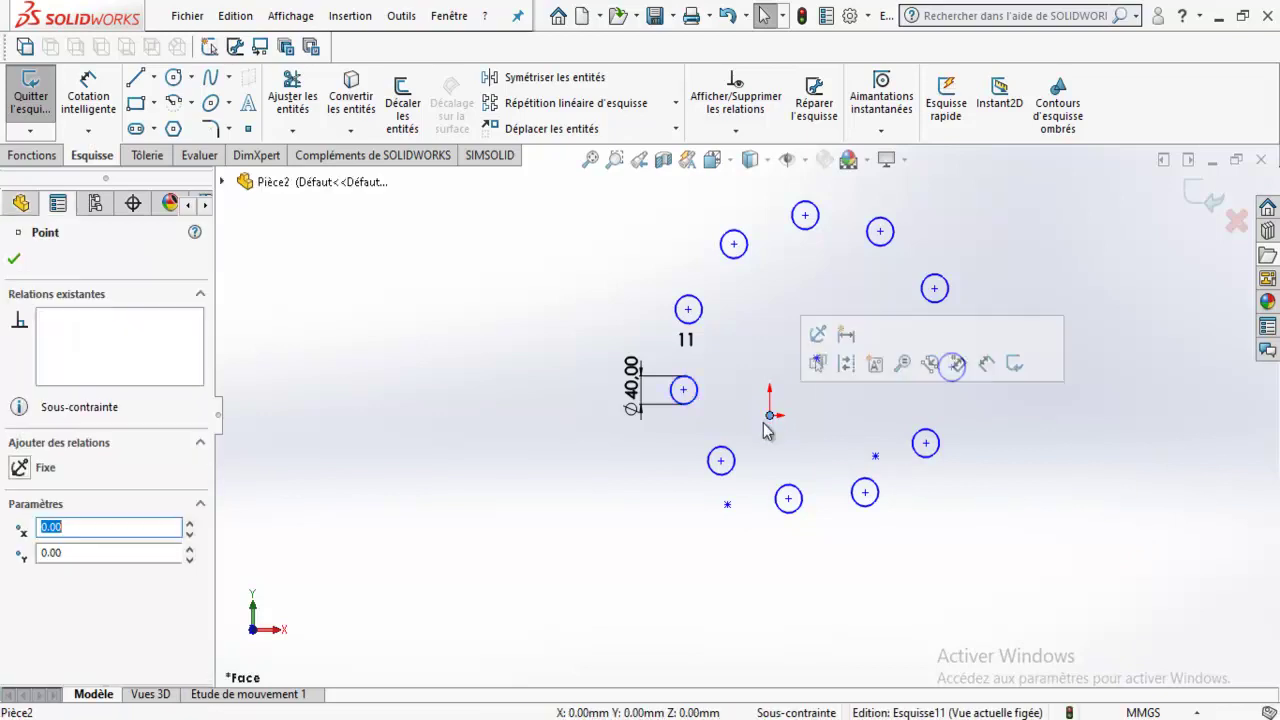
pyautogui.click(545, 318)
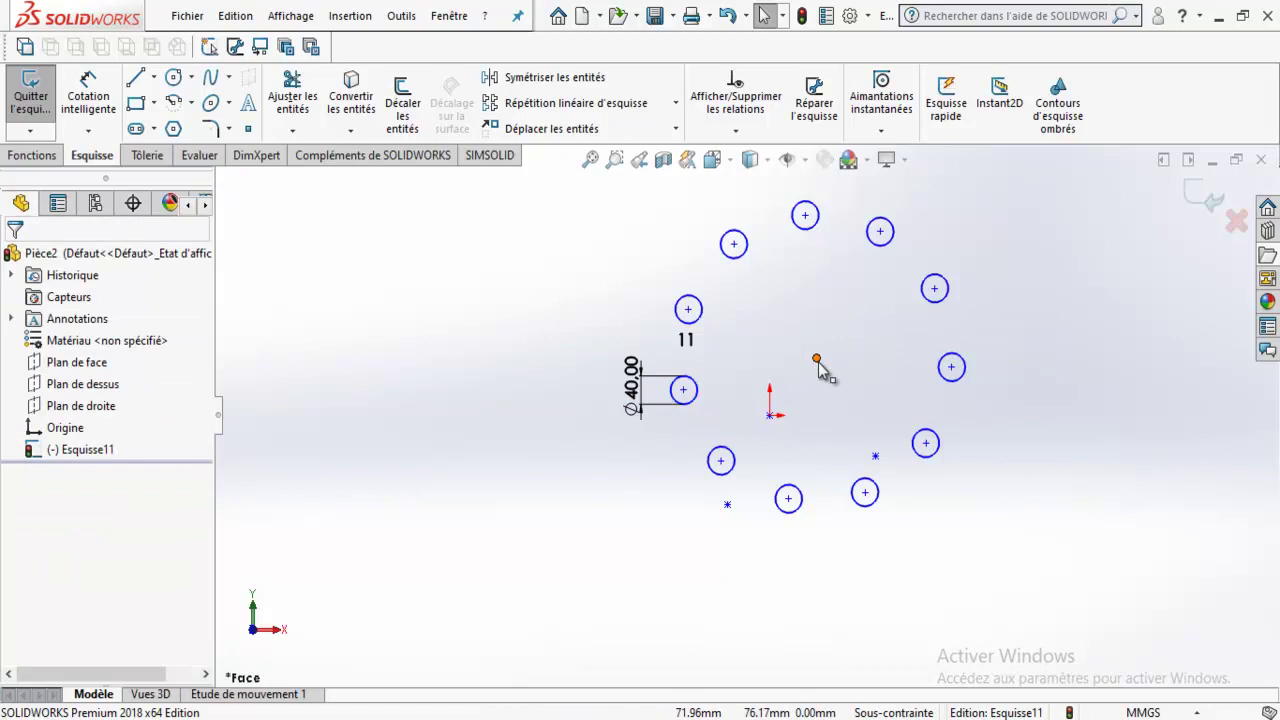
pyautogui.moveTo(828, 456); pyautogui.dragTo(832, 452)
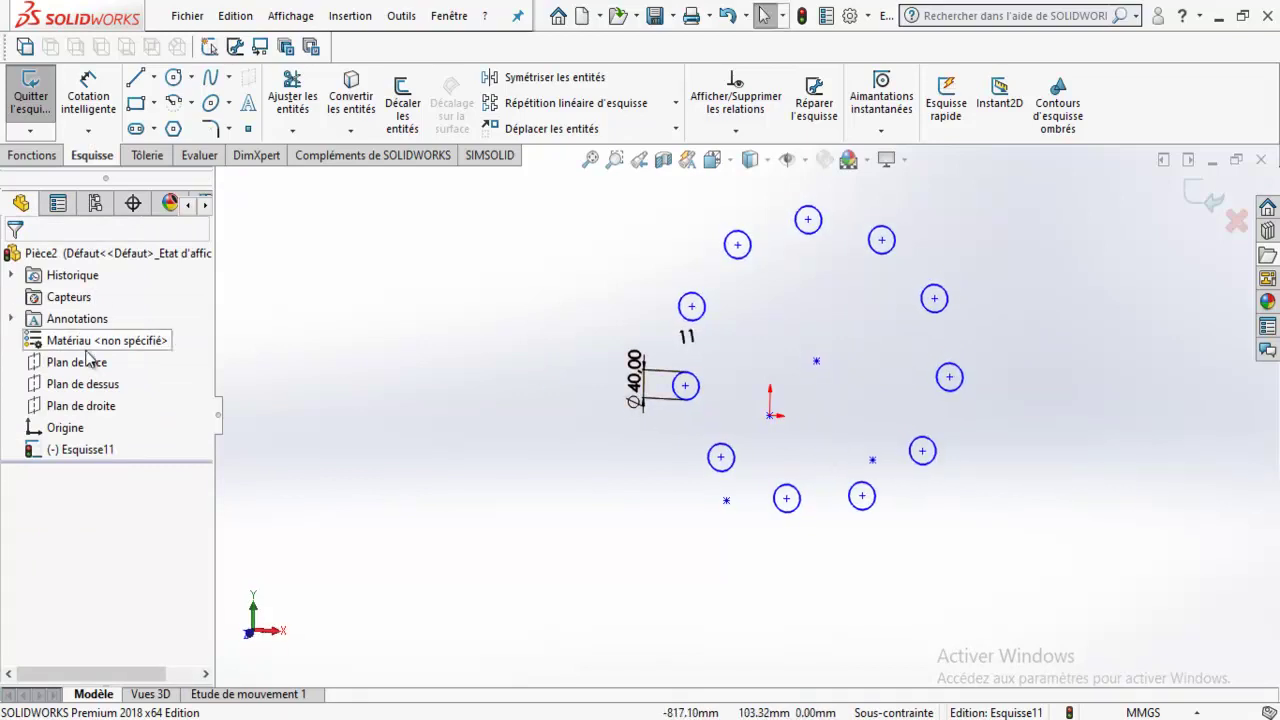
pyautogui.click(728, 15)
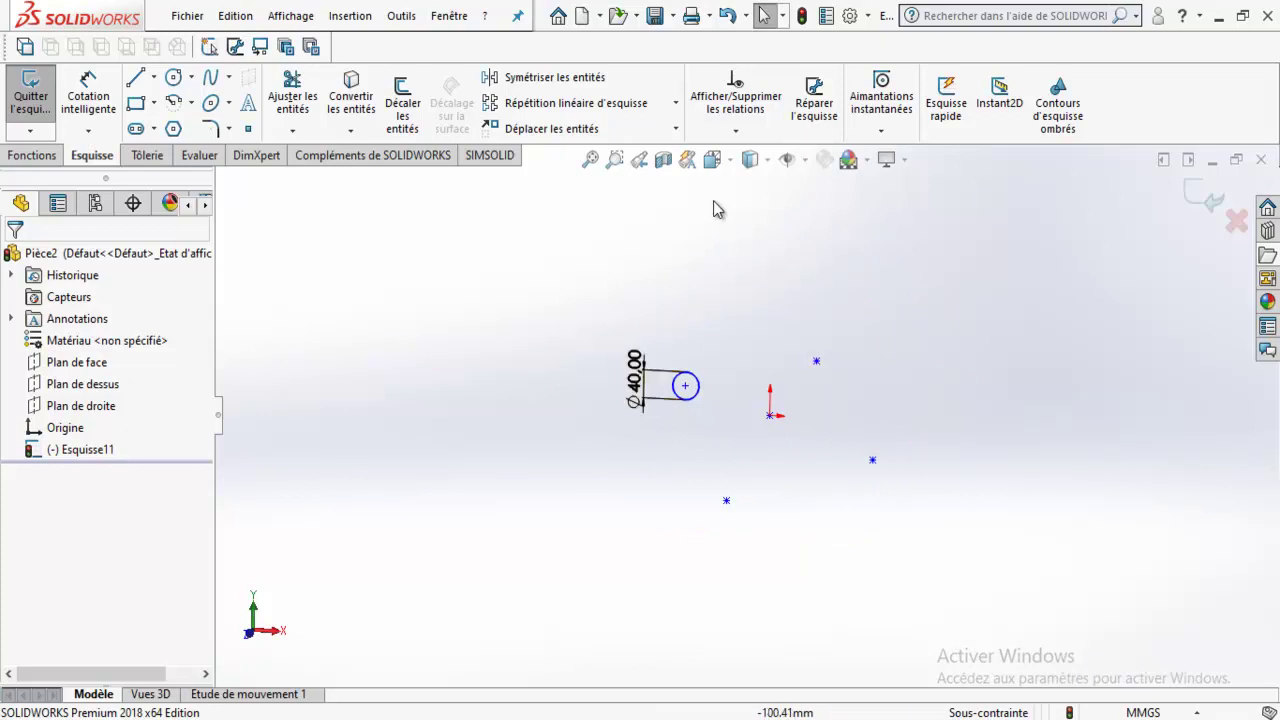
# In a normal view, delete the Ø40 circle, its dimension and the three sketch points.
pyautogui.click(750, 160)
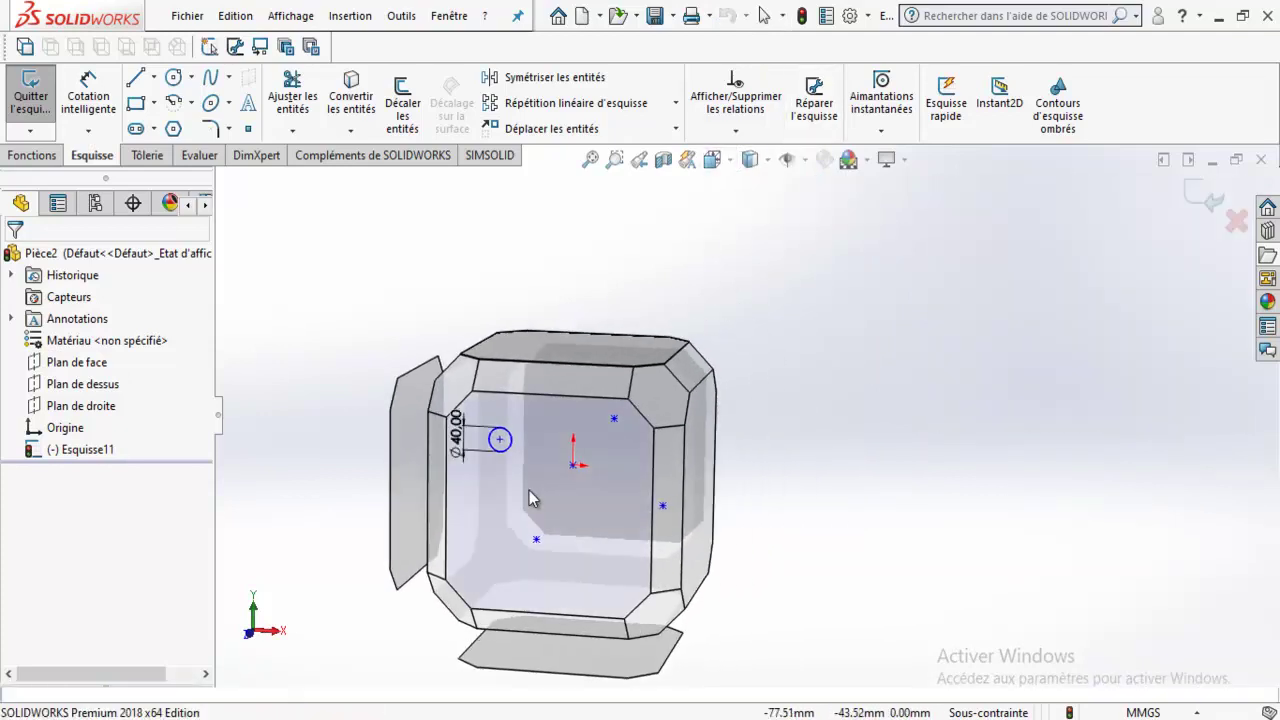
pyautogui.click(529, 490)
pyautogui.moveTo(447, 259); pyautogui.dragTo(1072, 690)
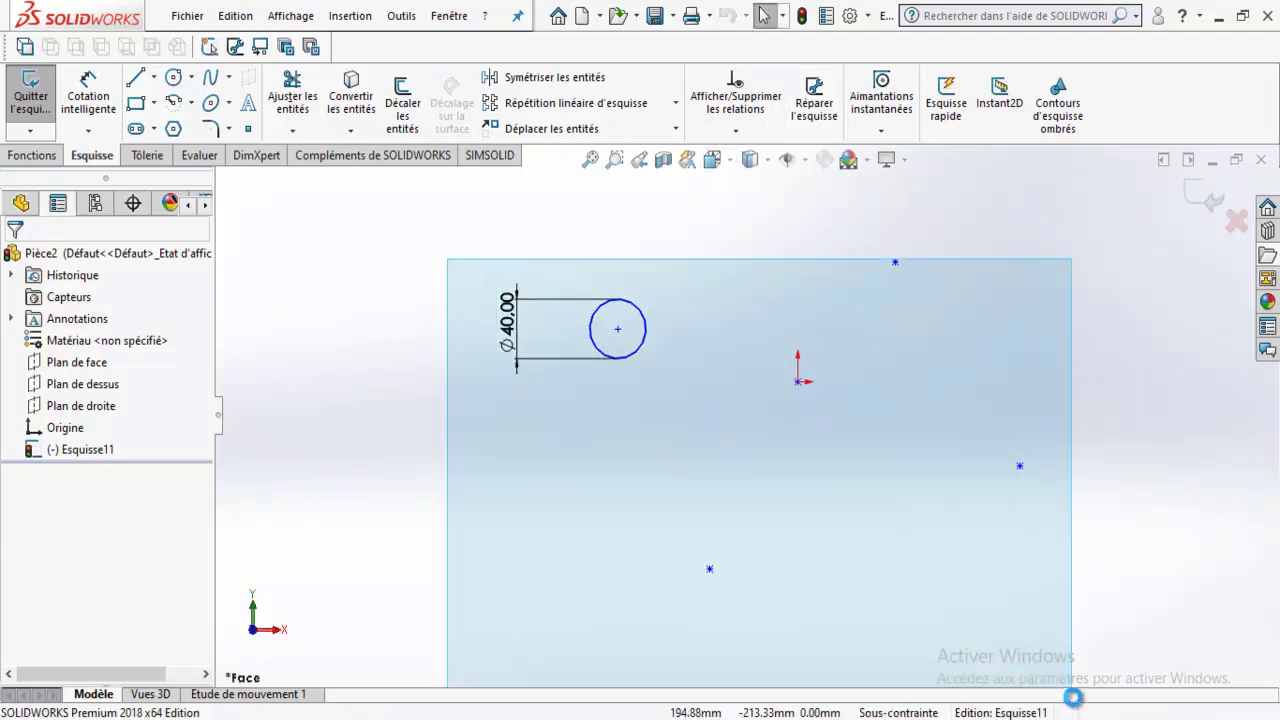
pyautogui.press('Delete')
# Draw a small corner rectangle and a hexagon in the sketch.
pyautogui.click(153, 103)
pyautogui.click(160, 129)
pyautogui.click(389, 295)
pyautogui.click(430, 335)
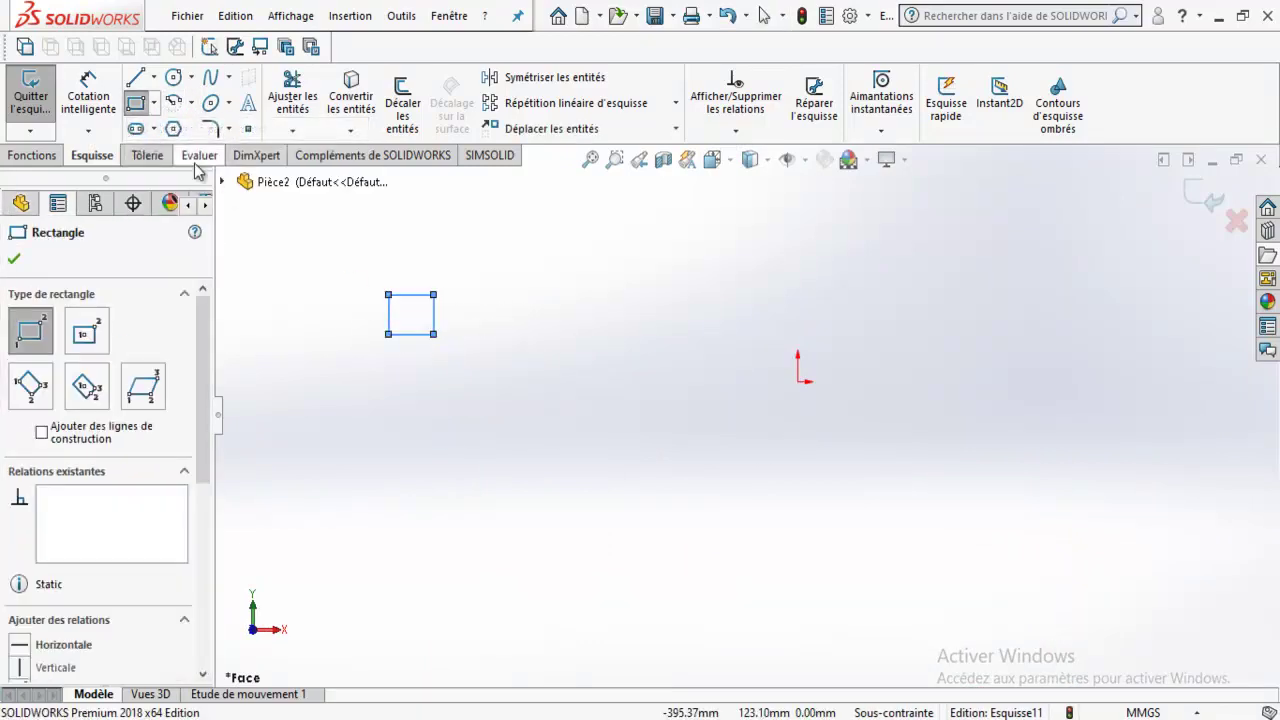
pyautogui.click(173, 129)
pyautogui.click(346, 279)
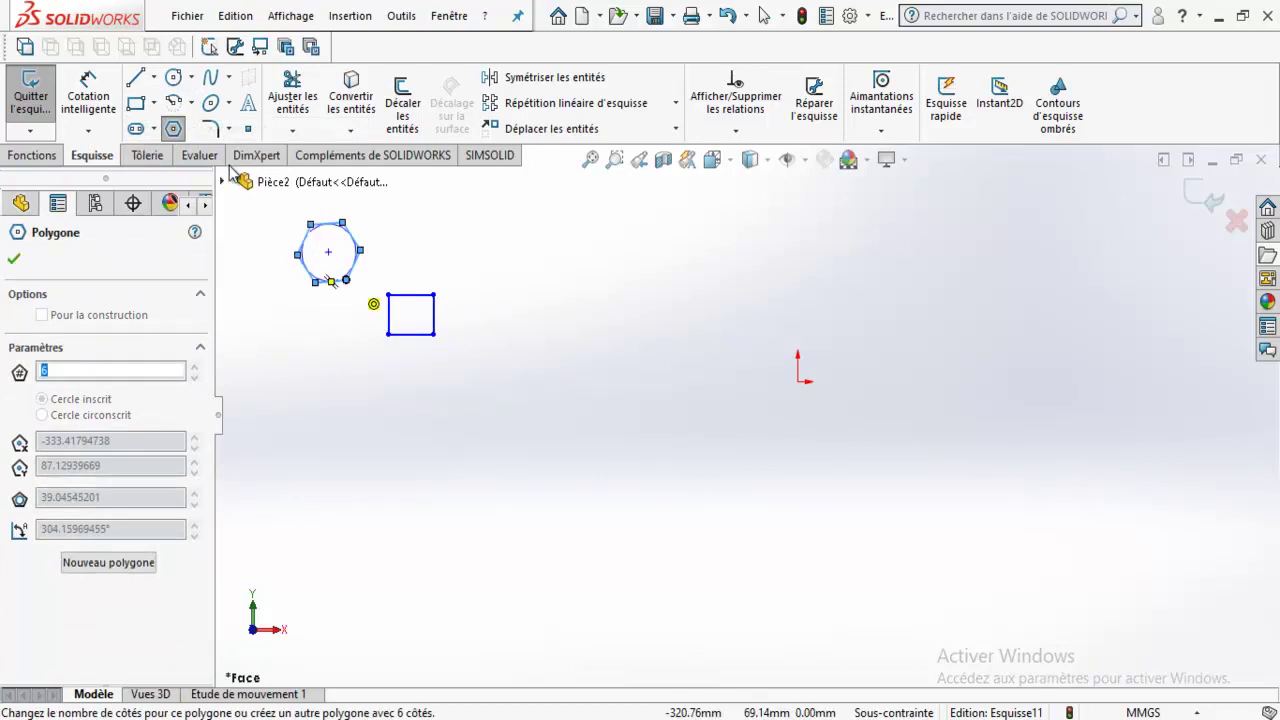
# Draw an ellipse next to them and start a circular sketch pattern.
pyautogui.click(210, 103)
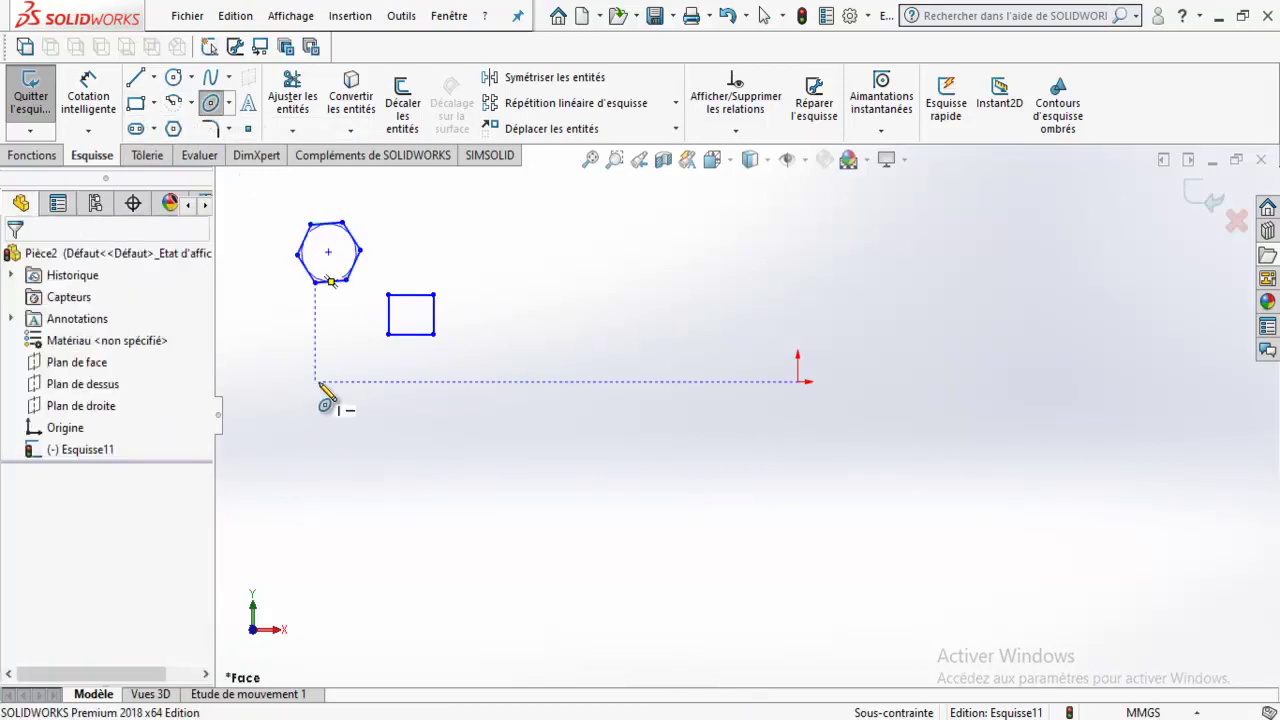
pyautogui.click(315, 381)
pyautogui.click(340, 363)
pyautogui.click(332, 354)
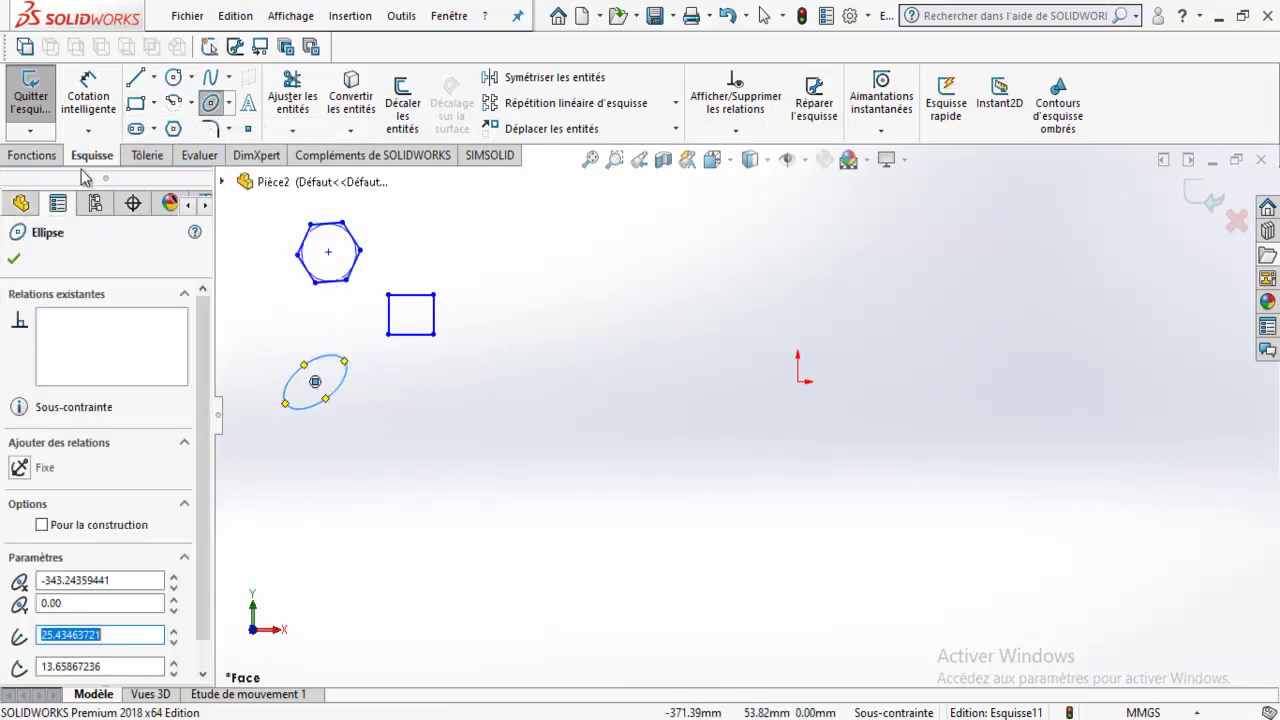
pyautogui.click(219, 105)
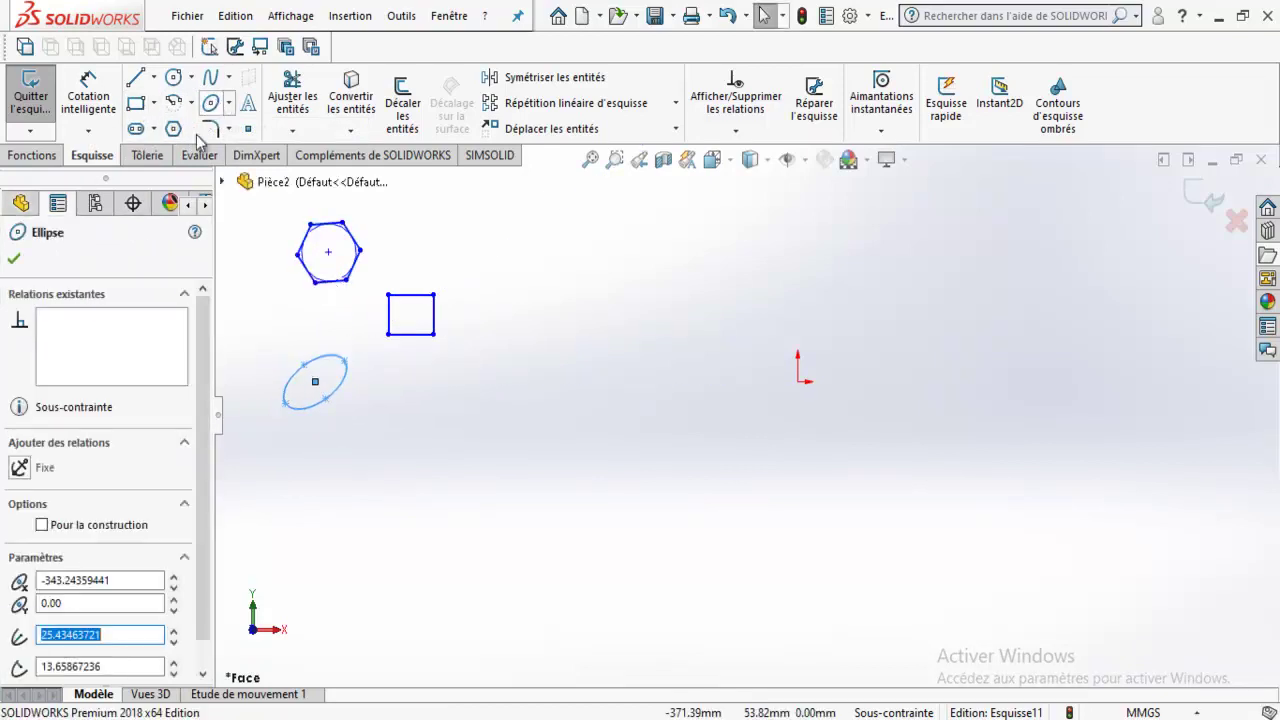
pyautogui.click(14, 258)
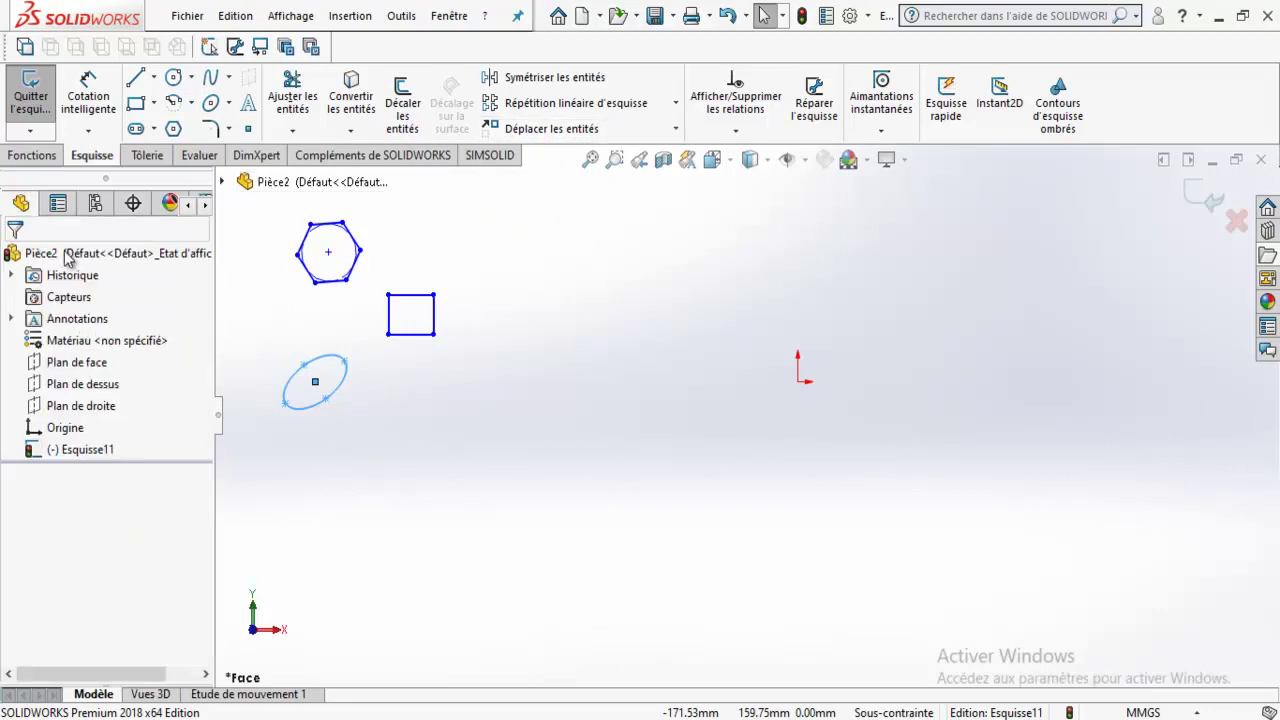
pyautogui.click(675, 103)
pyautogui.click(594, 155)
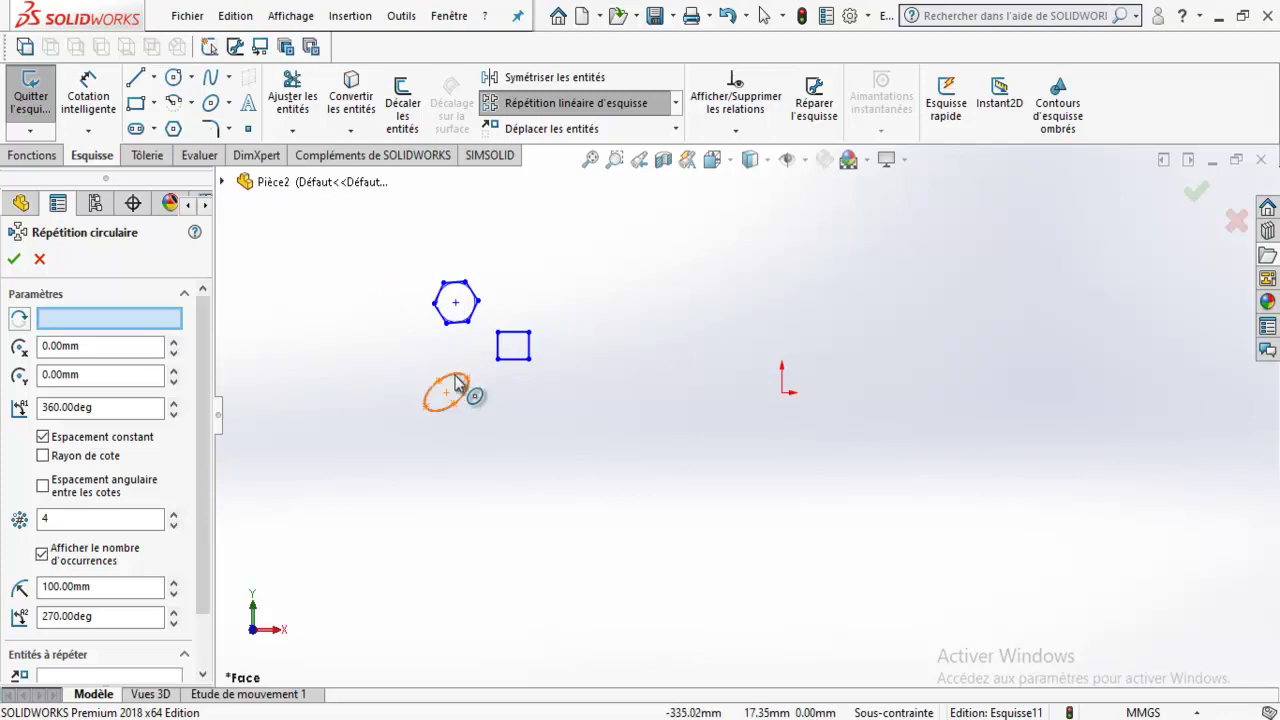
# Pattern the rectangle, ellipse and hexagon with 6 instances around the origin, then orbit to inspect.
pyautogui.rightClick(638, 264)
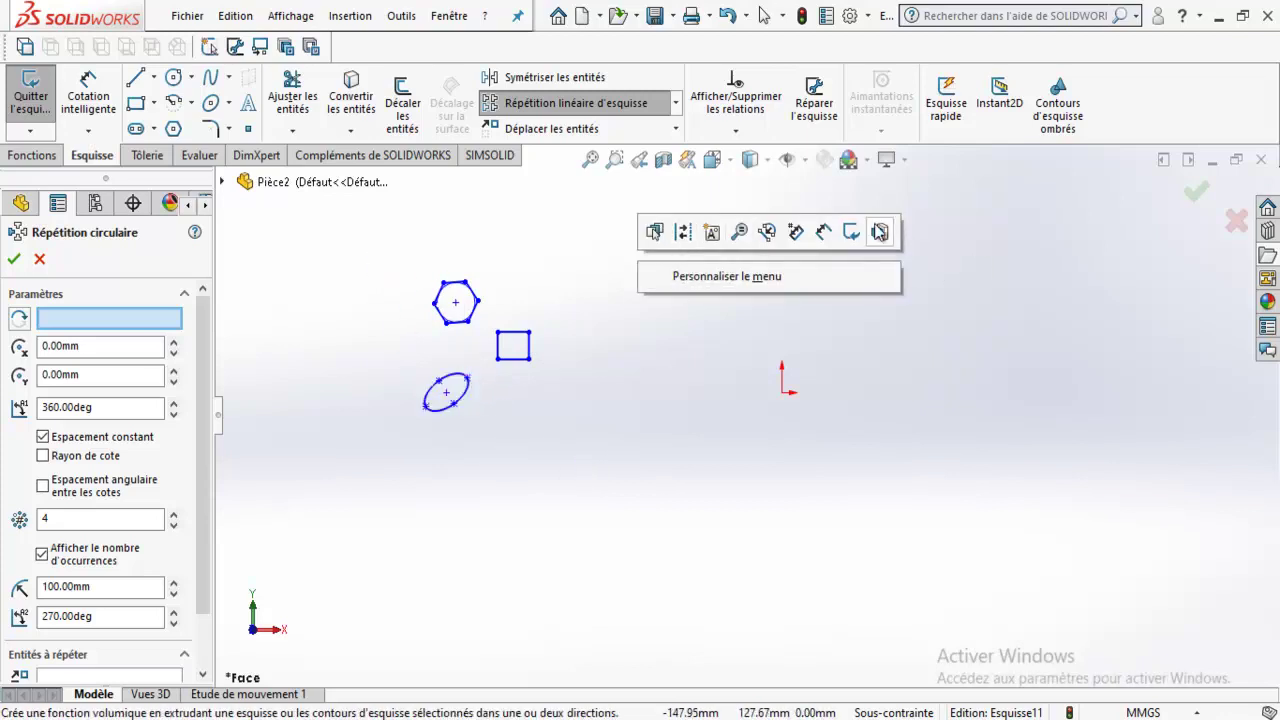
pyautogui.click(453, 283)
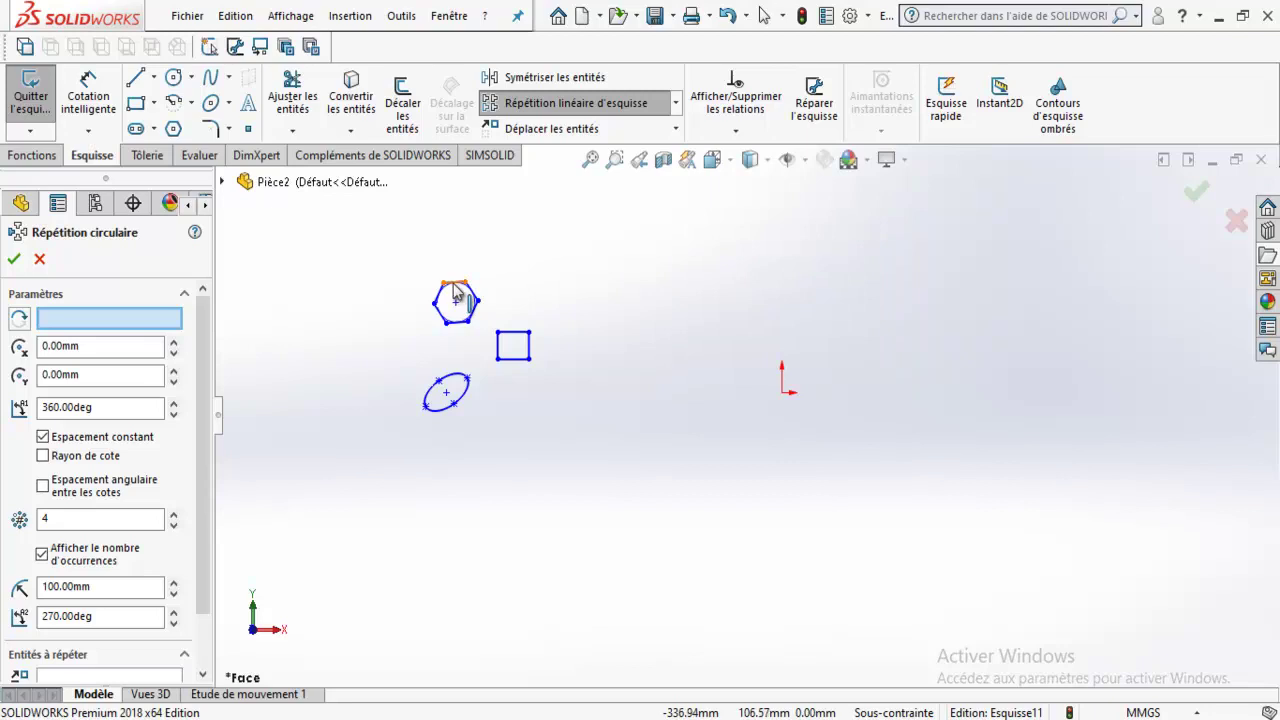
pyautogui.click(530, 333)
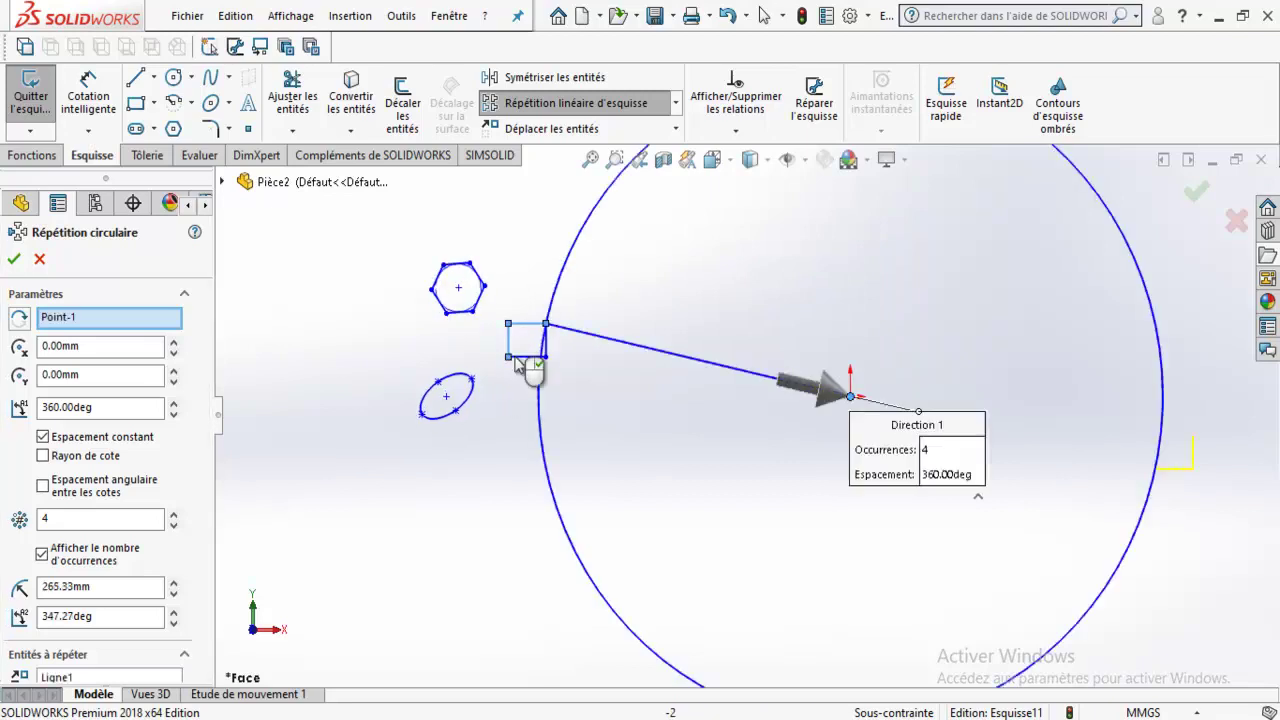
pyautogui.click(516, 358)
pyautogui.click(466, 403)
pyautogui.click(467, 272)
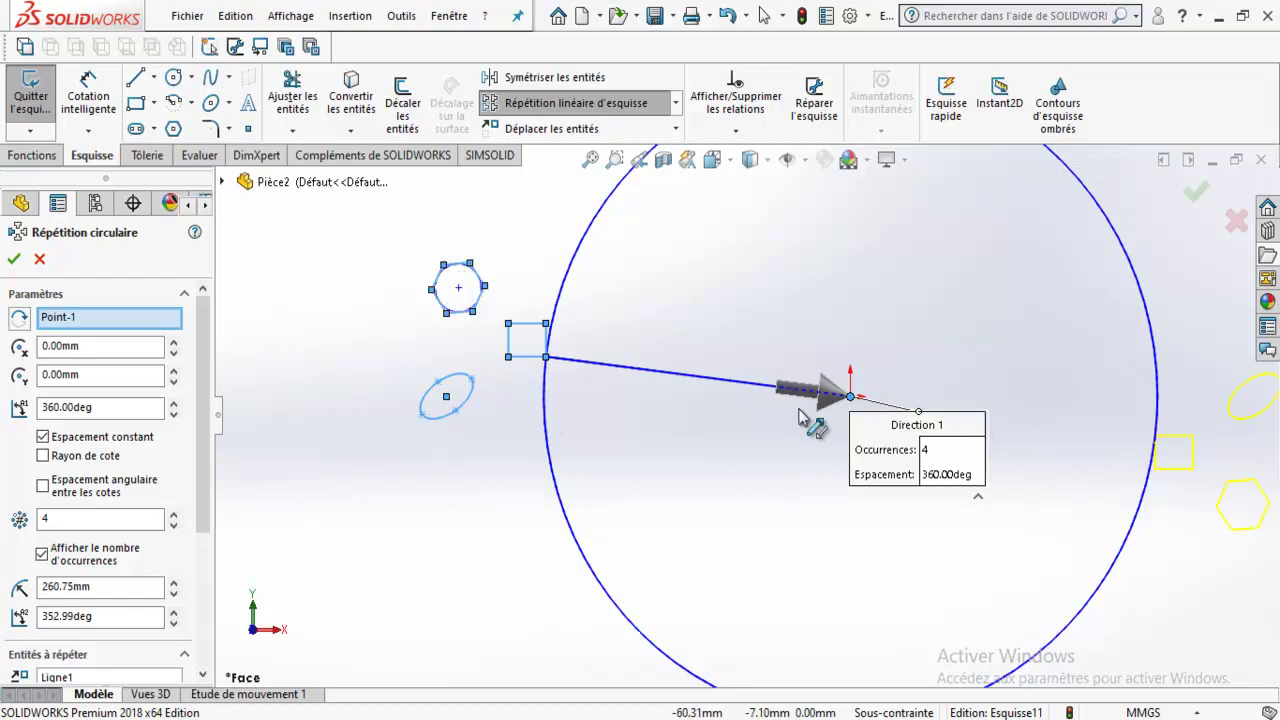
pyautogui.scroll(3, 790, 418)
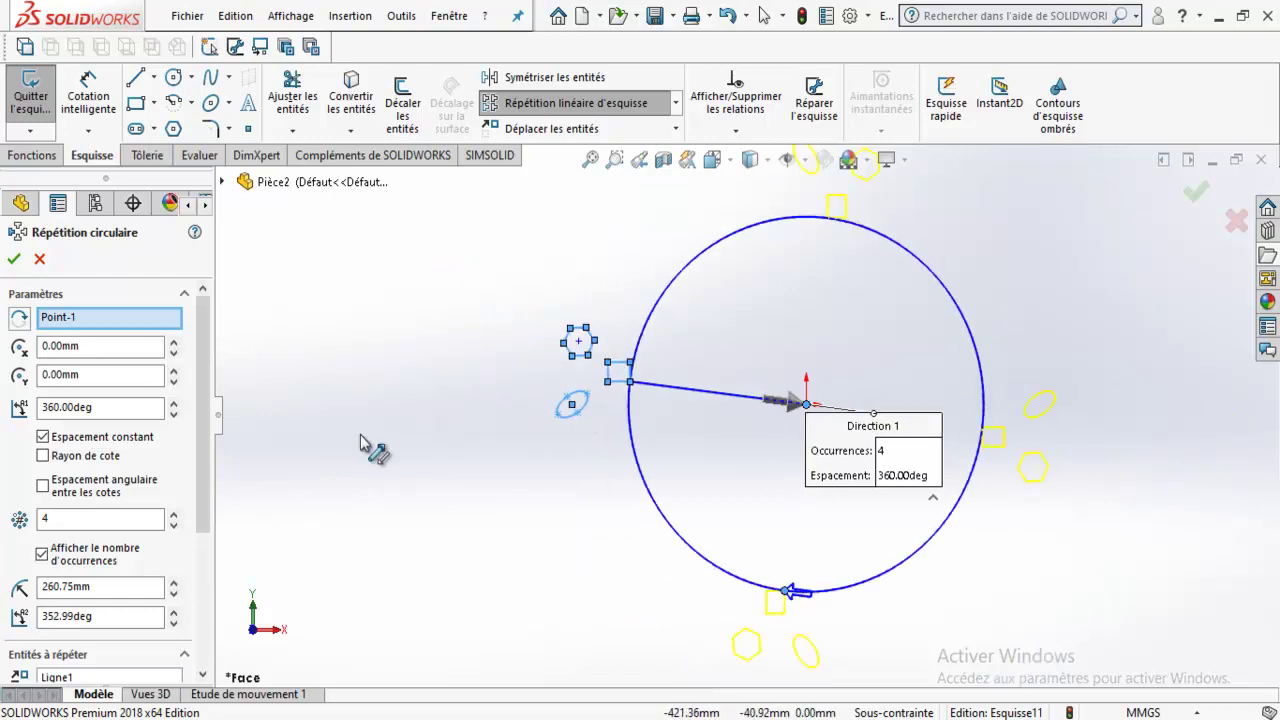
pyautogui.click(175, 517)
pyautogui.click(14, 259)
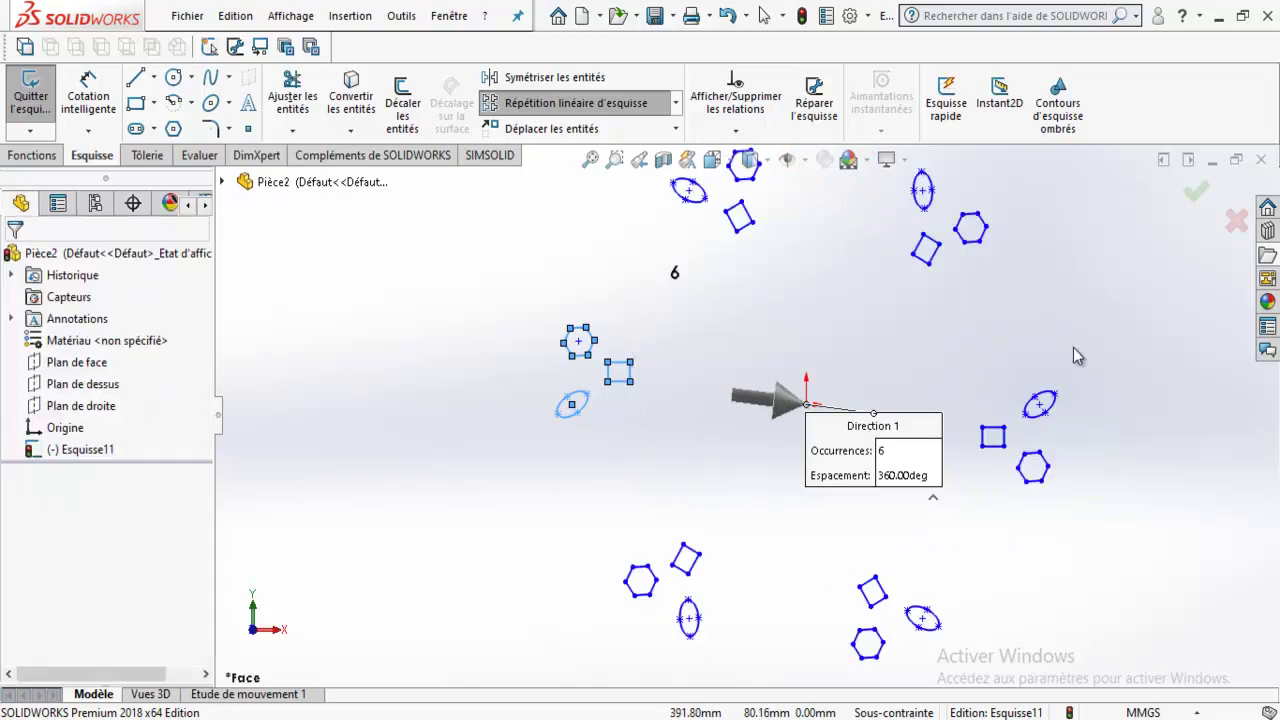
pyautogui.scroll(3, 1000, 340)
pyautogui.moveTo(975, 325); pyautogui.dragTo(785, 443, button='middle')
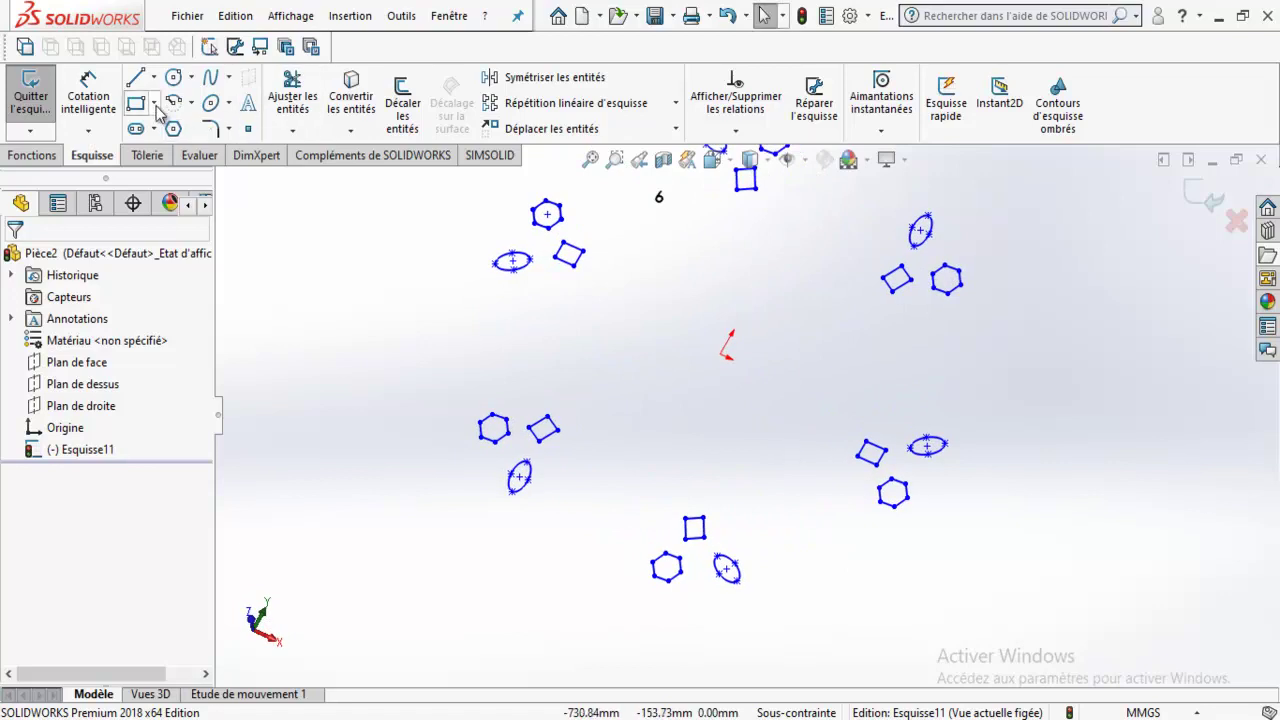
# Draw a circle centred on the origin large enough to enclose all the patterned shapes.
pyautogui.click(191, 77)
pyautogui.click(200, 97)
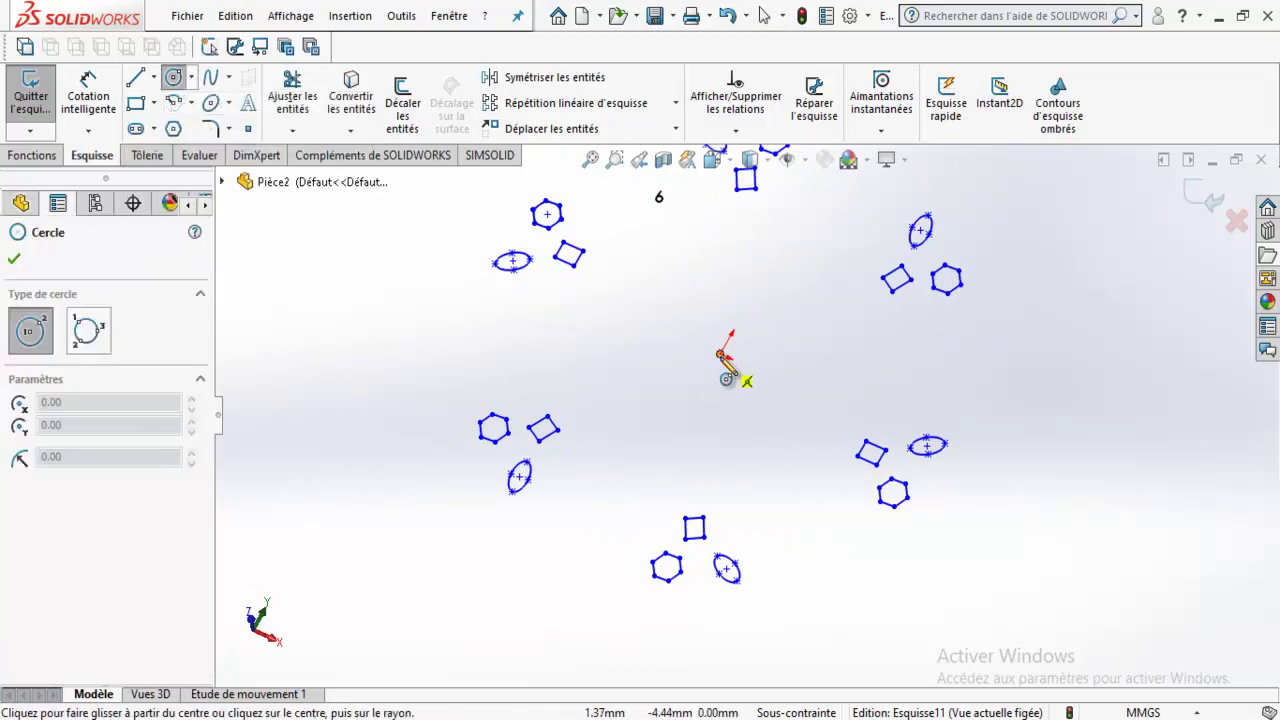
pyautogui.click(721, 354)
pyautogui.scroll(3, 809, 351)
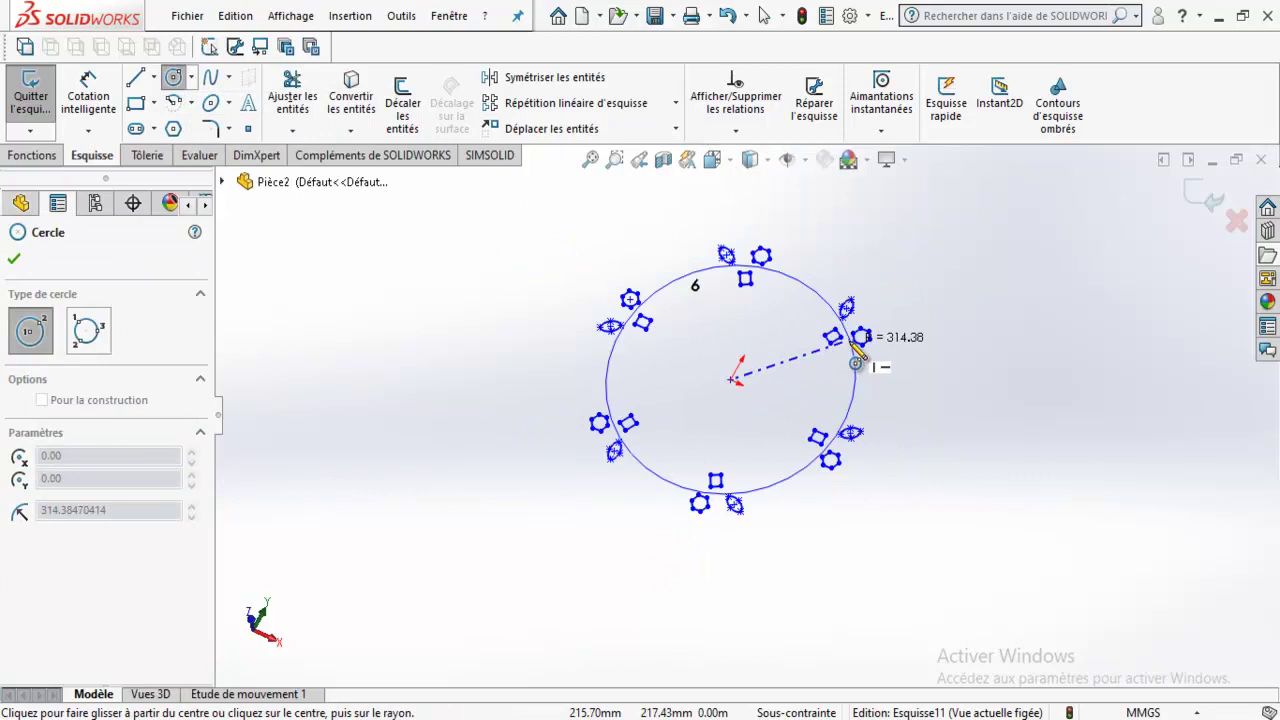
pyautogui.click(866, 300)
# Extrude the circle sketch into a solid disc 191 mm deep.
pyautogui.click(31, 155)
pyautogui.click(42, 100)
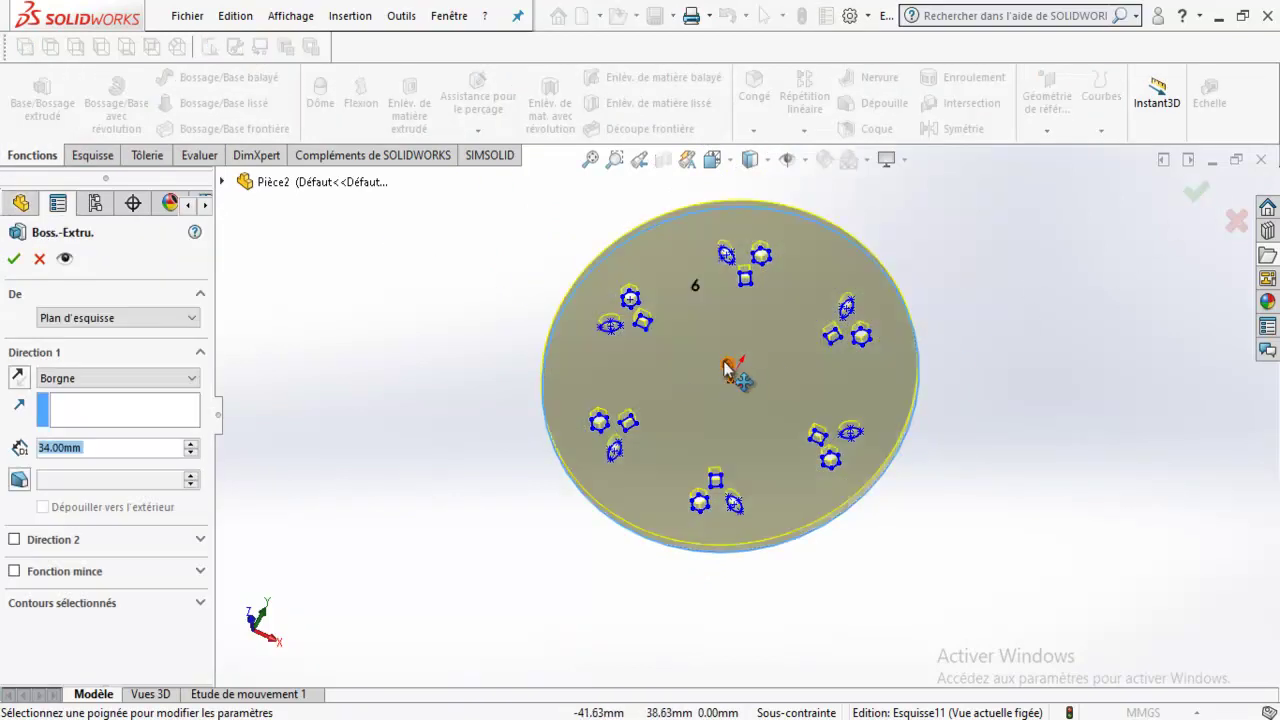
pyautogui.moveTo(728, 368); pyautogui.dragTo(722, 332)
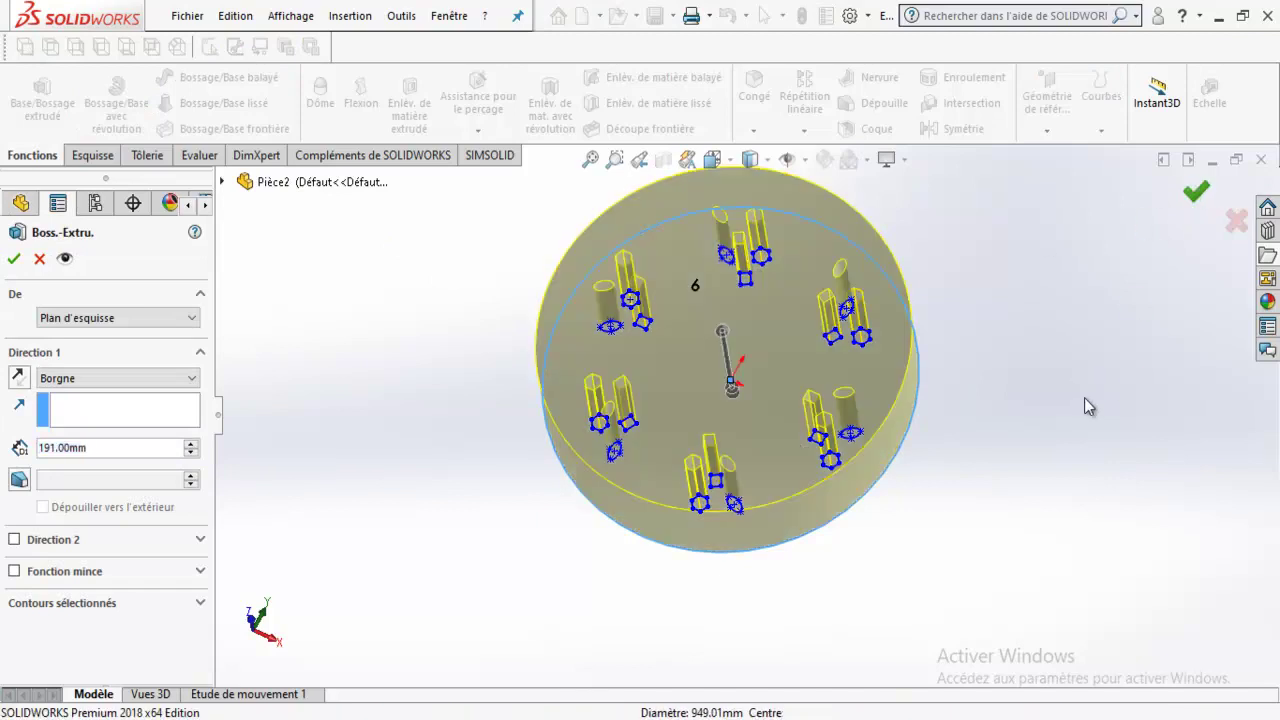
pyautogui.press('Return')
# Remove the Boss.-Extru.5 extrusion and its sketch.
pyautogui.moveTo(1084, 400)
pyautogui.mouseDown(button='middle')
pyautogui.moveTo(1011, 434)
pyautogui.moveTo(920, 434)
pyautogui.moveTo(766, 381)
pyautogui.mouseUp(button='middle')
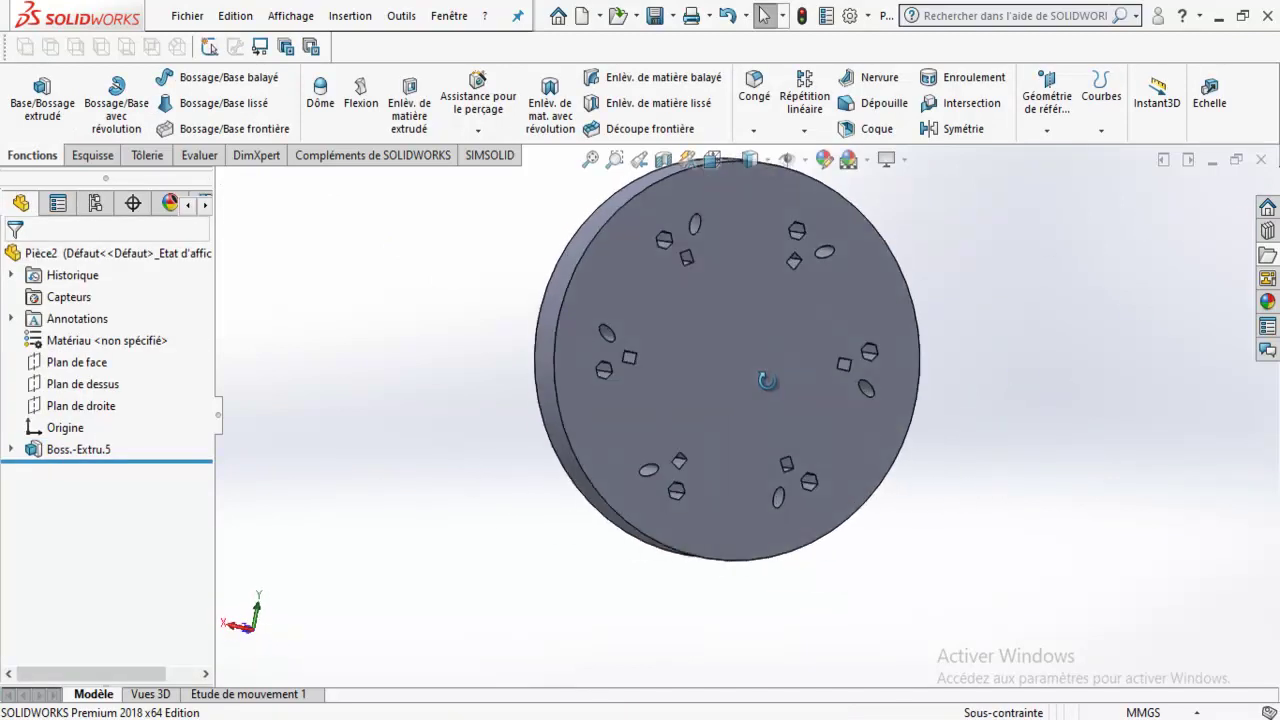
pyautogui.click(57, 451)
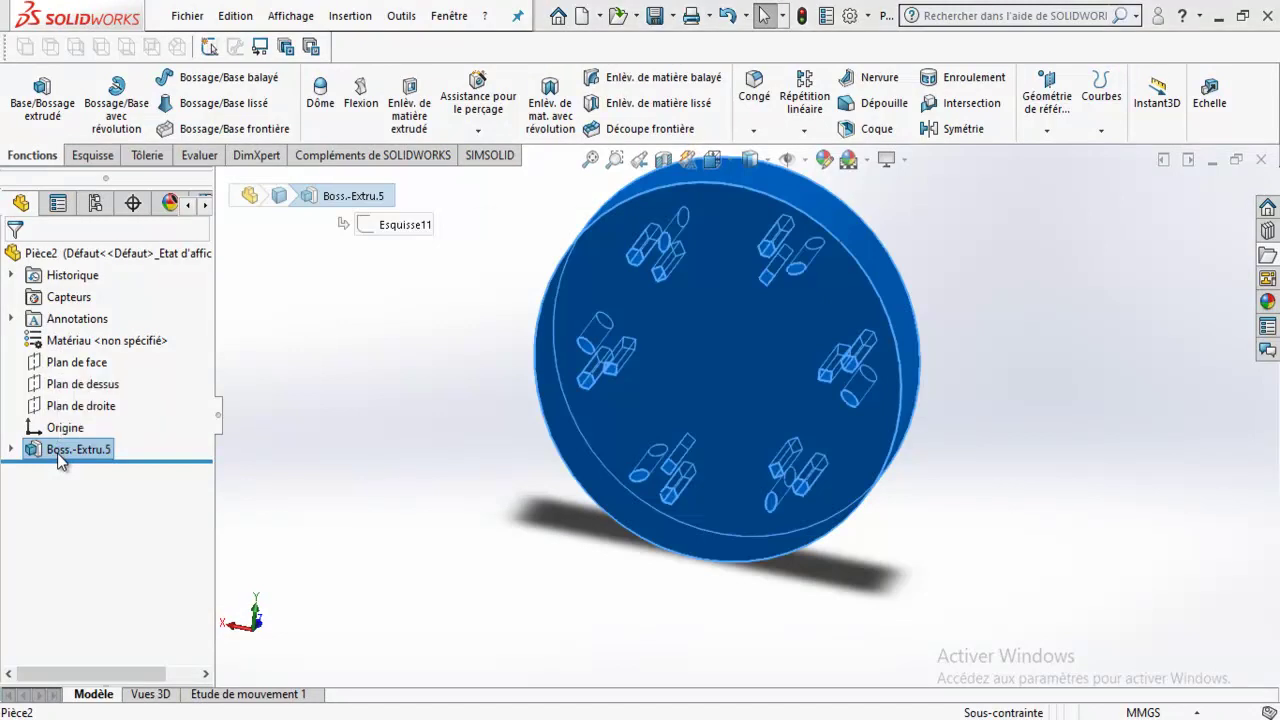
pyautogui.hotkey('ctrl', 'z')
pyautogui.hotkey('ctrl', 'z')
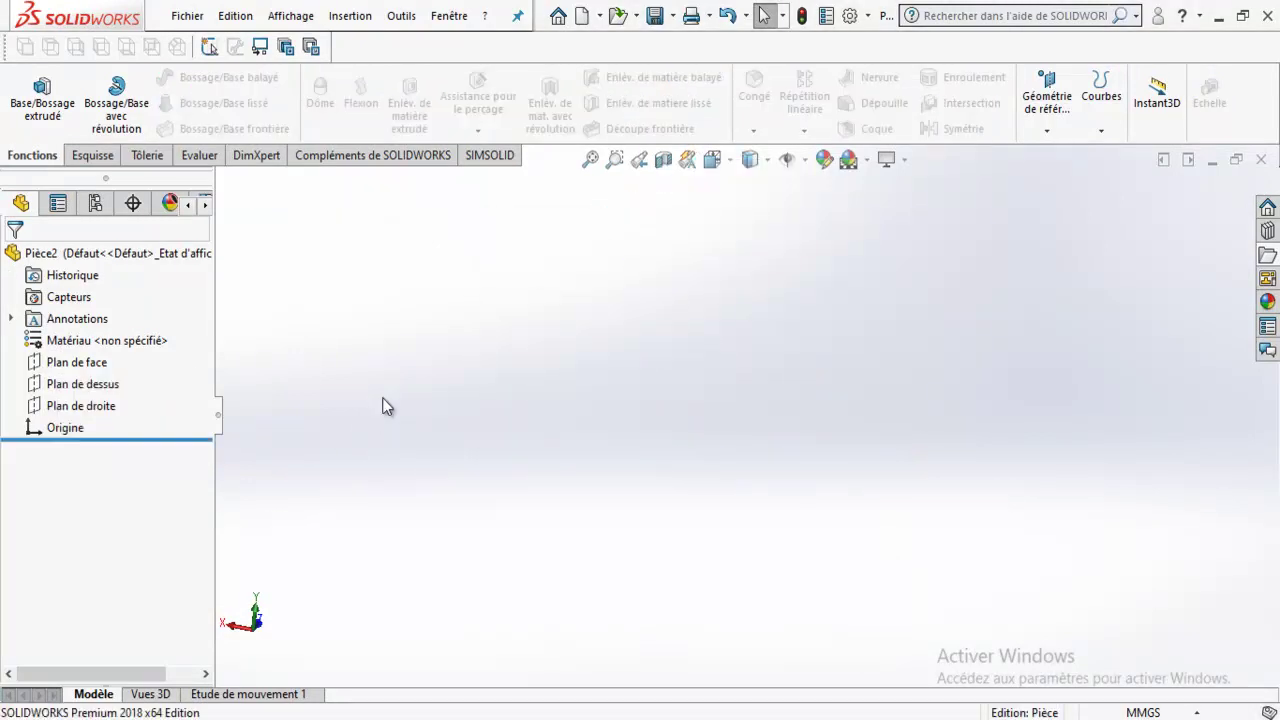
# Start a new sketch on Plan de face from the Esquisse tab.
pyautogui.click(92, 156)
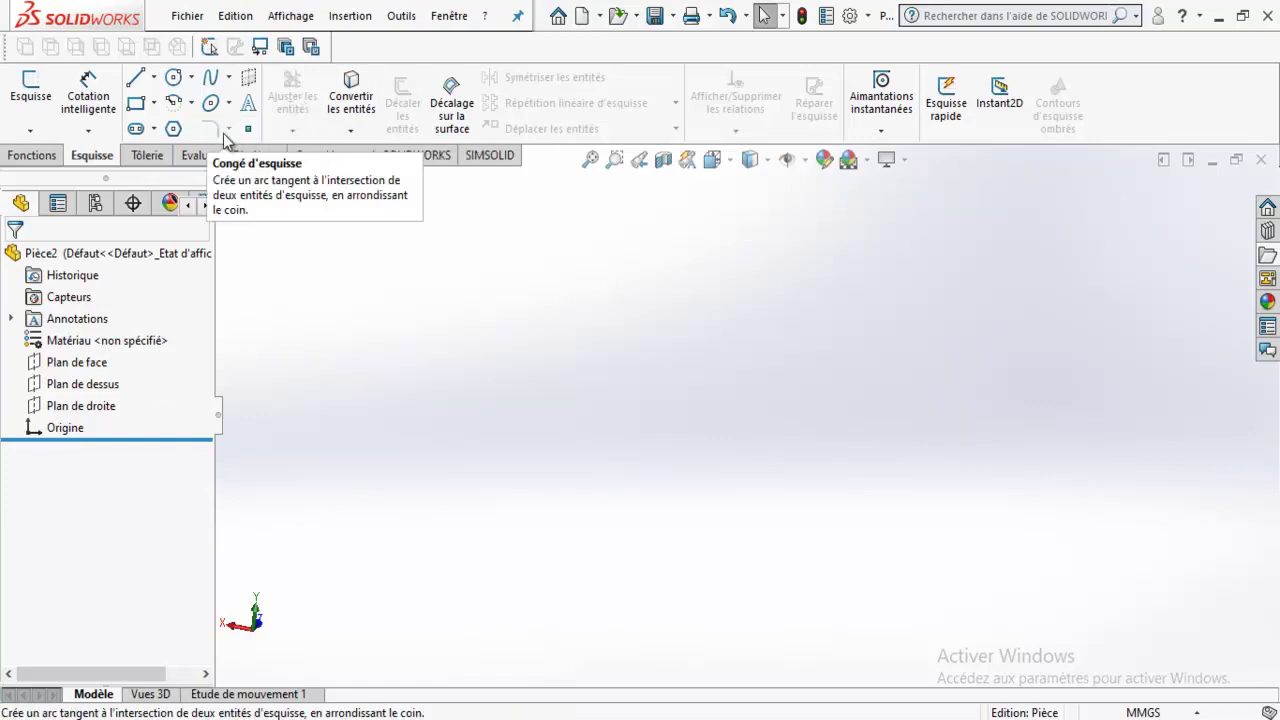
pyautogui.click(92, 362)
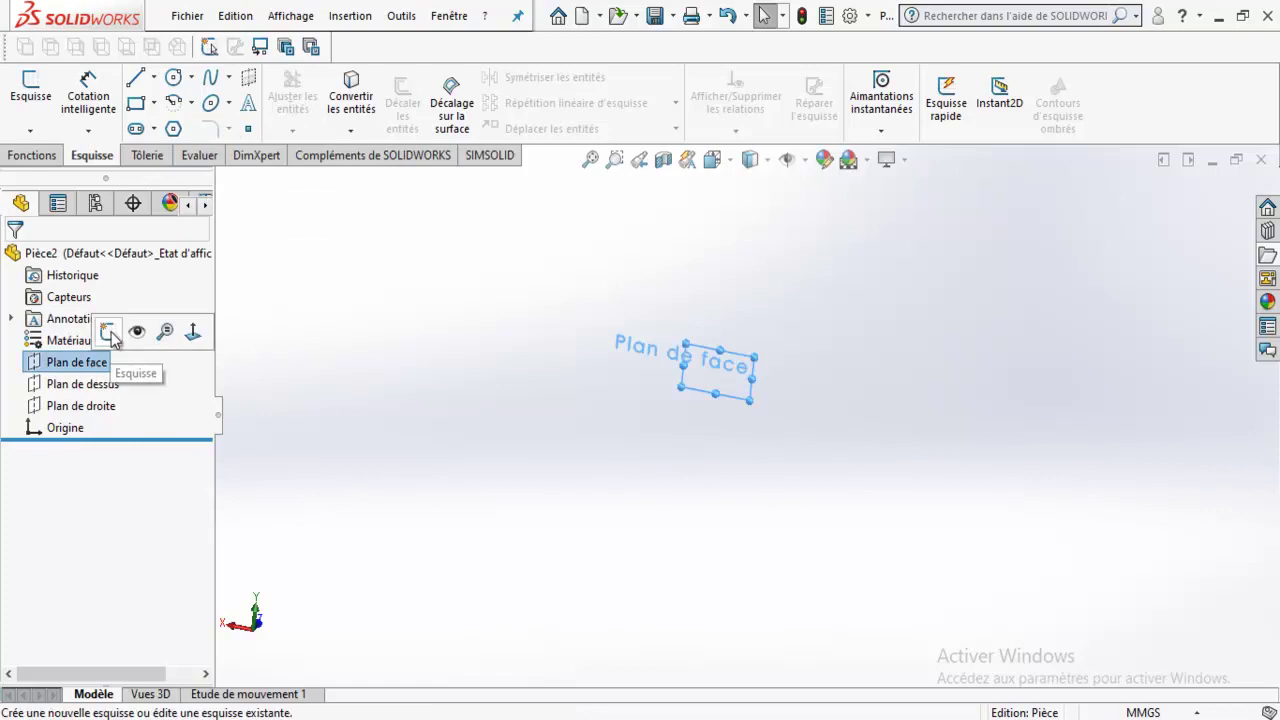
pyautogui.click(116, 341)
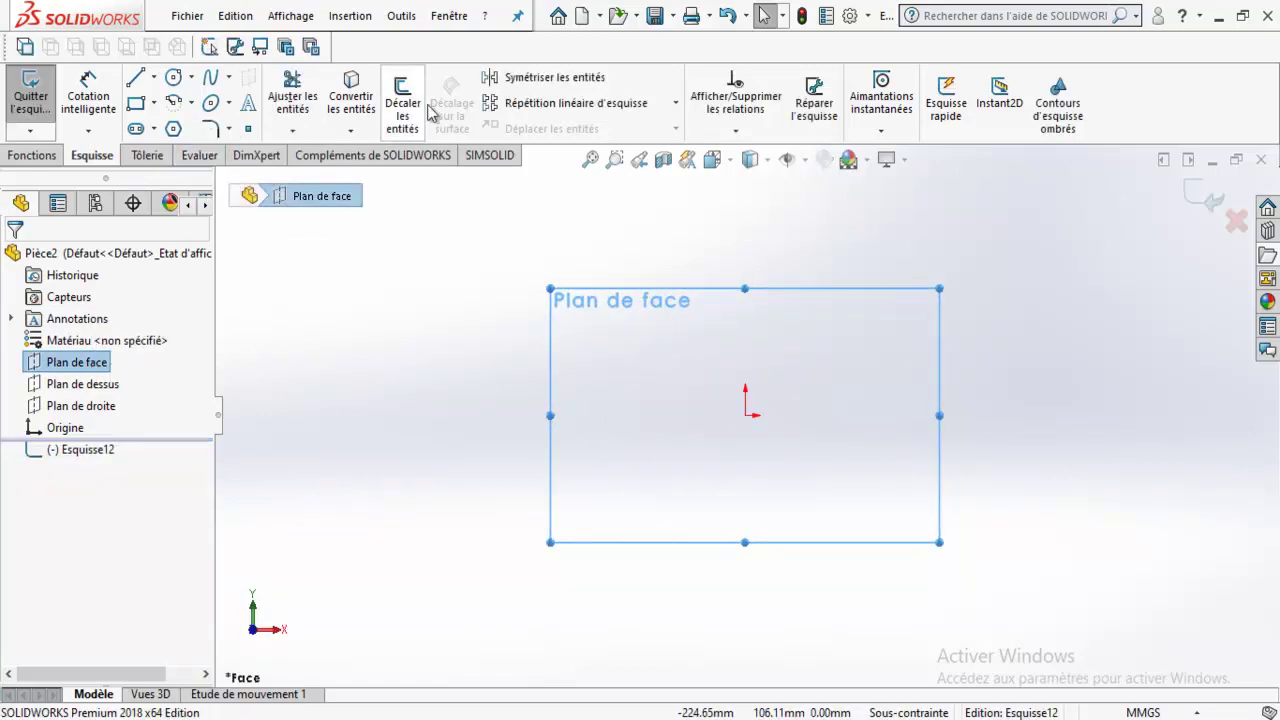
# Draw a center rectangle centred on the origin.
pyautogui.click(153, 102)
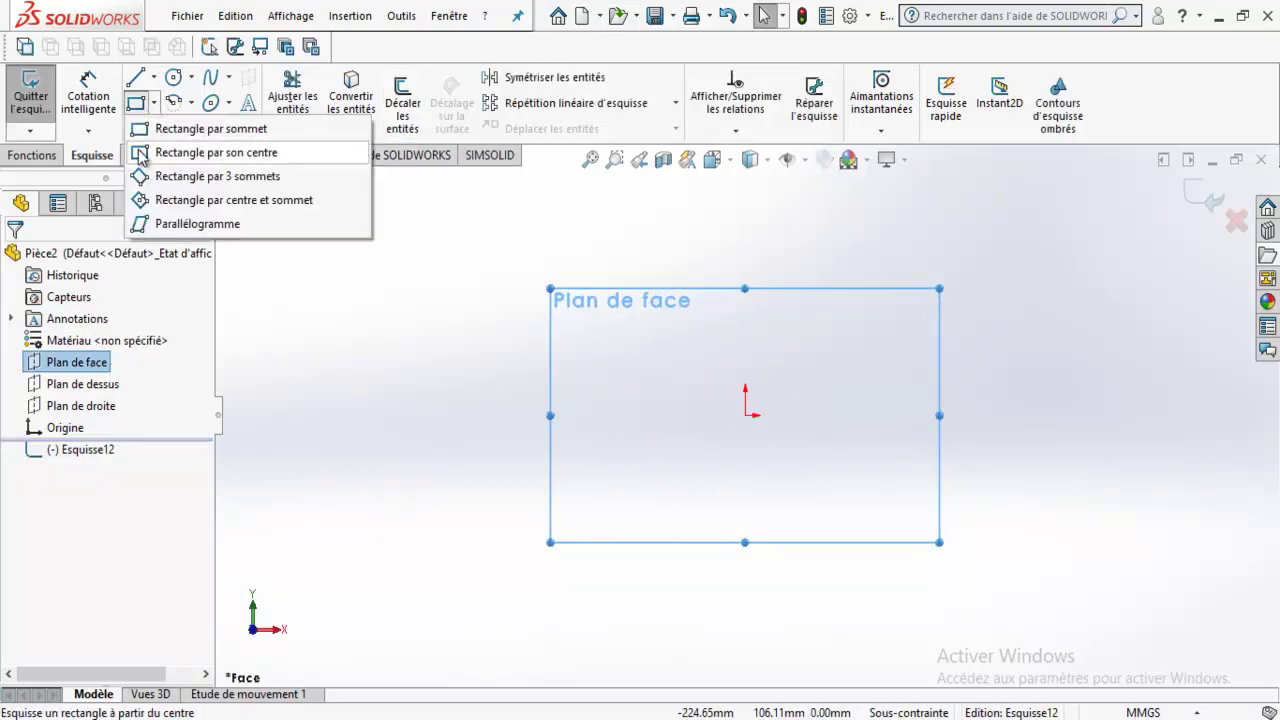
pyautogui.click(210, 151)
pyautogui.click(745, 414)
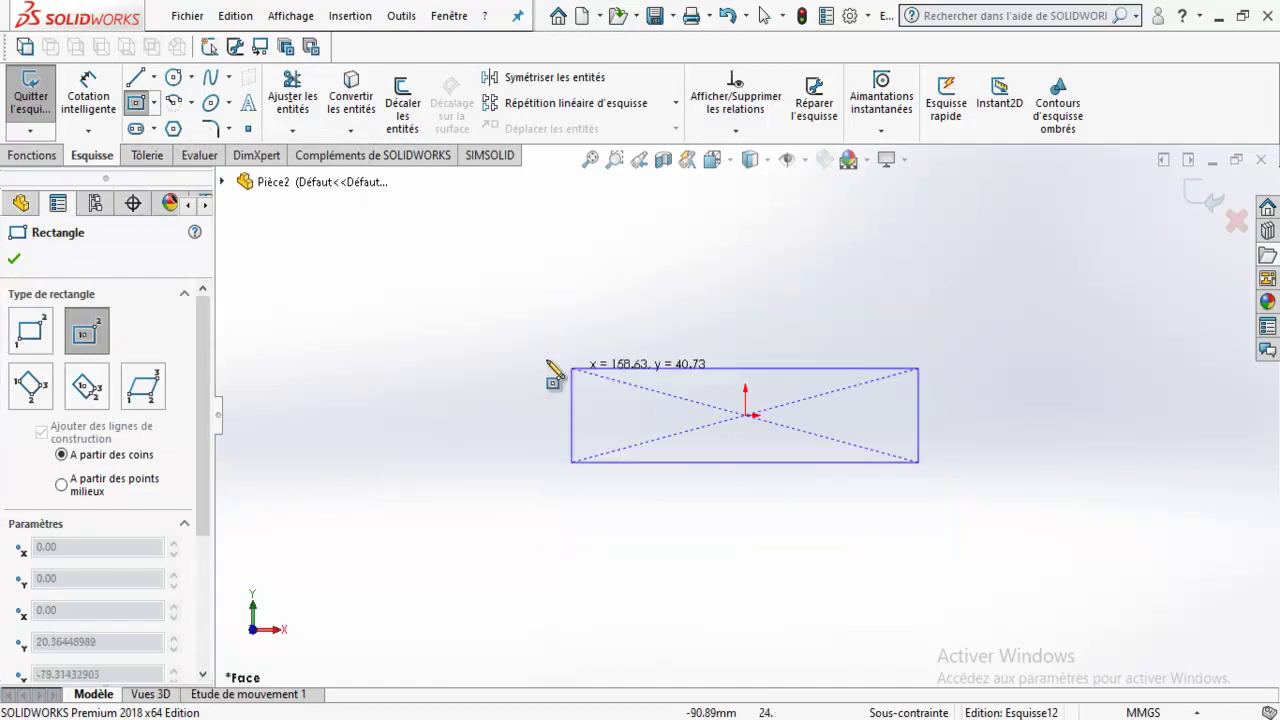
pyautogui.click(511, 246)
# Dimension the rectangle's width and height to 200 mm each, making a square.
pyautogui.click(108, 118)
pyautogui.click(605, 246)
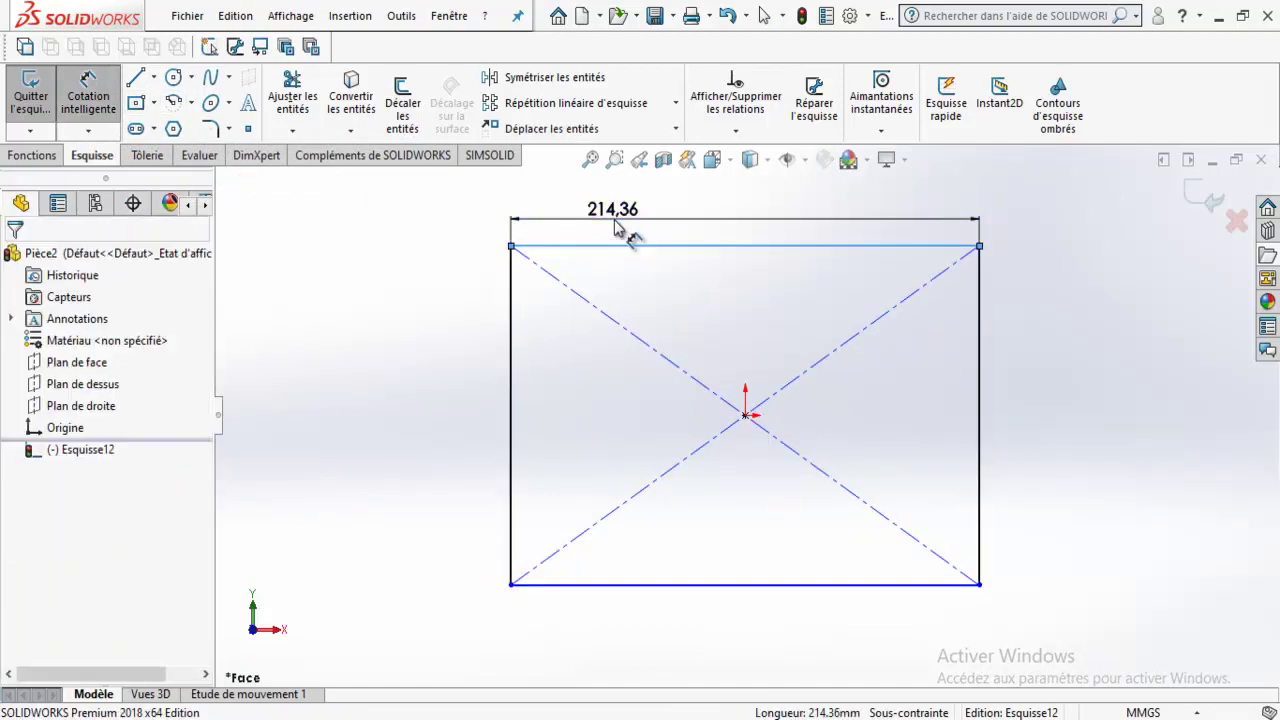
pyautogui.click(625, 238)
pyautogui.write('200')
pyautogui.press('Return')
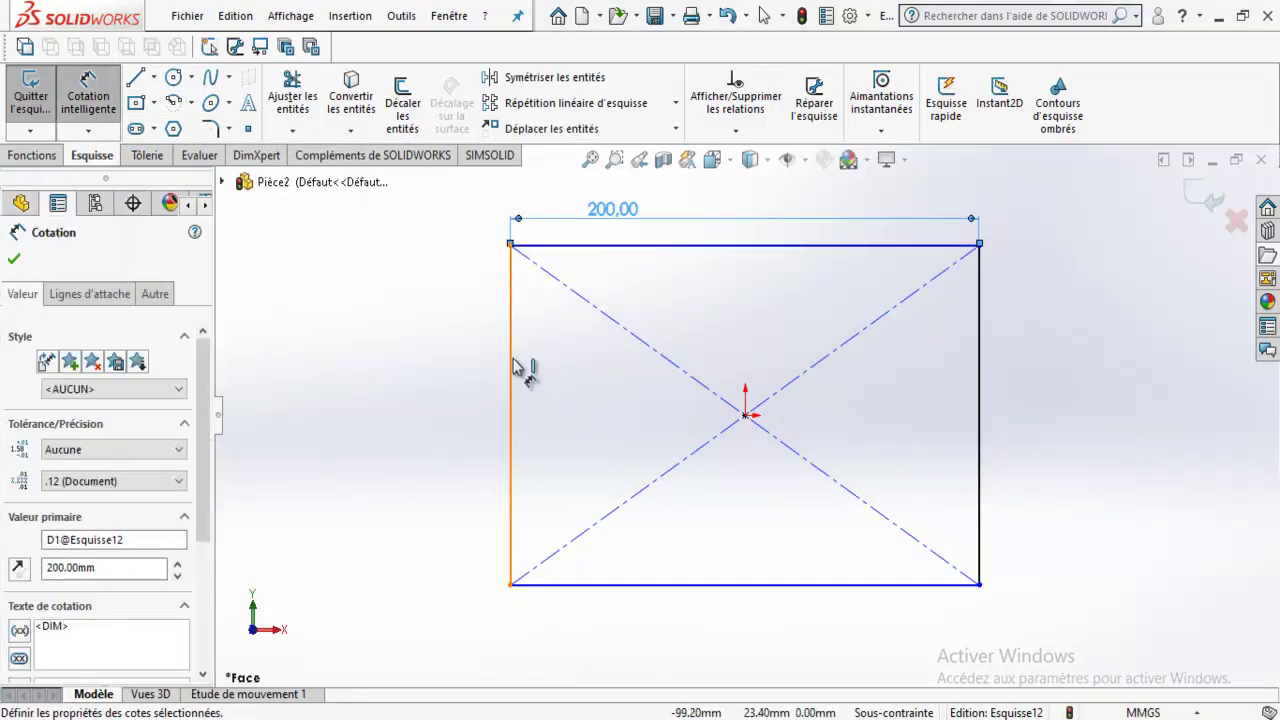
pyautogui.click(512, 366)
pyautogui.click(450, 368)
pyautogui.write('200')
pyautogui.press('Return')
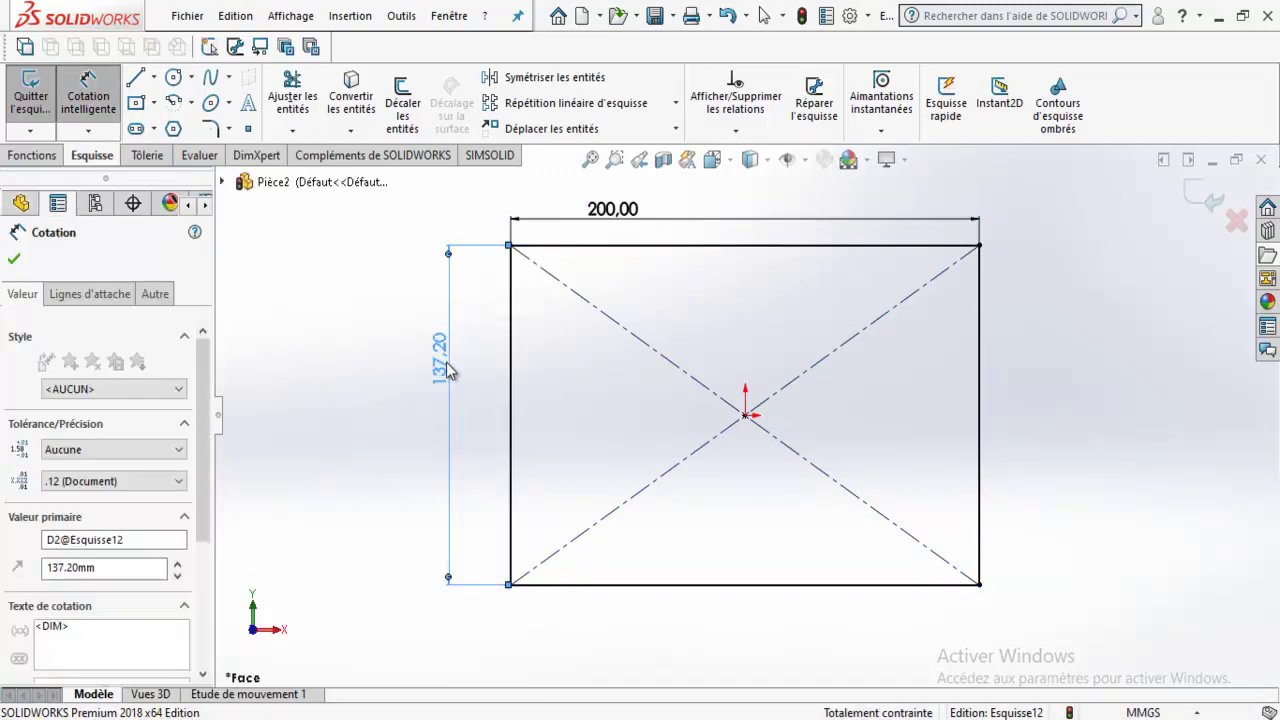
# Start the Sketch Fillet tool from the corner tools flyout.
pyautogui.scroll(-1, 676, 340)
pyautogui.scroll(-1, 675, 345)
pyautogui.scroll(-2, 660, 370)
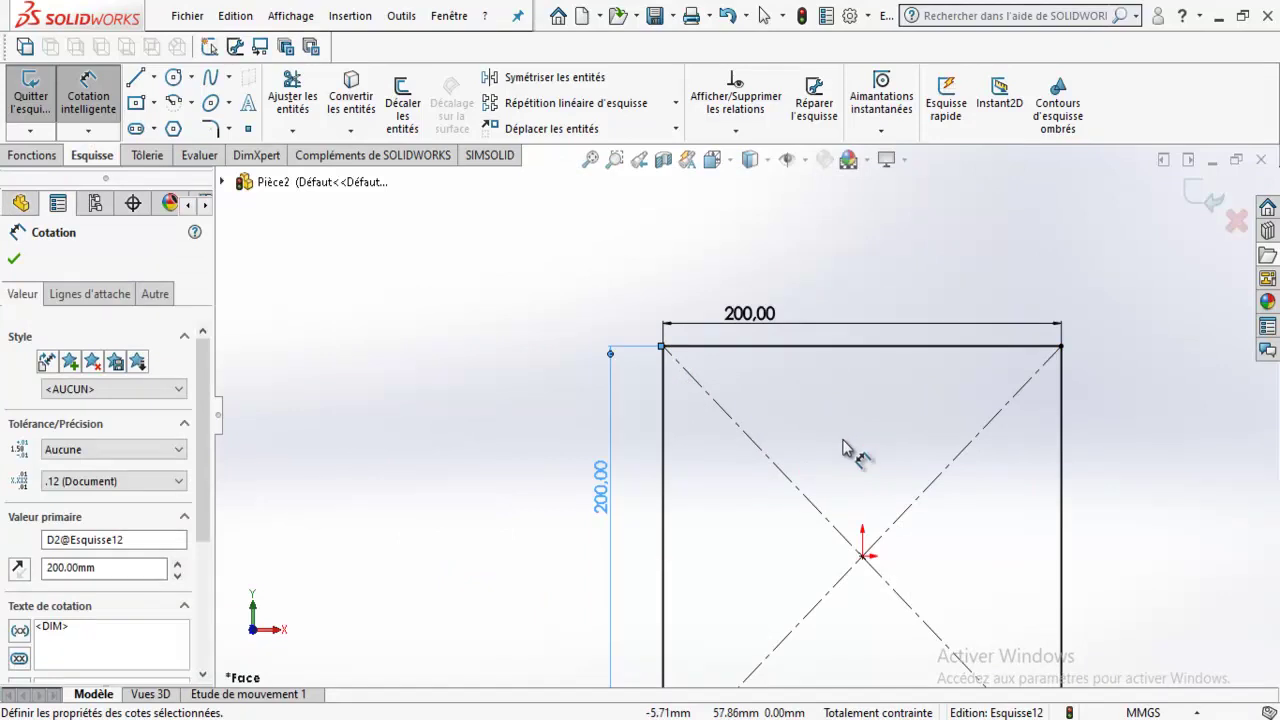
pyautogui.scroll(-3, 852, 447)
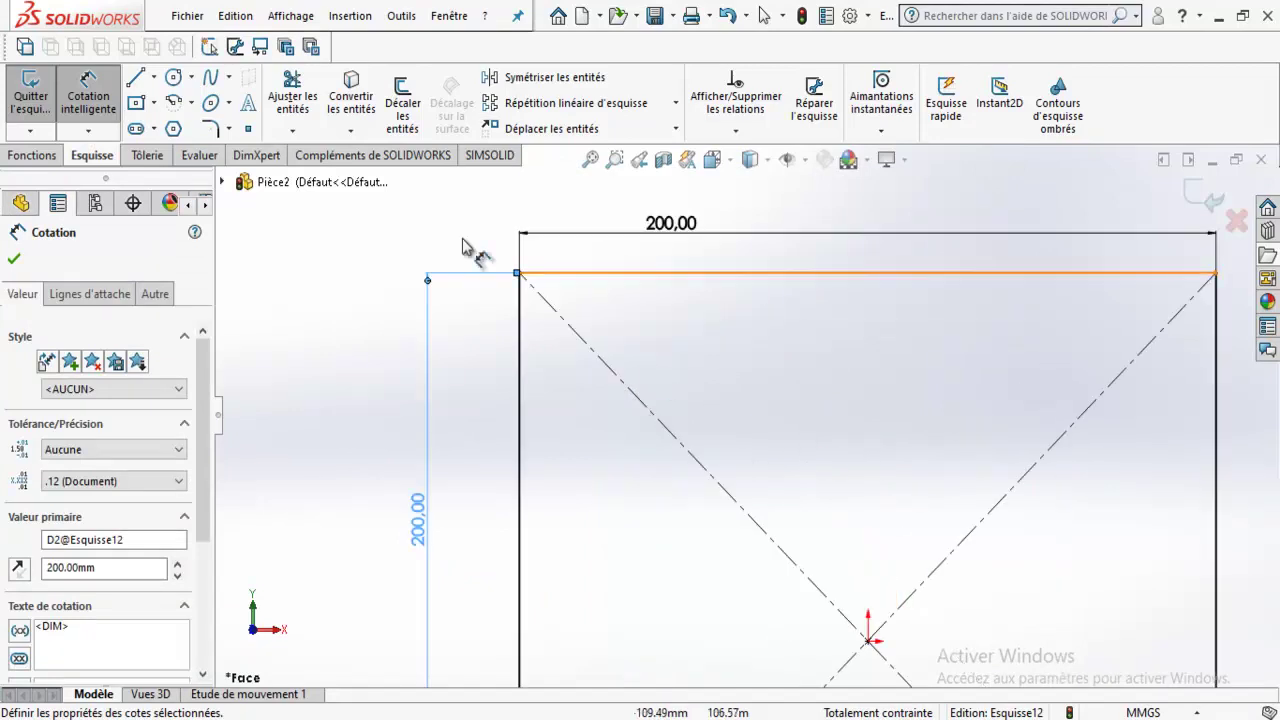
pyautogui.click(229, 130)
pyautogui.click(250, 156)
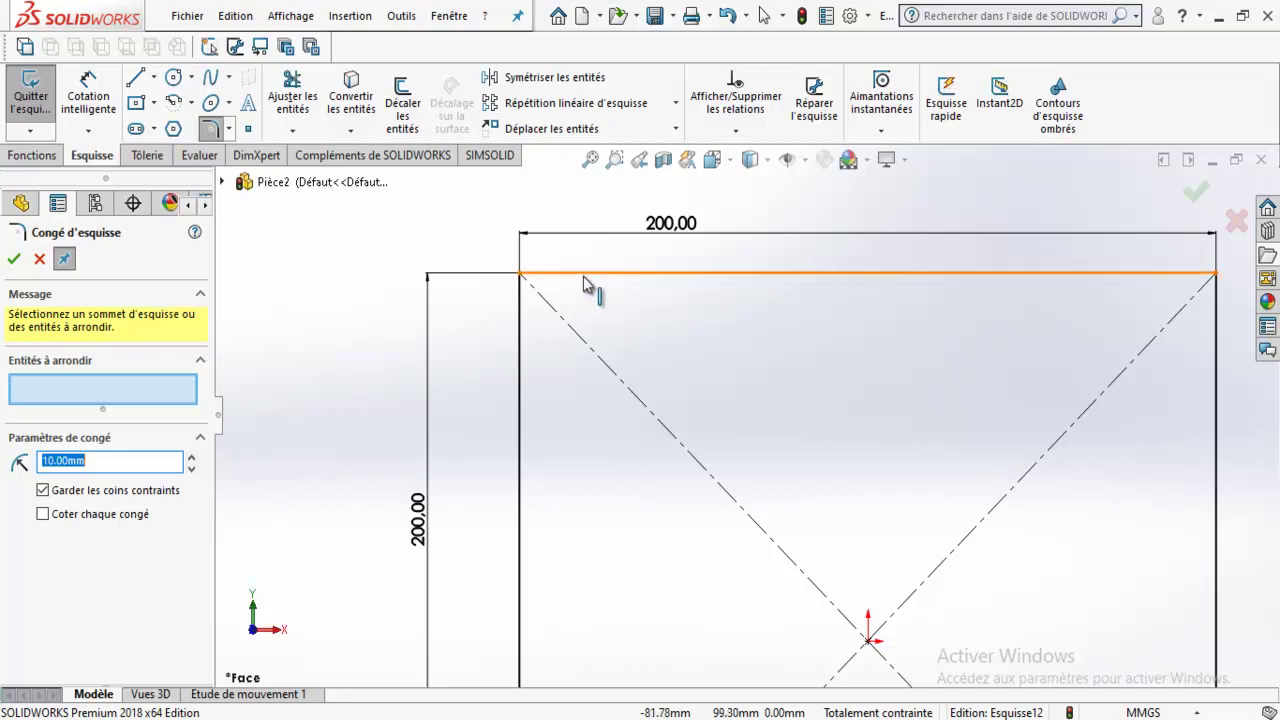
# Fillet the square's top-left corner at a 40 mm radius.
pyautogui.click(595, 275)
pyautogui.click(520, 330)
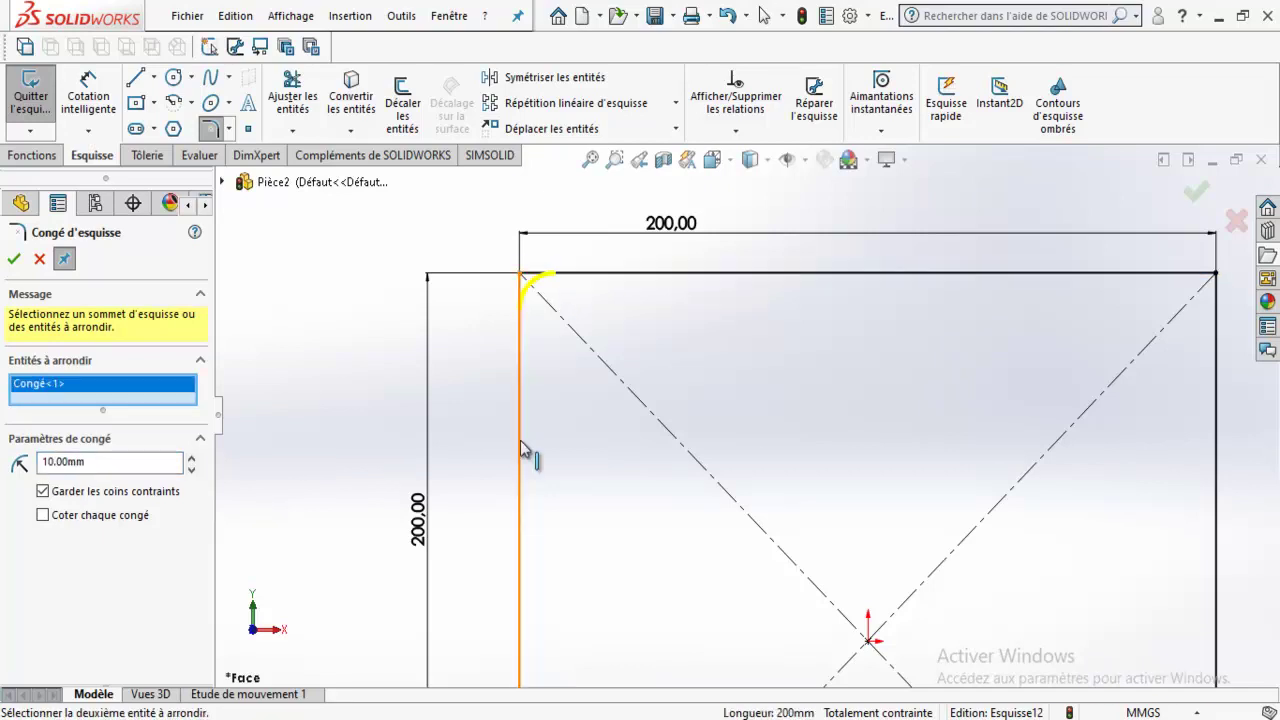
pyautogui.click(118, 459)
pyautogui.doubleClick(118, 459)
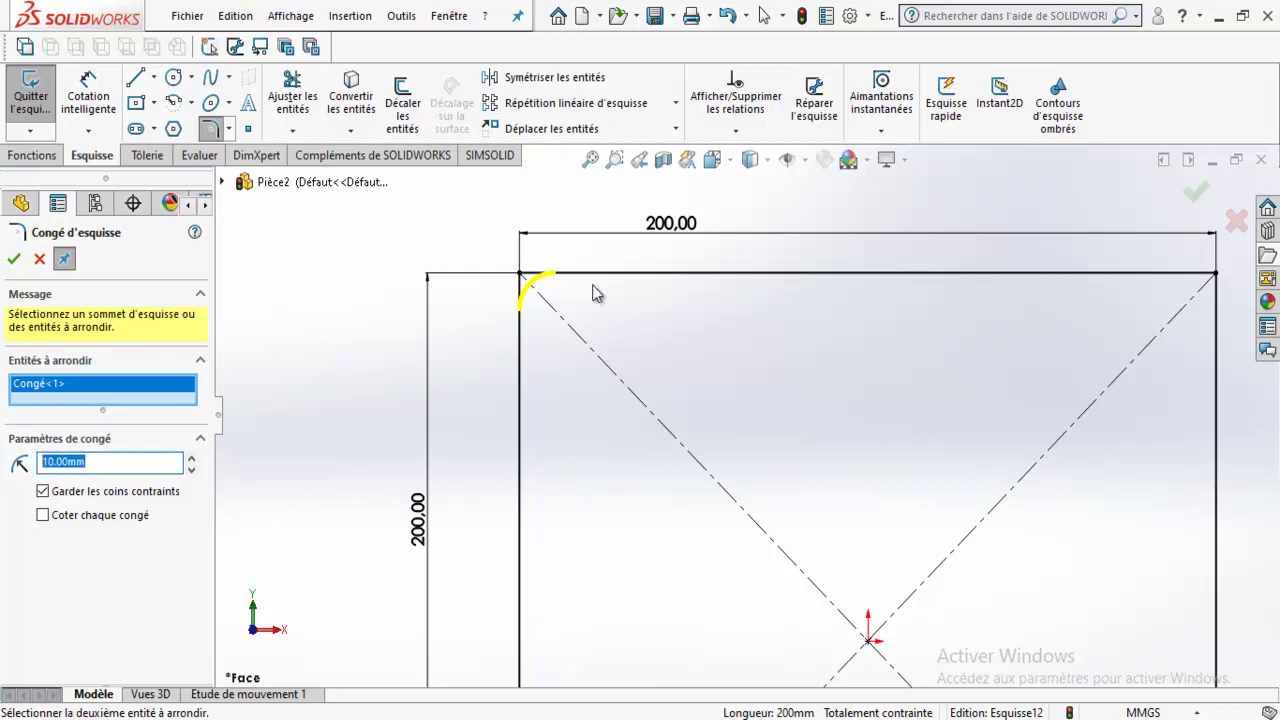
pyautogui.click(191, 457)
pyautogui.click(191, 457)
pyautogui.click(191, 457)
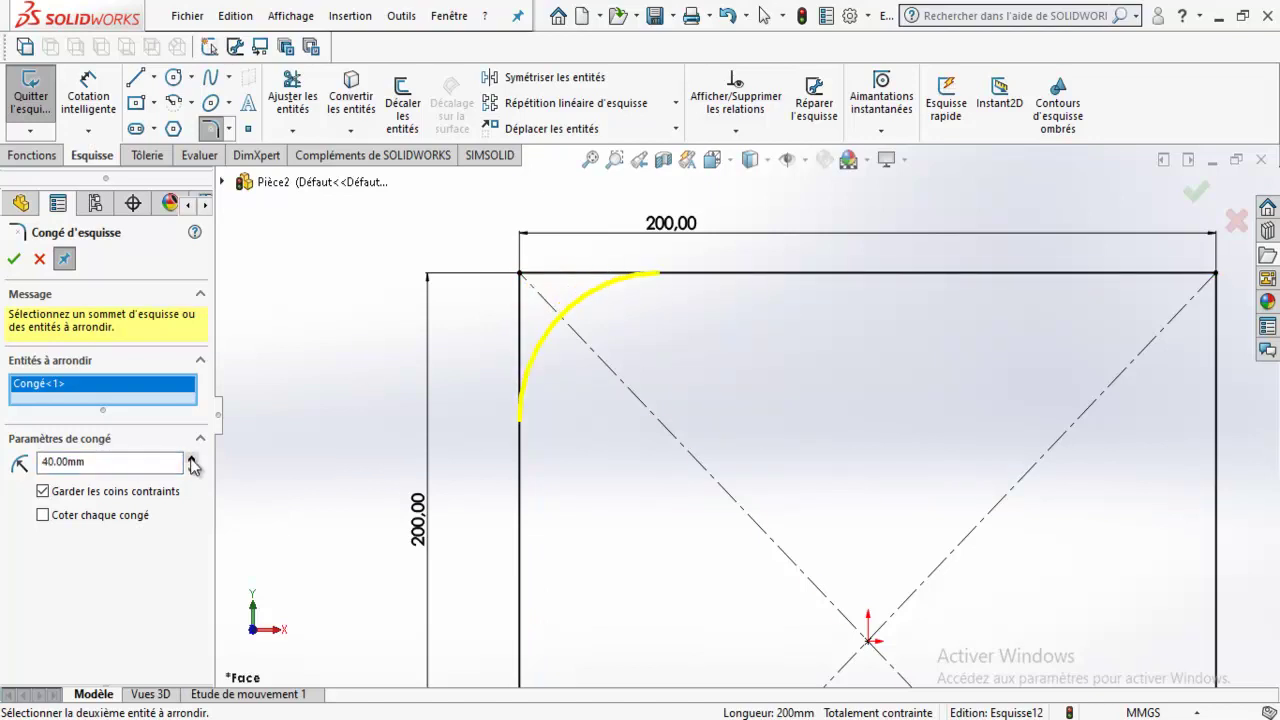
pyautogui.click(14, 260)
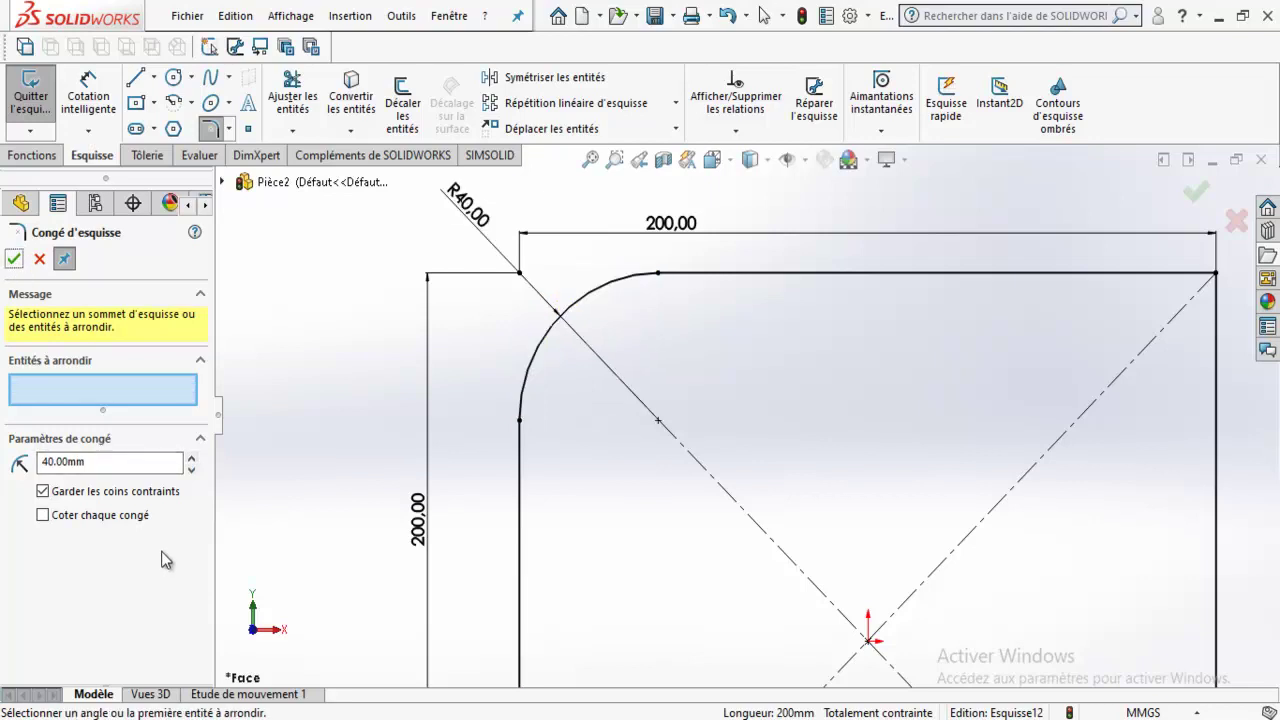
pyautogui.scroll(3, 607, 383)
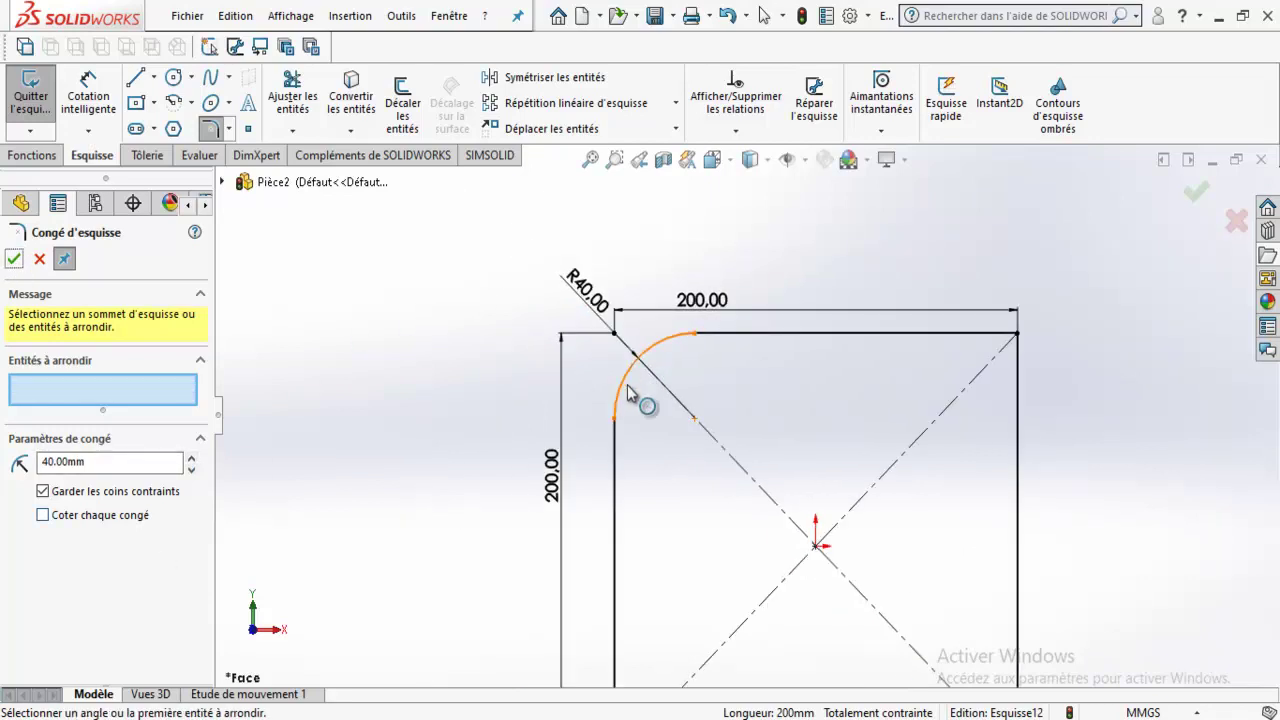
# Undo the 40 mm fillet and reposition the width and height dimensions.
pyautogui.click(728, 16)
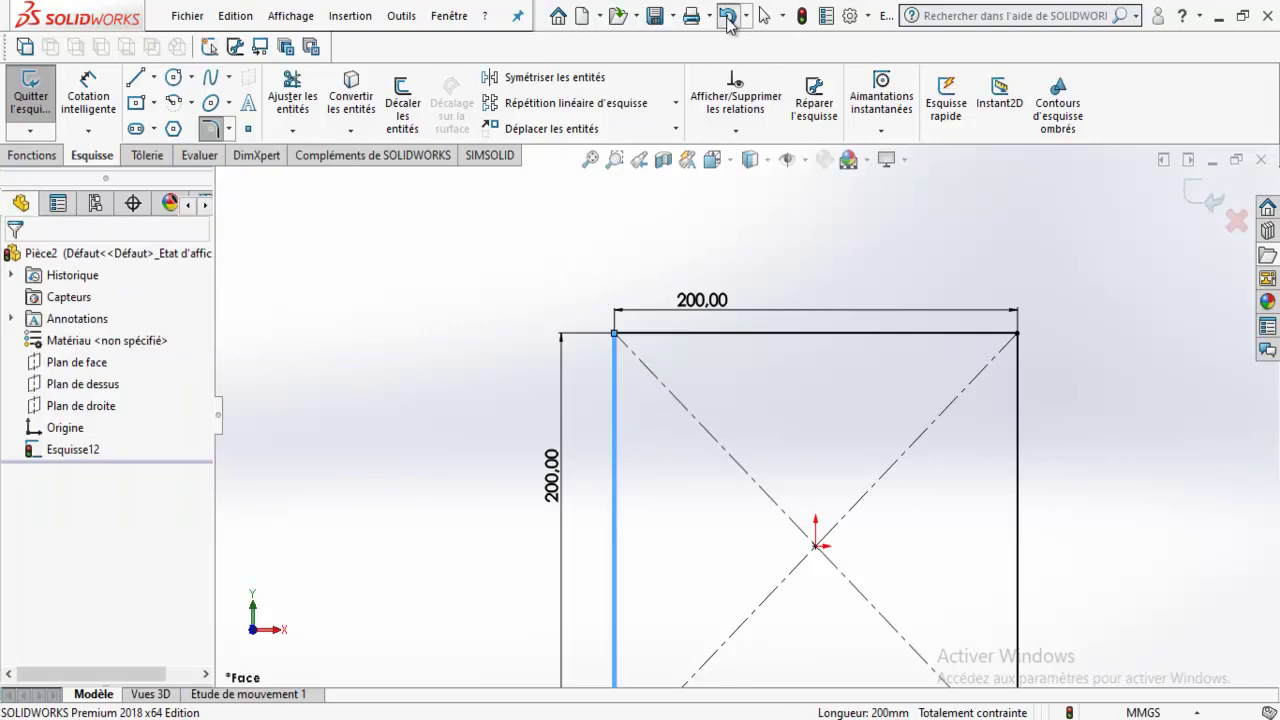
pyautogui.click(877, 281)
pyautogui.scroll(-3, 877, 281)
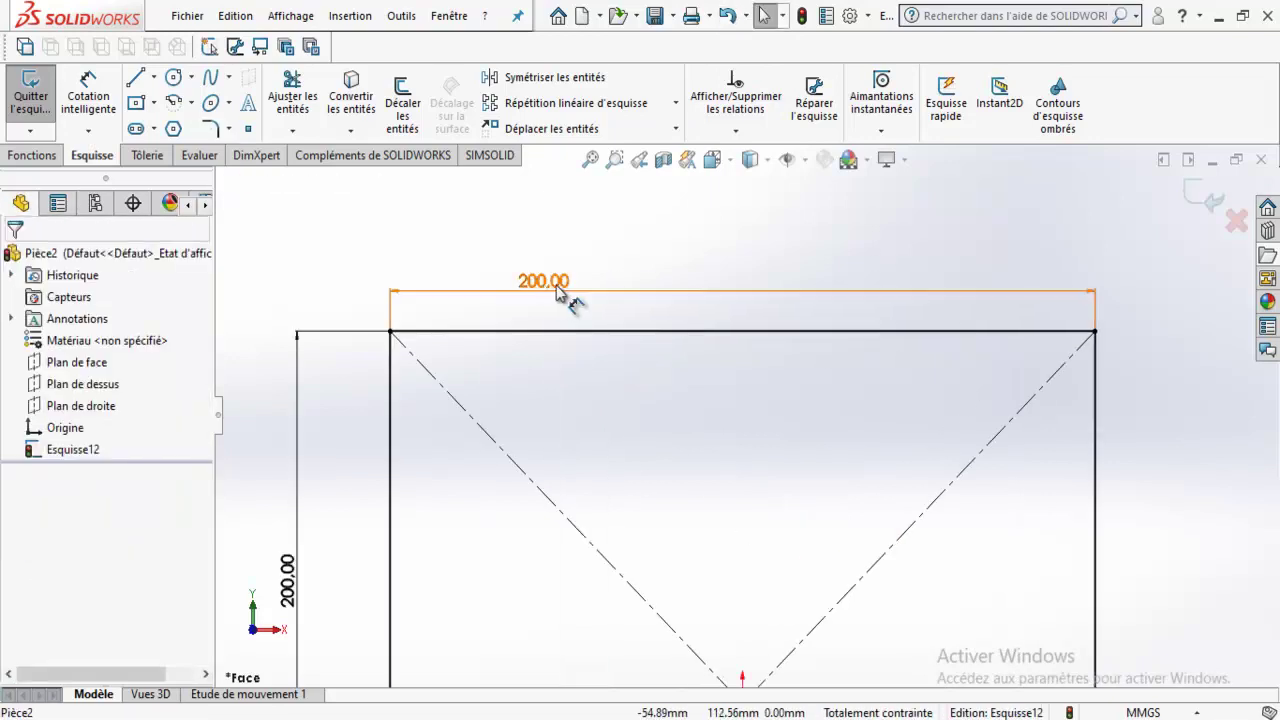
pyautogui.moveTo(571, 295); pyautogui.dragTo(750, 280)
pyautogui.moveTo(288, 585); pyautogui.dragTo(302, 612)
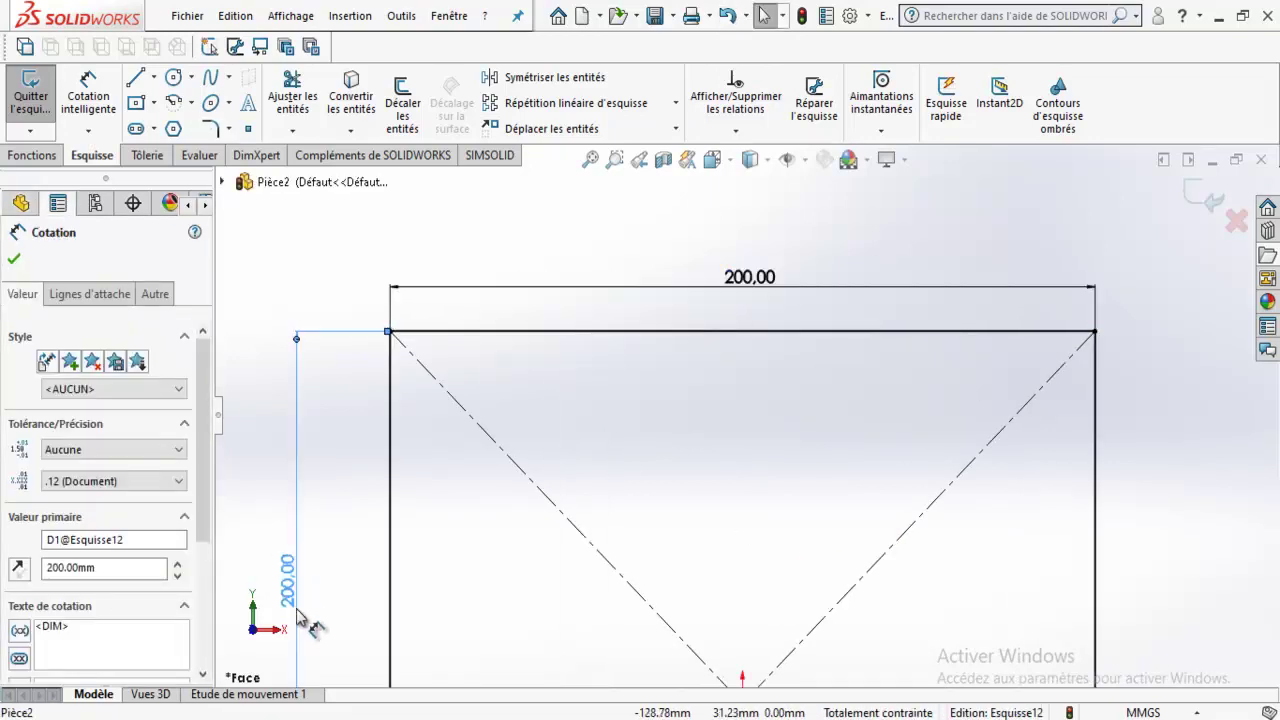
pyautogui.click(551, 300)
# Trial a 20 mm fillet on the top-left corner, keeping constraints, then undo it.
pyautogui.click(229, 128)
pyautogui.click(268, 157)
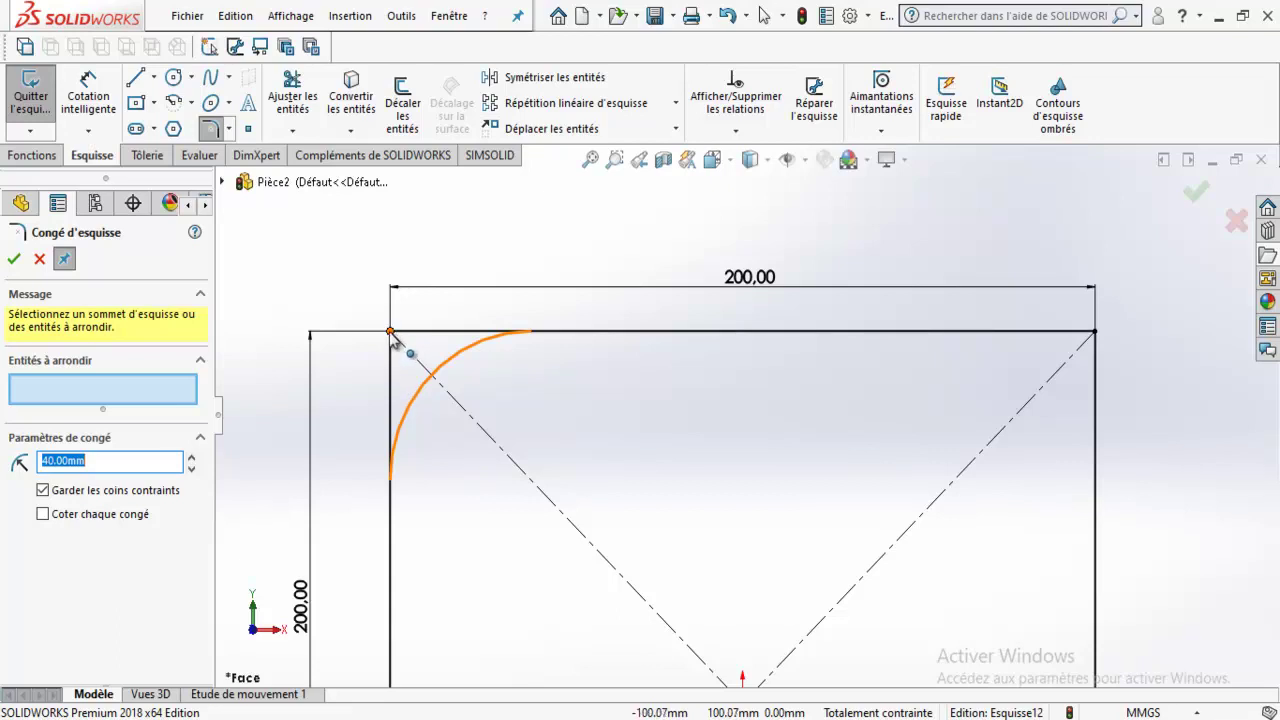
pyautogui.click(389, 331)
pyautogui.click(42, 490)
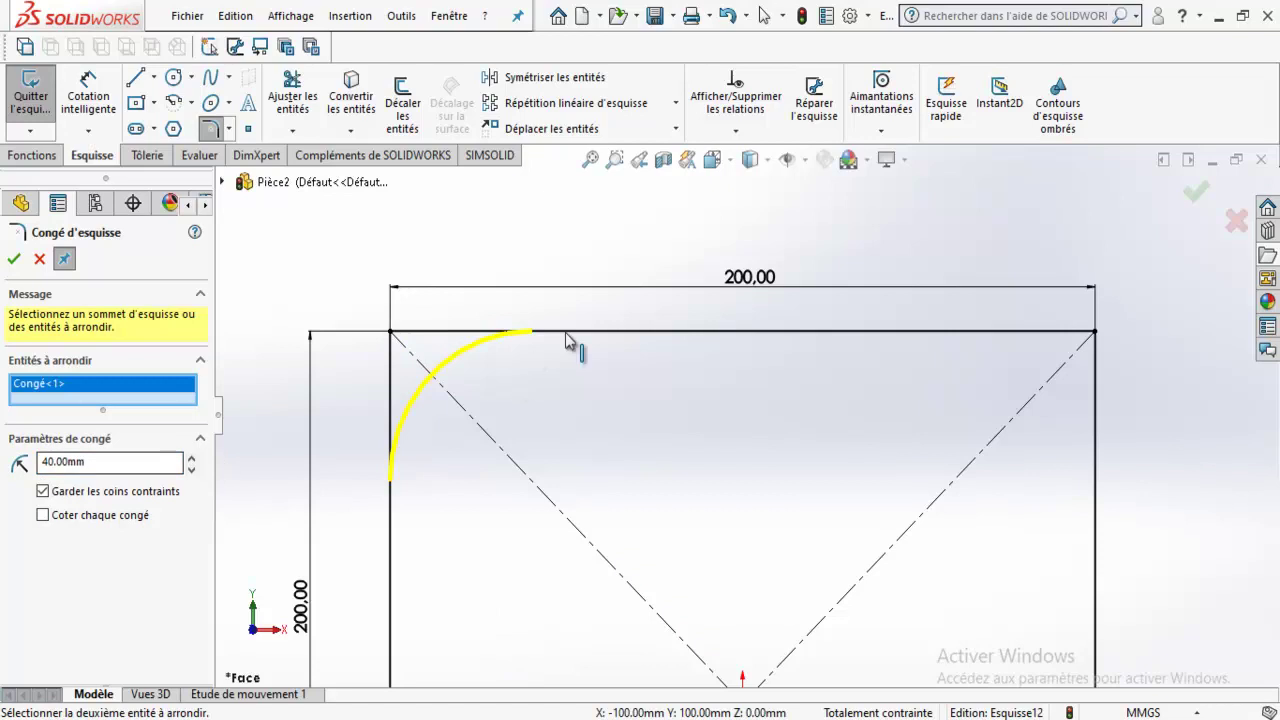
pyautogui.click(191, 469)
pyautogui.click(191, 469)
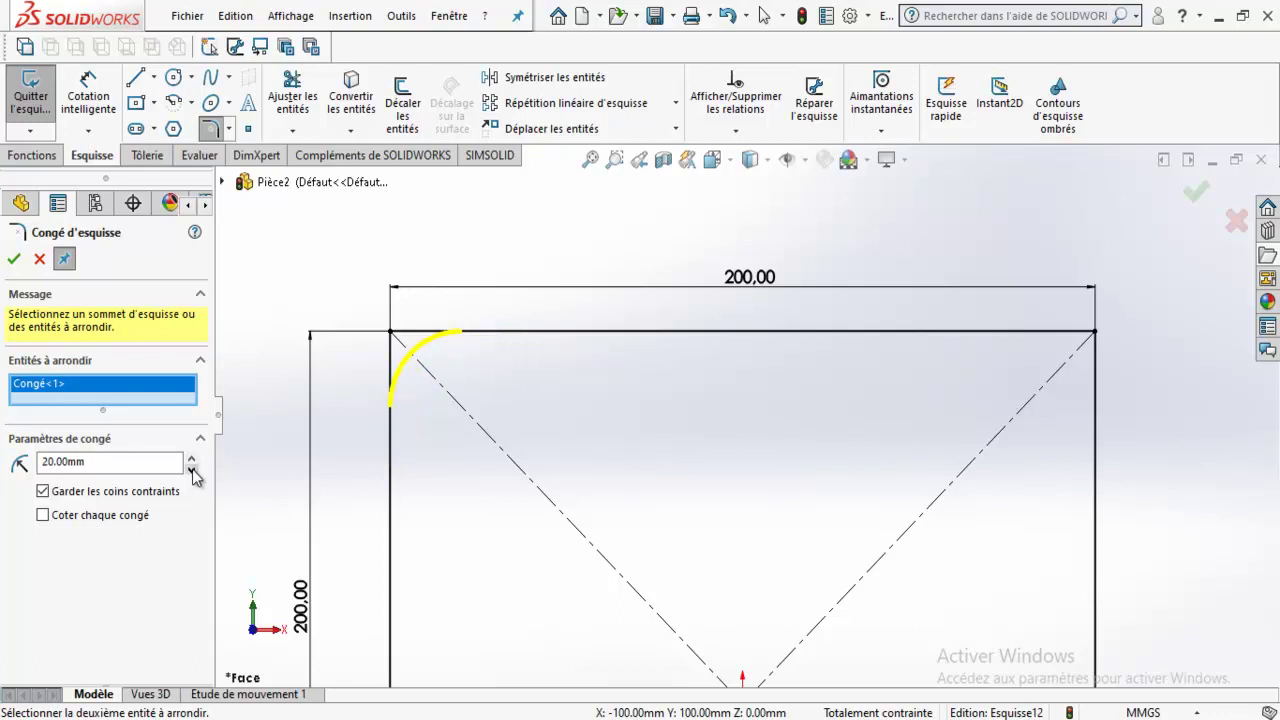
pyautogui.click(14, 259)
pyautogui.scroll(2, 409, 280)
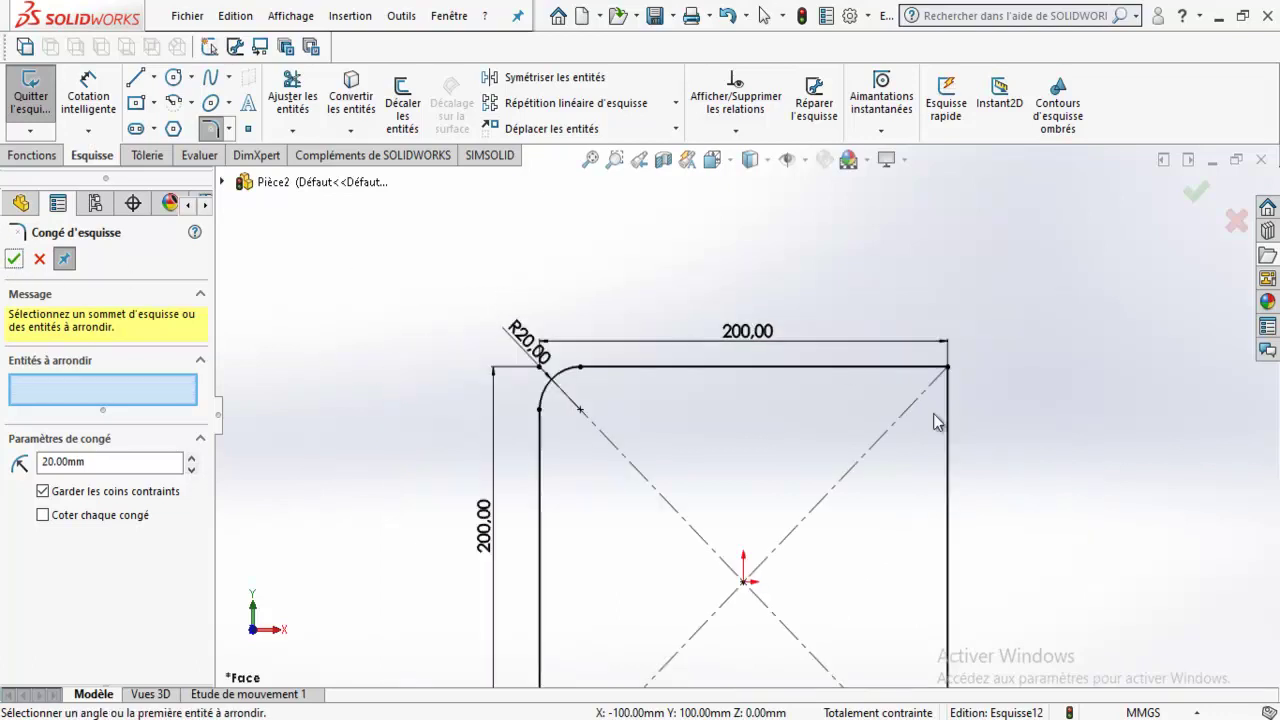
pyautogui.click(13, 260)
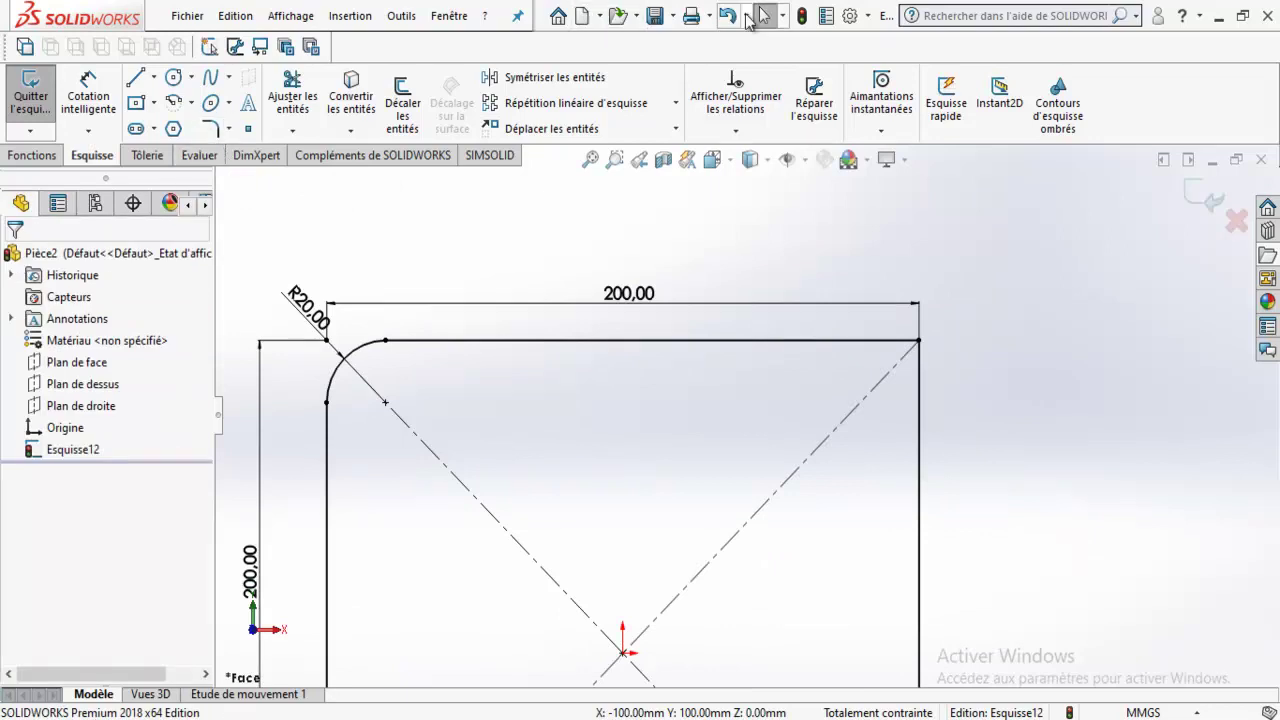
pyautogui.click(727, 16)
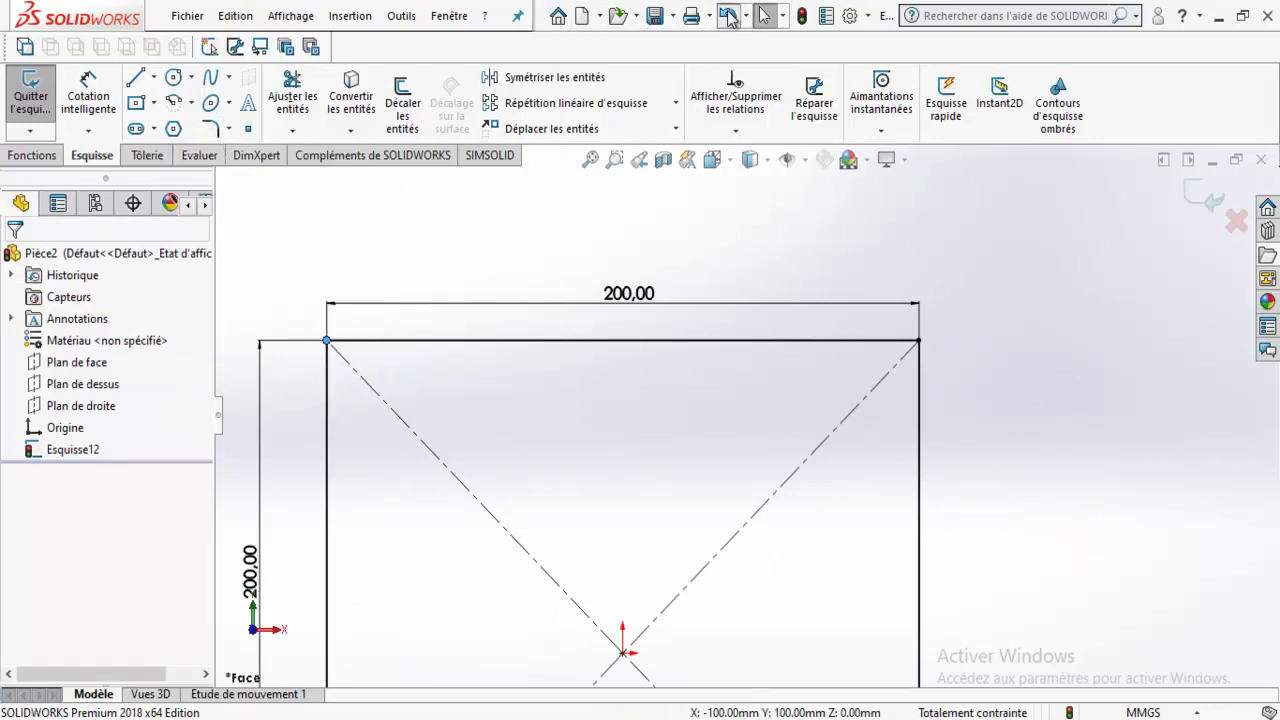
# Start a new sketch fillet and add the top-right, bottom-left and bottom-right corners.
pyautogui.click(228, 129)
pyautogui.click(228, 157)
pyautogui.press('z')
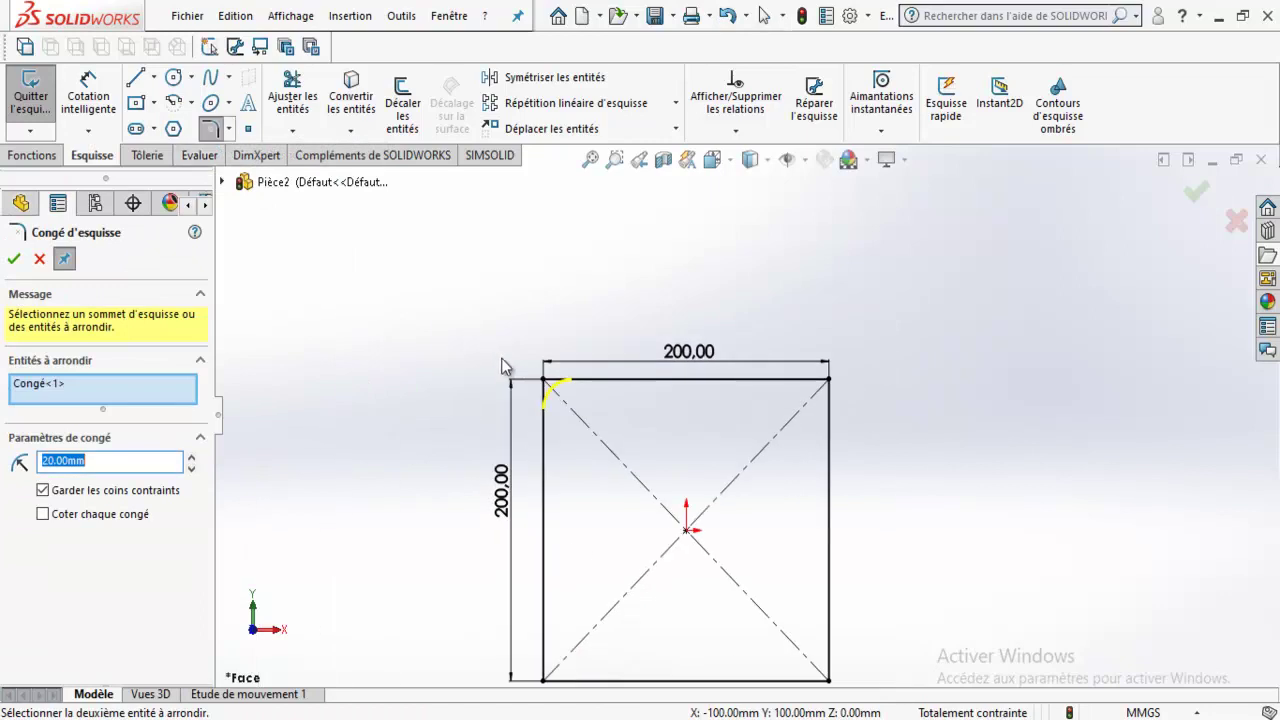
pyautogui.scroll(-2, 550, 444)
pyautogui.click(956, 350)
pyautogui.press('z')
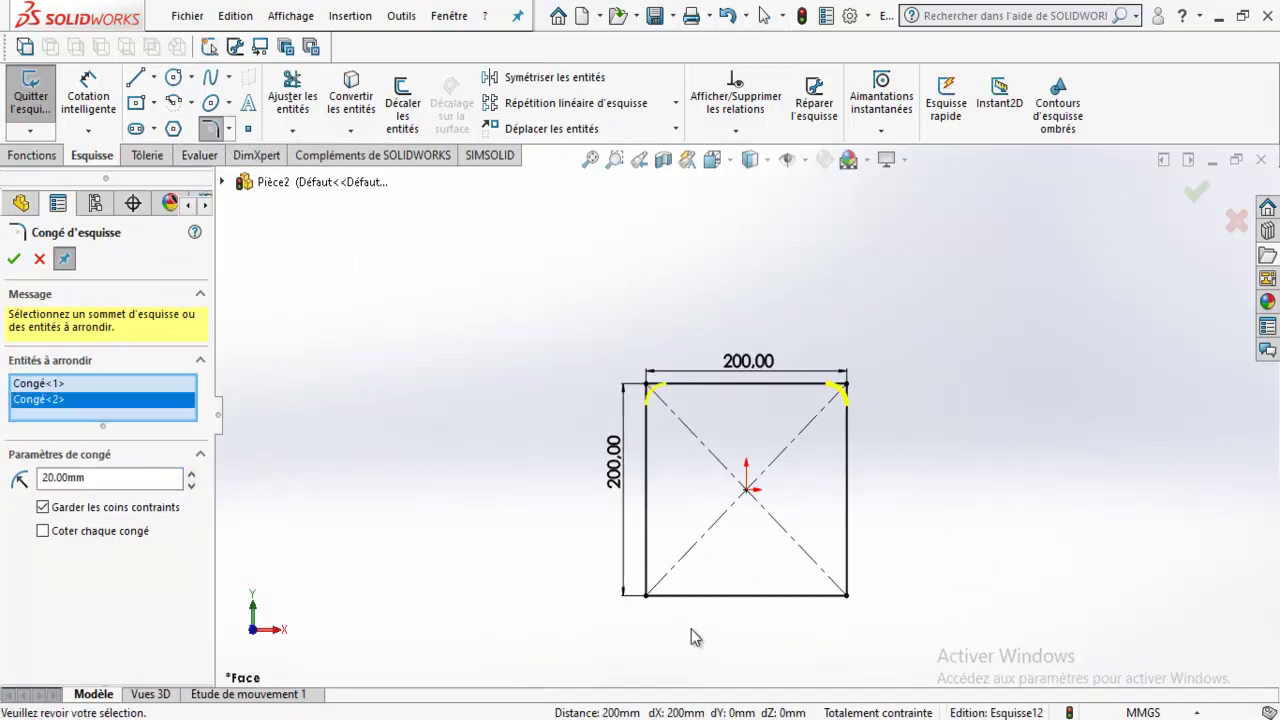
pyautogui.click(647, 595)
pyautogui.click(846, 594)
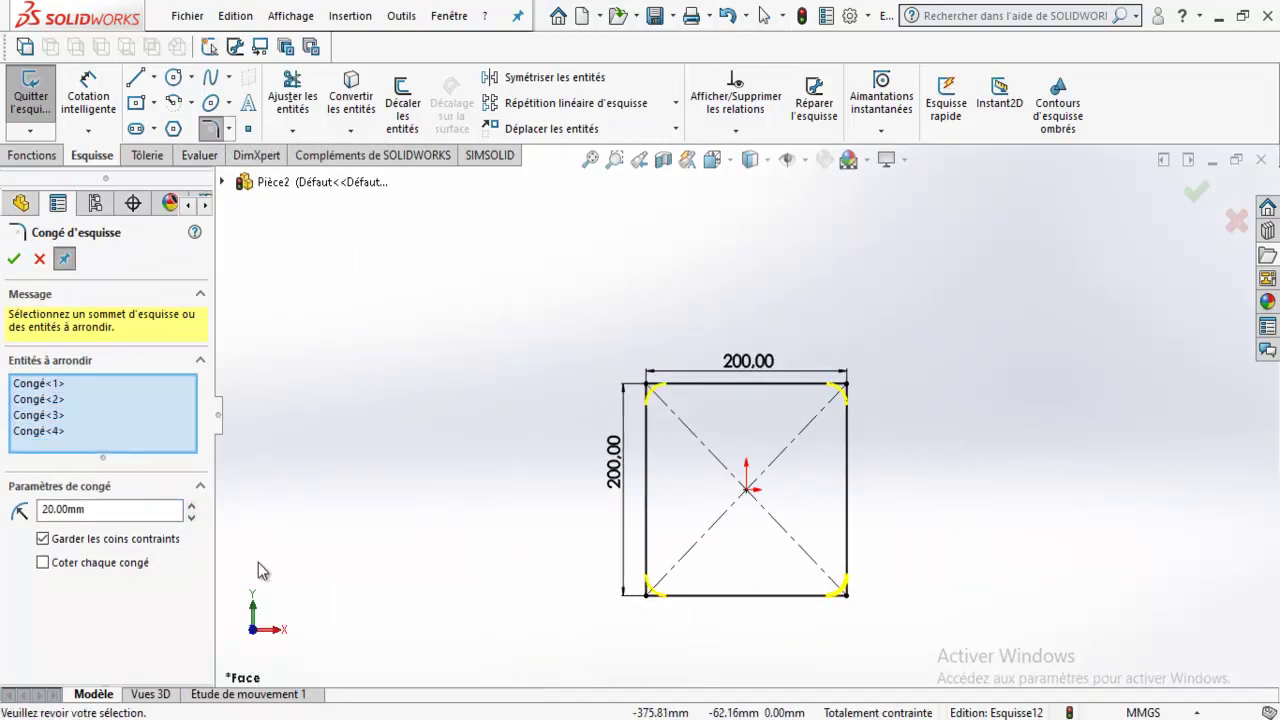
pyautogui.scroll(-3, 926, 529)
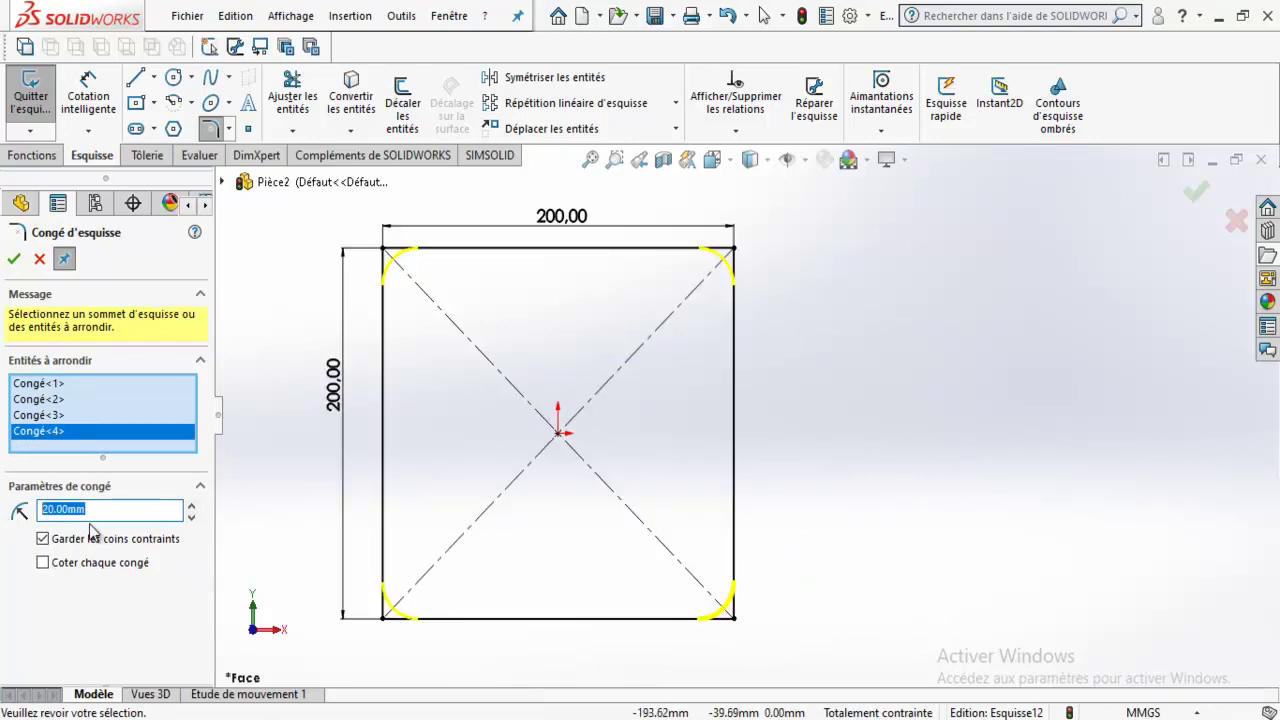
# Try fillet radii of 90, 10 and 0.10 mm, zooming in to inspect the tiny fillet.
pyautogui.click(193, 508)
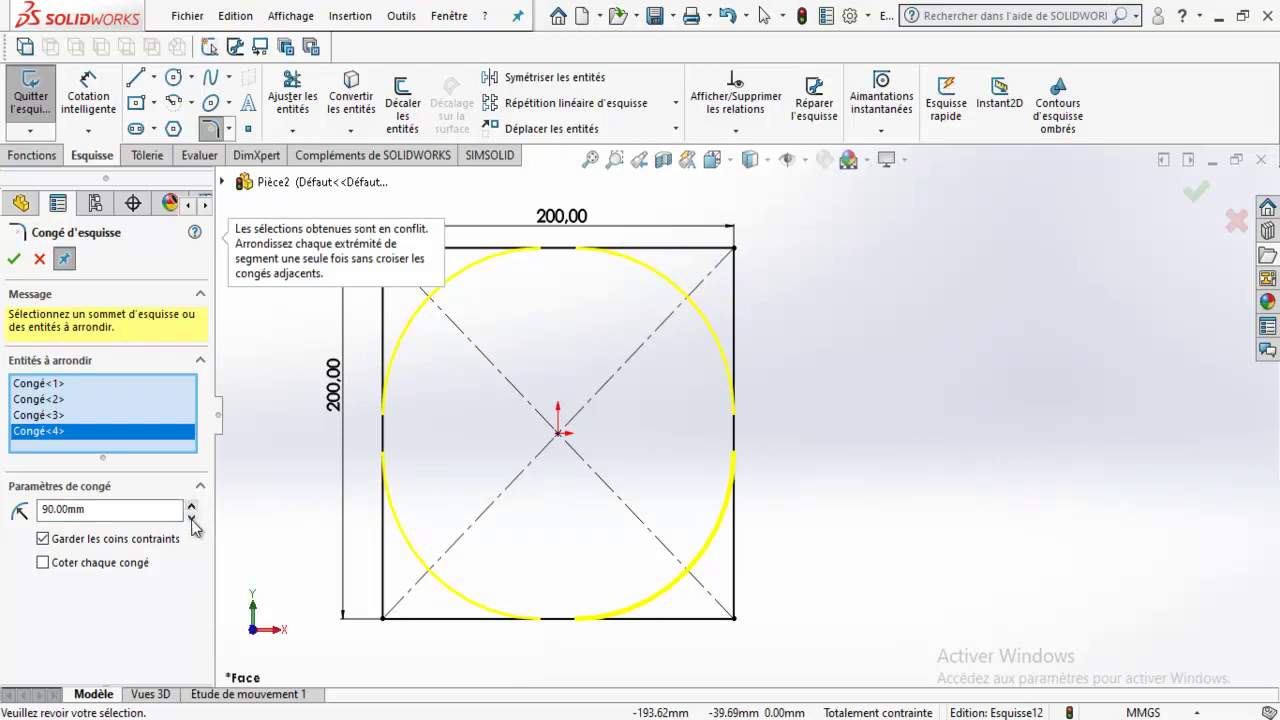
pyautogui.click(192, 518)
pyautogui.moveTo(115, 512); pyautogui.dragTo(6, 513)
pyautogui.write('0.1')
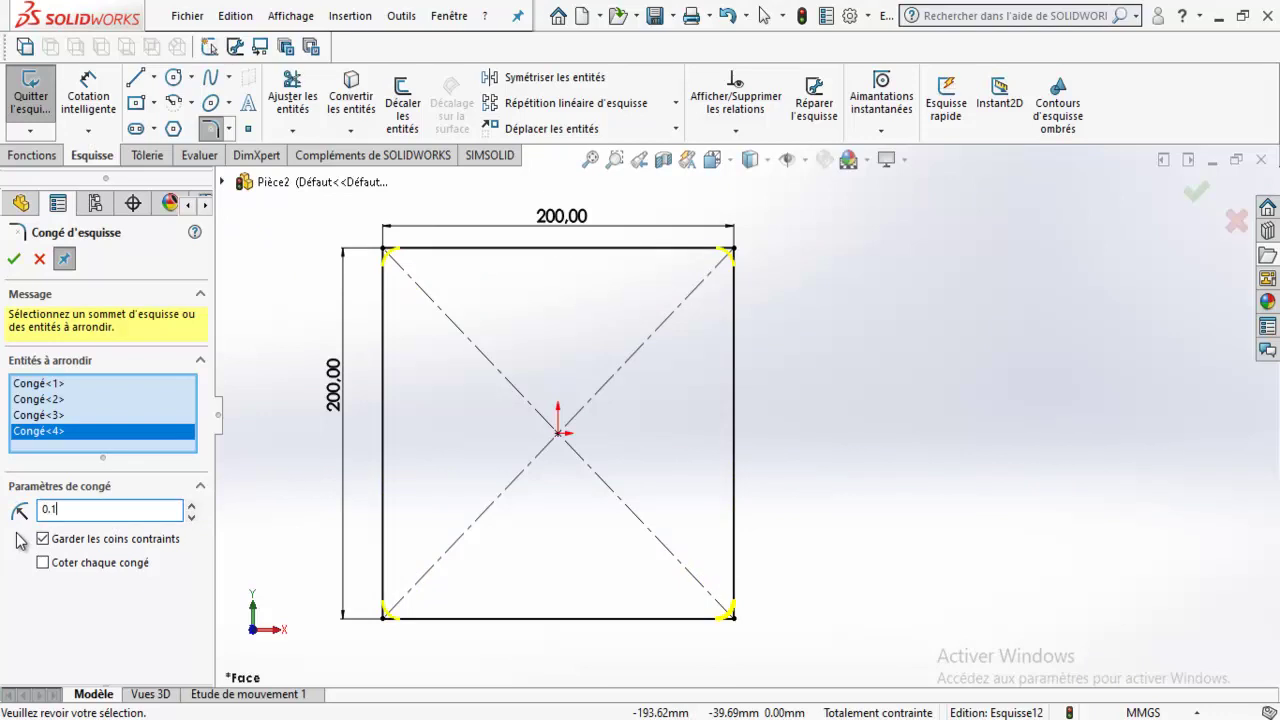
pyautogui.press('Return')
pyautogui.scroll(-2, 400, 277)
pyautogui.scroll(-4, 400, 277)
pyautogui.click(614, 159)
pyautogui.moveTo(462, 258); pyautogui.dragTo(420, 298)
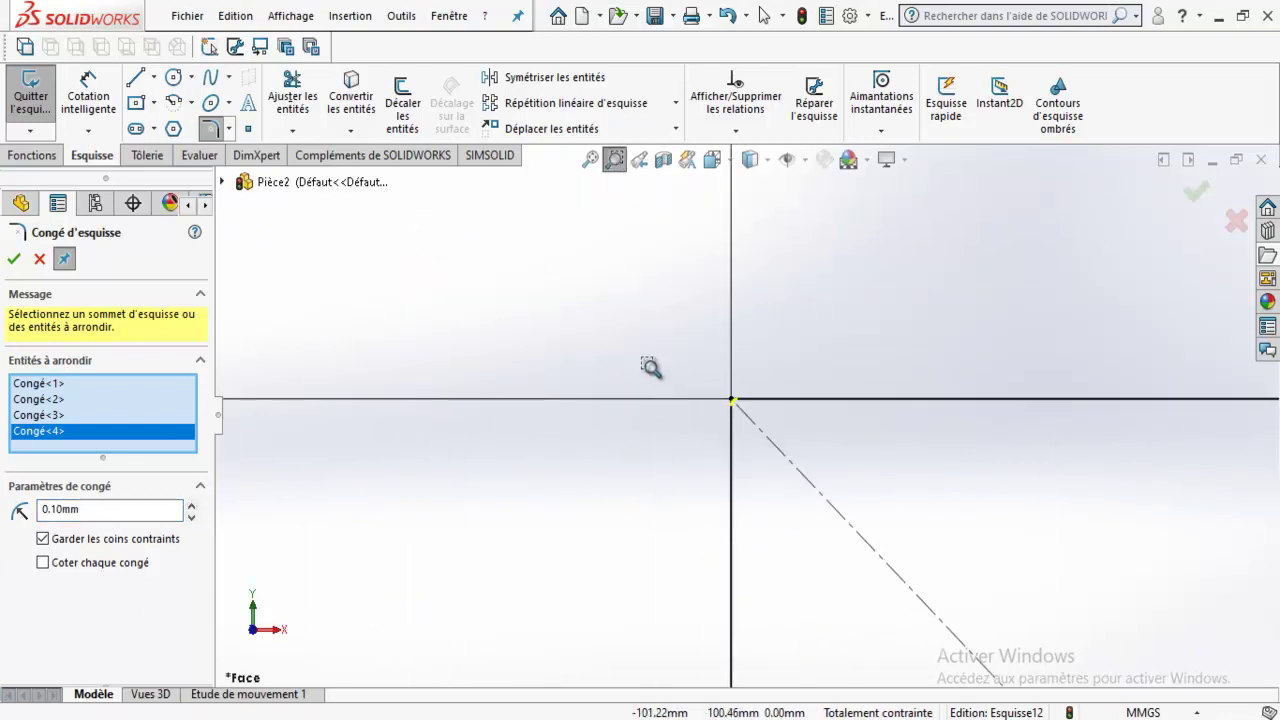
pyautogui.moveTo(540, 280); pyautogui.dragTo(642, 332)
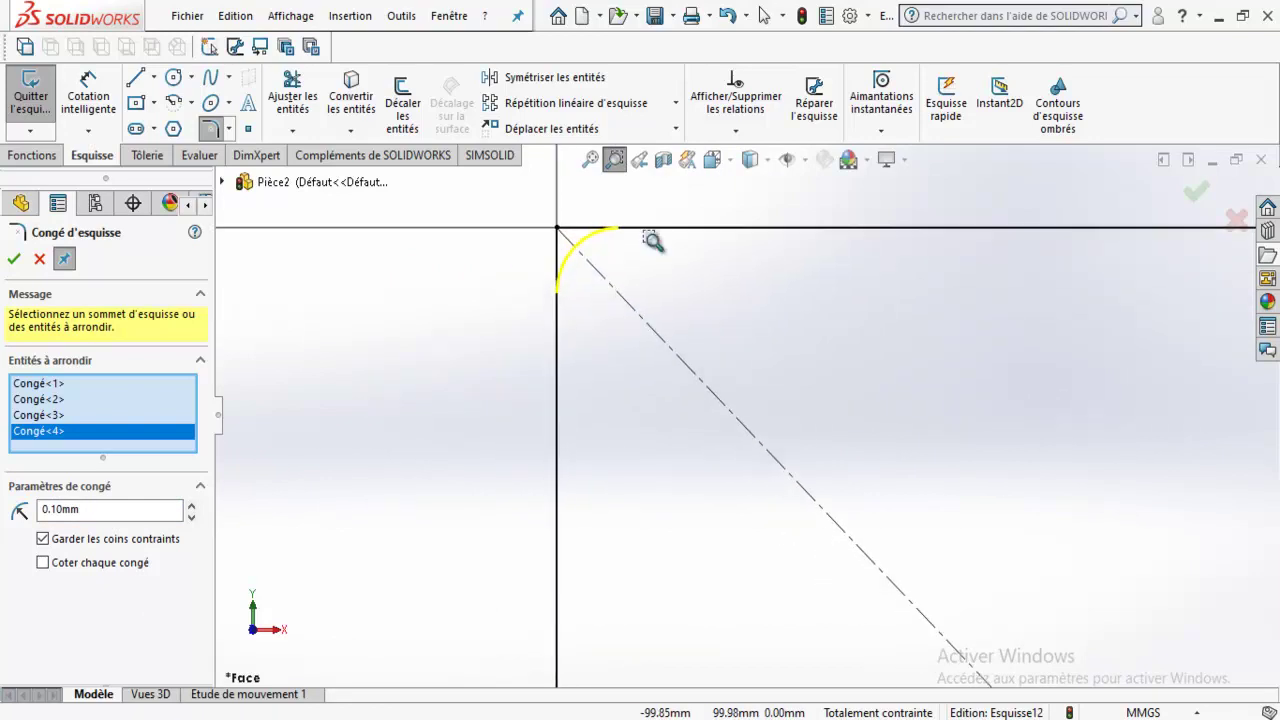
pyautogui.click(591, 159)
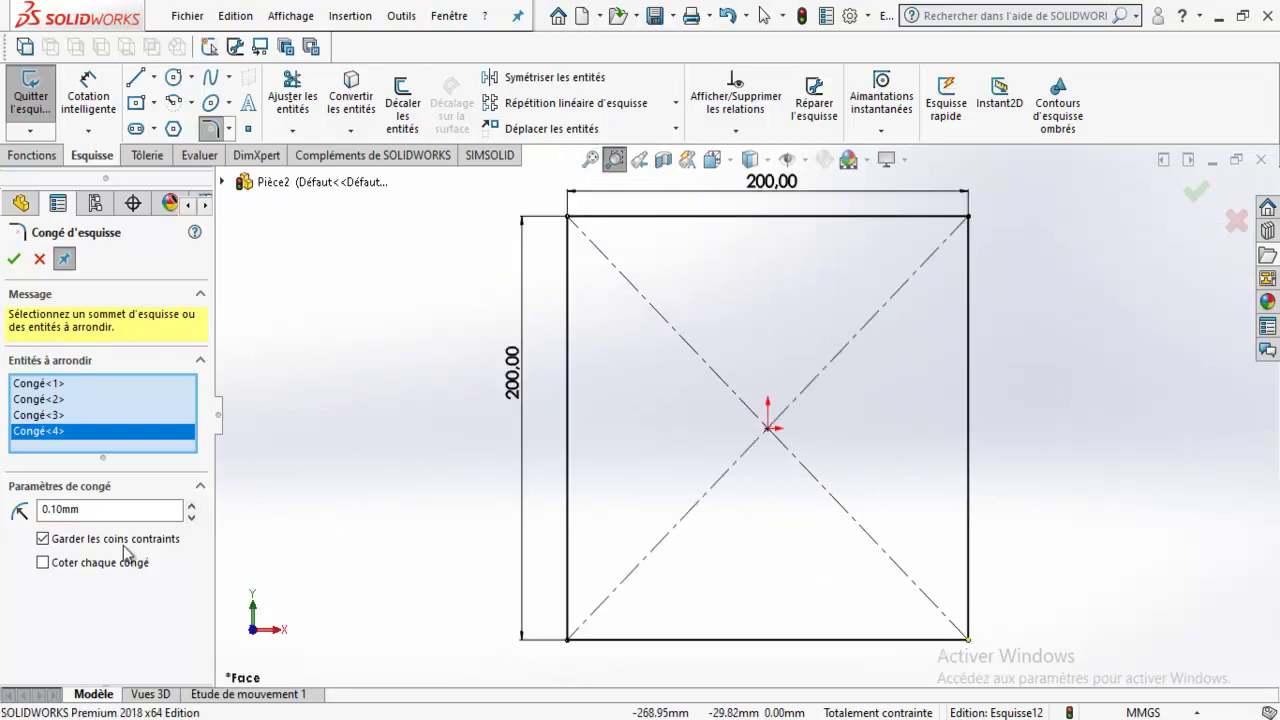
# Reset the fillet radius to 10 mm and open the corner list's options.
pyautogui.doubleClick(60, 509)
pyautogui.write('10')
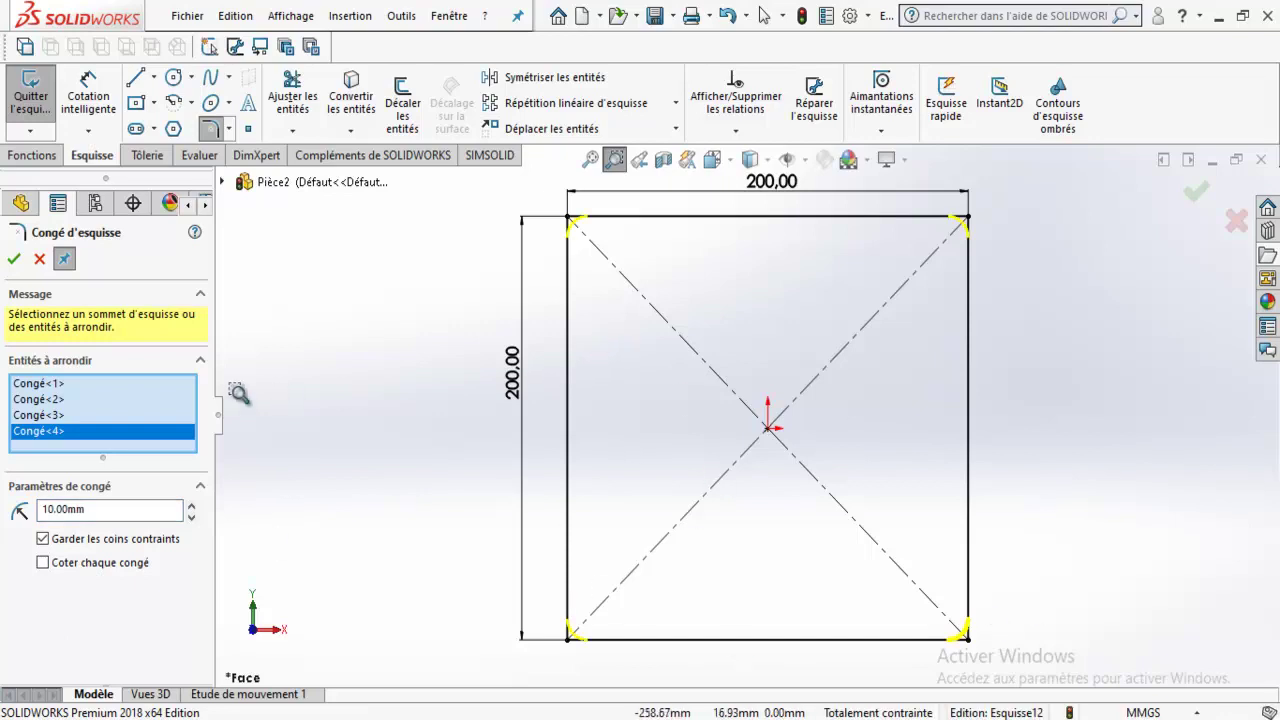
pyautogui.rightClick(63, 391)
# Clear the corner list, box-select all four corners, apply 30 mm fillets, then undo them.
pyautogui.click(103, 407)
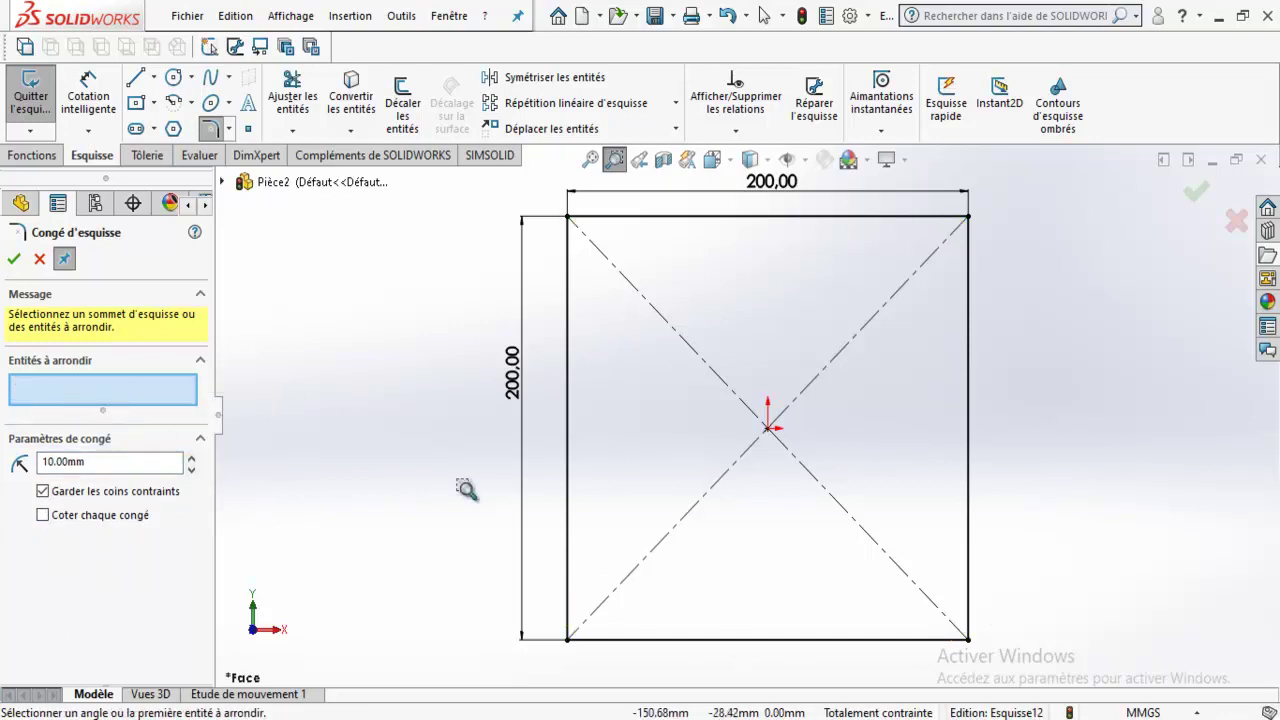
pyautogui.press('z')
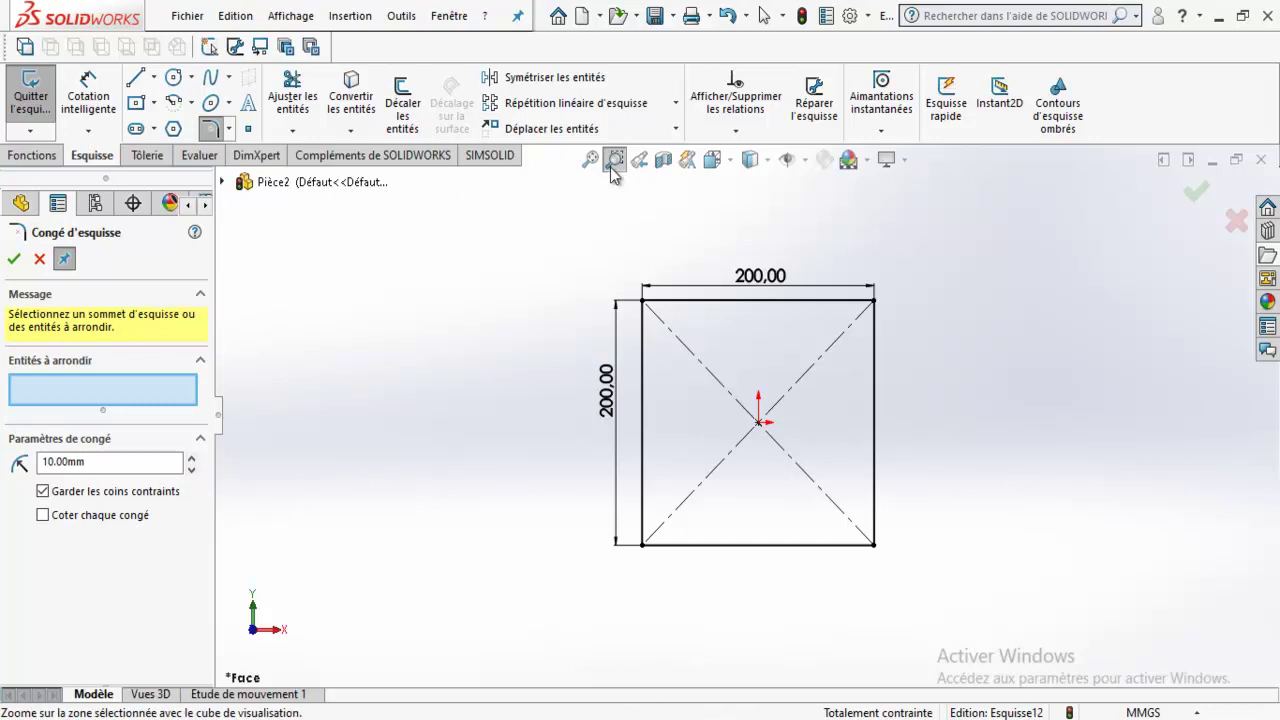
pyautogui.moveTo(527, 237)
pyautogui.mouseDown()
pyautogui.moveTo(1156, 710)
pyautogui.moveTo(1143, 703)
pyautogui.mouseUp()
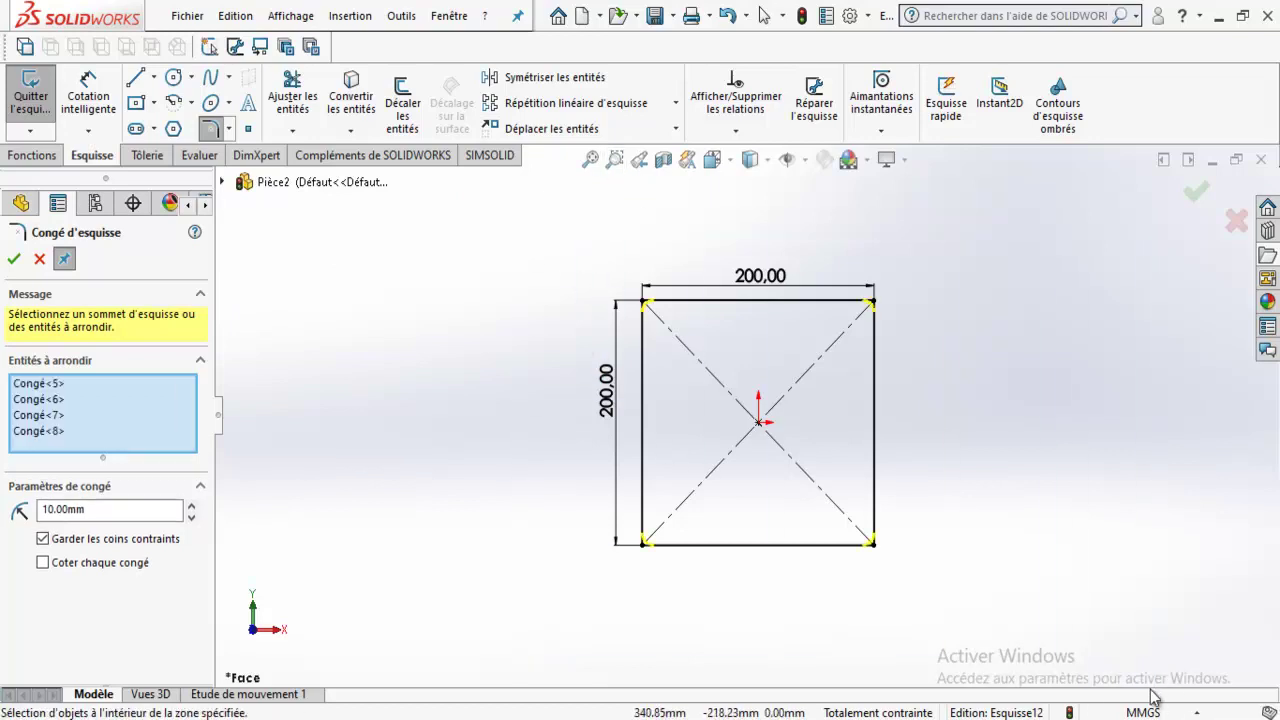
pyautogui.scroll(-3, 860, 171)
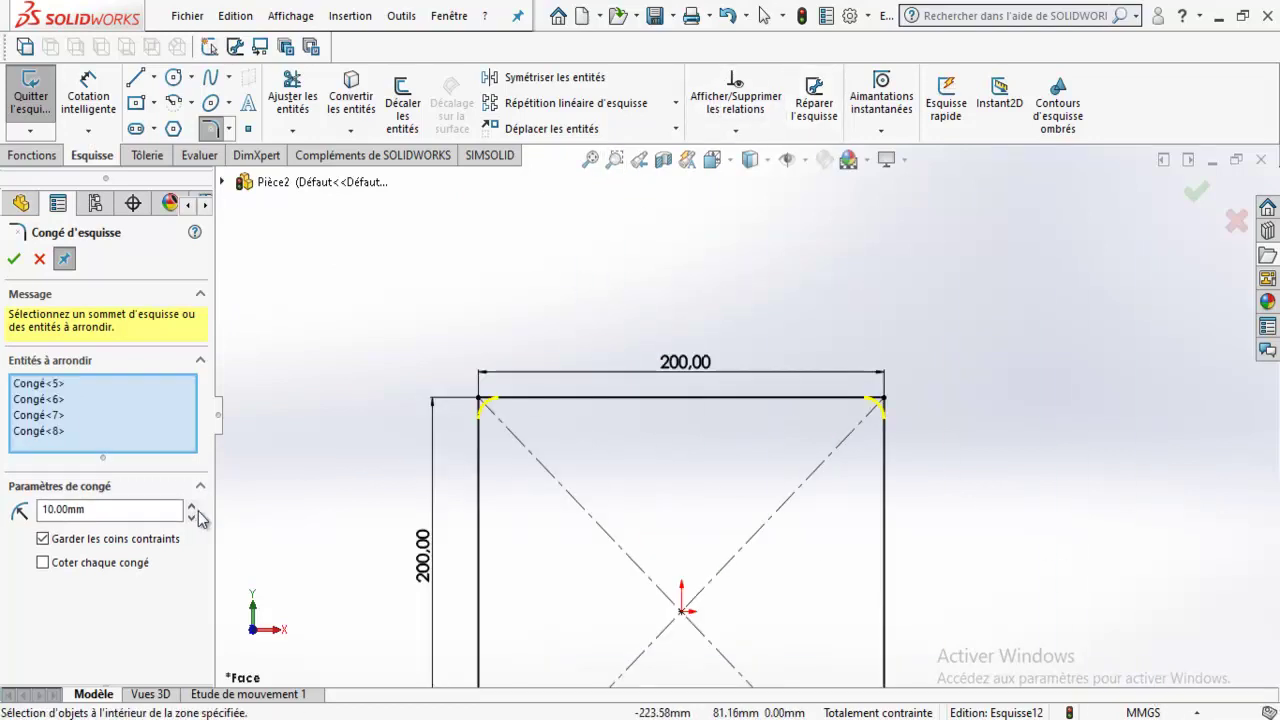
pyautogui.scroll(-2, 757, 517)
pyautogui.scroll(4, 871, 480)
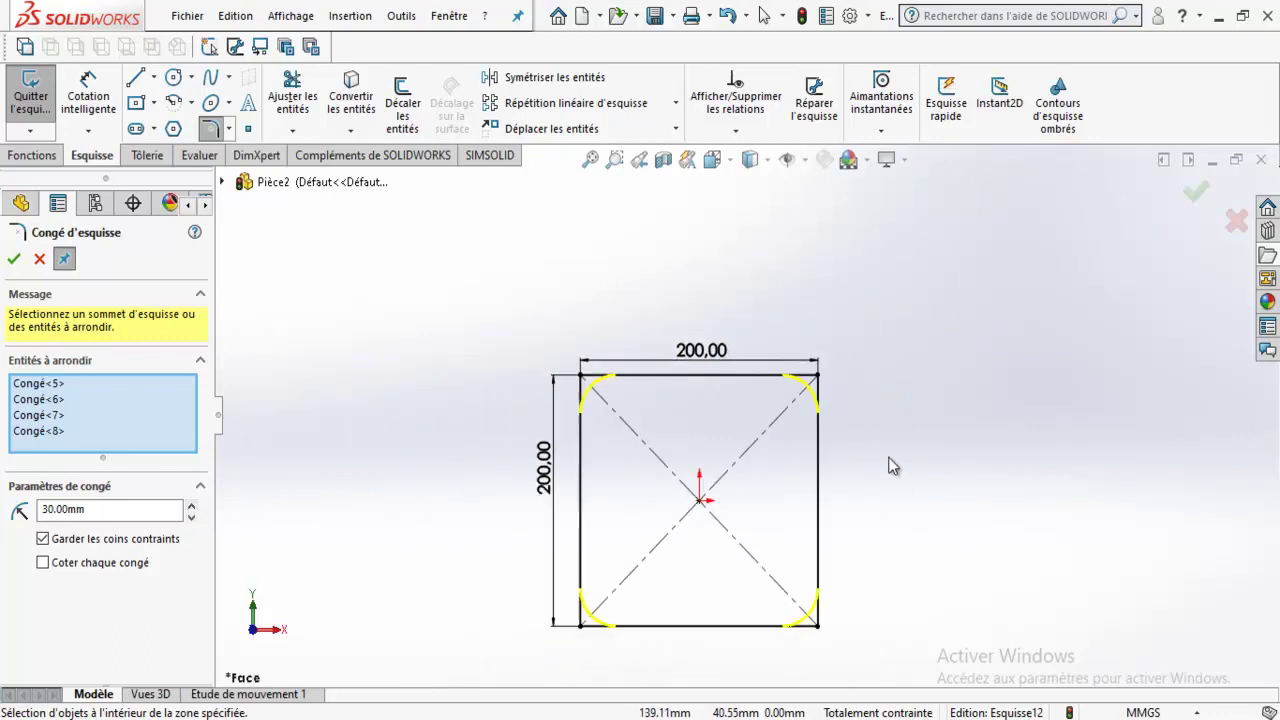
pyautogui.click(14, 259)
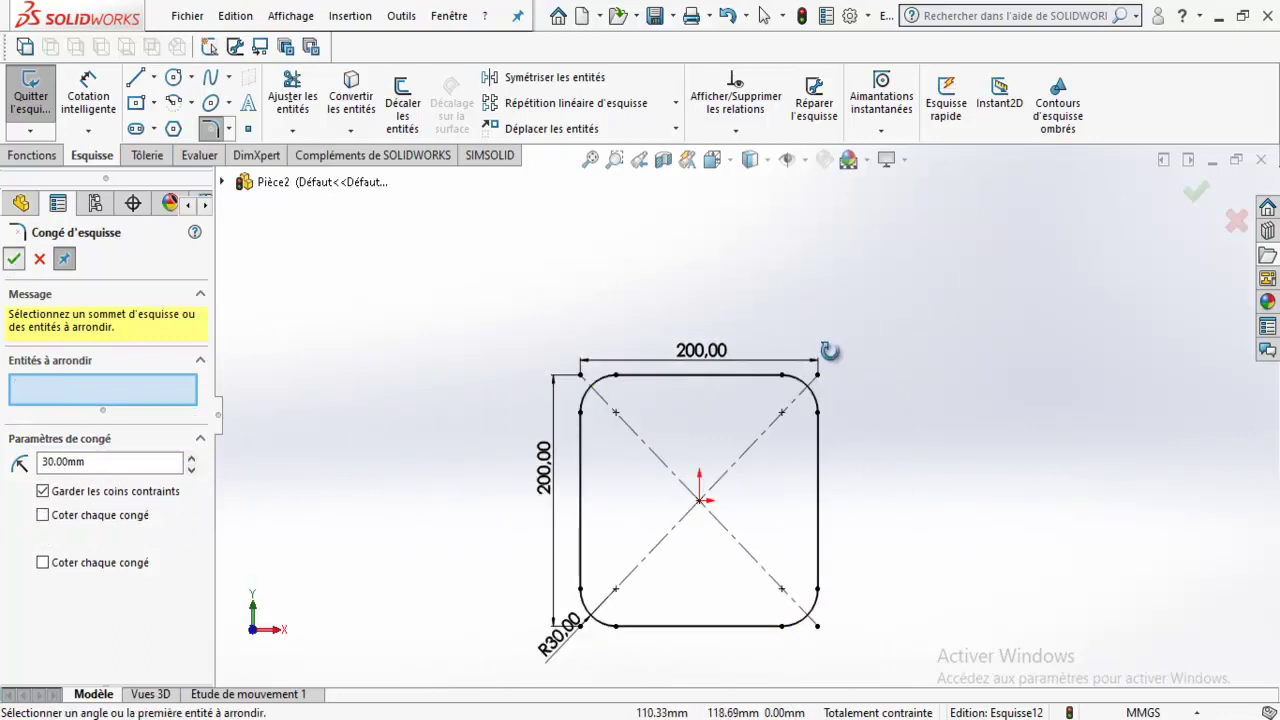
pyautogui.moveTo(830, 350); pyautogui.dragTo(840, 371, button='middle')
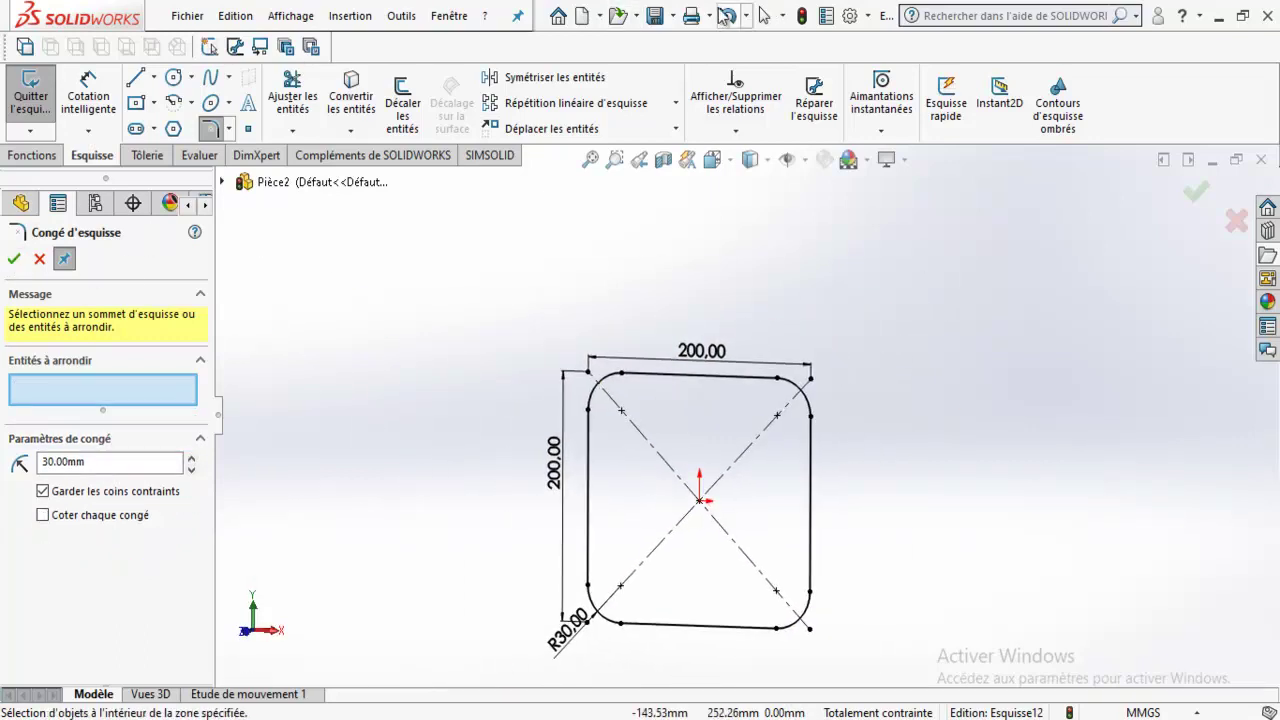
pyautogui.click(727, 15)
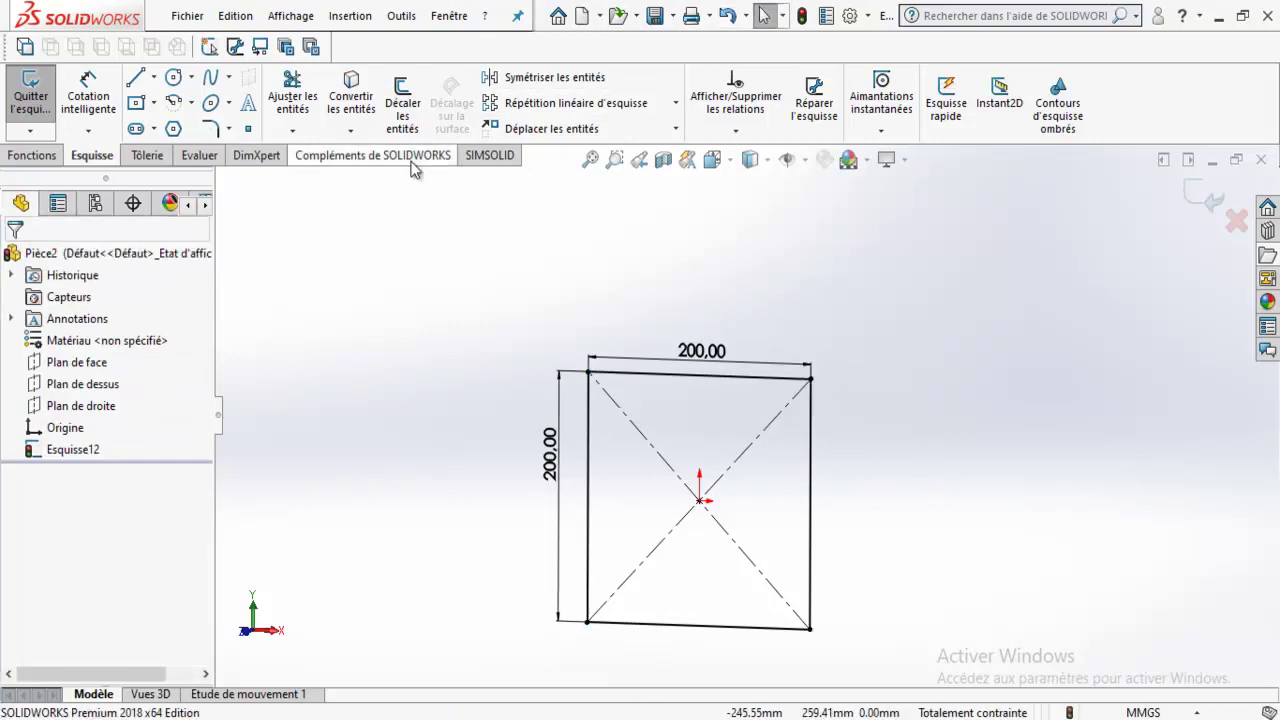
# Chamfer the top-left corner with Sketch Chamfer in angle-distance mode at 10 mm and 45°.
pyautogui.click(230, 129)
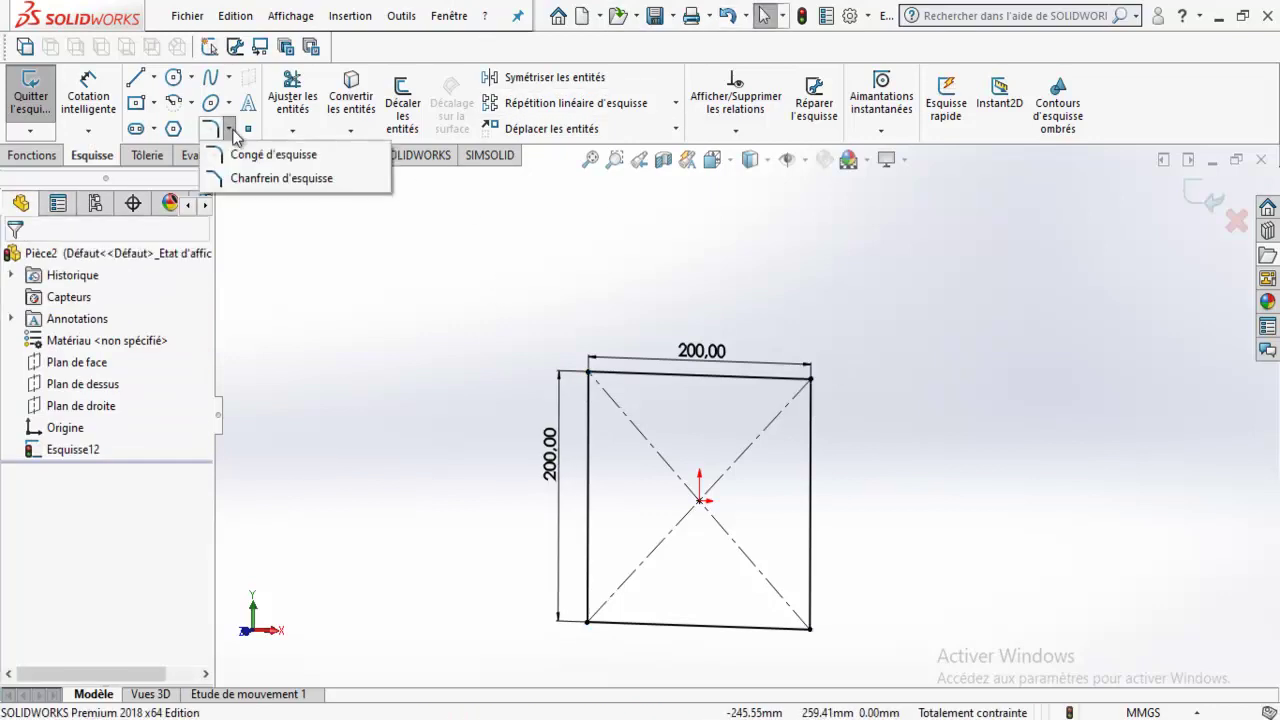
pyautogui.click(278, 180)
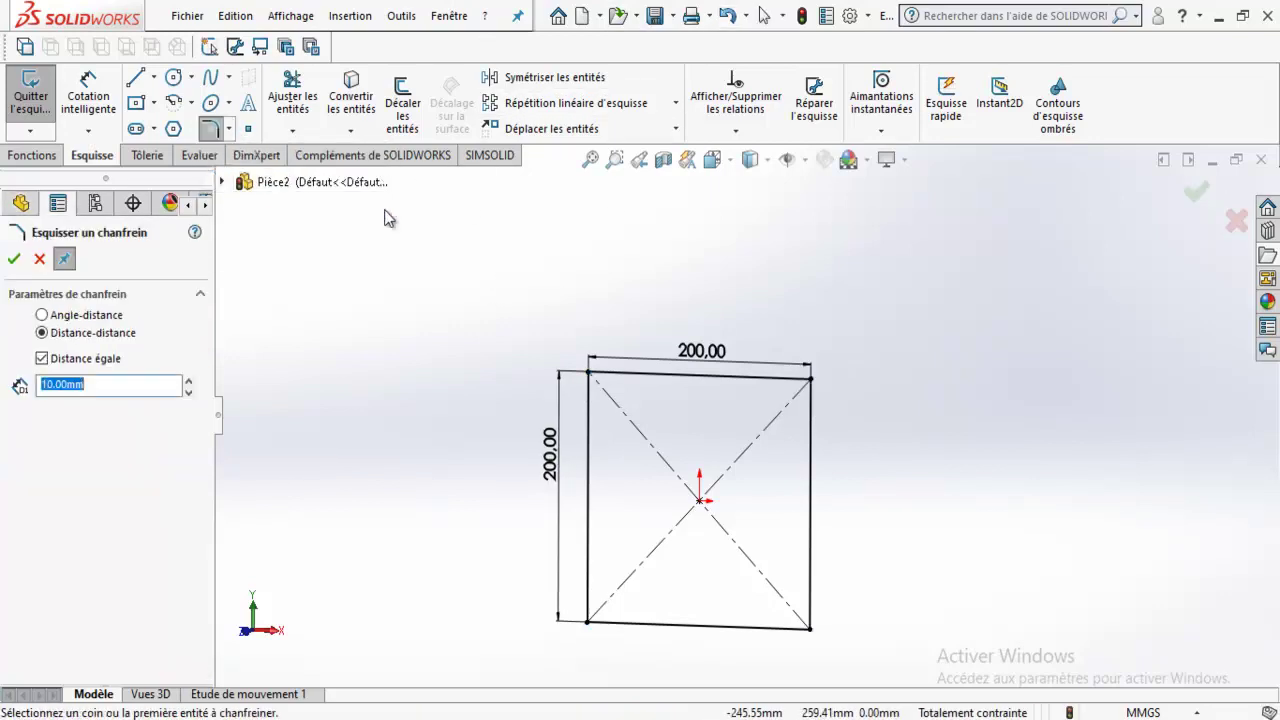
pyautogui.click(587, 372)
pyautogui.scroll(-3, 628, 420)
pyautogui.scroll(-2, 609, 400)
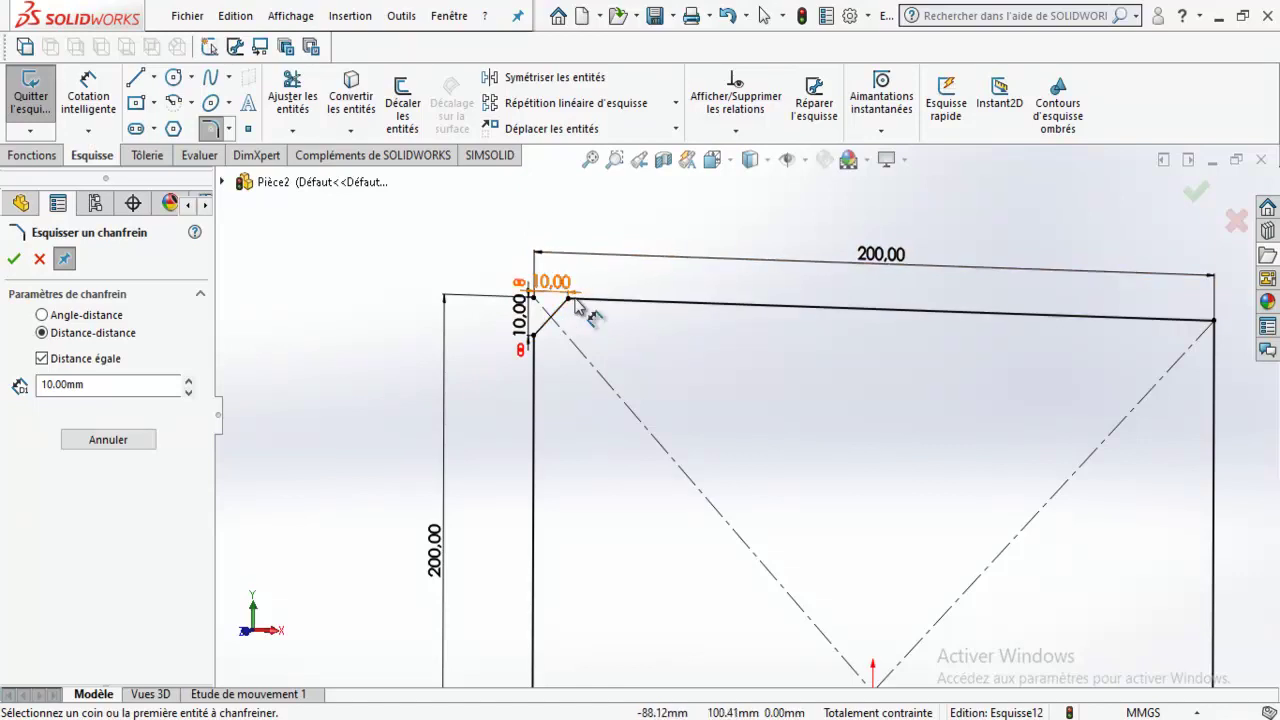
pyautogui.moveTo(549, 283); pyautogui.dragTo(550, 233)
pyautogui.moveTo(519, 315); pyautogui.dragTo(483, 315)
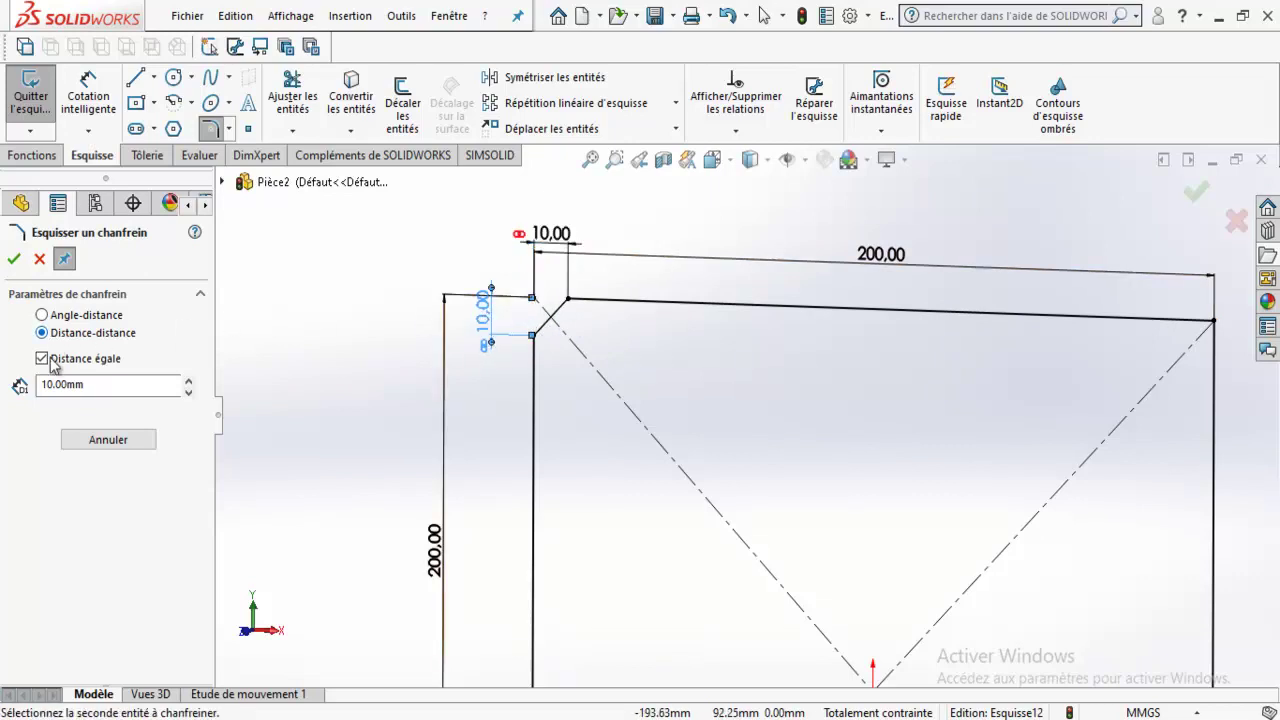
pyautogui.click(42, 316)
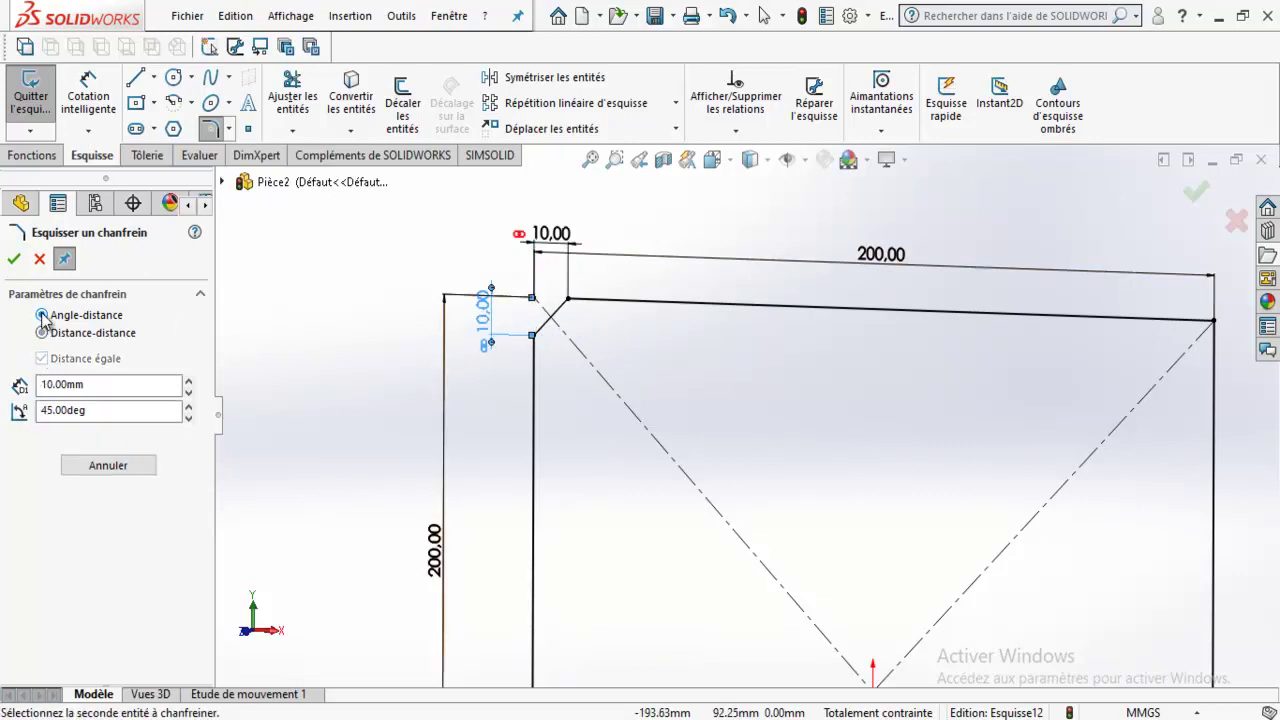
pyautogui.click(52, 404)
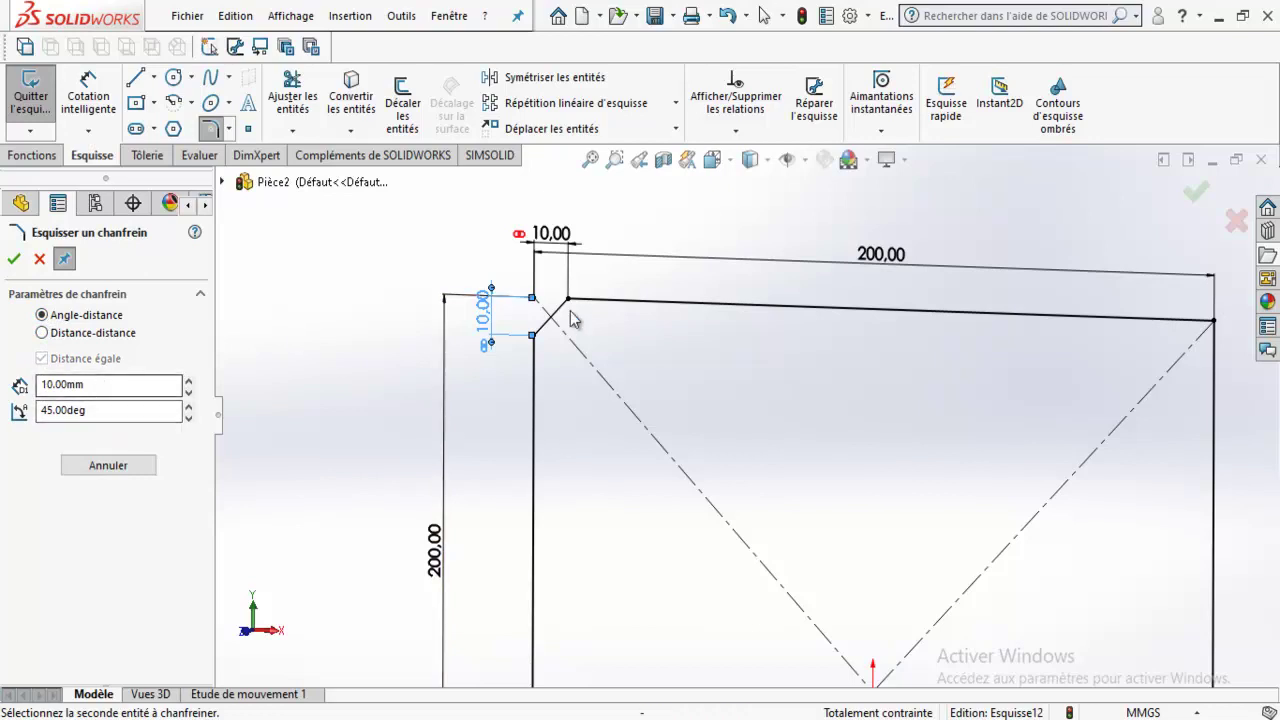
pyautogui.scroll(-2, 535, 305)
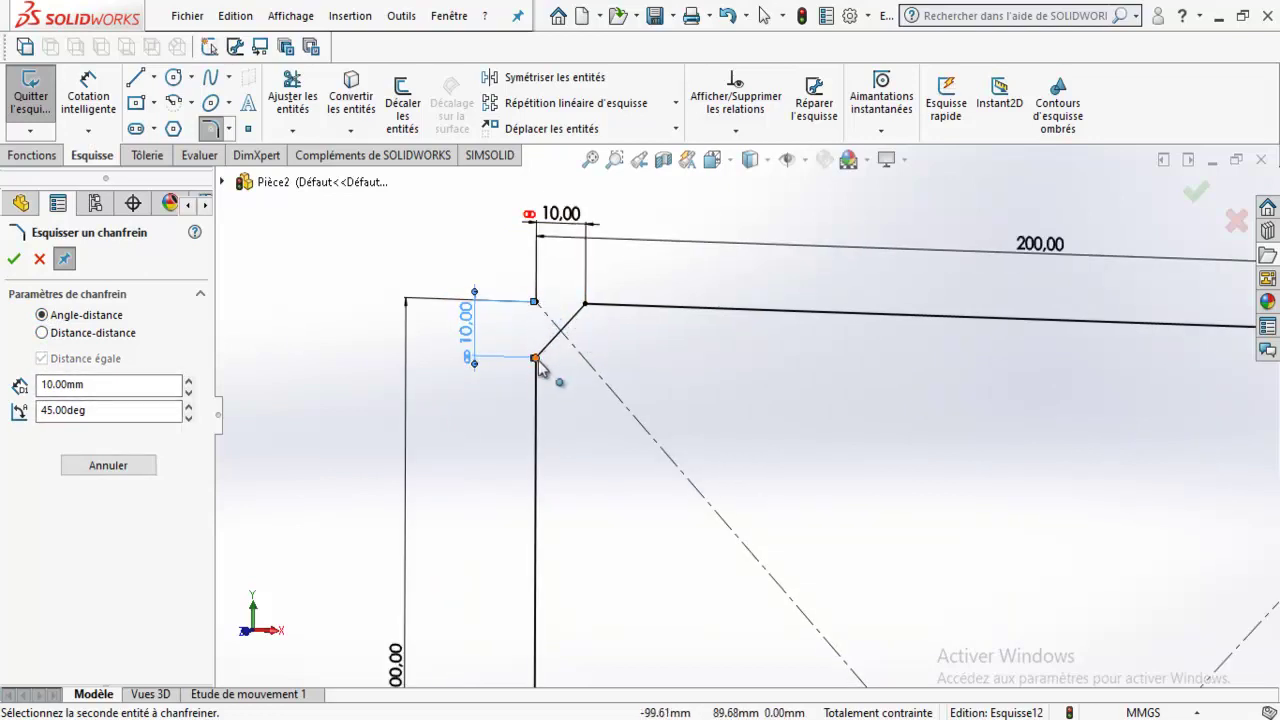
pyautogui.click(153, 77)
# Dimension the chamfer's 45° angle, declining the redundant dimension, and place the 10.00 dimension.
pyautogui.click(135, 106)
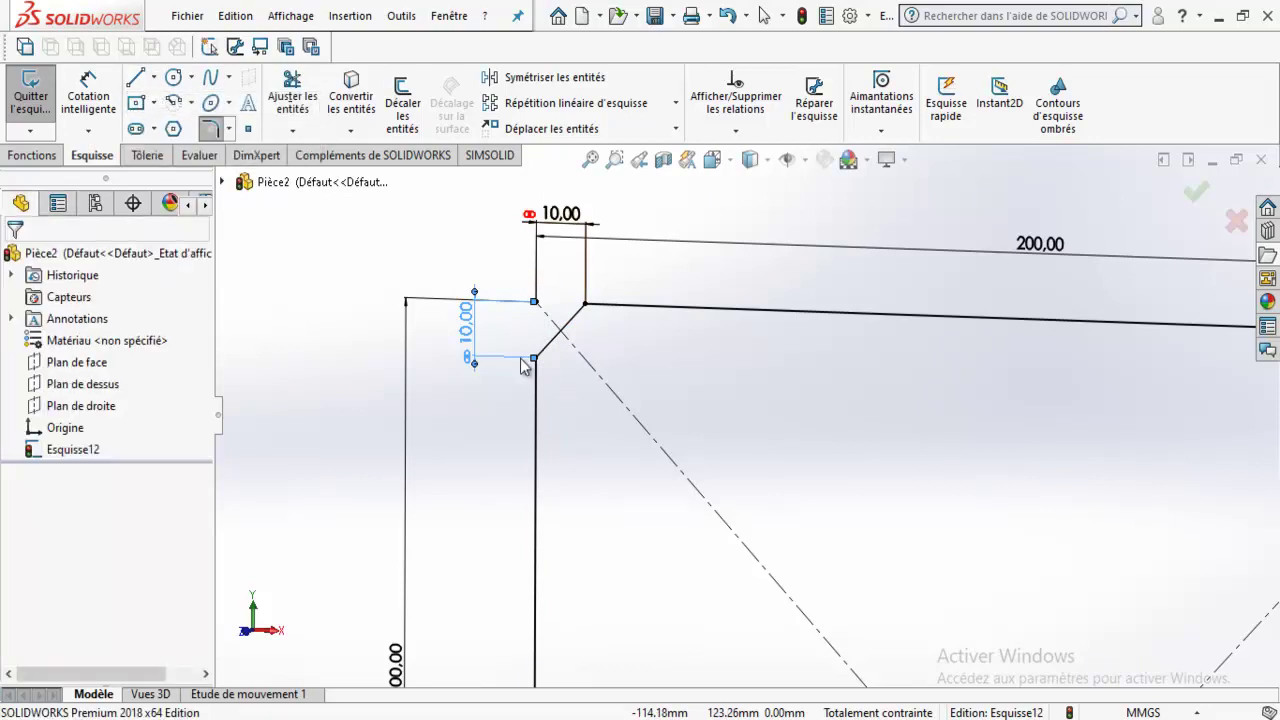
pyautogui.click(535, 357)
pyautogui.press('d')
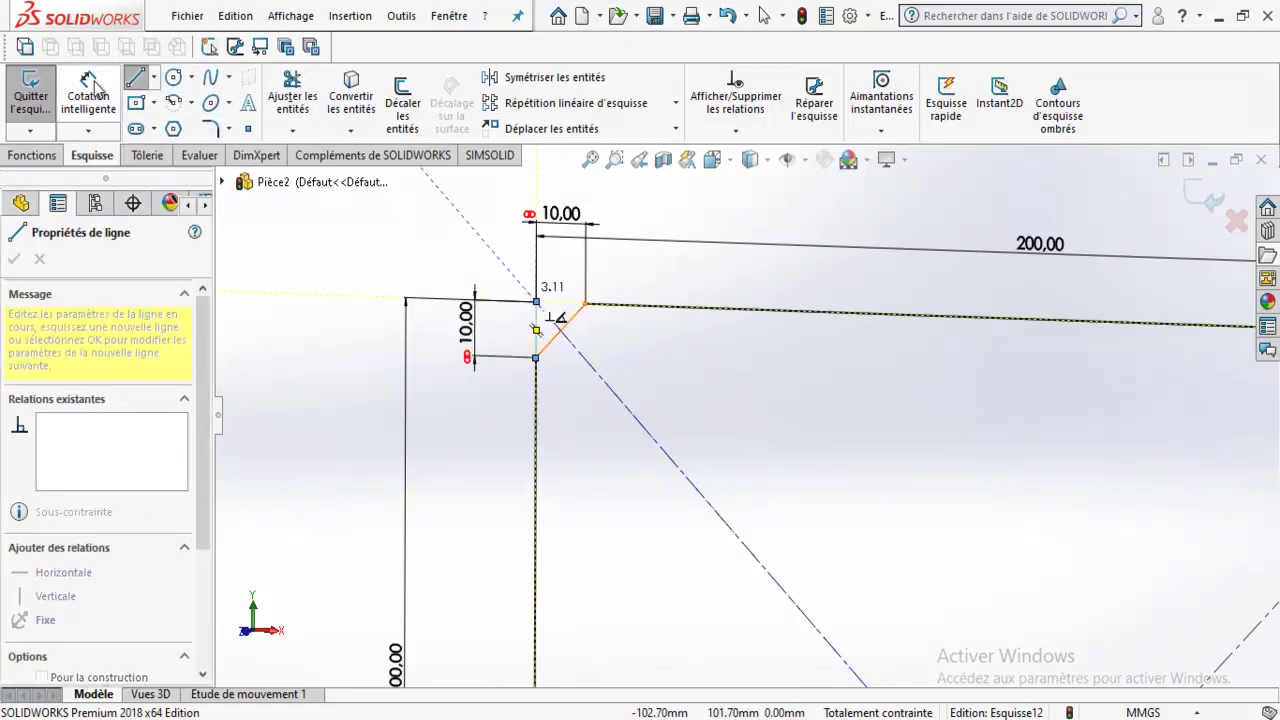
pyautogui.click(556, 348)
pyautogui.click(537, 330)
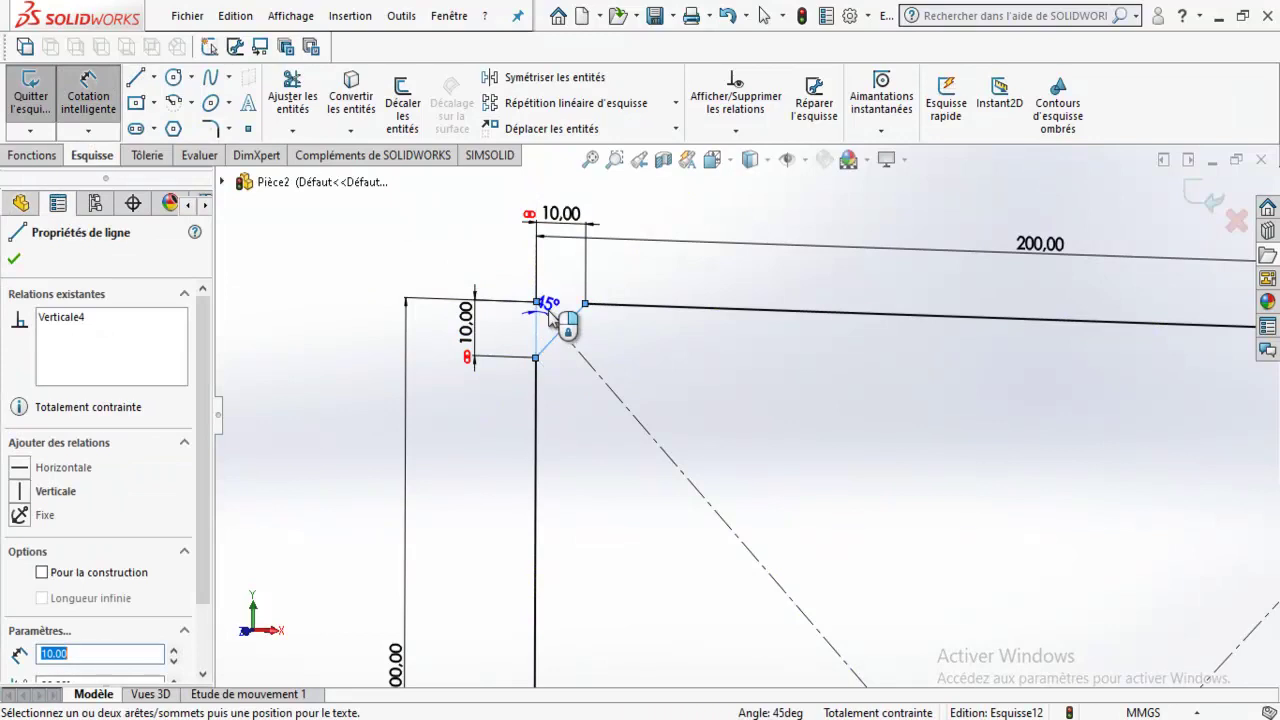
pyautogui.click(562, 290)
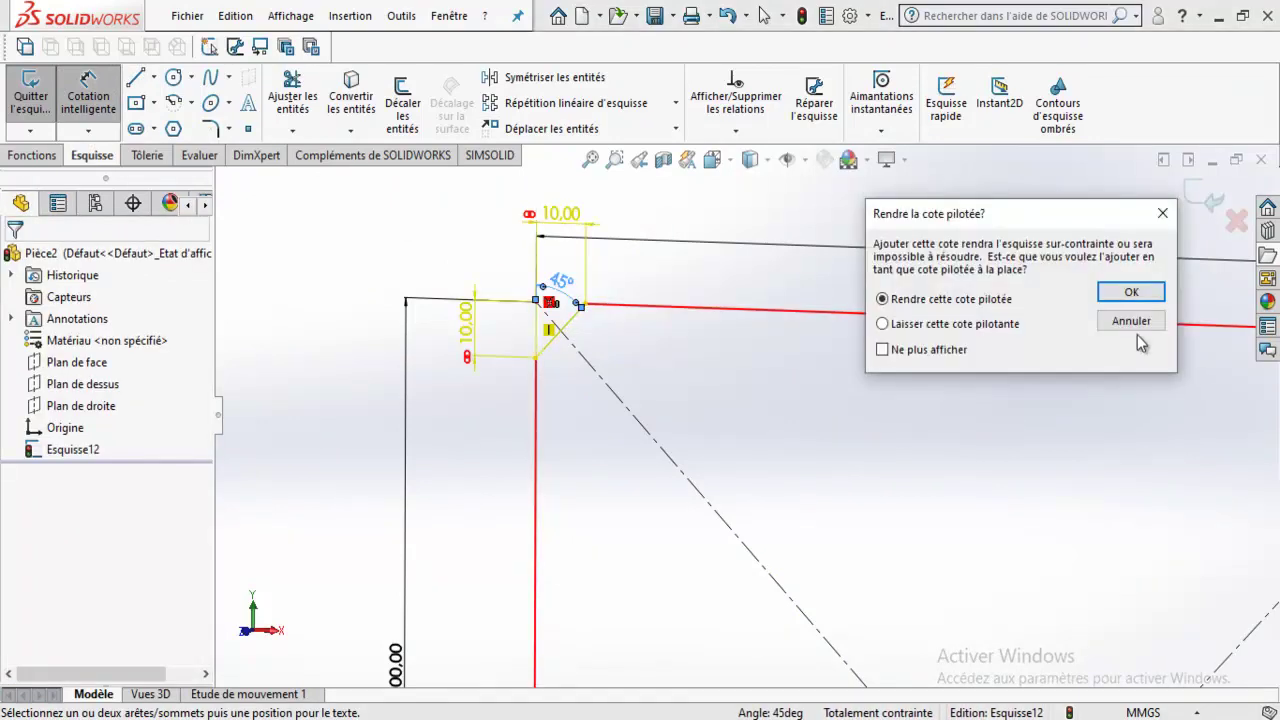
pyautogui.click(1131, 322)
pyautogui.scroll(-2, 700, 263)
pyautogui.click(490, 245)
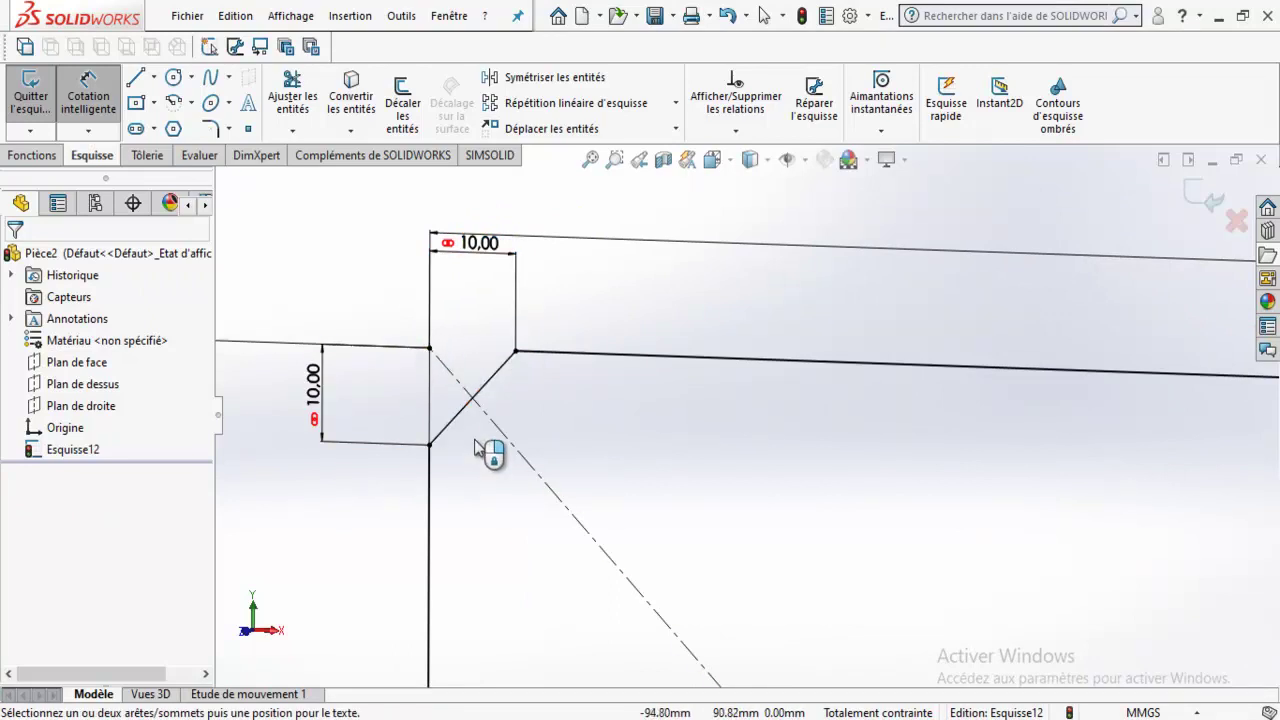
# Switch to the Front view and exit the sketch Esquisse12.
pyautogui.scroll(2, 694, 434)
pyautogui.scroll(2, 720, 409)
pyautogui.scroll(2, 720, 409)
pyautogui.scroll(2, 1071, 614)
pyautogui.scroll(-3, 1010, 590)
pyautogui.scroll(3, 595, 420)
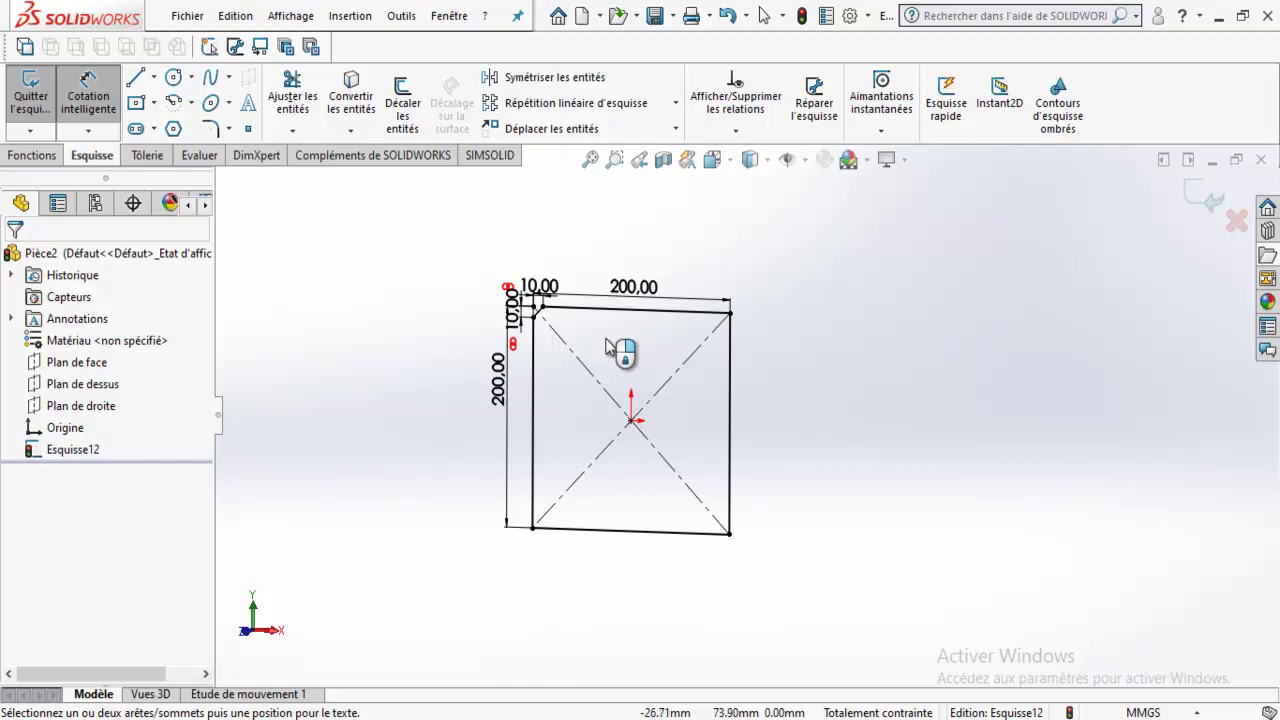
pyautogui.scroll(-2, 568, 330)
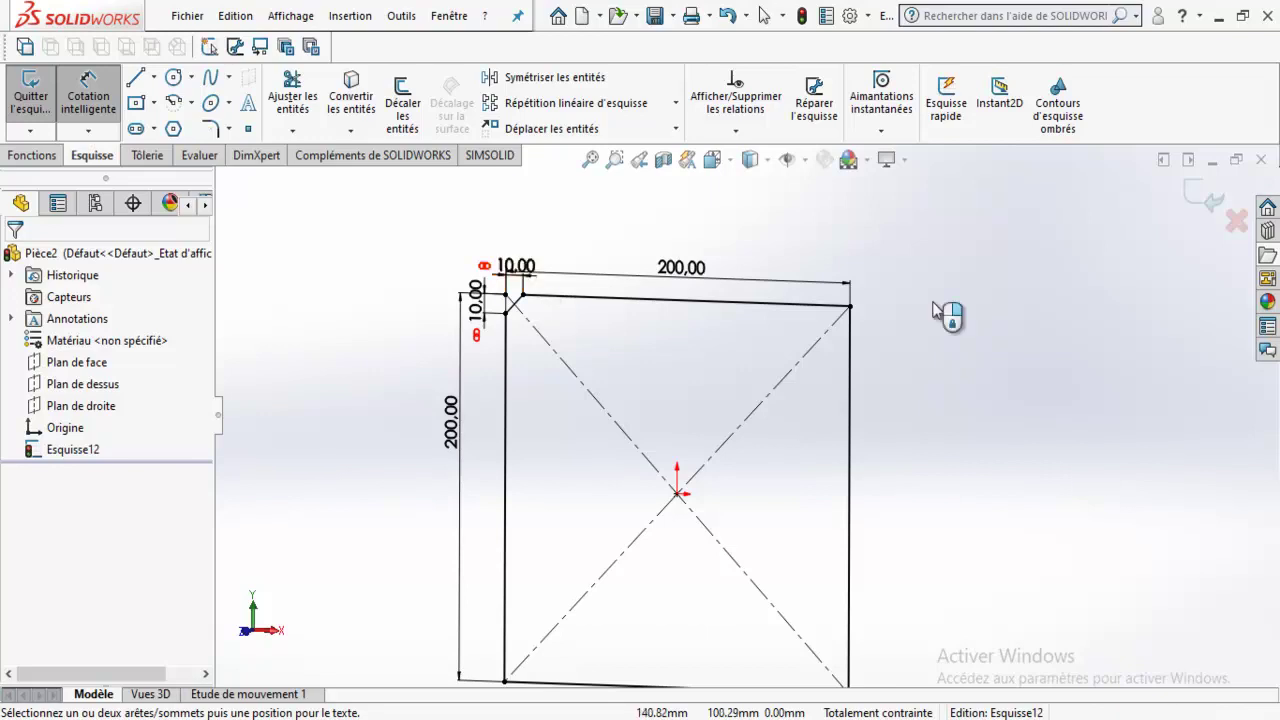
pyautogui.click(712, 159)
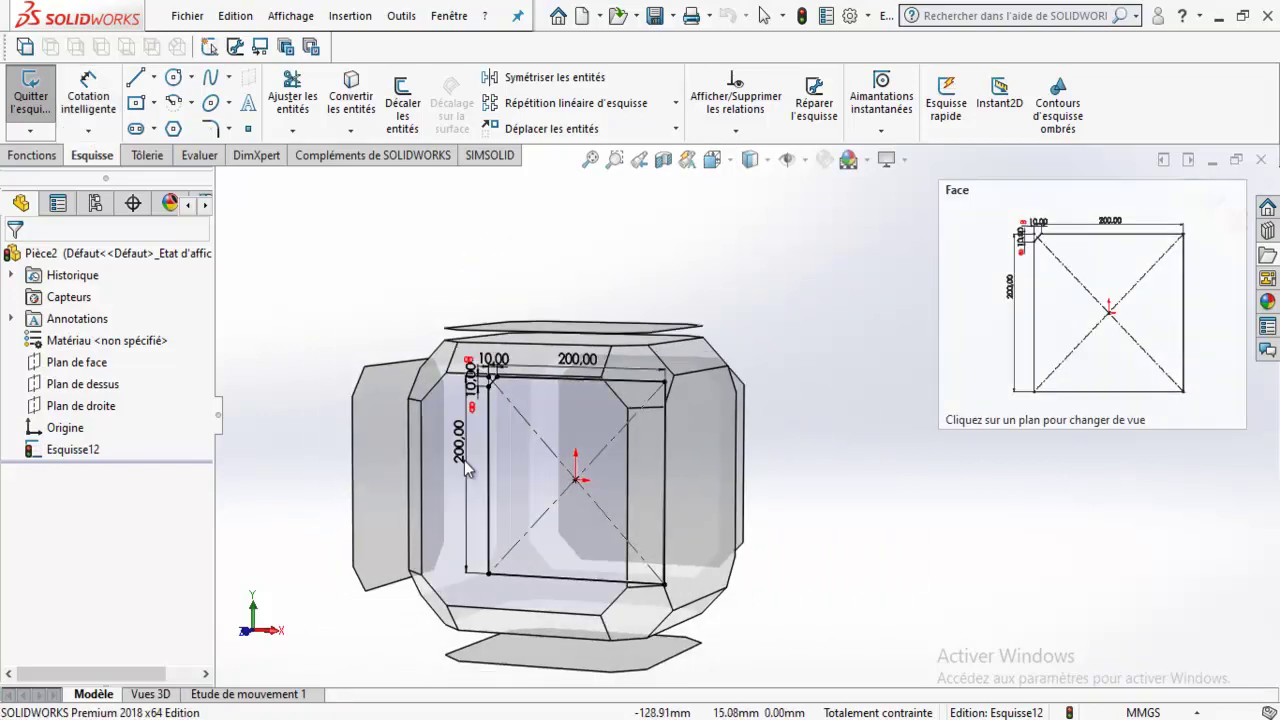
pyautogui.click(510, 437)
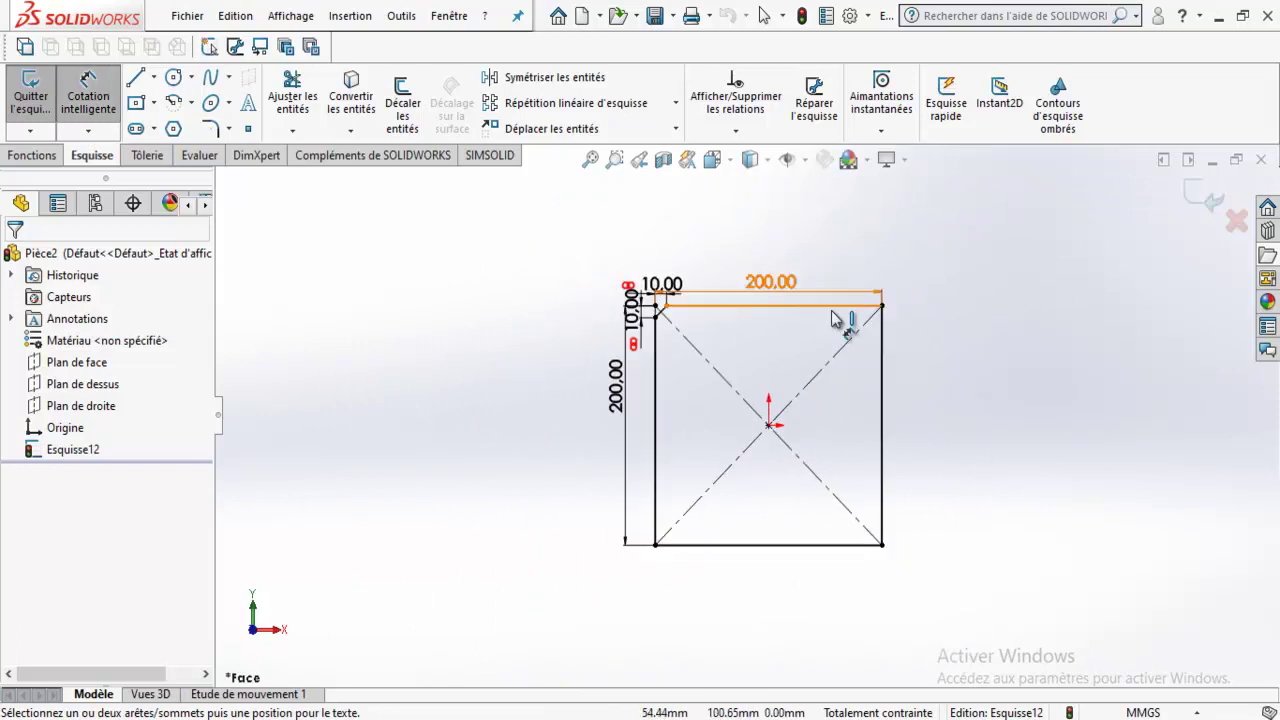
pyautogui.scroll(-3, 870, 350)
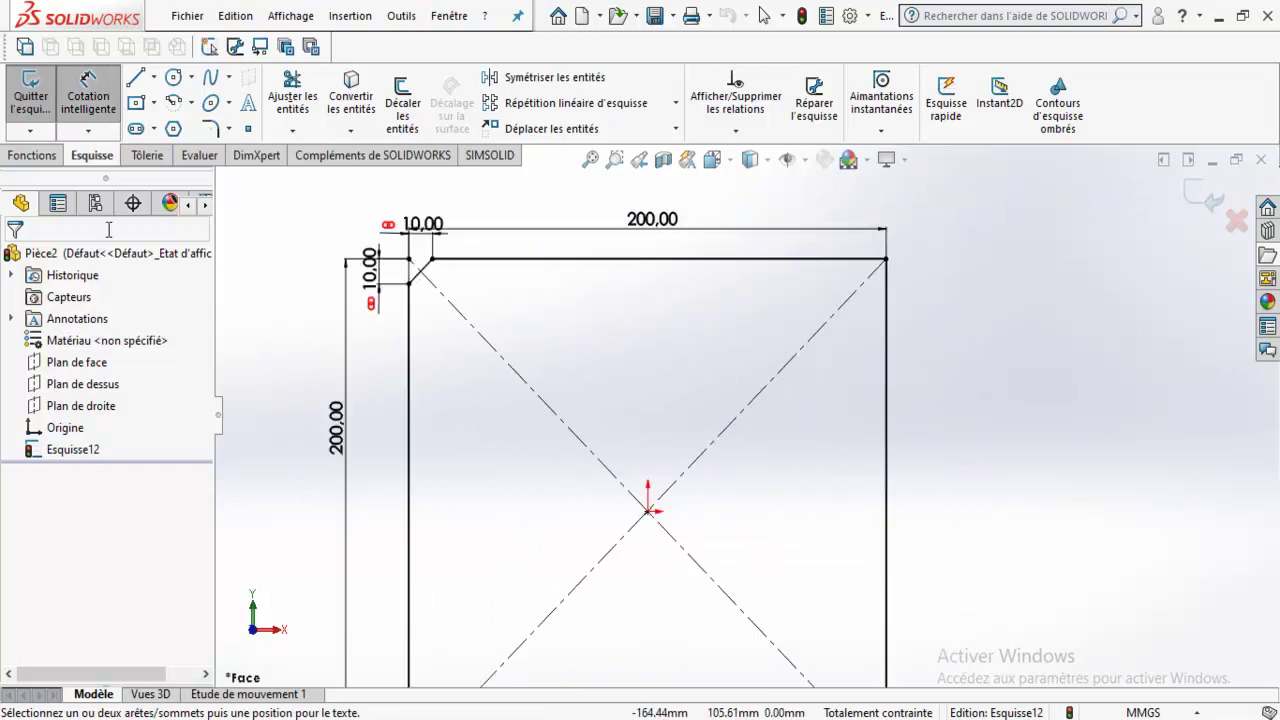
pyautogui.click(230, 129)
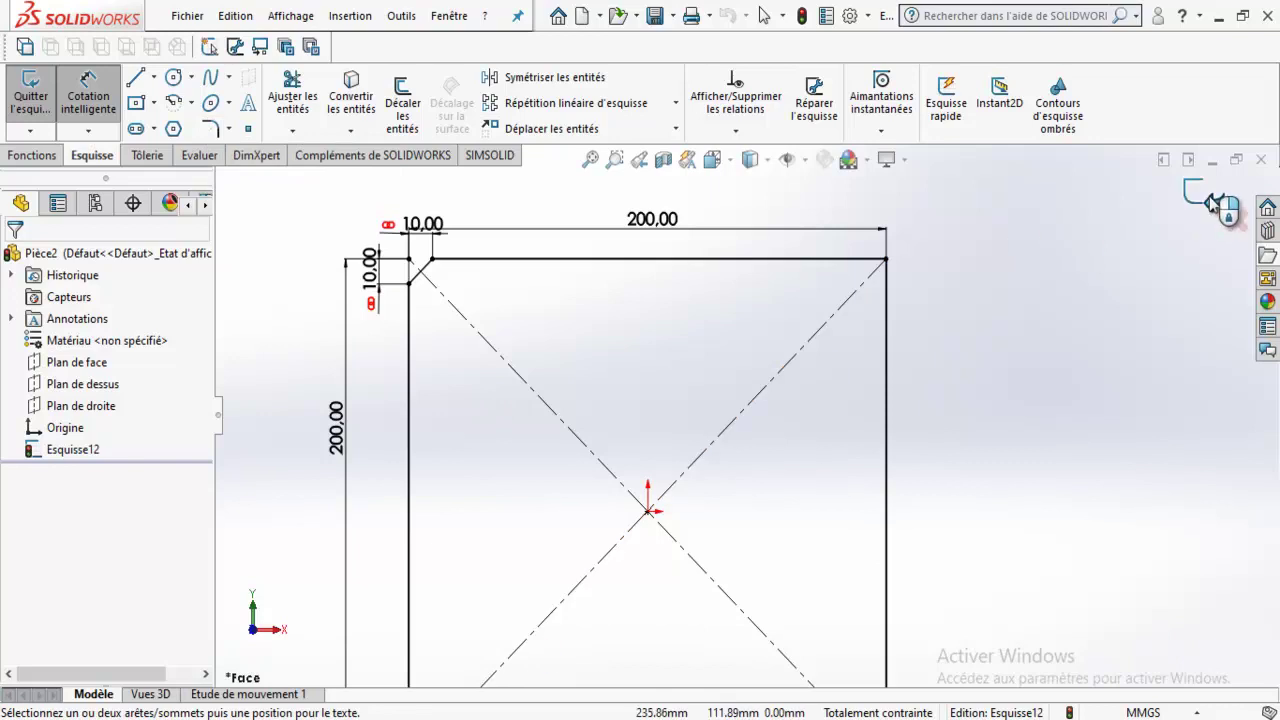
pyautogui.click(1213, 203)
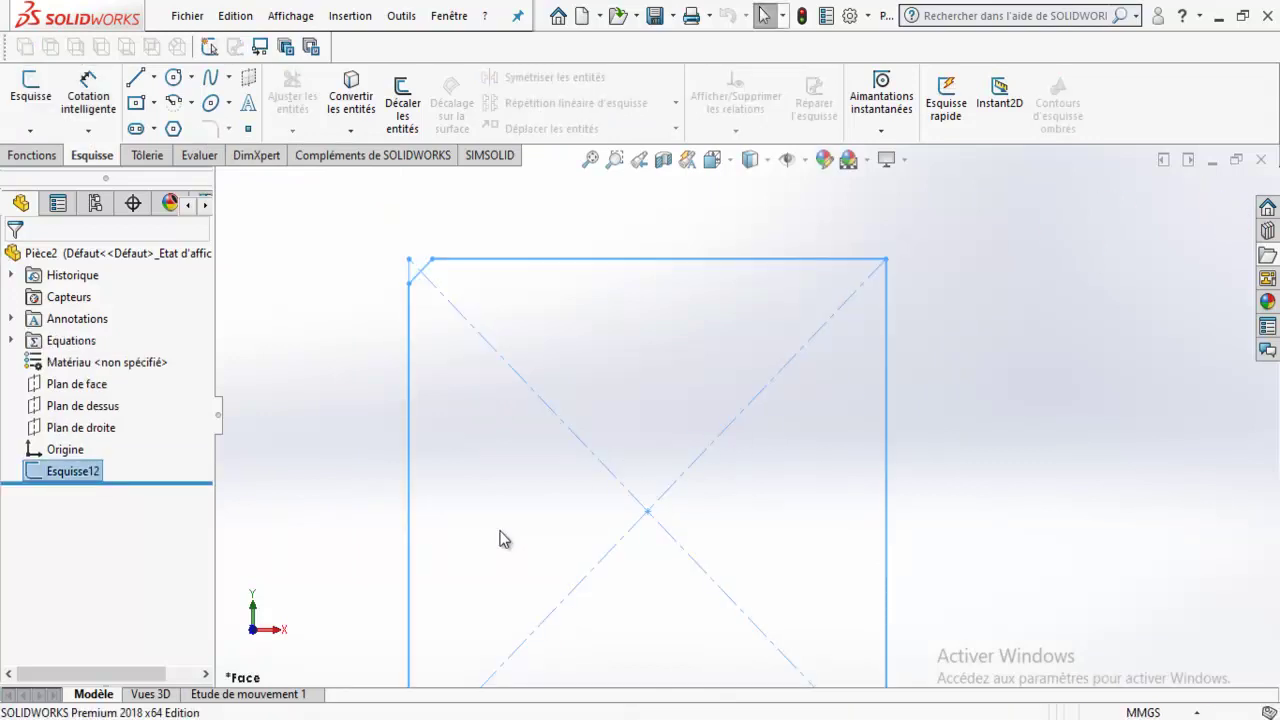
# Close Pièce2 without saving and create a new part document.
pyautogui.click(940, 416)
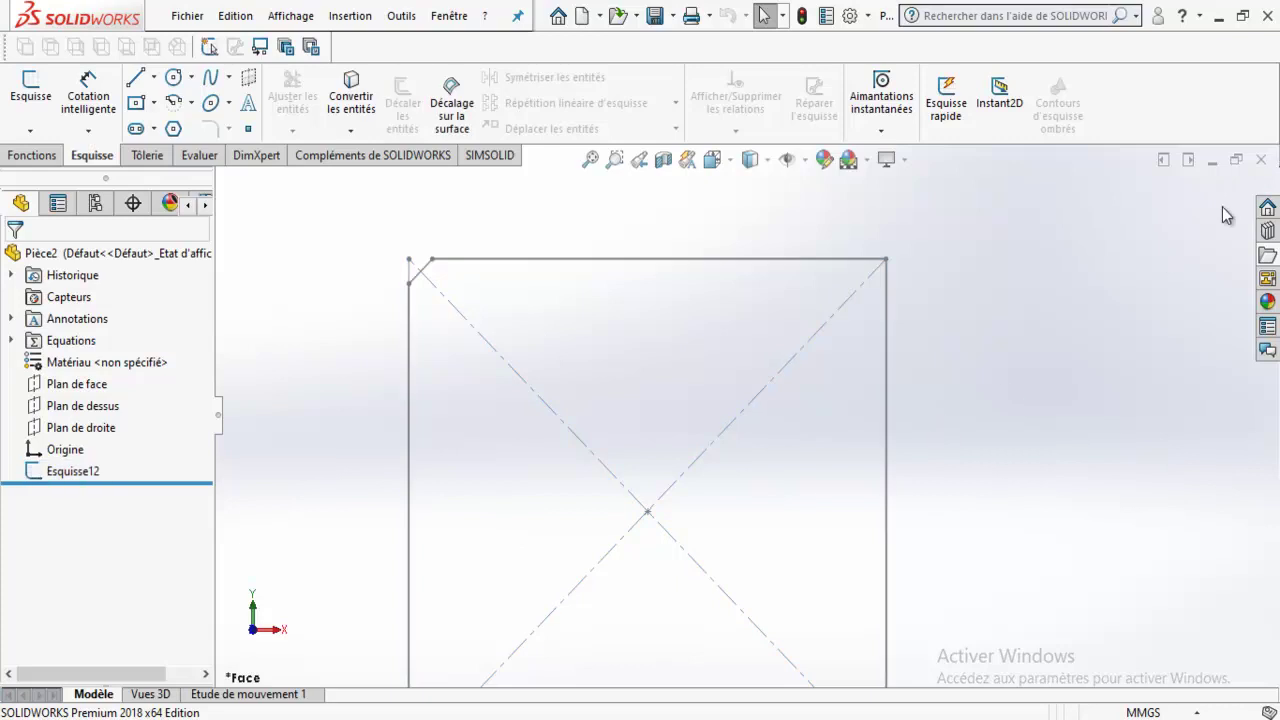
pyautogui.click(1263, 160)
pyautogui.click(568, 428)
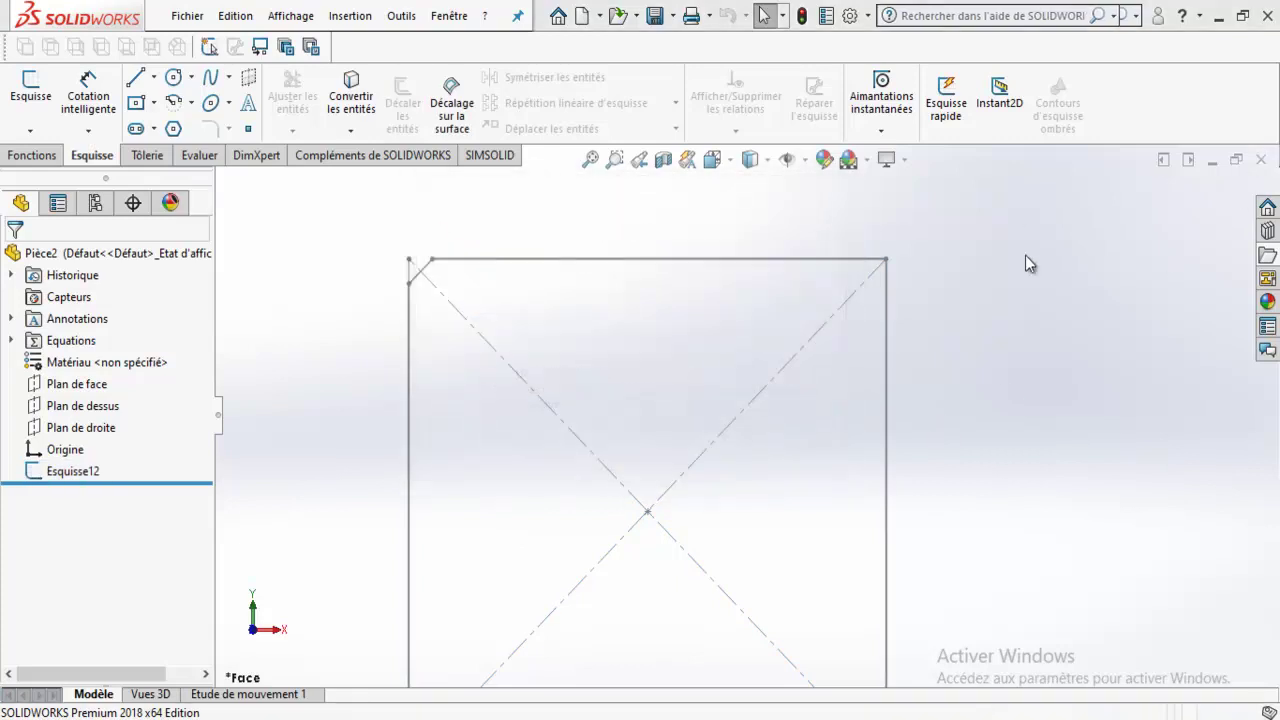
pyautogui.click(199, 24)
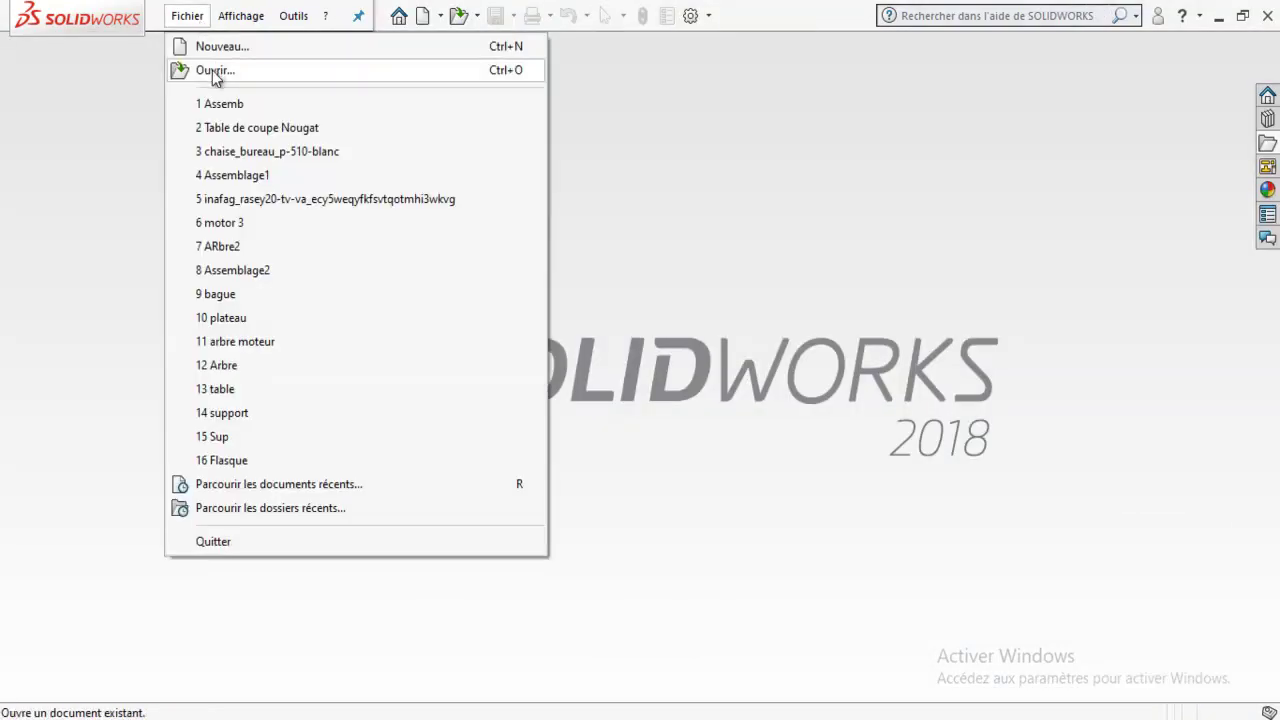
pyautogui.click(222, 46)
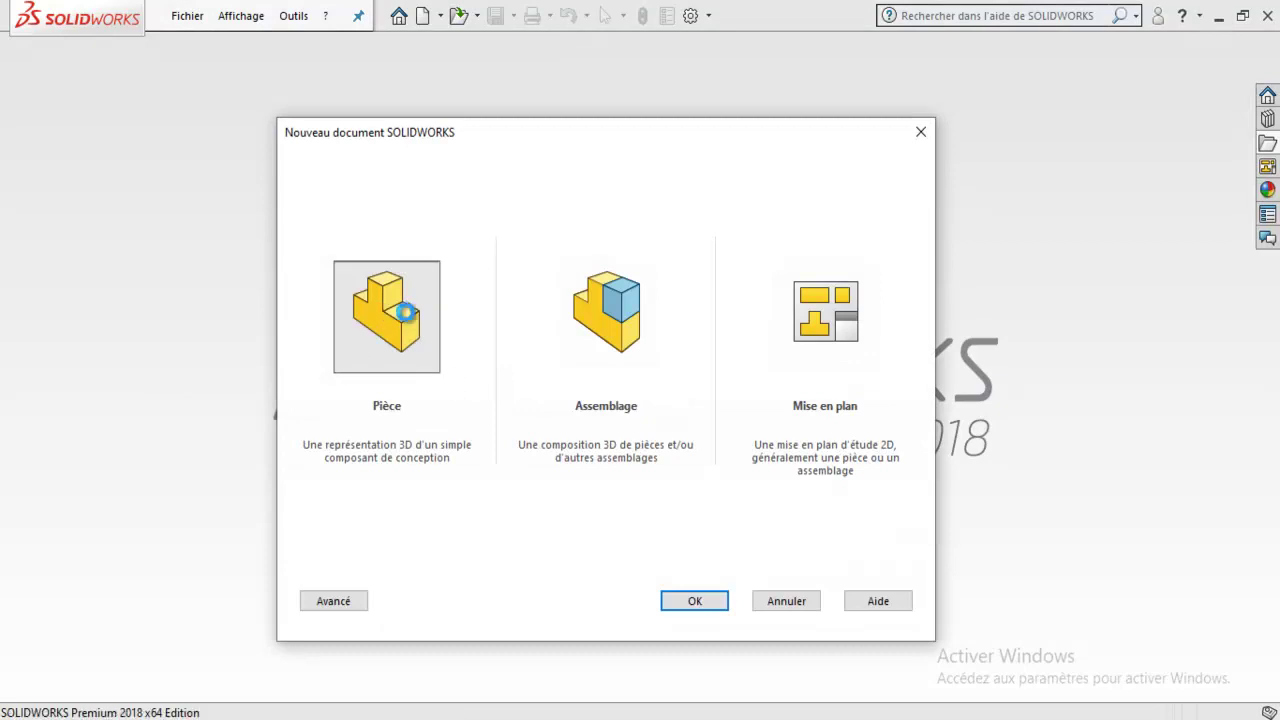